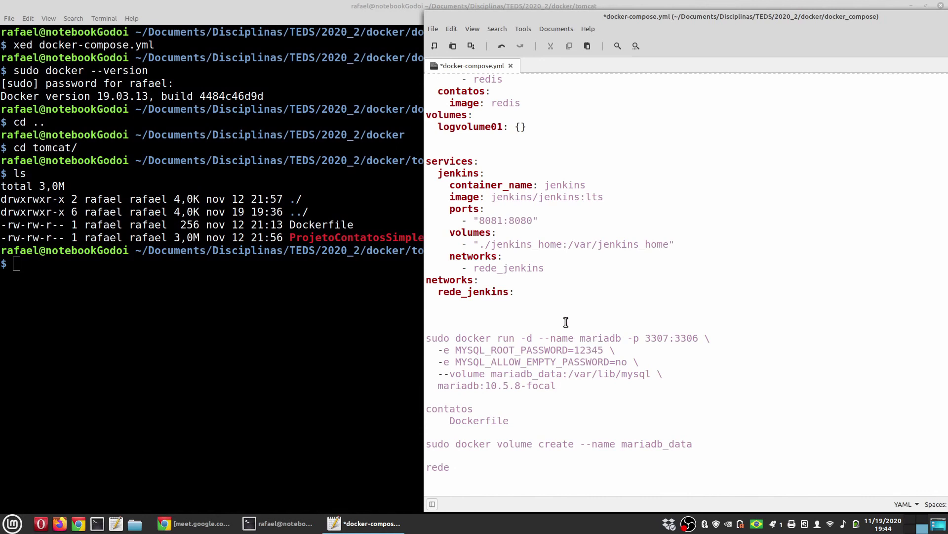
Step: Move the 'build: .' line from mariadb into contatos, replacing its 'image: redis' entry
scroll(565, 321, up, 5)
click(498, 161)
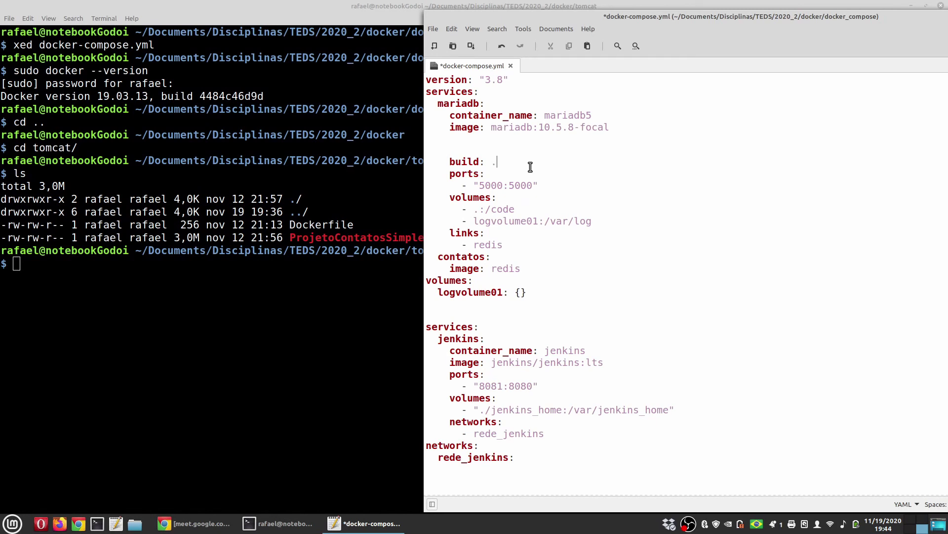
key(shift+Home)
key(ctrl+c)
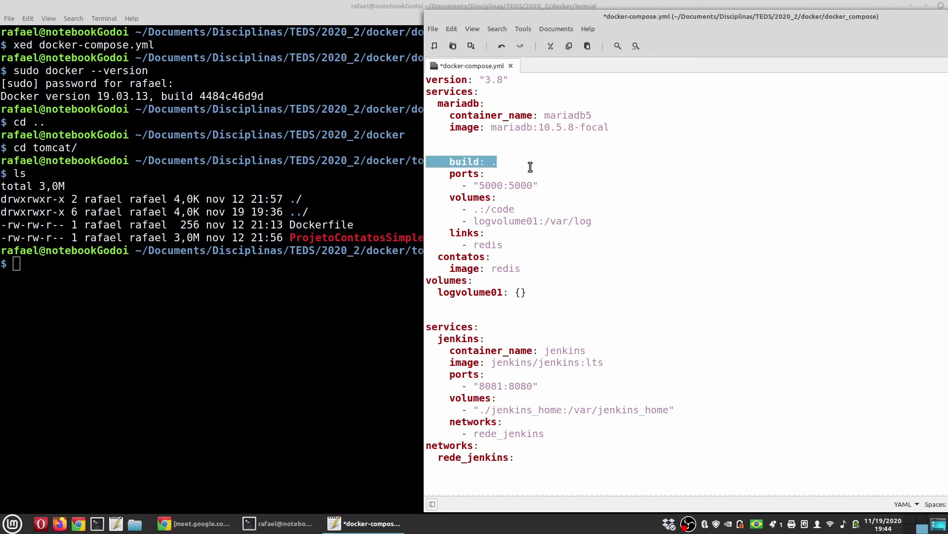
key(BackSpace)
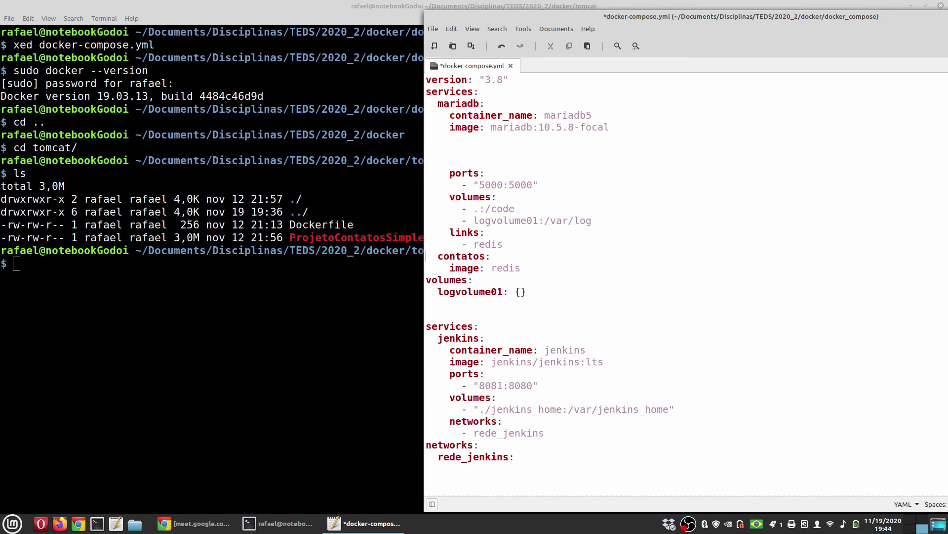
key(Return)
key(ctrl+v)
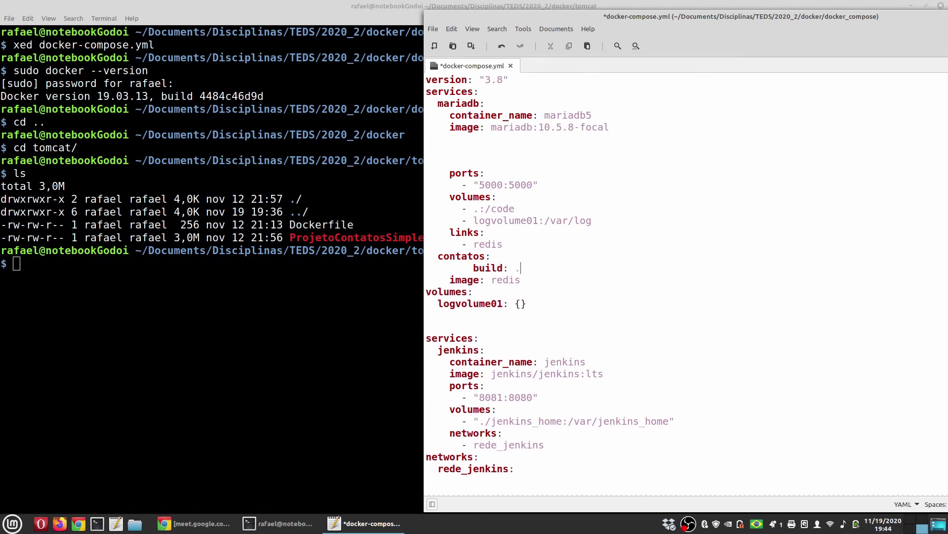
key(BackSpace)
key(BackSpace)
key(BackSpace)
key(BackSpace)
key(shift+End)
key(BackSpace)
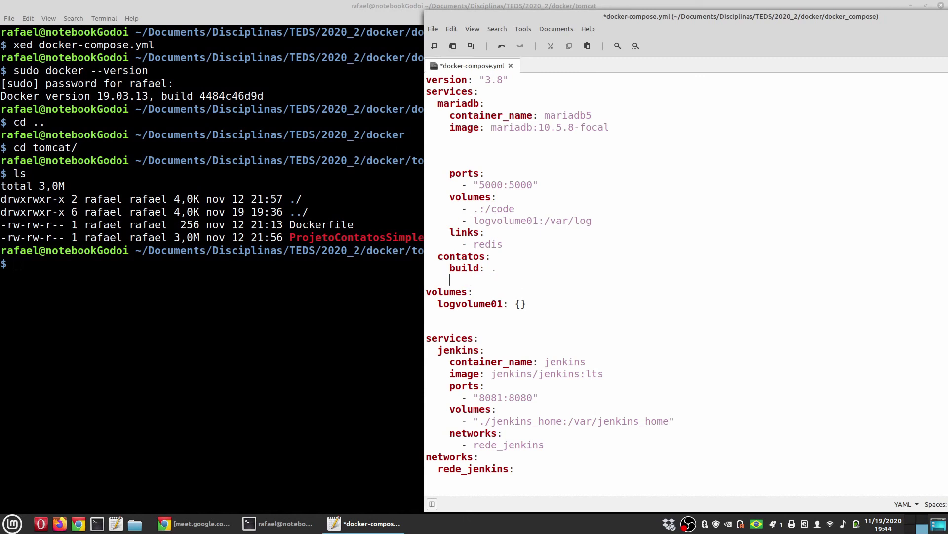
key(BackSpace)
key(BackSpace)
key(BackSpace)
key(BackSpace)
key(Delete)
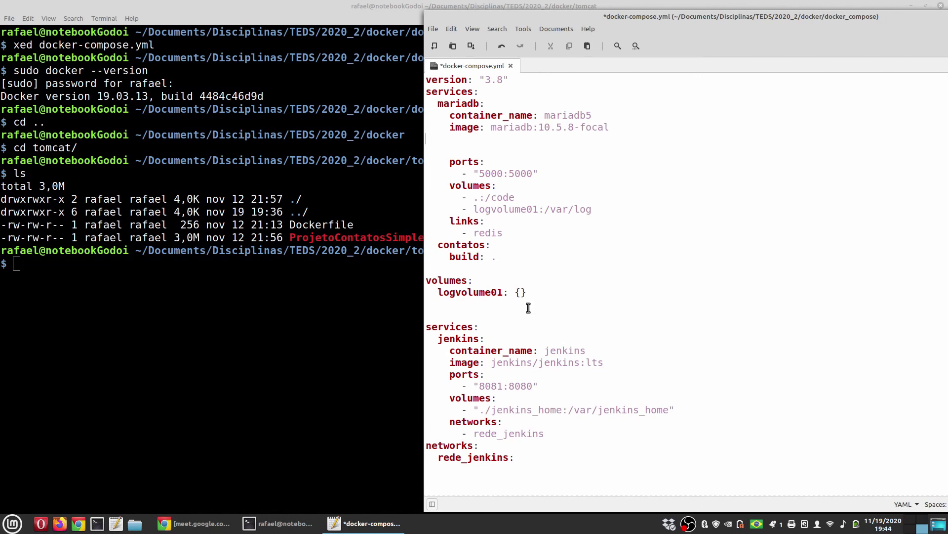
Step: Replace mariadb's "5000:5000" port with 3307:3306 taken from the run notes
scroll(535, 246, down, 5)
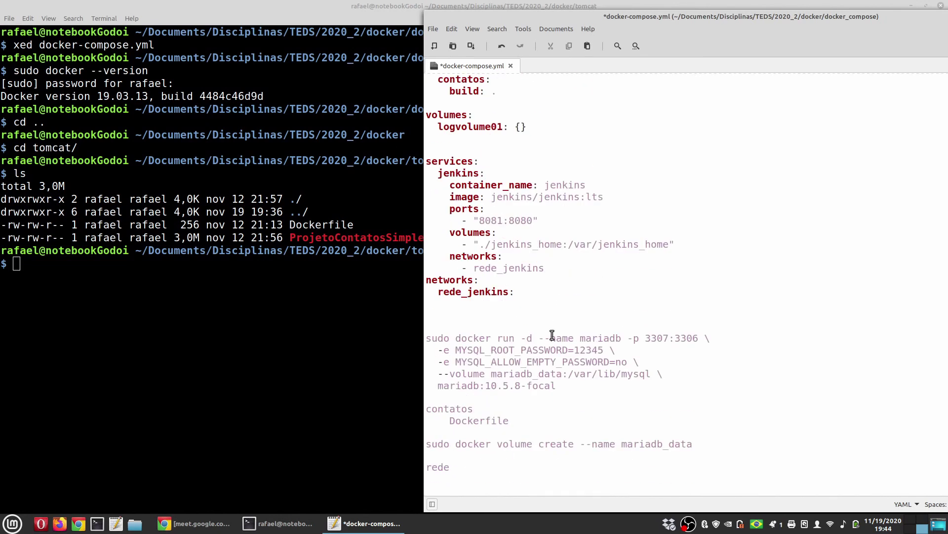
drag(628, 338, 704, 338)
key(ctrl+c)
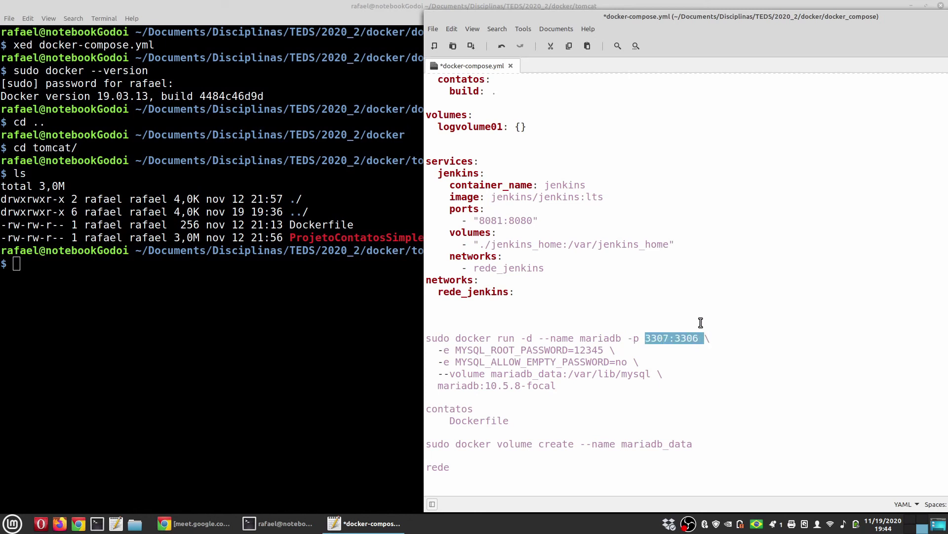
scroll(519, 184, up, 5)
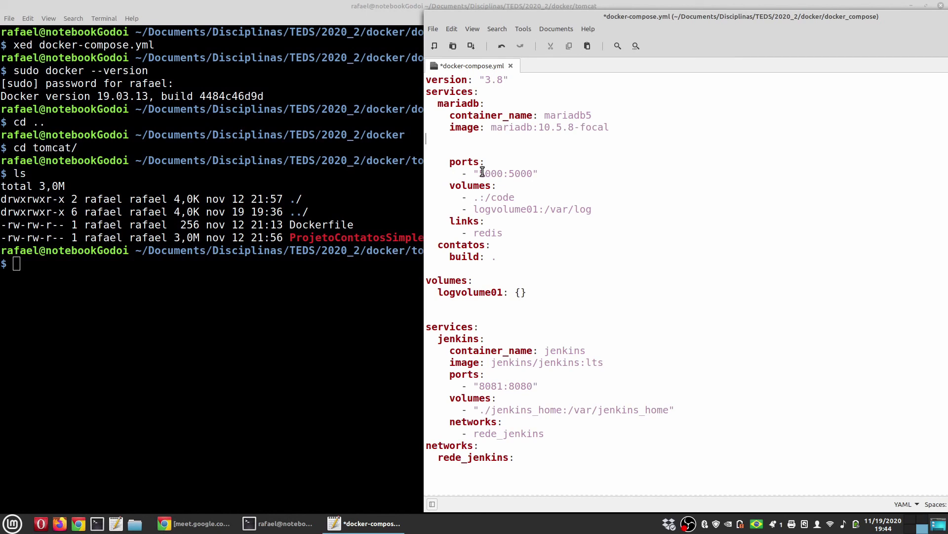
drag(474, 173, 543, 174)
key(ctrl+v)
key(Return)
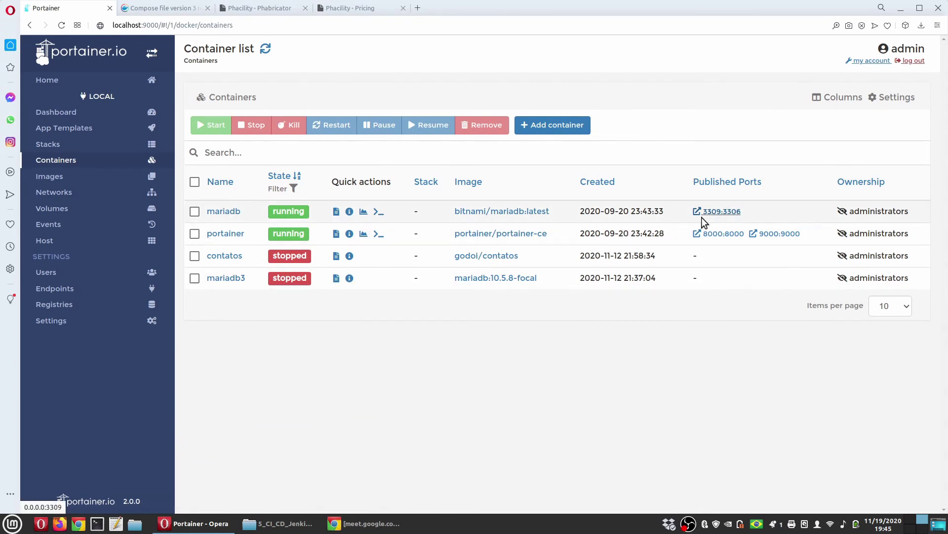
Step: Tick the mariadb3 container in Portainer's container list and start it
click(195, 278)
click(214, 126)
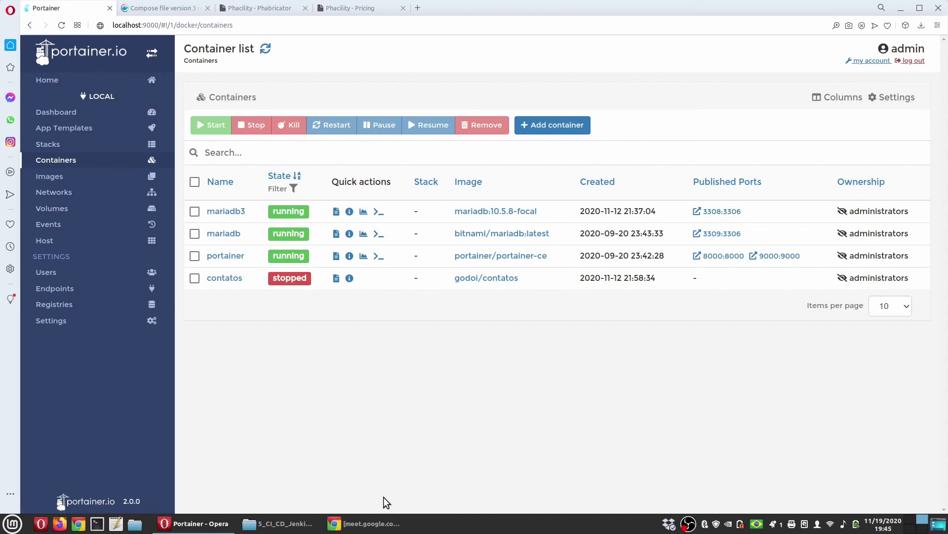
Step: Change mariadb's port mapping from 3307:3306 to 3310:3306 and drop the blank lines
key(ctrl+alt+Down)
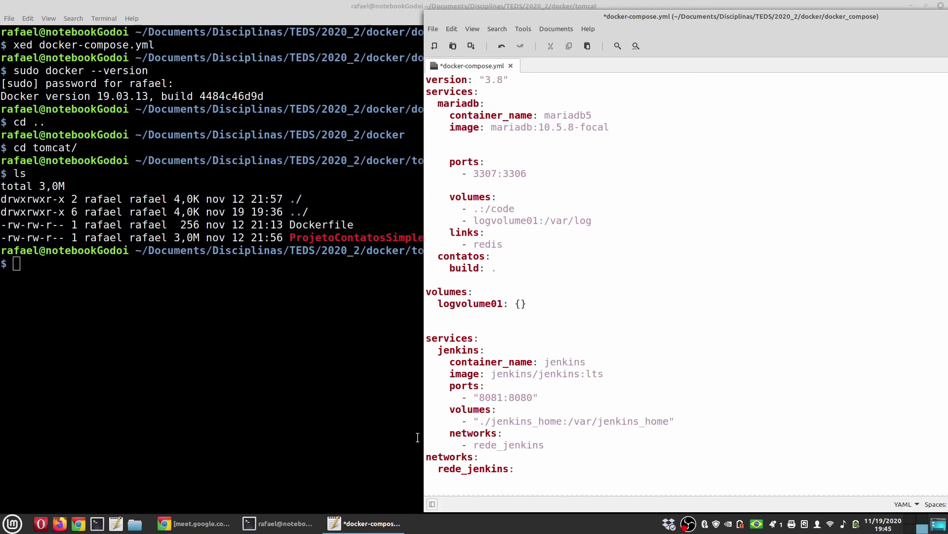
click(486, 171)
key(Delete)
key(Delete)
text(10)
key(Delete)
key(Delete)
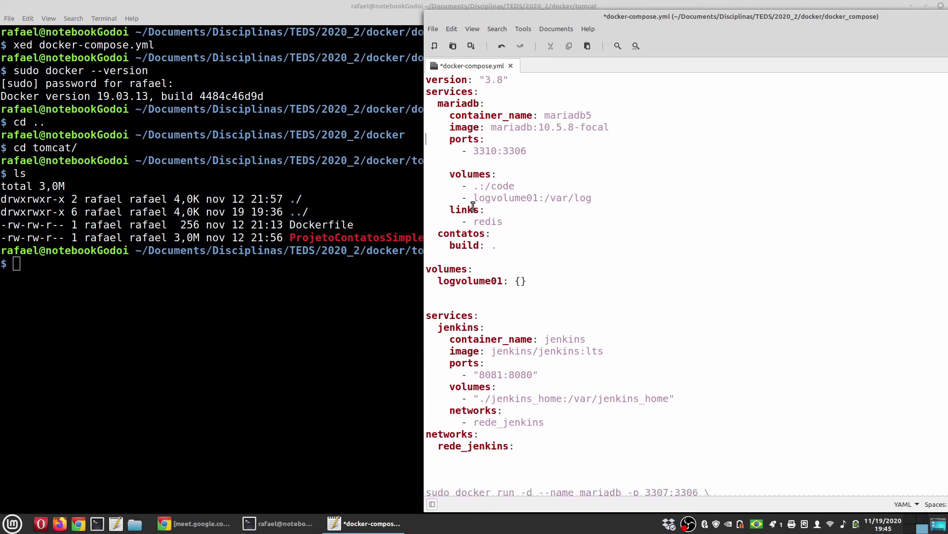
Step: Delete the --name/-p options and the mariadb:10.5.8-focal image line from the run notes
scroll(528, 269, down, 3)
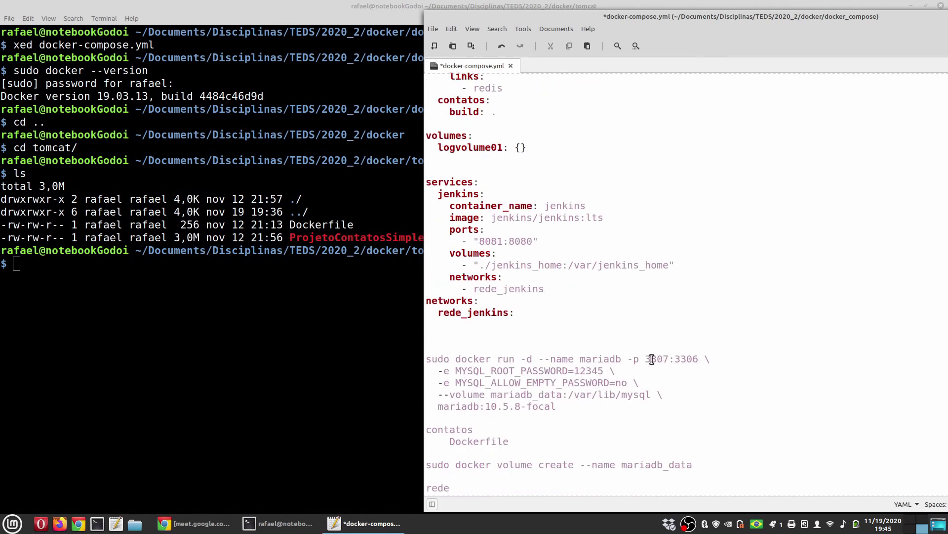
click(539, 359)
shift+click(699, 360)
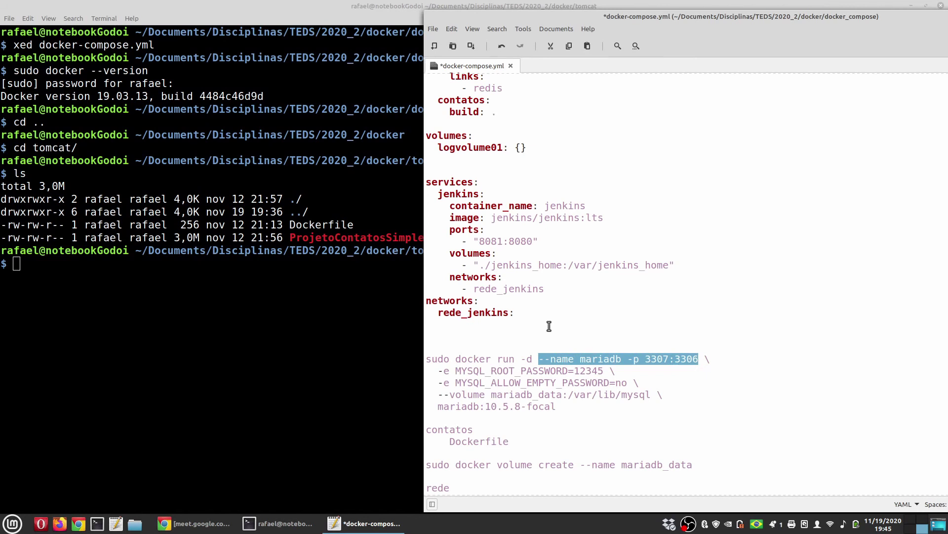
scroll(546, 326, up, 3)
scroll(546, 328, down, 3)
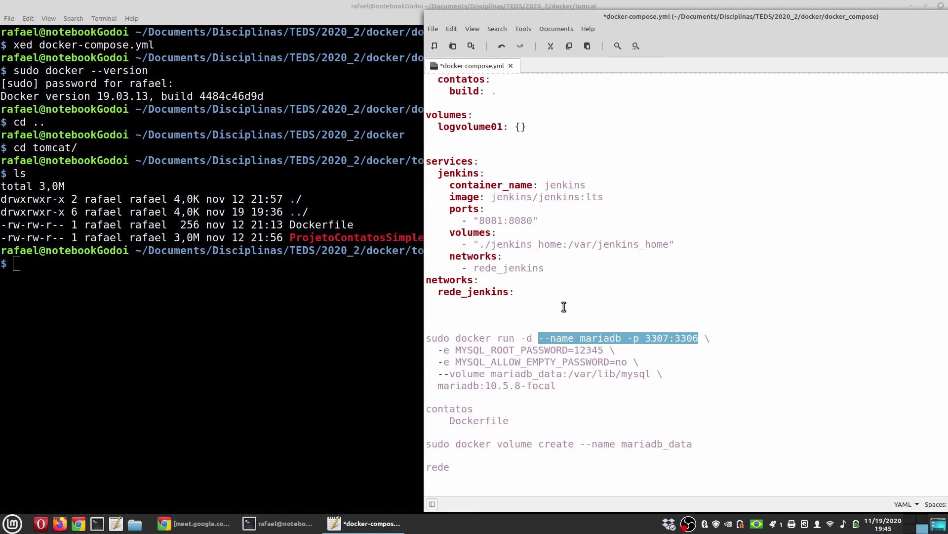
key(ctrl+x)
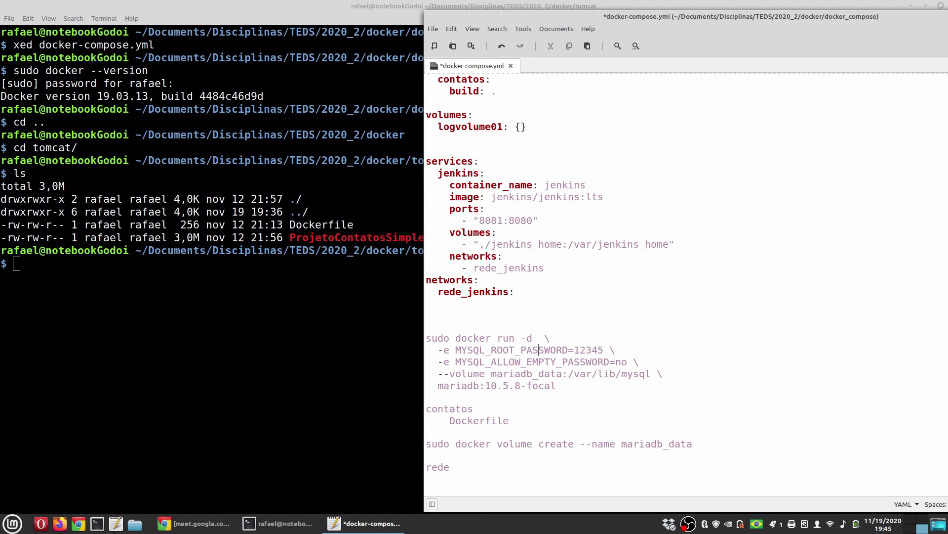
key(Home)
key(shift+End)
key(ctrl+x)
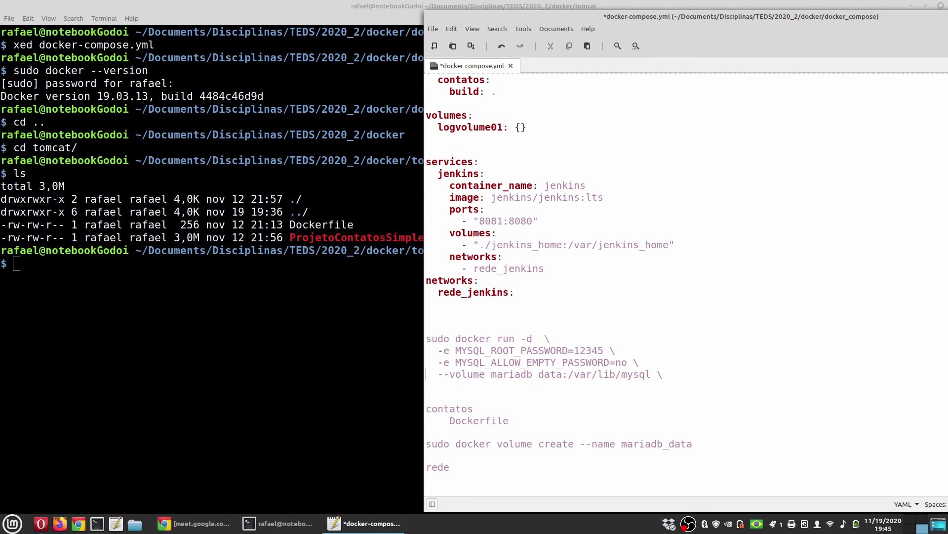
key(shift+End)
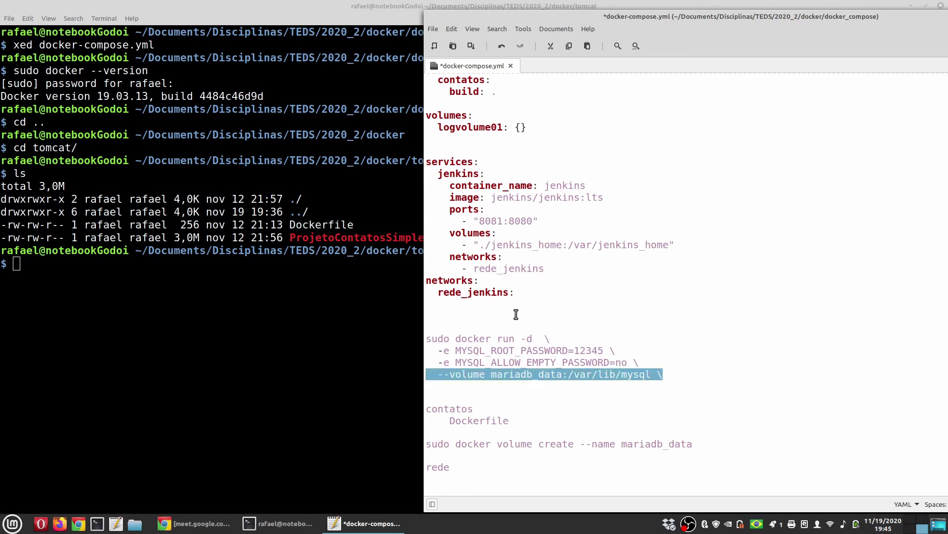
Step: Copy mariadb_data from the notes and paste it indented on a new line under rede_jenkins
scroll(515, 314, up, 2)
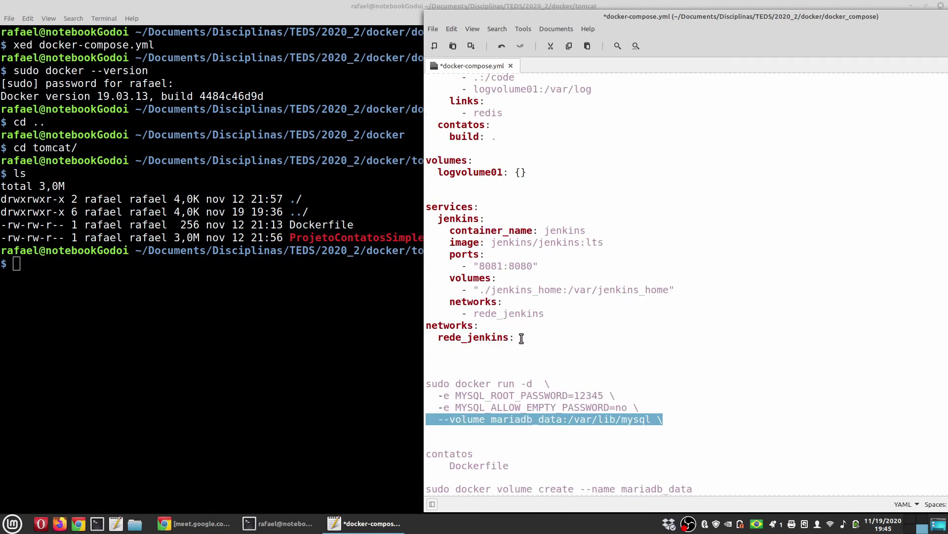
scroll(522, 339, down, 2)
scroll(521, 338, up, 6)
scroll(521, 339, up, 1)
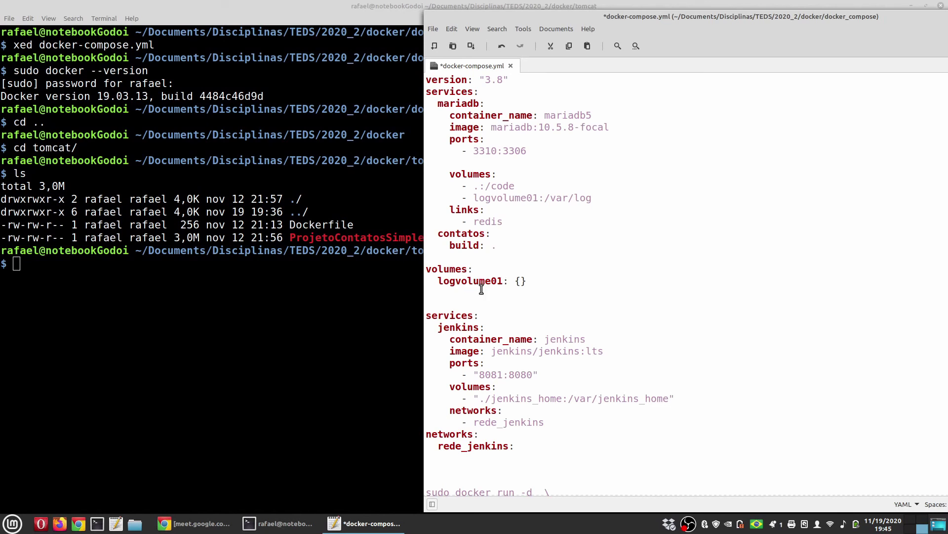
scroll(484, 301, down, 4)
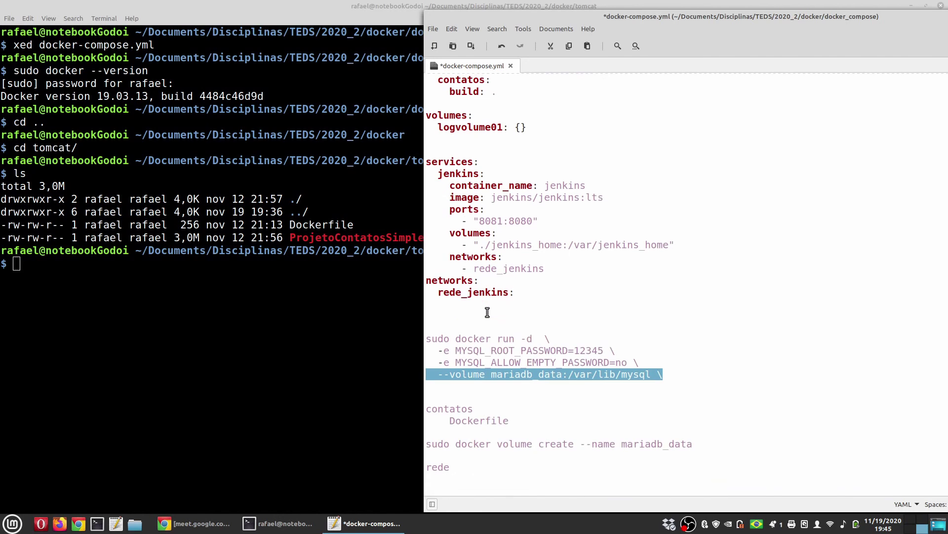
scroll(487, 312, up, 4)
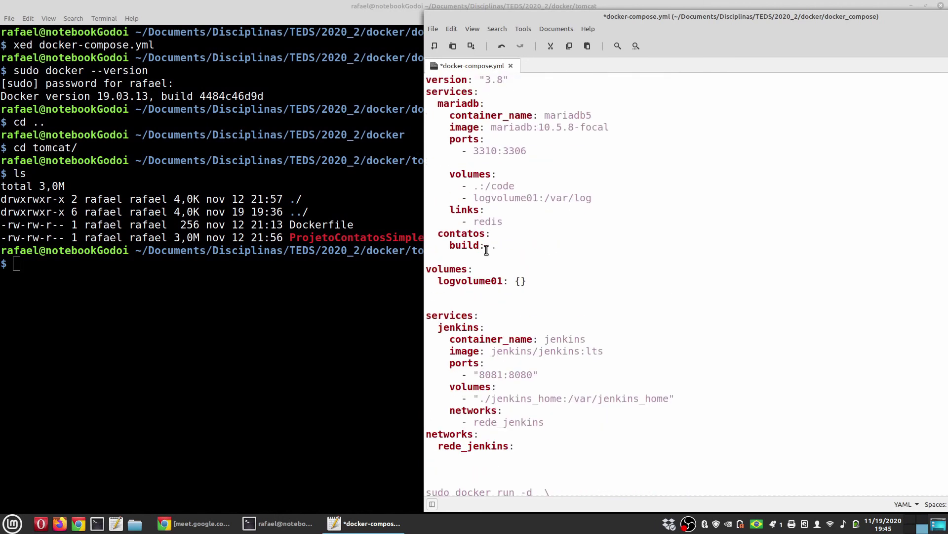
double_click(472, 281)
scroll(486, 371, down, 3)
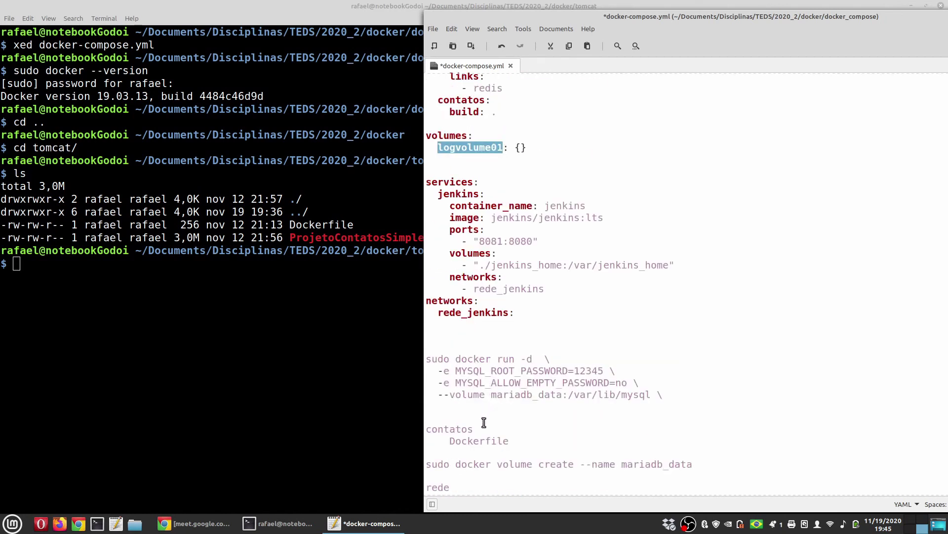
drag(693, 465, 622, 466)
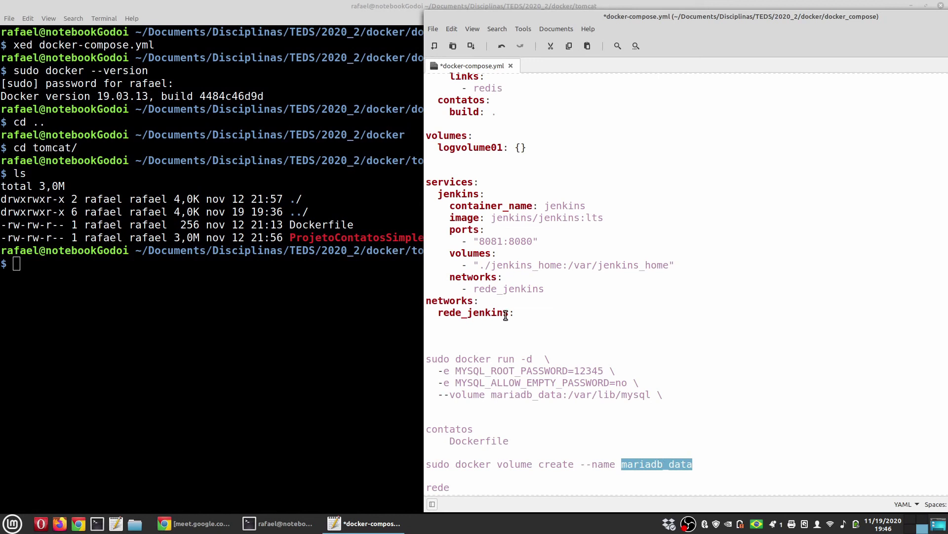
click(530, 318)
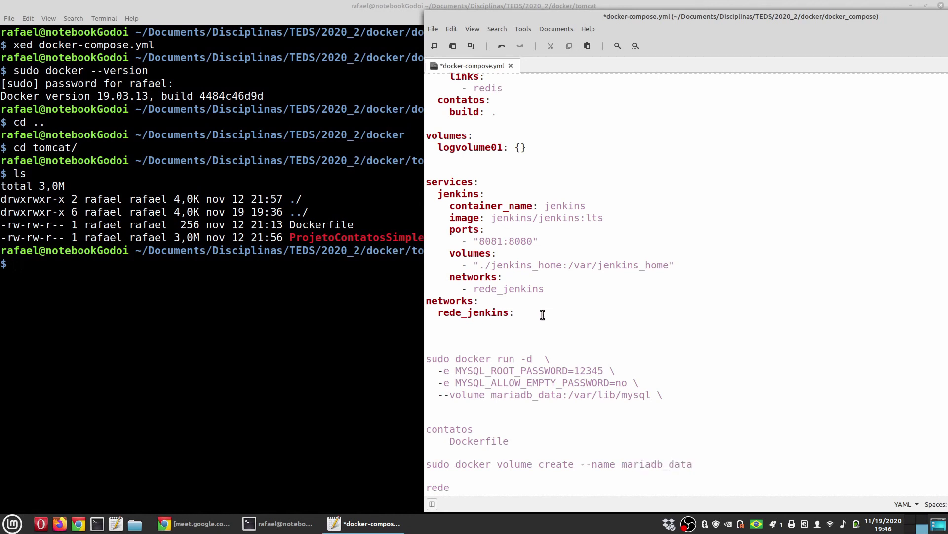
key(Return)
key(Tab)
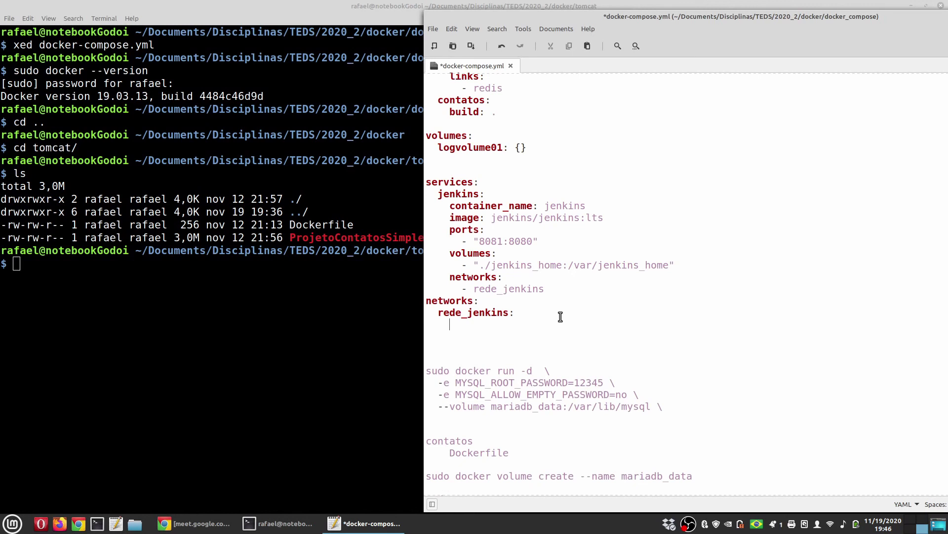
scroll(563, 317, up, 4)
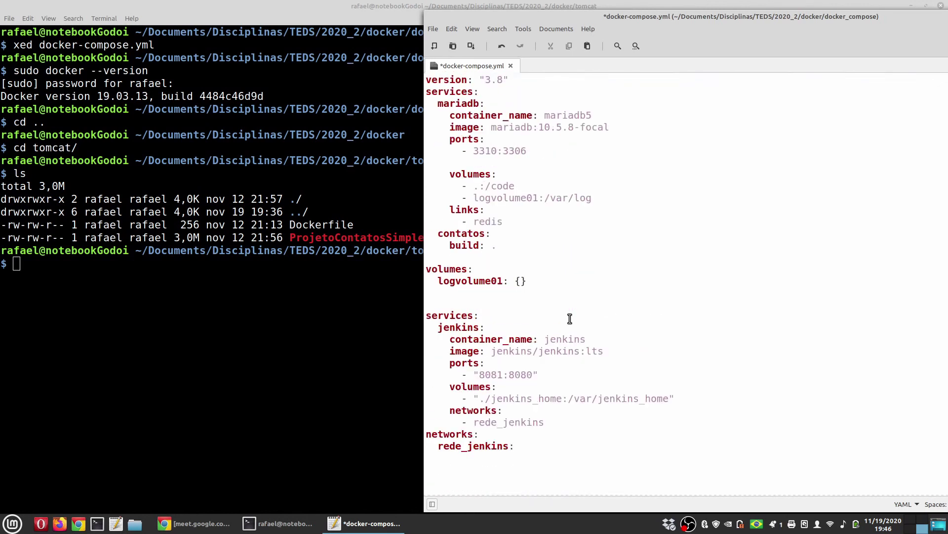
scroll(569, 319, down, 3)
key(ctrl+v)
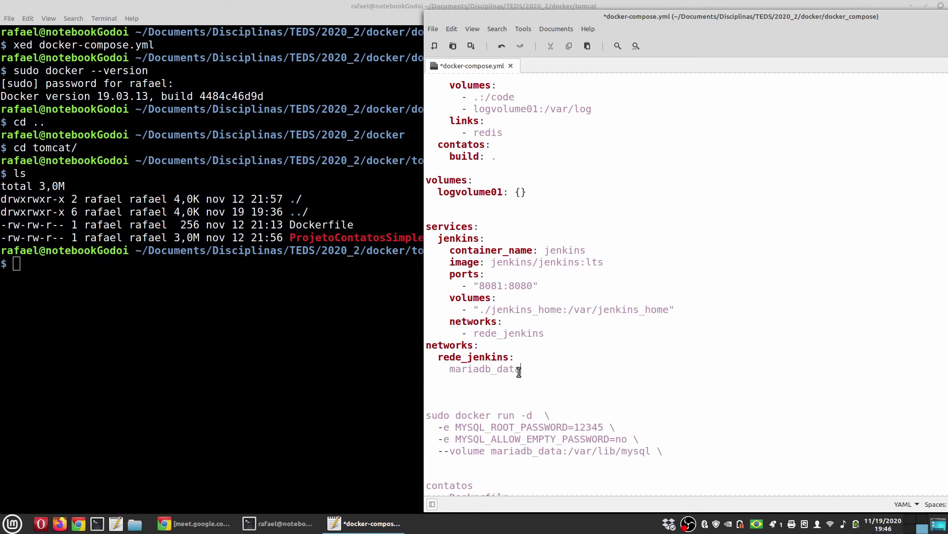
key(ctrl+alt+Right)
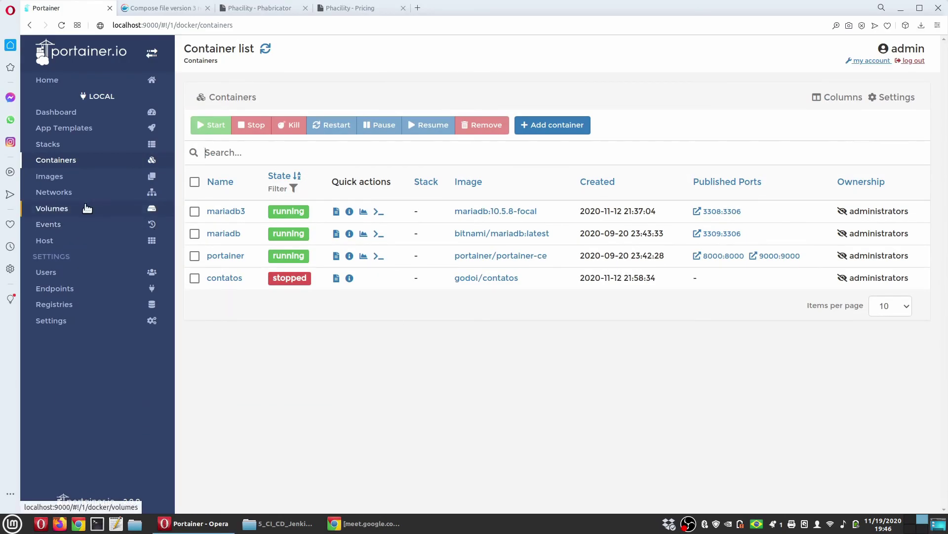
Step: Remove the unused mariadb_data2 and mariadb_data4 volumes from Portainer's volume list
click(70, 210)
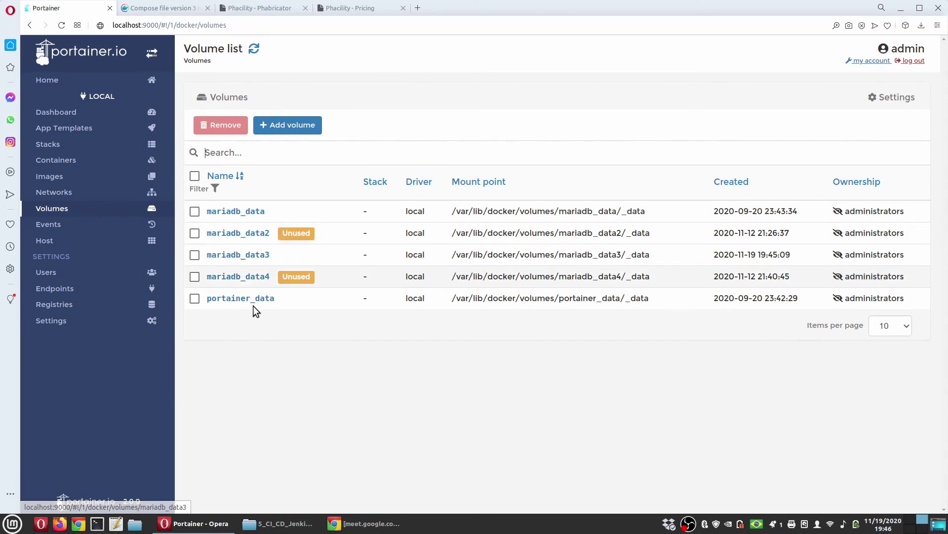
click(195, 233)
click(194, 277)
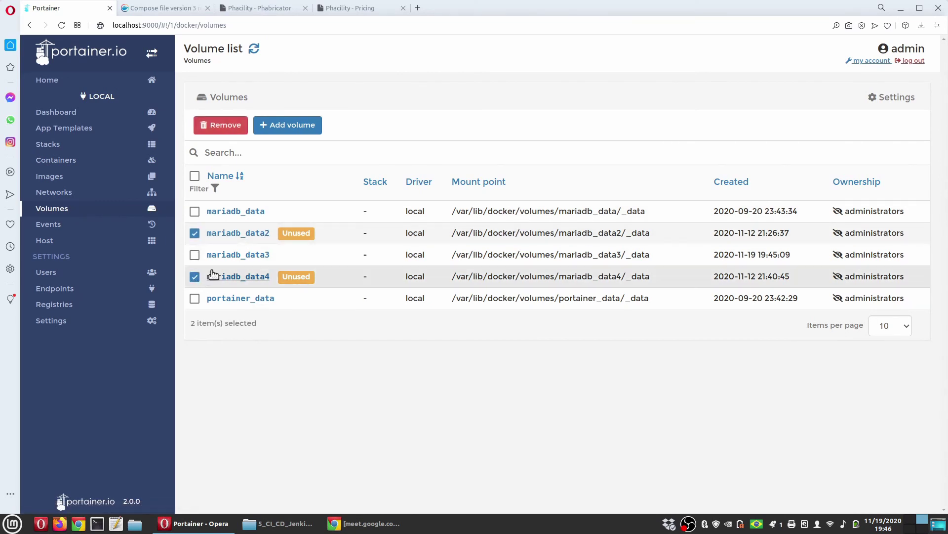
click(221, 125)
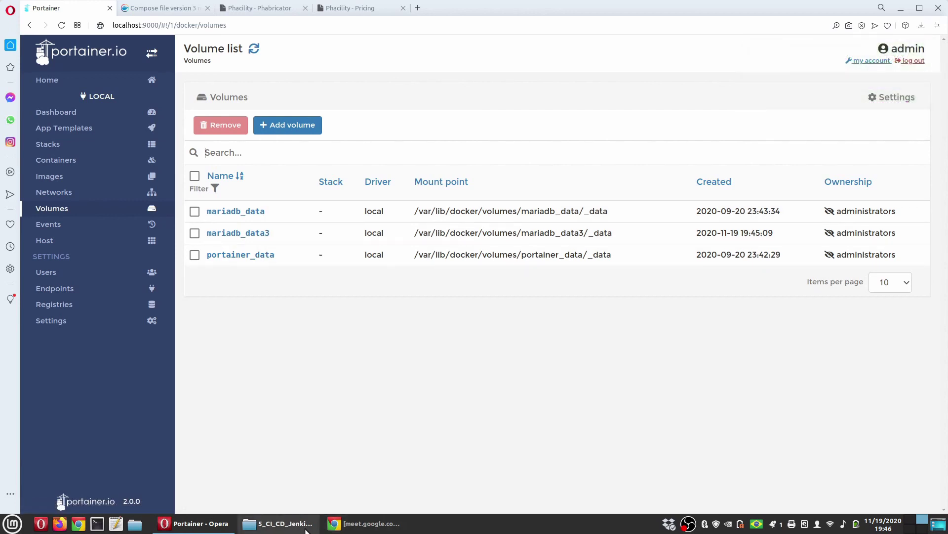
Step: Append 5 to make mariadb_data5 and relocate that line from networks to beneath logvolume01
key(ctrl+alt+Right)
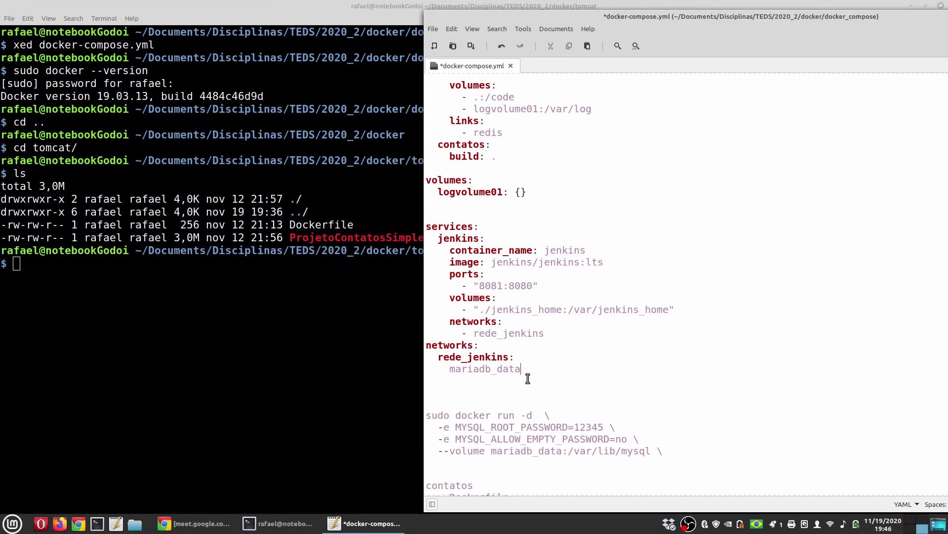
text(5)
scroll(555, 378, down, 3)
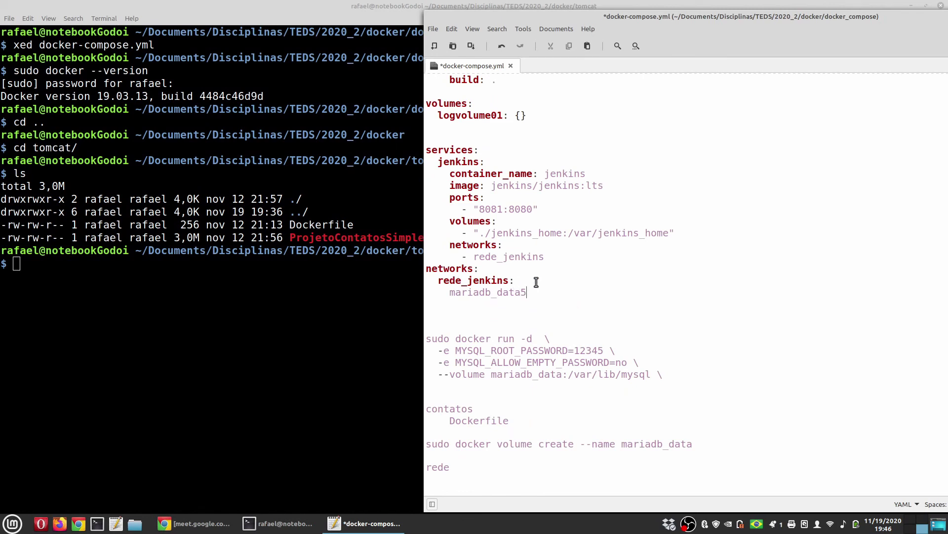
key(shift+Home)
key(BackSpace)
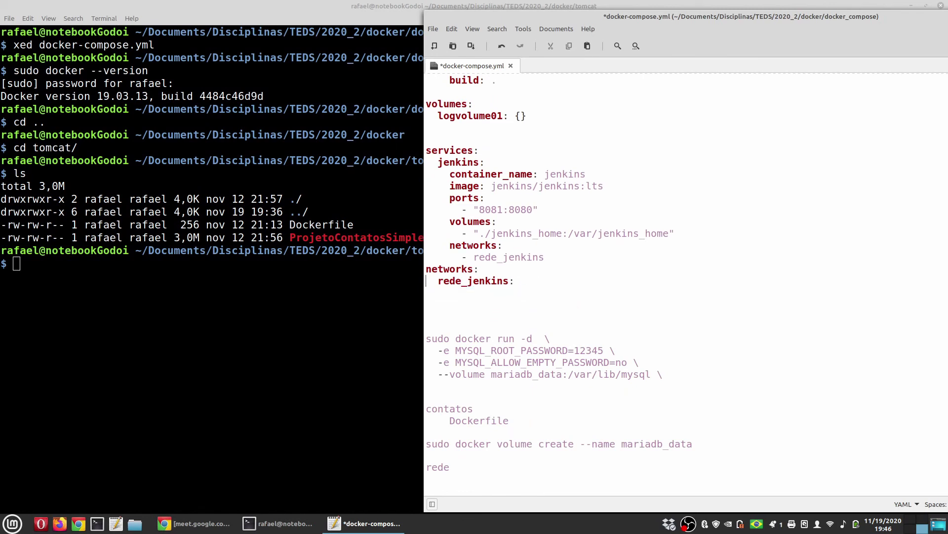
key(ctrl+z)
key(ctrl+z)
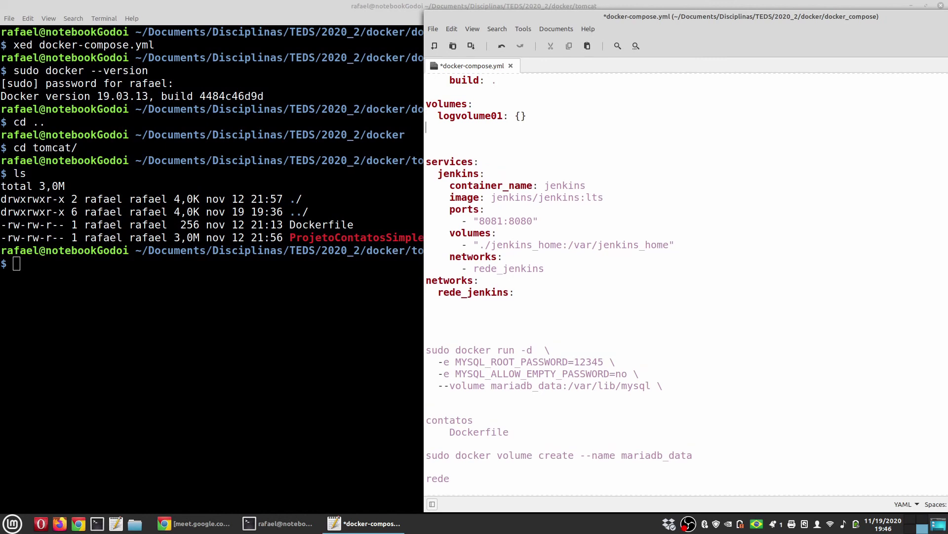
scroll(544, 278, up, 6)
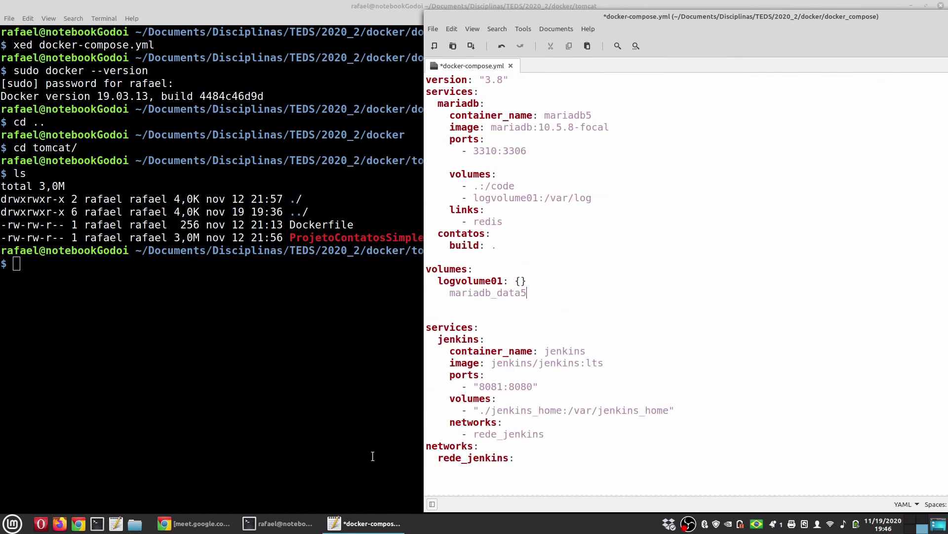
key(ctrl+alt+Right)
Step: Search the Compose version 3 reference for 'volumes:' and select the example's 'volumes: db-data:' lines
click(163, 8)
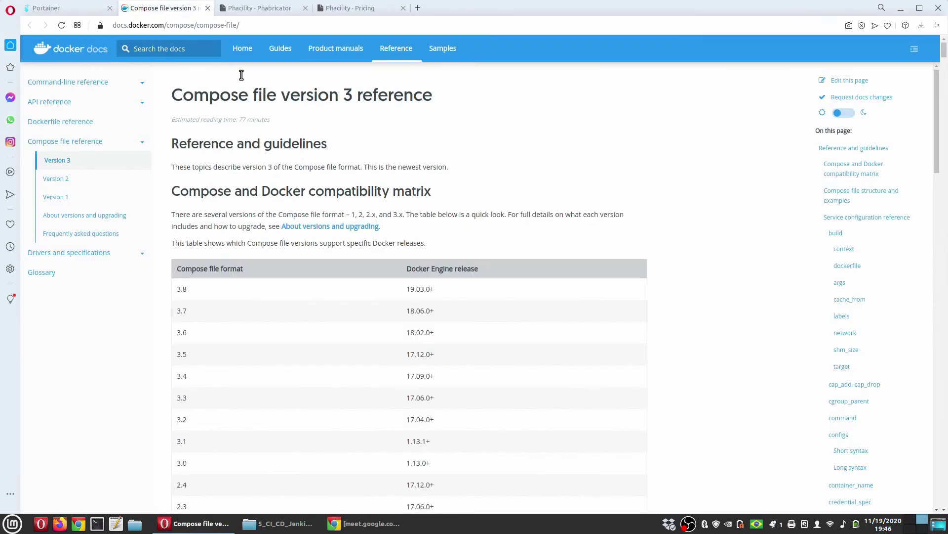
key(ctrl+f)
text(volu)
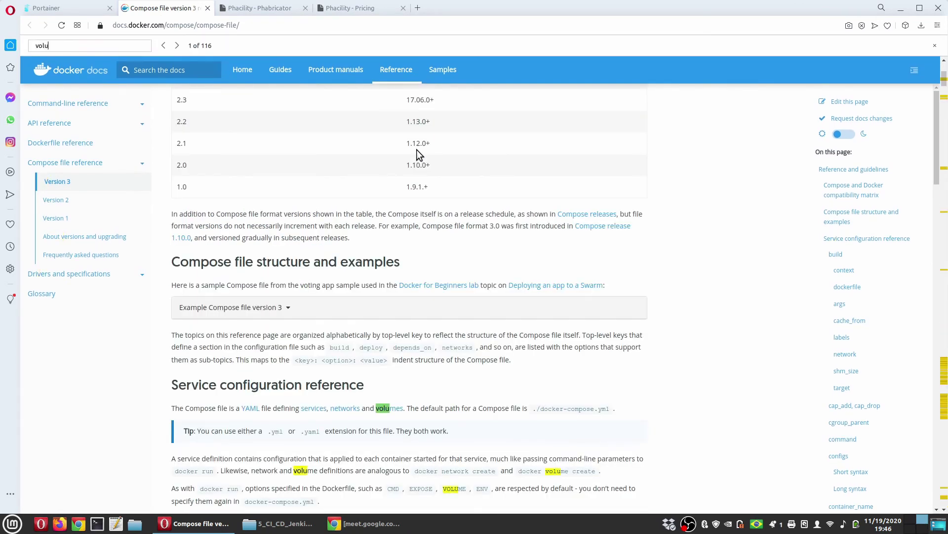
text(mes:)
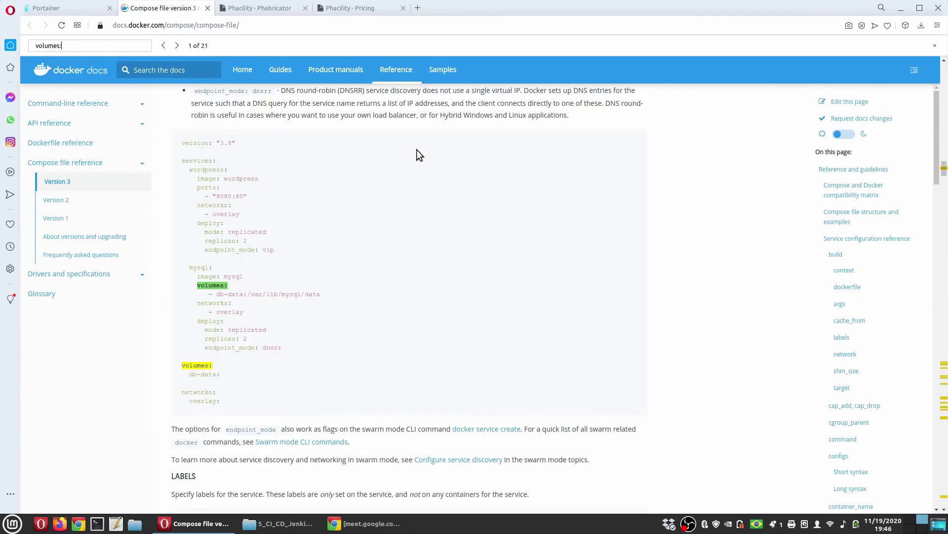
drag(220, 378, 176, 366)
click(209, 381)
drag(188, 375, 187, 376)
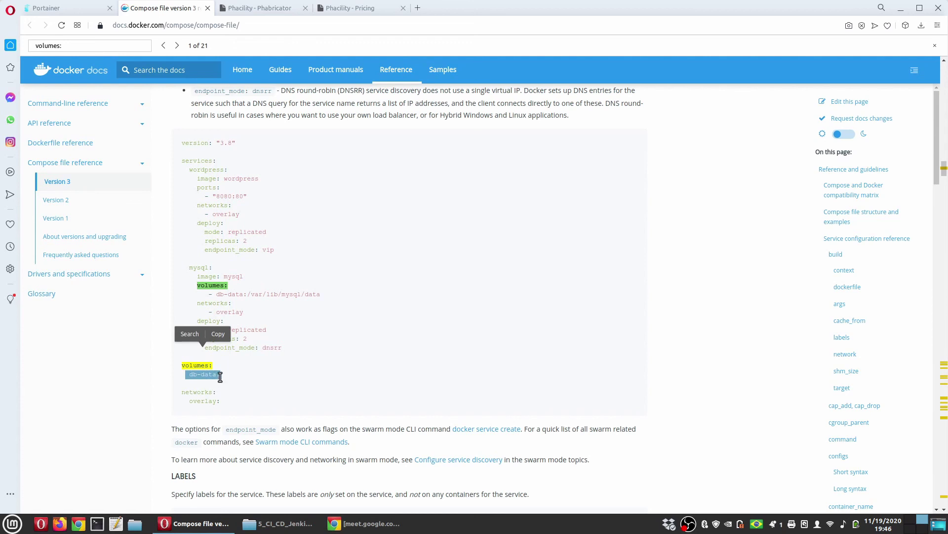
shift+click(182, 365)
key(ctrl+c)
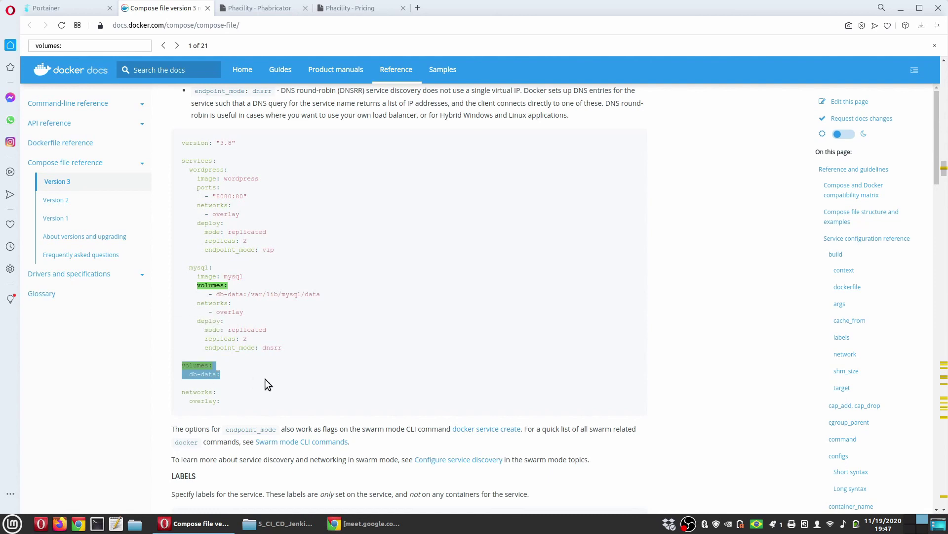
key(ctrl+alt+Right)
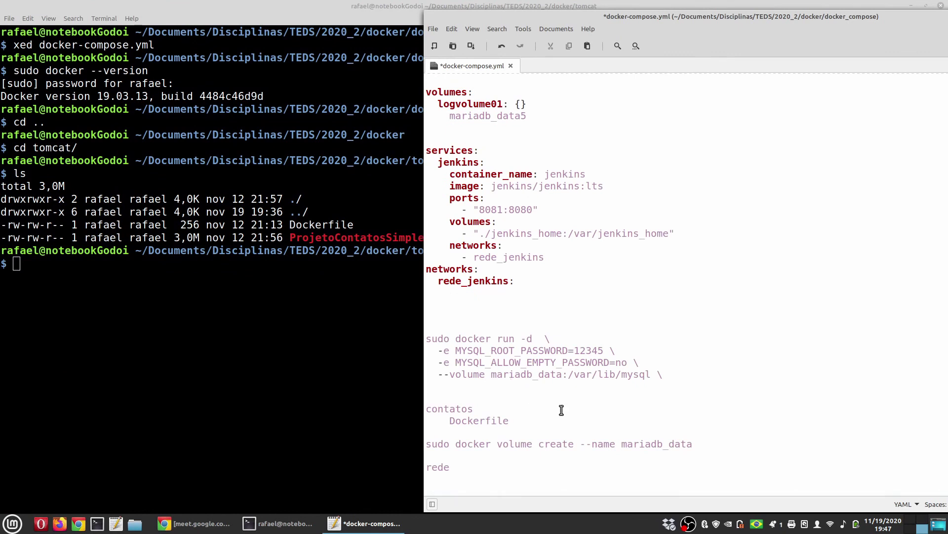
drag(693, 444, 457, 445)
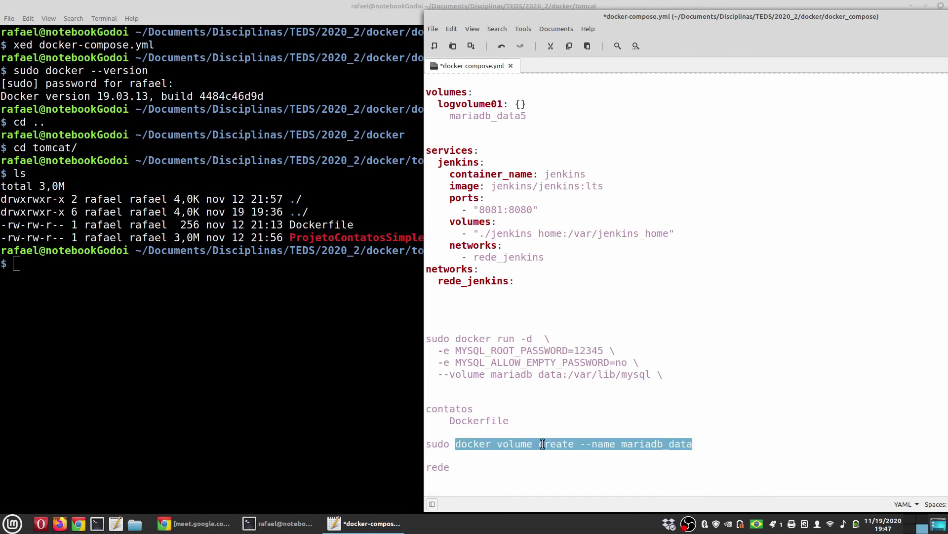
click(702, 445)
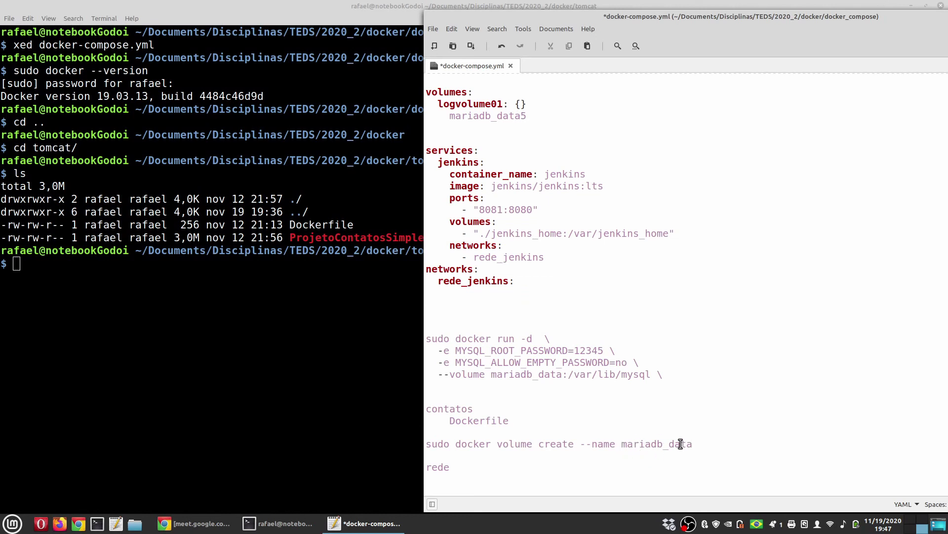
scroll(482, 330, up, 4)
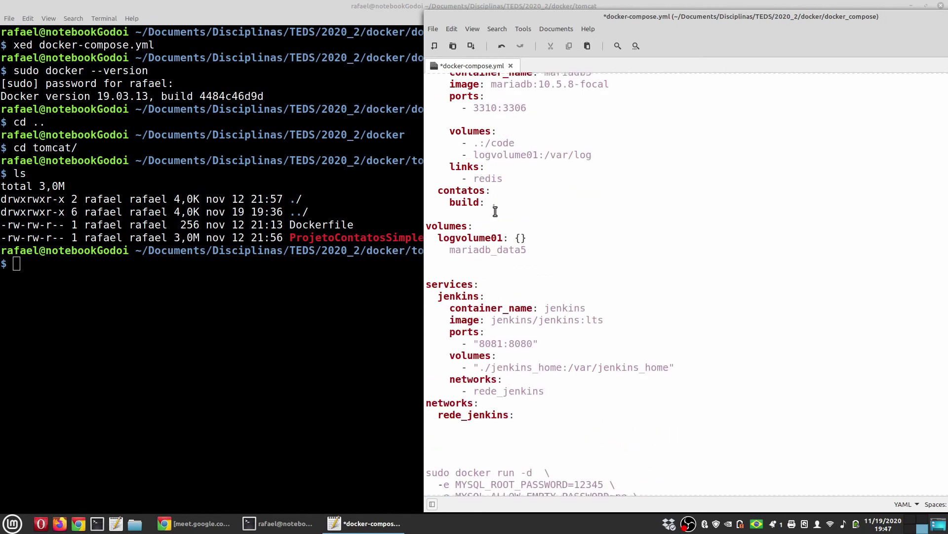
Step: Paste the docs example over 'logvolume01: {}', strip the extra 'volumes:' and 'db-data', and add ':' to mariadb_data5
scroll(489, 231, up, 1)
shift+click(529, 280)
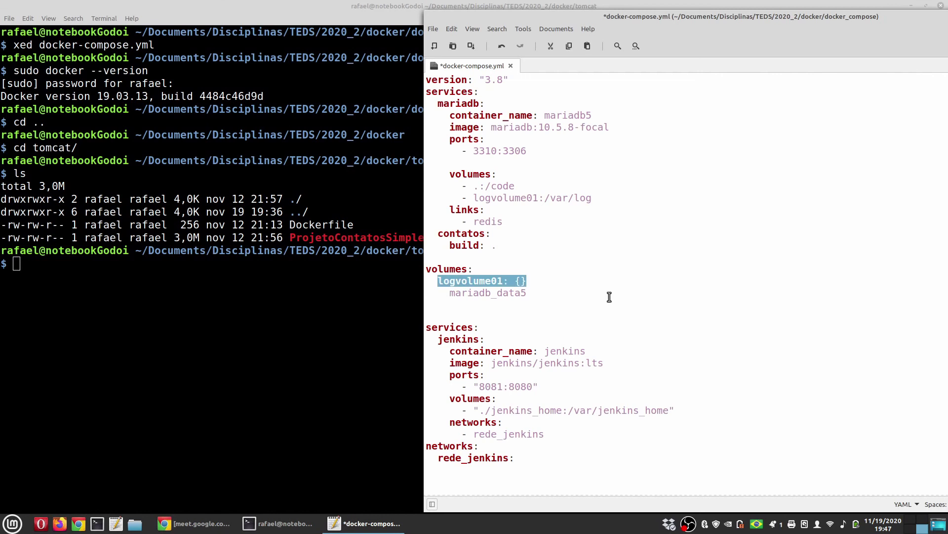
key(ctrl+v)
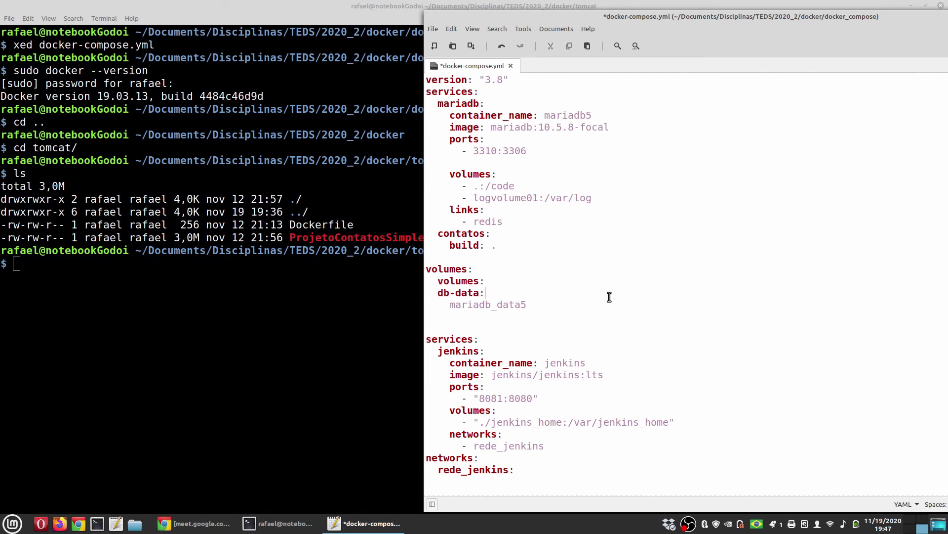
key(shift+End)
key(Delete)
key(Delete)
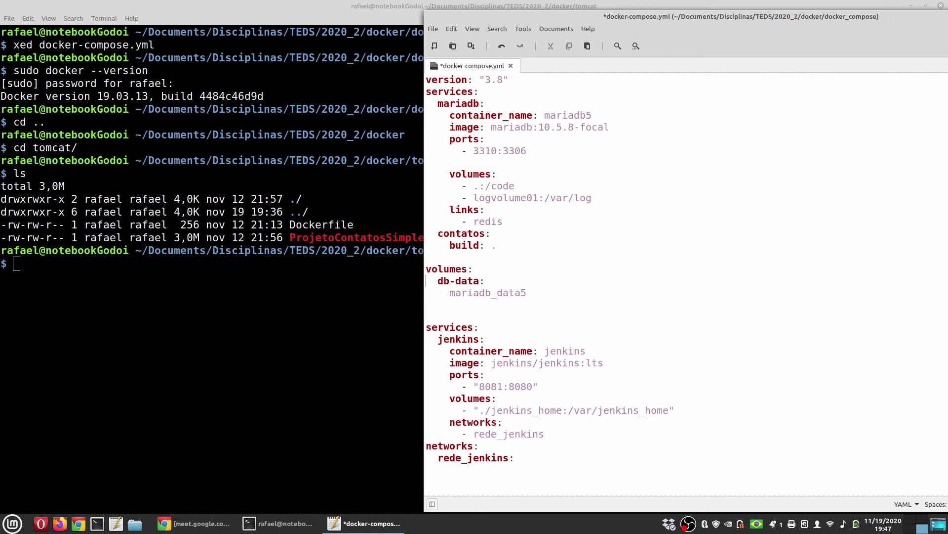
key(Right)
key(Right)
key(shift+End)
key(shift+Left)
key(Delete)
key(Delete)
key(Delete)
key(Delete)
key(Delete)
key(Delete)
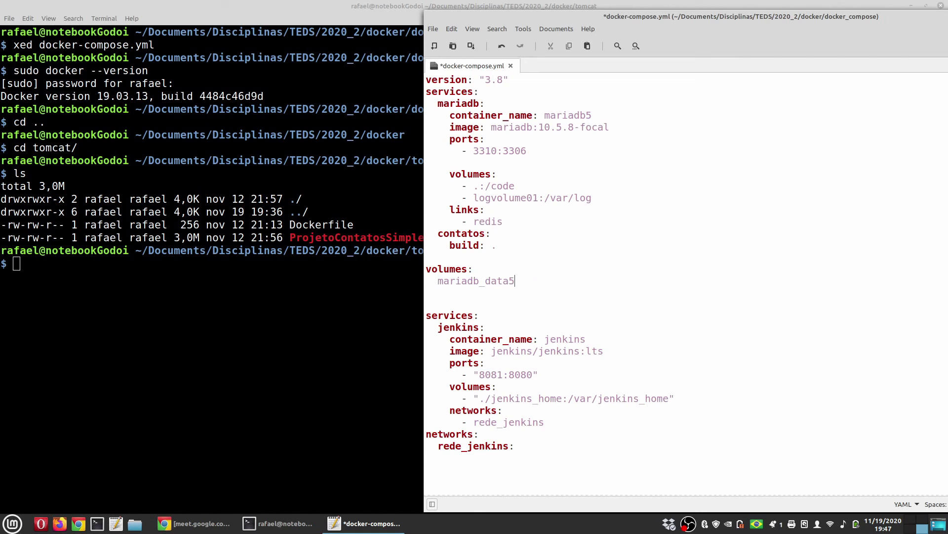
text(:)
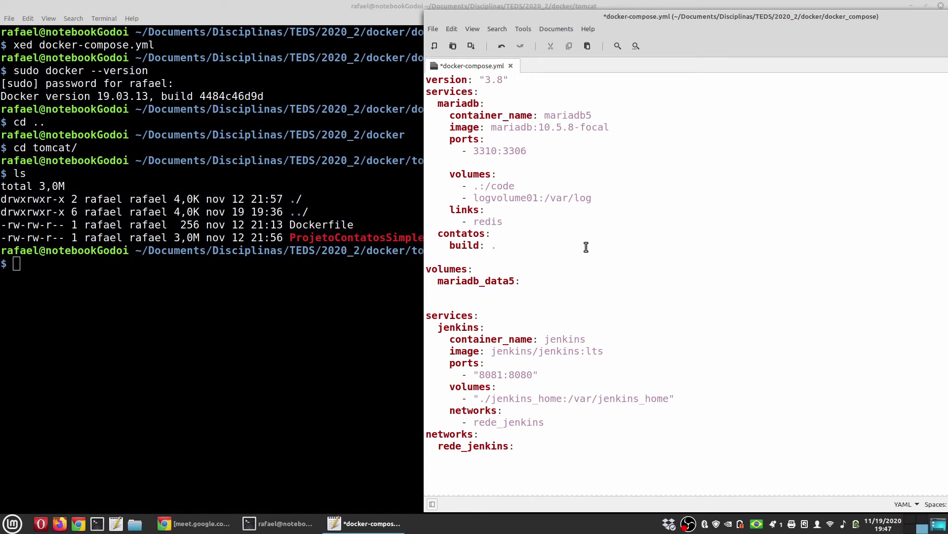
key(Down)
drag(519, 281, 386, 269)
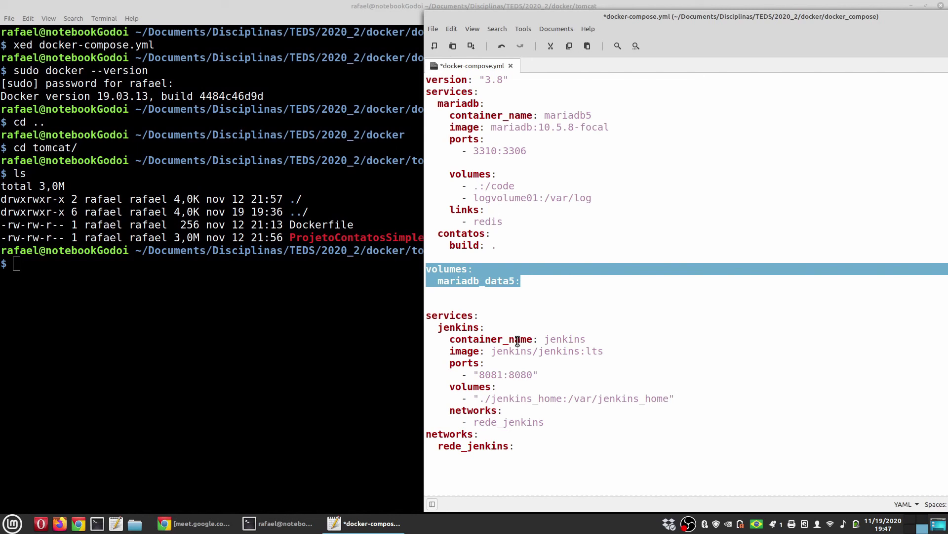
Step: Remove the blank line above the contatos note and re-check the volumes section
scroll(517, 340, down, 3)
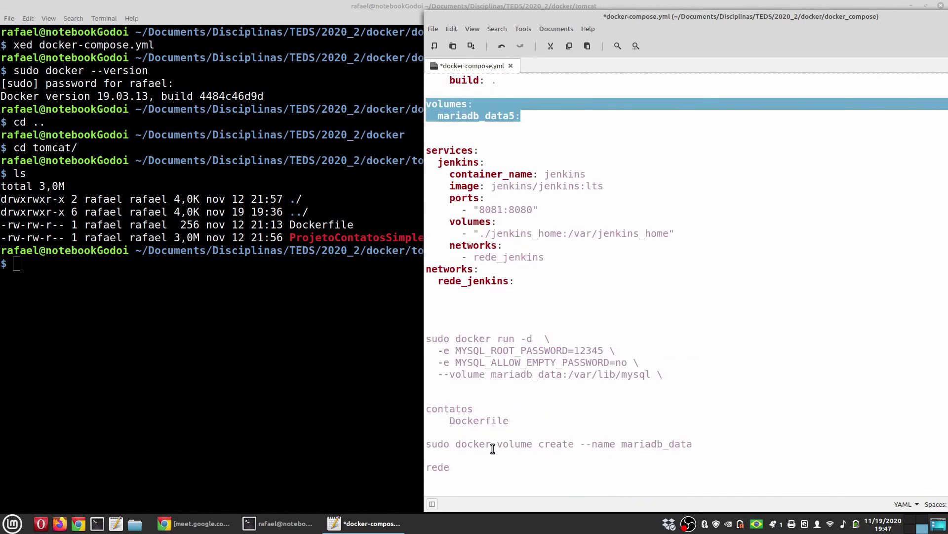
click(455, 401)
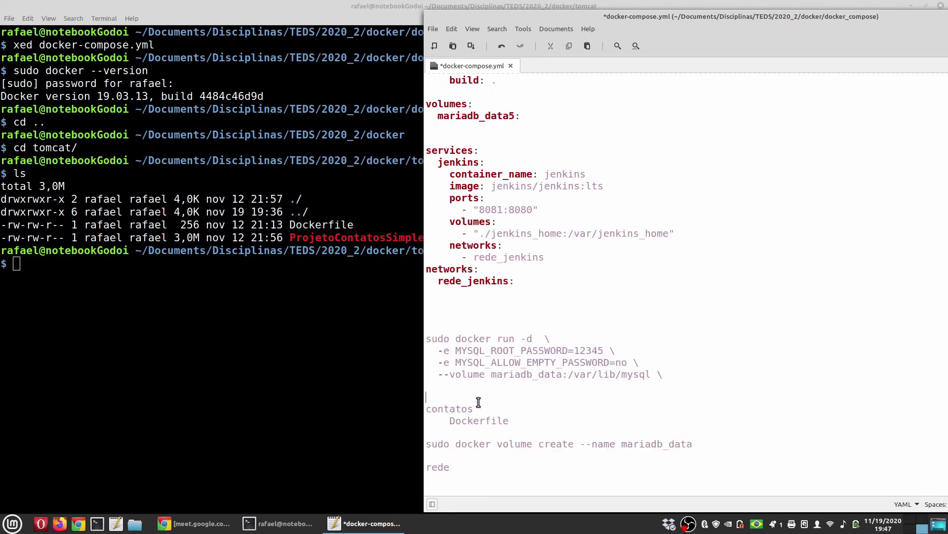
key(Delete)
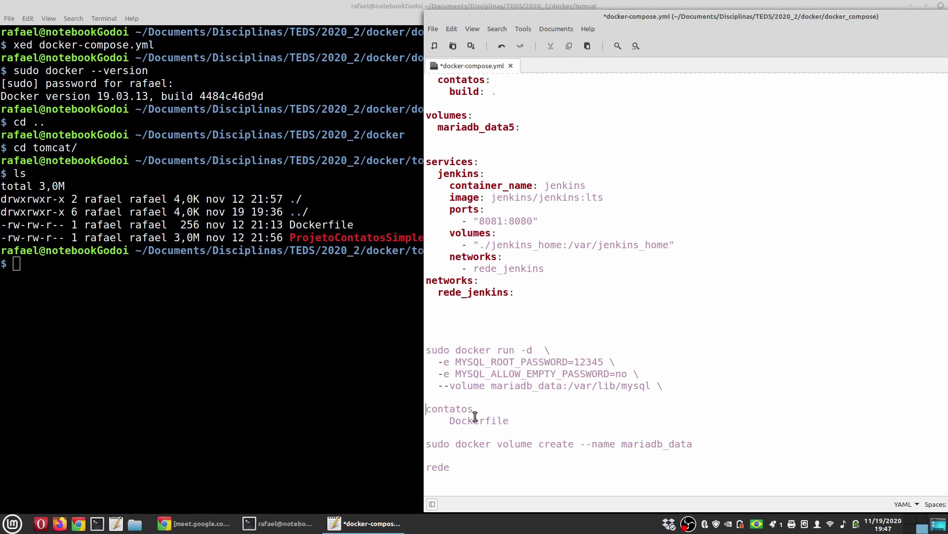
scroll(475, 416, up, 5)
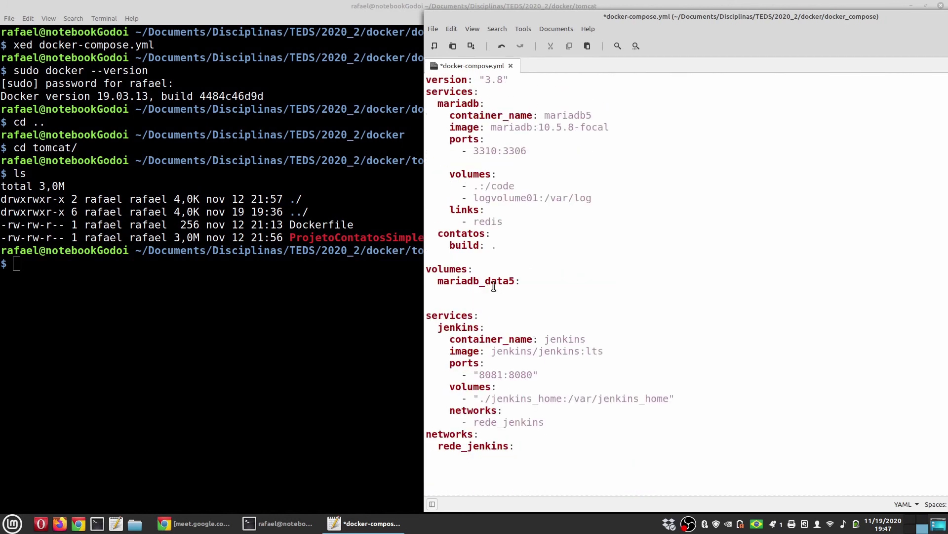
drag(525, 282, 411, 271)
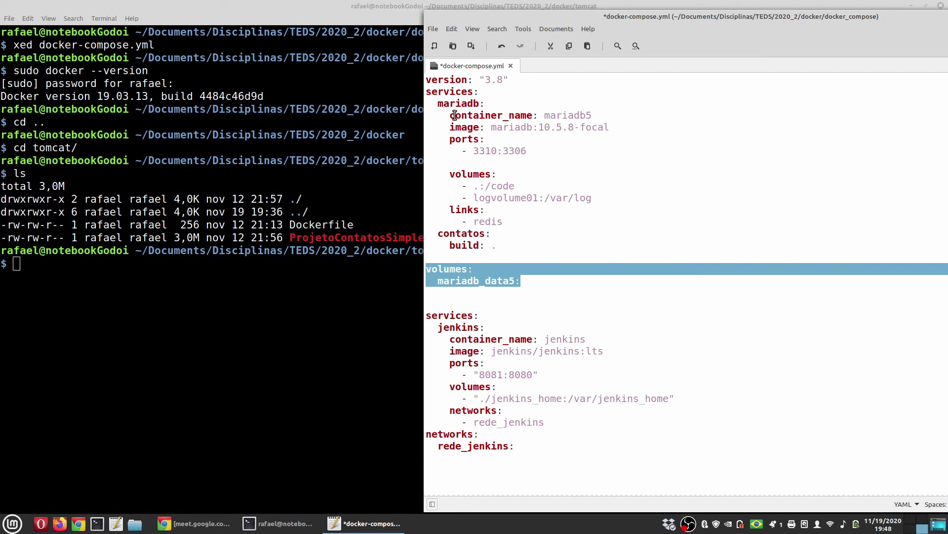
Step: Remove the blank line inside the mariadb service above its volumes key
double_click(448, 103)
double_click(455, 280)
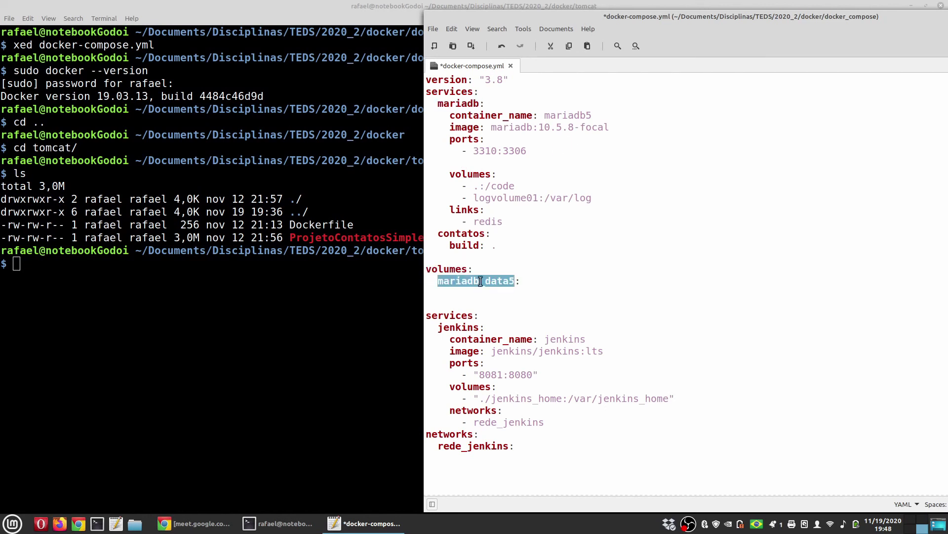
double_click(467, 174)
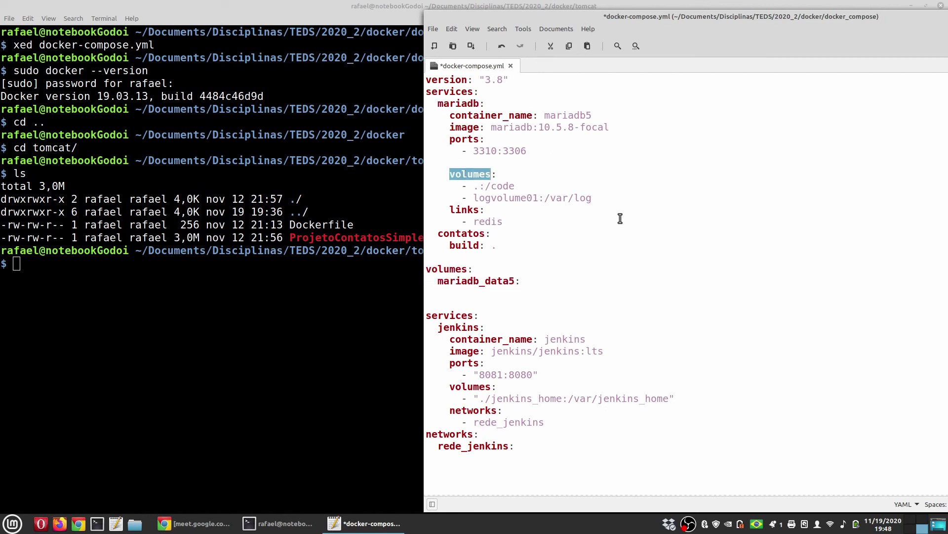
click(484, 163)
key(Delete)
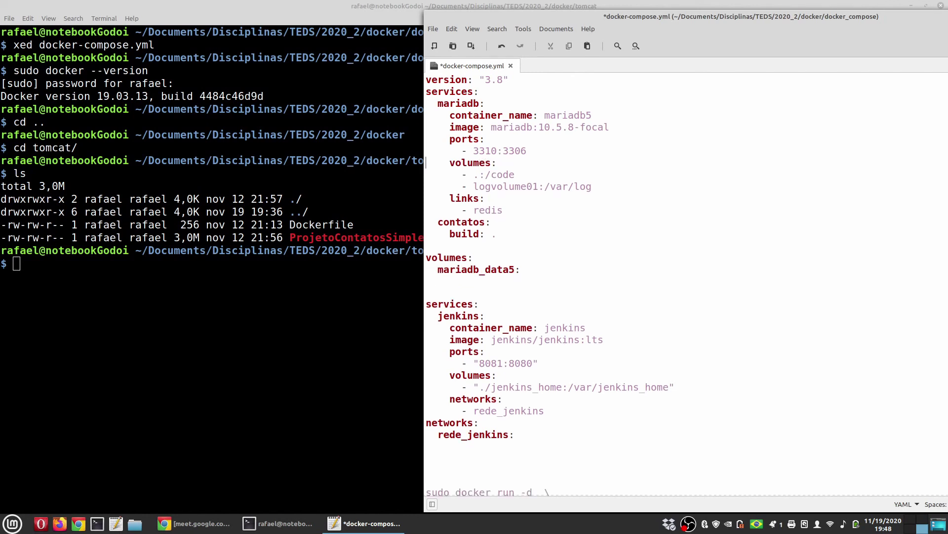
Step: Replace the .:/code mount with mariadb_data5 and delete the logvolume01 mount line
click(474, 173)
key(shift+End)
key(ctrl+x)
double_click(516, 270)
key(ctrl+c)
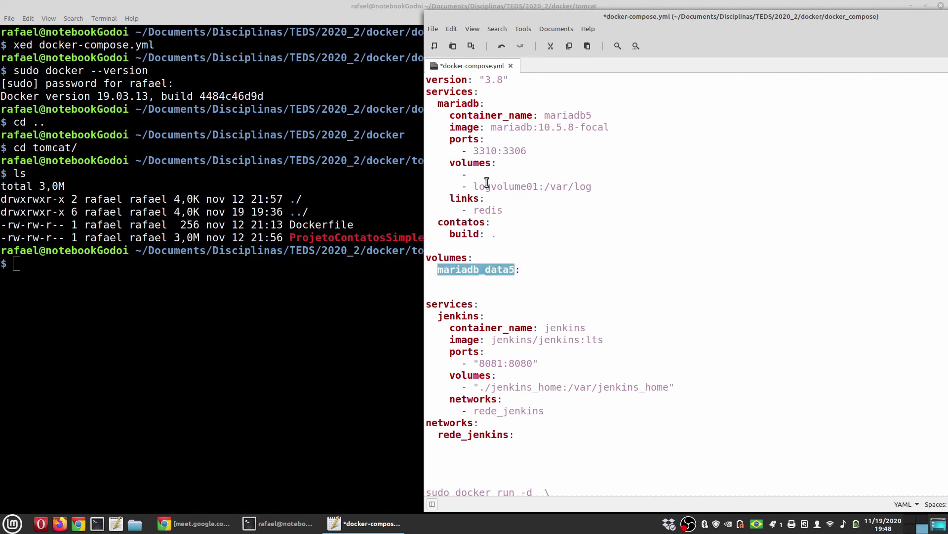
click(486, 176)
key(ctrl+v)
key(ctrl+d)
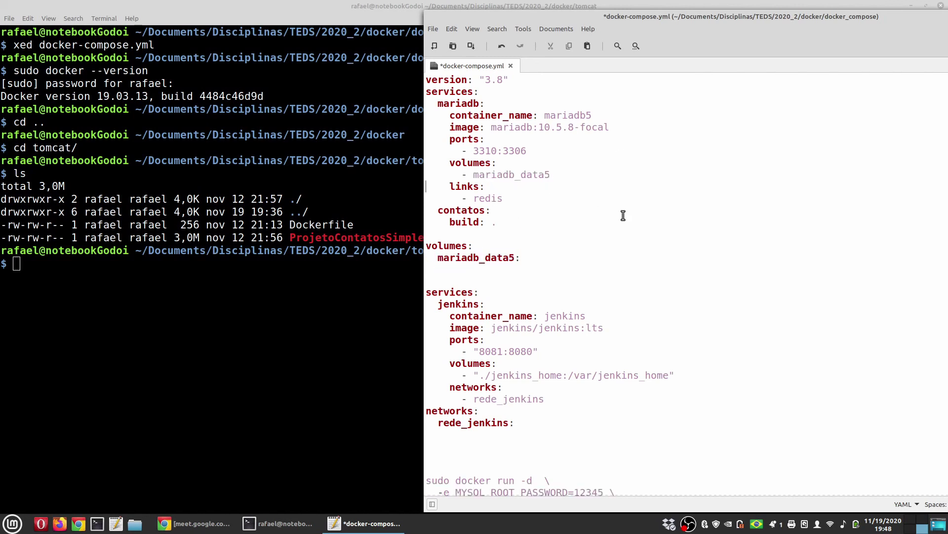
key(ctrl+alt+Right)
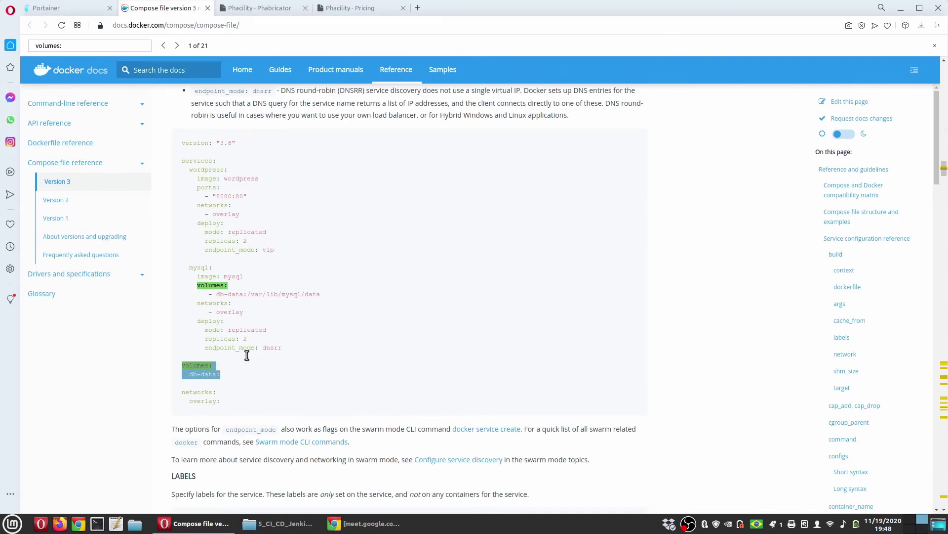
Step: Select the db-data:/var/lib/mysql/data mount path in the docs' mysql example
drag(247, 295, 319, 298)
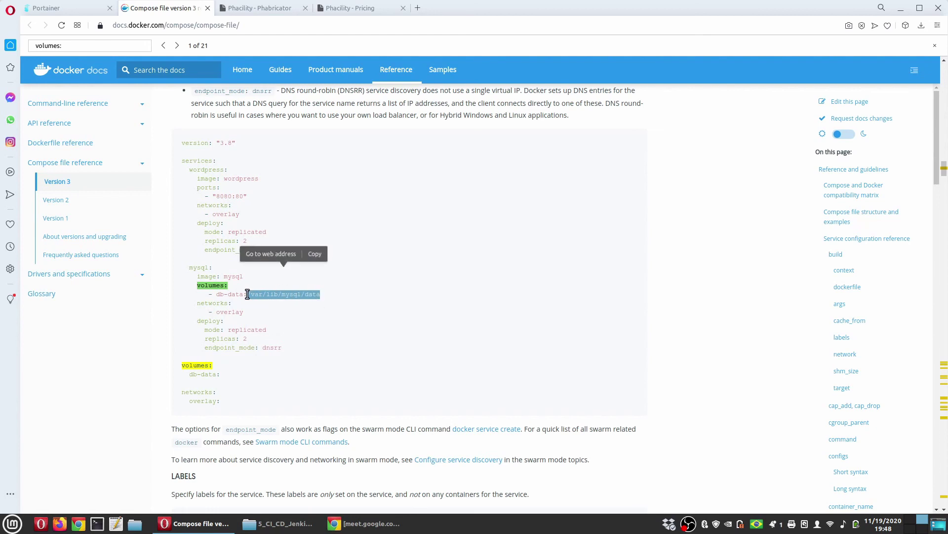
drag(224, 295, 319, 296)
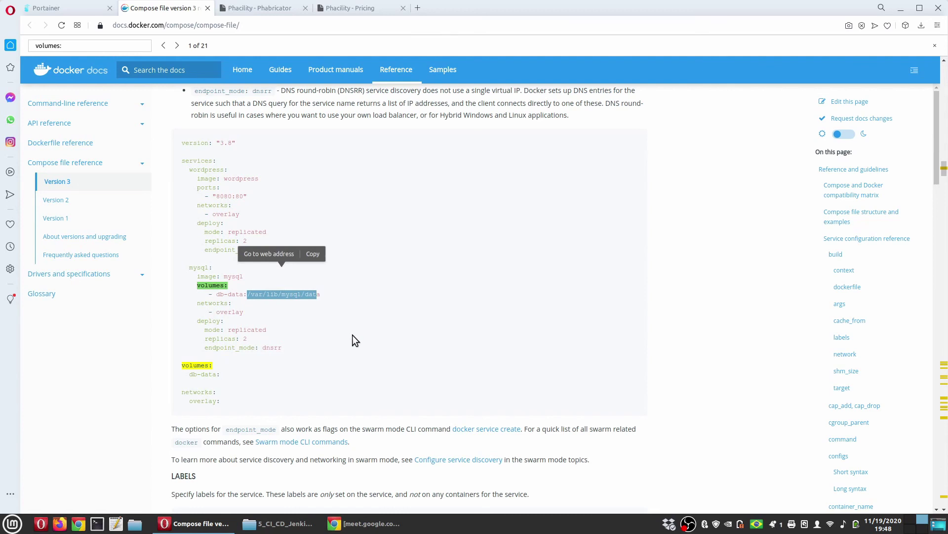
key(ctrl+alt+Right)
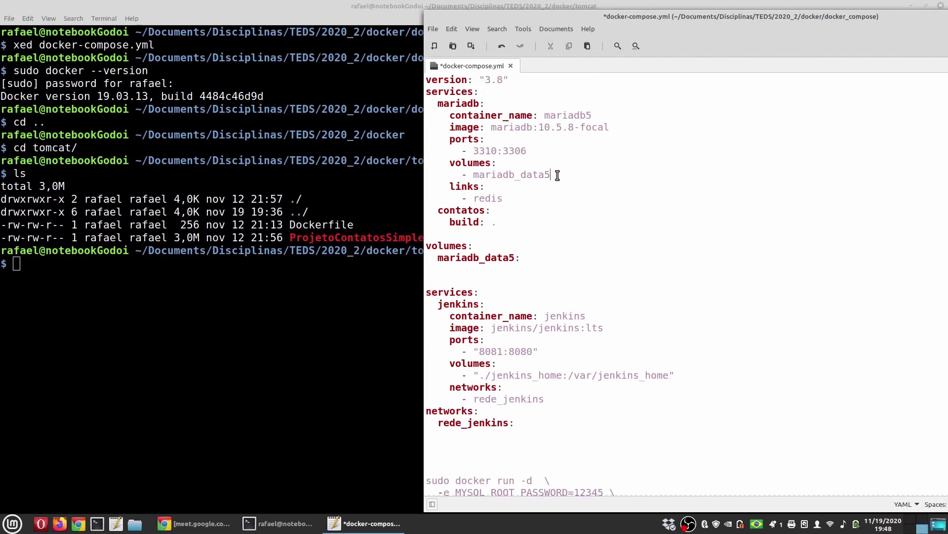
Step: Complete the mariadb volume mapping as mariadb_data5:/var/lib/mysql using the path from the run notes
text(:)
scroll(621, 384, down, 3)
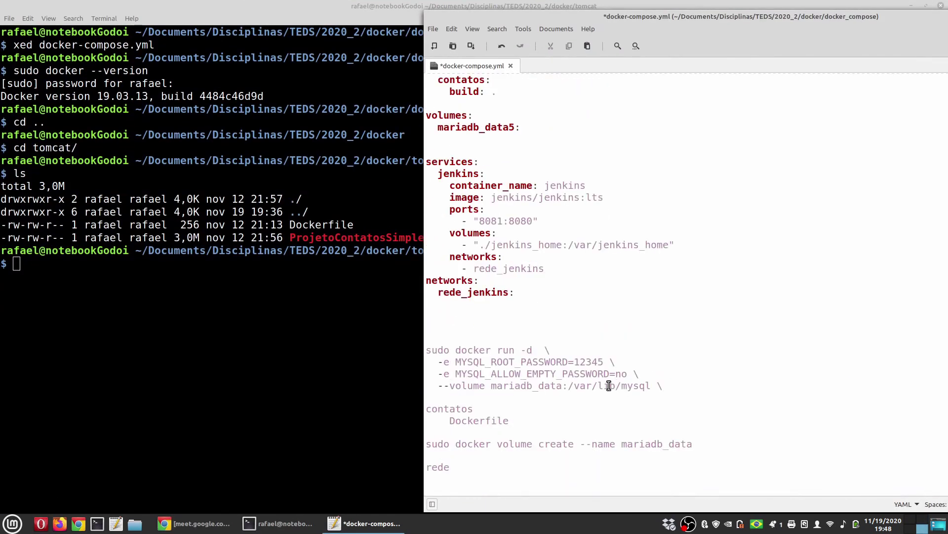
double_click(563, 385)
click(568, 384)
shift+click(651, 385)
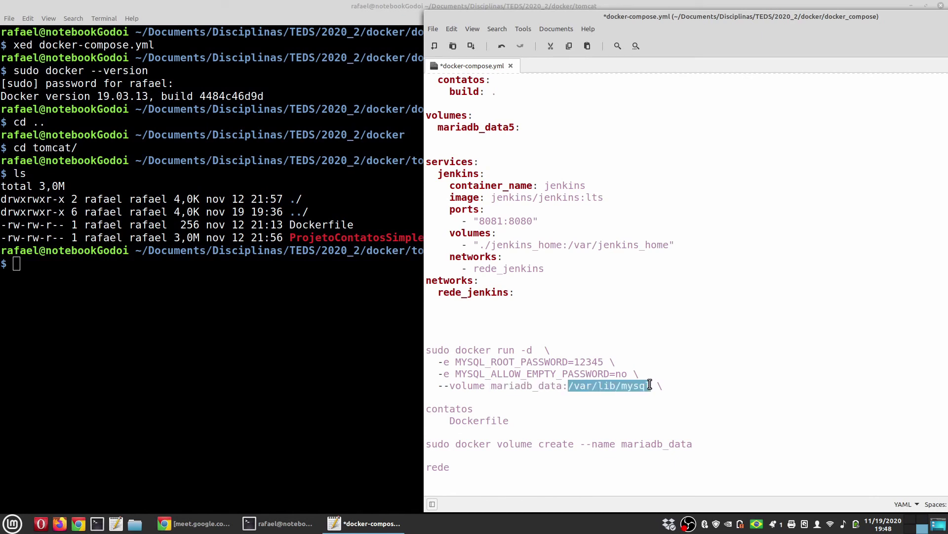
scroll(559, 158, up, 3)
click(566, 133)
key(ctrl+v)
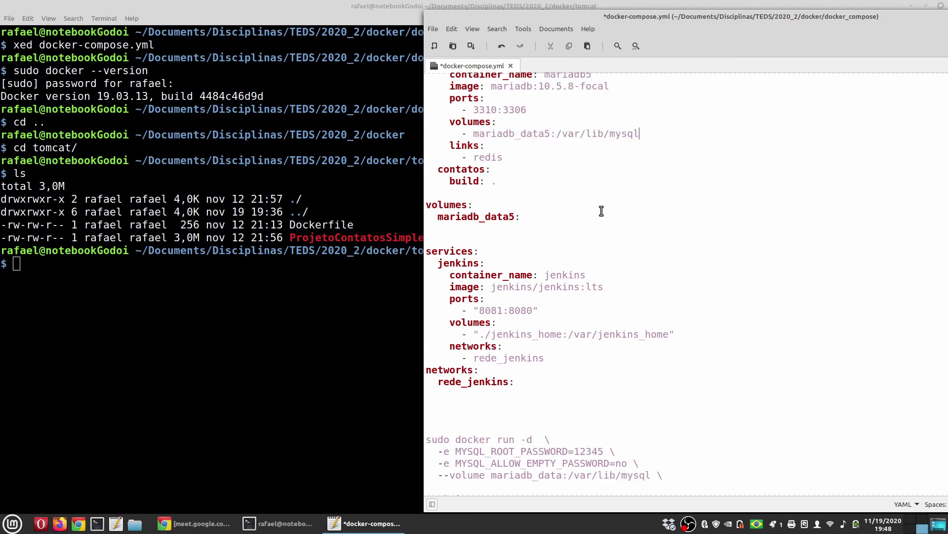
scroll(601, 211, up, 2)
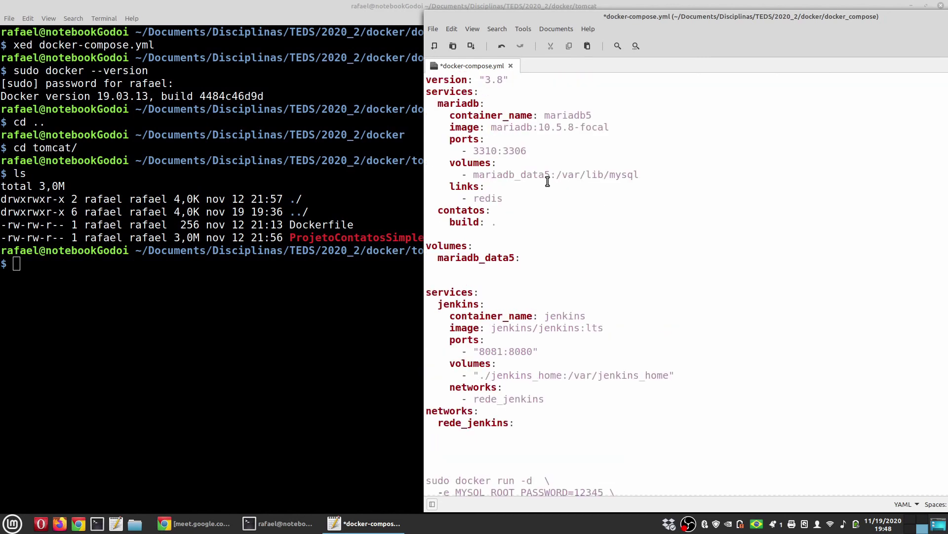
double_click(505, 261)
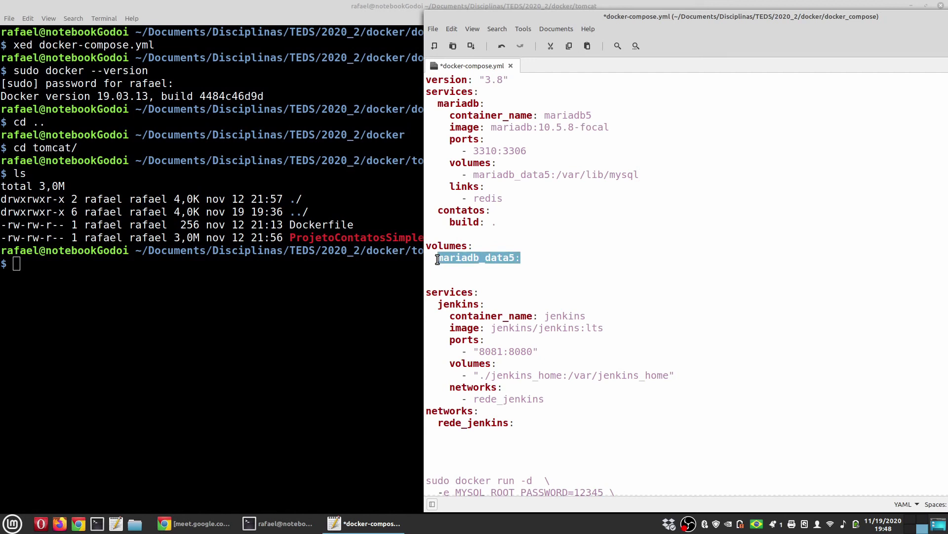
click(516, 178)
drag(557, 174, 634, 176)
click(633, 176)
Step: Delete the leftover --volume line from the docker run notes
scroll(613, 265, down, 4)
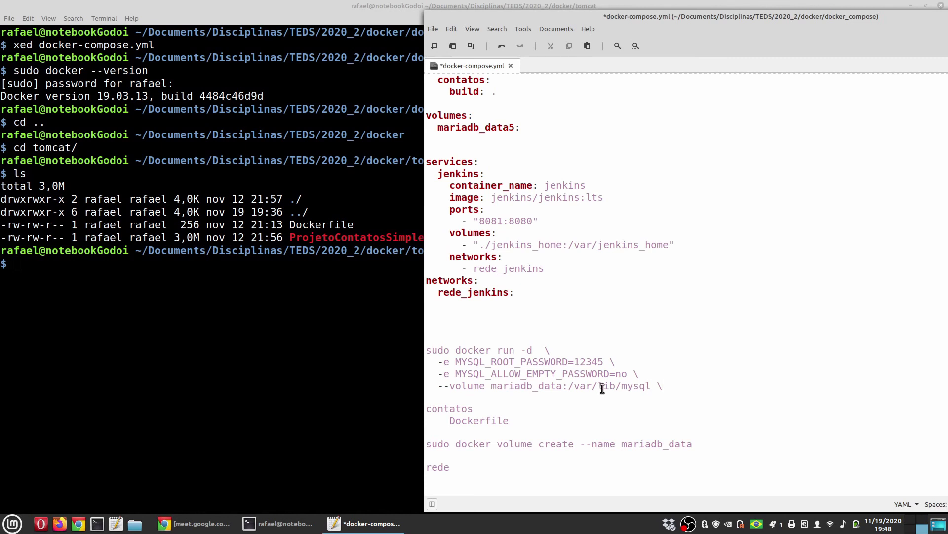
key(ctrl+d)
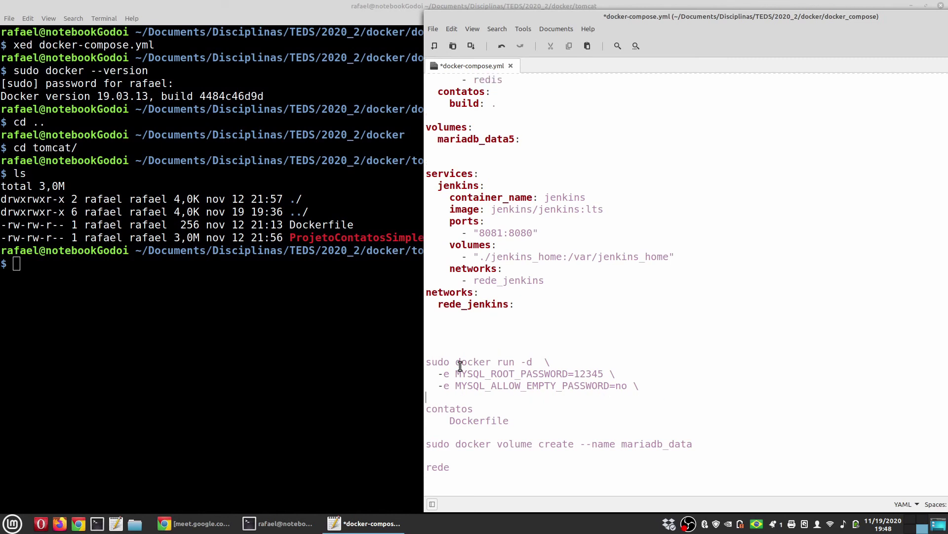
scroll(474, 336, up, 3)
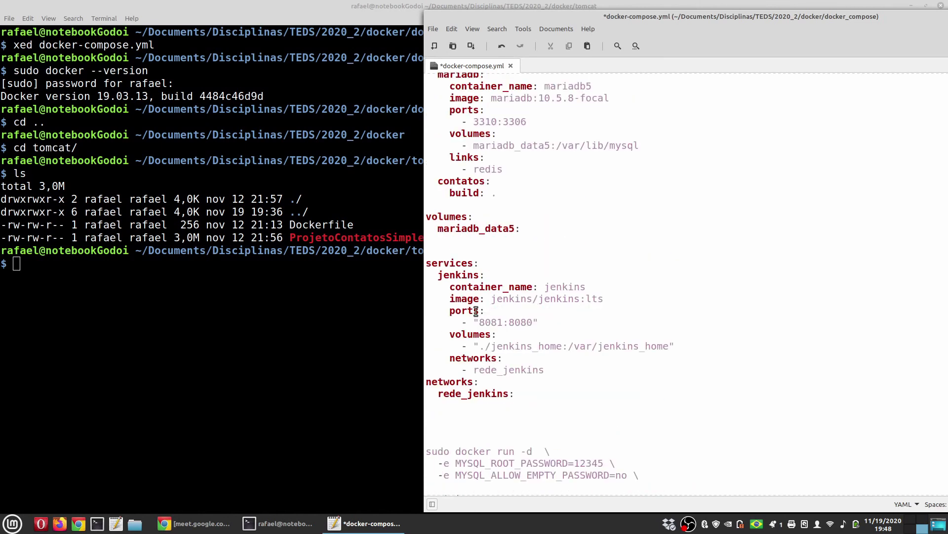
scroll(489, 212, up, 1)
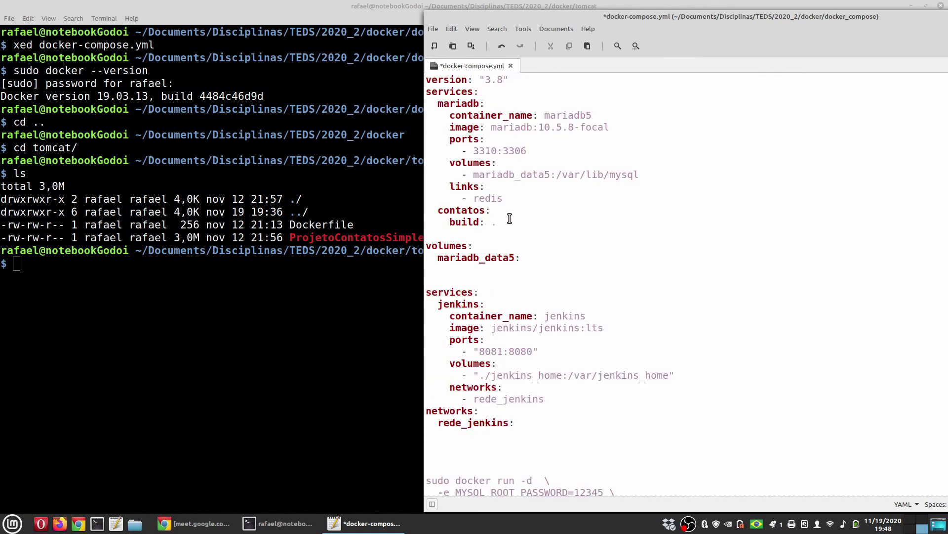
key(ctrl+alt+Right)
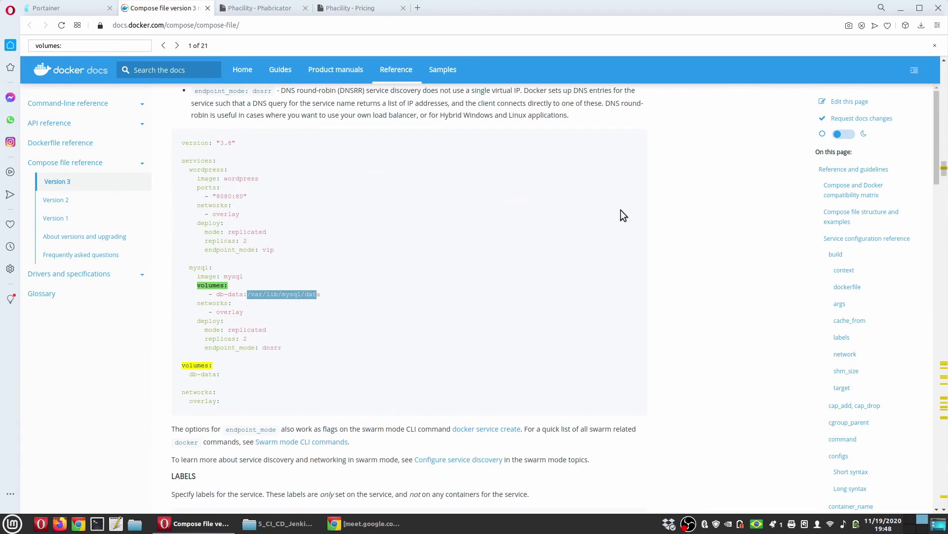
Step: Search the Compose reference for 'env' and jump to its environment section
click(668, 205)
key(ctrl+f)
text(env)
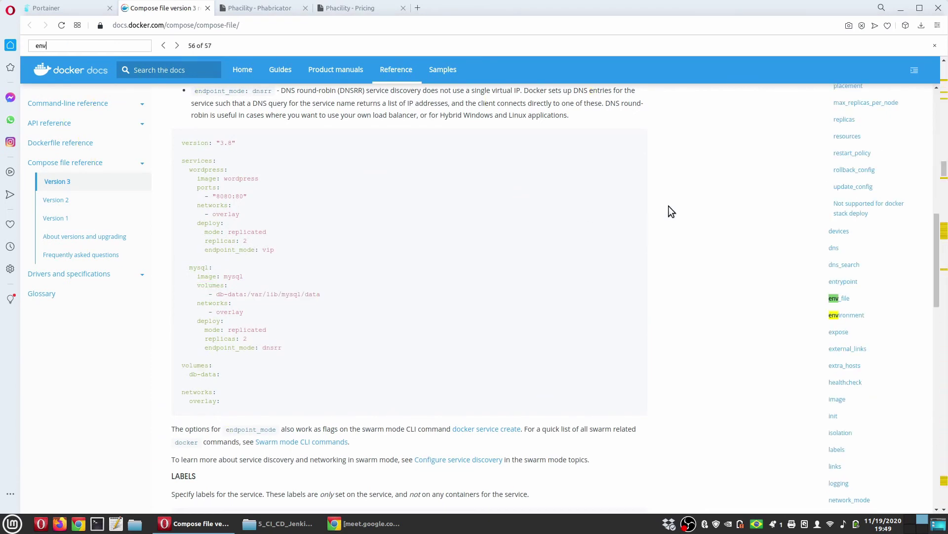
click(839, 315)
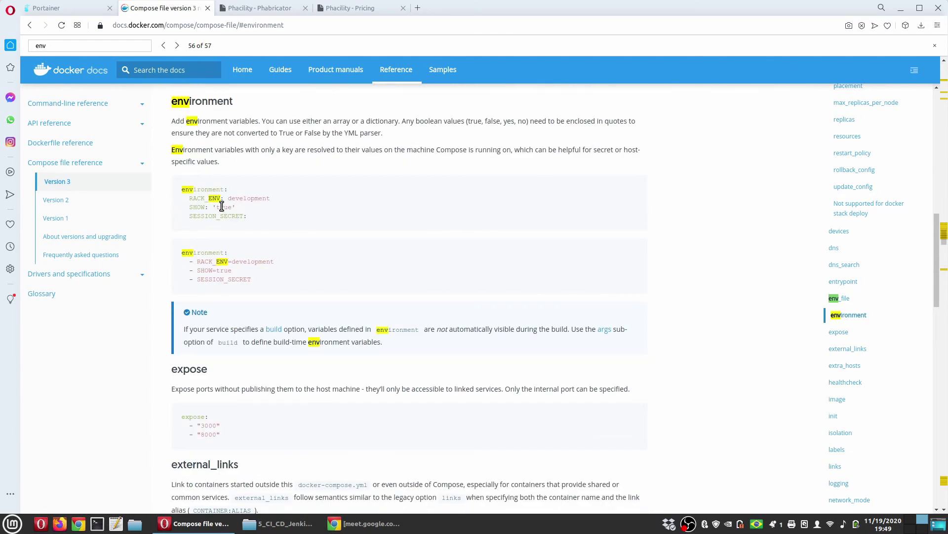
Step: Copy the environment: and RACK_ENV example lines and return to docker-compose.yml
drag(182, 189, 270, 199)
key(ctrl+c)
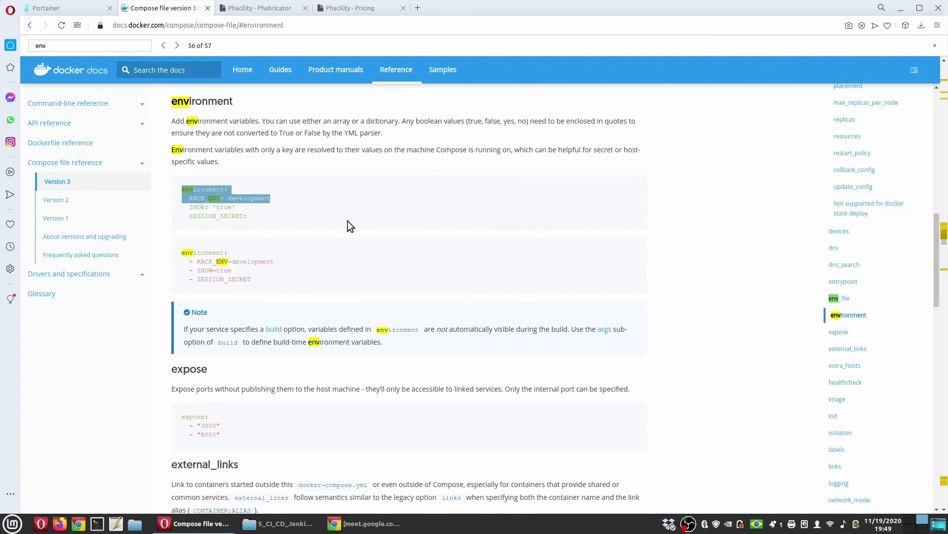
scroll(347, 220, down, 2)
scroll(348, 220, up, 4)
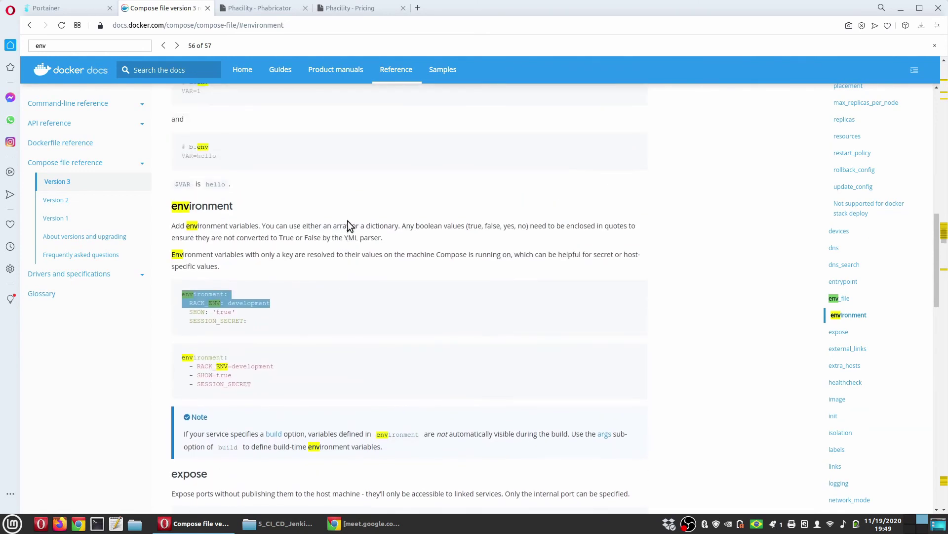
scroll(348, 220, up, 3)
scroll(347, 220, down, 5)
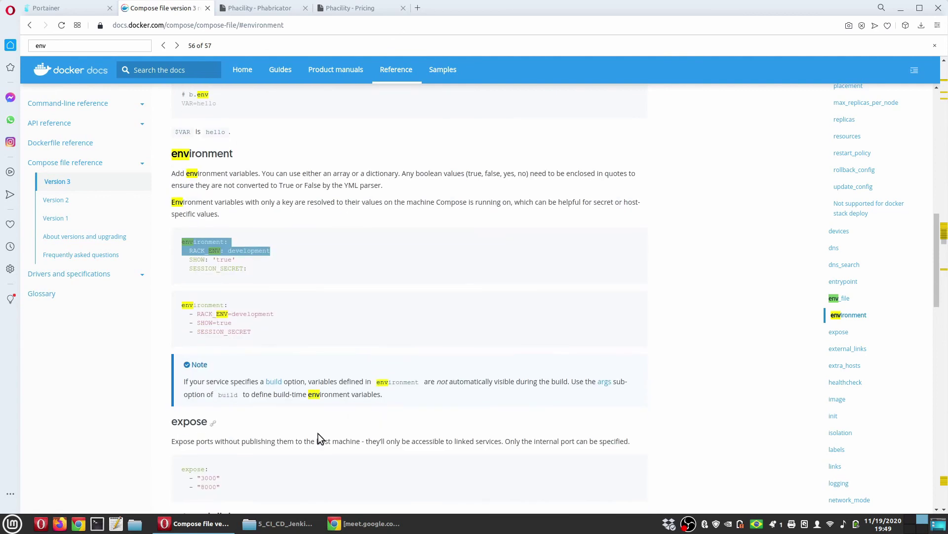
key(ctrl+alt+Right)
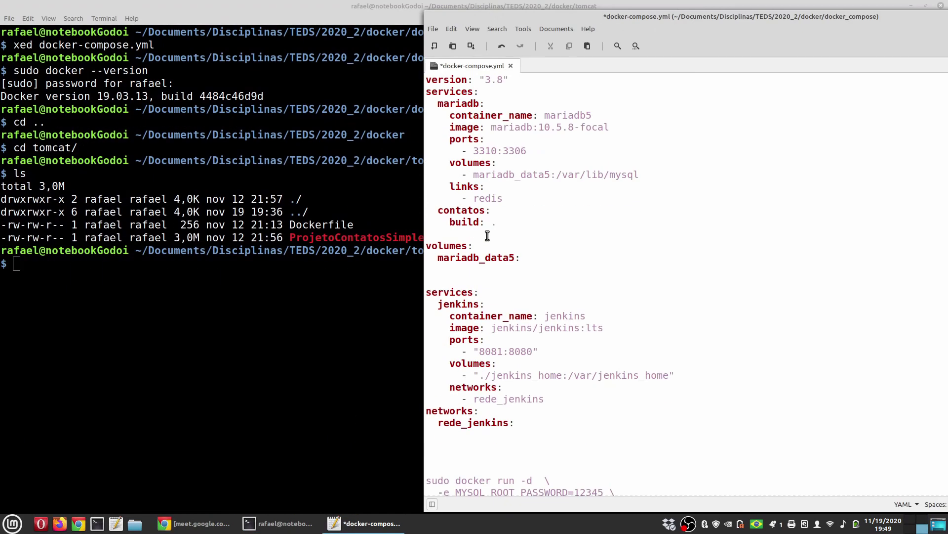
click(515, 191)
key(shift+Down)
key(shift+Down)
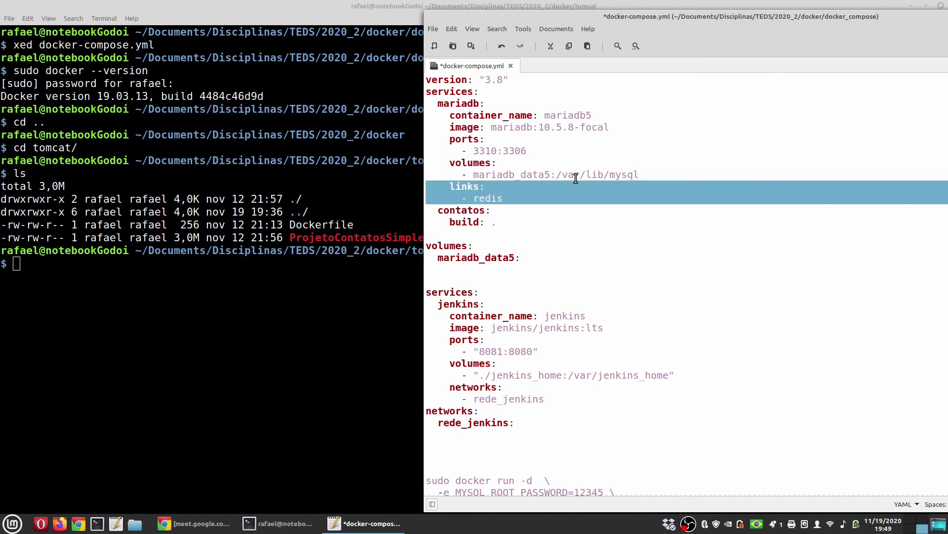
key(Delete)
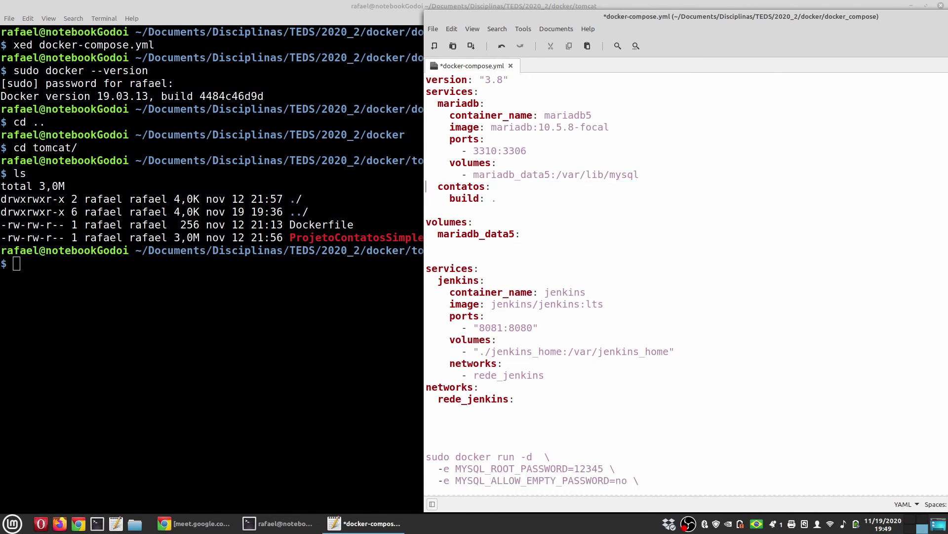
key(Return)
key(Return)
key(Return)
key(ctrl+v)
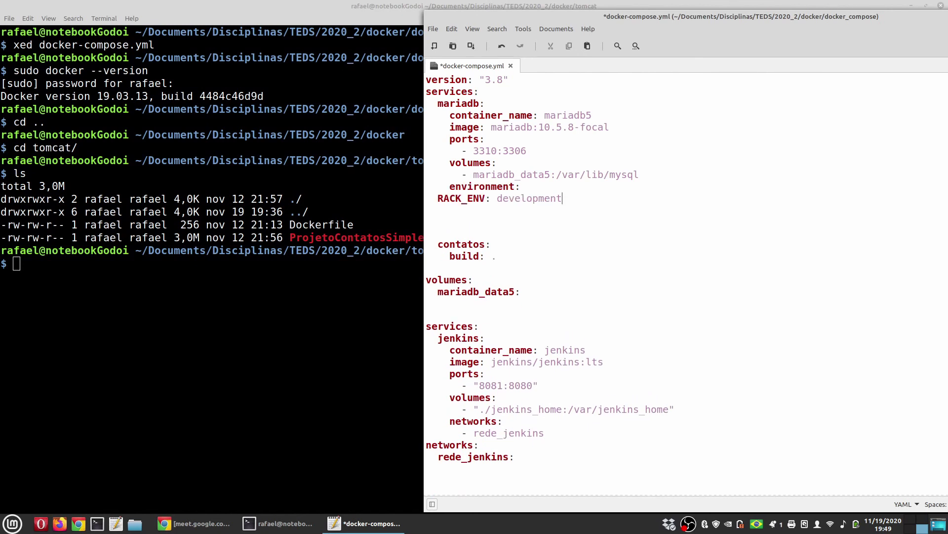
key(Up)
key(Delete)
key(Delete)
key(Delete)
key(Delete)
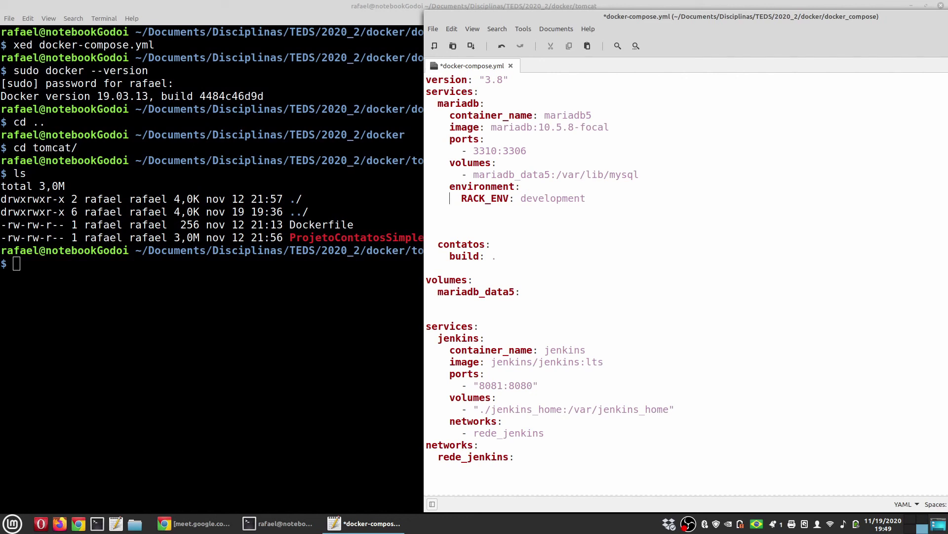
key(BackSpace)
scroll(568, 252, down, 5)
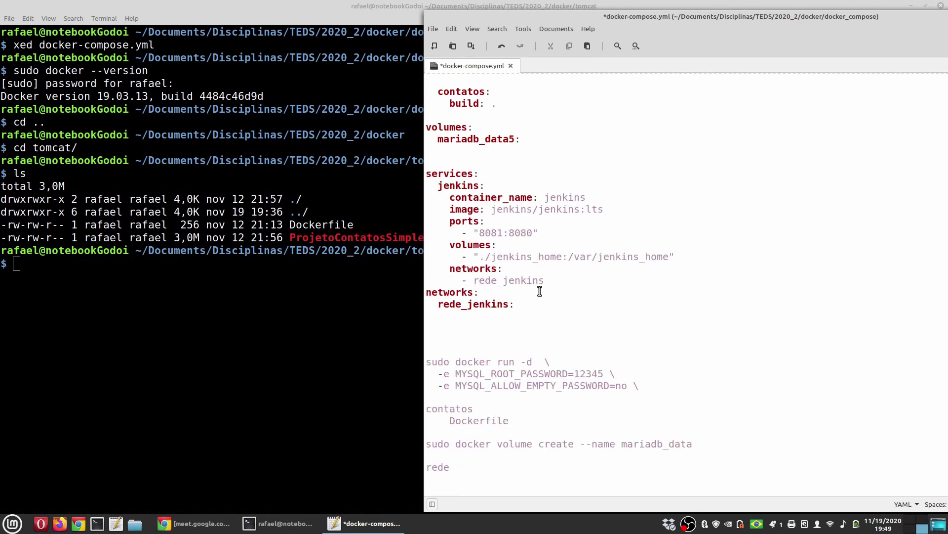
click(456, 374)
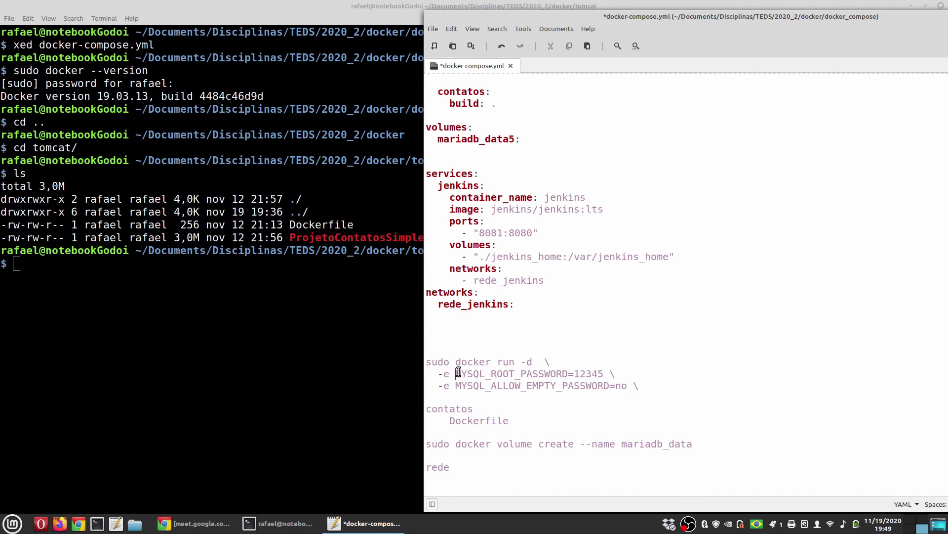
shift+click(569, 374)
shift+click(603, 371)
key(ctrl+c)
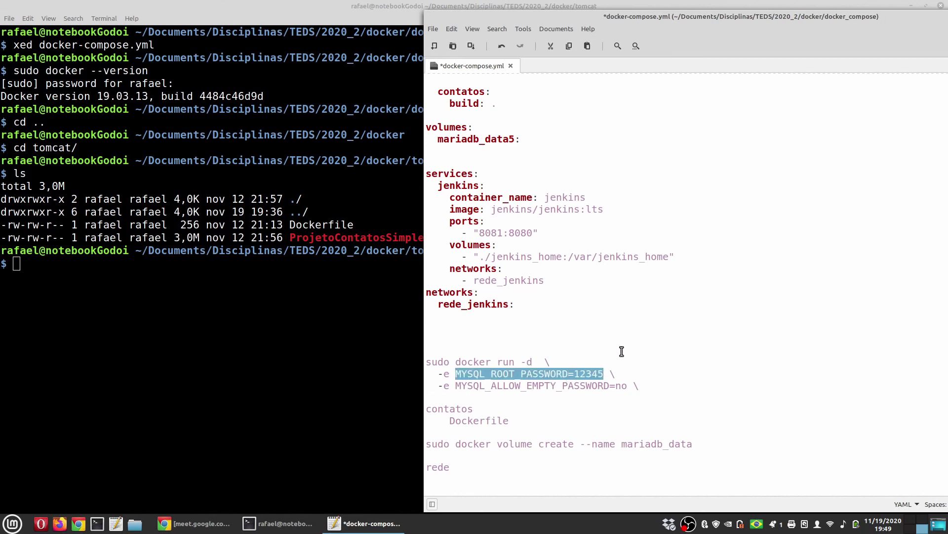
scroll(562, 293, up, 4)
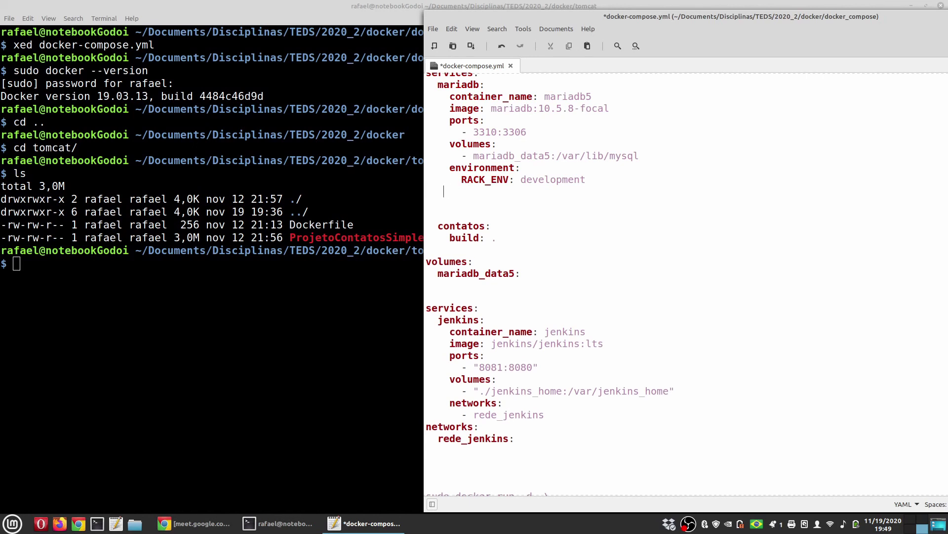
key(ctrl+v)
key(Delete)
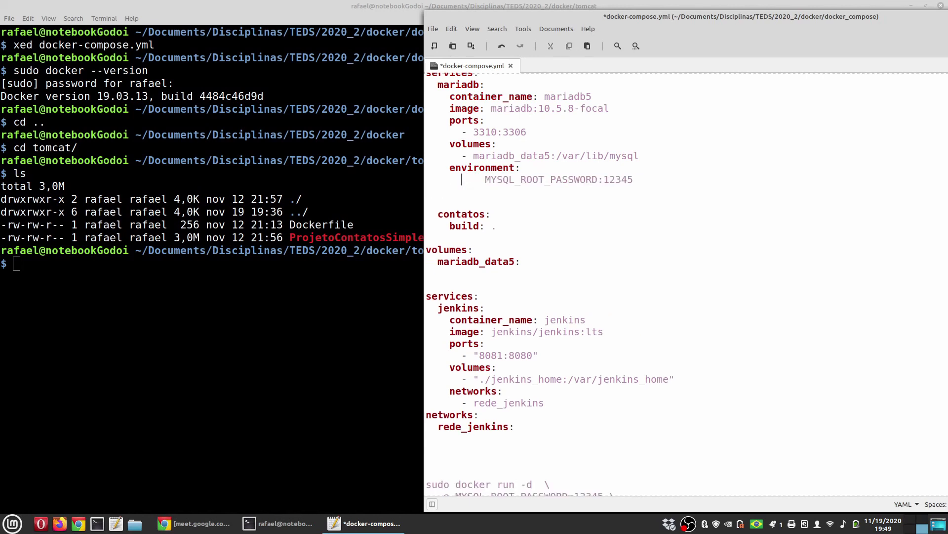
text(:)
key(Delete)
key(End)
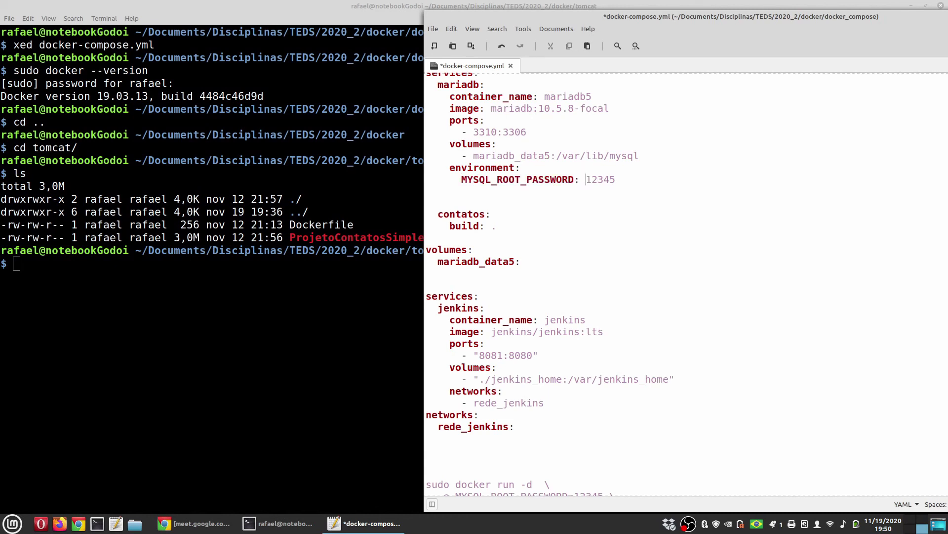
key(ctrl+s)
scroll(527, 208, down, 3)
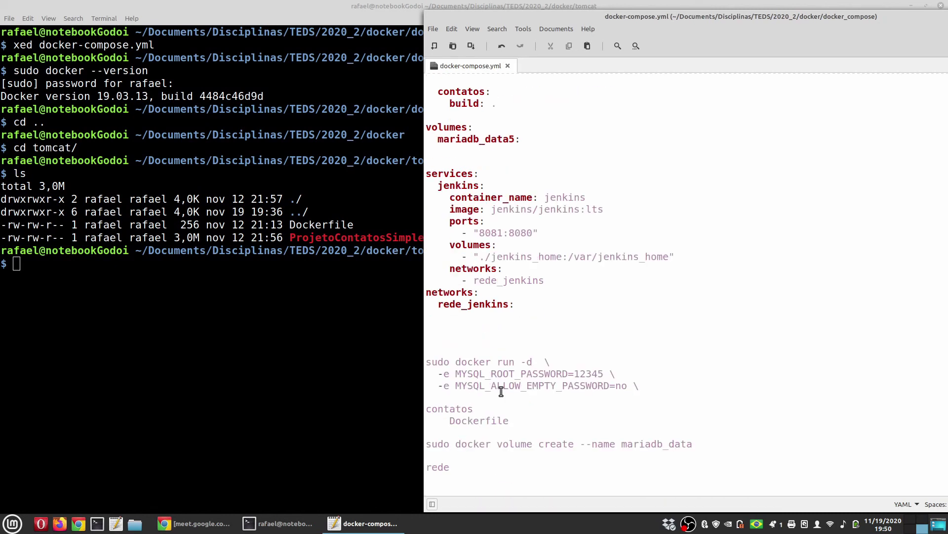
click(454, 385)
shift+click(627, 385)
key(ctrl+x)
scroll(450, 210, up, 4)
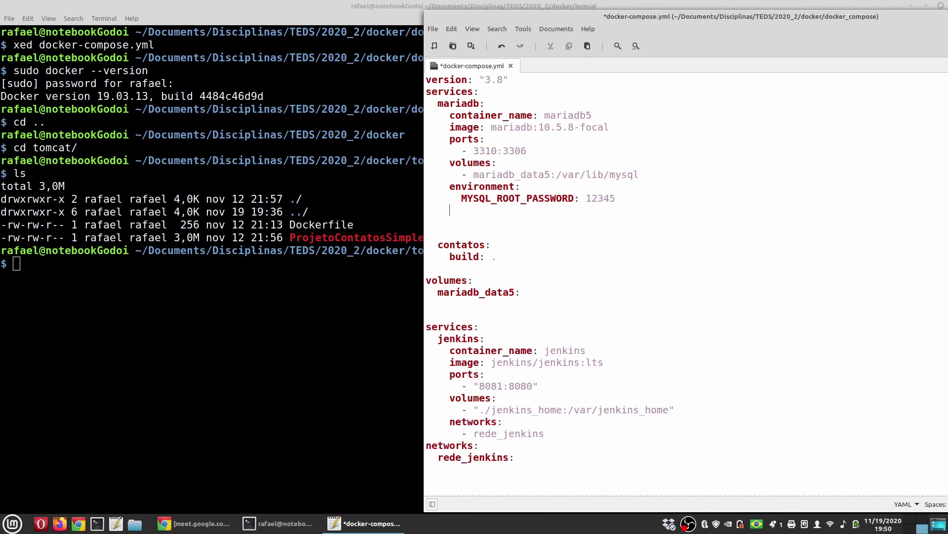
key(BackSpace)
key(BackSpace)
key(ctrl+v)
click(616, 211)
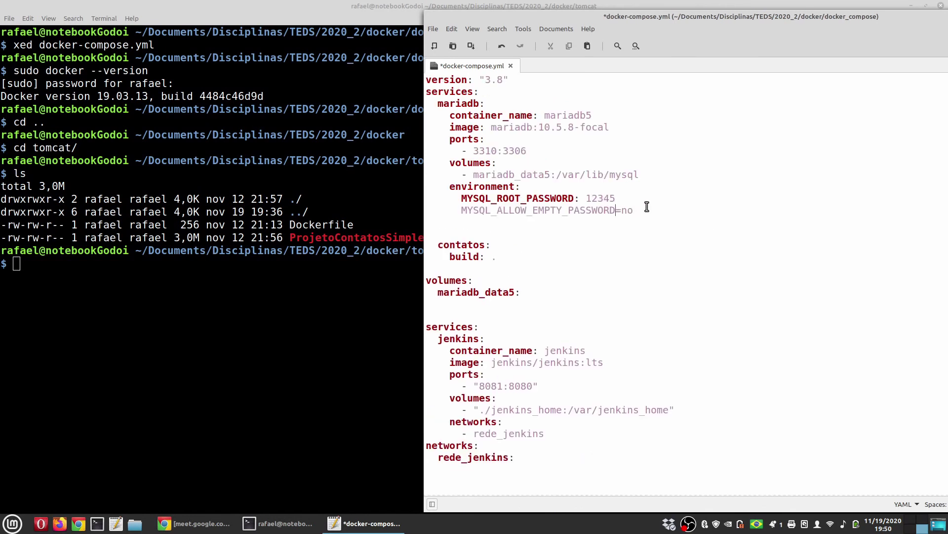
key(Delete)
text(:)
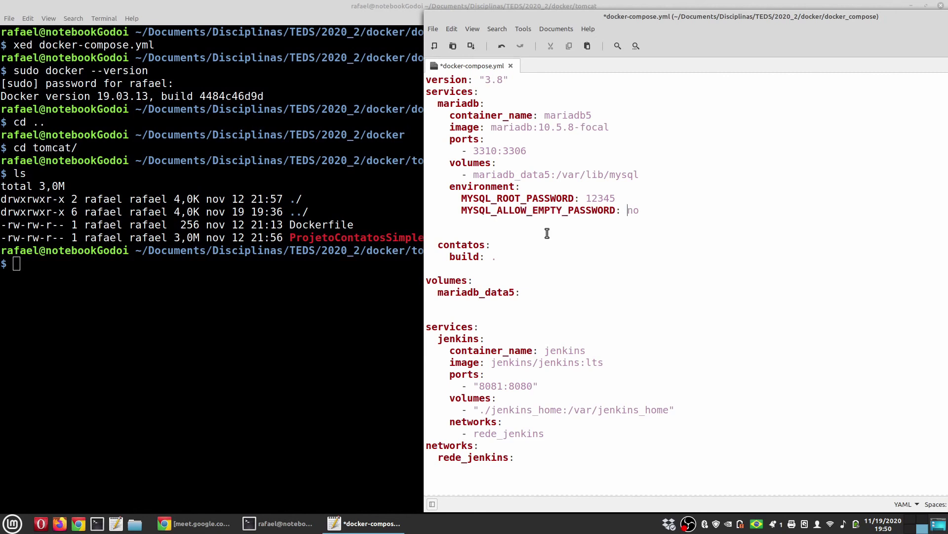
double_click(479, 186)
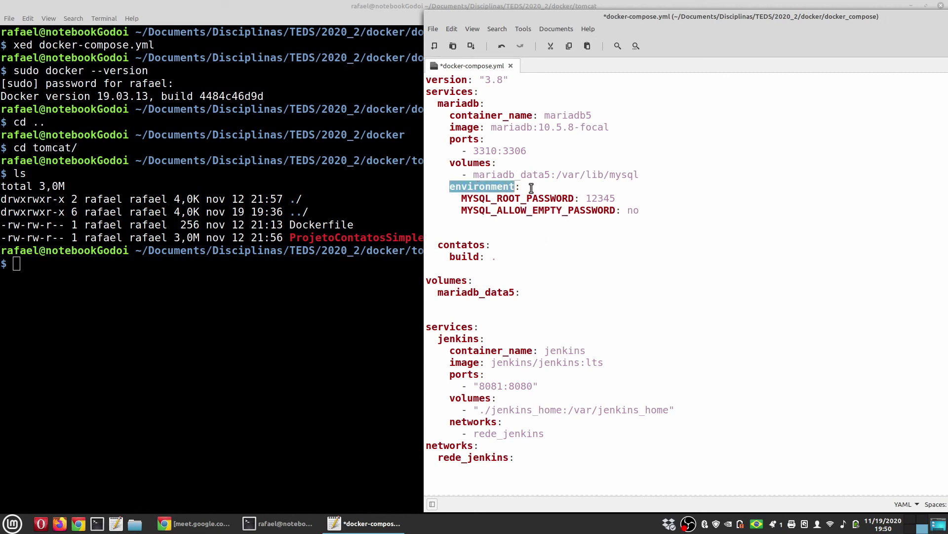
double_click(461, 105)
double_click(568, 115)
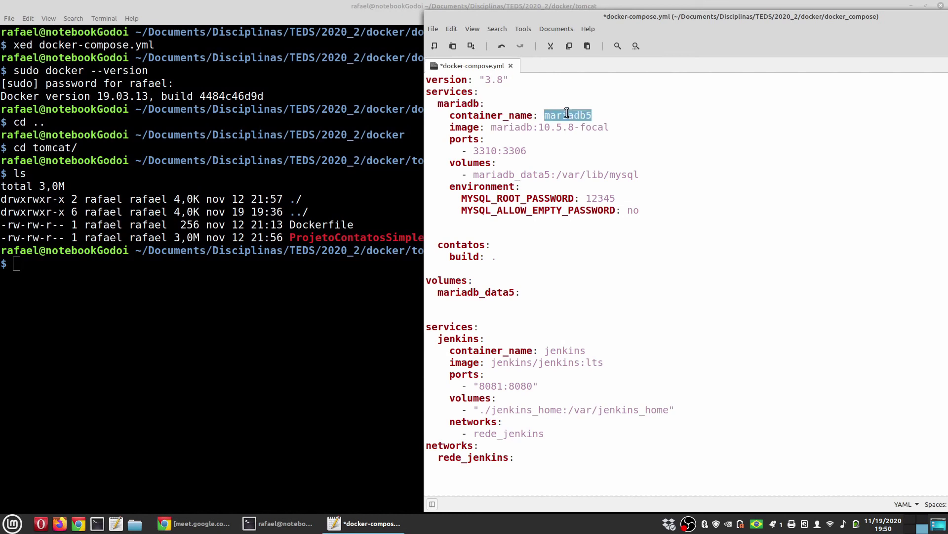
double_click(527, 198)
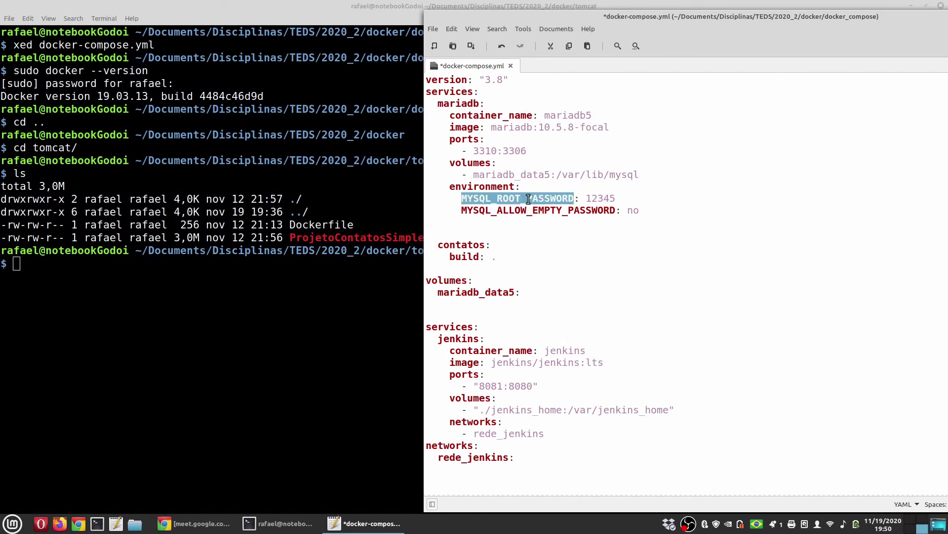
double_click(599, 198)
click(580, 205)
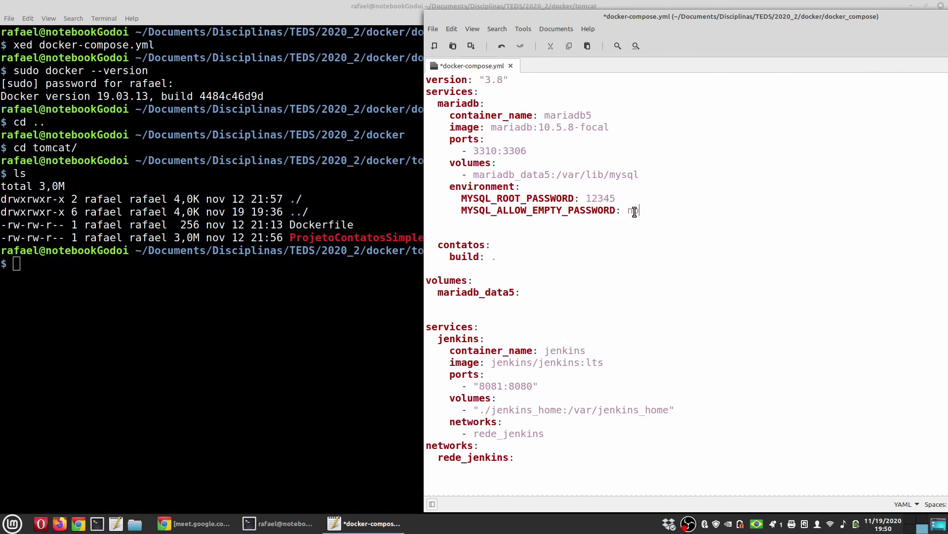
scroll(576, 308, down, 5)
click(582, 375)
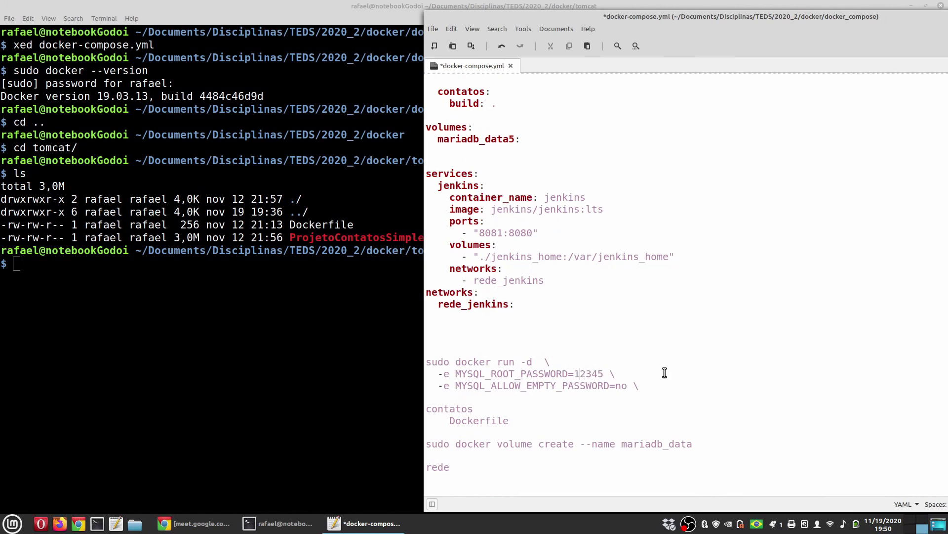
Step: Delete the old -e environment note lines and the leftover sudo docker run text
key(ctrl+d)
key(ctrl+d)
triple_click(556, 386)
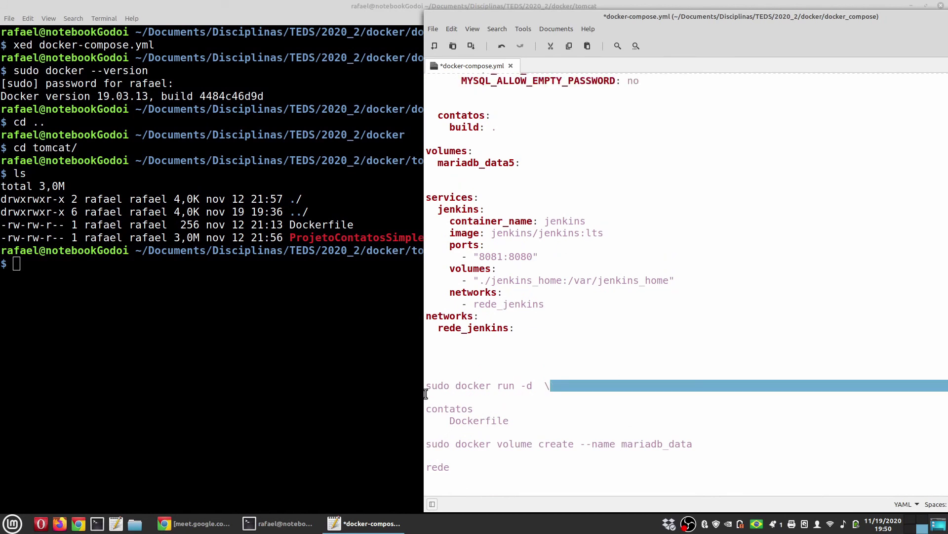
key(shift+Left)
key(Delete)
Step: Review the mariadb service block above the notes
scroll(483, 388, up, 4)
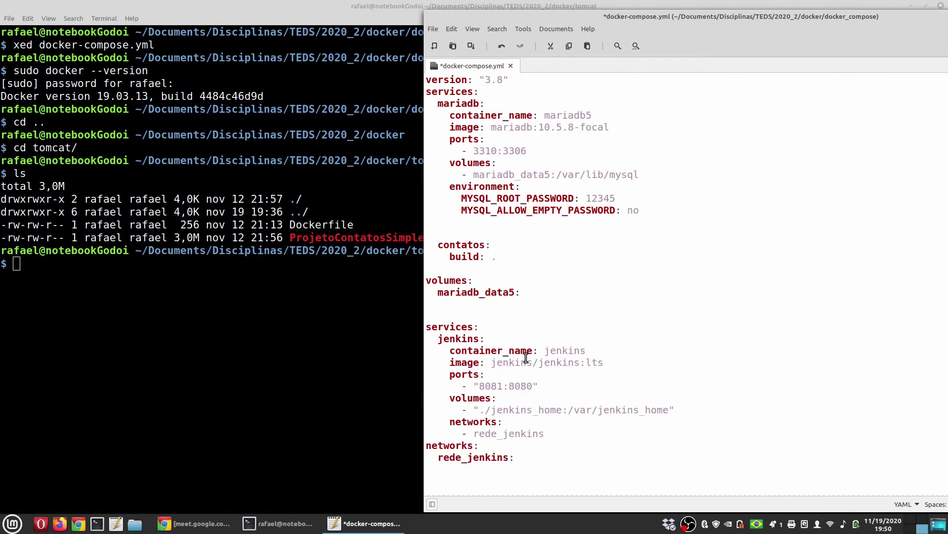
double_click(458, 103)
drag(640, 211, 418, 108)
click(519, 219)
scroll(555, 269, down, 3)
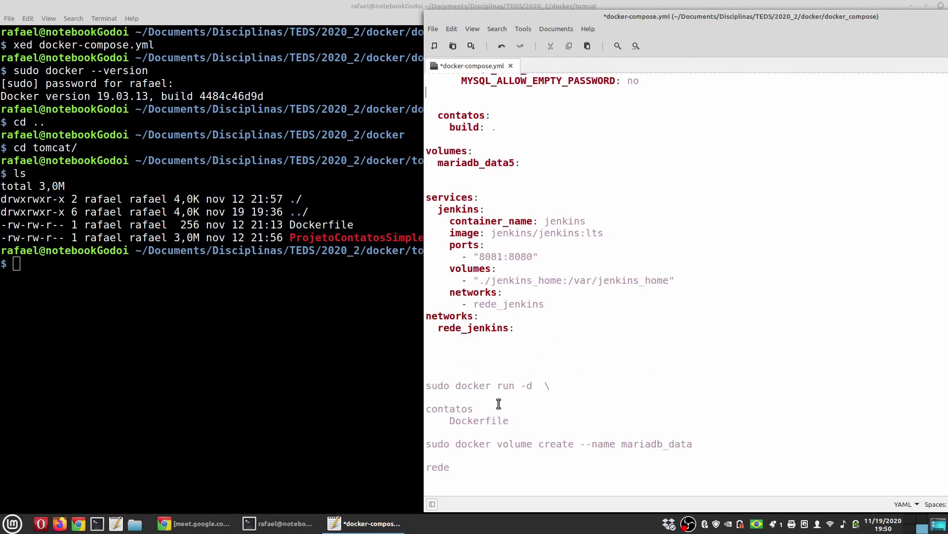
Step: Delete the sudo docker run -d line, its empty line, and the sudo docker volume create line
double_click(530, 386)
key(Home)
key(shift+End)
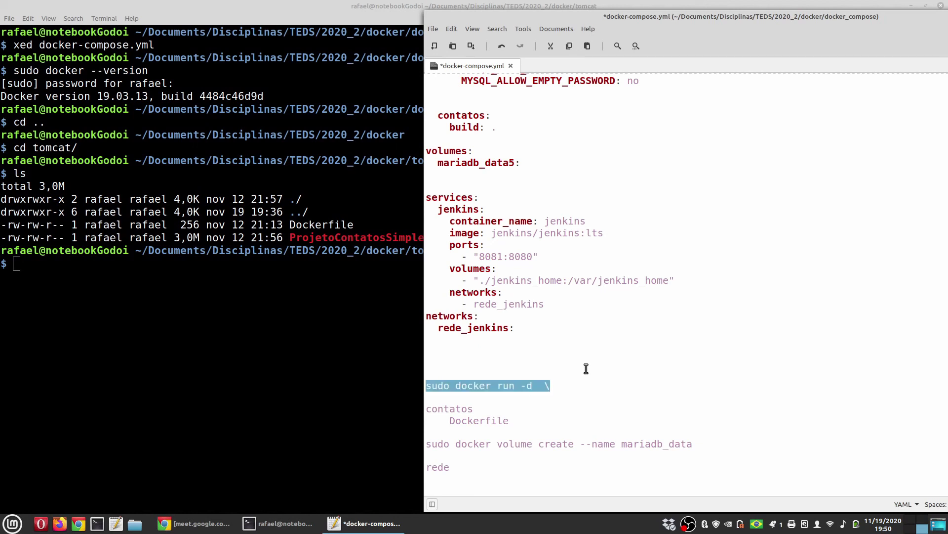
key(Delete)
key(Delete)
key(BackSpace)
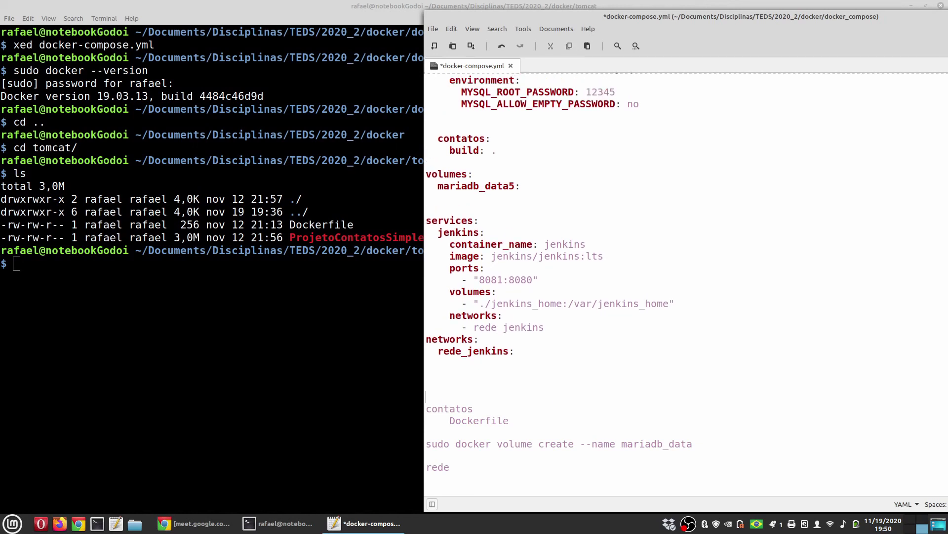
click(714, 445)
key(shift+Home)
key(Delete)
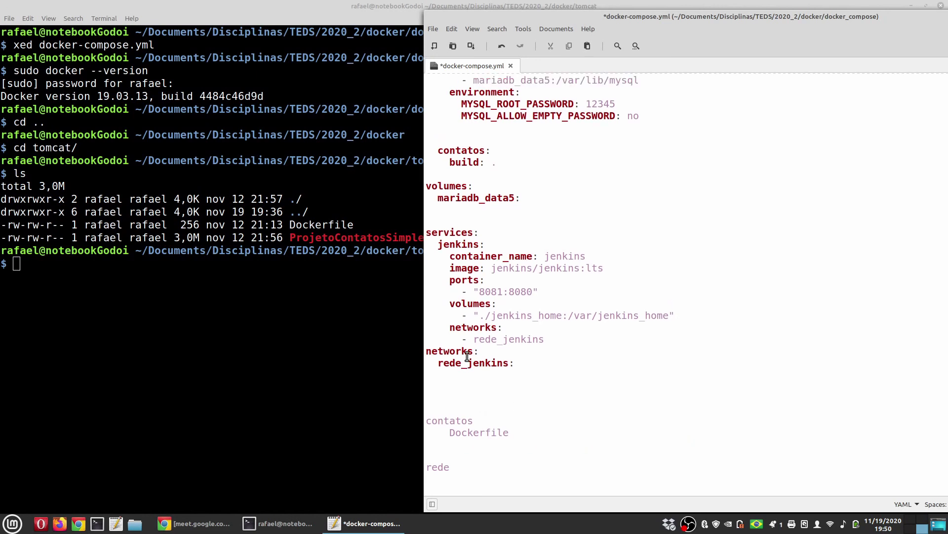
Step: Copy the jenkins networks: block and paste it below mariadb_data5:
scroll(467, 363, up, 1)
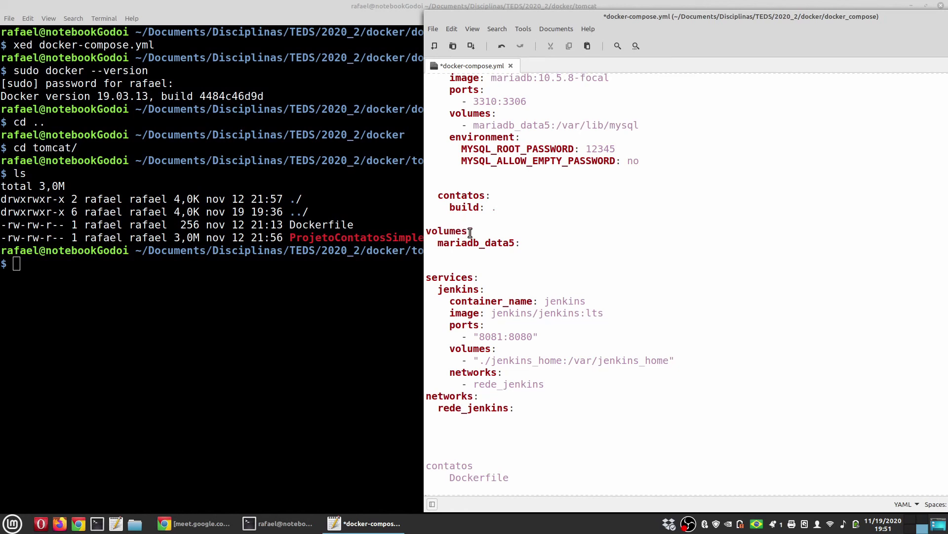
drag(515, 408, 402, 398)
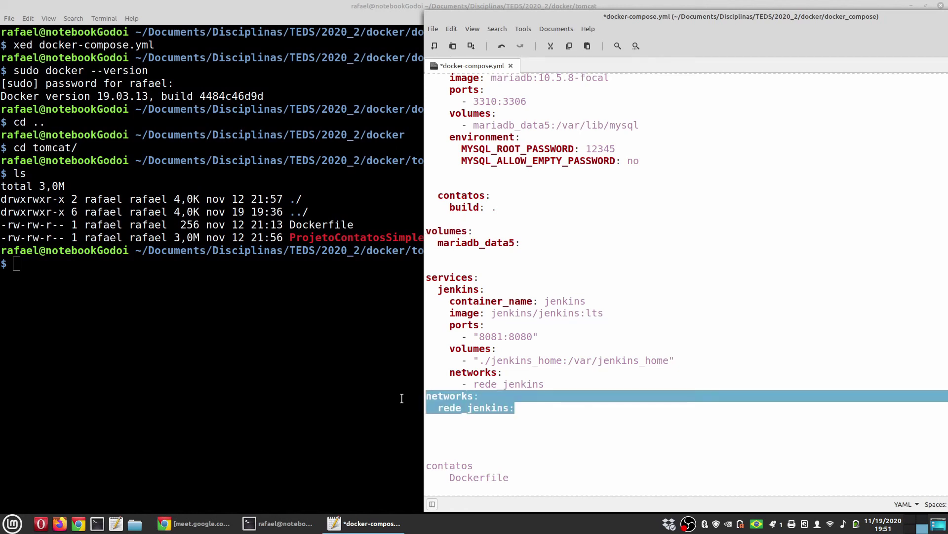
click(530, 243)
key(Return)
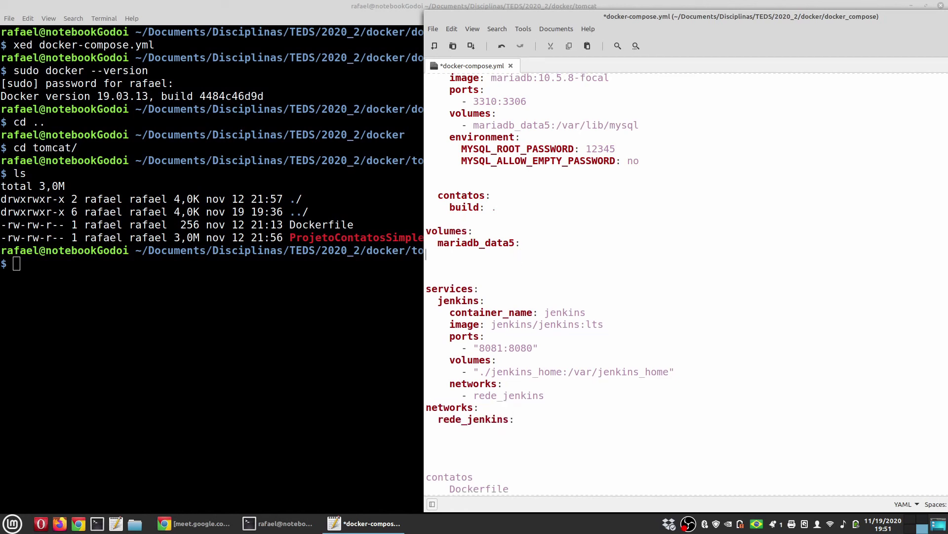
key(ctrl+v)
scroll(573, 307, down, 2)
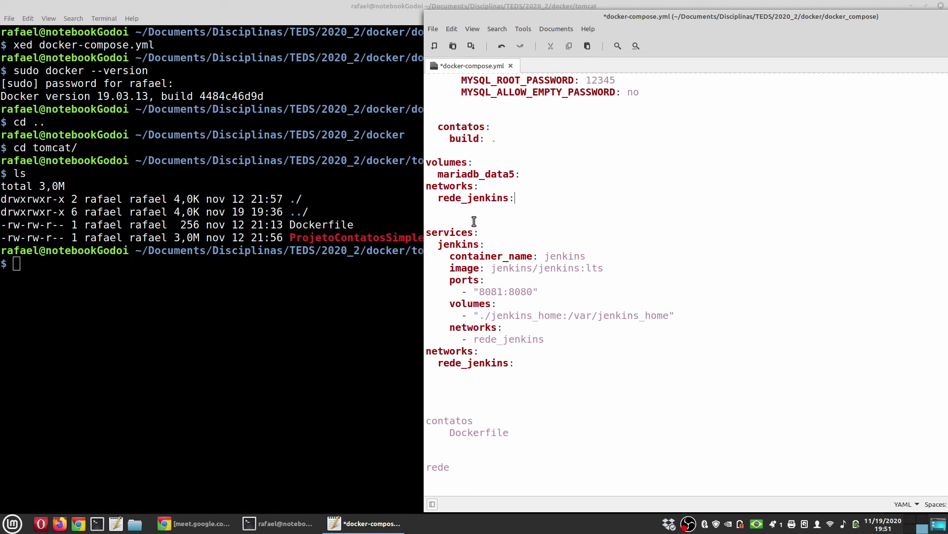
Step: Rename the pasted rede_jenkins network to rede_teds_dockercompose
double_click(442, 200)
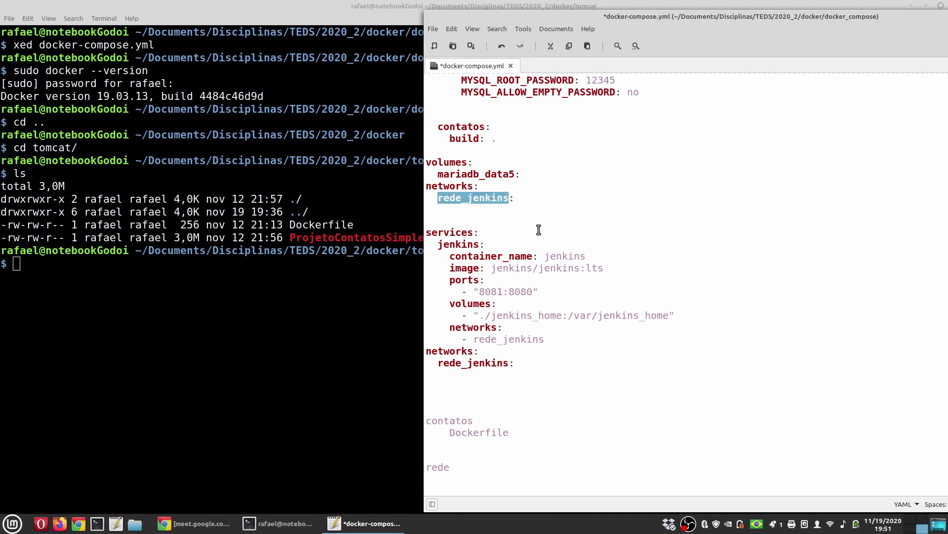
text(rede)
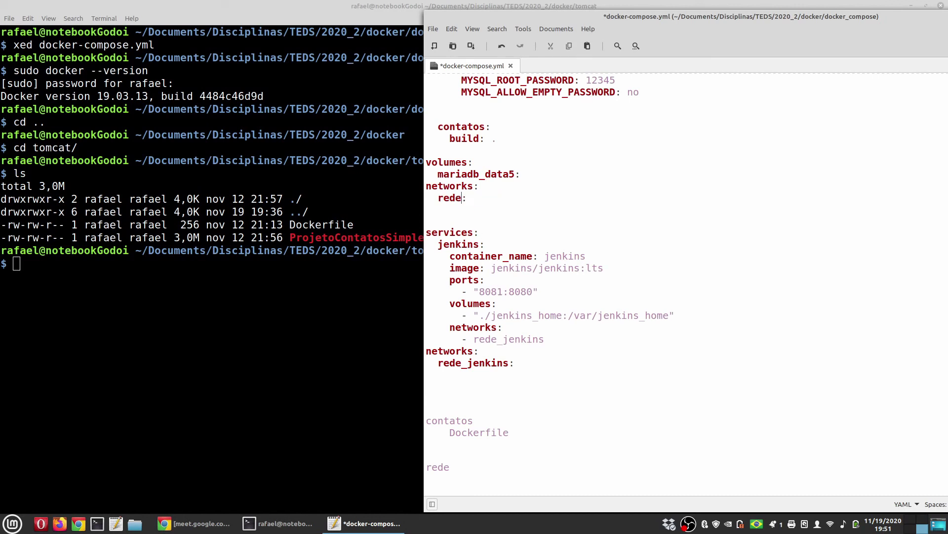
text(_teds_composer)
scroll(525, 228, up, 2)
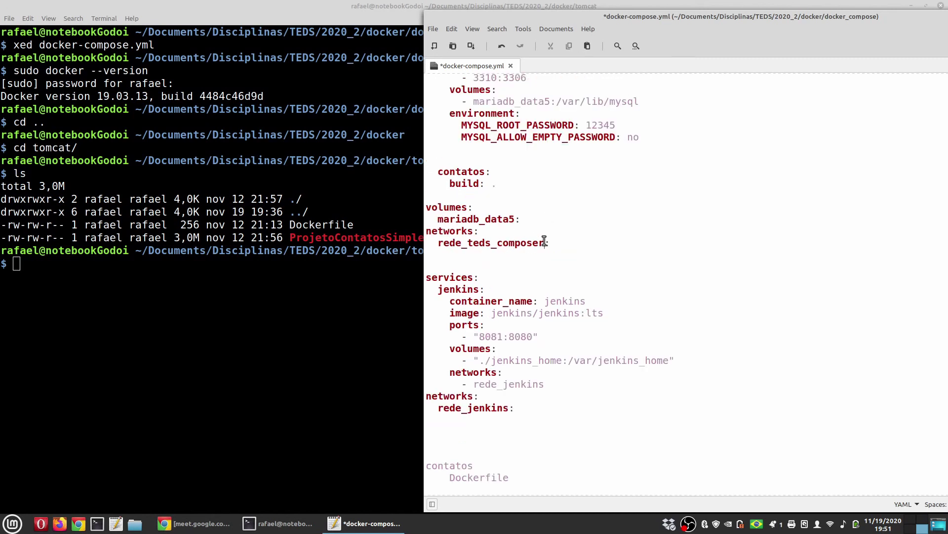
key(BackSpace)
click(497, 243)
text(docker)
drag(583, 243, 401, 241)
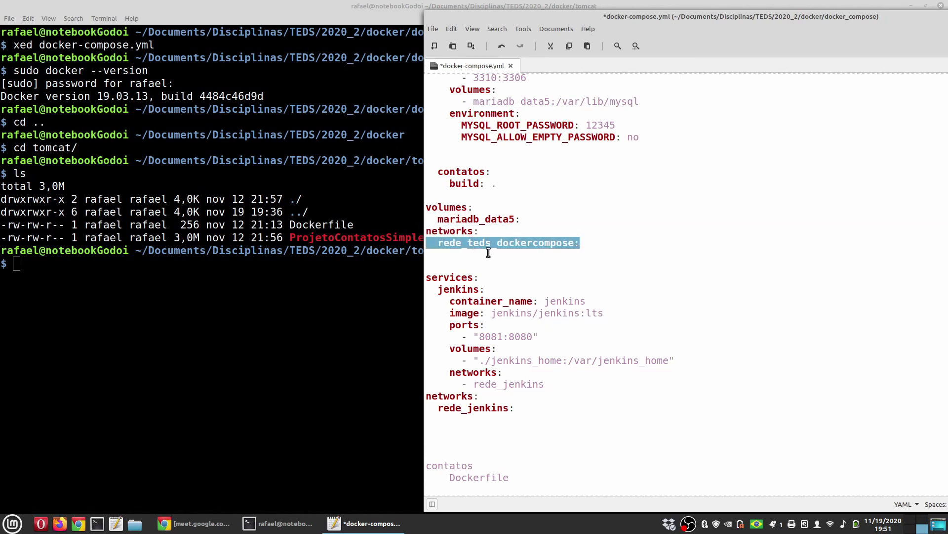
scroll(488, 253, up, 3)
double_click(458, 103)
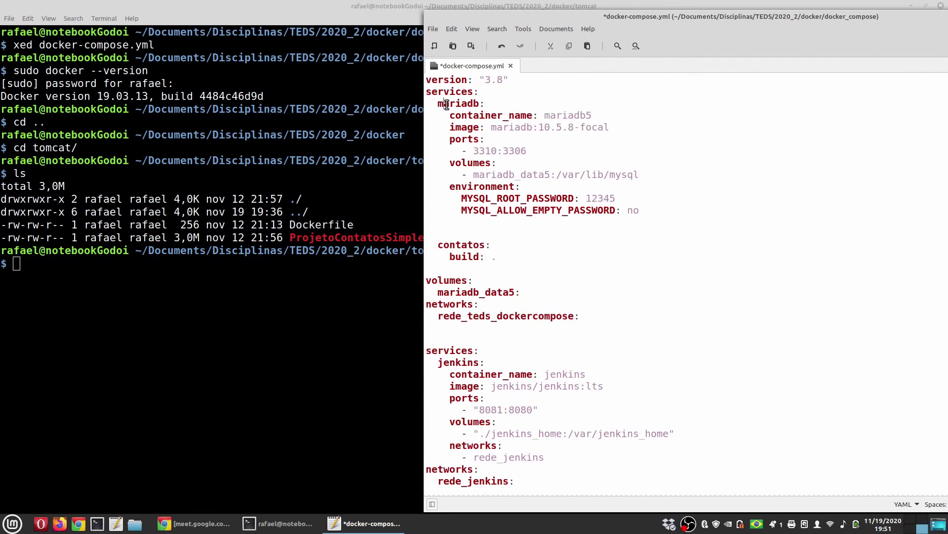
Step: Paste the jenkins networks lines under mariadb's 3310:3306 port mapping
double_click(473, 316)
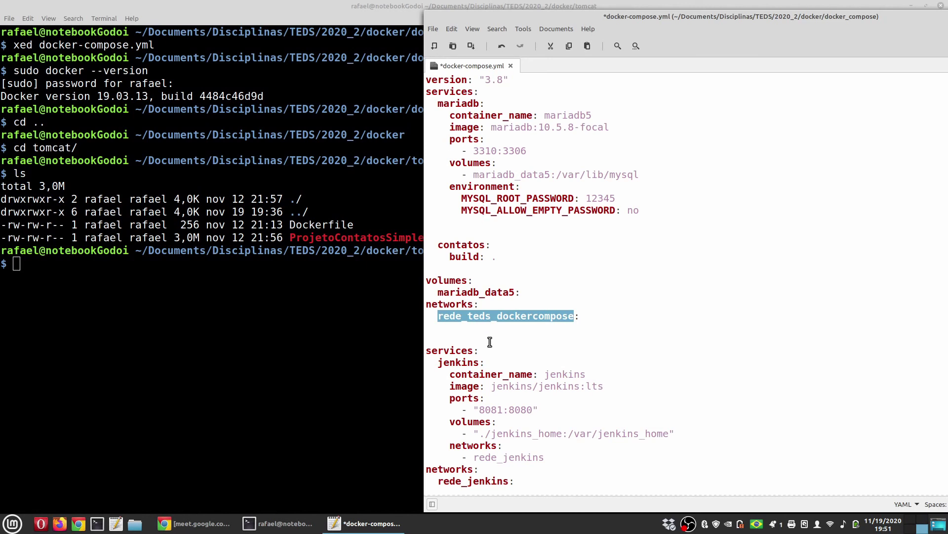
click(450, 445)
shift+click(546, 457)
key(ctrl+c)
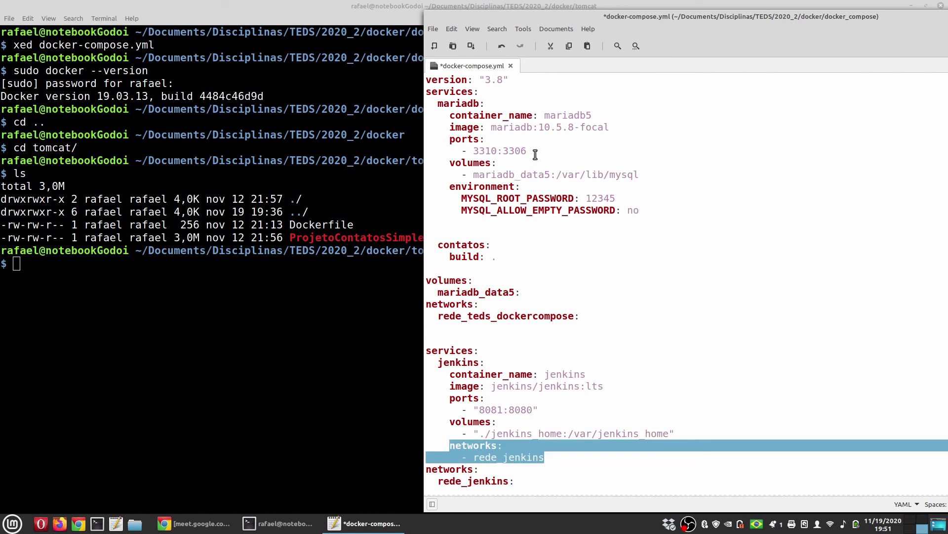
click(562, 151)
key(Return)
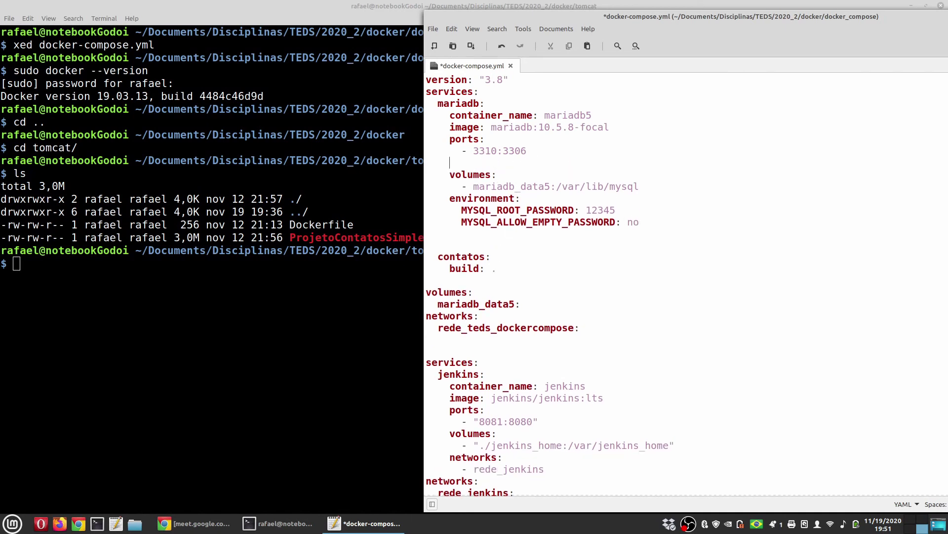
key(ctrl+v)
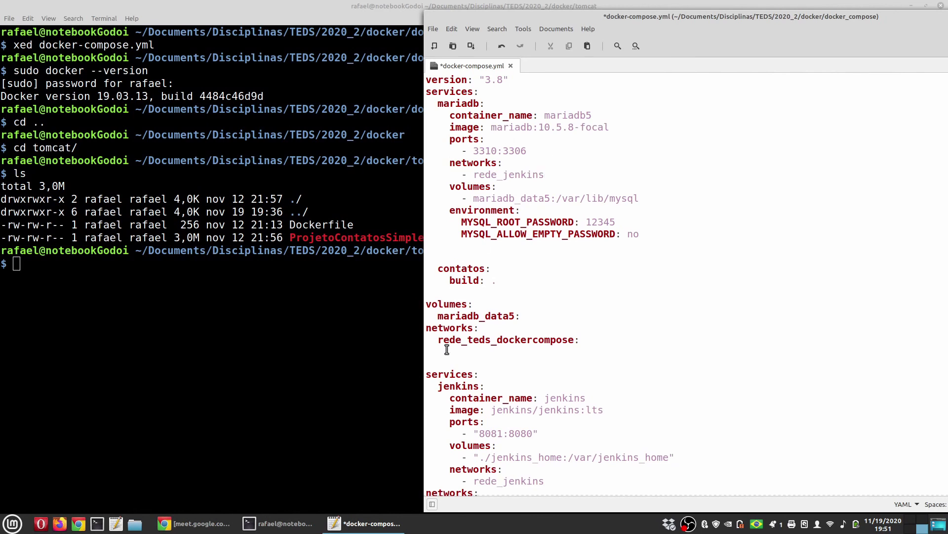
Step: Replace rede_jenkins with rede_teds_dockercompose and remove the two blank lines before contatos
click(438, 339)
shift+click(575, 340)
key(ctrl+c)
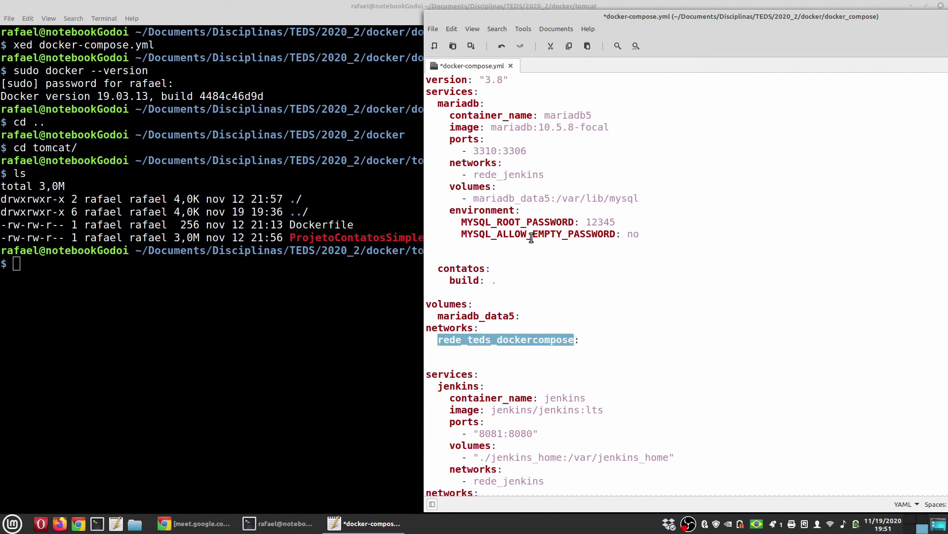
click(474, 175)
shift+click(555, 175)
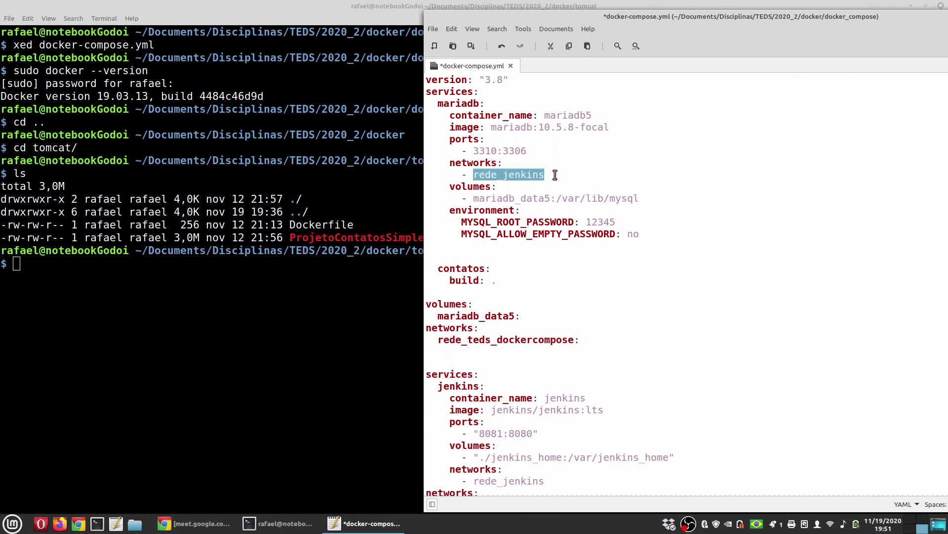
key(ctrl+v)
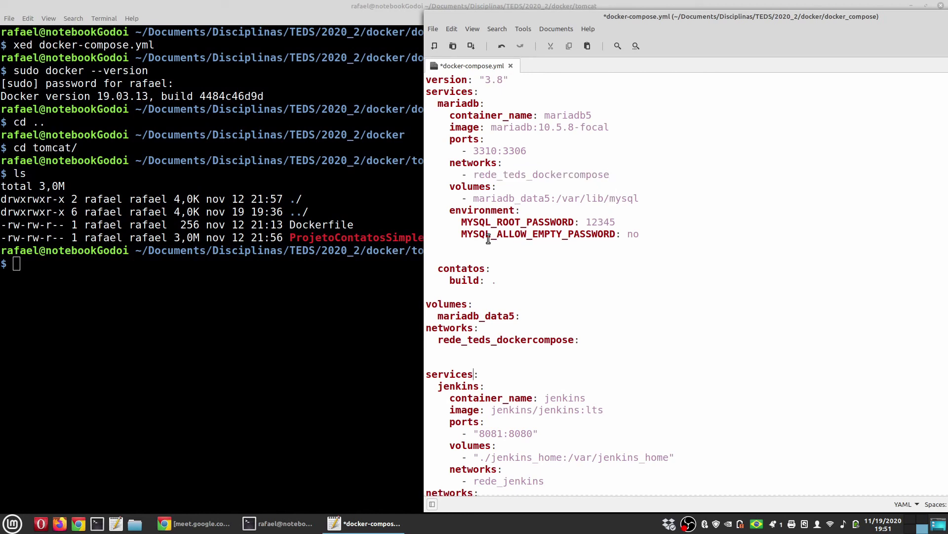
key(Delete)
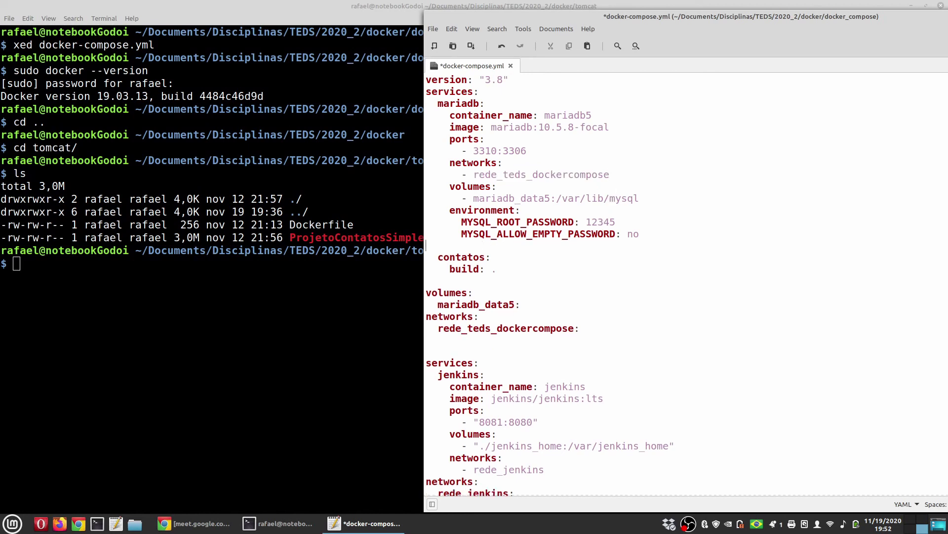
key(Delete)
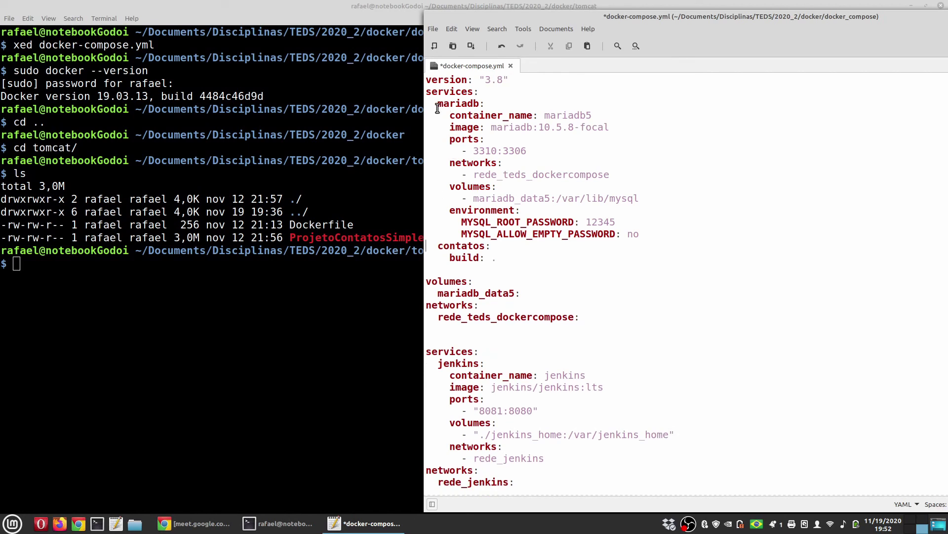
Step: Review the mariadb and contatos service blocks, briefly checking the terminal
drag(437, 103, 649, 234)
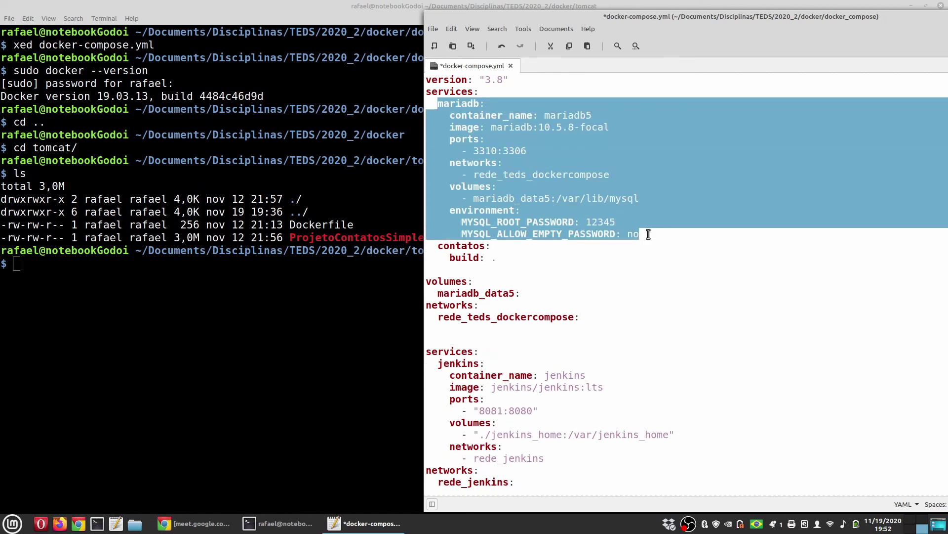
click(501, 249)
drag(437, 245, 506, 246)
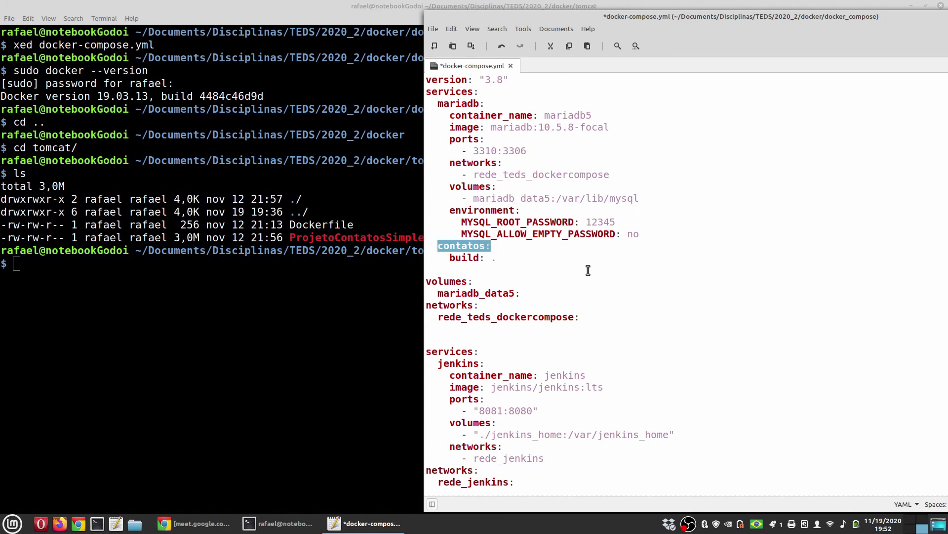
click(318, 226)
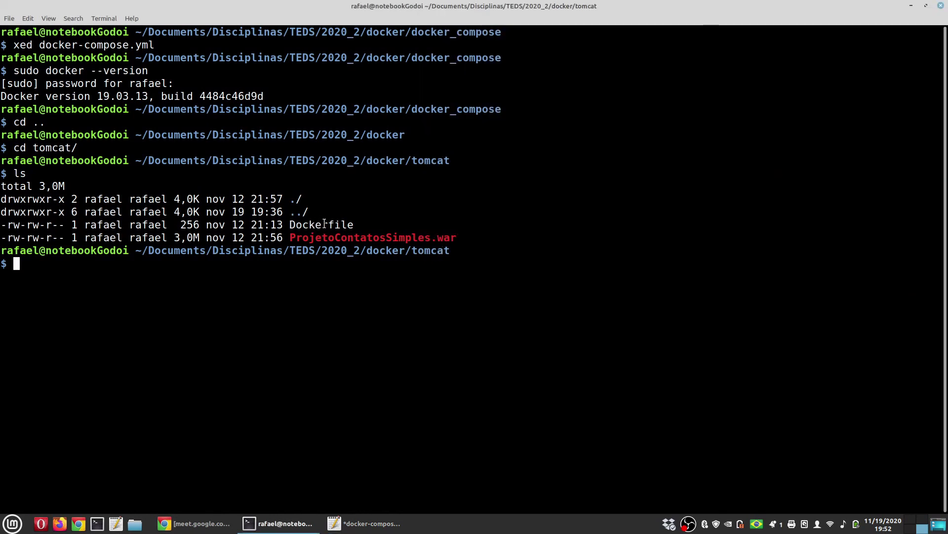
click(352, 527)
scroll(498, 267, down, 1)
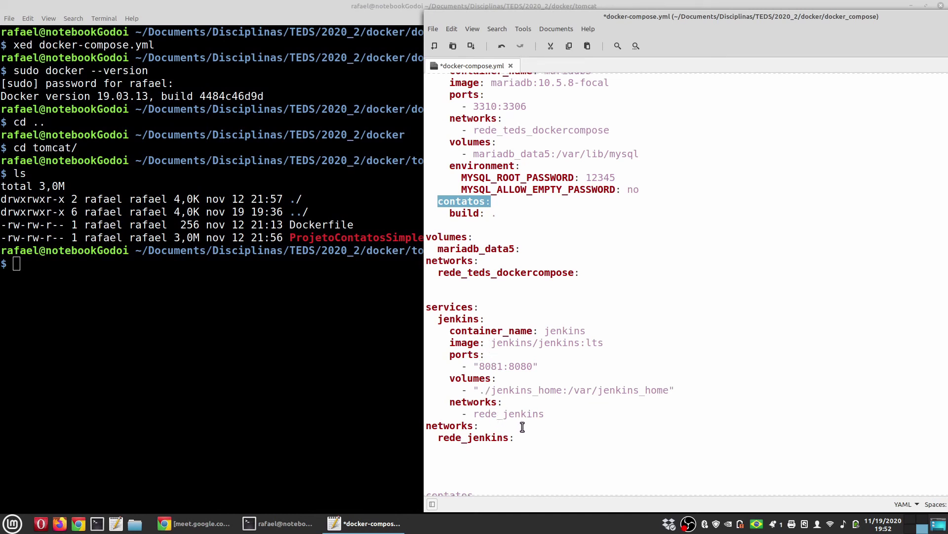
scroll(534, 301, up, 2)
scroll(534, 301, down, 2)
Step: Delete the leftover services and jenkins lines, keeping contatos' build: line
click(489, 307)
key(ctrl+d)
key(ctrl+d)
key(ctrl+d)
key(ctrl+d)
key(ctrl+d)
key(ctrl+d)
key(ctrl+d)
key(ctrl+d)
key(ctrl+d)
key(ctrl+d)
key(ctrl+d)
key(ctrl+d)
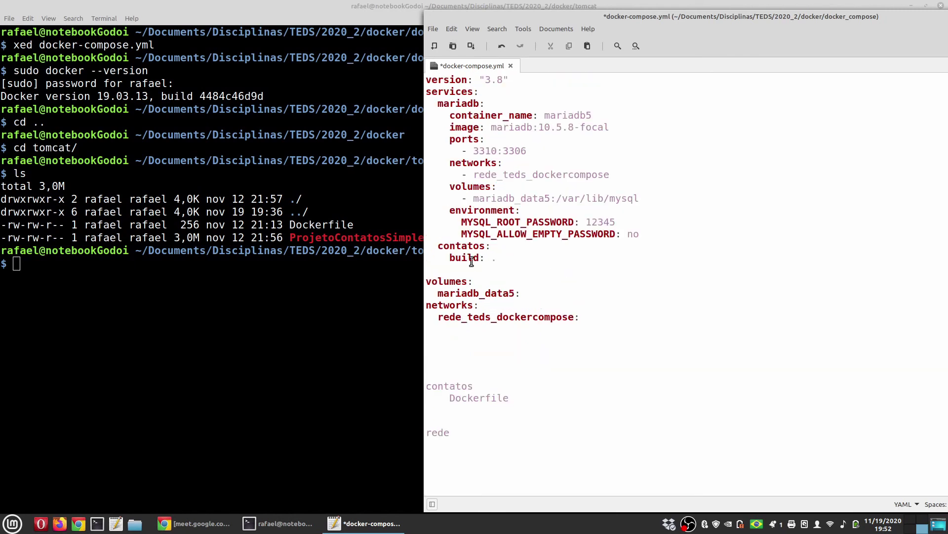
drag(450, 259, 499, 257)
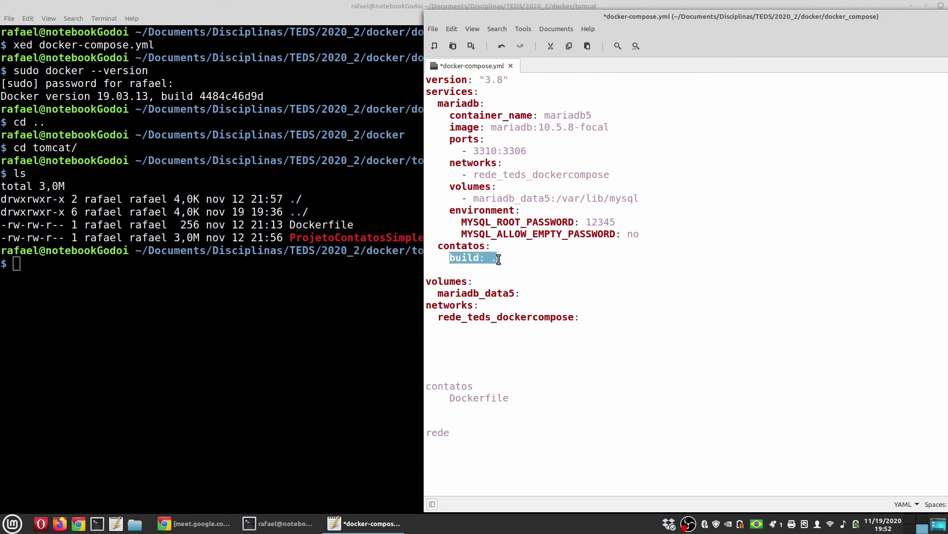
click(500, 257)
double_click(465, 256)
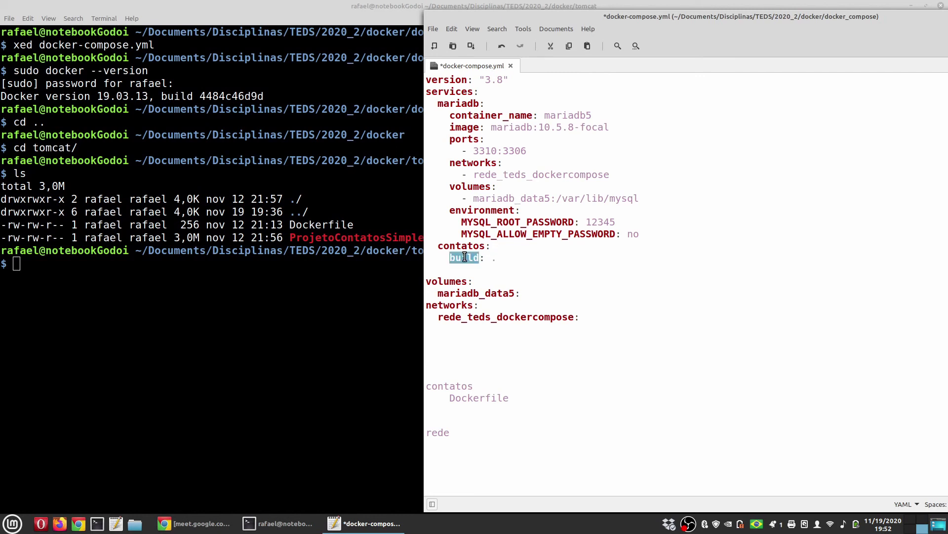
click(492, 257)
Step: Find 'Dockerfile' in the docs and select the build example with context: . and dockerfile: Dockerfile-alternate
key(ctrl+alt+Left)
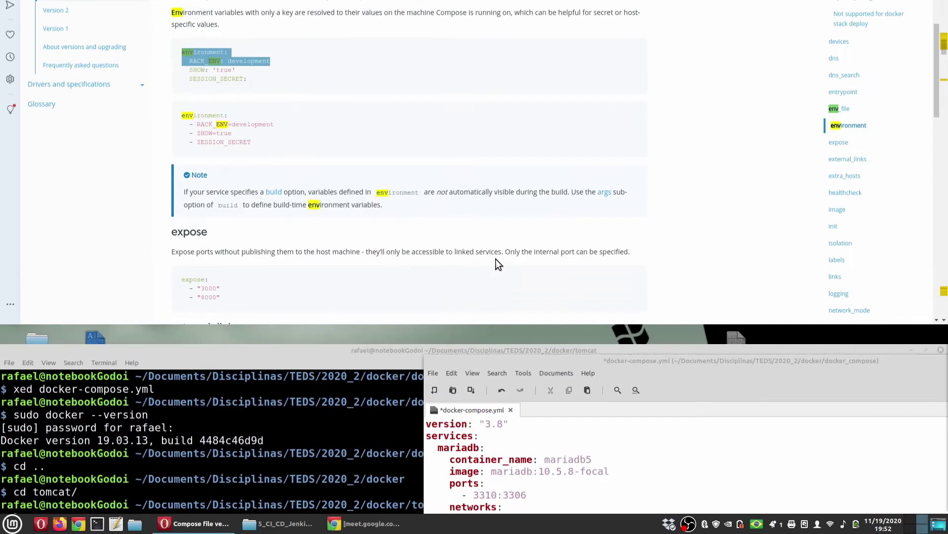
text(Dockerfile)
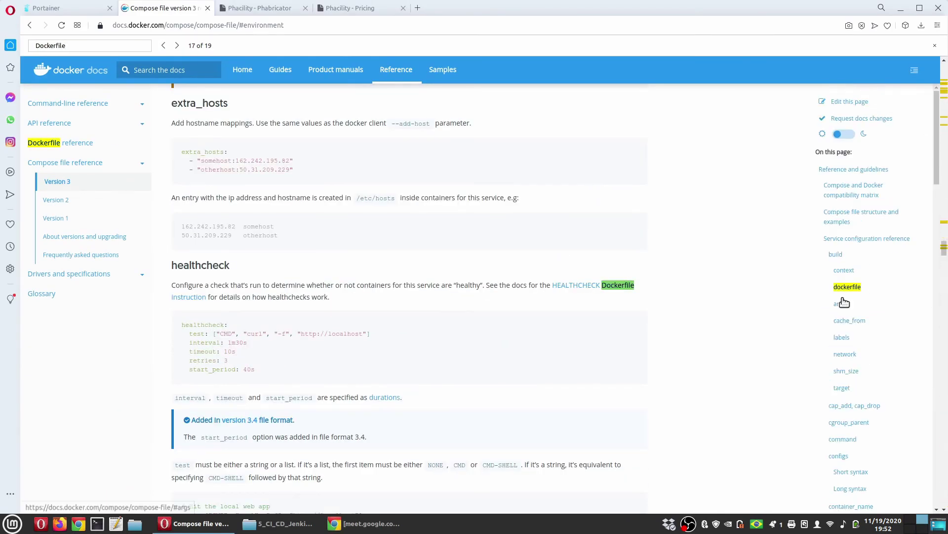
key(Return)
drag(202, 167, 337, 203)
key(ctrl+c)
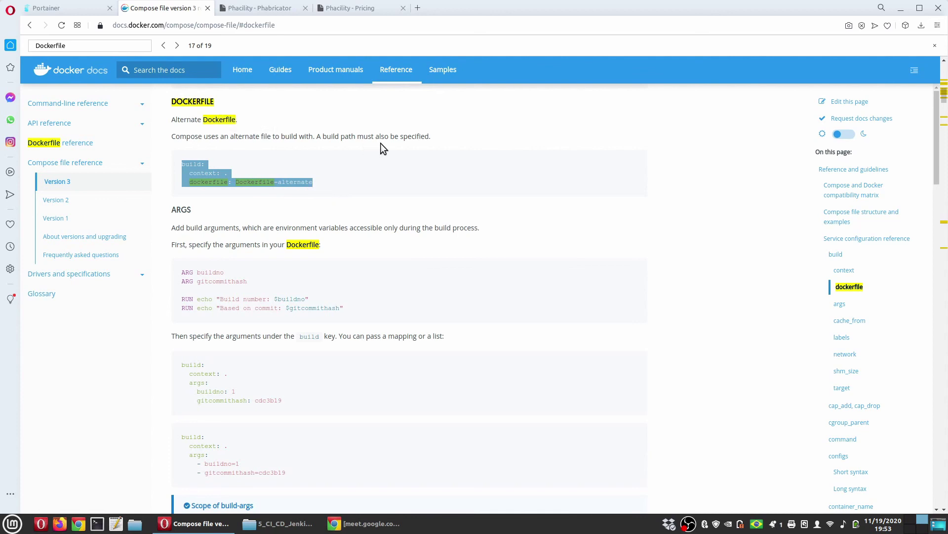
scroll(316, 292, down, 3)
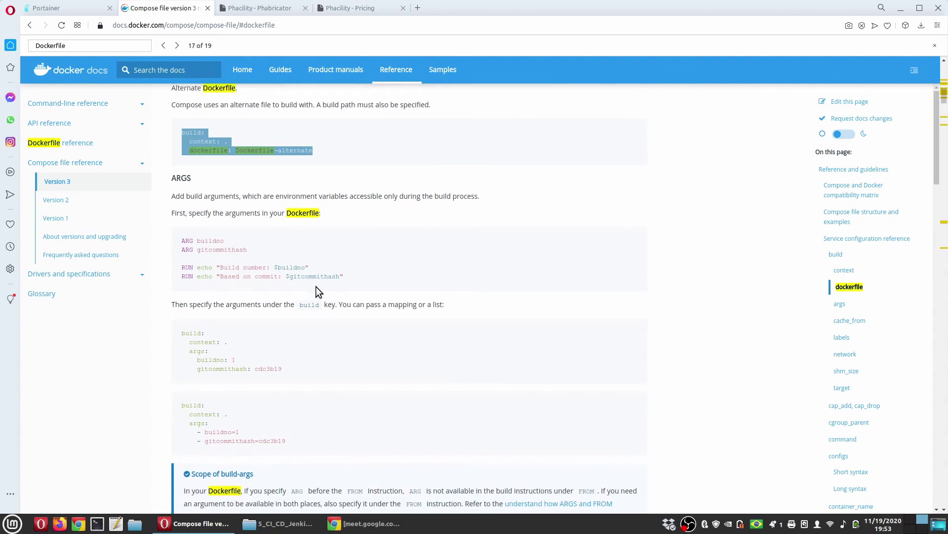
scroll(268, 316, up, 3)
scroll(320, 379, down, 1)
scroll(321, 377, down, 3)
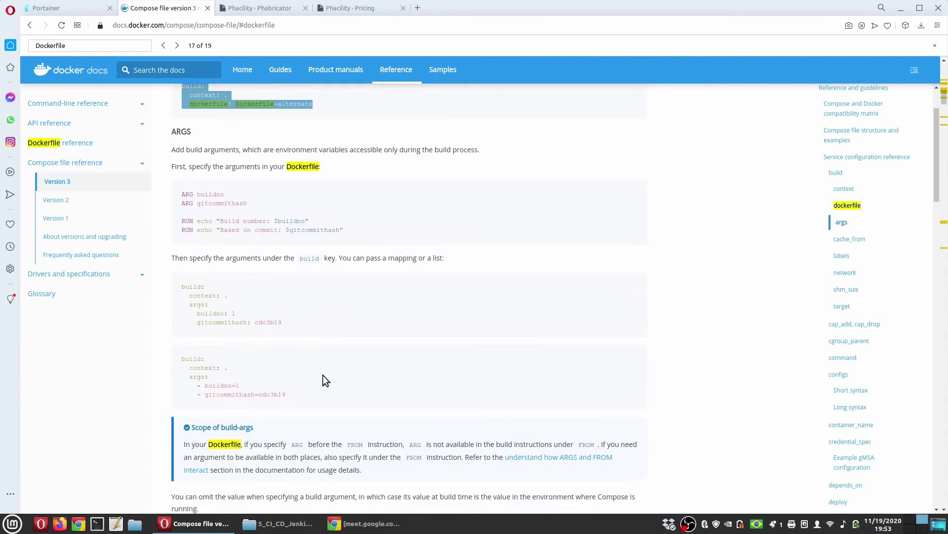
Step: Paste the context: . / dockerfile: Dockerfile-alternate build block under contatos and align its indentation
key(ctrl+alt+Right)
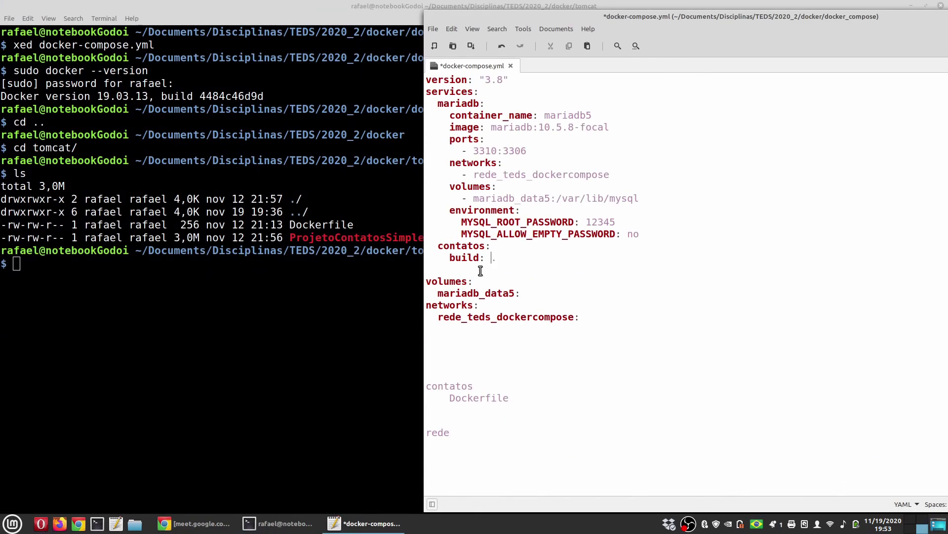
key(Return)
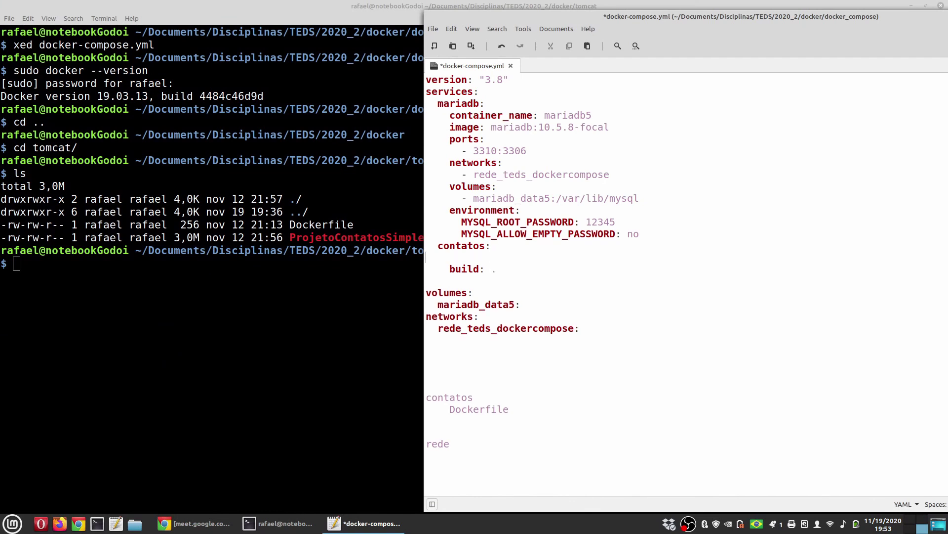
key(ctrl+v)
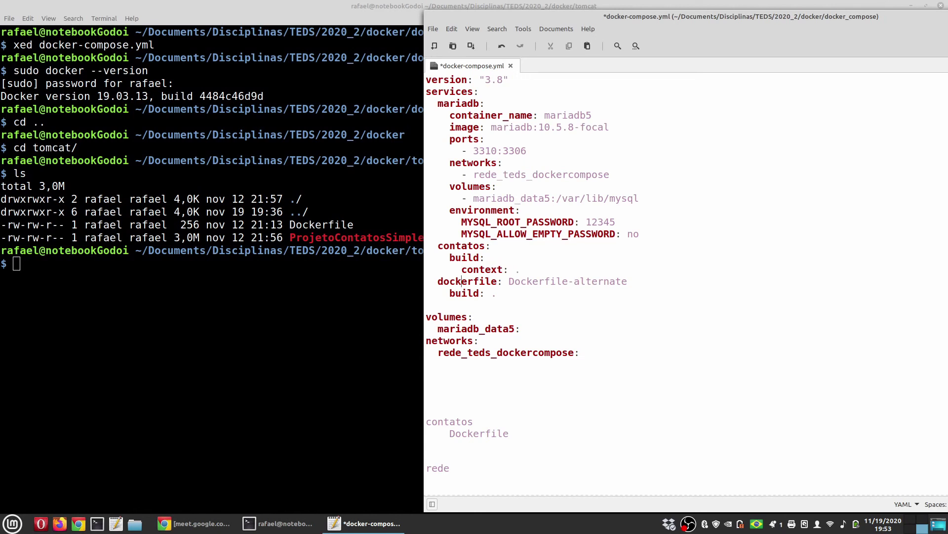
key(Home)
key(BackSpace)
key(BackSpace)
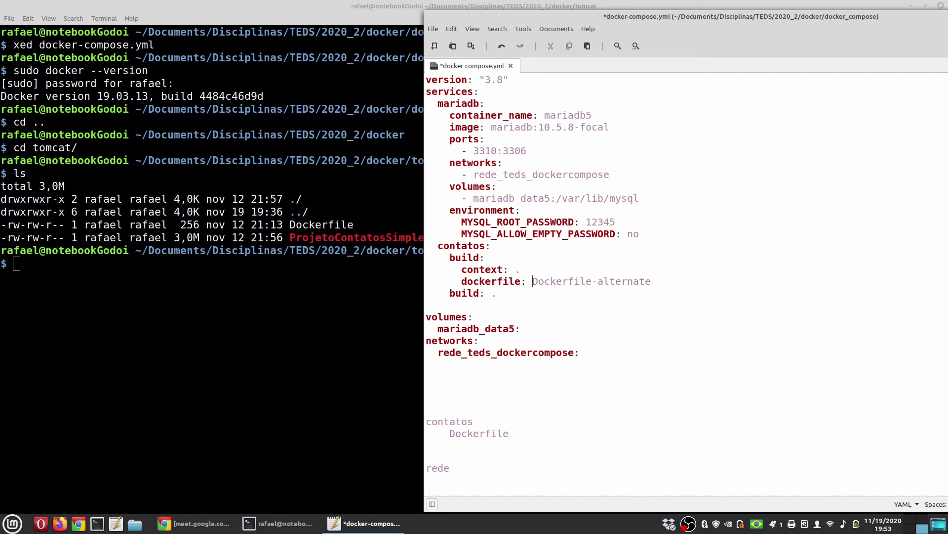
key(ctrl+alt+Right)
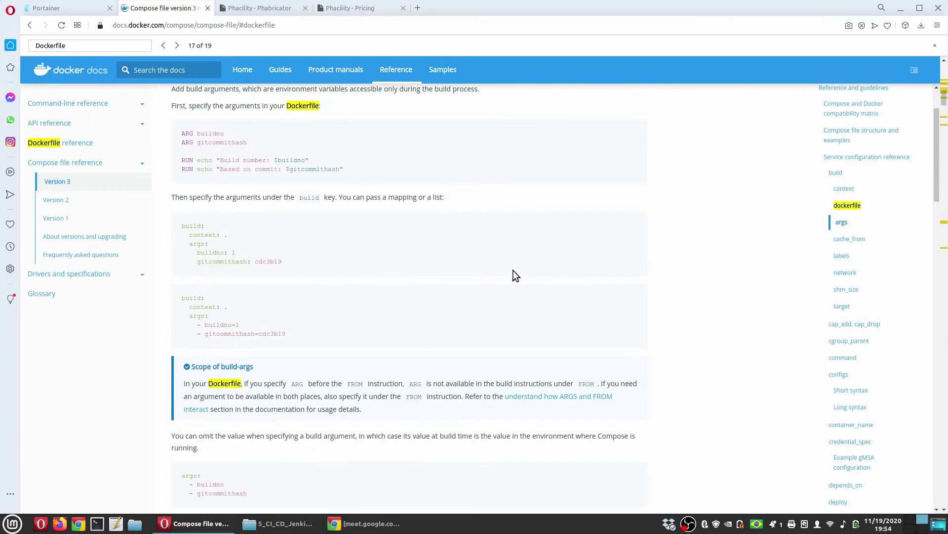
Step: Search the docs for 'context' and read the CONTEXT section's ./dir example
scroll(305, 283, up, 5)
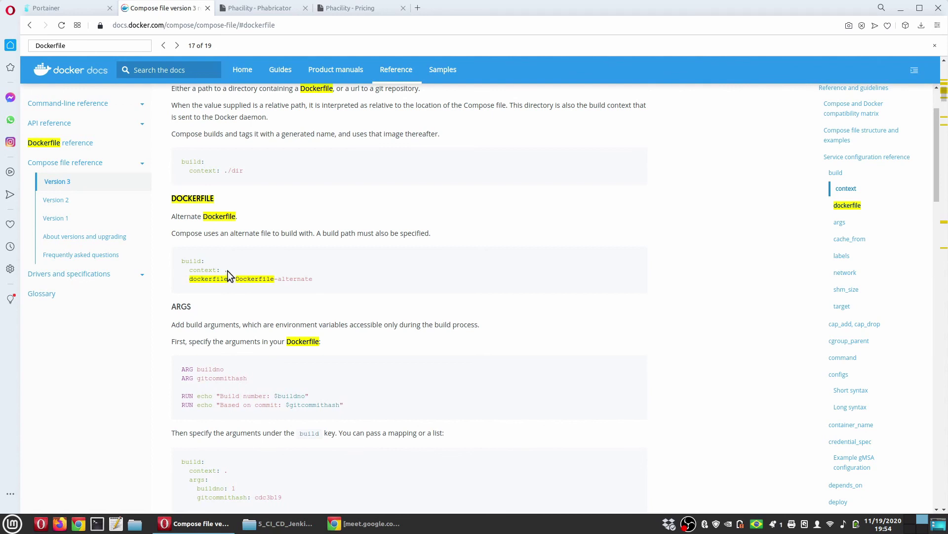
key(ctrl+f)
text(context)
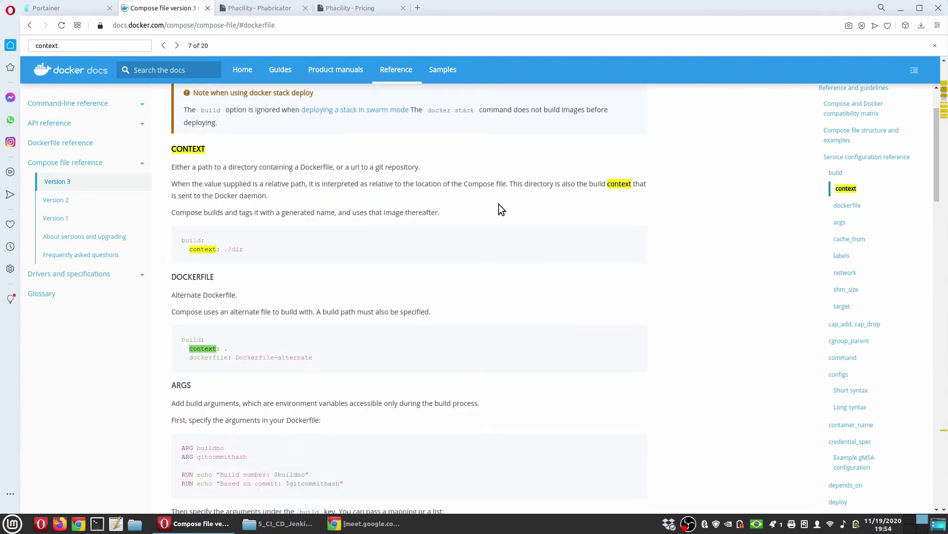
scroll(364, 248, up, 2)
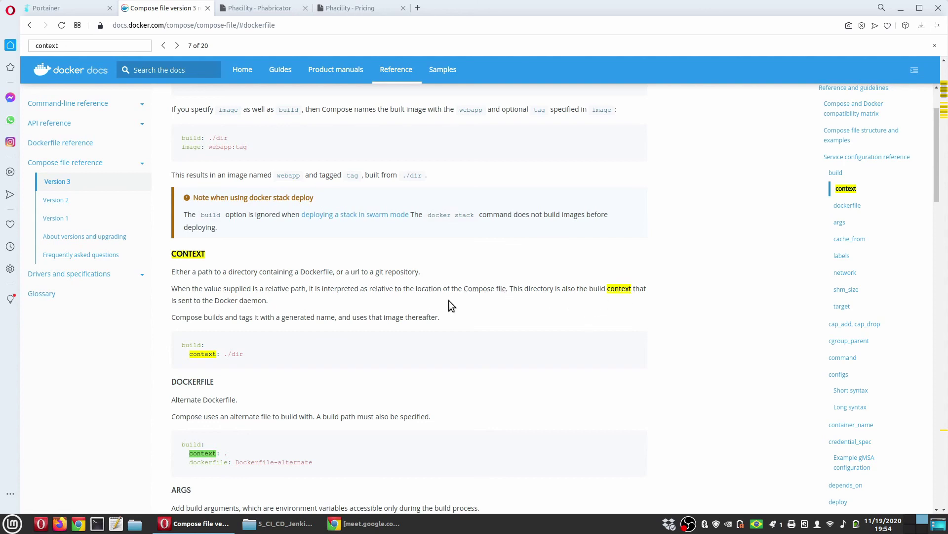
scroll(250, 325, down, 3)
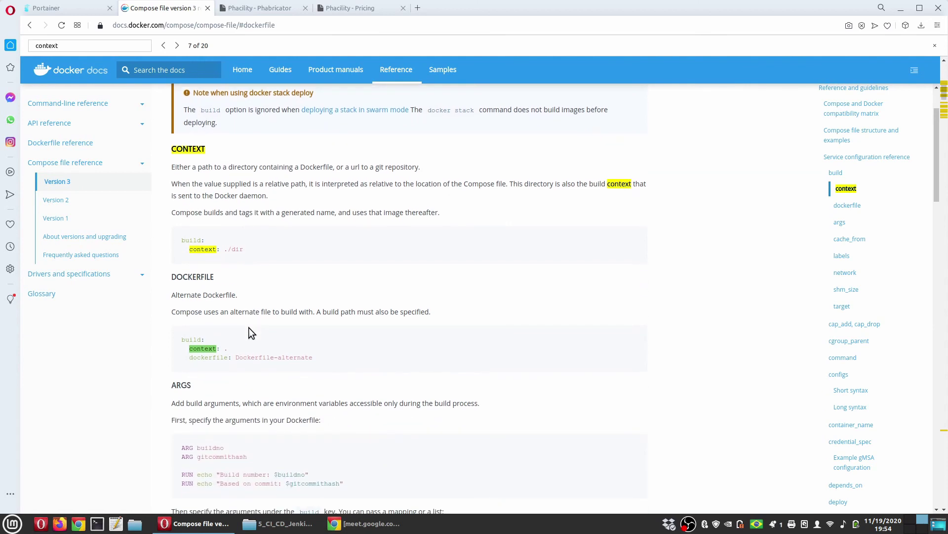
drag(224, 250, 241, 250)
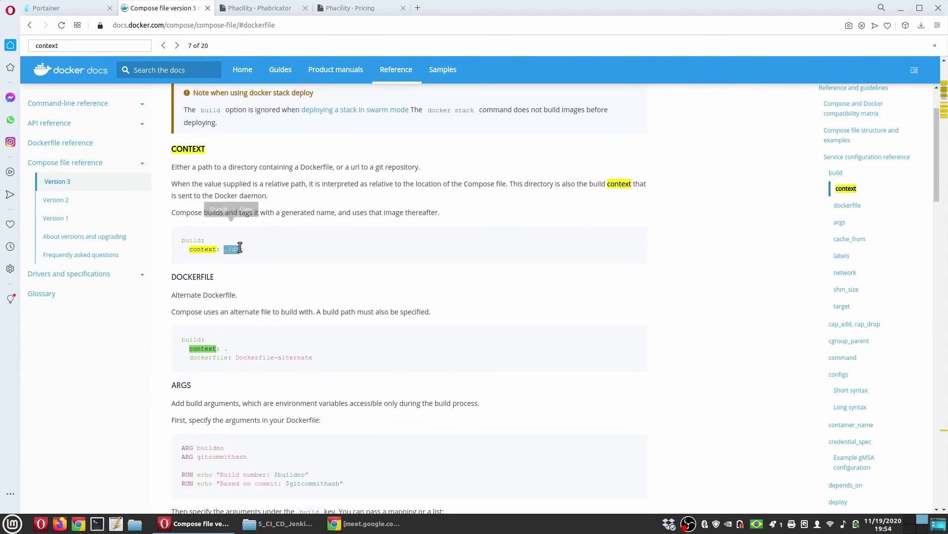
click(235, 264)
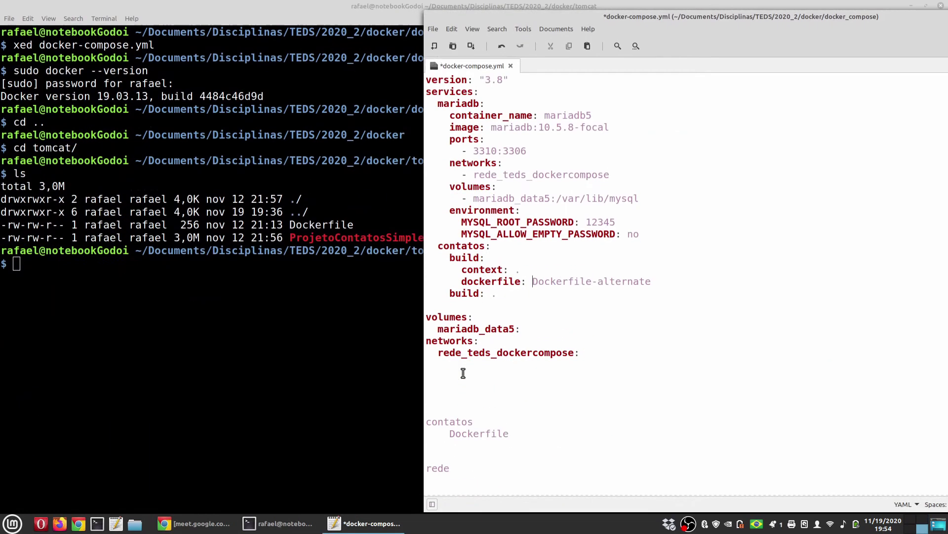
Step: Delete the dockerfile: Dockerfile-alternate line and the extra build: . line, leaving context: . alone
key(ctrl+alt+Left)
click(582, 282)
key(ctrl+d)
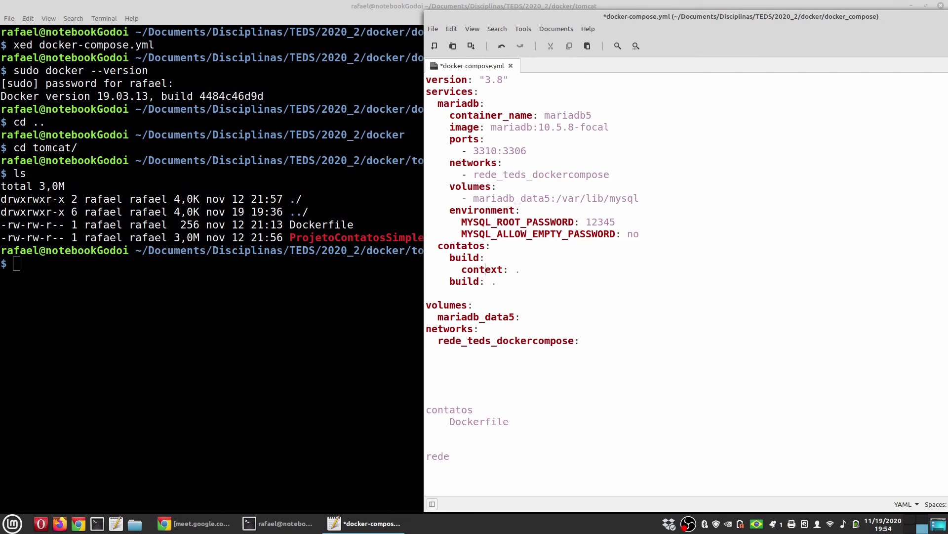
key(ctrl+d)
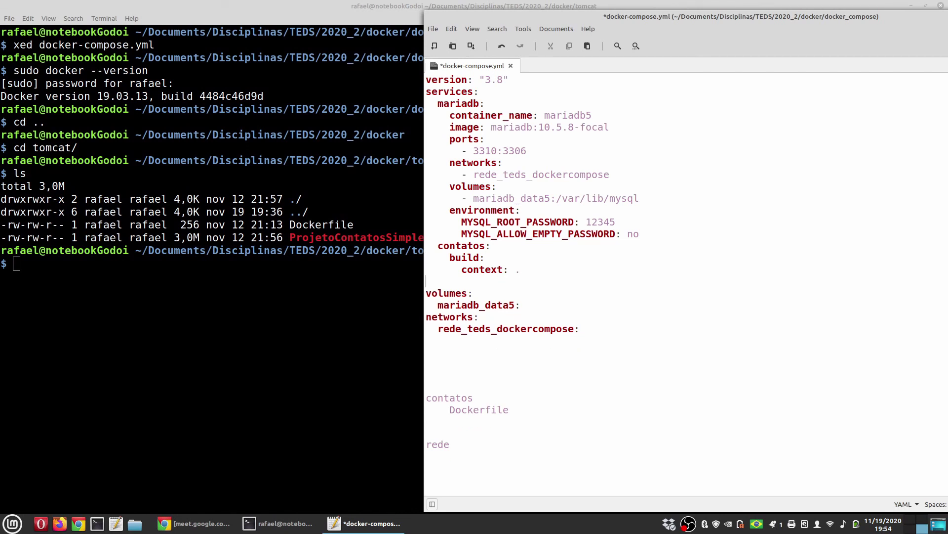
click(526, 270)
key(ctrl+alt+Right)
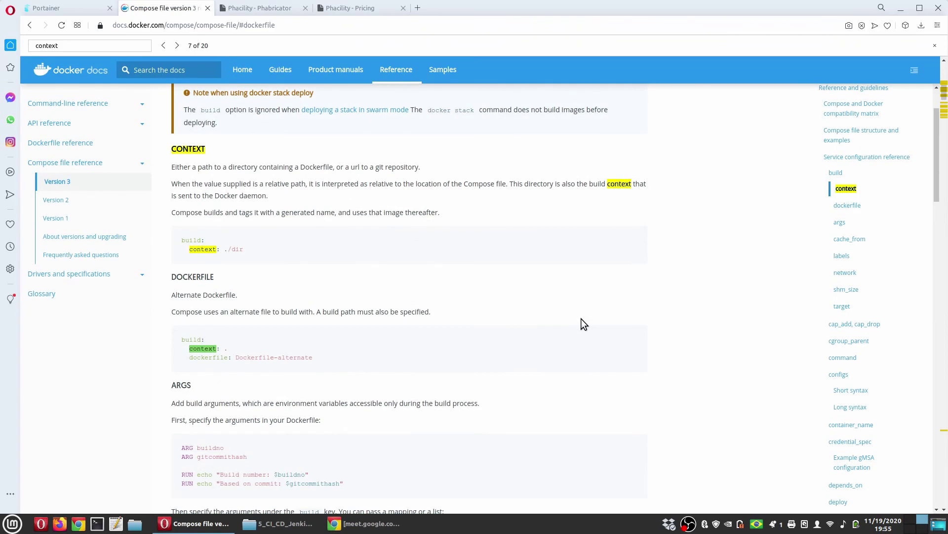
Step: Check the build: . line in the Overview of Docker Compose sample against contatos' build
scroll(334, 336, down, 10)
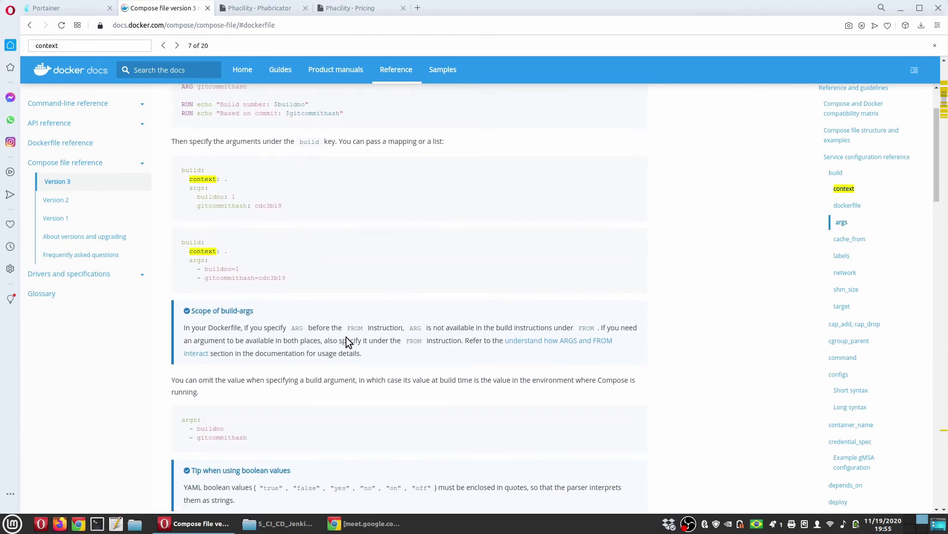
scroll(345, 336, down, 5)
scroll(340, 325, up, 15)
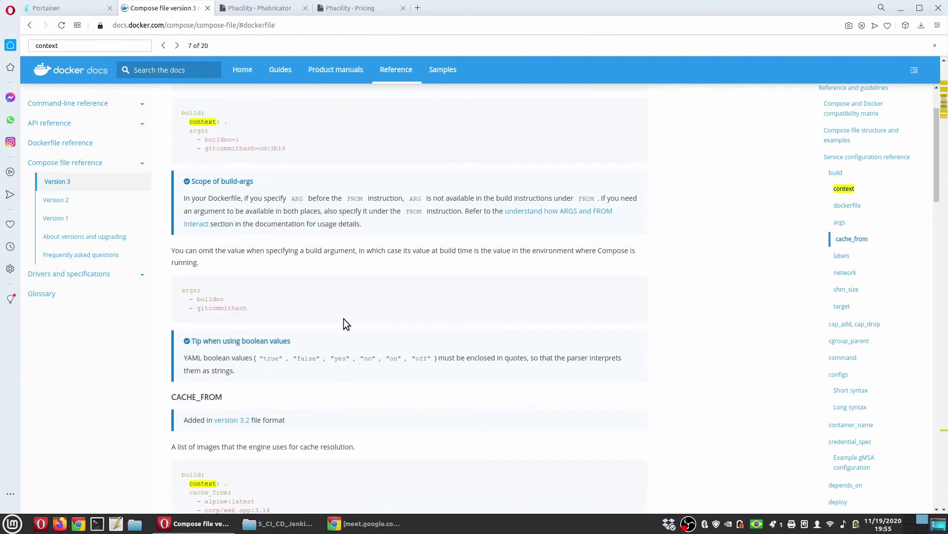
scroll(344, 320, up, 10)
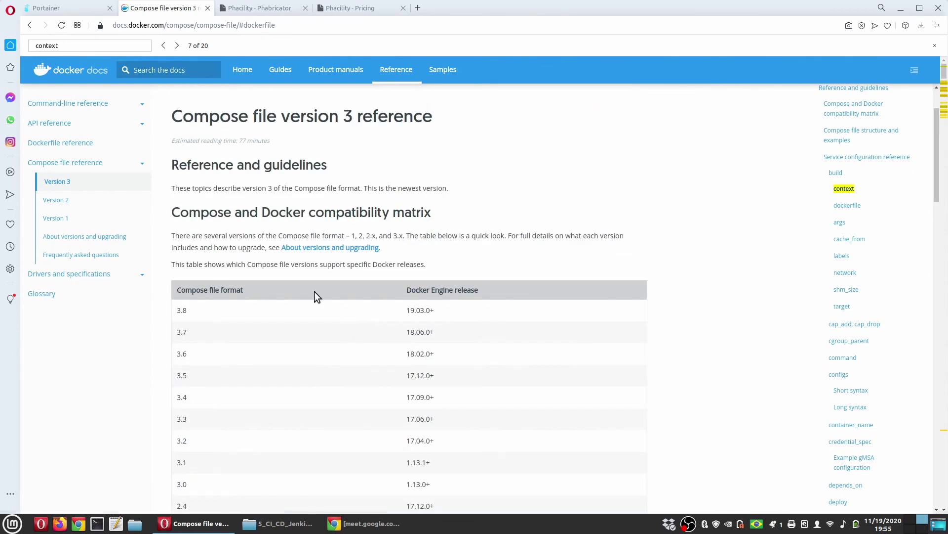
key(alt+Left)
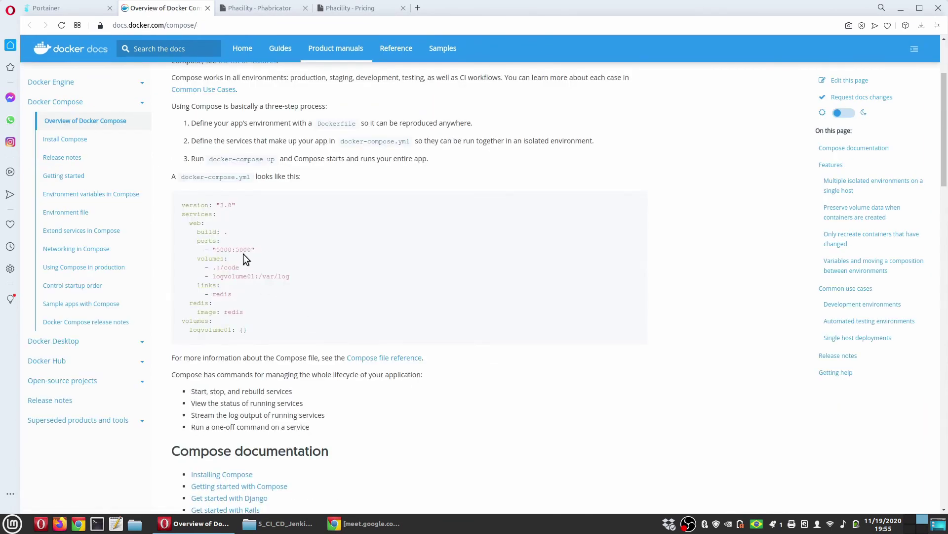
drag(196, 232, 226, 234)
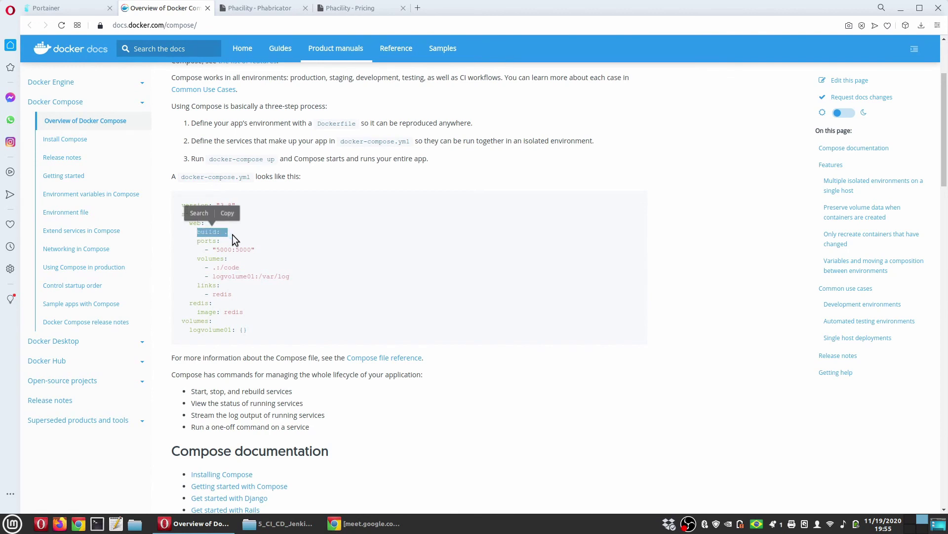
click(230, 235)
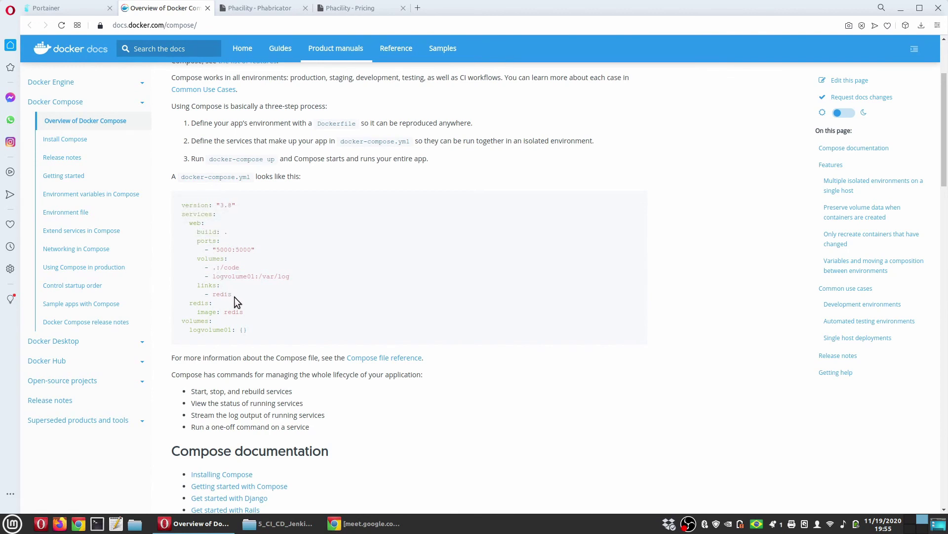
key(ctrl+alt+Right)
double_click(476, 257)
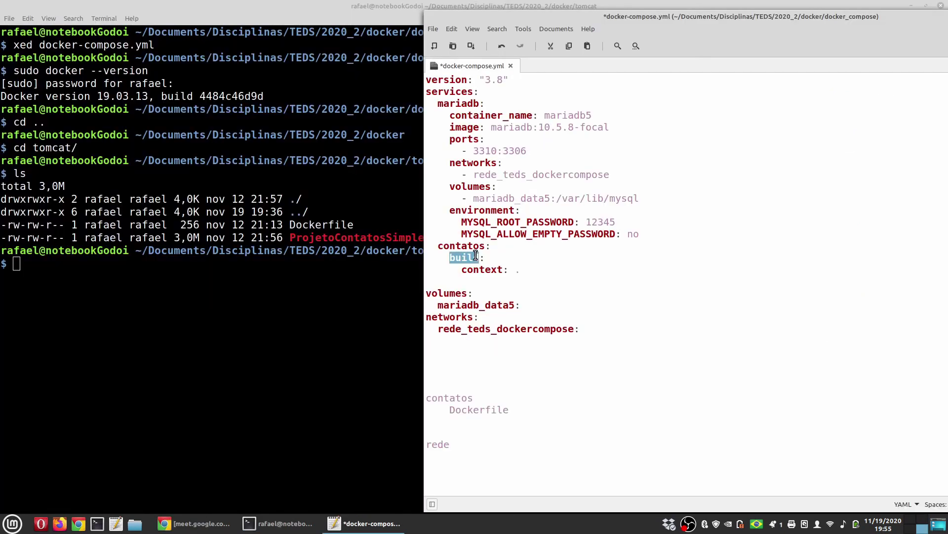
Step: Add a blank line after the contatos build context and compare the mariadb and contatos service names
double_click(490, 269)
click(522, 269)
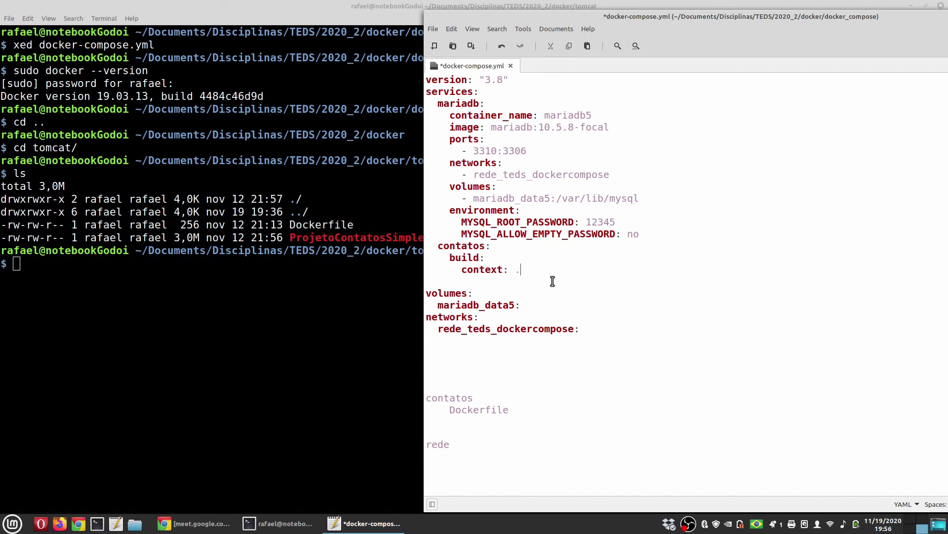
key(Return)
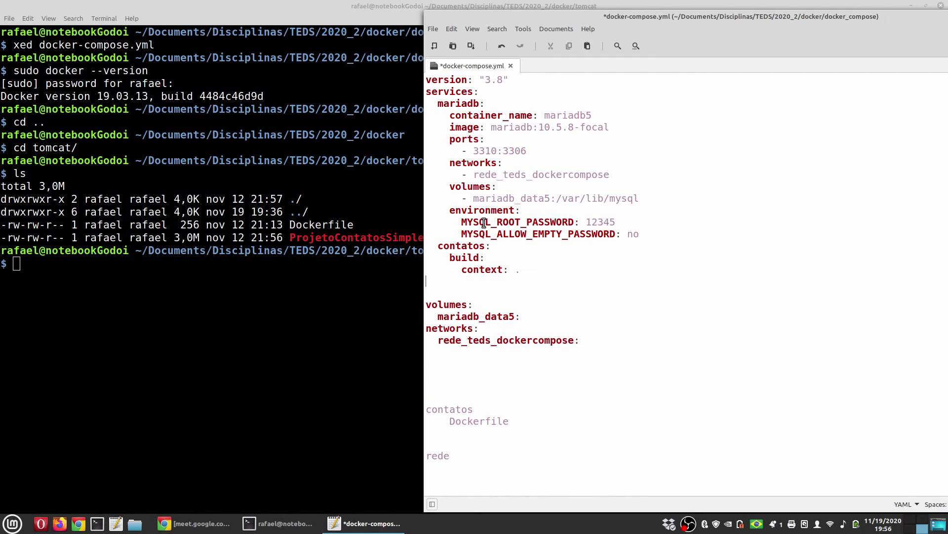
drag(439, 246, 490, 246)
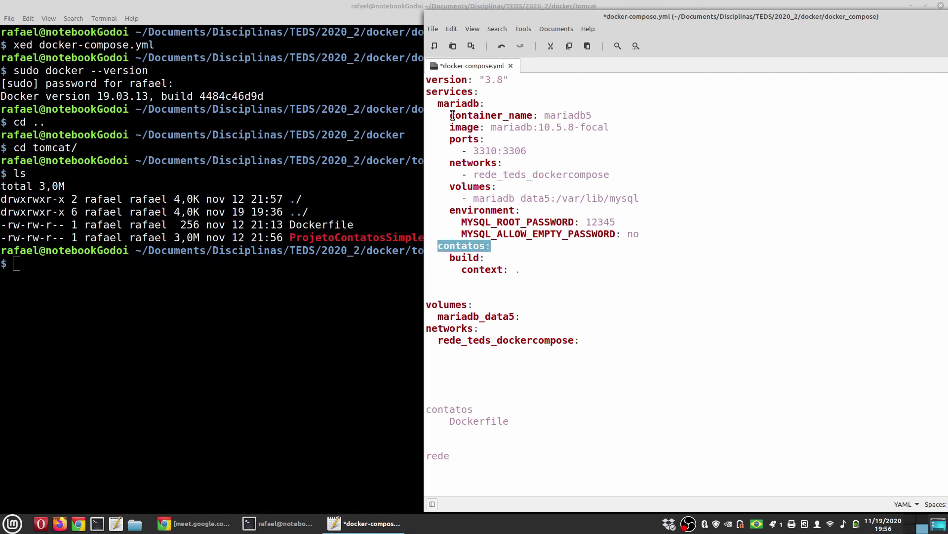
drag(438, 104, 485, 104)
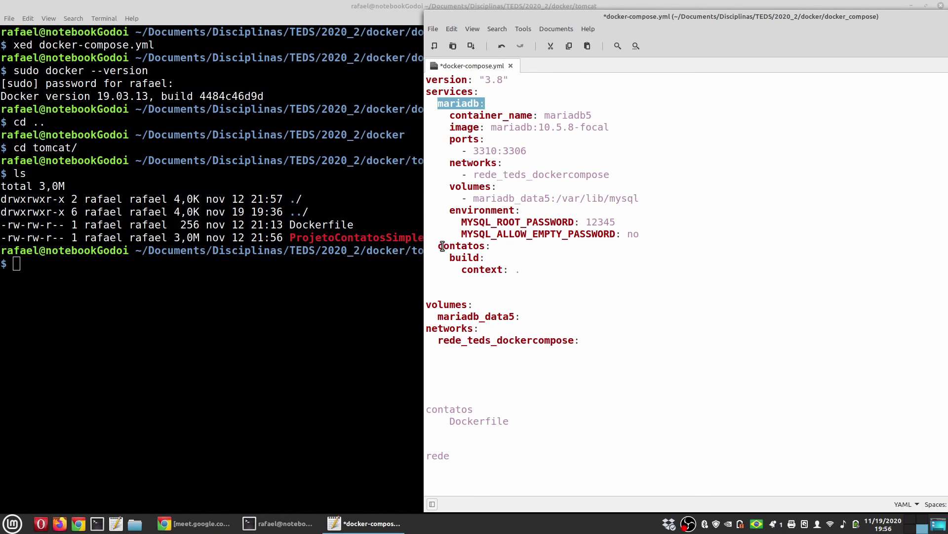
drag(443, 245, 491, 246)
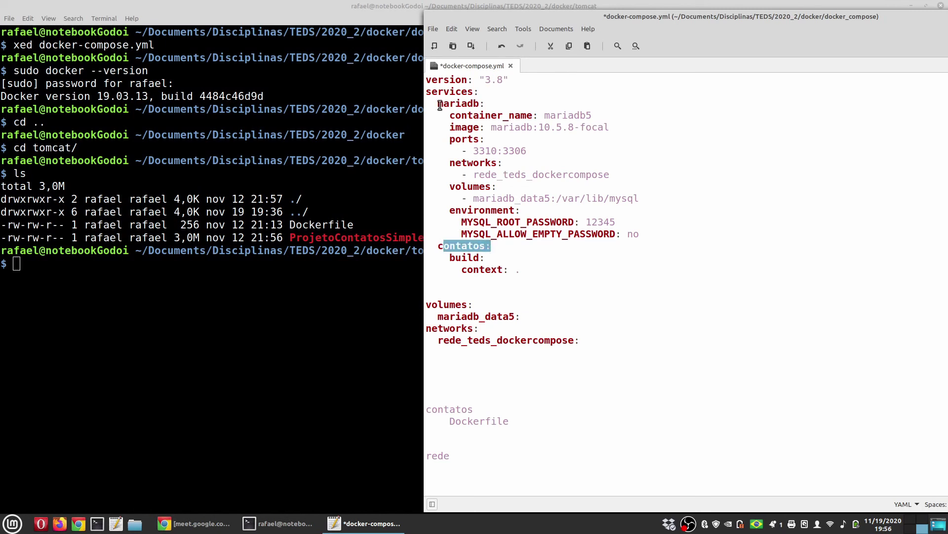
drag(438, 103, 486, 104)
Step: Copy mariadb's container_name line under contatos: and begin changing mariadb5 to contatos5
click(450, 115)
shift+click(606, 116)
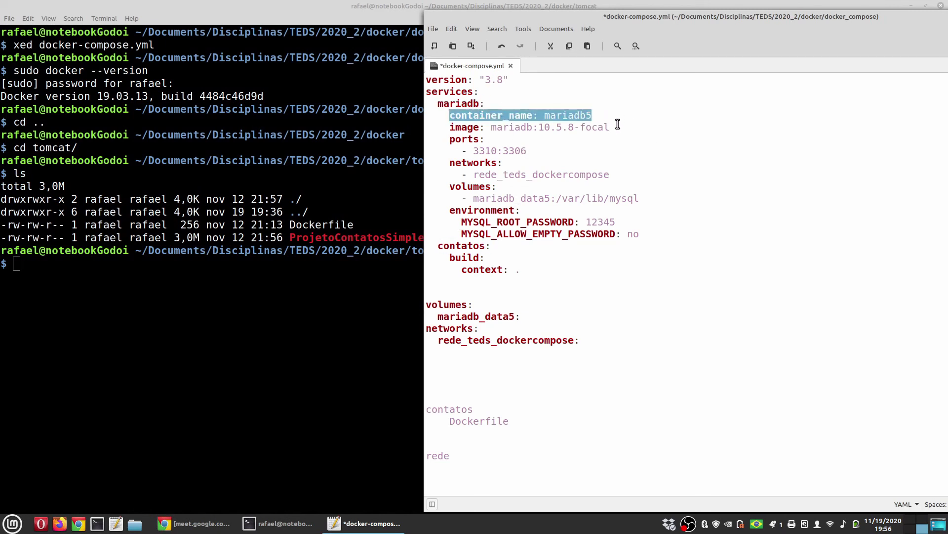
click(496, 245)
key(Return)
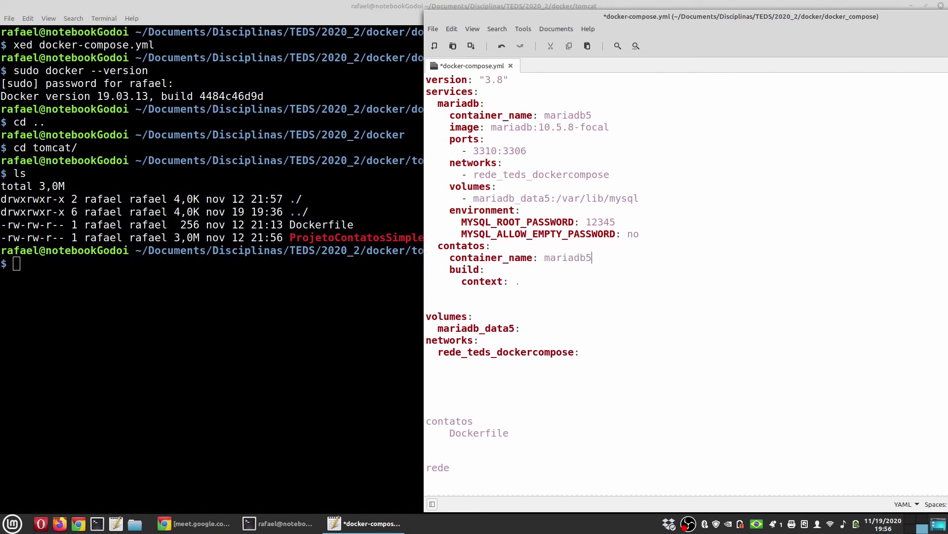
key(shift+Left)
key(shift+Left)
key(shift+Left)
key(shift+Left)
key(shift+Left)
key(shift+Left)
key(shift+Left)
key(shift+Left)
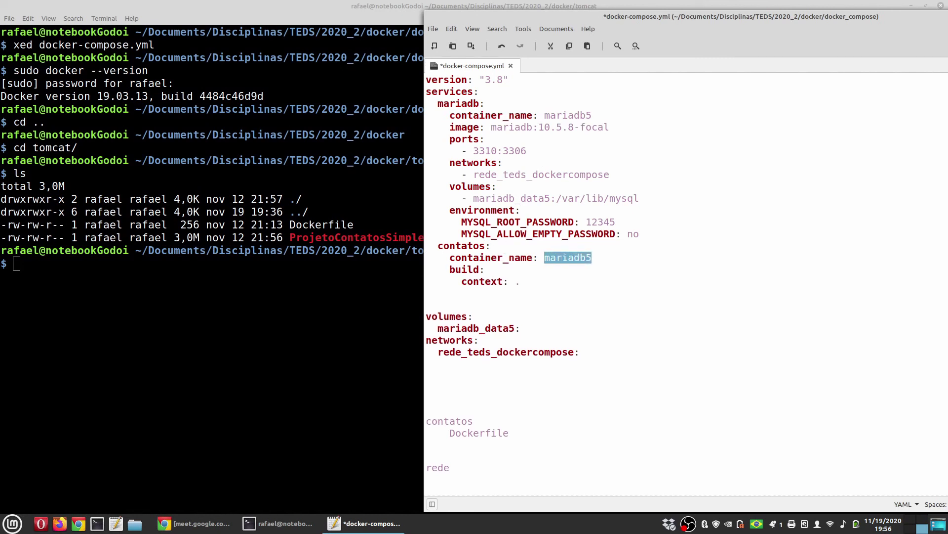
text(contatos)
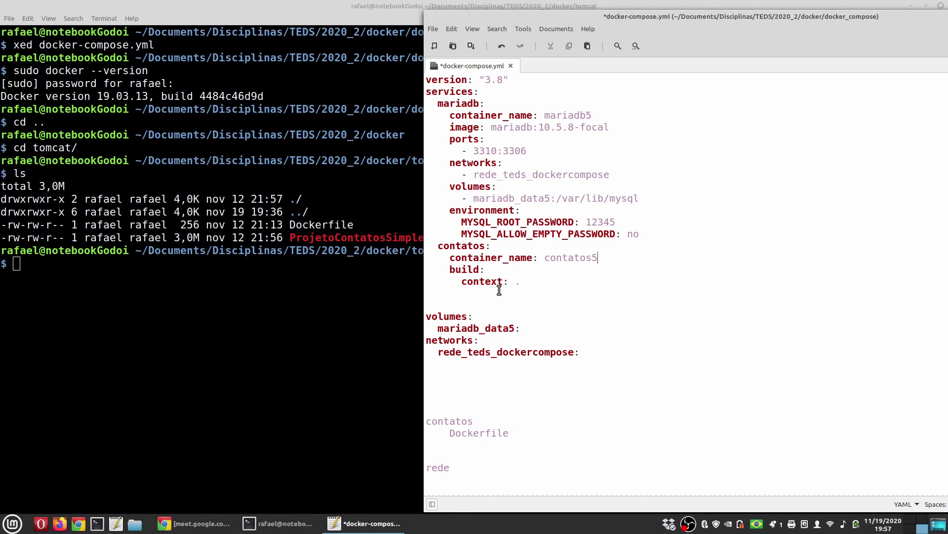
Step: Search the Compose file reference, opened in a new tab, for 'depende' and select the depends_on example
key(ctrl+alt+Left)
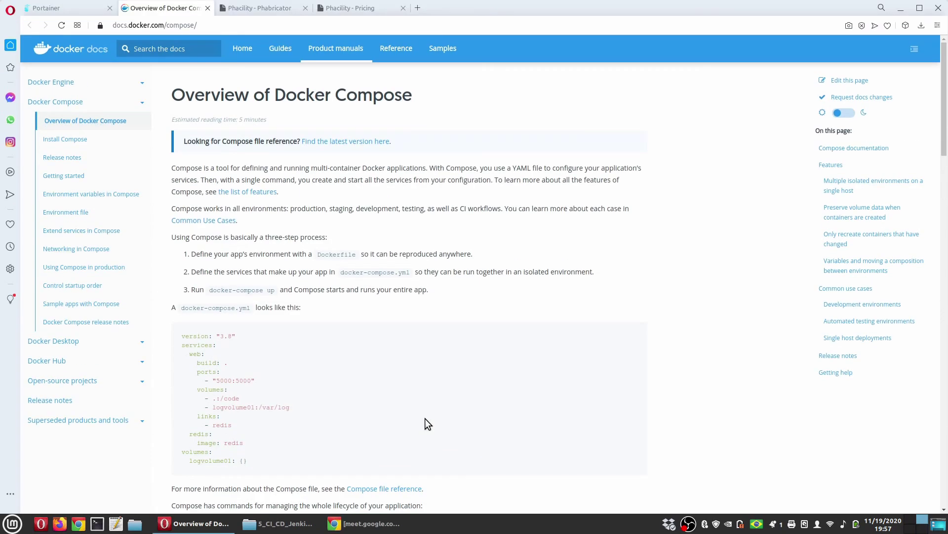
scroll(398, 305, down, 3)
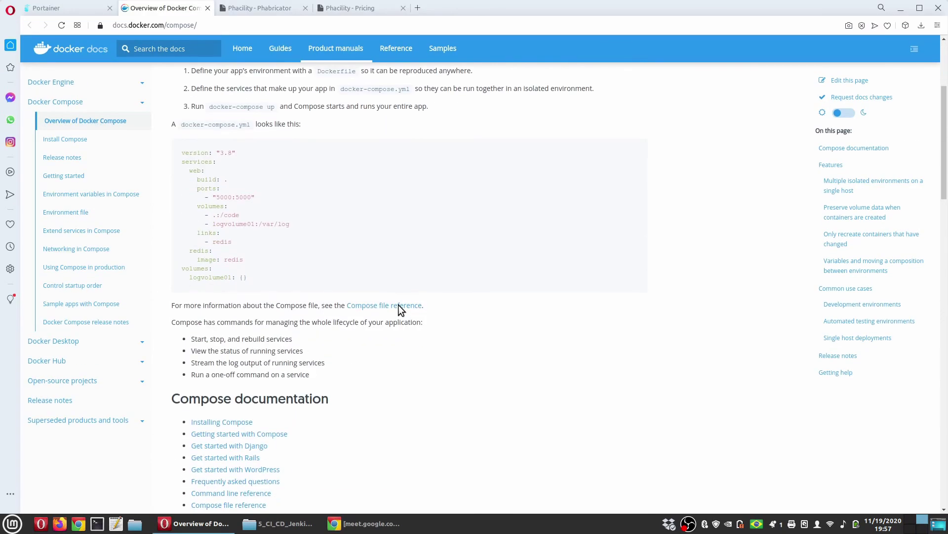
right_click(397, 309)
click(415, 314)
key(ctrl+f)
text(depende)
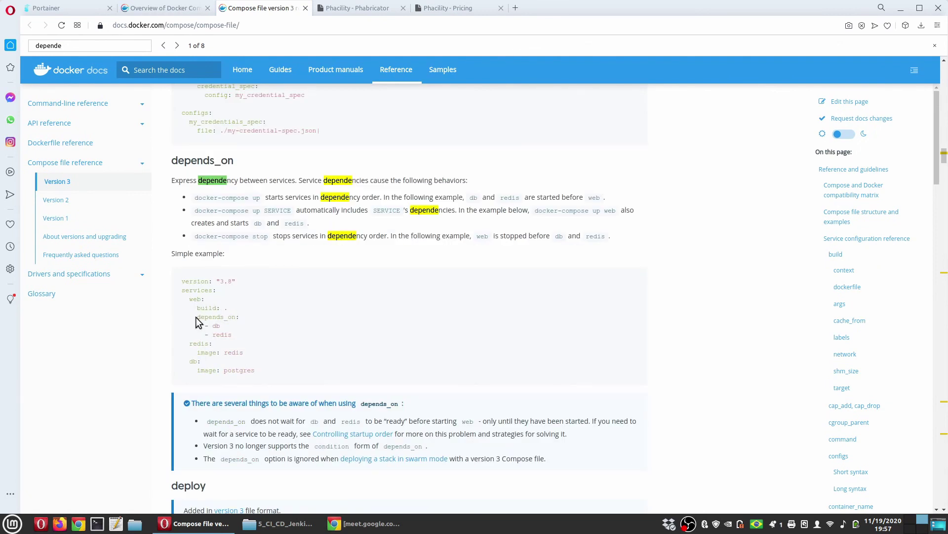
drag(195, 317, 222, 322)
key(ctrl+c)
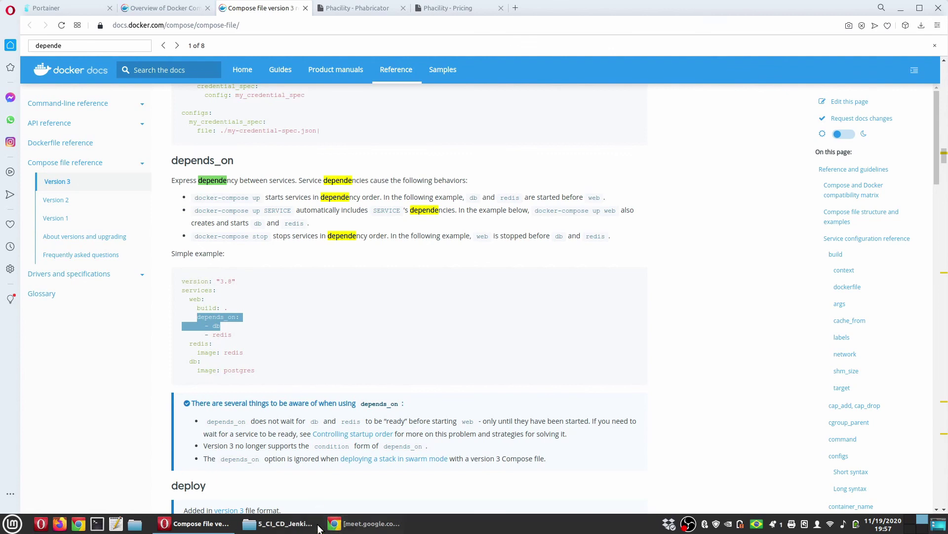
key(ctrl+alt+Left)
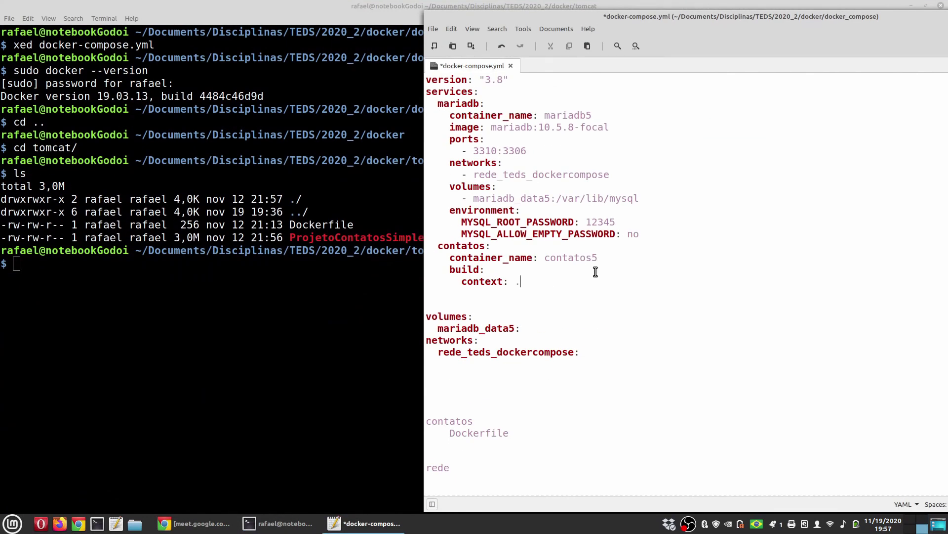
Step: Paste the depends_on example under contatos' build context, pointing it at mariadb
key(Return)
key(ctrl+v)
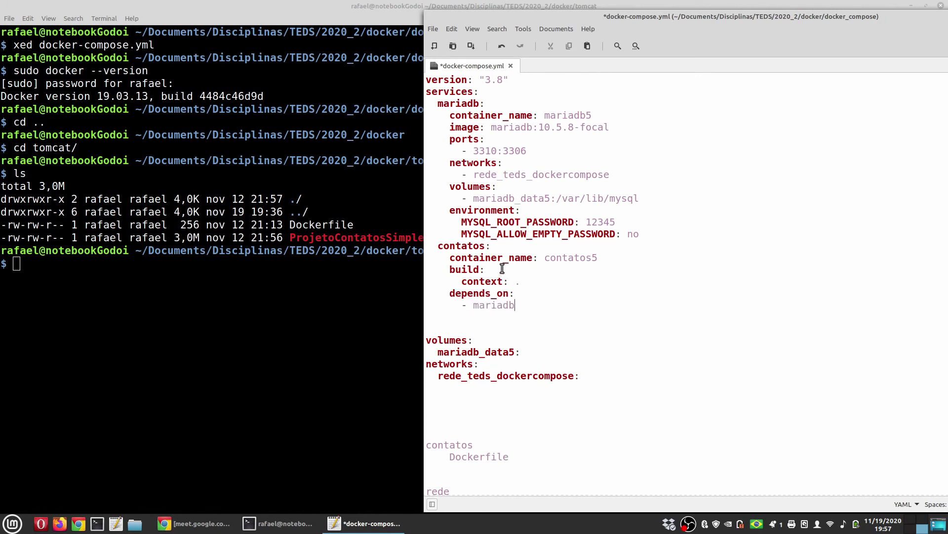
double_click(466, 247)
double_click(486, 304)
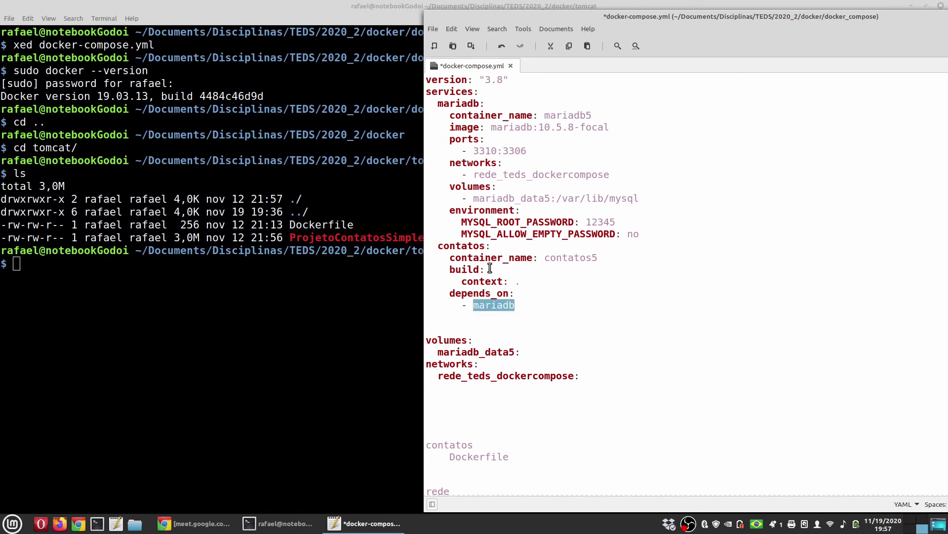
double_click(471, 104)
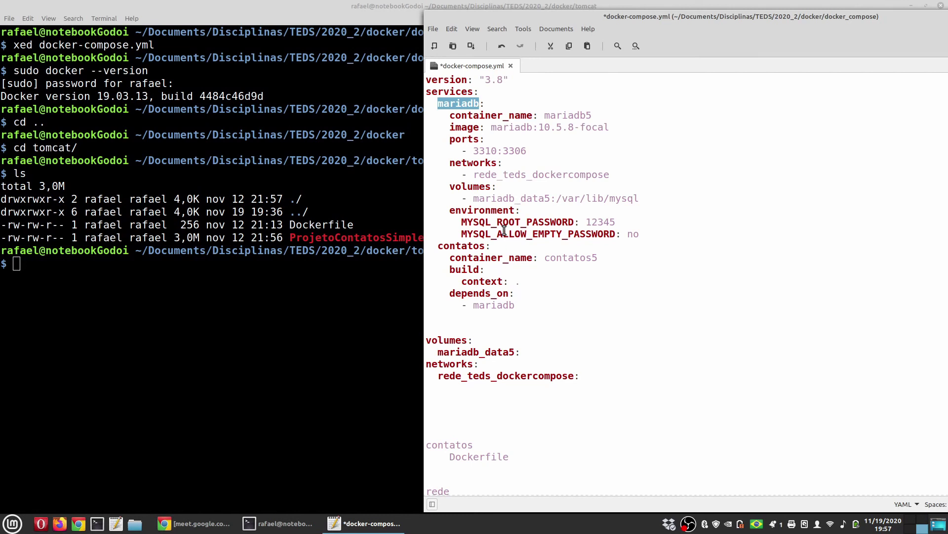
drag(640, 234, 411, 104)
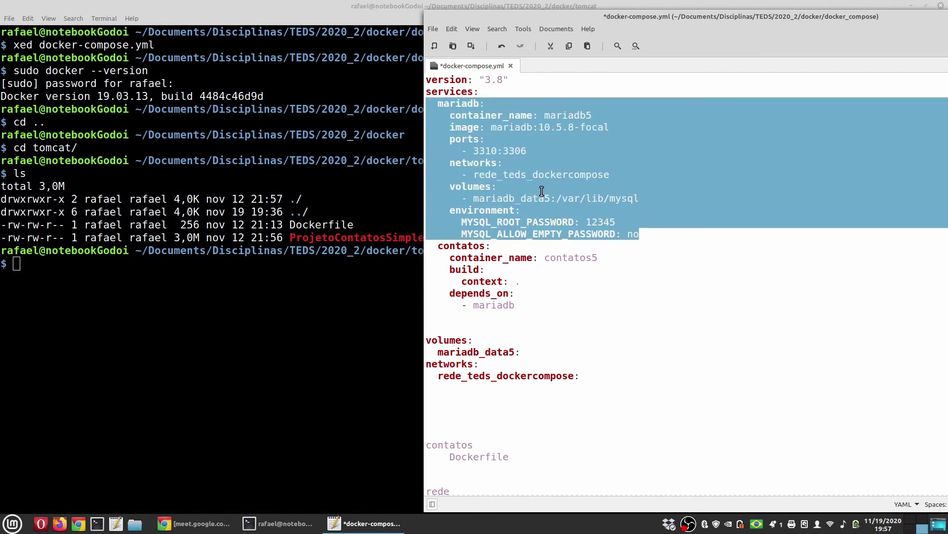
drag(529, 304, 427, 246)
click(554, 302)
Step: Delete the blank lines below depends_on and the stray 'rede' note
key(Down)
key(Down)
key(Delete)
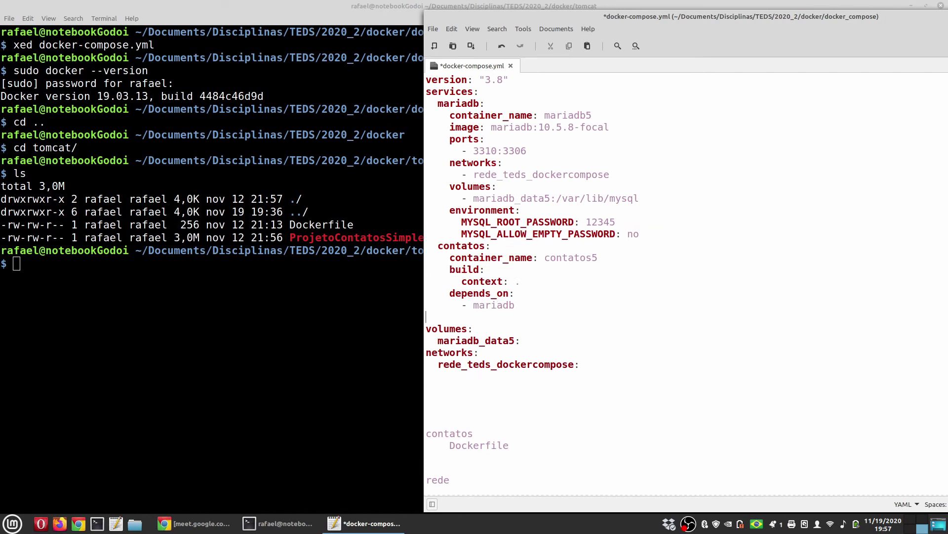
key(Delete)
key(Down)
key(Down)
key(Down)
key(Down)
key(Delete)
key(Delete)
key(Down)
key(Down)
key(Down)
key(BackSpace)
key(shift+End)
key(Delete)
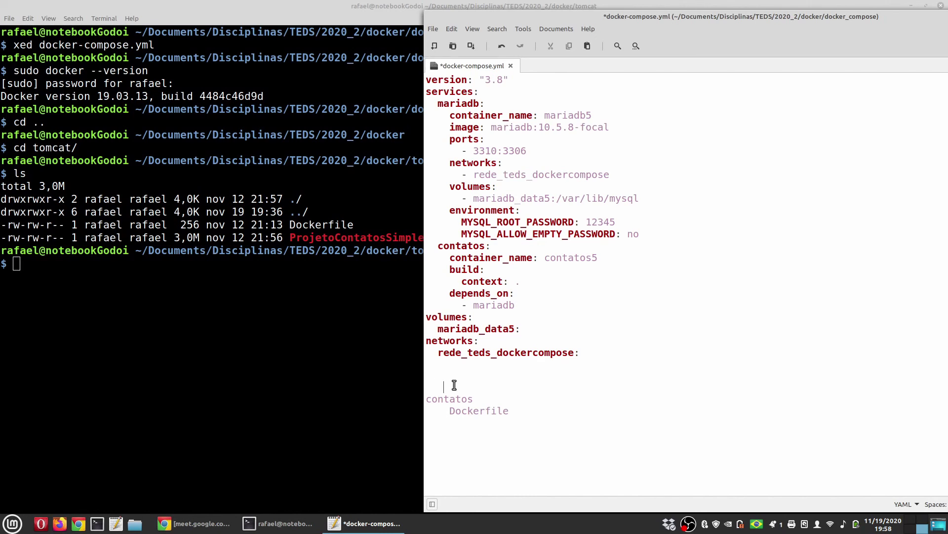
Step: Delete the leftover note lines, save docker-compose.yml, and select all its text
key(Delete)
key(Delete)
key(Delete)
key(Delete)
key(Delete)
key(Delete)
key(Delete)
key(Delete)
key(Delete)
key(Delete)
key(Delete)
key(Delete)
key(Delete)
key(Delete)
key(Delete)
key(Delete)
key(Delete)
key(Delete)
key(Delete)
key(Delete)
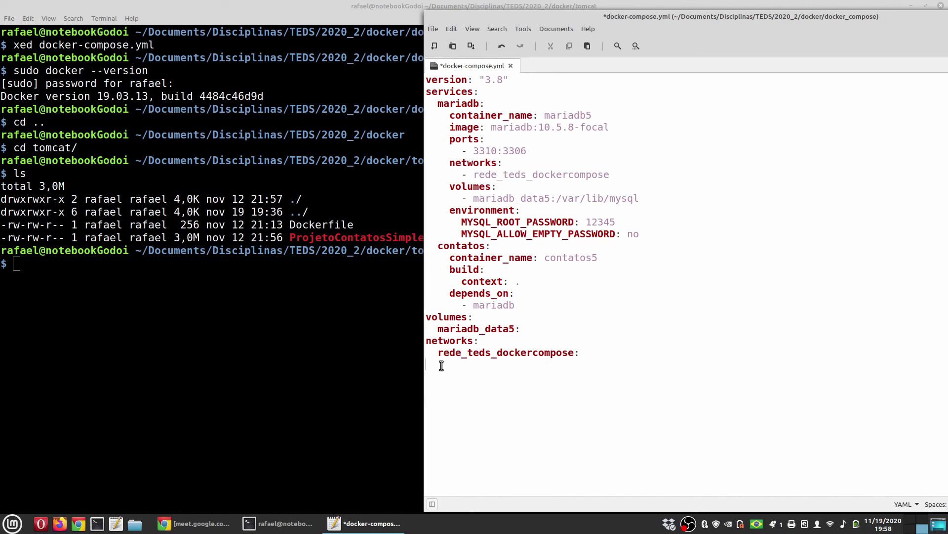
key(ctrl+s)
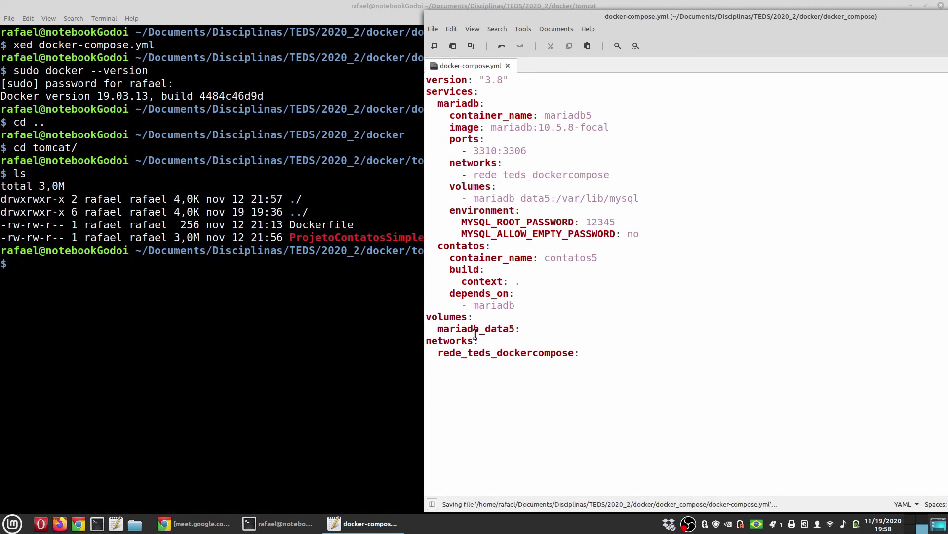
key(ctrl+a)
key(ctrl+c)
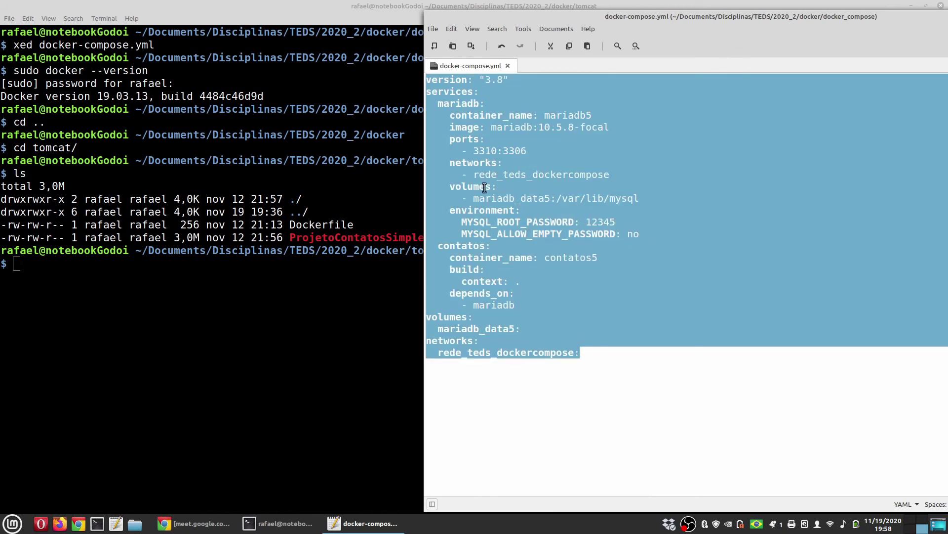
Step: Paste the full compose file into the YAML Lint validator's input area
key(ctrl+alt+Right)
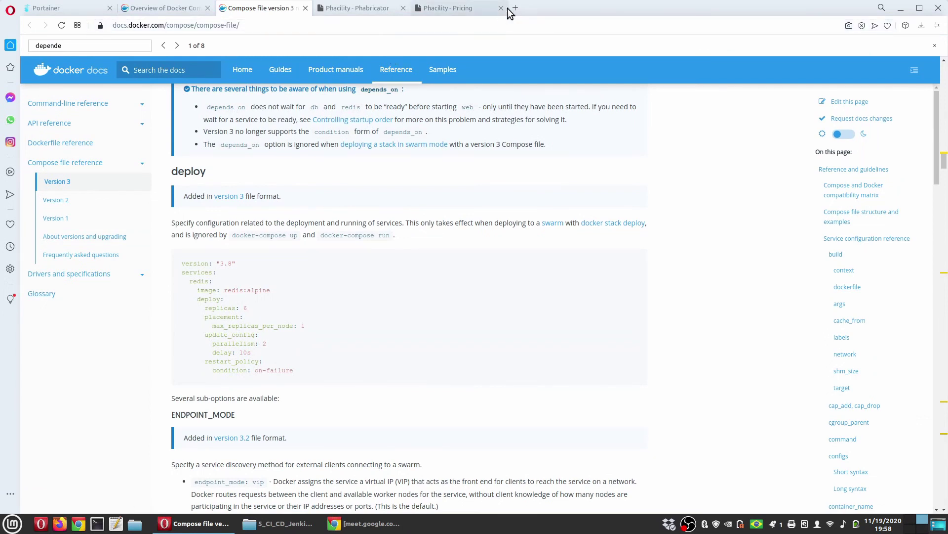
click(514, 8)
key(ctrl+alt+Left)
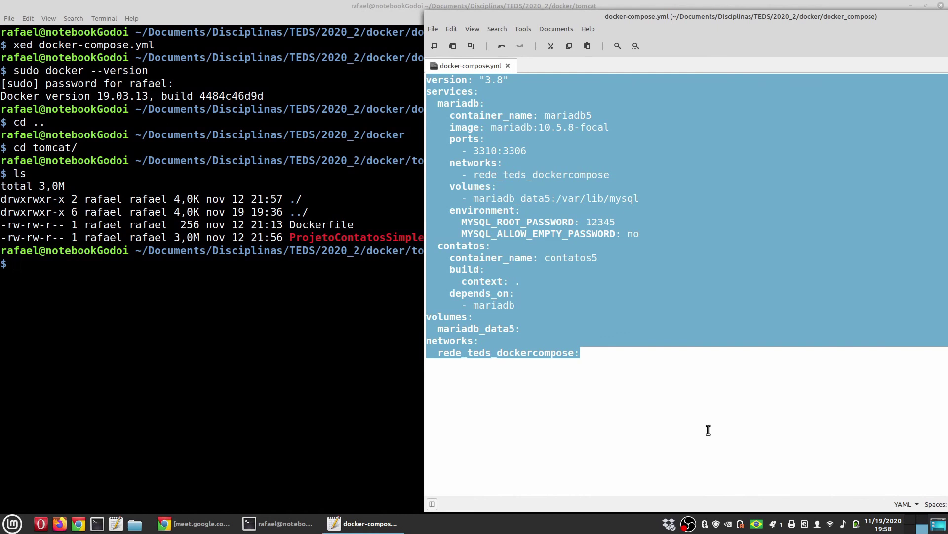
key(ctrl+alt+Right)
click(431, 214)
key(ctrl+v)
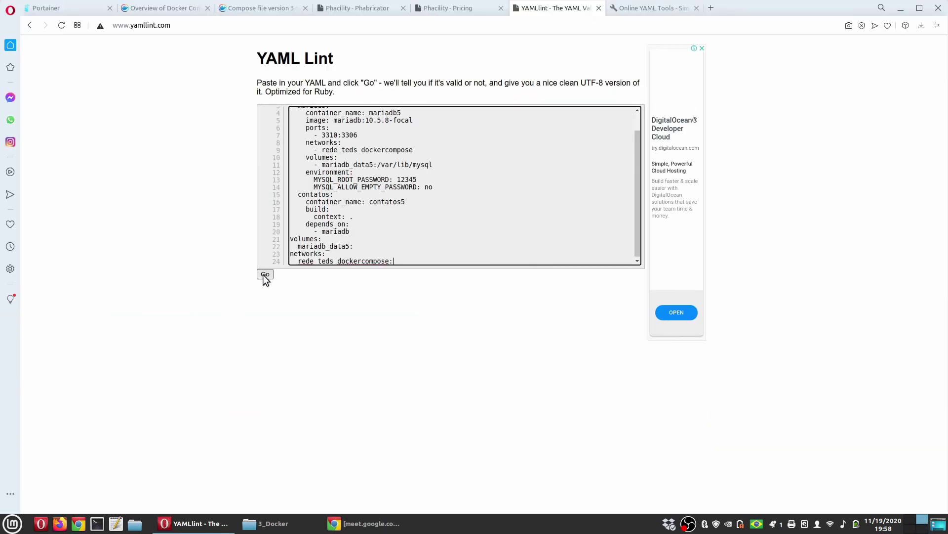
Step: Run YAML Lint on the pasted compose file to get Valid YAML, then bring up Online YAML Tools
click(265, 274)
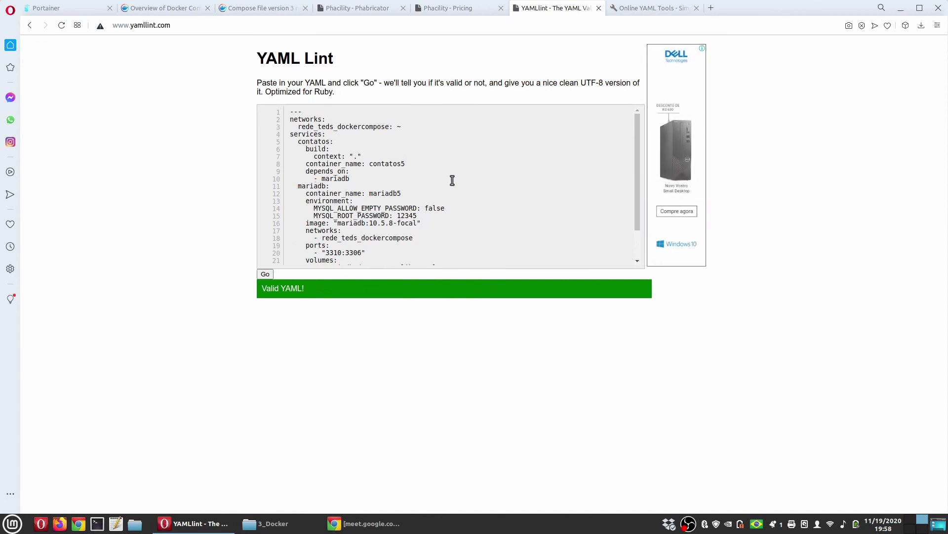
click(666, 9)
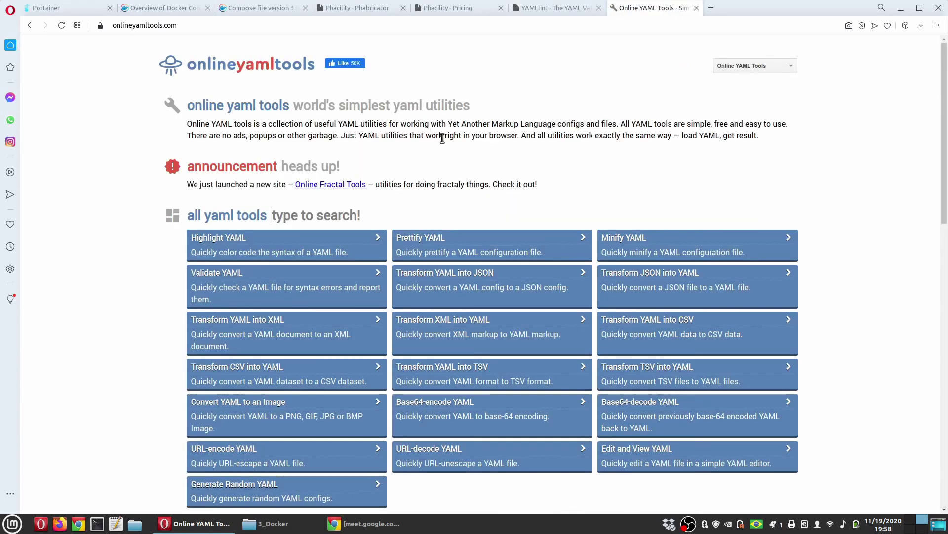
Step: Paste the compose file into Online YAML Tools' YAML to JSON converter in place of the sample
click(467, 275)
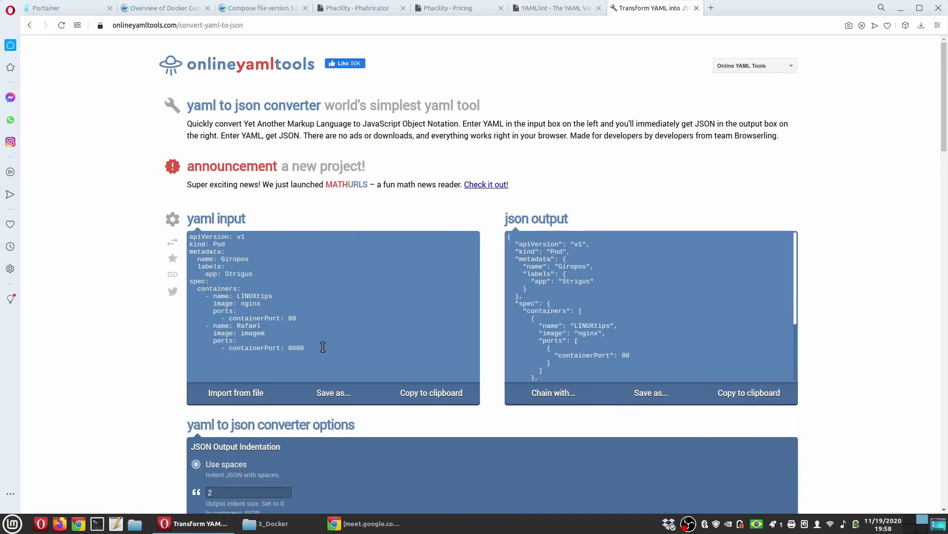
click(173, 241)
key(ctrl+v)
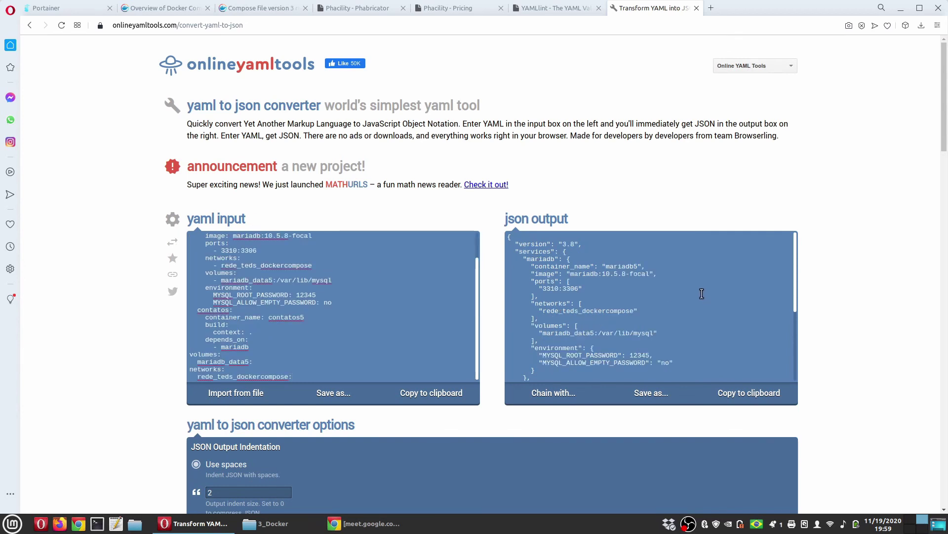
scroll(636, 297, down, 1)
scroll(636, 297, down, 4)
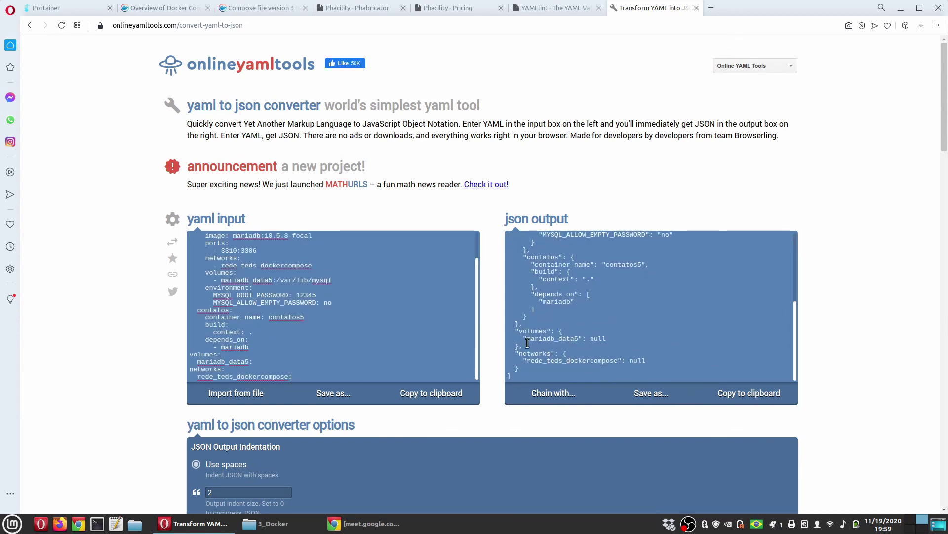
drag(516, 332, 524, 361)
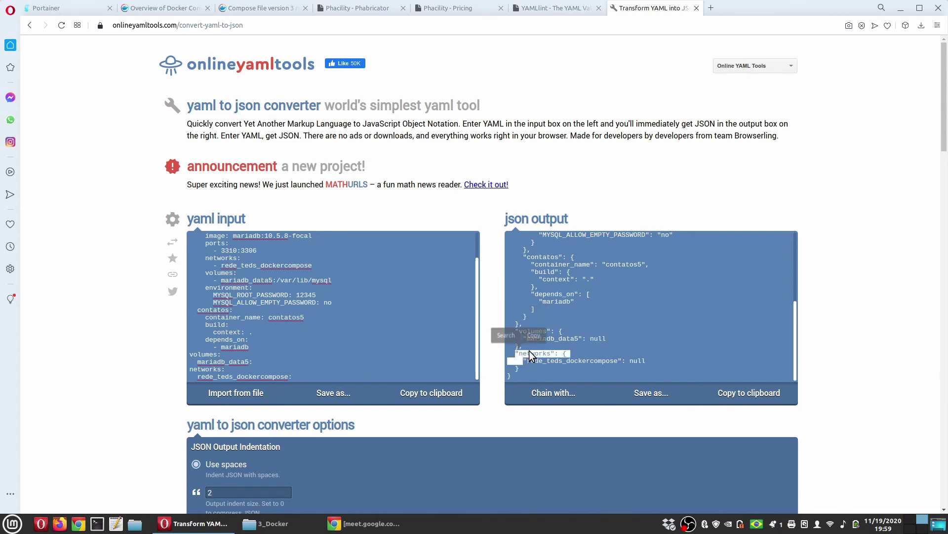
scroll(528, 331, up, 1)
scroll(528, 326, up, 5)
Step: Check the version and mariadb entries in the JSON output, then return to the terminal workspace
double_click(520, 245)
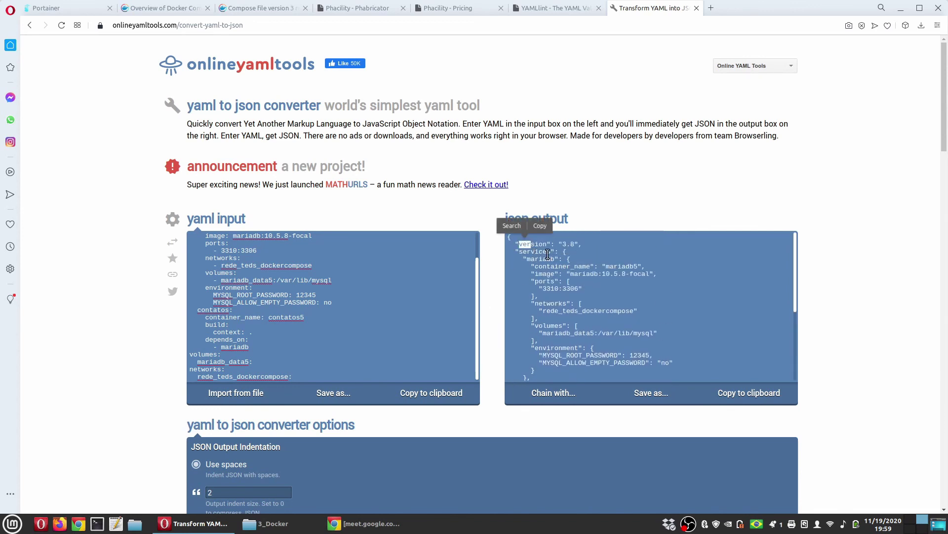
click(552, 254)
drag(523, 259, 572, 259)
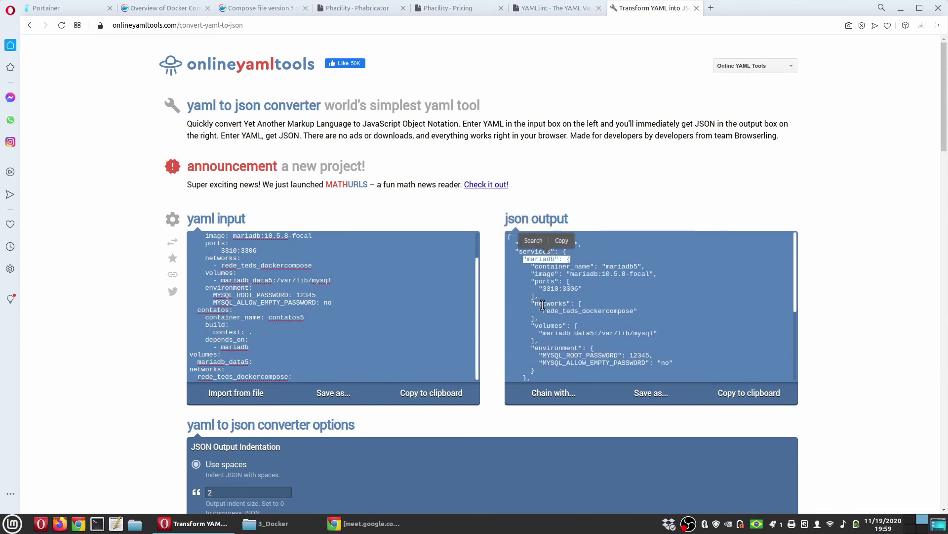
scroll(543, 305, down, 1)
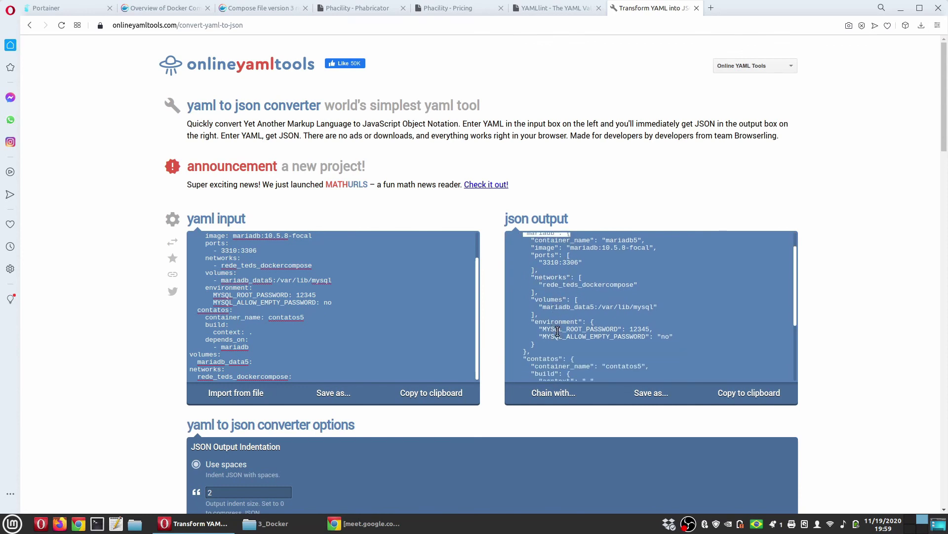
scroll(558, 332, down, 3)
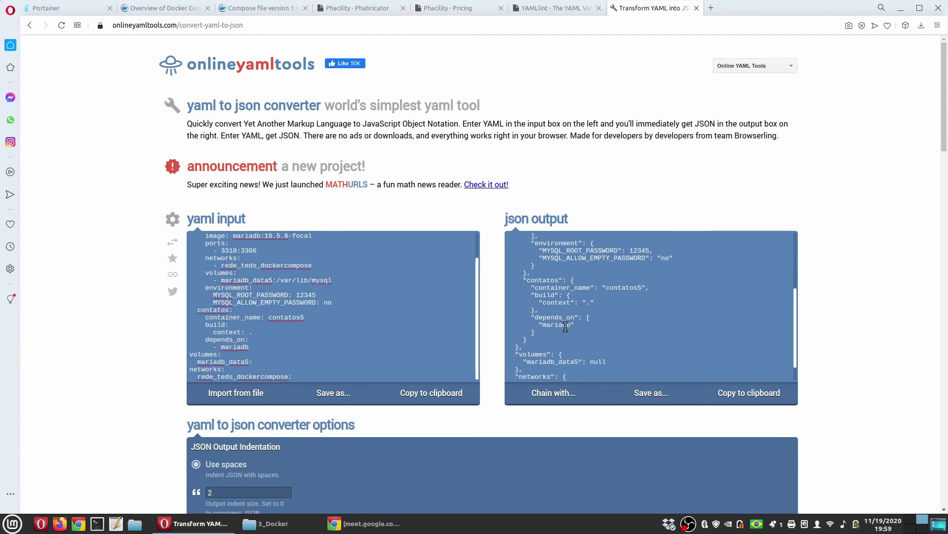
scroll(622, 324, up, 4)
click(546, 168)
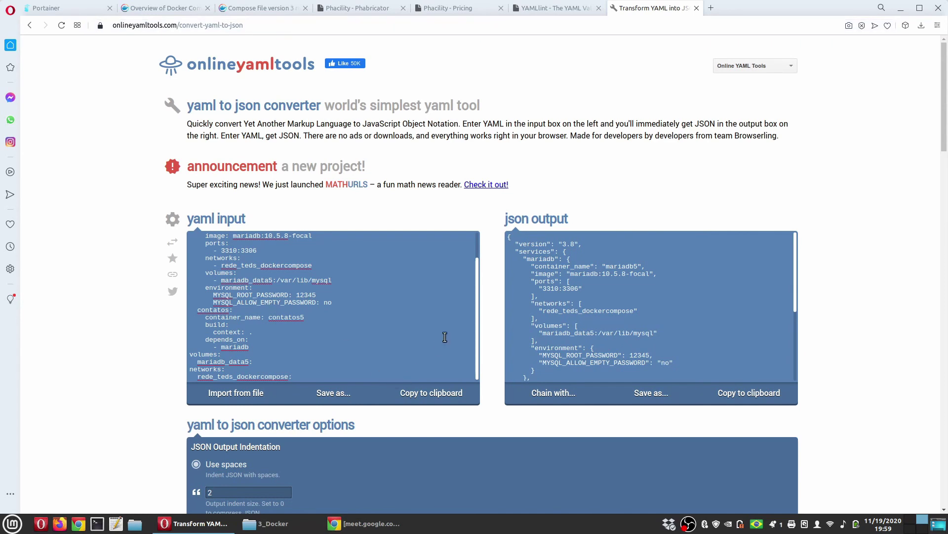
key(ctrl+alt+Left)
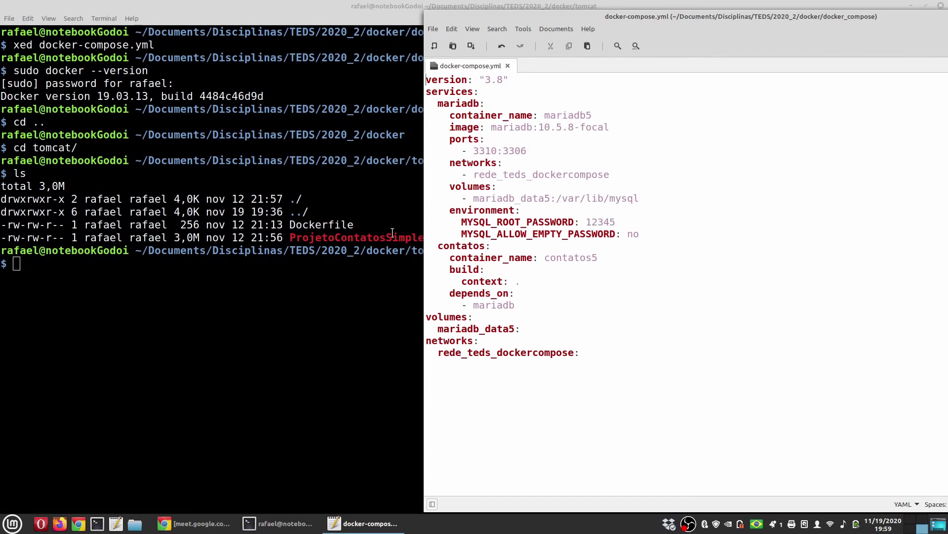
Step: Change into the docker_compose folder with cd .. and cd docker_compose/, list it twice, then clear the screen
click(379, 306)
text(cd ..)
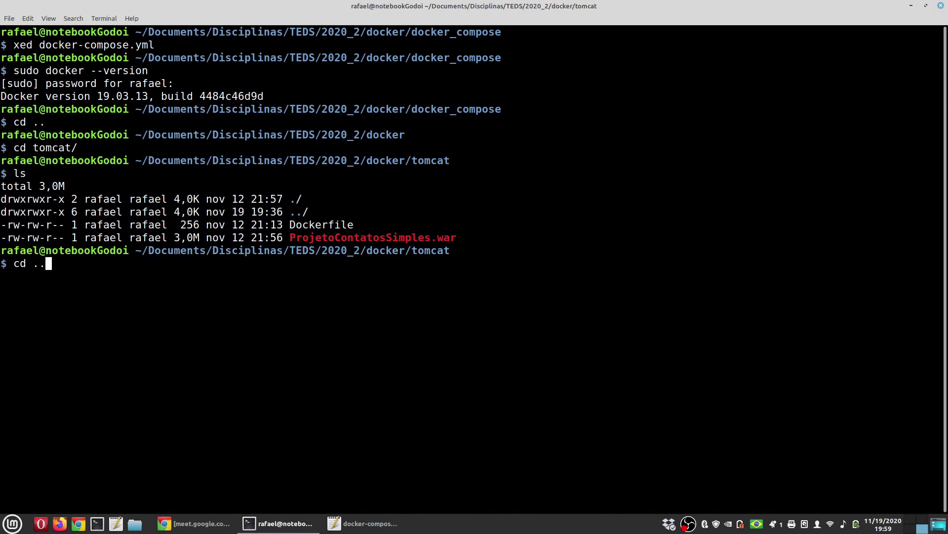
key(Return)
text(cd doc)
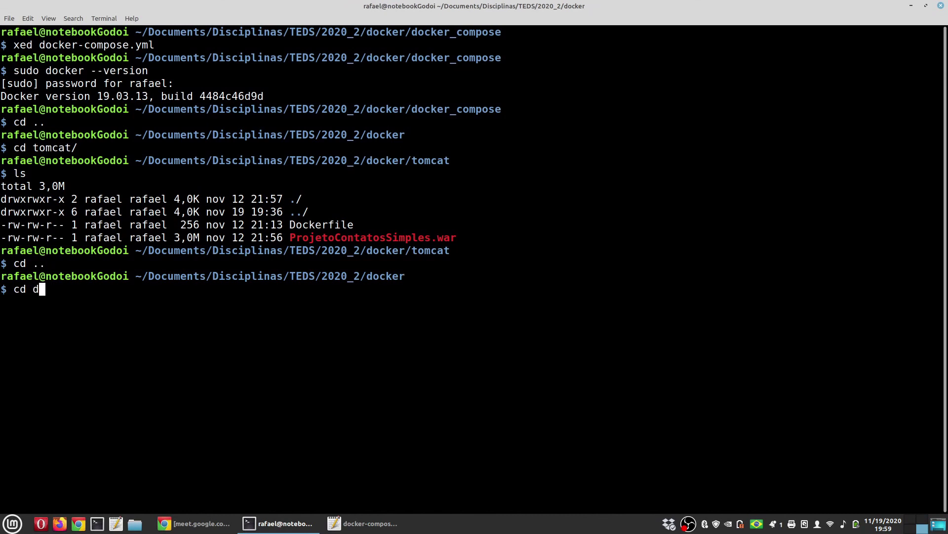
key(Tab)
key(Return)
text(ls)
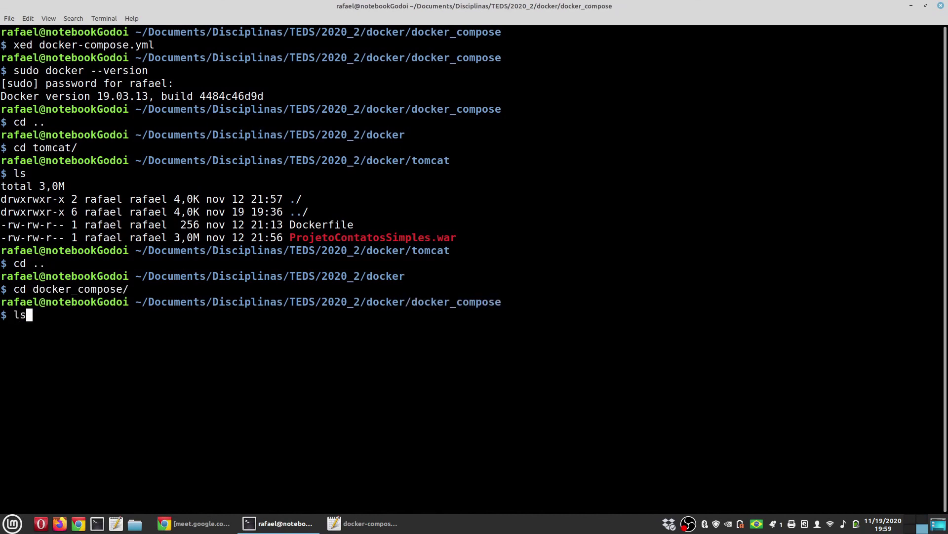
key(Return)
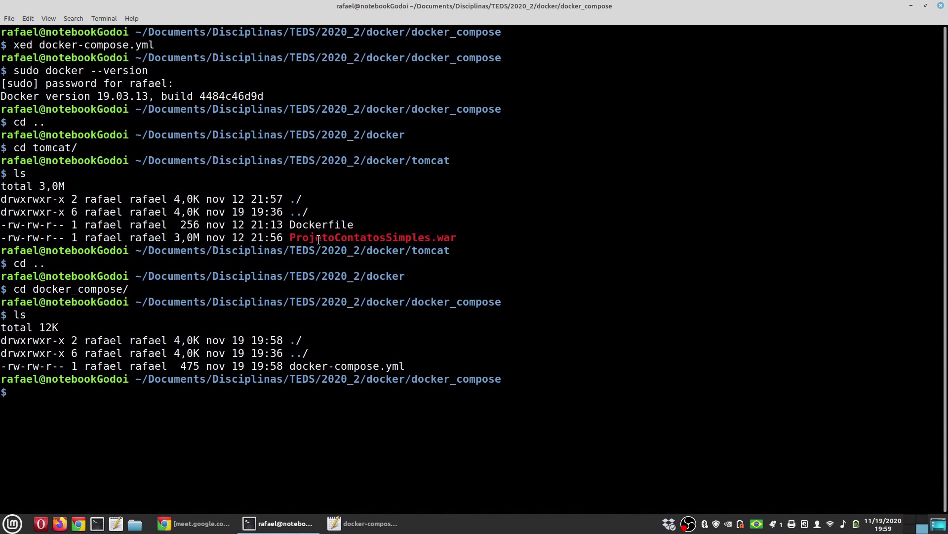
text(ls)
key(Return)
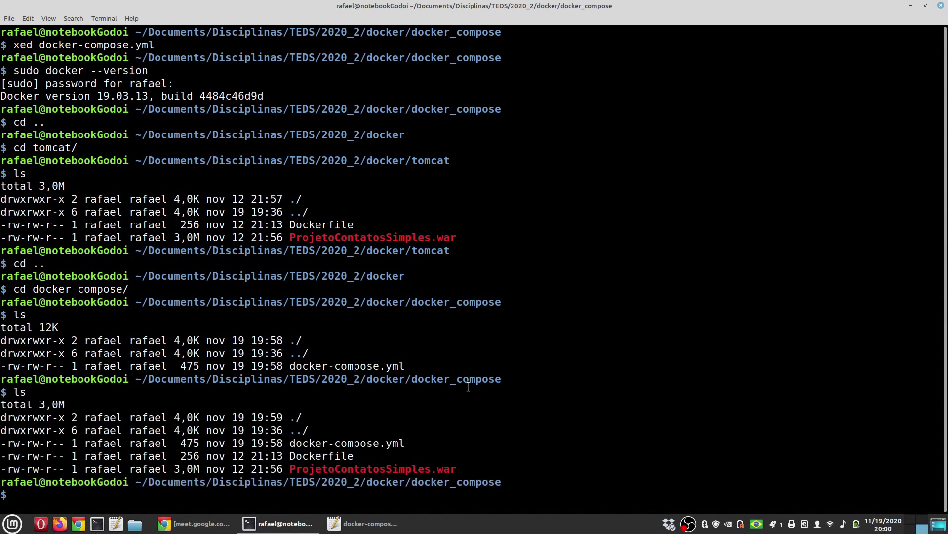
text(clear)
key(Return)
Step: List the docker_compose folder and print the Dockerfile with cat Dockerfile
text(ls)
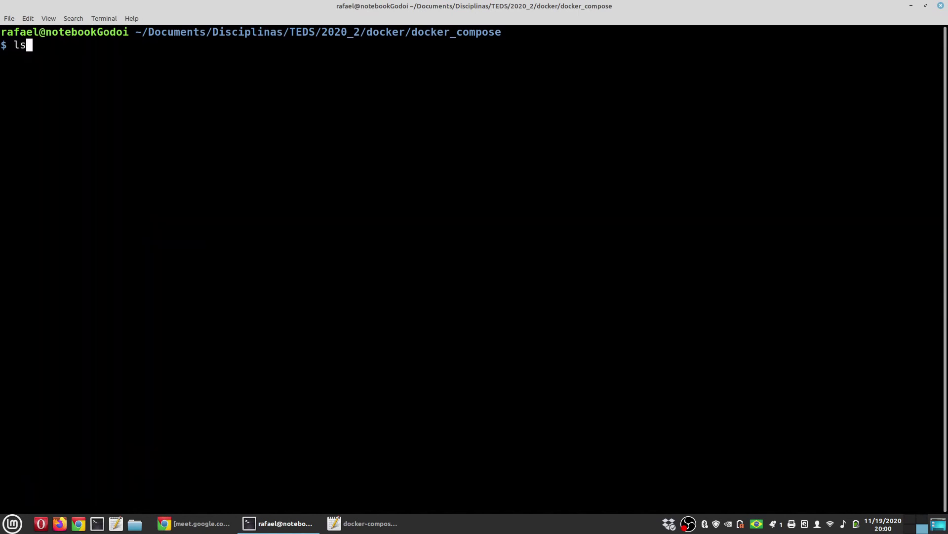
key(Return)
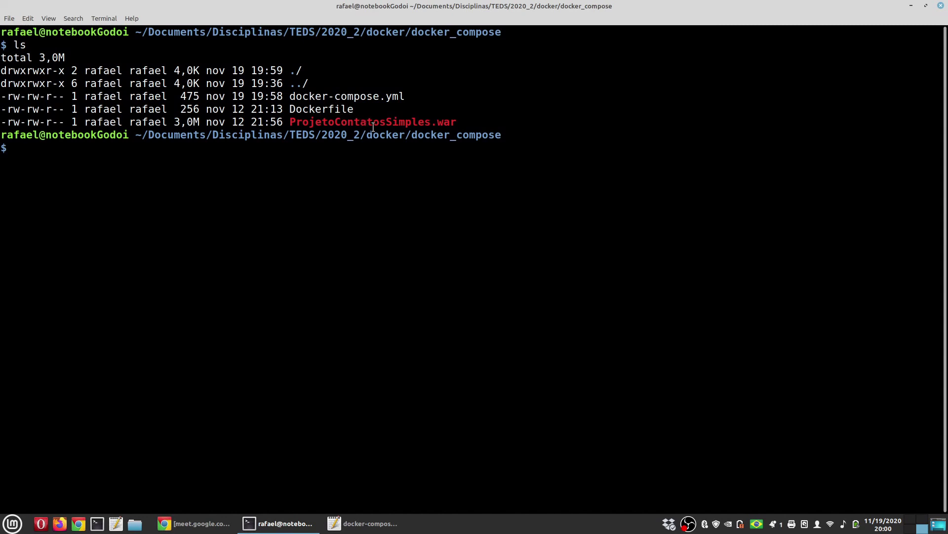
double_click(333, 111)
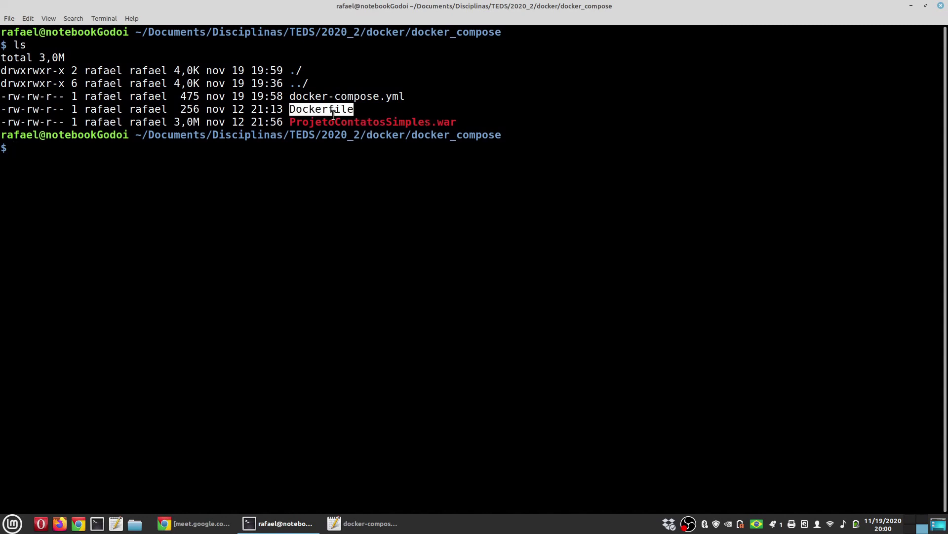
click(345, 184)
text(cat Dockerfile)
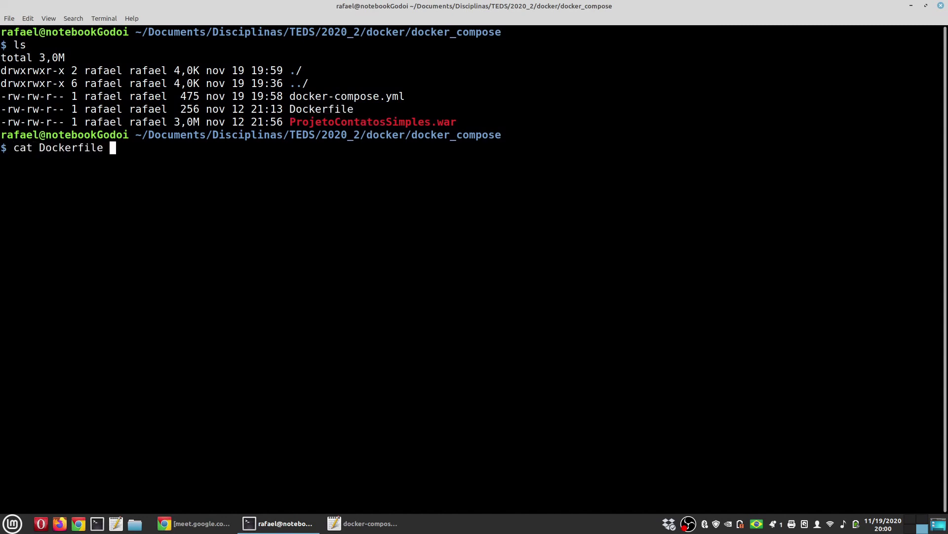
key(Return)
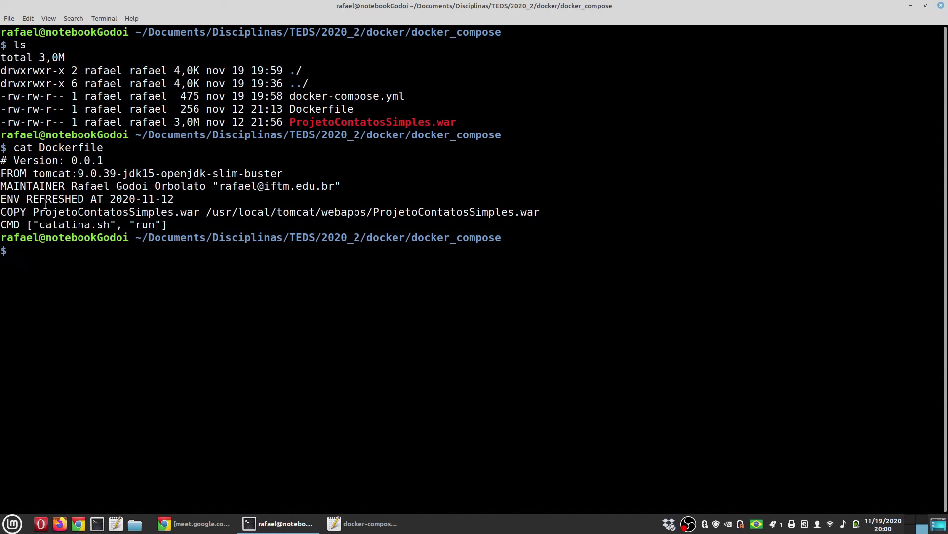
Step: Highlight the COPY line placing ProjetoContatosSimples.war into Tomcat's webapps folder
double_click(10, 212)
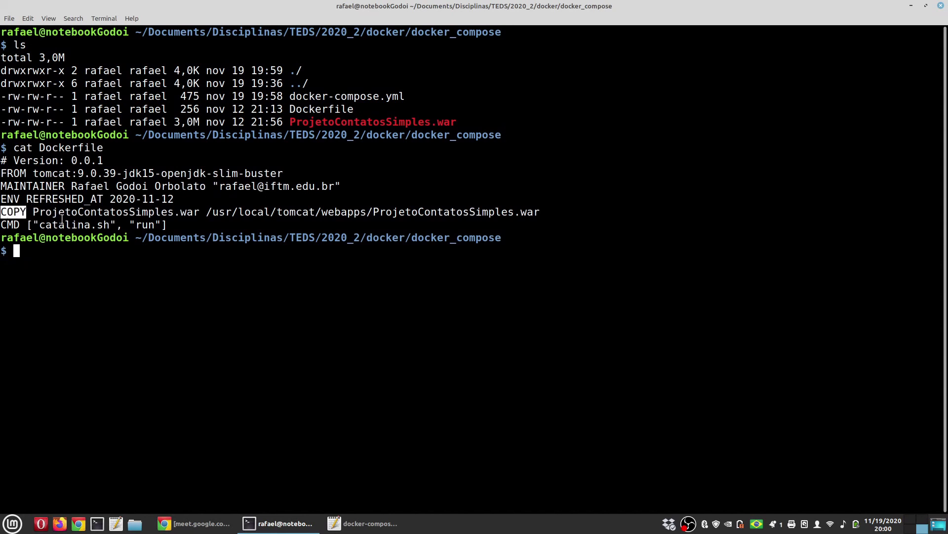
drag(33, 212, 541, 213)
click(247, 282)
drag(486, 127, 290, 125)
click(304, 180)
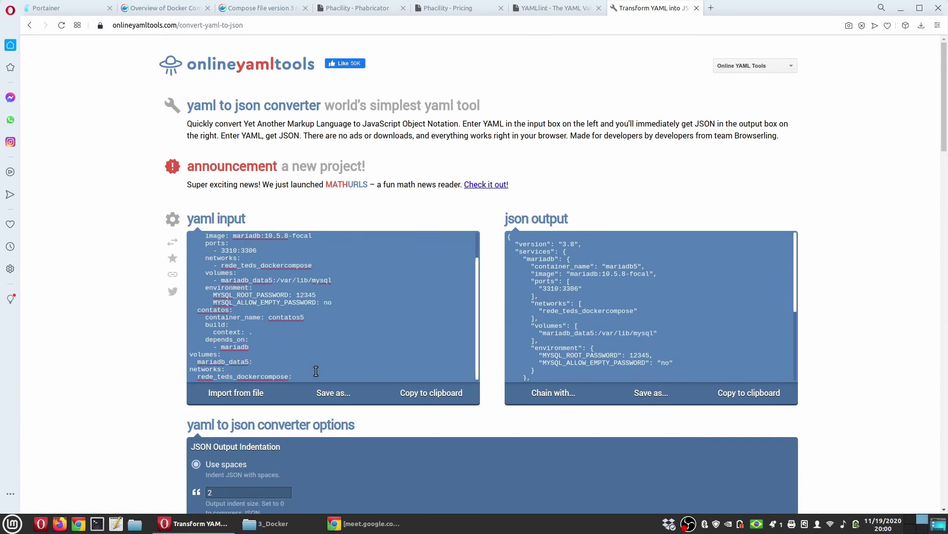
Step: Open 01 Pratica sobre Docker Basico.odt at section 5's curl and chmod install commands, formatting marks hidden
click(277, 523)
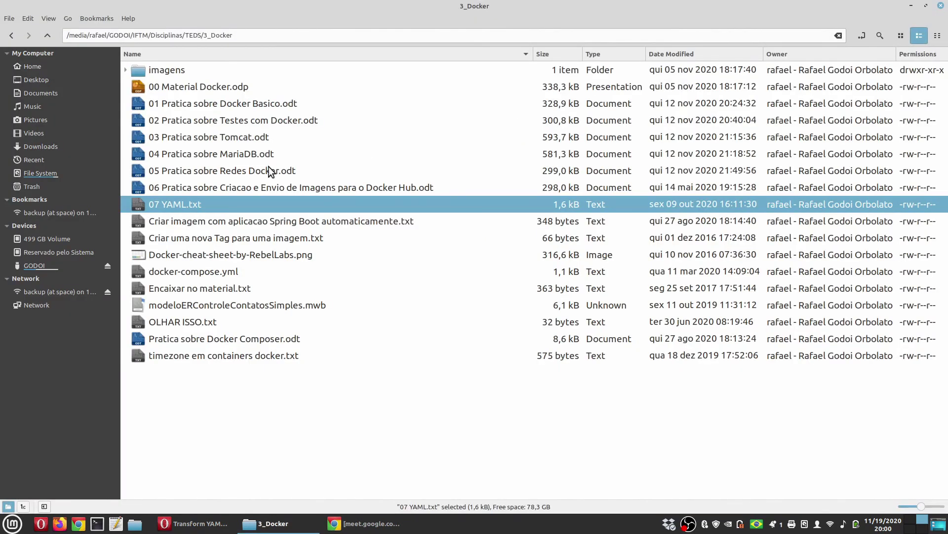
double_click(252, 105)
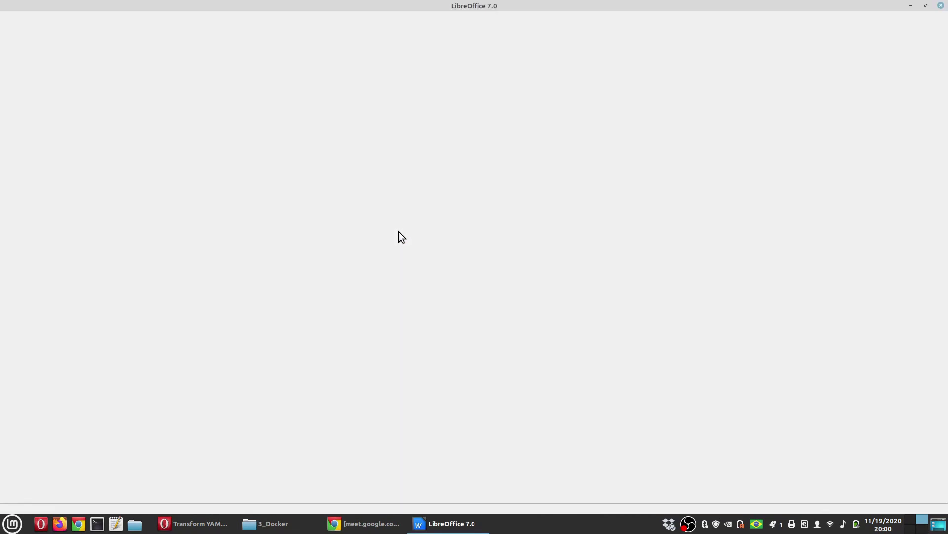
scroll(263, 280, down, 5)
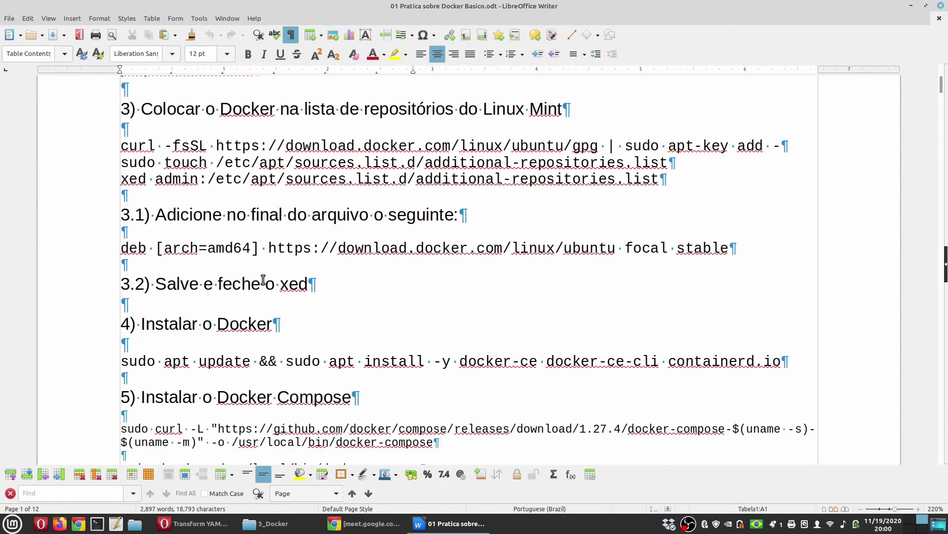
scroll(264, 280, down, 5)
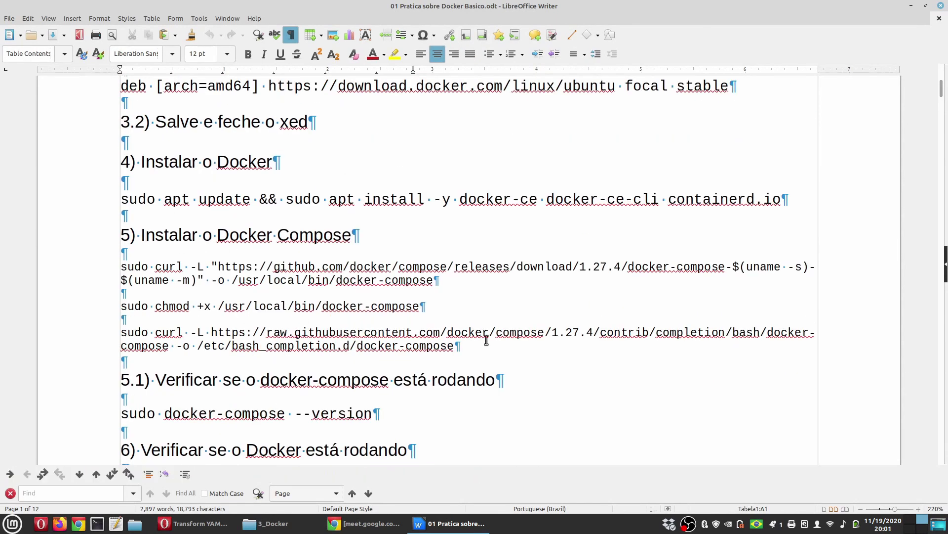
drag(487, 340, 114, 254)
scroll(296, 308, down, 2)
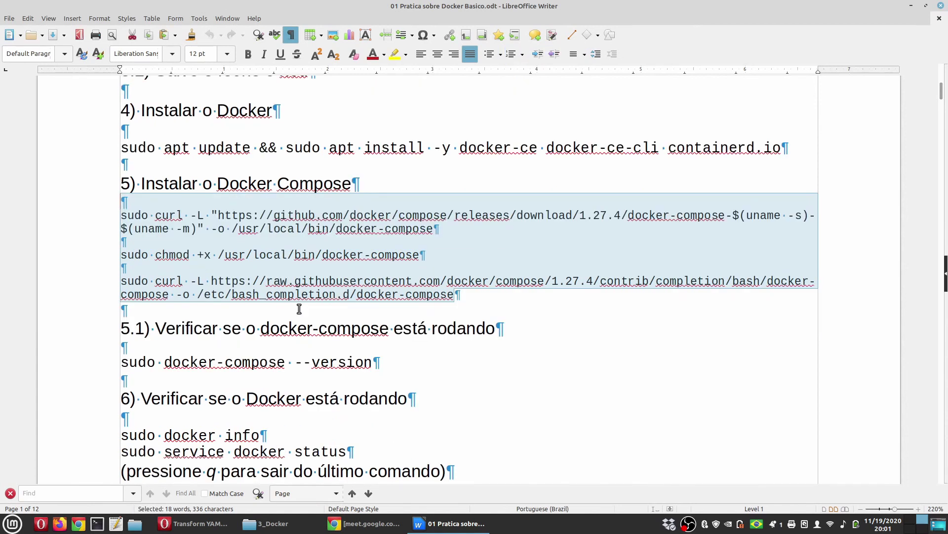
drag(475, 296, 101, 221)
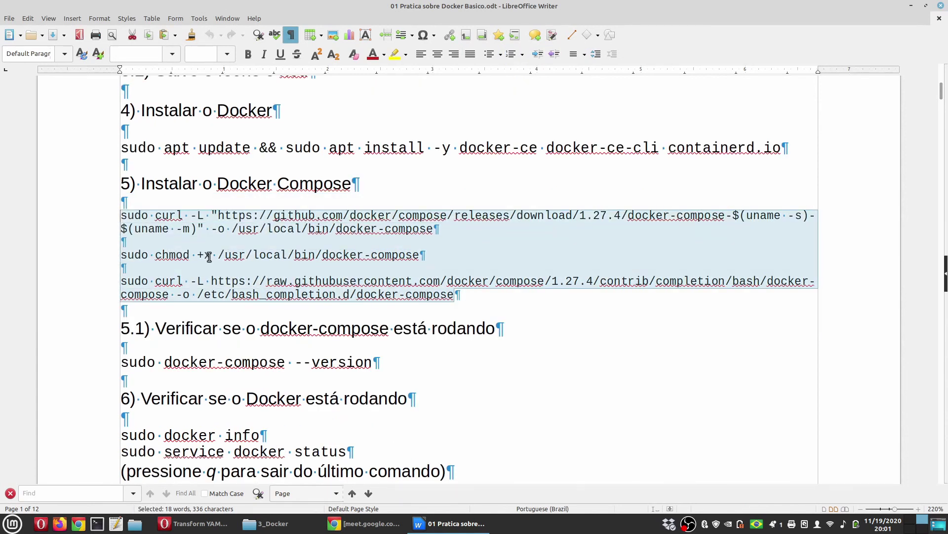
click(414, 232)
key(ctrl+F10)
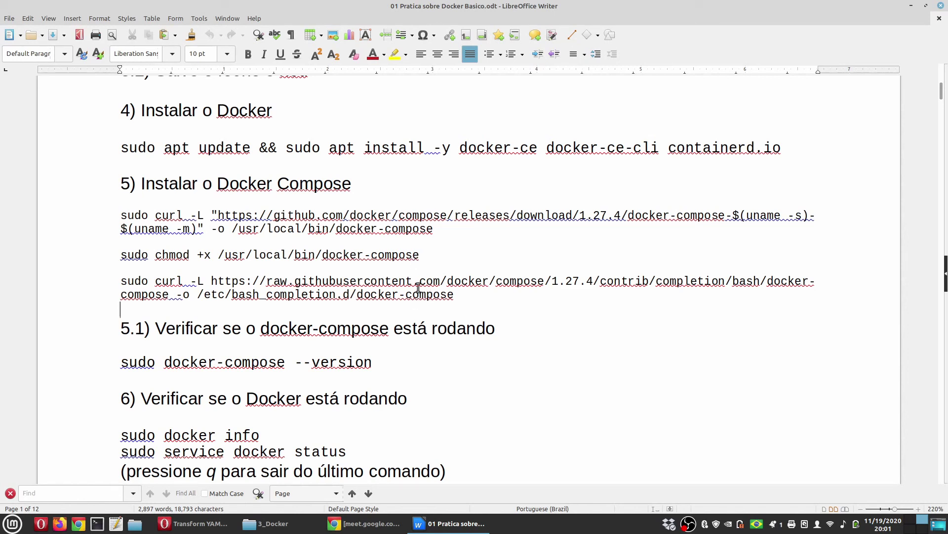
Step: Relist the docker_compose folder with ls and type sudo docker-compose up -d without running it
key(ctrl+alt+Right)
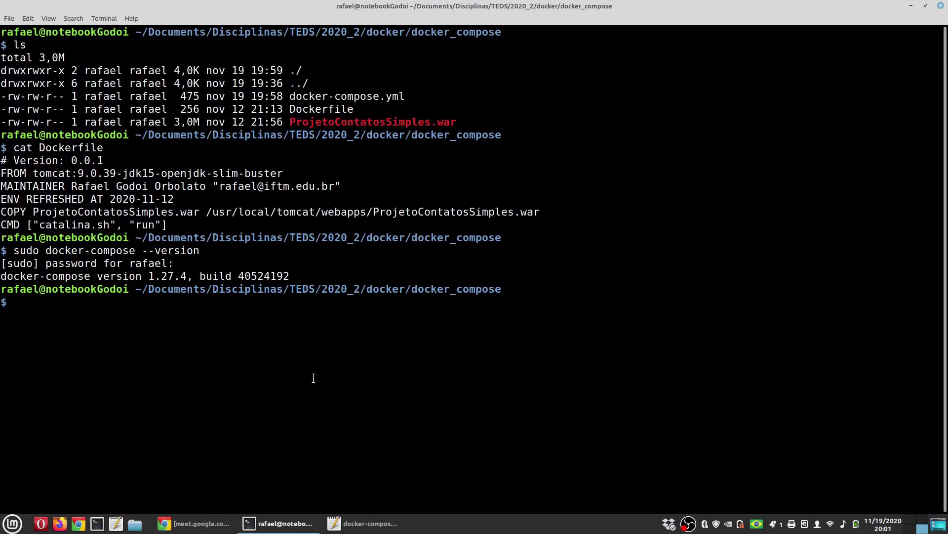
text(sudo)
key(BackSpace)
key(BackSpace)
key(BackSpace)
key(BackSpace)
text(ls)
key(Return)
text(su)
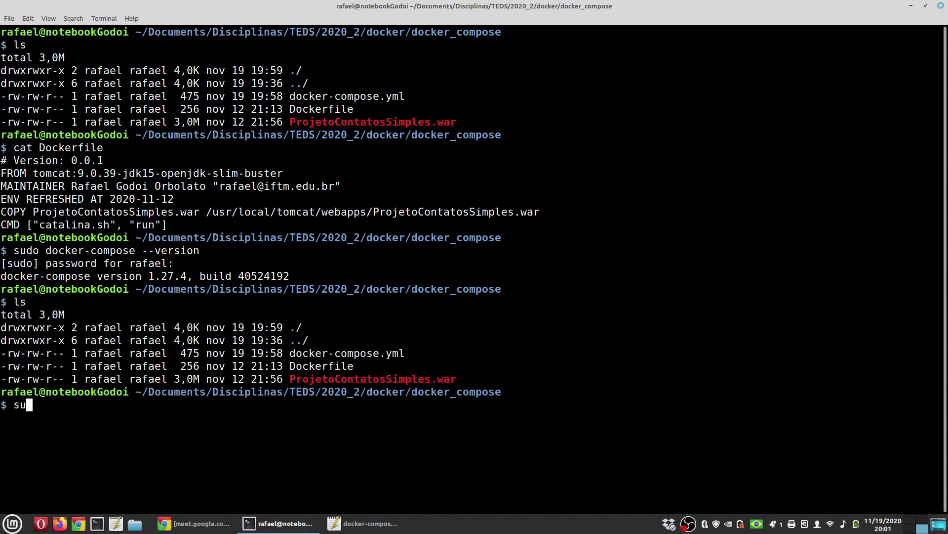
text(do docker-com)
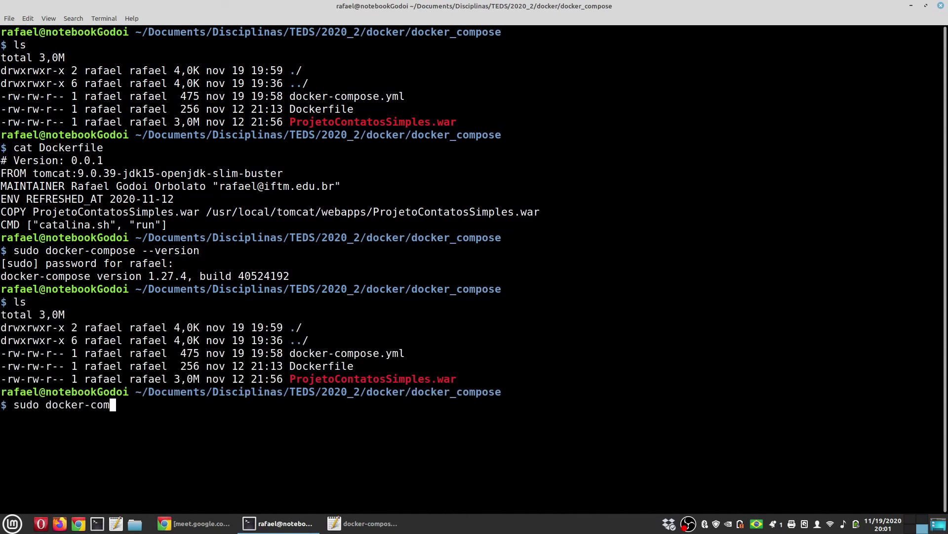
text(pose up -d)
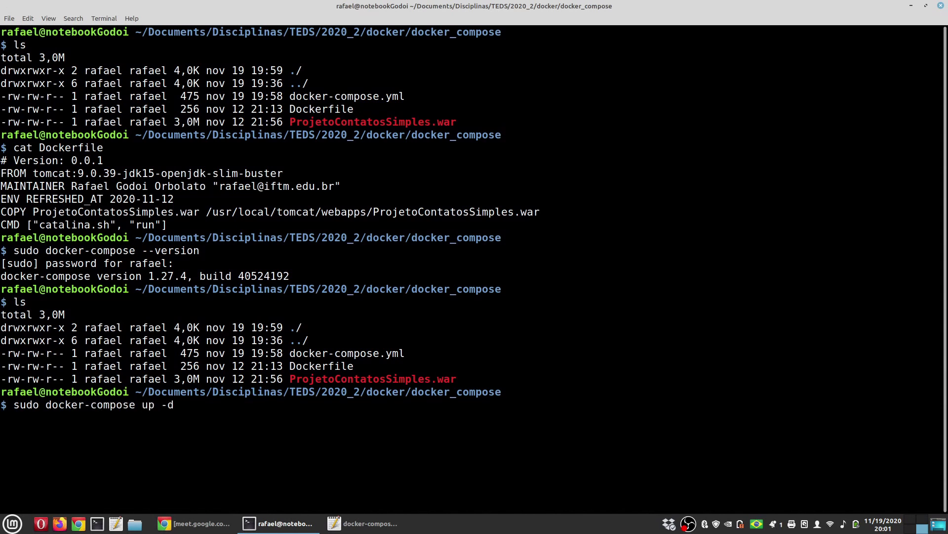
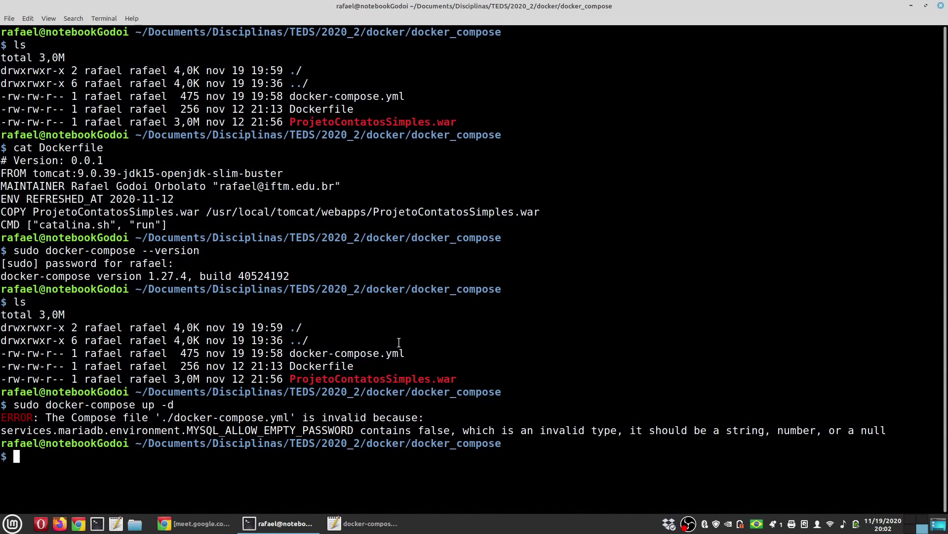
Step: Wrap MYSQL_ALLOW_EMPTY_PASSWORD's no value in double quotes in docker-compose.yml and save
click(365, 523)
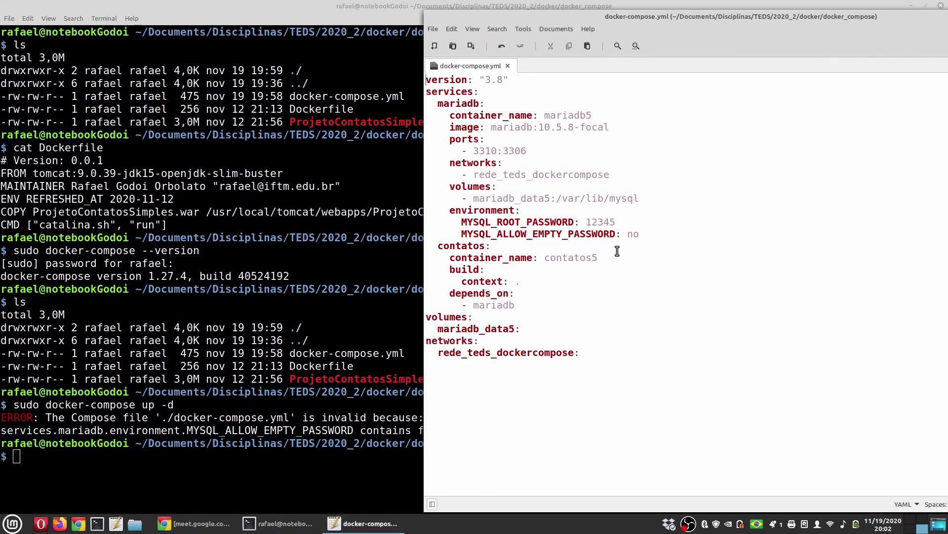
double_click(633, 234)
drag(565, 17, 946, 124)
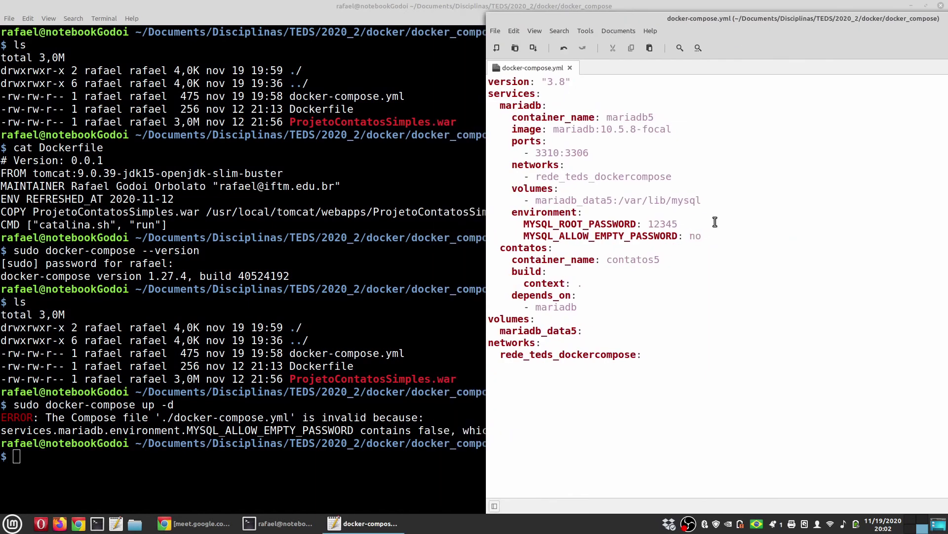
text(")
key(End)
text(")
key(ctrl+s)
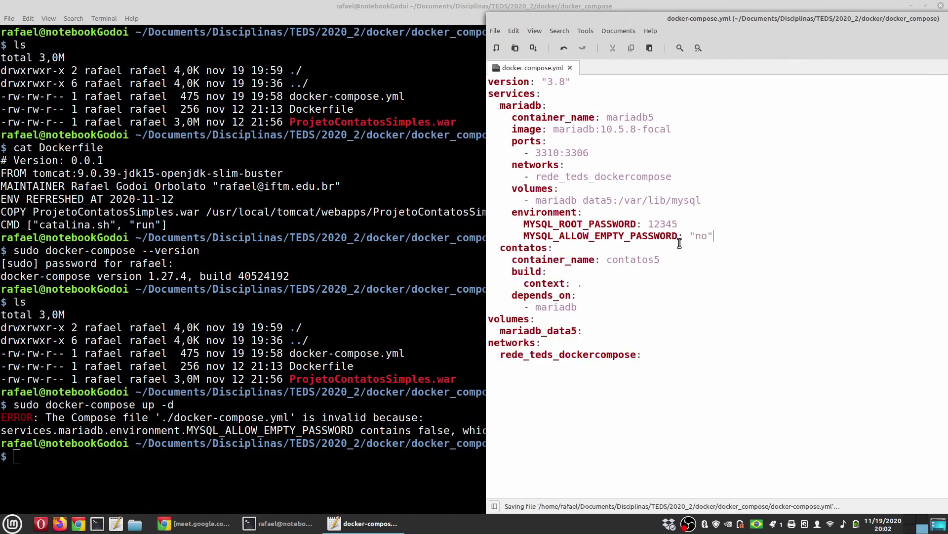
Step: Rerun sudo docker-compose up -d in the terminal
click(444, 307)
key(Up)
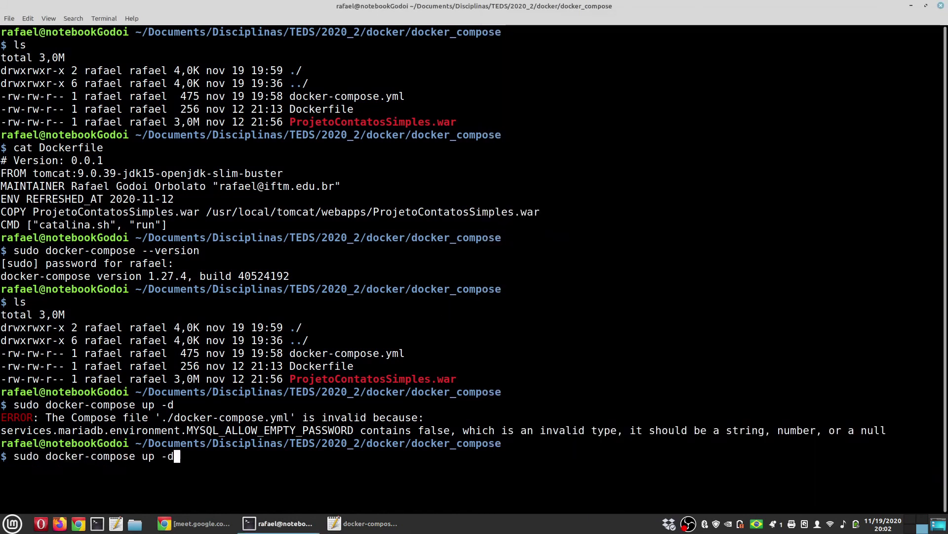
key(Return)
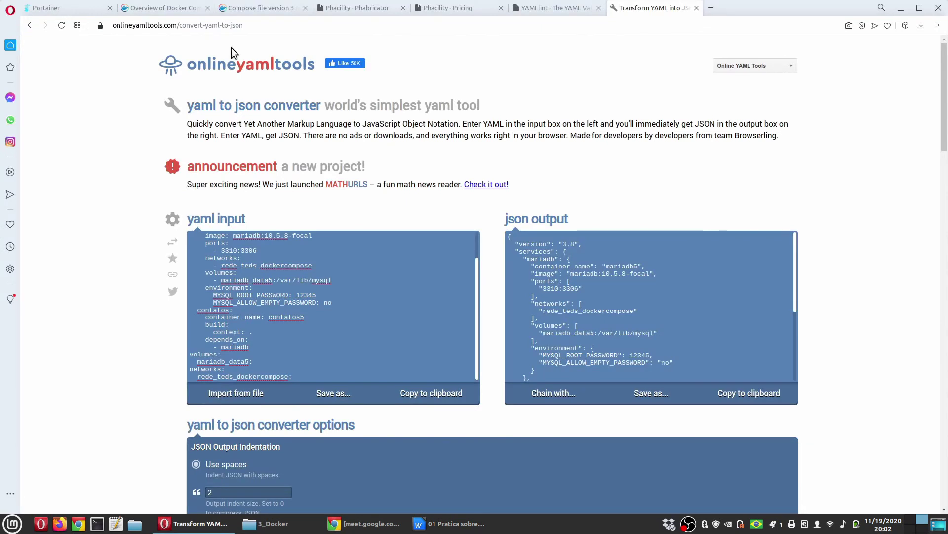
Step: Check that contatos5 and mariadb5 run in Portainer's Containers, try localhost:3310, then bring up the 3_Docker folder
click(82, 8)
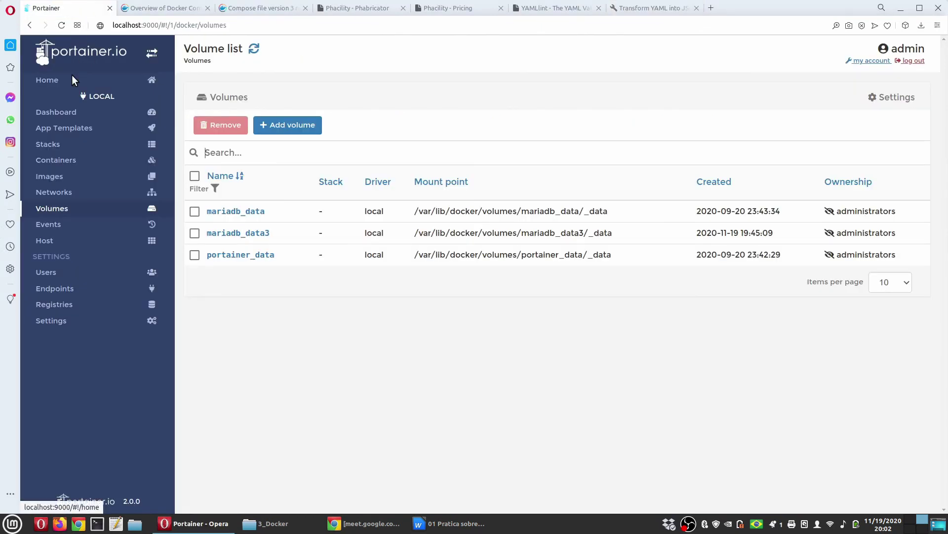
click(99, 160)
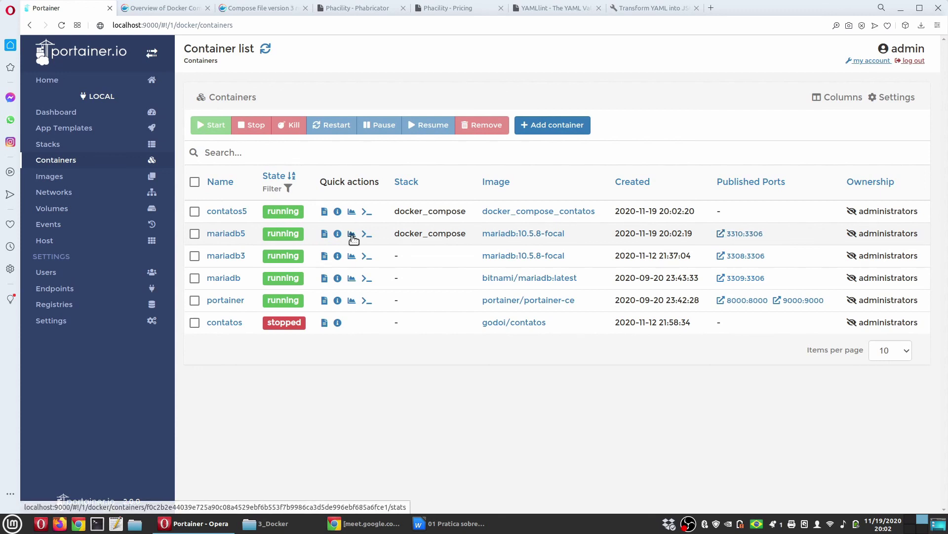
click(711, 9)
text(lo)
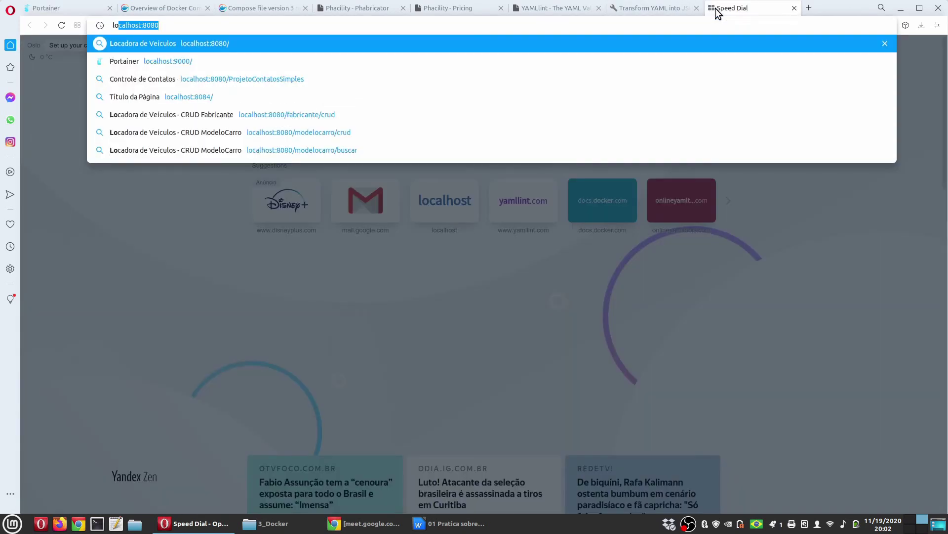
text(calhost:3310)
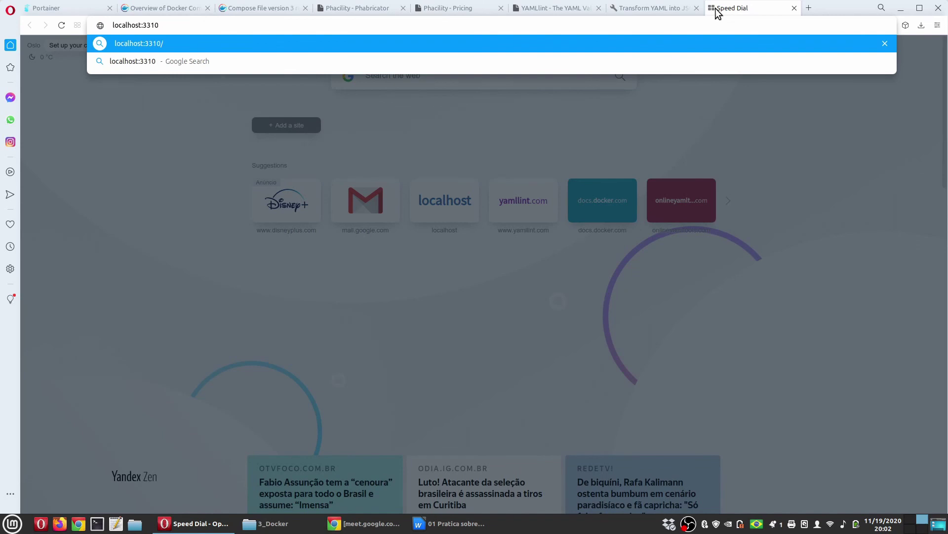
click(66, 8)
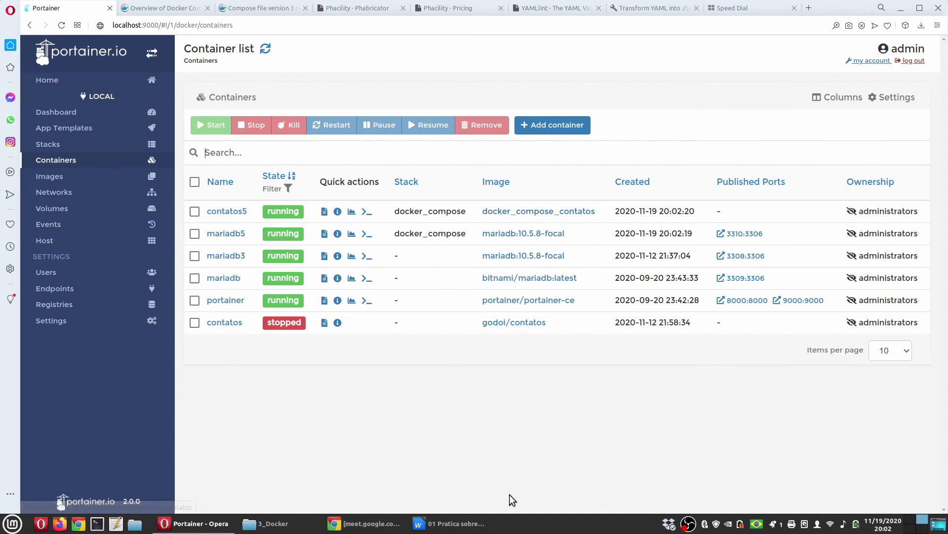
click(311, 523)
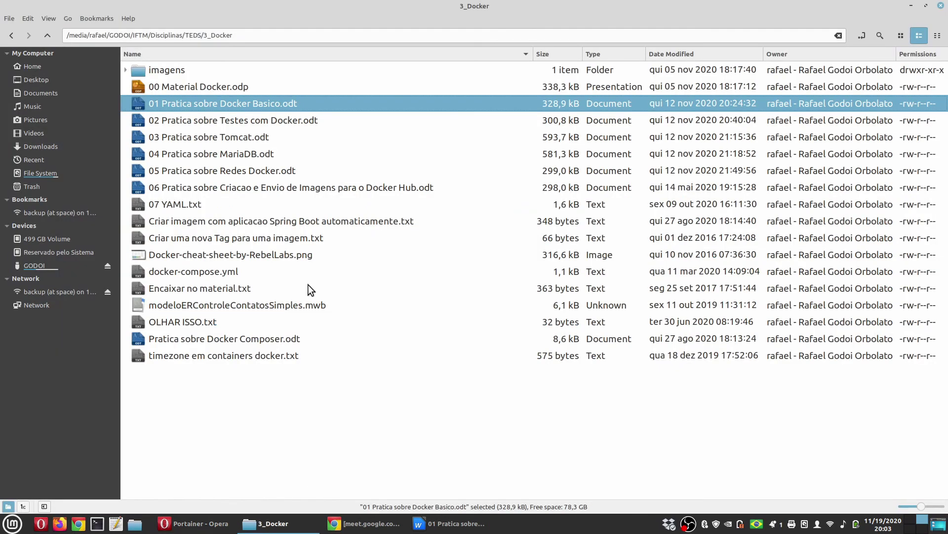
Step: Open 03 Pratica sobre Tomcat.odt and select the -p 8080:8080 mapping in its docker run command
click(245, 137)
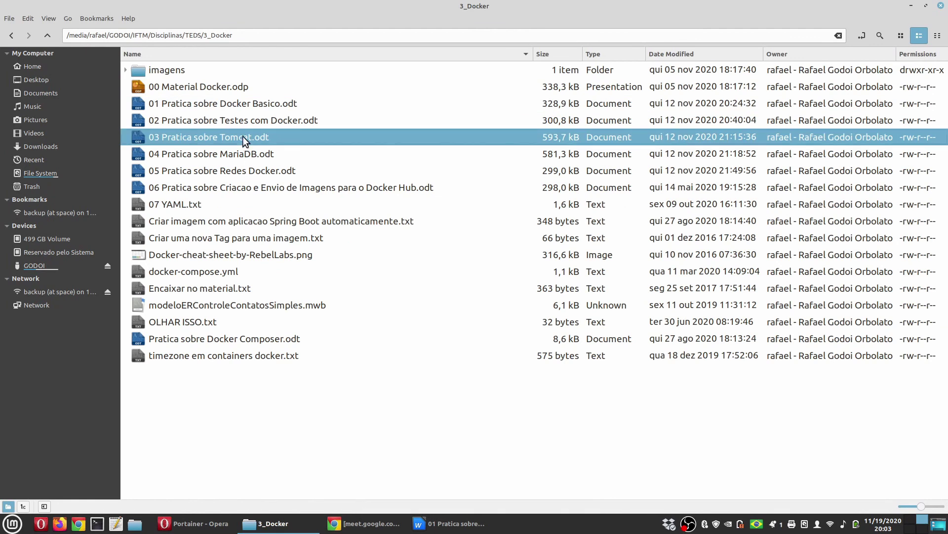
double_click(242, 136)
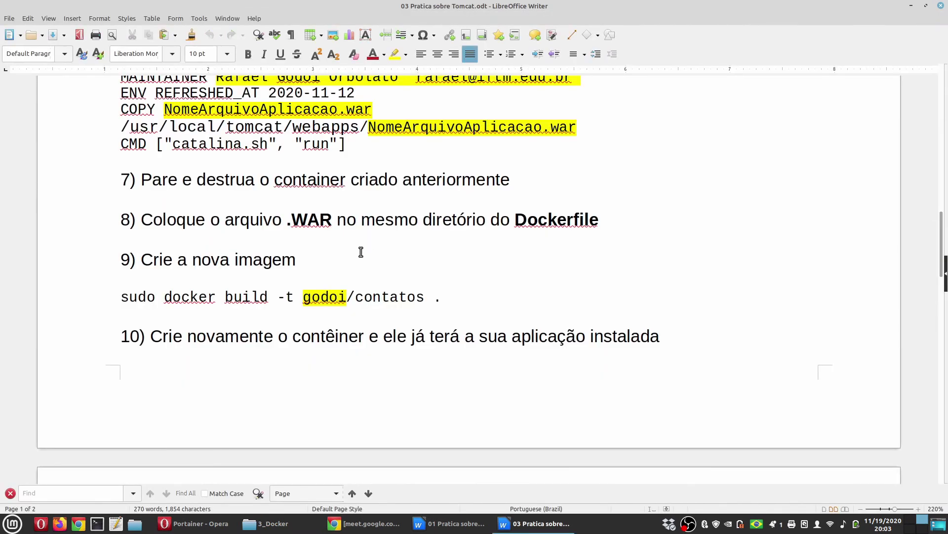
scroll(356, 253, up, 3)
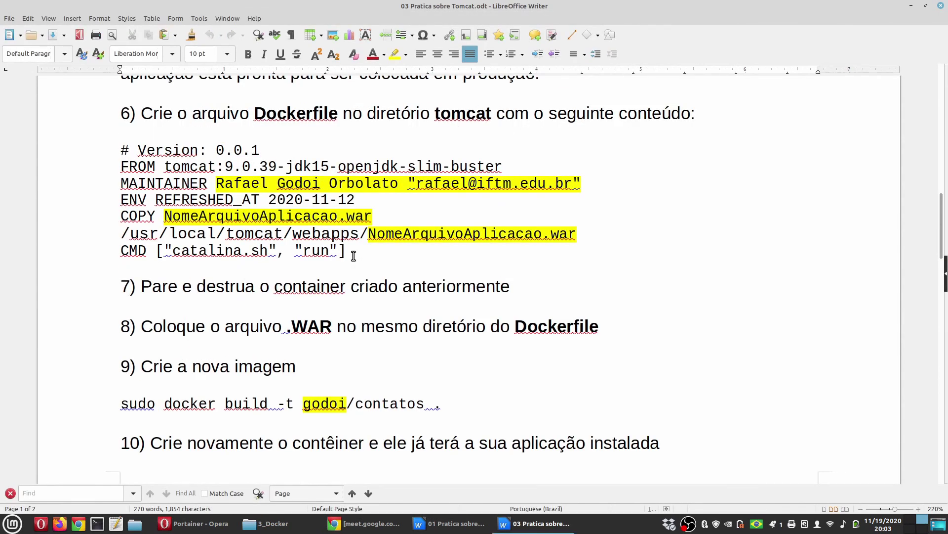
scroll(356, 257, down, 12)
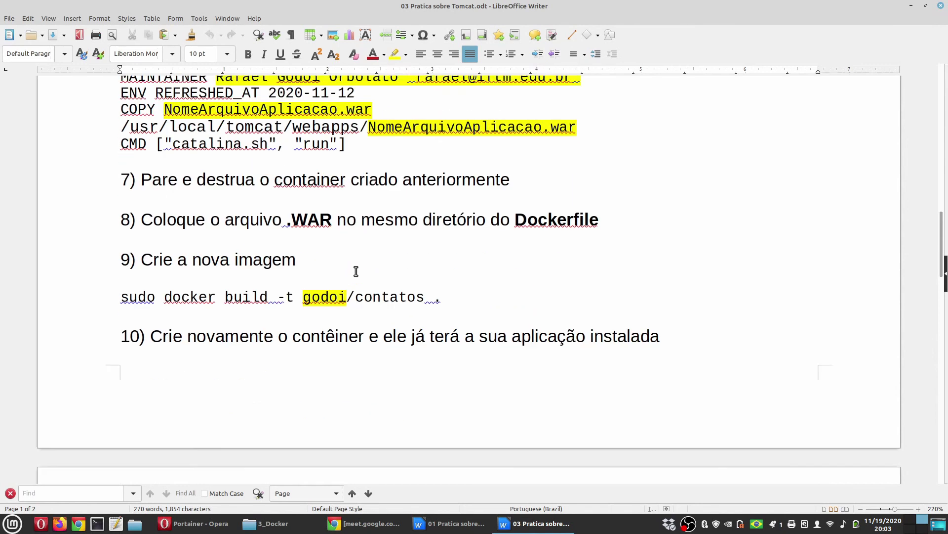
click(341, 199)
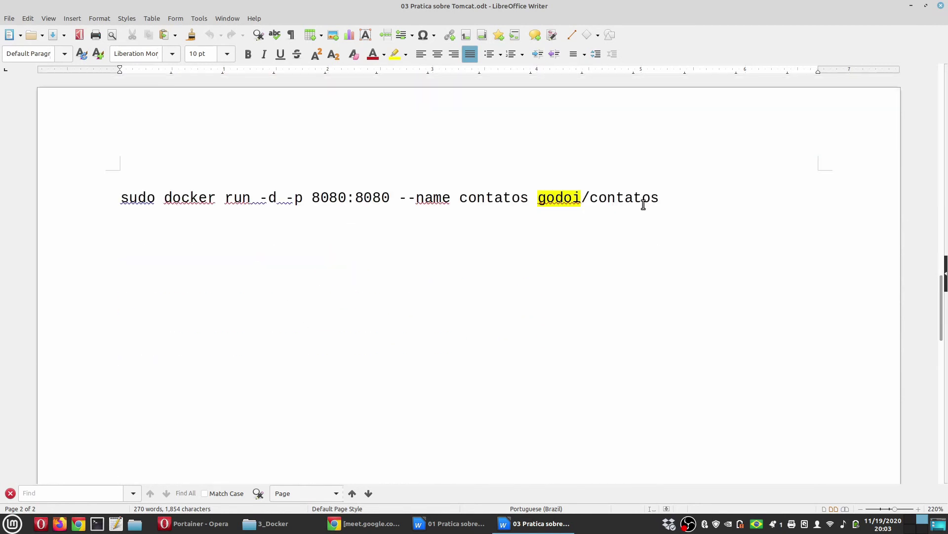
drag(287, 198, 391, 199)
key(ctrl+c)
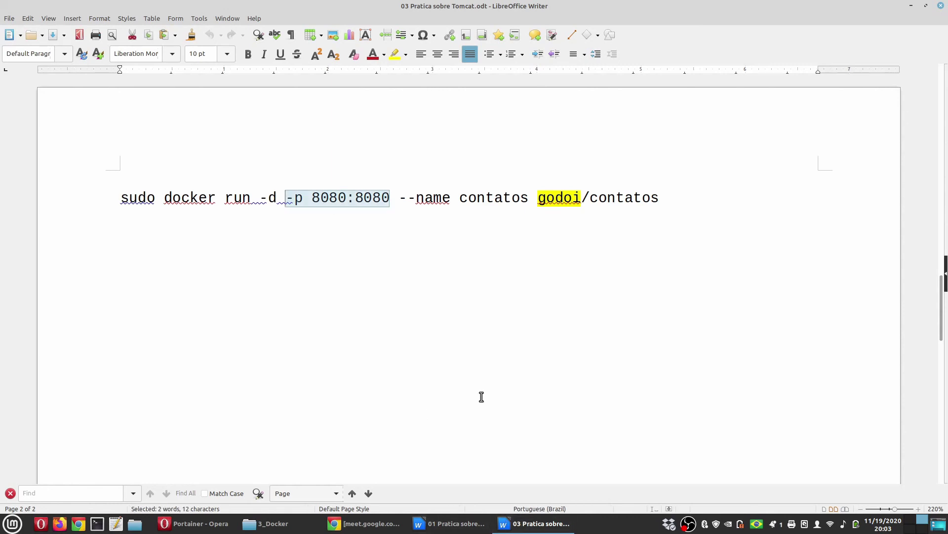
key(ctrl+alt+Right)
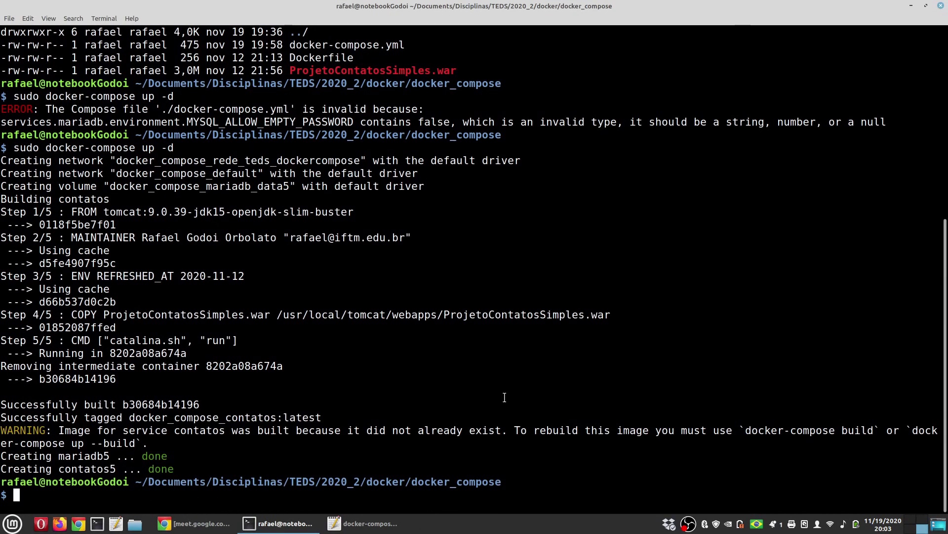
Step: Run sudo docker-compose down, removing contatos5, mariadb5 and their networks, and highlight the removal output
key(Up)
key(Left)
key(Left)
key(Left)
key(Left)
key(Left)
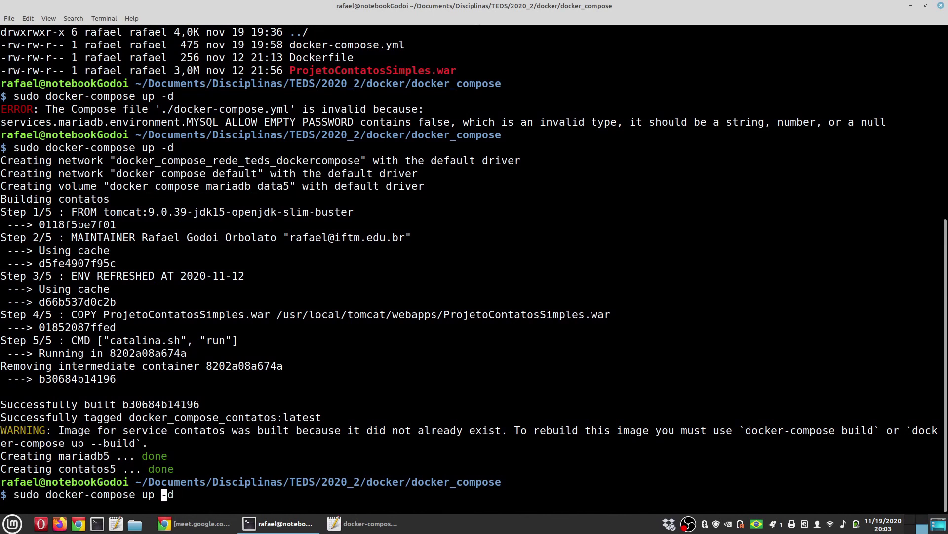
key(Delete)
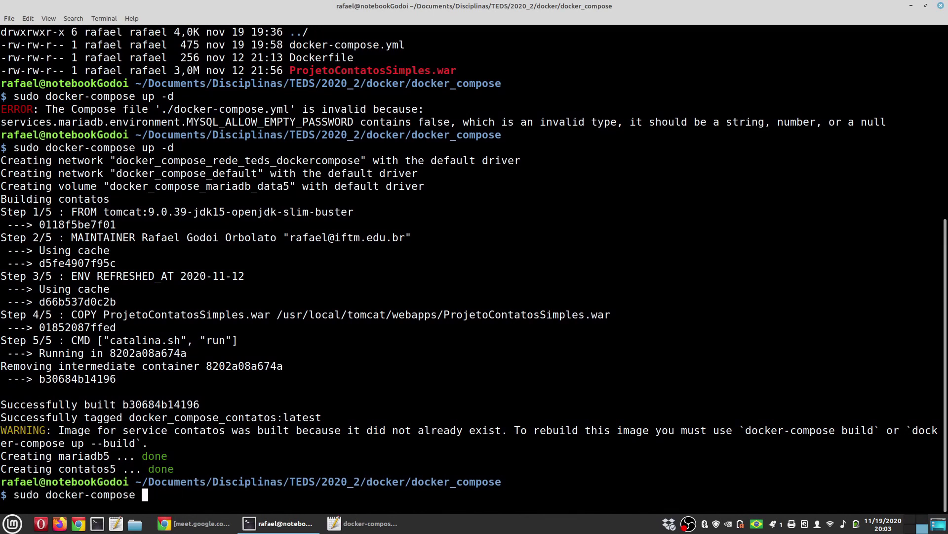
text(down)
key(Return)
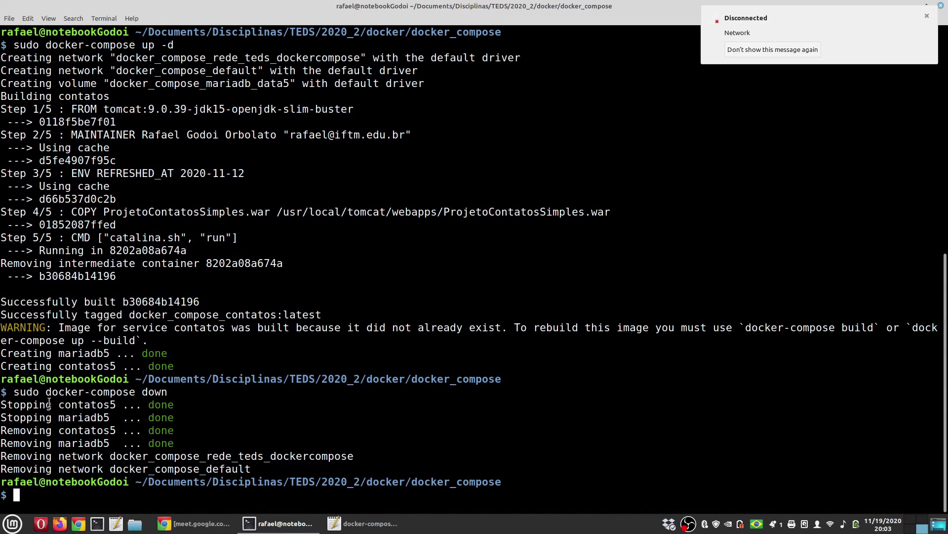
triple_click(169, 442)
drag(169, 443, 284, 428)
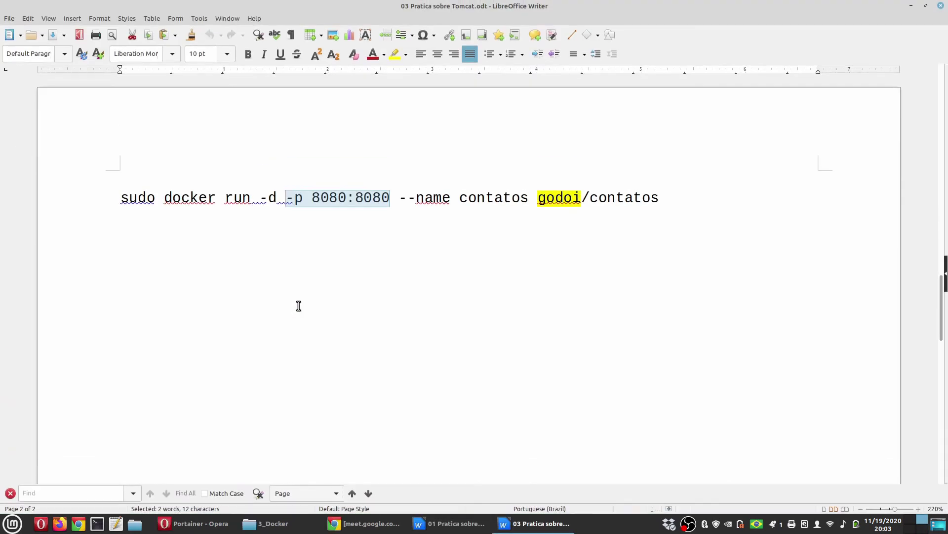
click(195, 523)
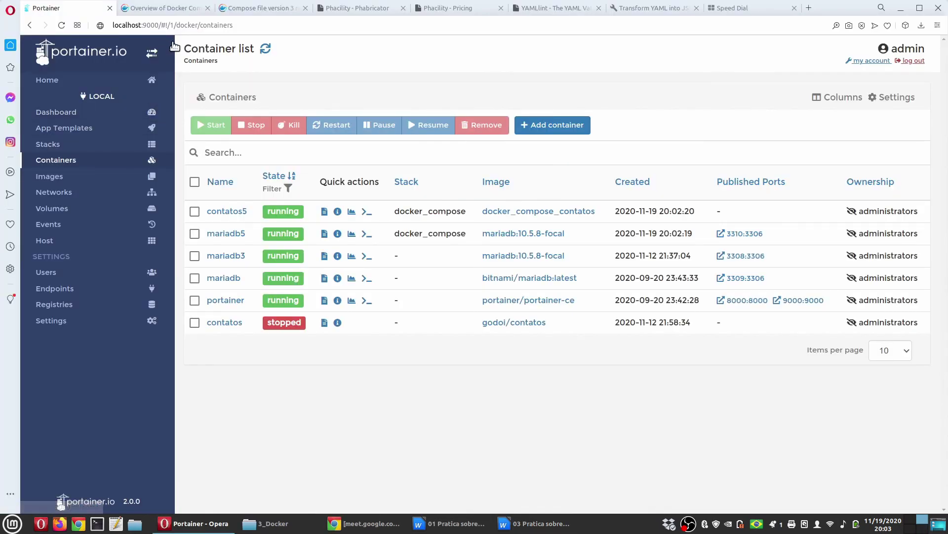
Step: Refresh the container list, then remove the docker_compose_mariadb_data5 volume under Volumes
click(265, 48)
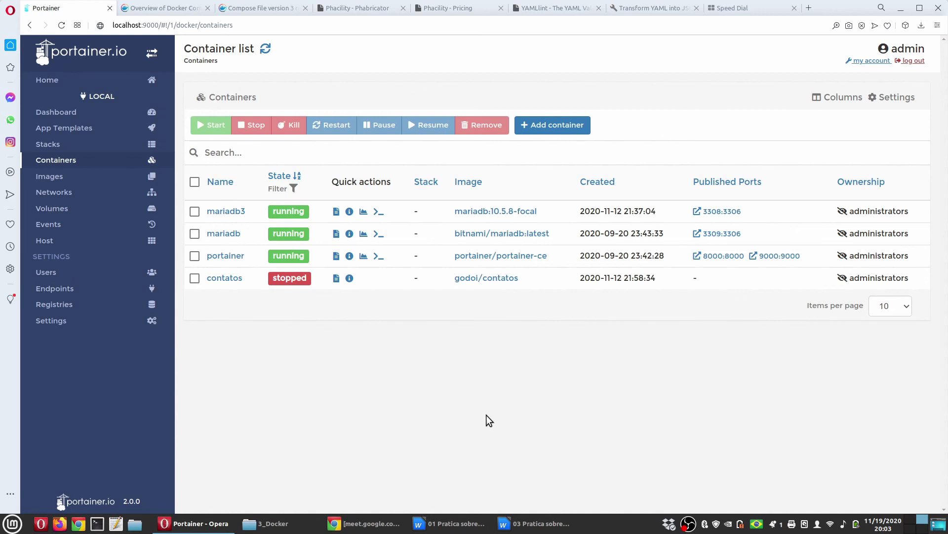
click(54, 208)
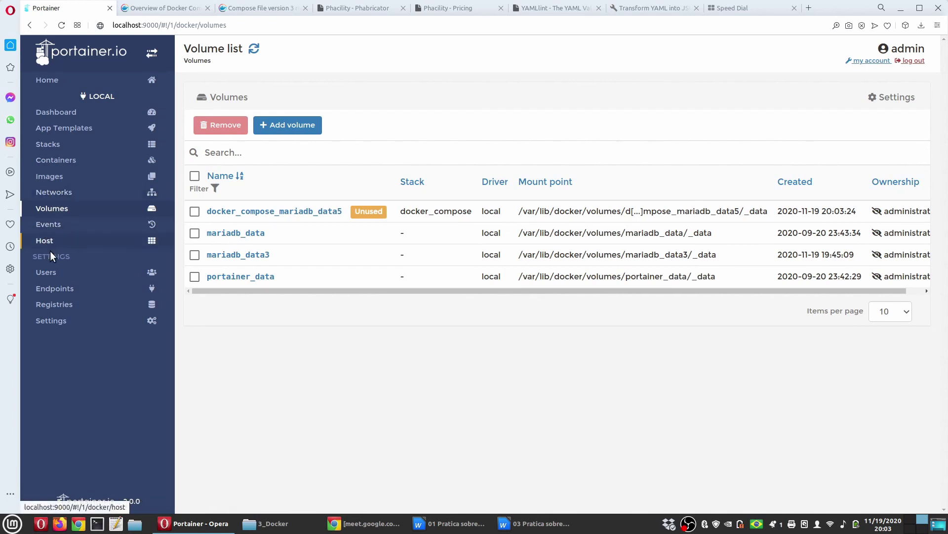
click(53, 193)
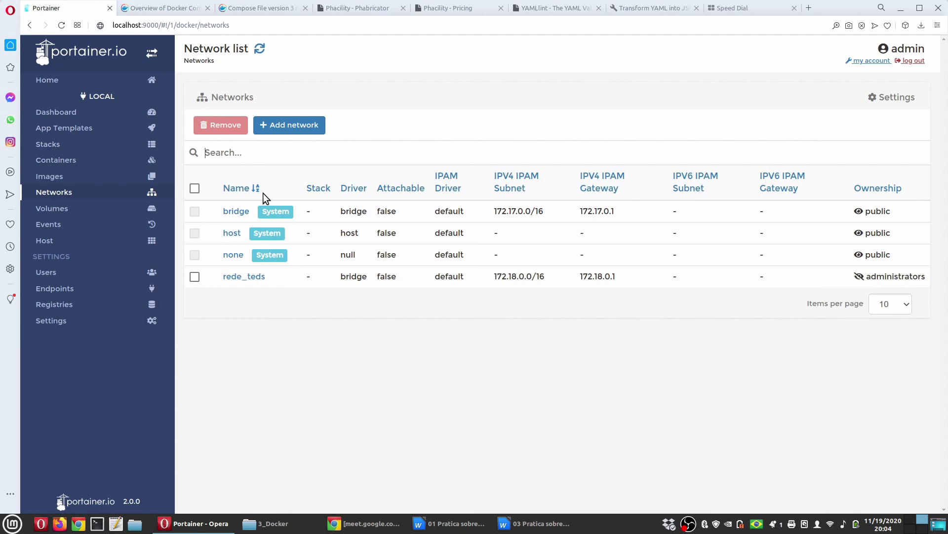
click(60, 209)
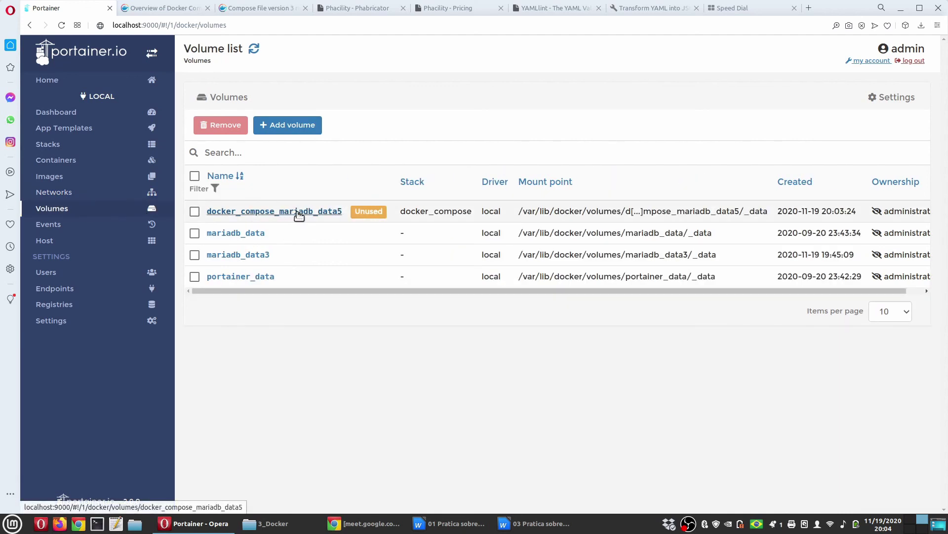
click(196, 211)
click(222, 129)
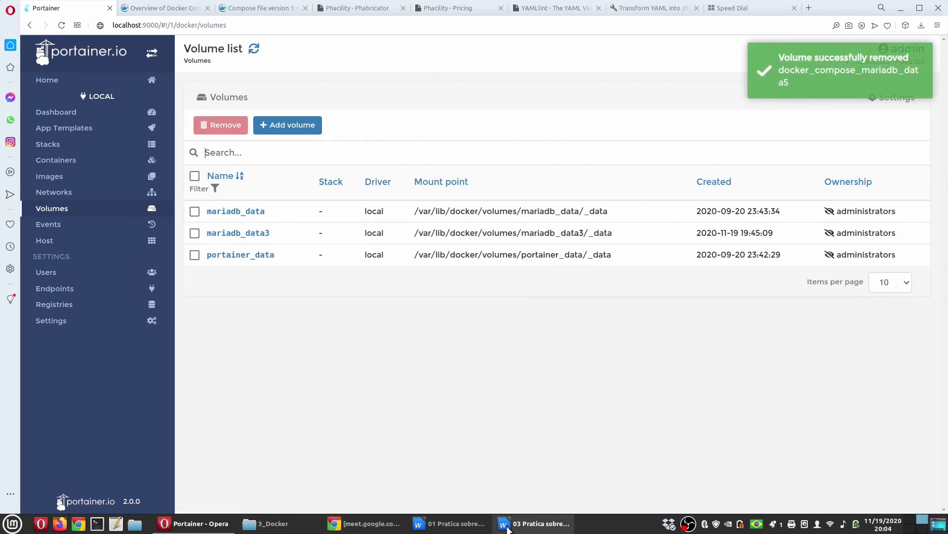
key(ctrl+alt+Right)
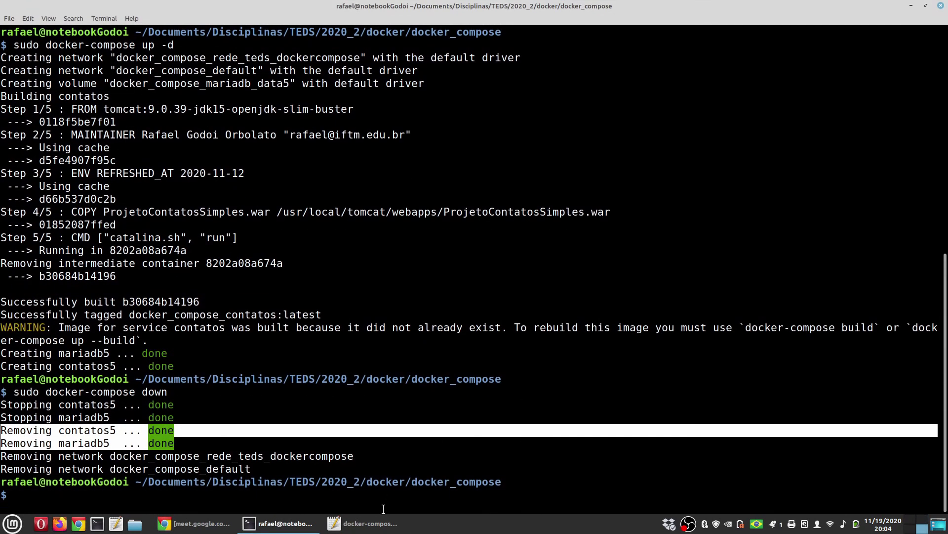
Step: Add a ports: entry '- 8080:8080' under the contatos service in docker-compose.yml and save
key(alt+Tab)
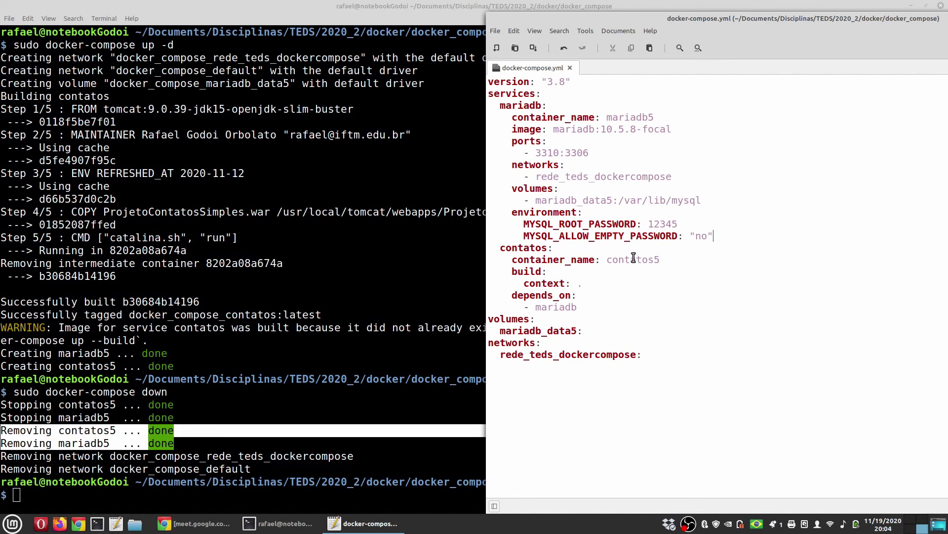
click(579, 306)
key(Return)
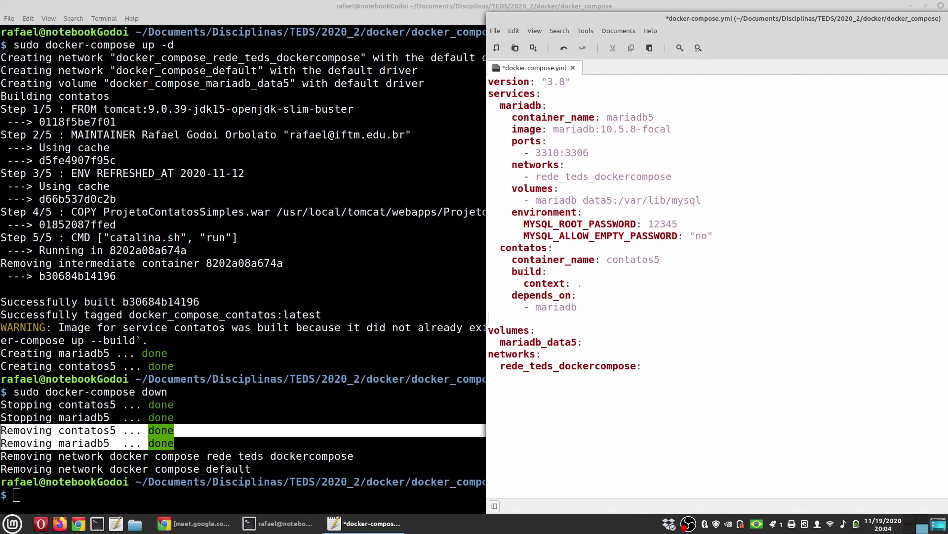
key(ctrl+v)
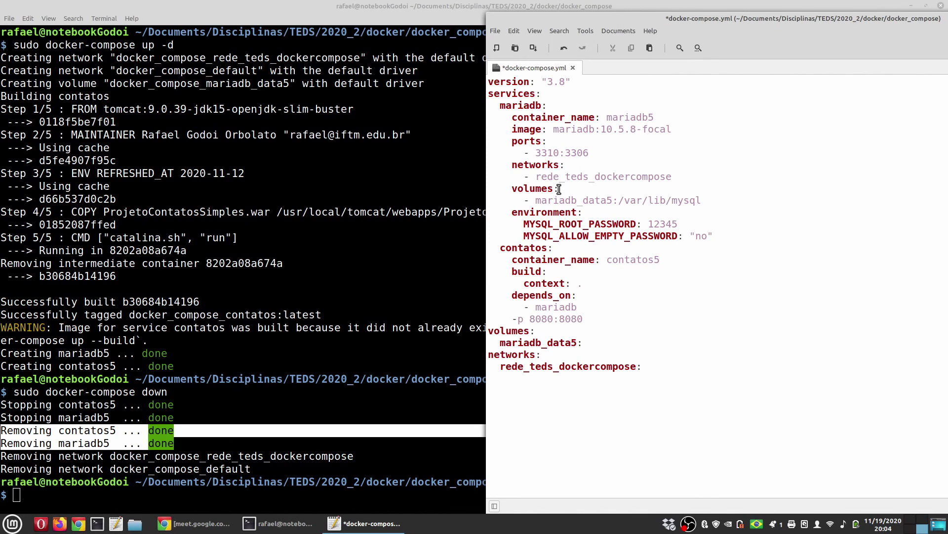
drag(512, 141, 548, 141)
key(ctrl+c)
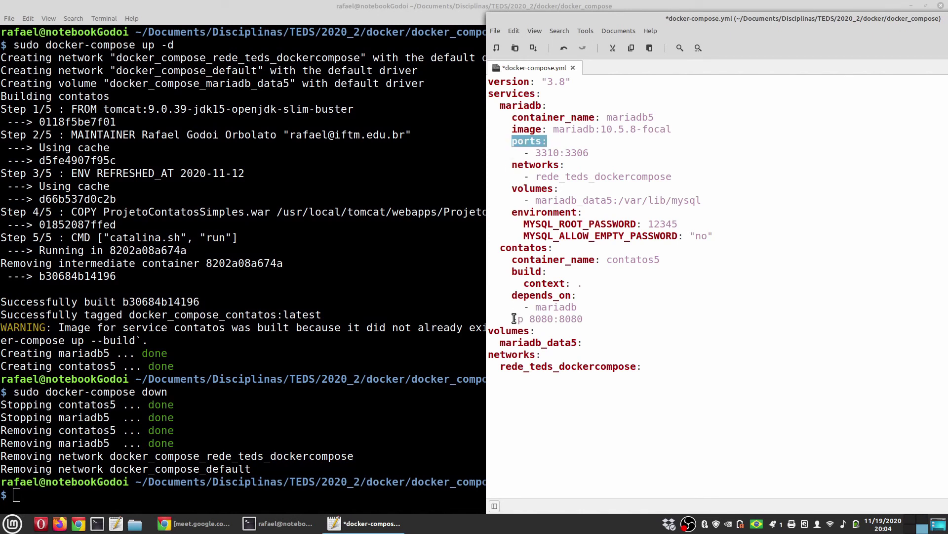
click(513, 318)
key(ctrl+v)
key(Return)
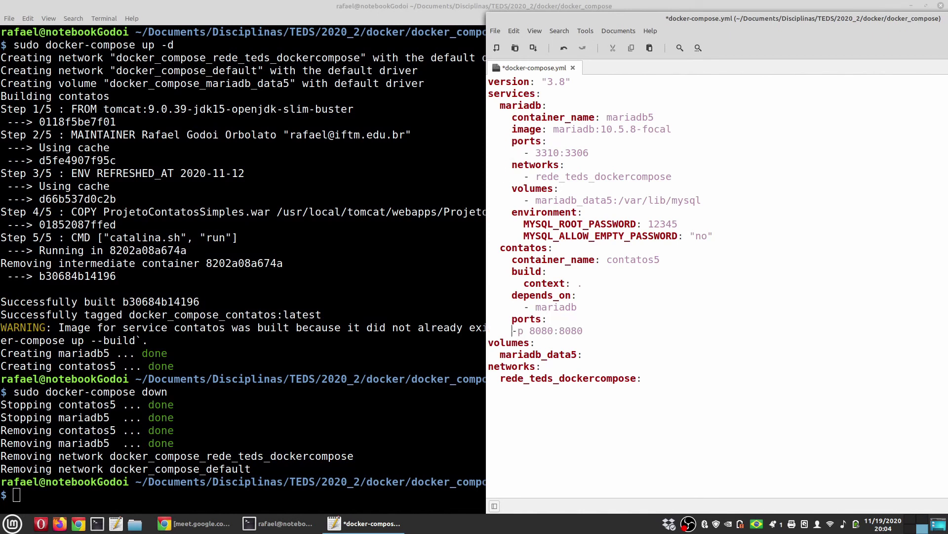
key(Right)
key(Delete)
key(ctrl+s)
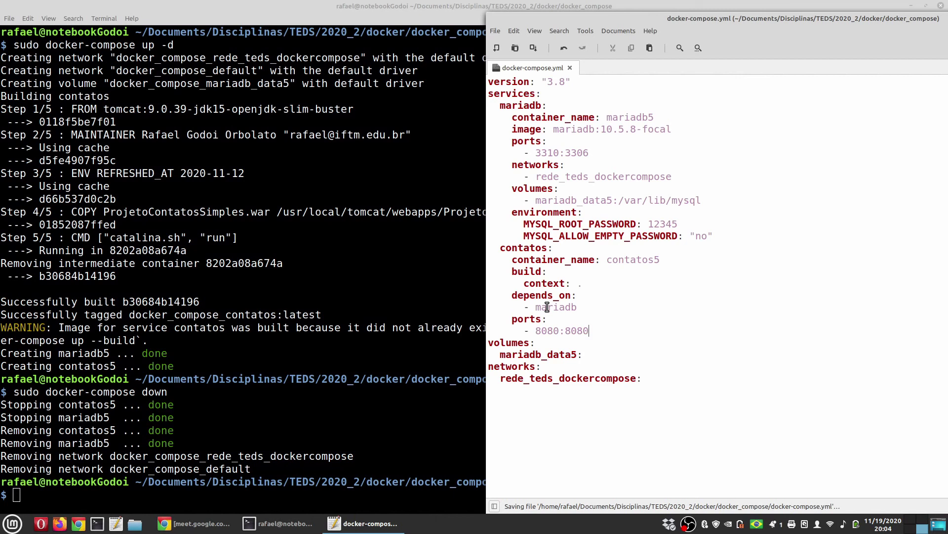
Step: Rerun sudo docker-compose up -d to recreate mariadb5 and contatos5
key(alt+Tab)
key(Up)
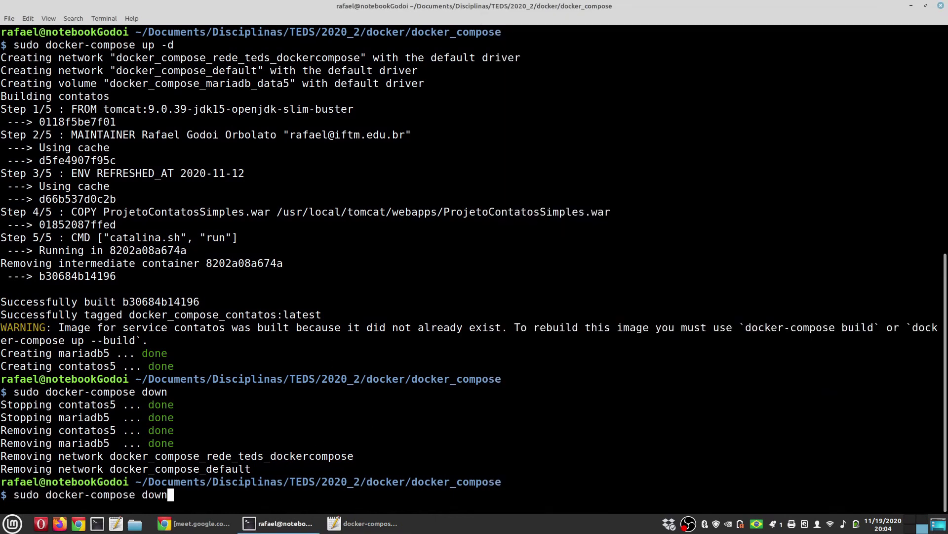
key(Up)
key(Return)
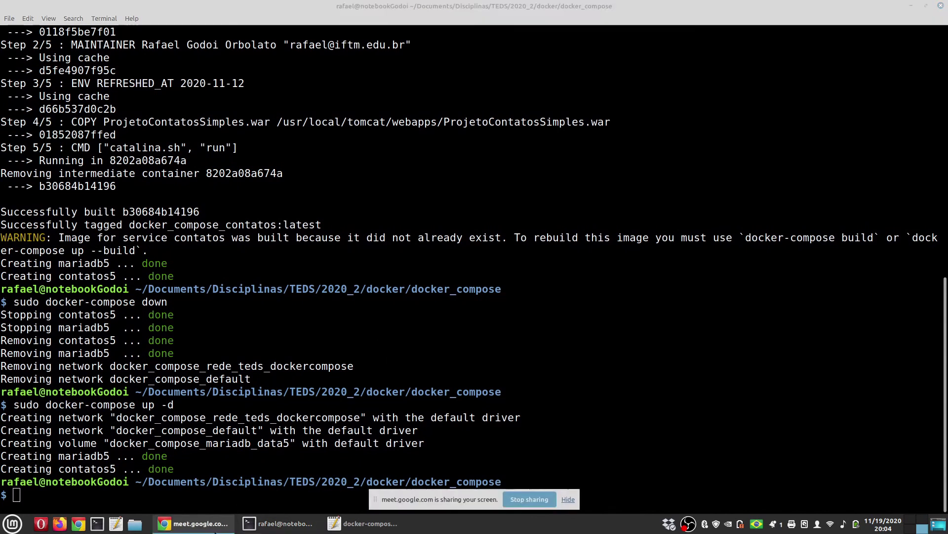
Step: Confirm contatos5 runs with port 8080:8080 published, then clear the old port from the Speed Dial address
mouse_move(330, 531)
key(ctrl+alt+Right)
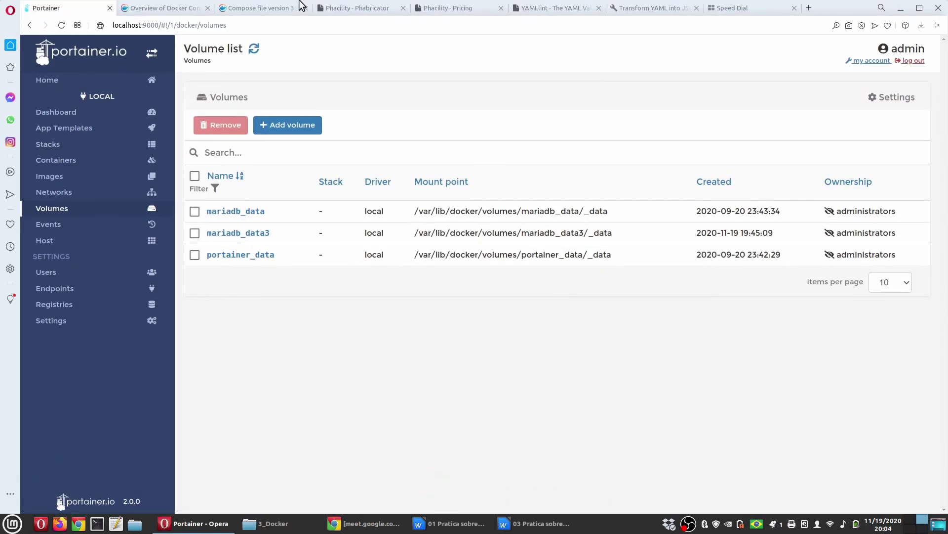
click(56, 159)
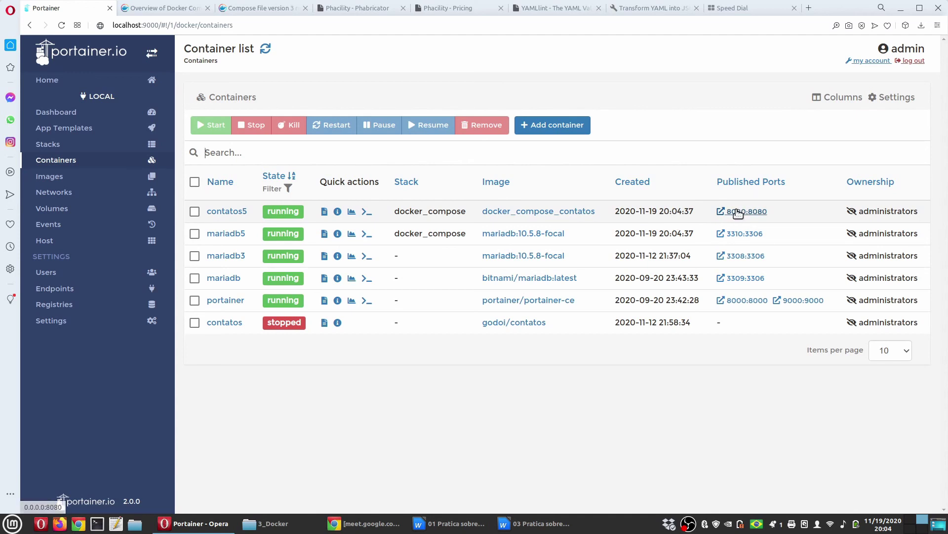
click(756, 9)
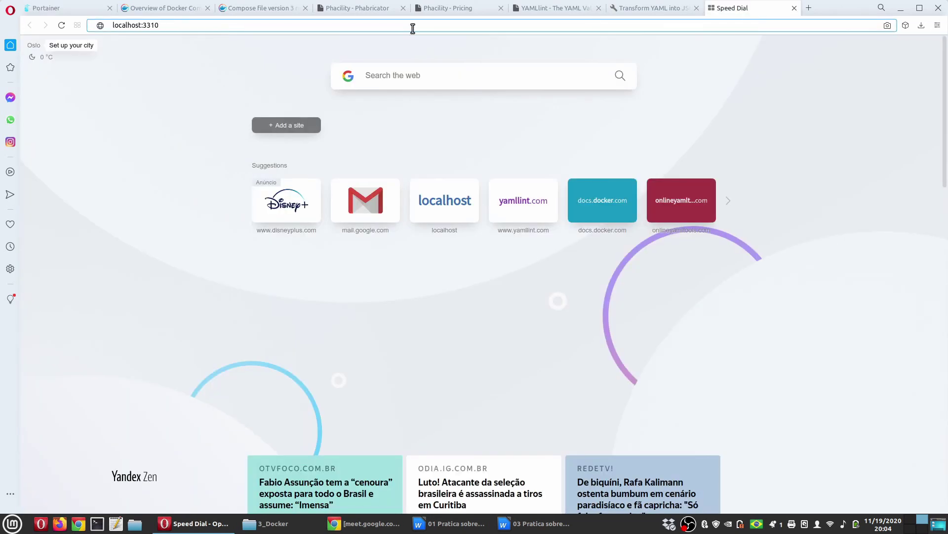
key(BackSpace)
key(BackSpace)
key(BackSpace)
key(BackSpace)
Step: Load the Controle de Contatos app at localhost:8080/ProjetoContatosSimples, then return to Portainer's container list
text(8080)
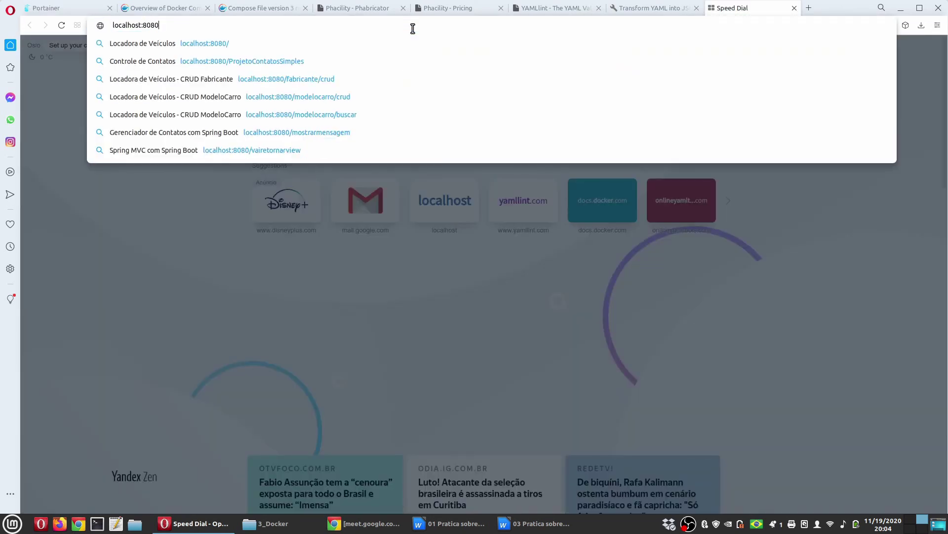
key(Return)
click(194, 24)
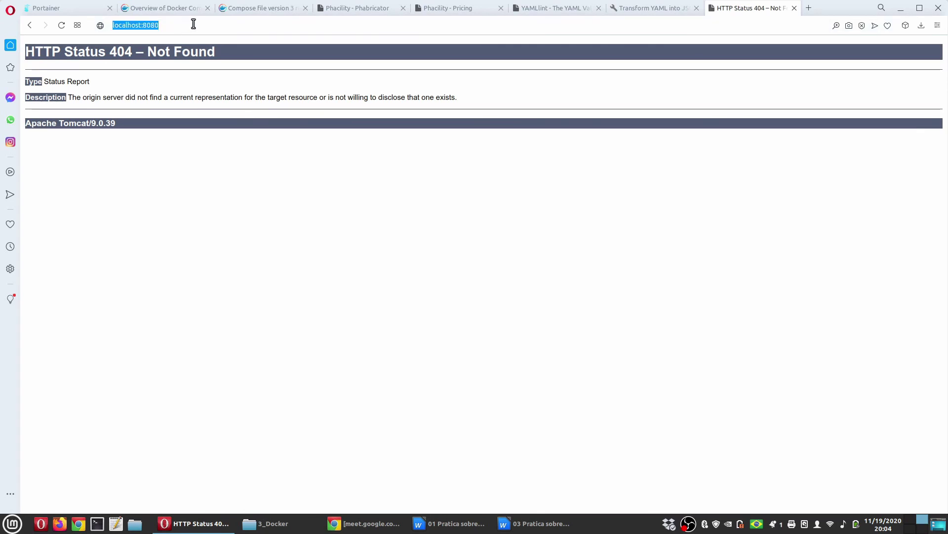
click(194, 25)
text(;)
text(ProjetoContatosSimples)
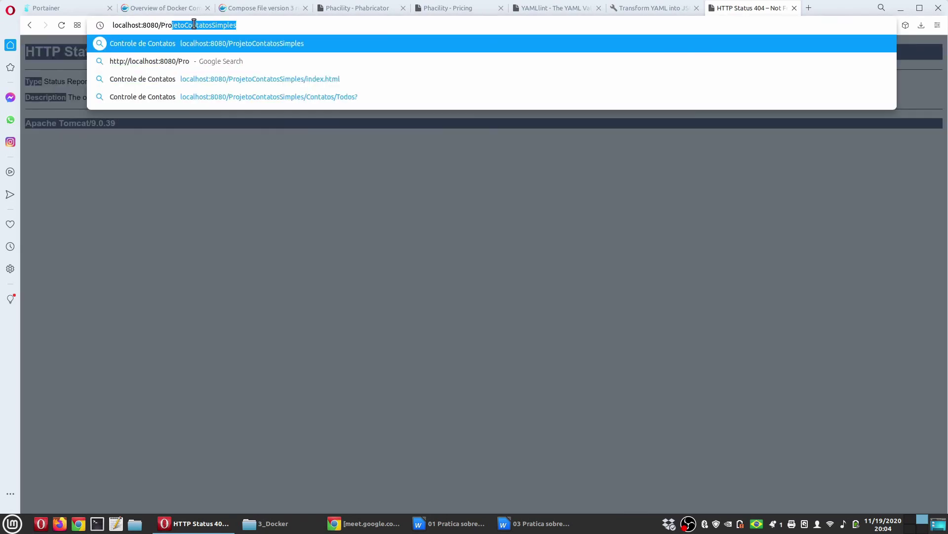
key(Return)
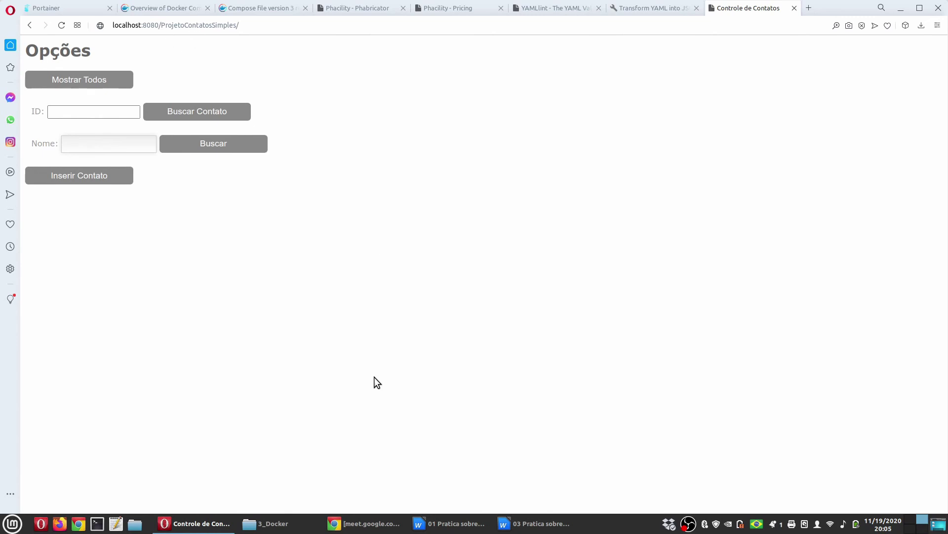
click(51, 7)
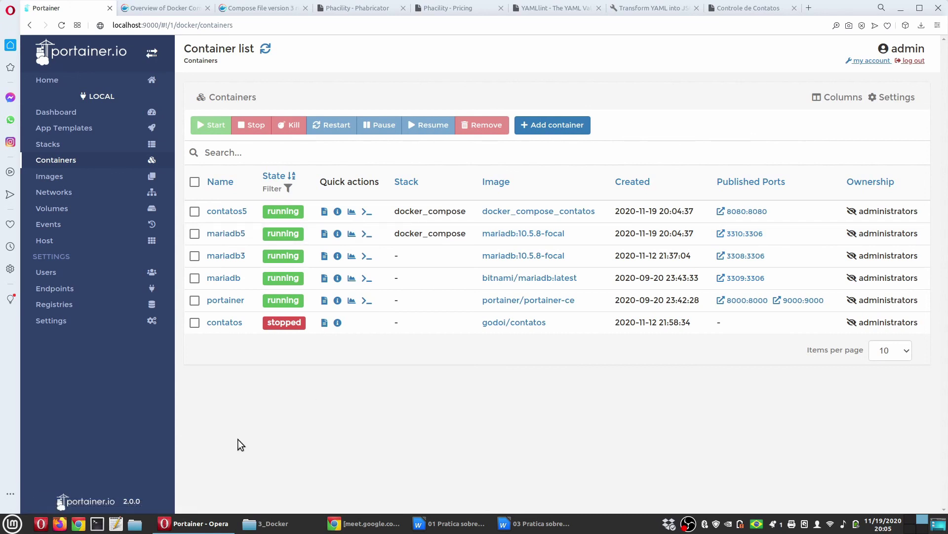
click(12, 523)
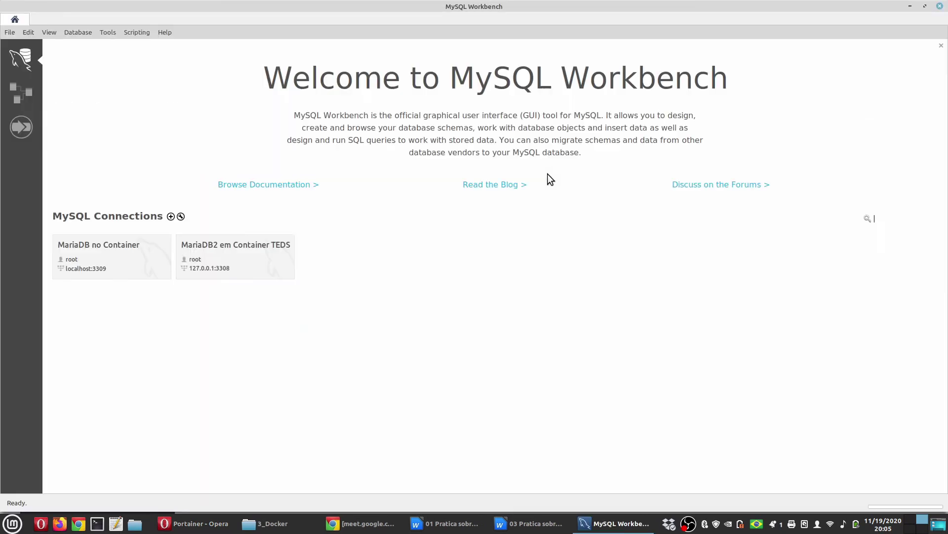
Step: Create a MySQL Workbench connection named 'MariaDB5 docker-compose' on port 3310
right_click(253, 261)
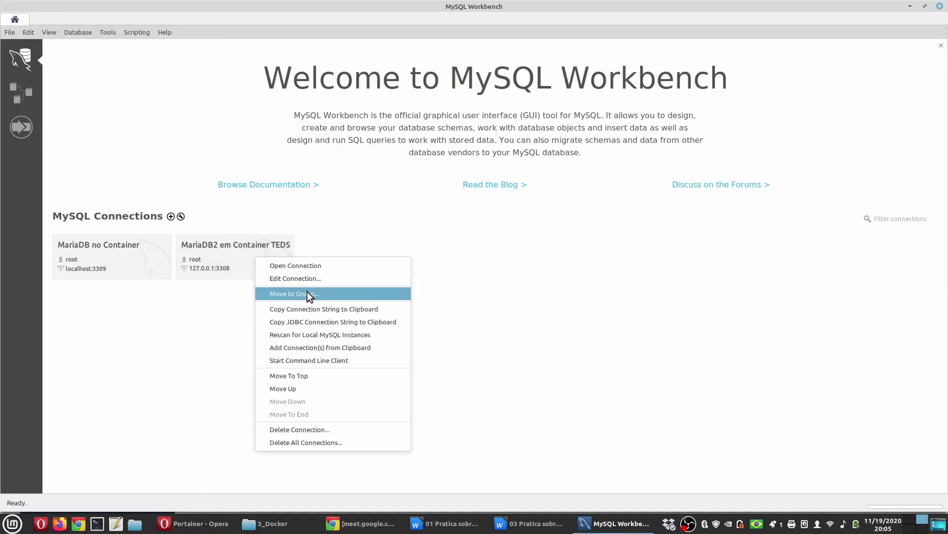
click(348, 226)
click(171, 216)
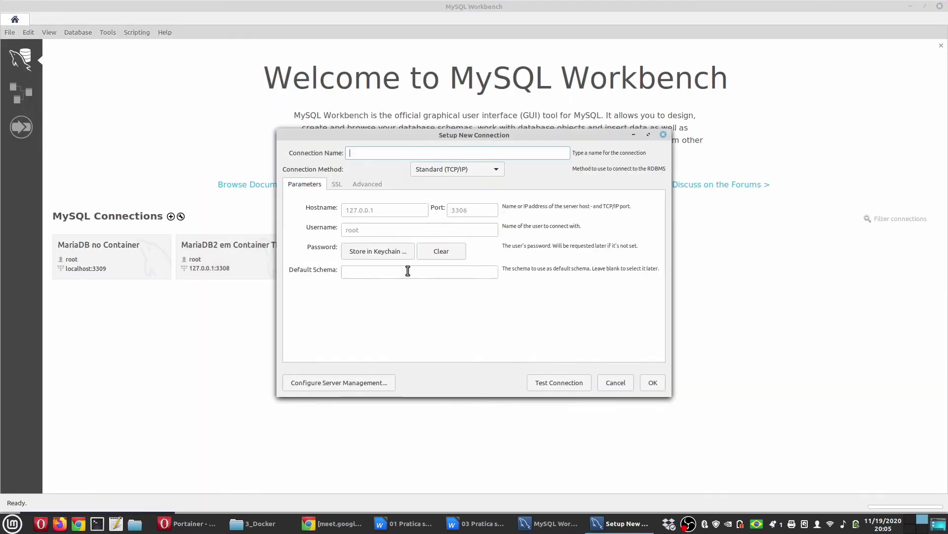
text(MariaDB5 Docker-compose)
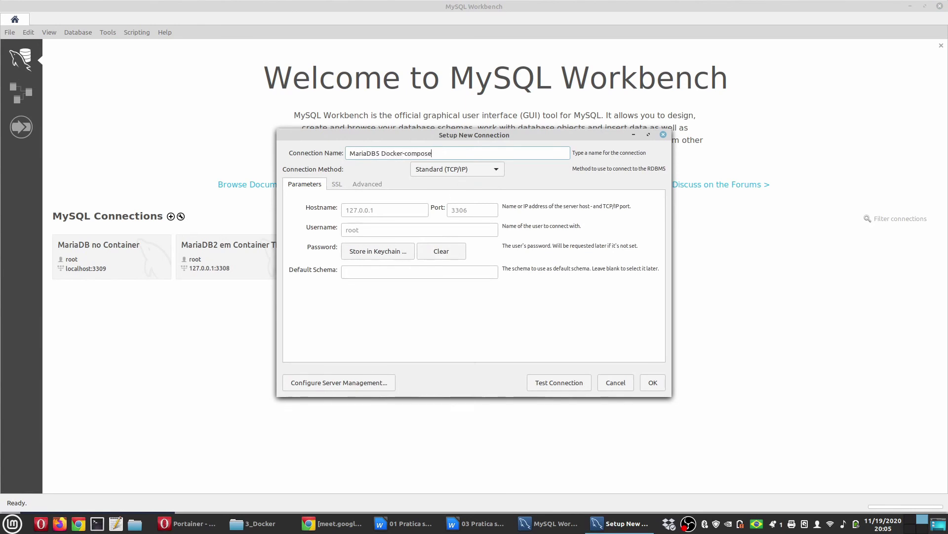
key(Left)
key(Delete)
text(d)
click(464, 210)
click(652, 382)
Step: Open the MariaDB5 docker-compose connection with the root password, check Server Status, then list all contacts
click(361, 262)
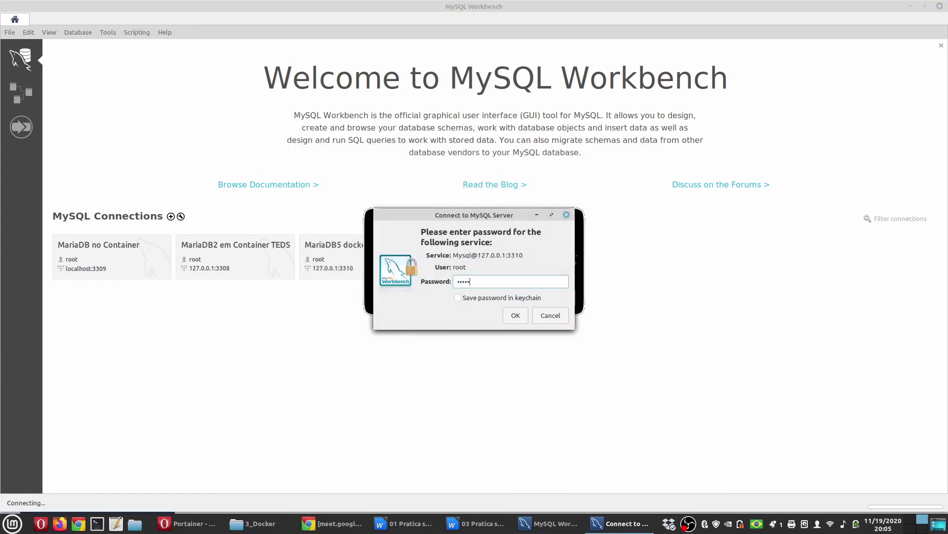
key(Return)
click(15, 66)
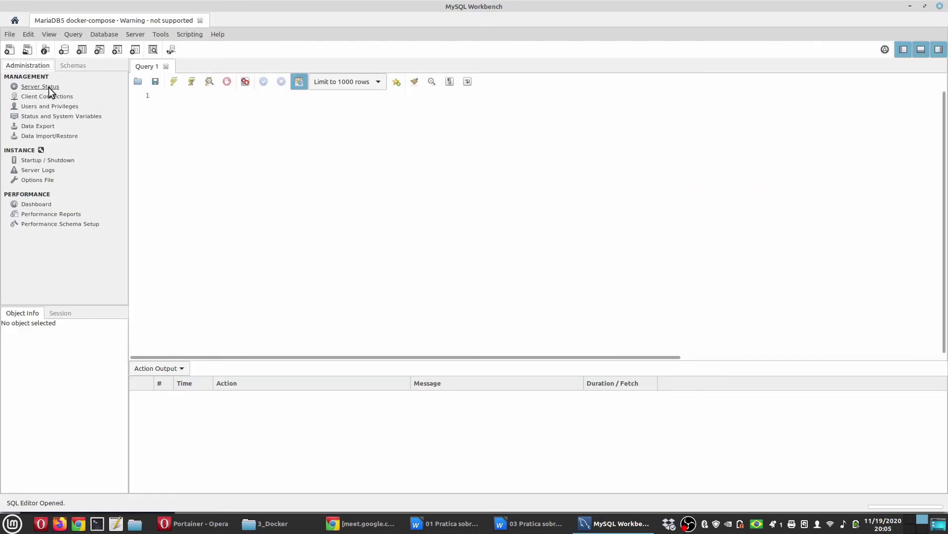
click(49, 88)
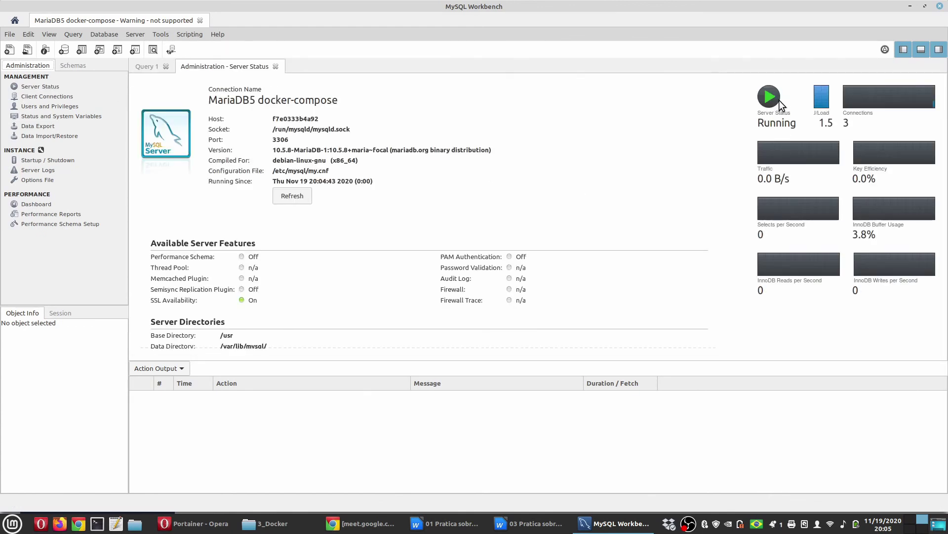
click(74, 64)
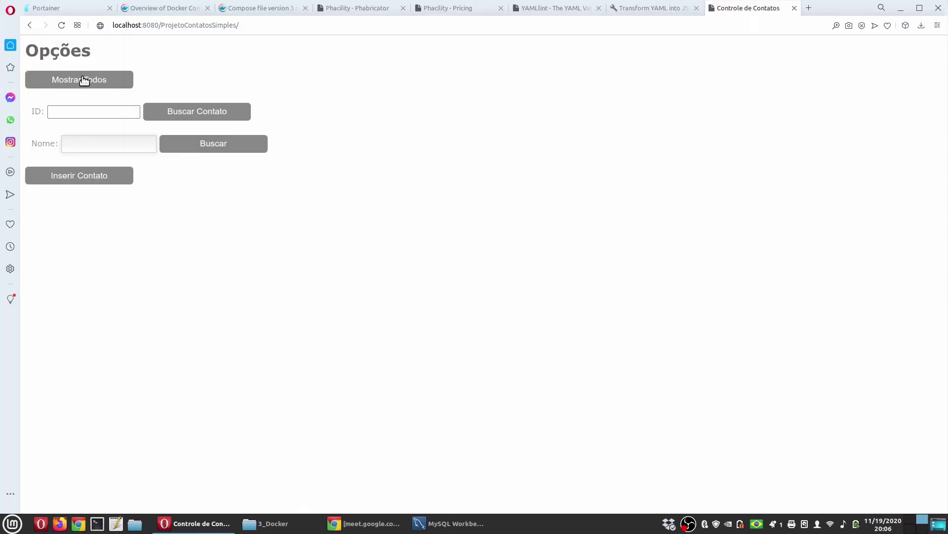
click(88, 79)
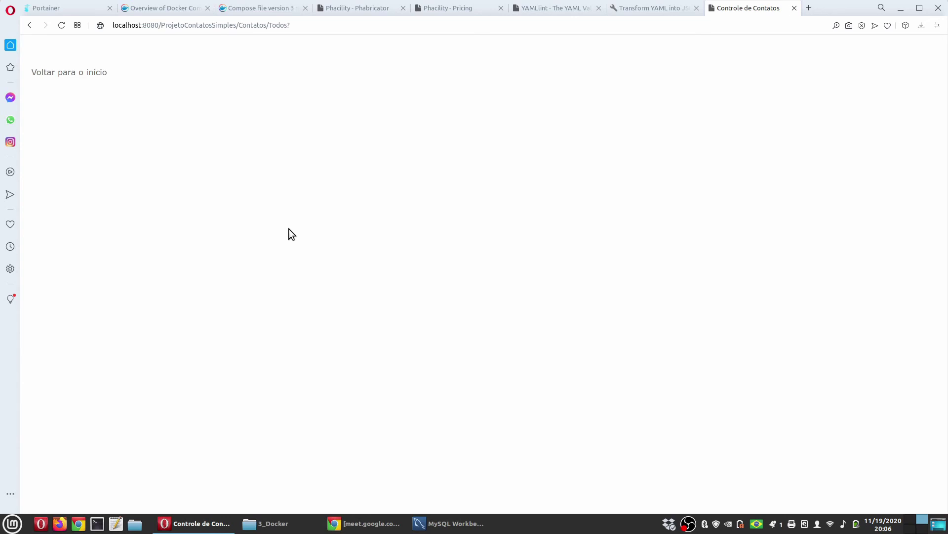
Step: Return Controle de Contatos to its Opções start page, glance at Workbench, then go back to Portainer
click(98, 73)
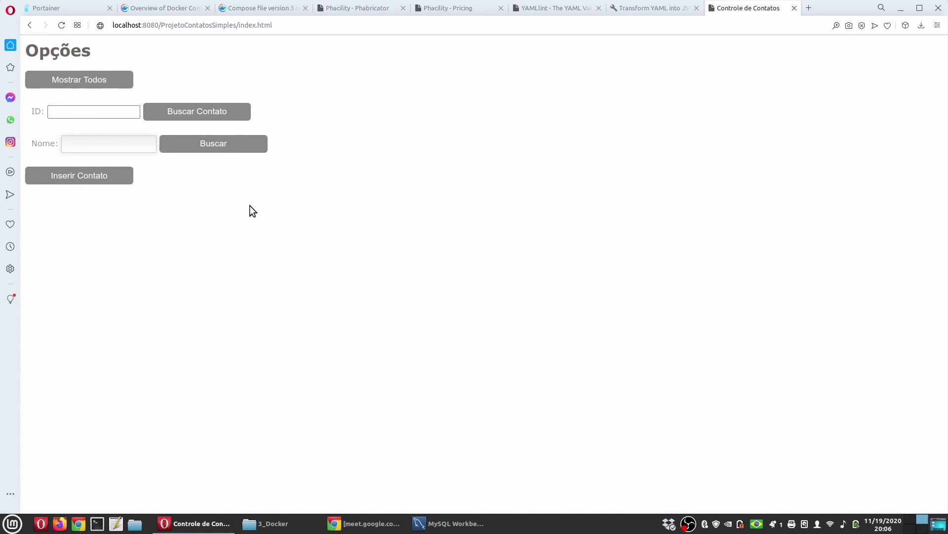
click(429, 523)
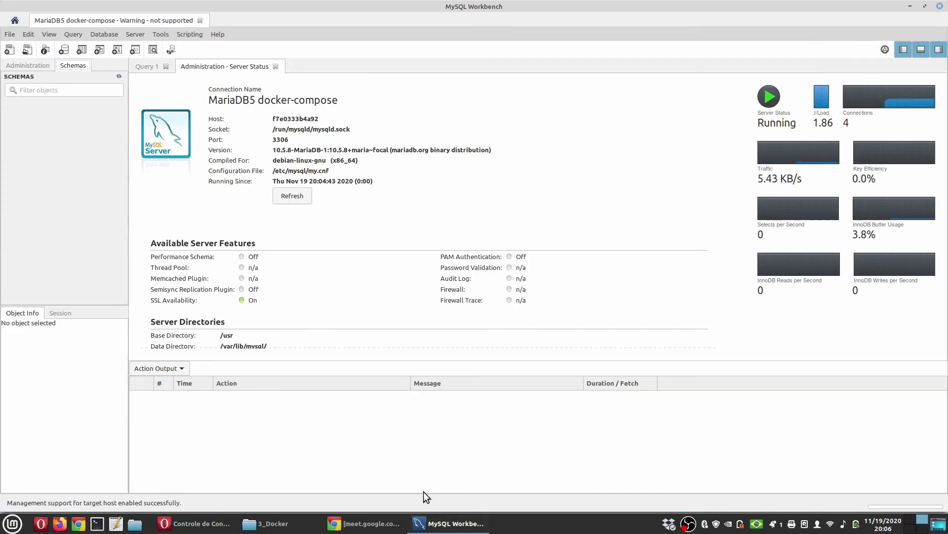
click(192, 523)
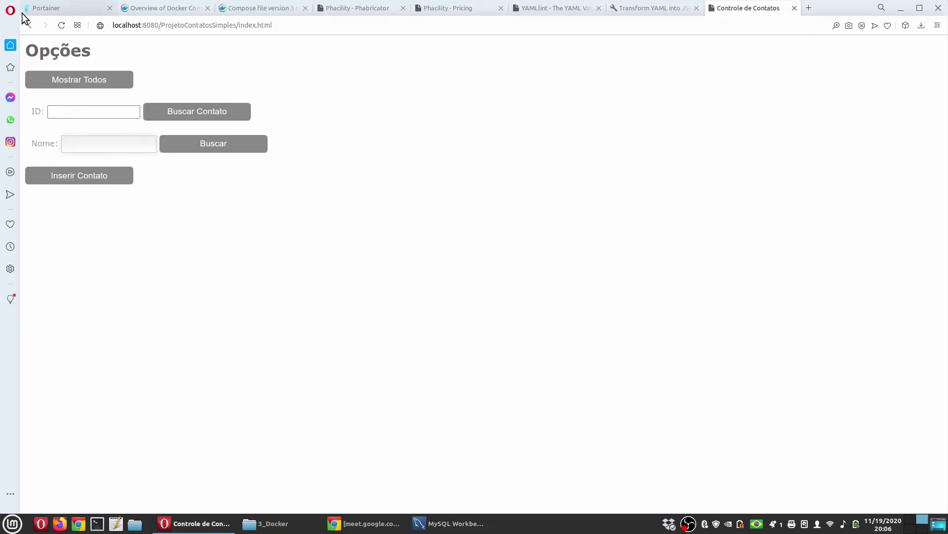
click(55, 9)
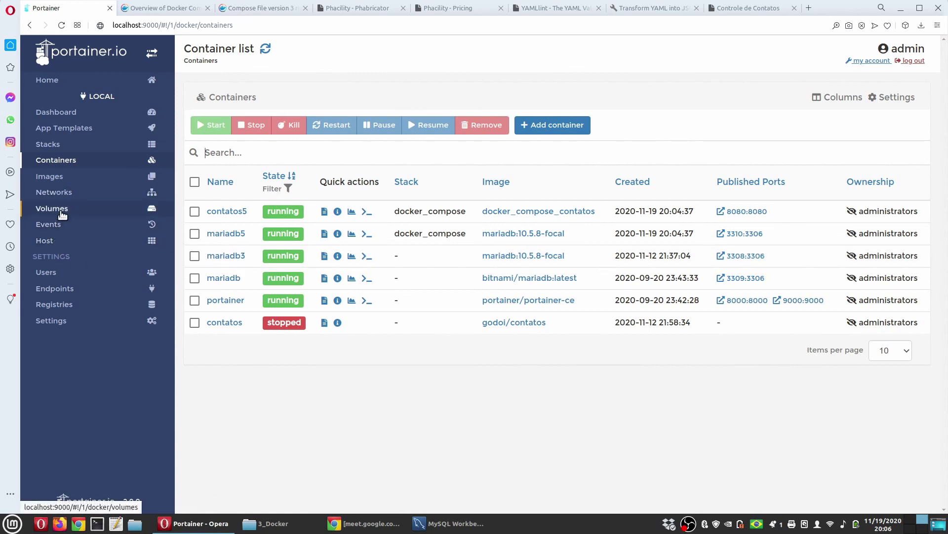
Step: Inspect the rede_teds and docker_compose_rede_teds_dockercompose network details, then go to the Stacks list
click(61, 195)
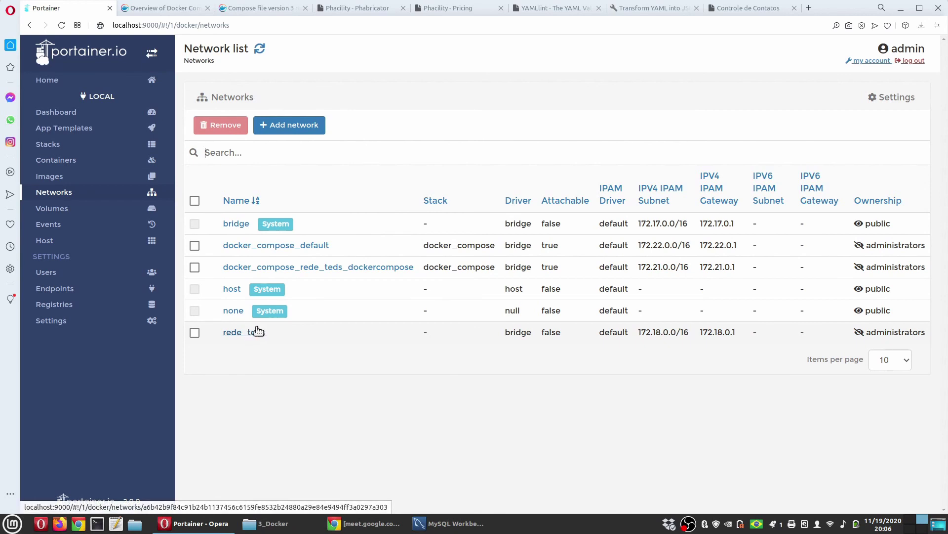
click(253, 333)
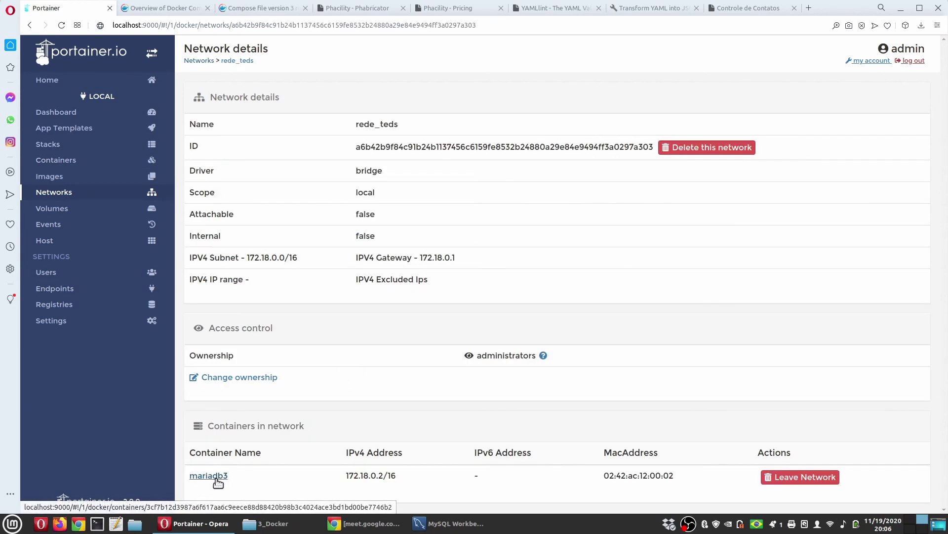
click(70, 195)
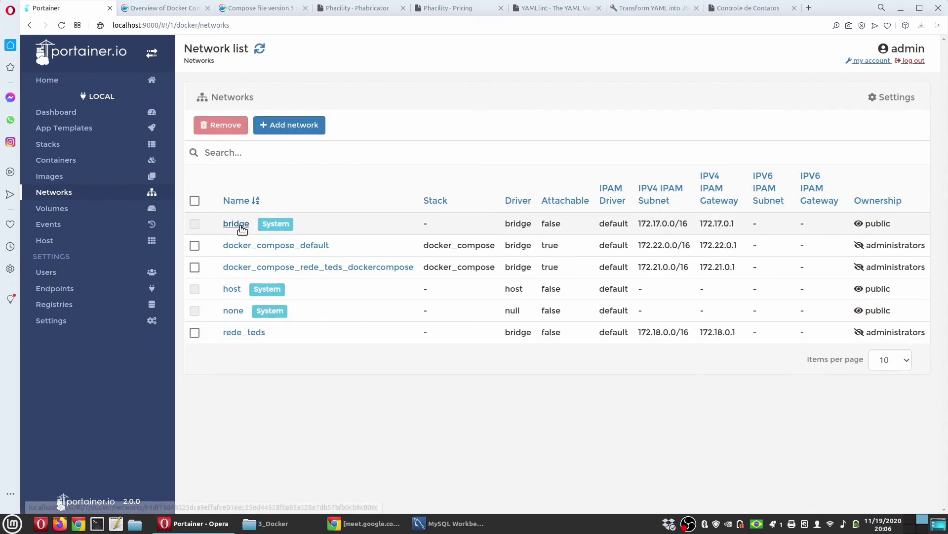
click(330, 268)
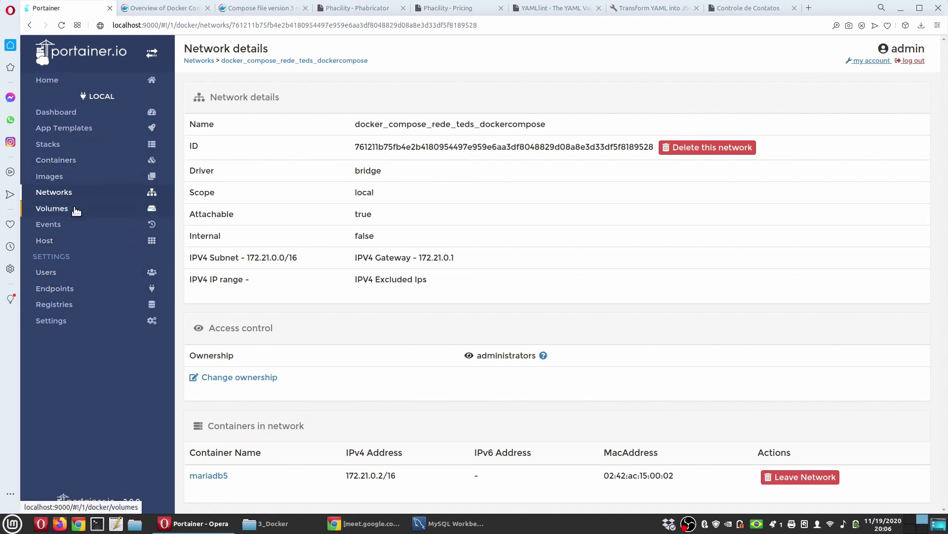
click(50, 149)
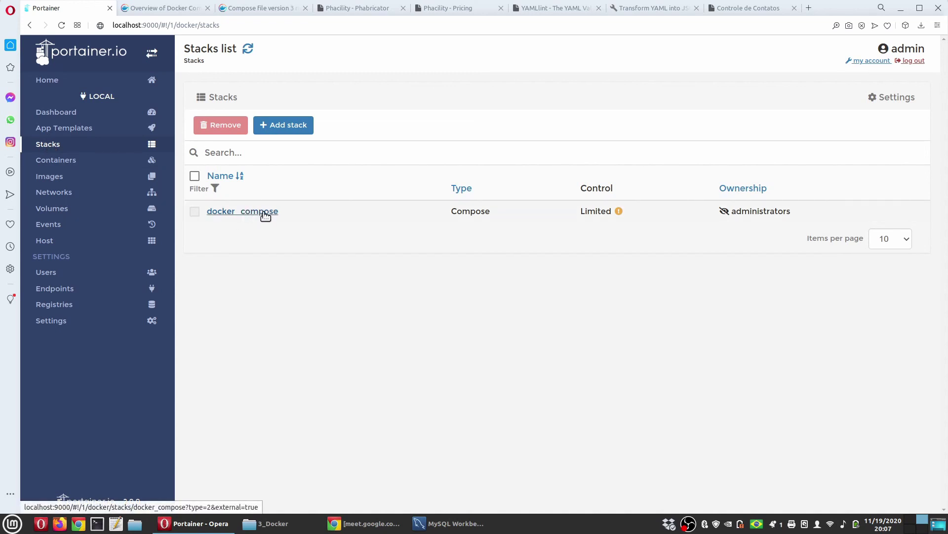
Step: Select both containers in the docker_compose stack, then switch to the Compose getting-started docs
click(248, 212)
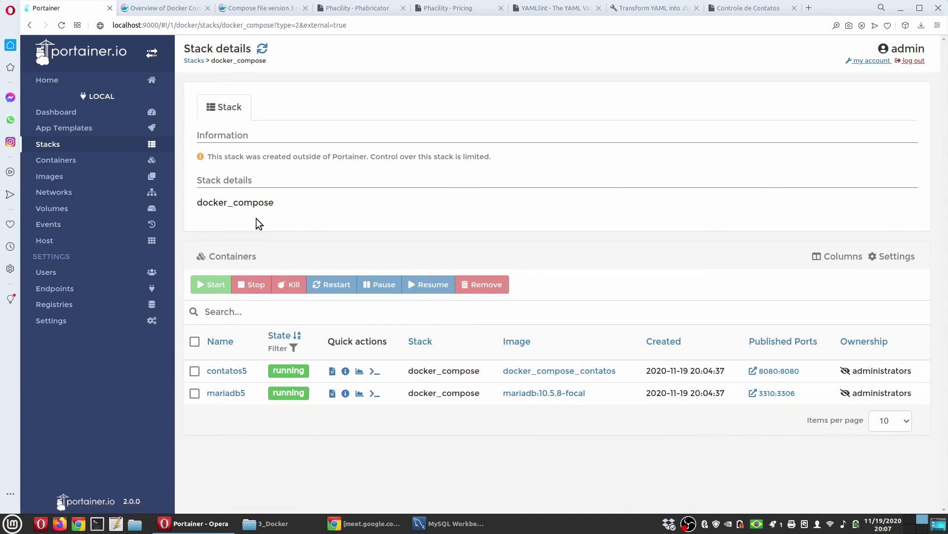
click(67, 162)
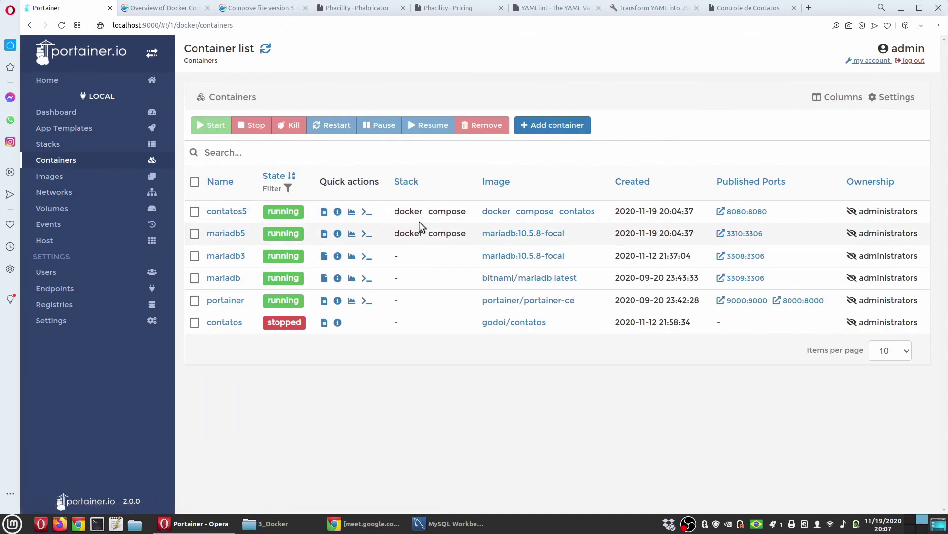
click(47, 144)
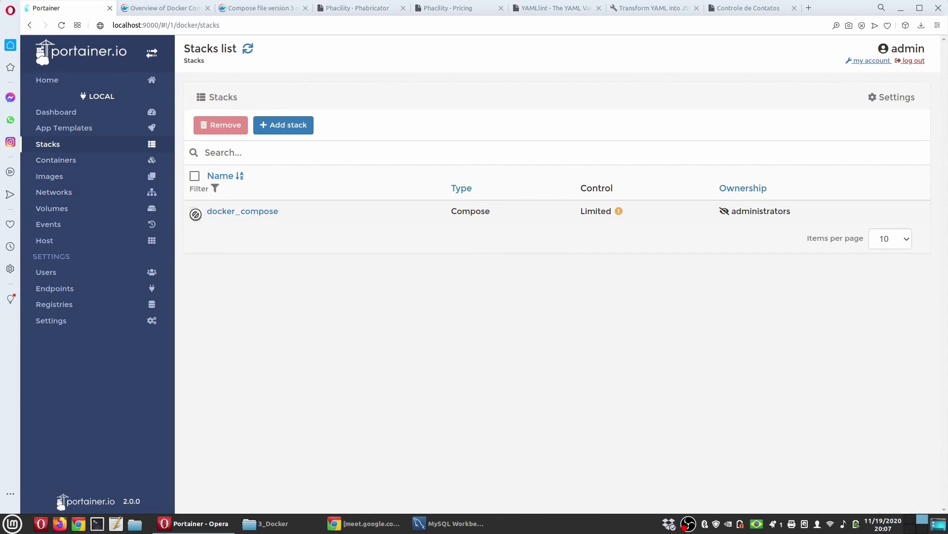
click(221, 212)
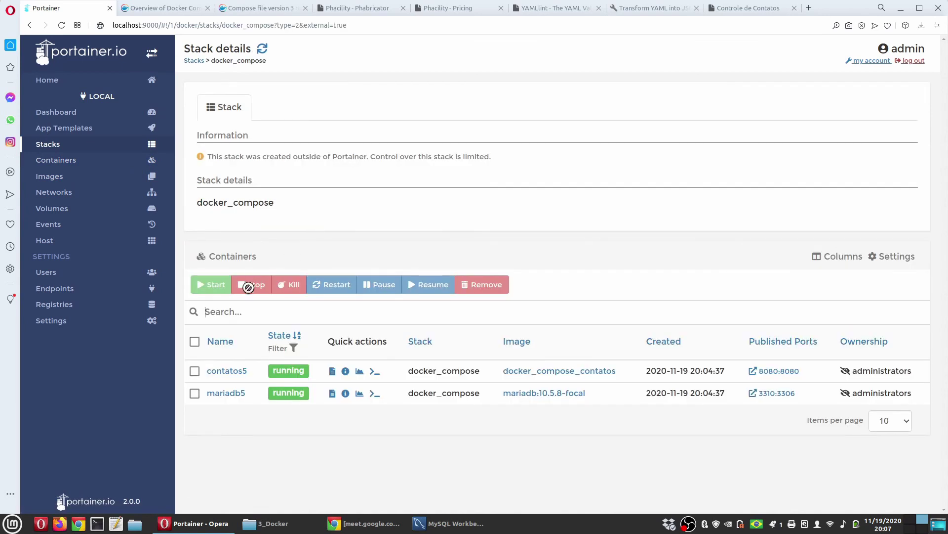
click(195, 341)
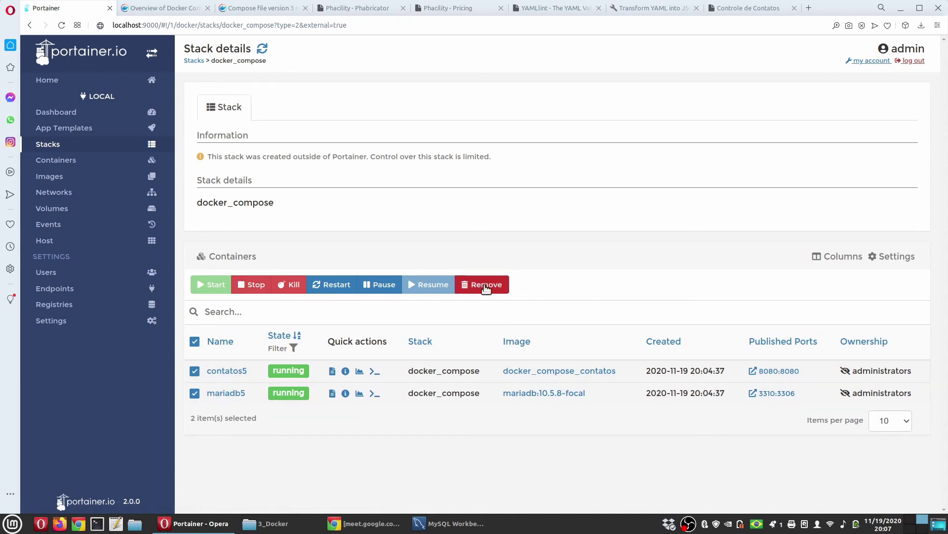
key(ctrl+Tab)
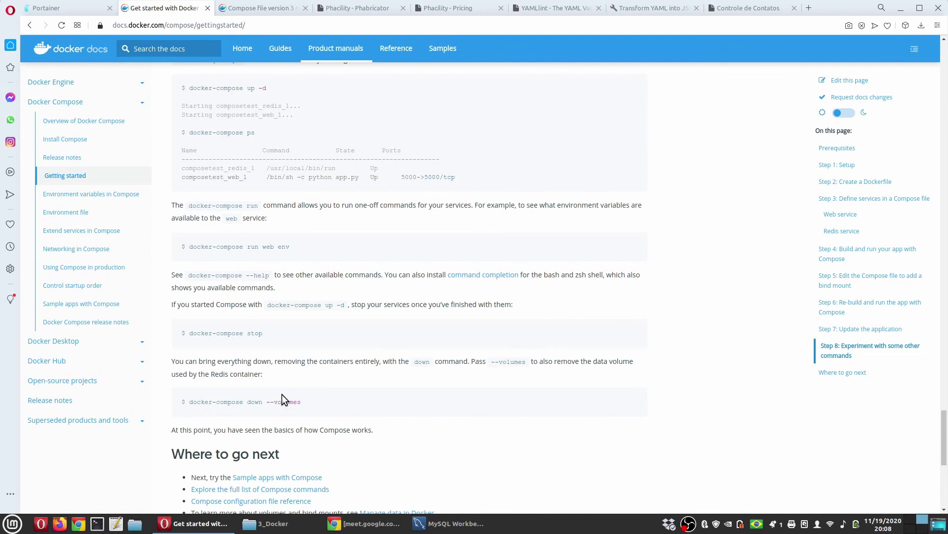
Step: Open the docker-compose restart page from the Compose command-line reference list
scroll(307, 398, down, 3)
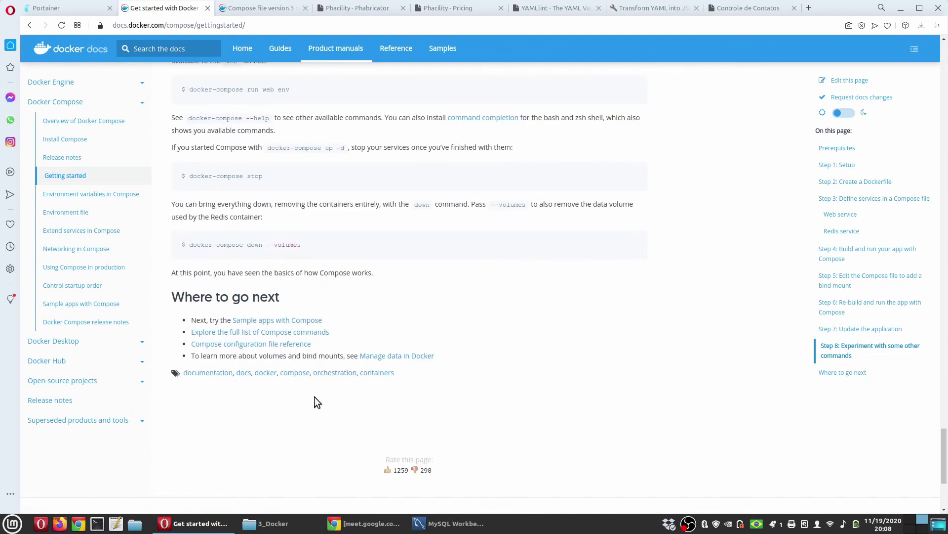
scroll(314, 396, up, 2)
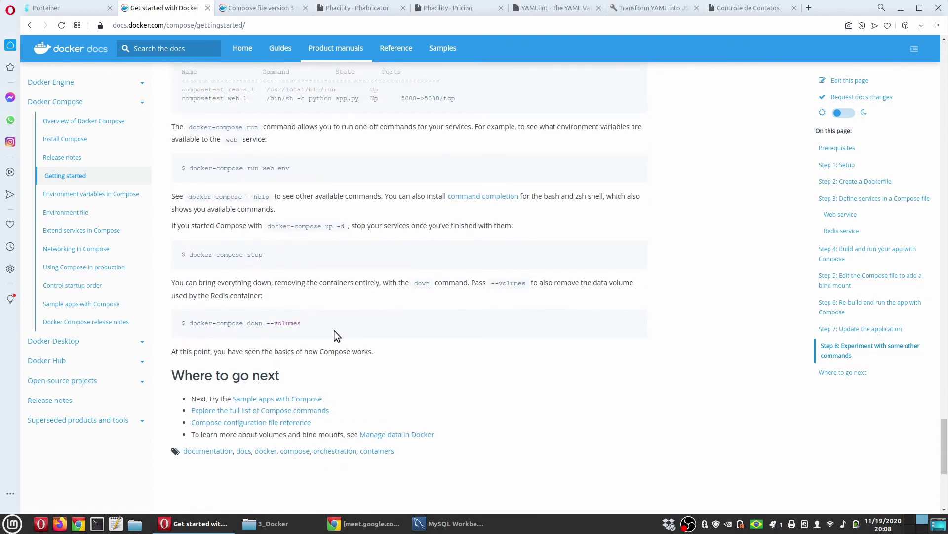
click(260, 410)
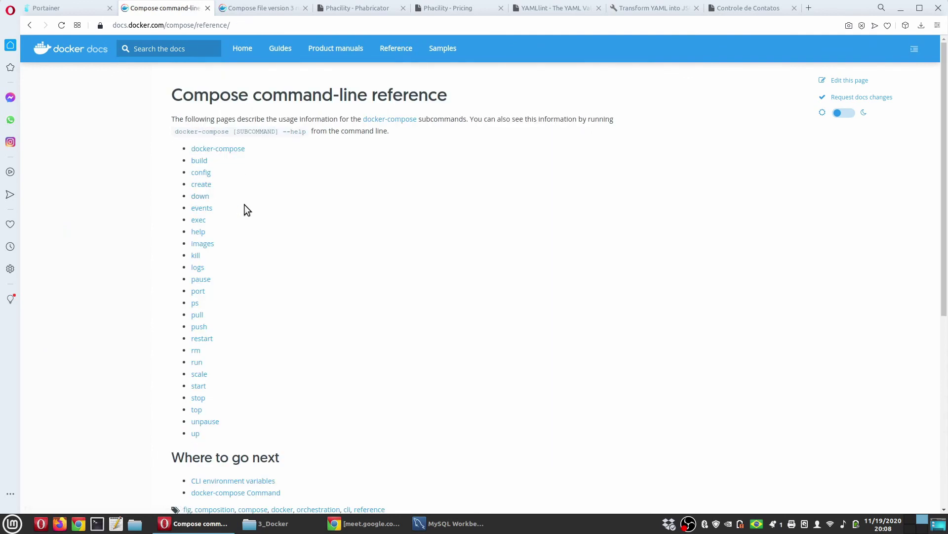
middle_click(205, 339)
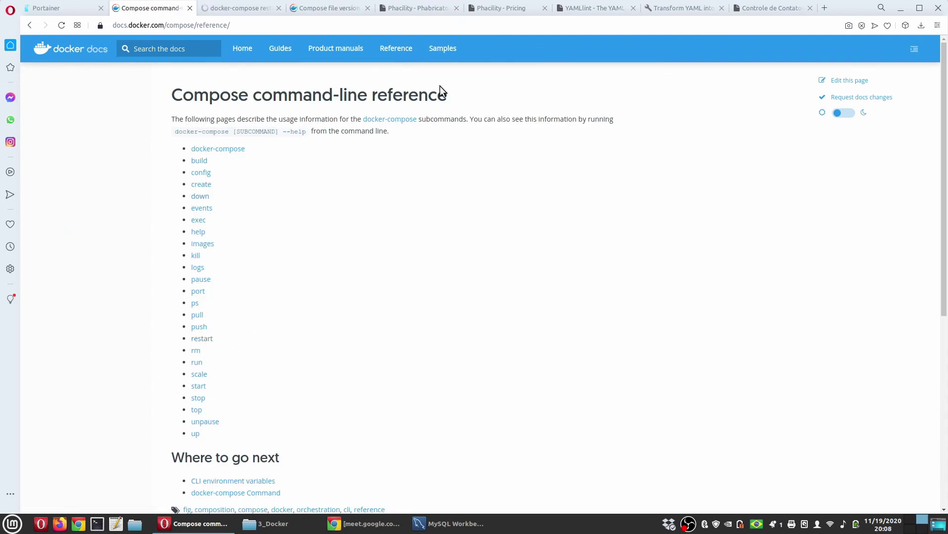
key(ctrl+Tab)
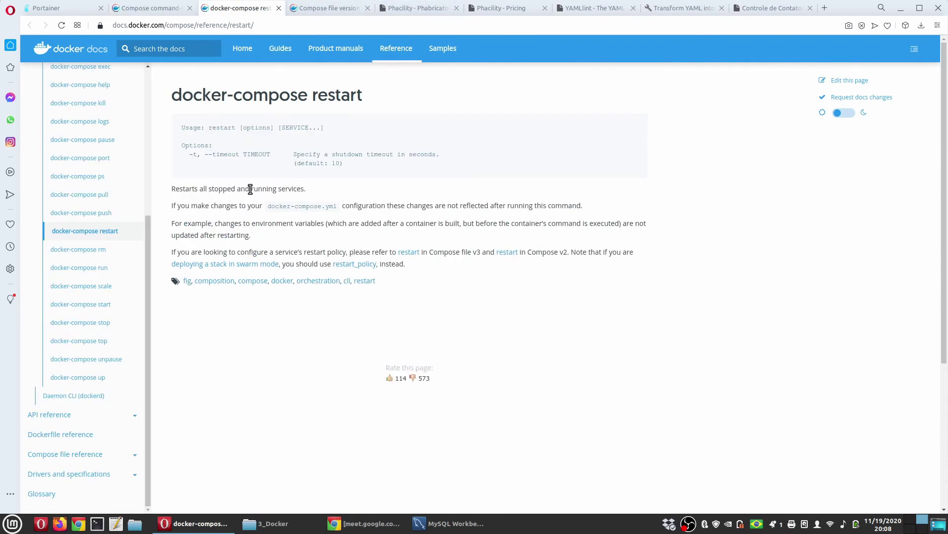
Step: Rerun 'sudo docker-compose down' and 'sudo docker-compose up -d' to recreate mariadb5 and contatos5
key(ctrl+alt+Right)
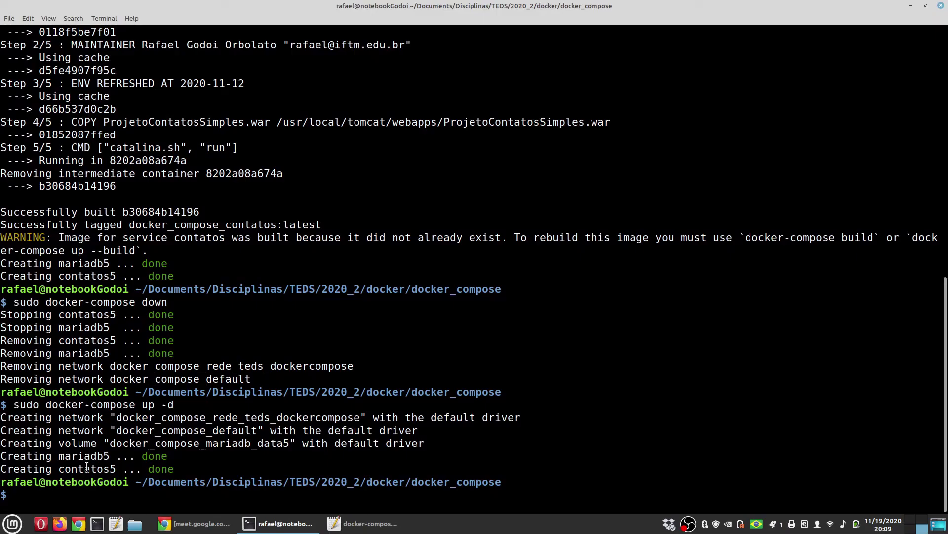
key(Up)
key(Up)
key(Return)
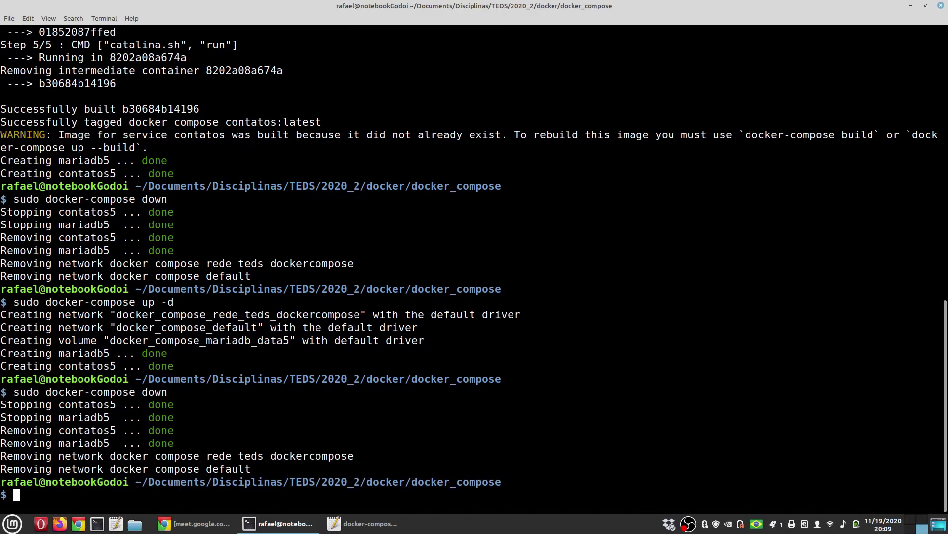
key(Up)
key(Up)
key(Return)
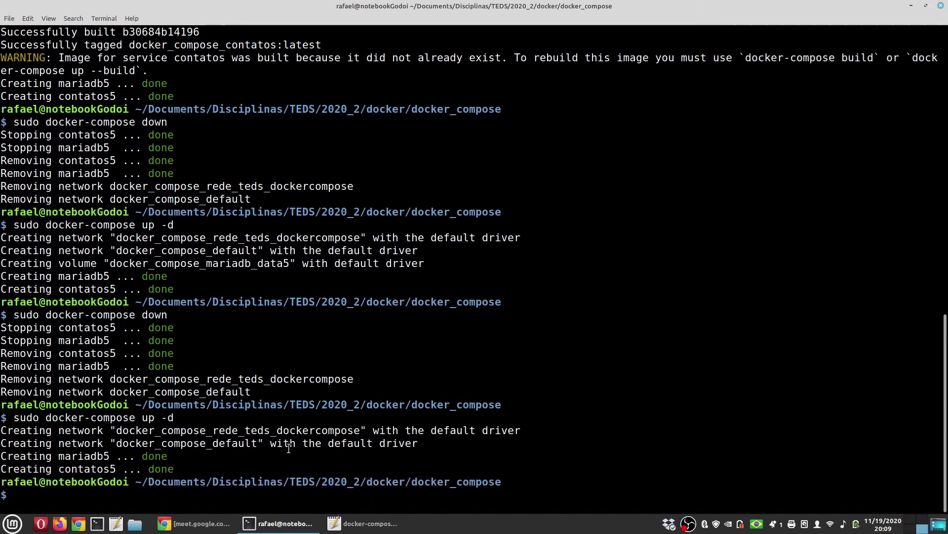
click(388, 531)
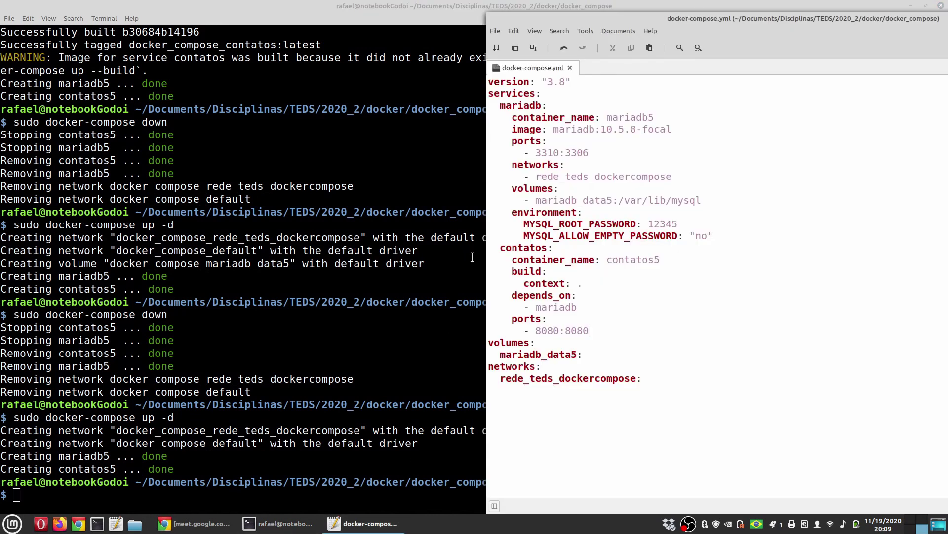
Step: Bring docker-compose.yml forward and move it left to review the mariadb and contatos services
click(598, 326)
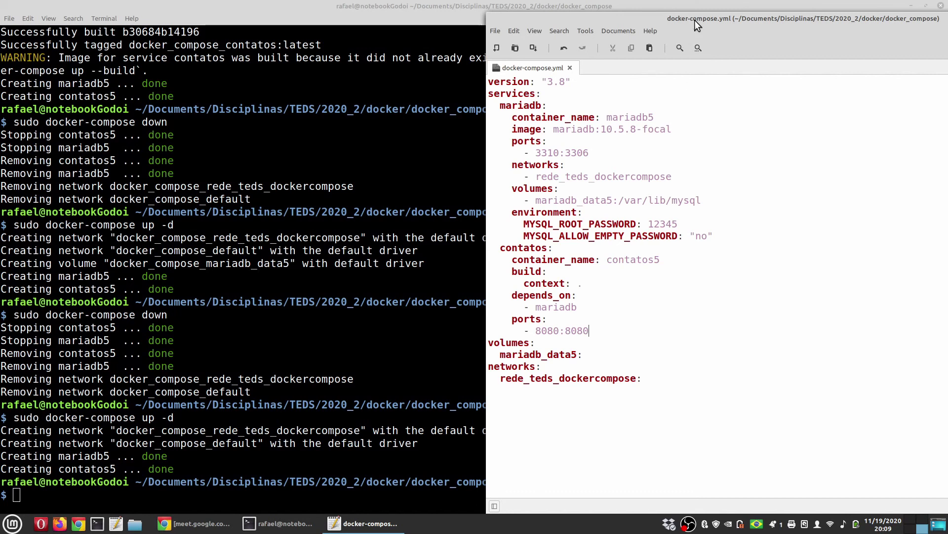
drag(699, 18, 514, 15)
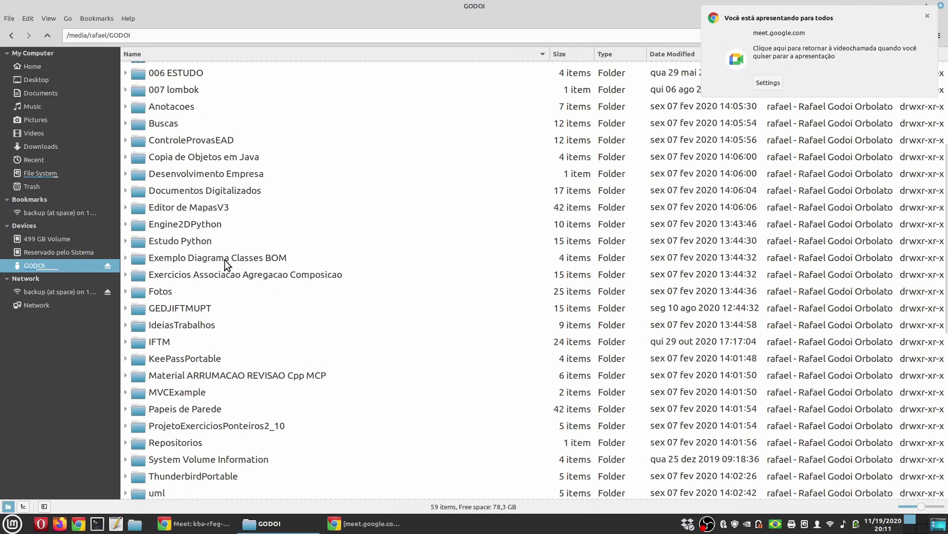
Step: Open the IFTM folder in Nemo to browse toward the 3_Docker course files
double_click(170, 338)
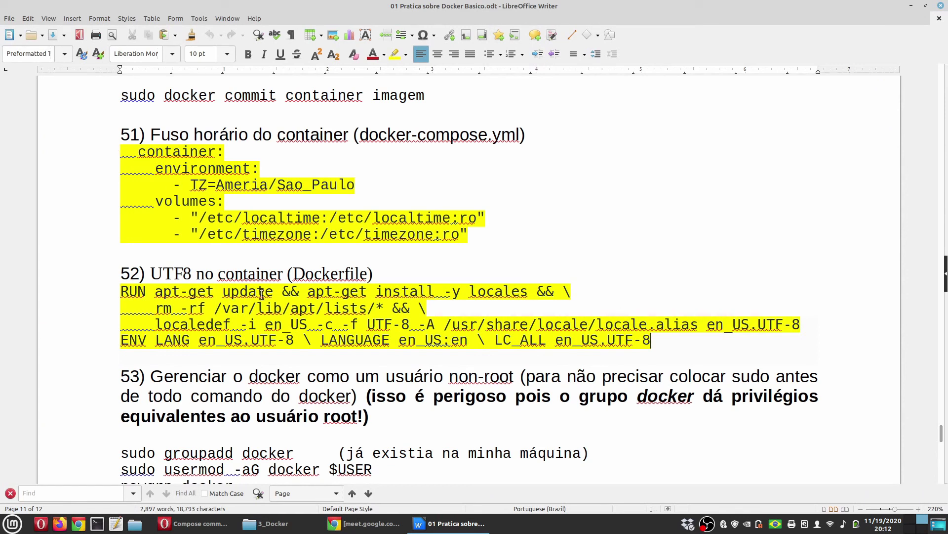
Step: Open 'timezone em containers docker.txt' from the 3_Docker folder in the text editor
click(267, 523)
click(253, 357)
click(253, 357)
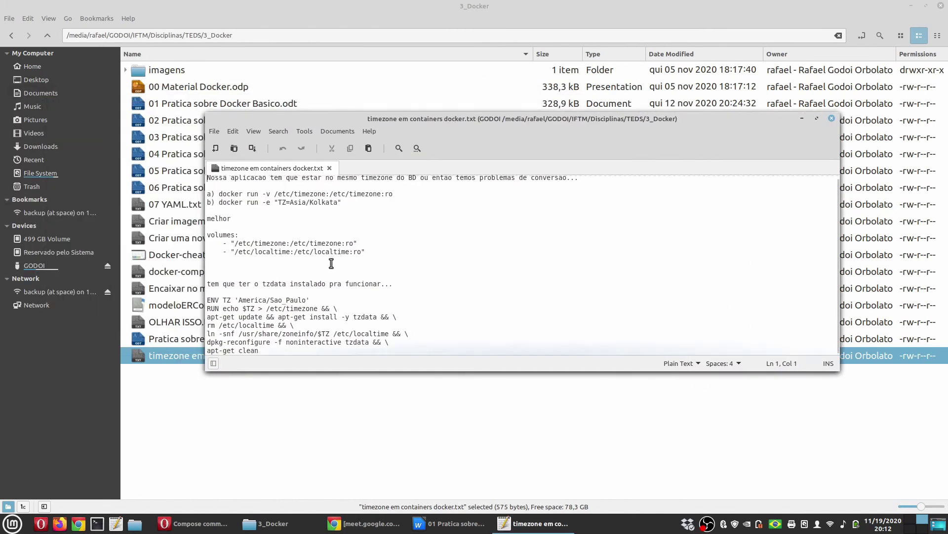
key(alt+Tab)
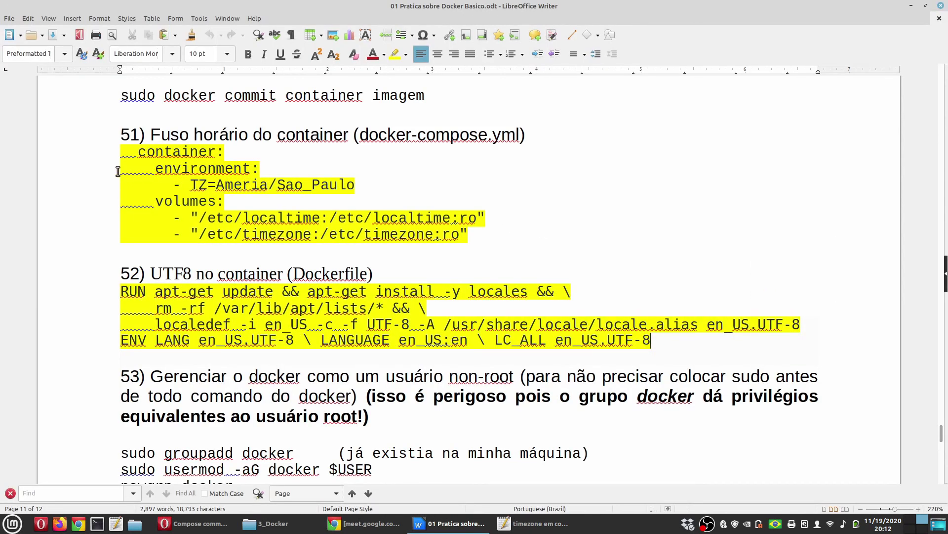
Step: Paste Writer's sections 51 (container timezone) and 52 (UTF8 container) into the timezone notes file
shift+click(97, 138)
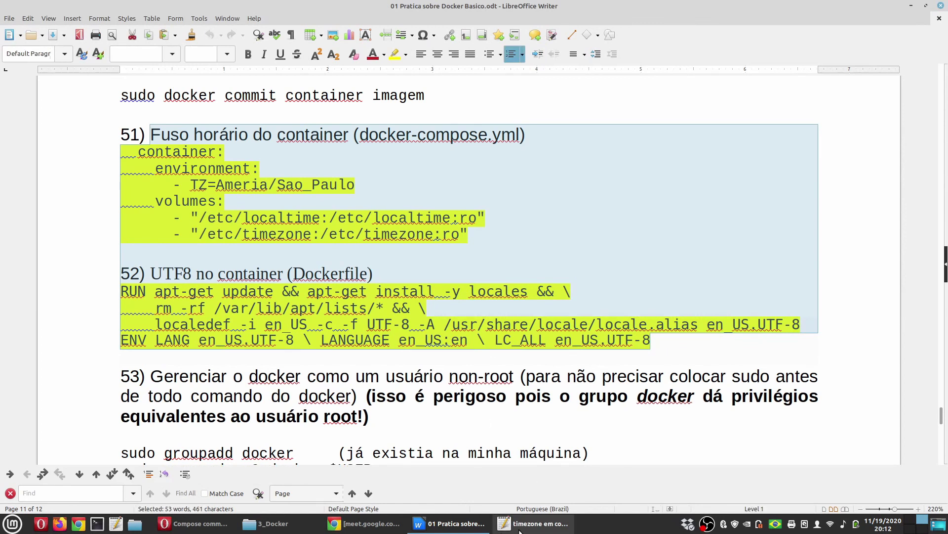
click(536, 523)
text(51) Fuso horário do container (docker-compose.yml)   container:     environment:       - TZ=Ameria/Sao_Paulo     volumes:       - "/etc/localtime:/etc/localtime:ro"       - "/etc/timezone:/etc/timezone:ro"  52) UTF8 no container (Dockerfile) RUN apt-get update && apt-get install -y locales && \     rm -rf /var/lib/apt/lists/* && \     localedef -i en_US -c -f UTF-8 -A /usr/share/locale/locale.alias en_US.UTF-8 ENV LANG en_US.UTF-8 \ LANGUAGE en_US:en \ LC_ALL en_US.UTF-8)
scroll(176, 296, up, 3)
scroll(175, 297, down, 2)
click(176, 296)
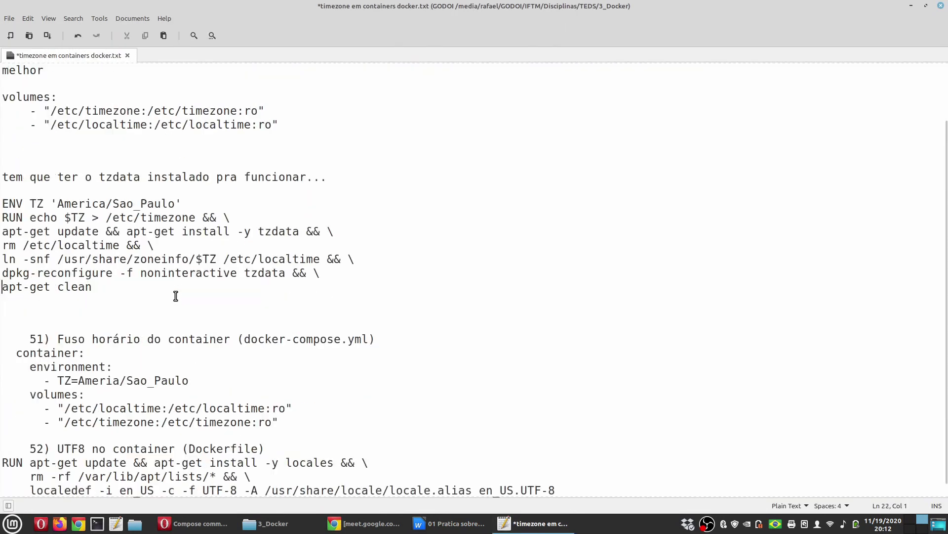
key(ctrl+End)
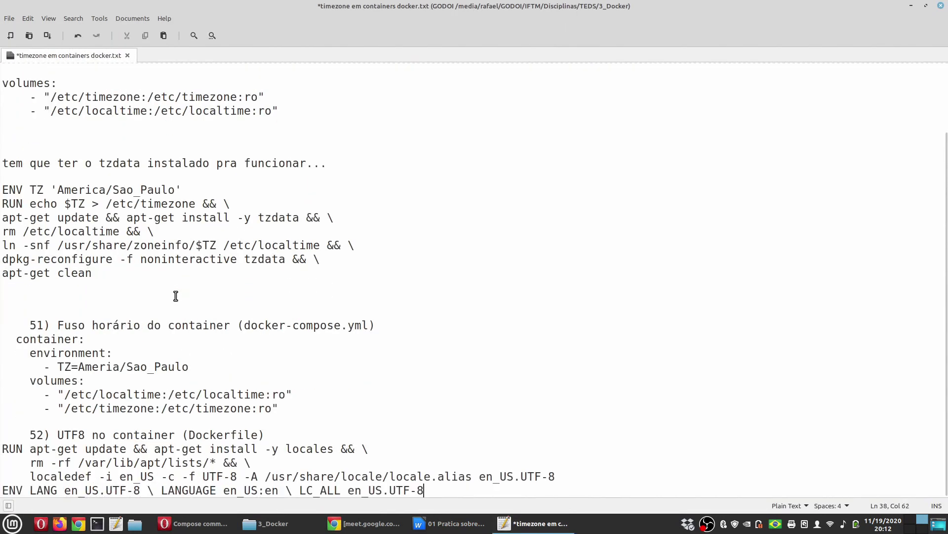
click(203, 434)
mouse_move(360, 528)
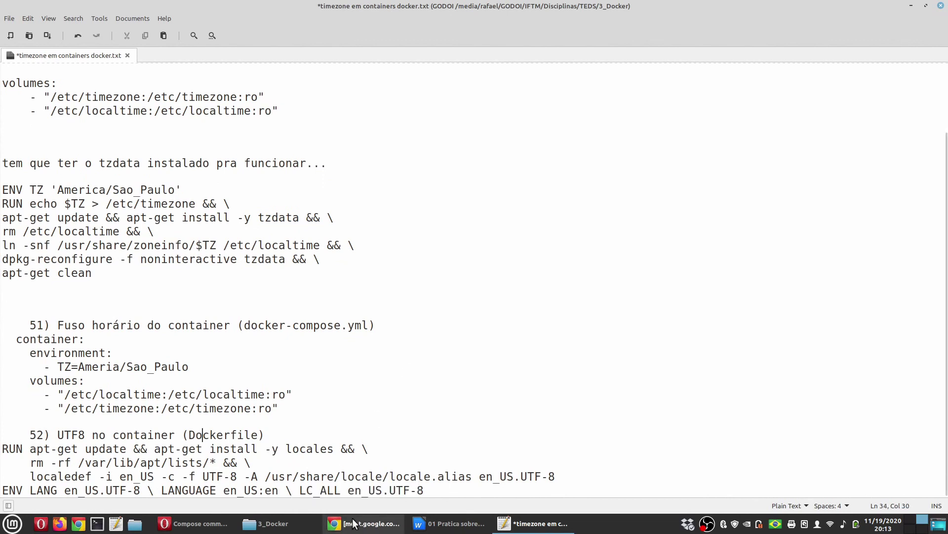
Step: Search Google in Opera for 'locale linux command line'
click(197, 523)
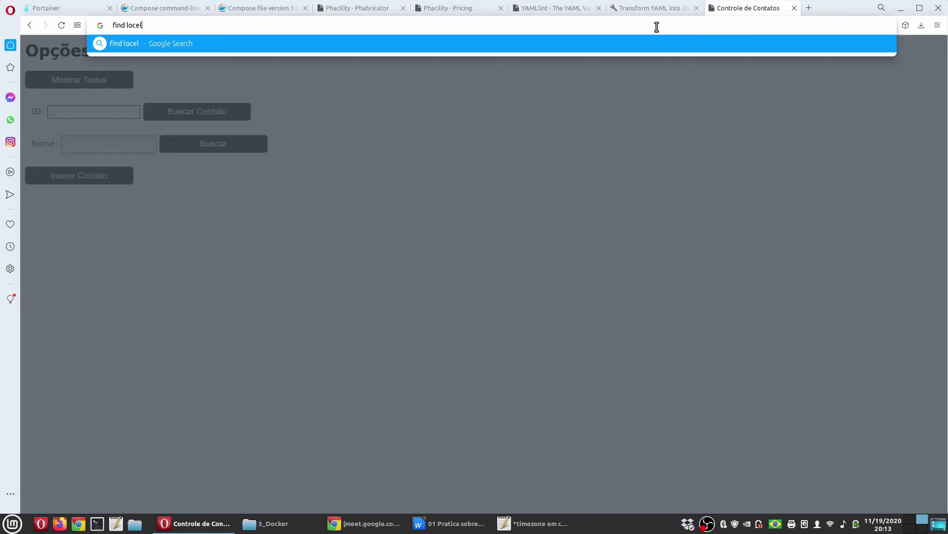
key(BackSpace)
key(BackSpace)
text(ale linux)
key(Return)
text(command line)
key(Return)
Step: Open the locale man page and Tecmint locales article, and skim the man page options
middle_click(197, 225)
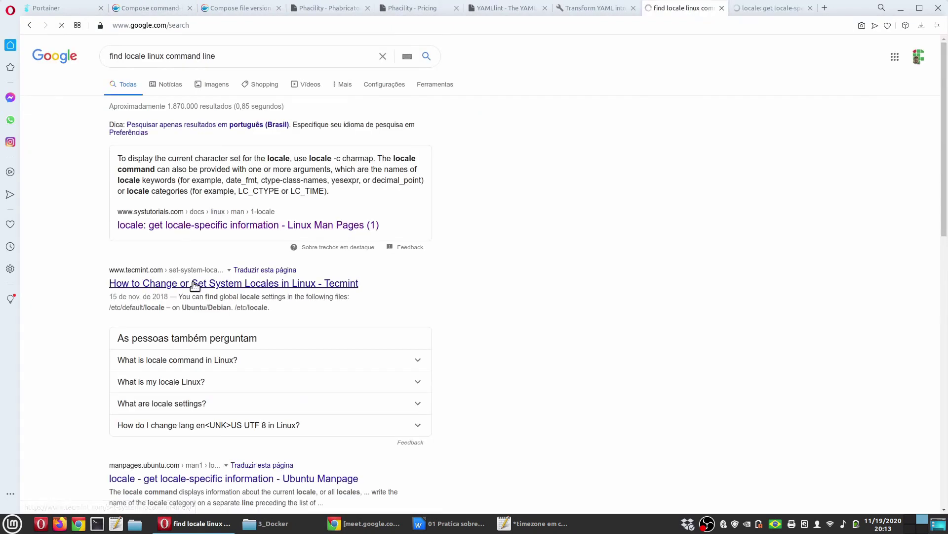
middle_click(195, 286)
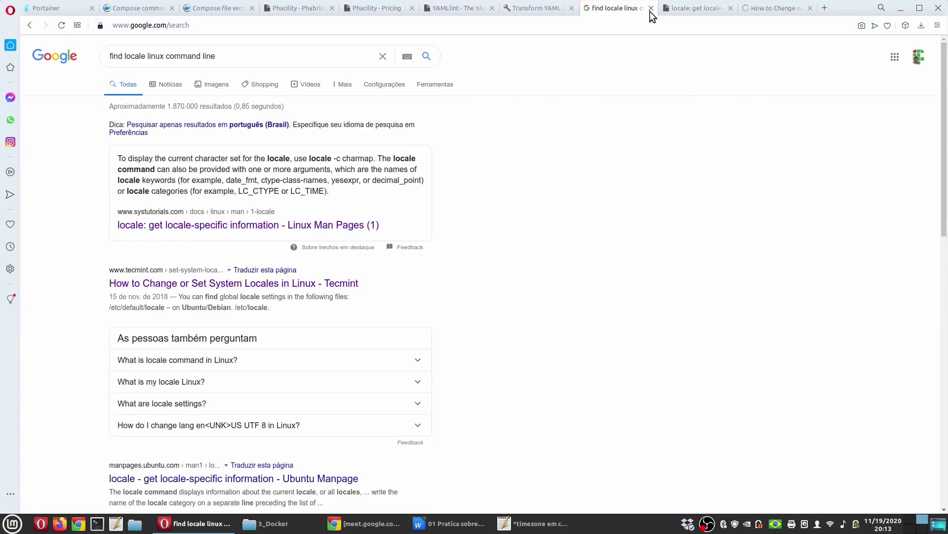
click(652, 8)
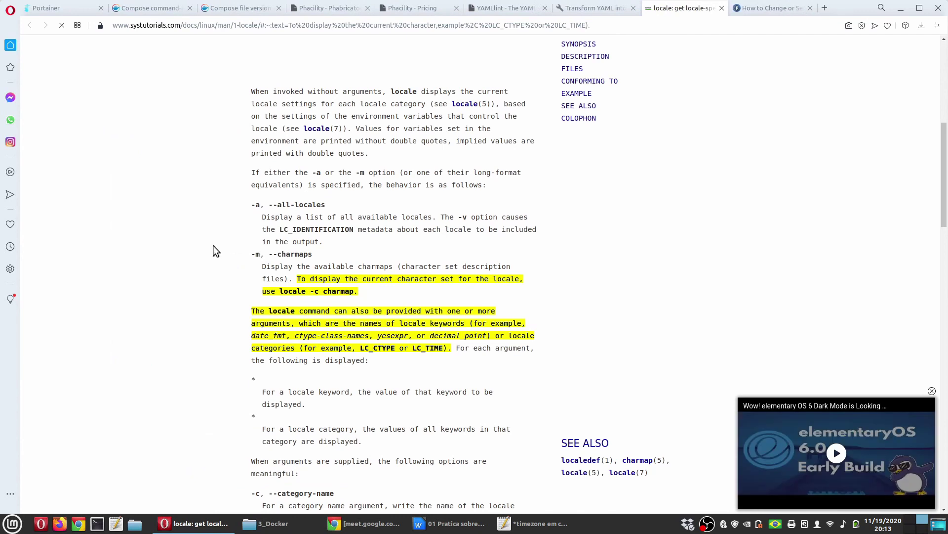
scroll(220, 210, down, 5)
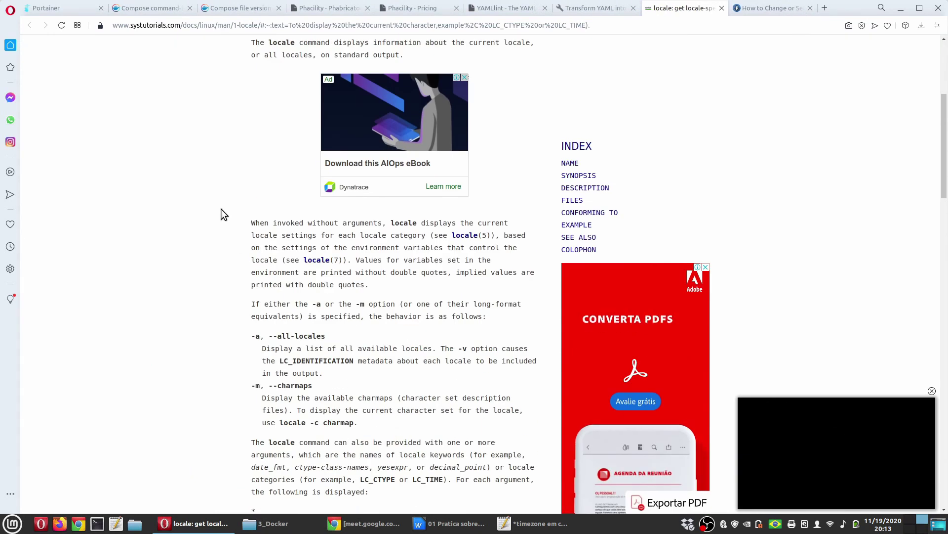
scroll(221, 208, down, 10)
key(ctrl+alt+Down)
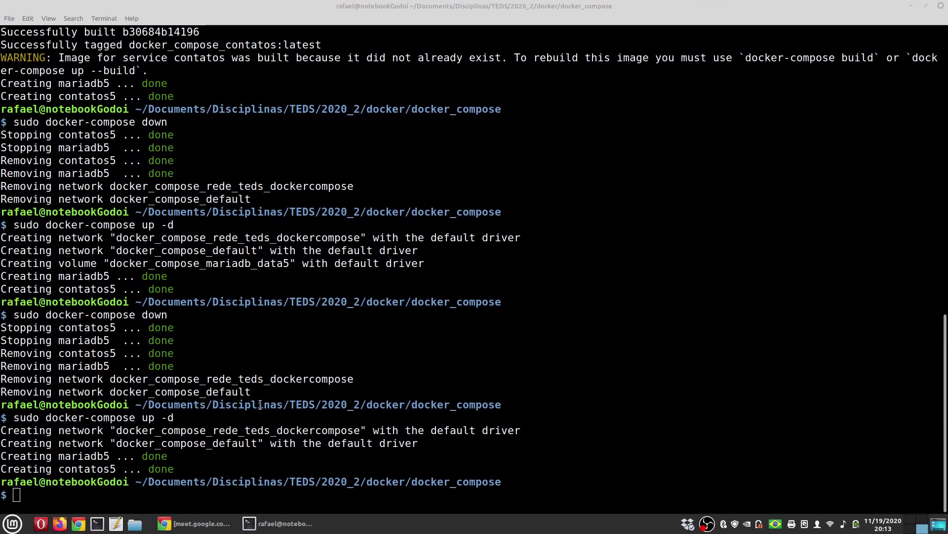
Step: Run locale to show LANG=en_US.UTF-8 alongside pt_BR.UTF-8 categories, highlighting the LANG line
text(local)
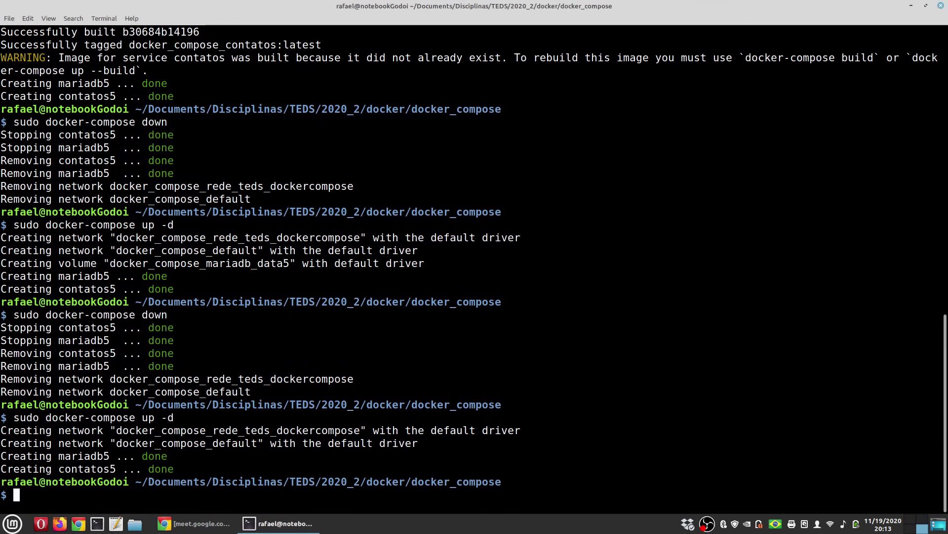
text(e)
key(Return)
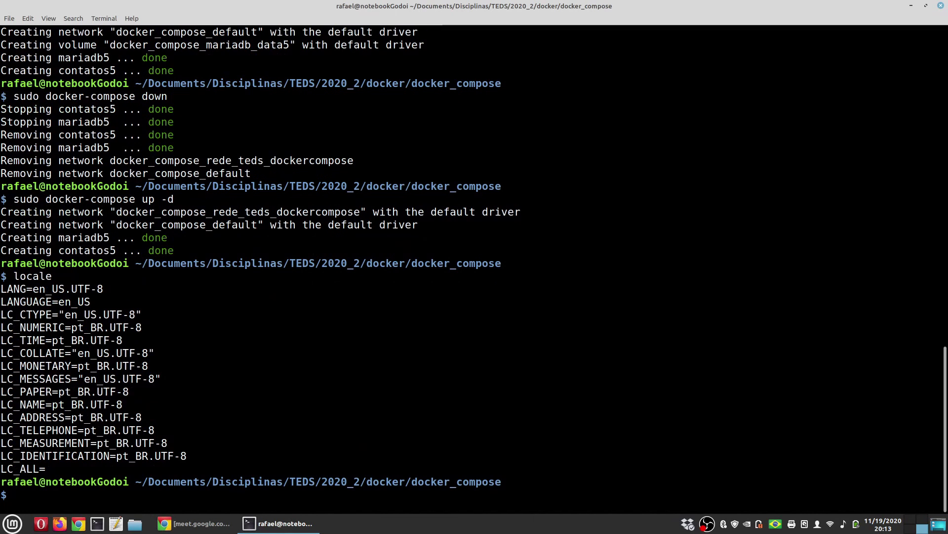
mouse_move(20, 288)
mouse_down()
mouse_move(64, 297)
mouse_move(1, 289)
mouse_up()
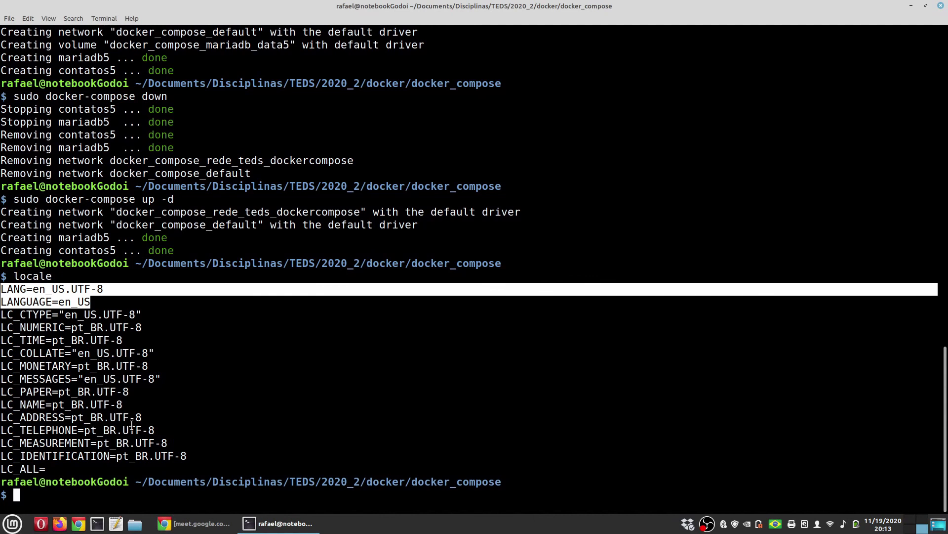
click(12, 522)
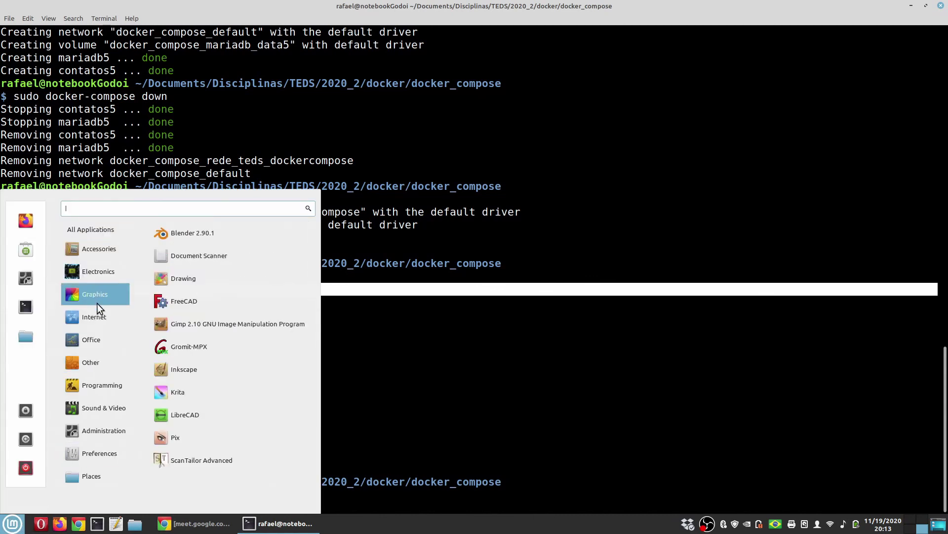
click(441, 344)
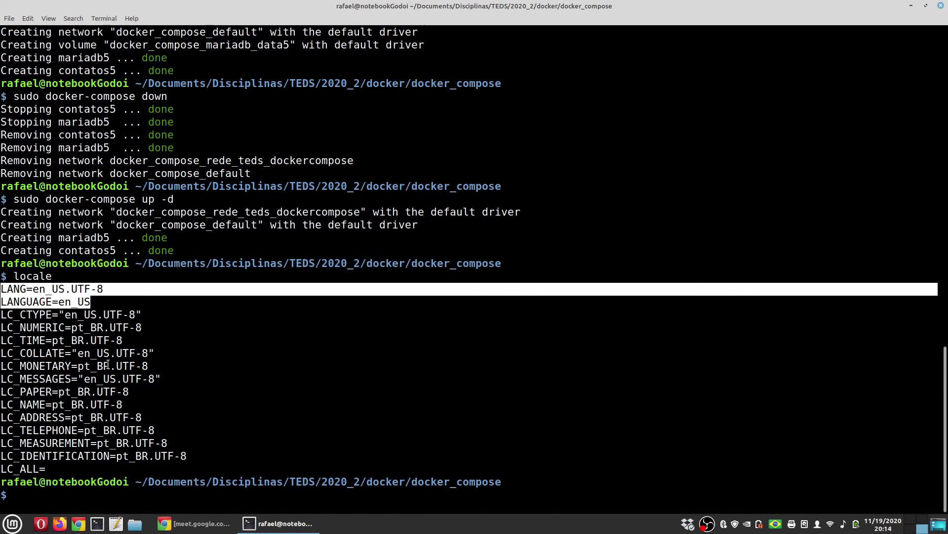
click(221, 364)
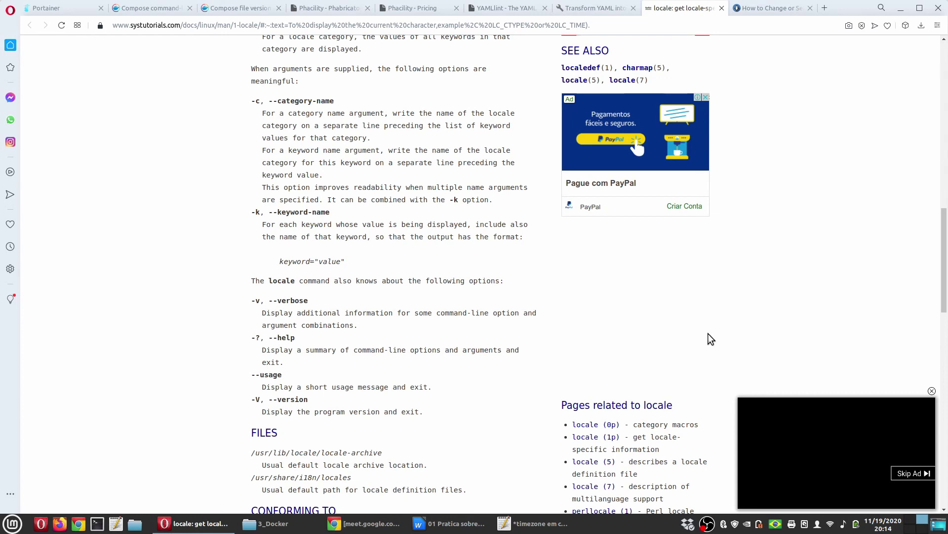
Step: Connect a bash console to the contatos5 container and run locale, which shows everything as C.UTF-8
click(75, 8)
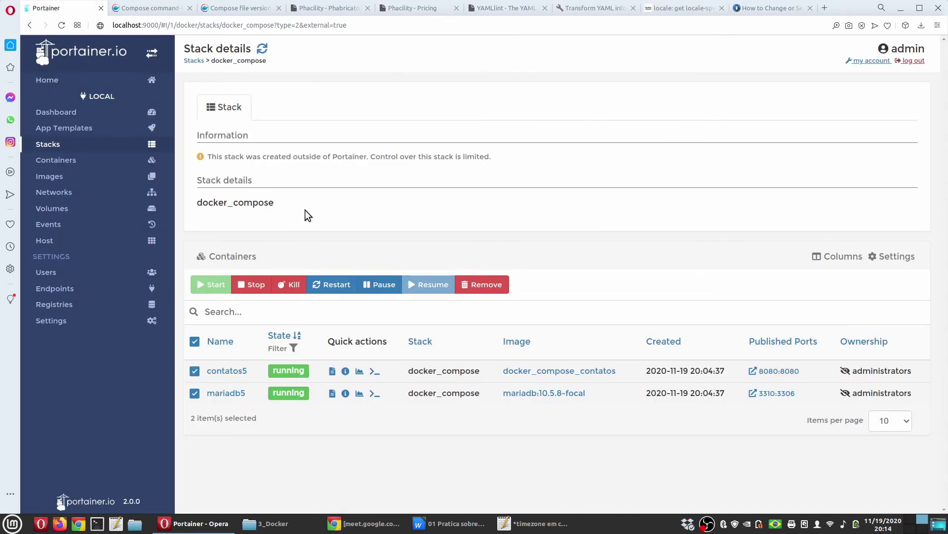
click(69, 161)
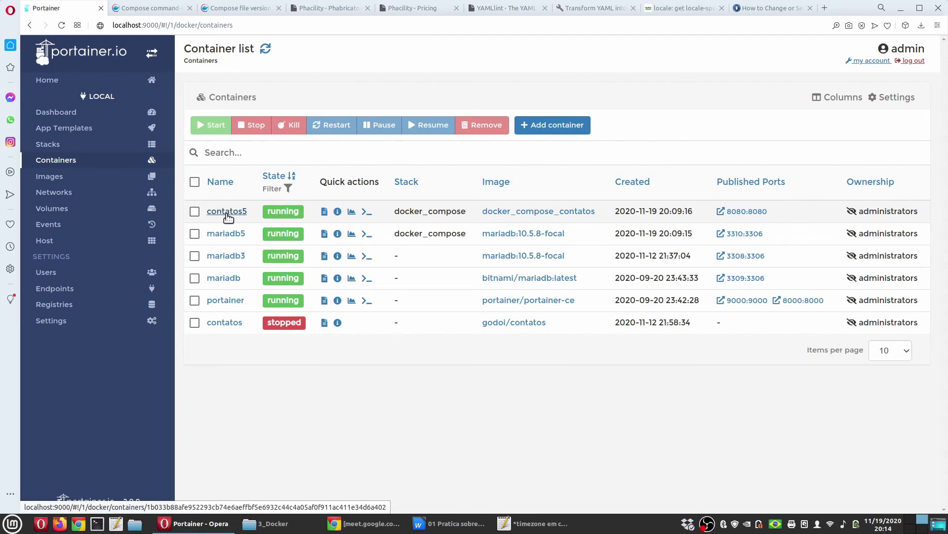
click(230, 212)
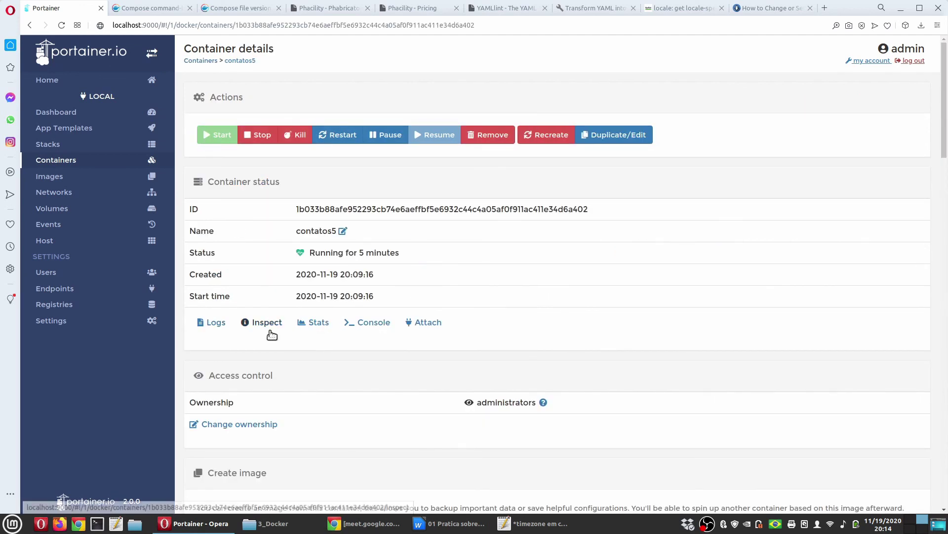
click(370, 324)
click(221, 231)
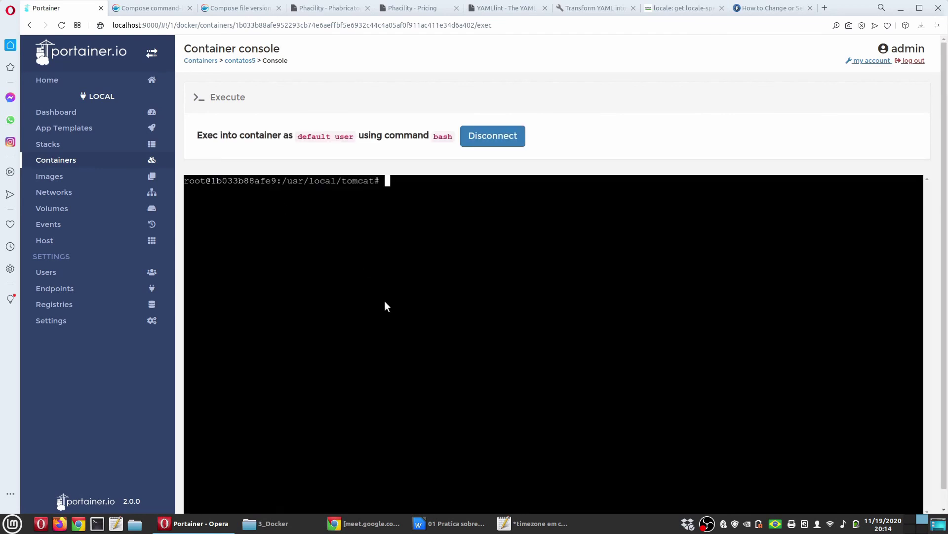
text(locale)
key(Return)
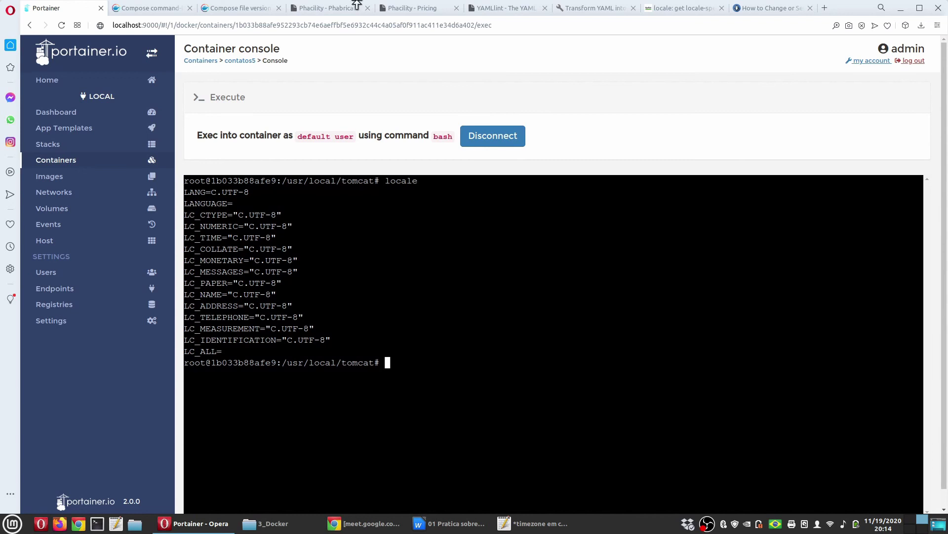
Step: Search Google for 'locale c.utf8', fixing the 'c.utfo' typo, and read the results
click(763, 5)
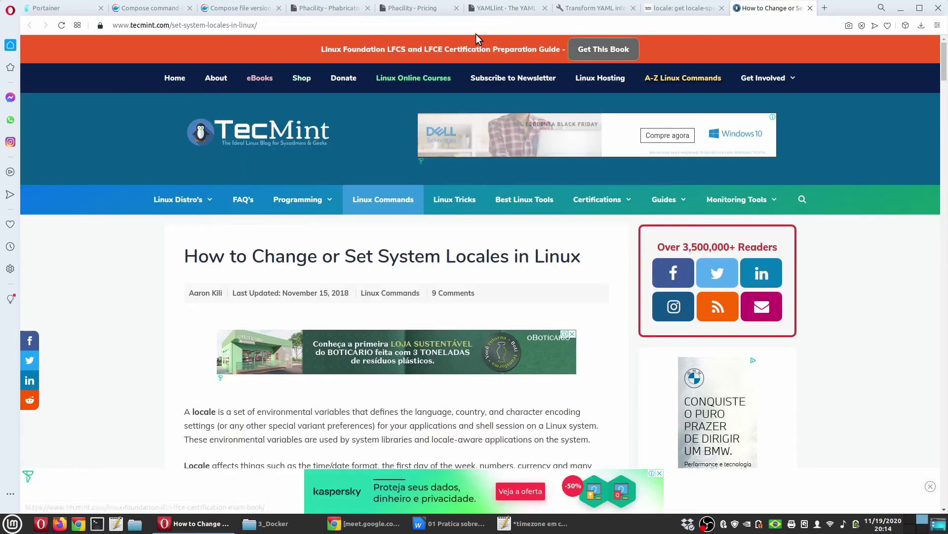
click(824, 8)
text(locale c.utfo)
key(Return)
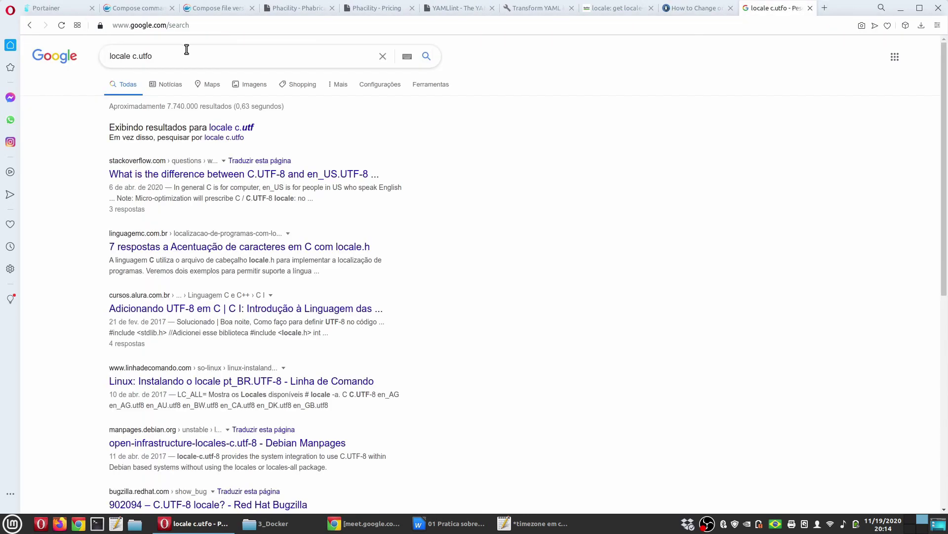
click(187, 49)
key(BackSpace)
text(8)
key(Return)
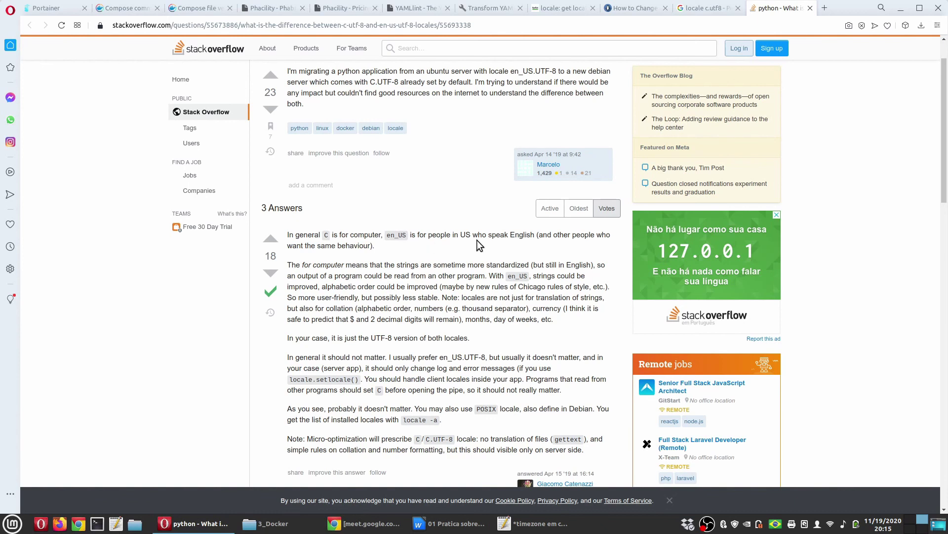
scroll(414, 285, down, 2)
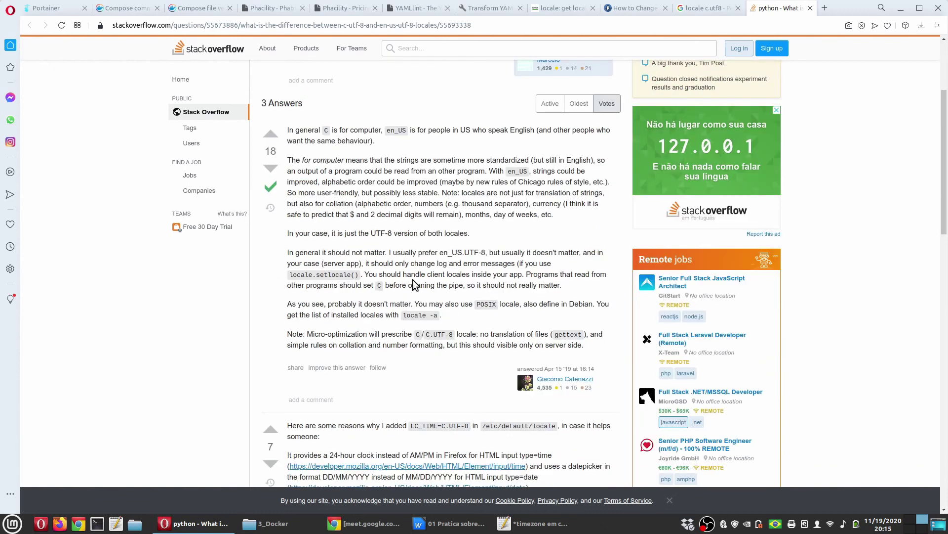
Step: Check the LANG=C.UTF-8 line in the container console, then return to the timezone notes in Xed
click(63, 7)
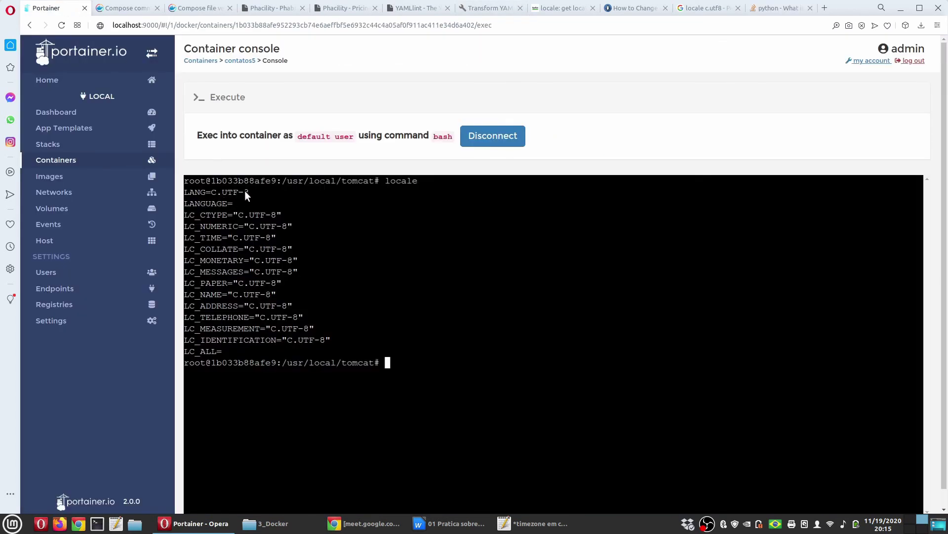
double_click(244, 190)
click(261, 201)
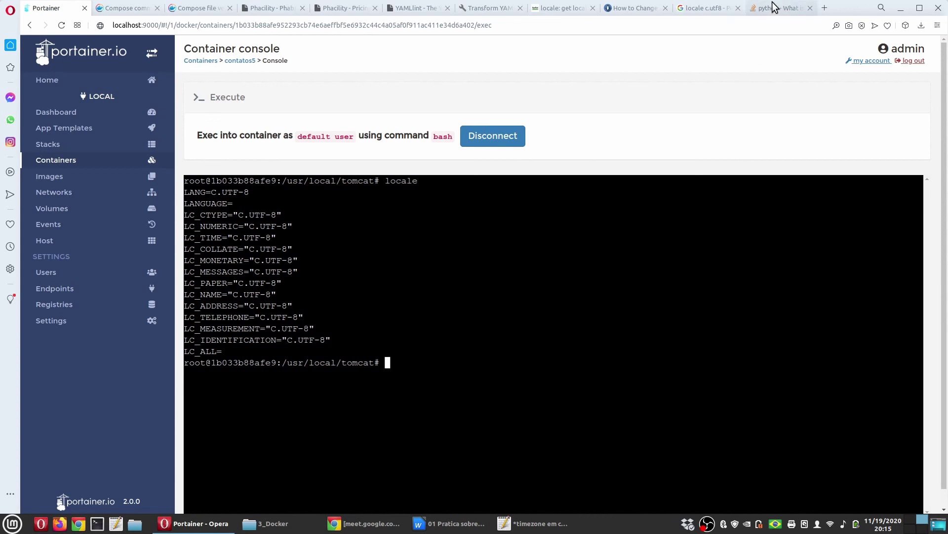
click(713, 9)
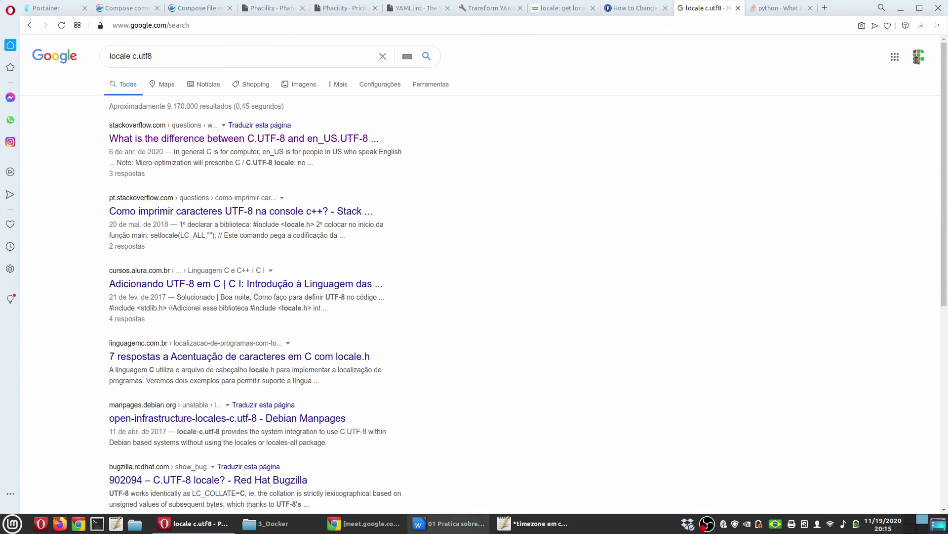
click(536, 523)
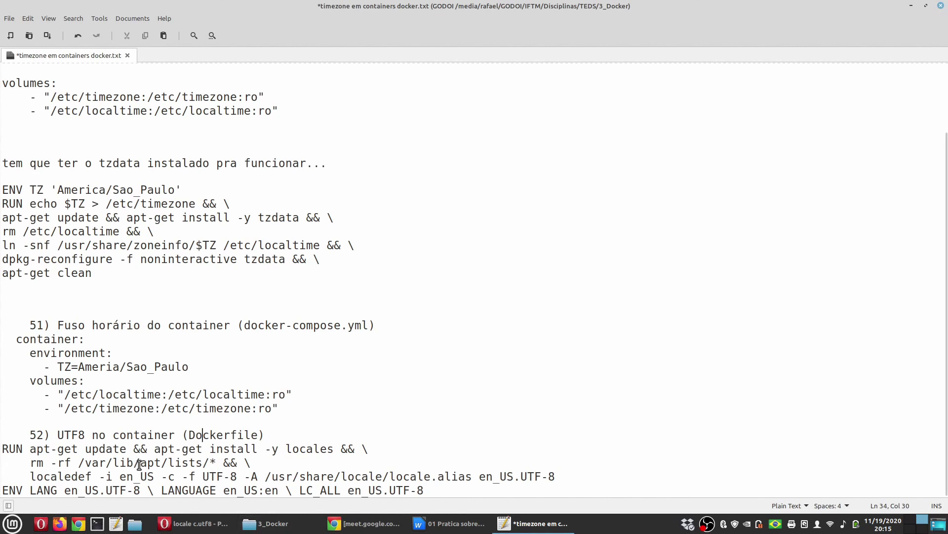
Step: Cut item 52's UTF8 Dockerfile block from the notes and paste it into a new document
click(437, 486)
shift+click(24, 435)
key(ctrl+c)
key(Delete)
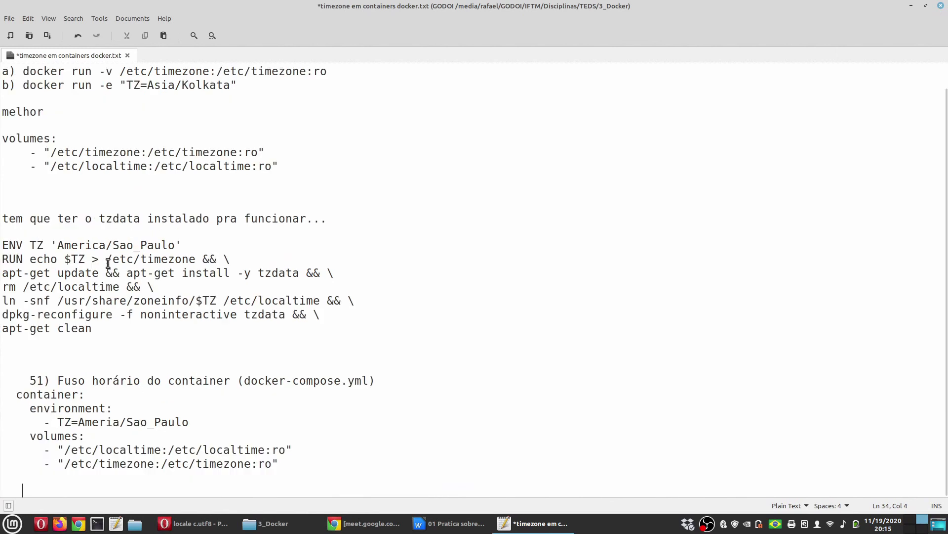
scroll(84, 214, up, 1)
scroll(128, 402, down, 1)
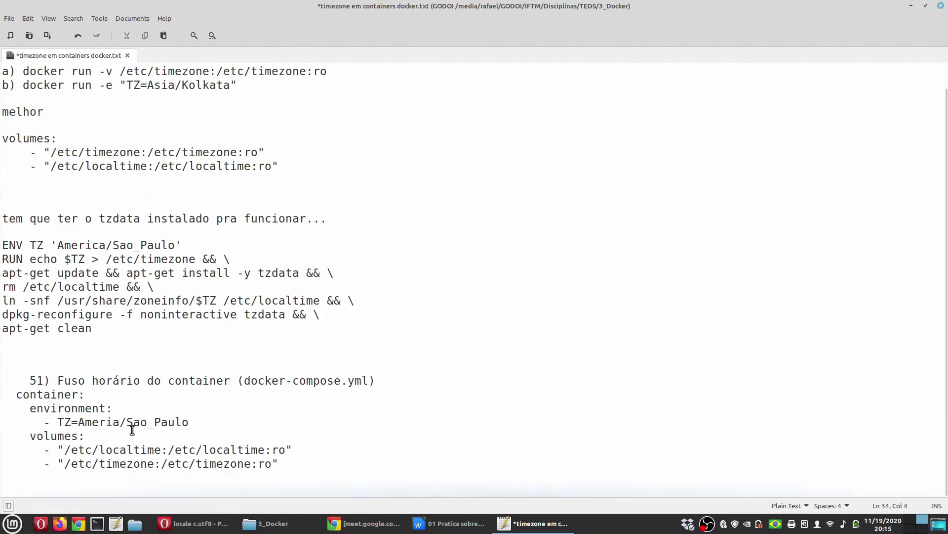
key(ctrl+n)
key(ctrl+v)
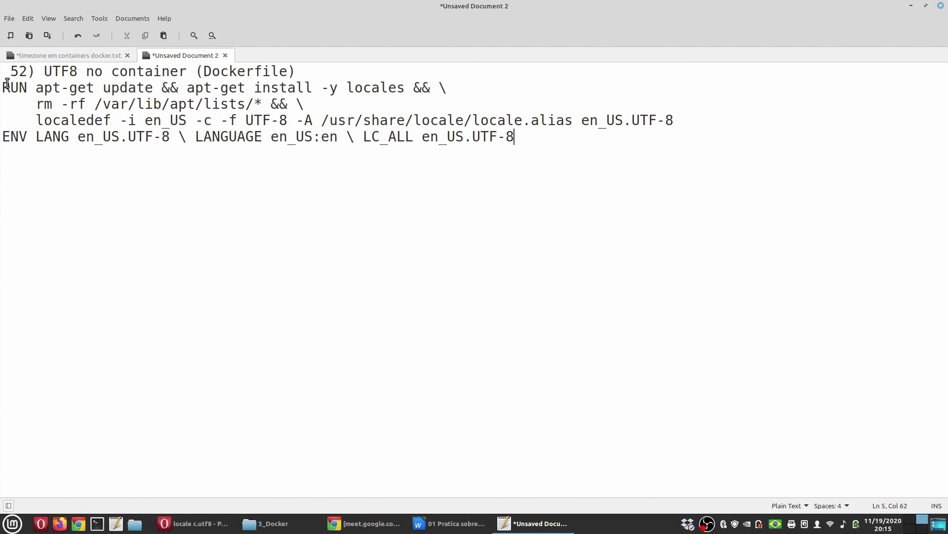
Step: Review the snippet's locales install and localedef lines, selecting US in en_US
drag(2, 88, 269, 180)
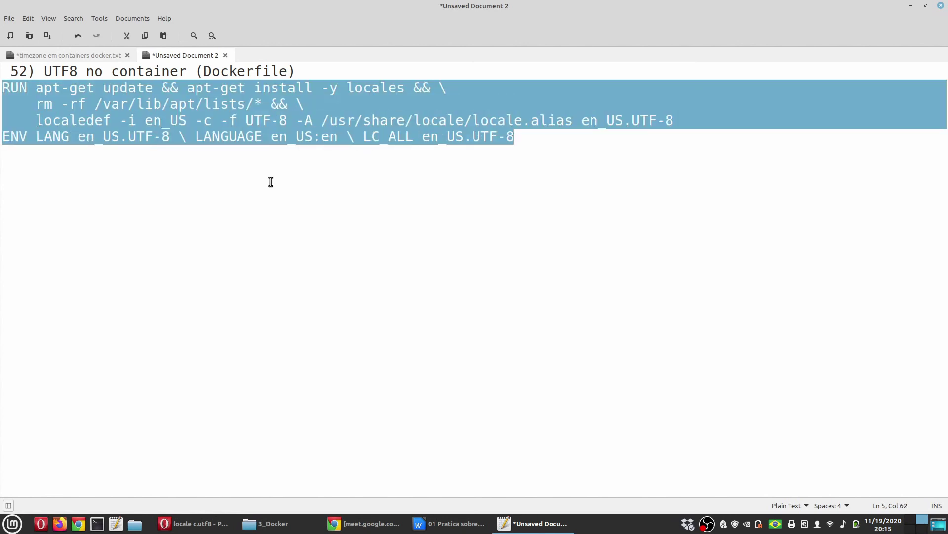
key(Right)
click(34, 91)
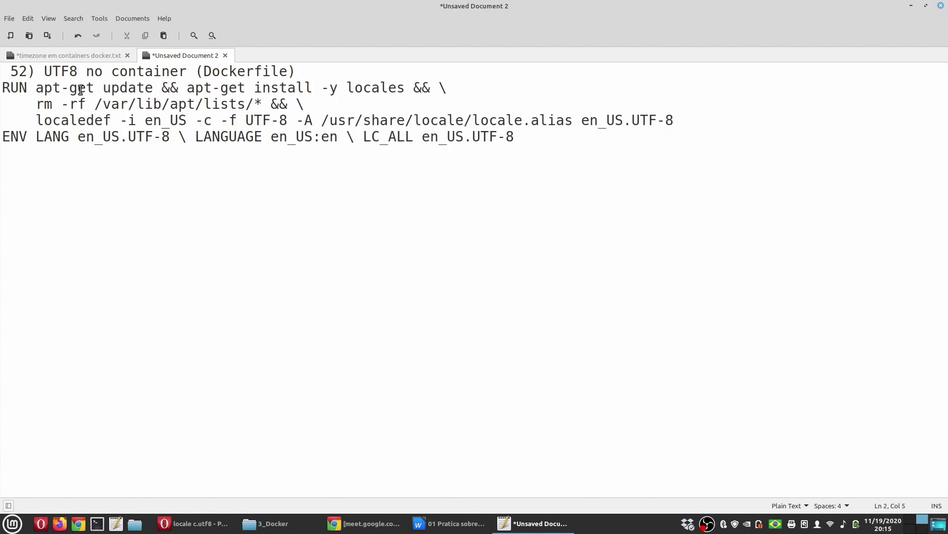
click(154, 89)
click(310, 90)
drag(404, 89, 338, 89)
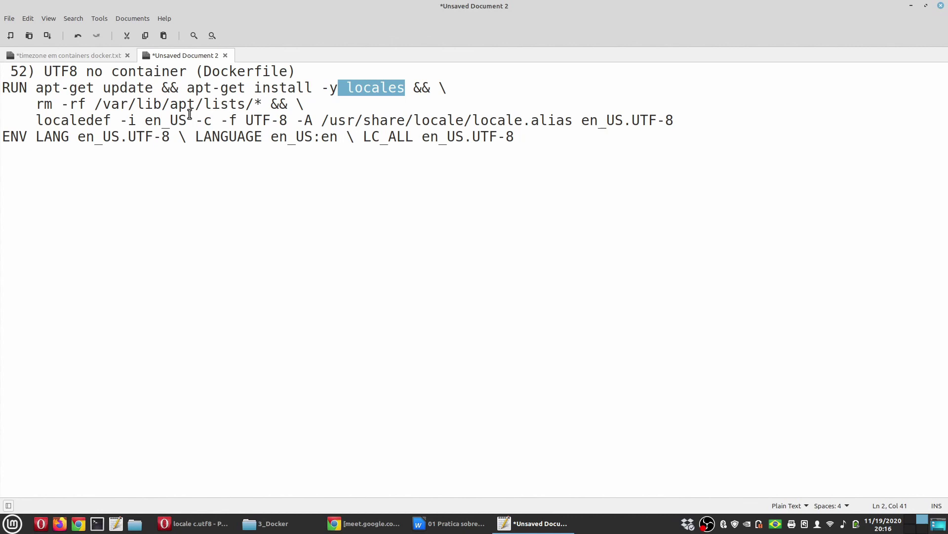
double_click(70, 120)
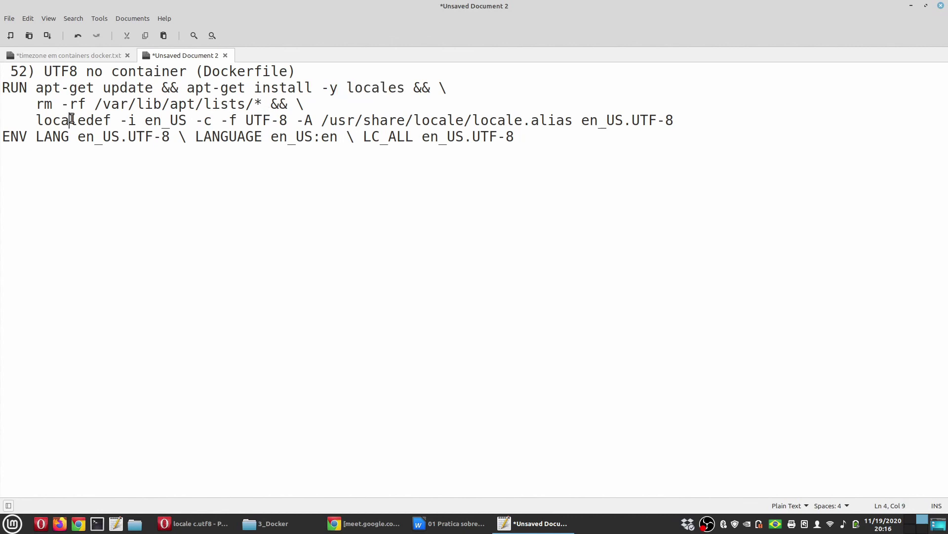
double_click(152, 120)
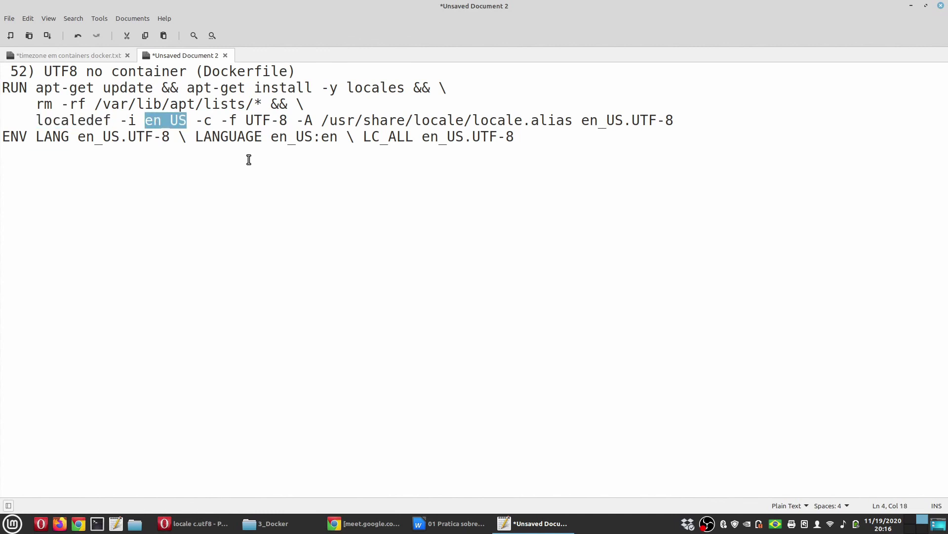
click(163, 121)
drag(174, 121, 187, 121)
Step: Read the TecMint article's 'How to Set System Locale' commands, then return to the container console
click(197, 522)
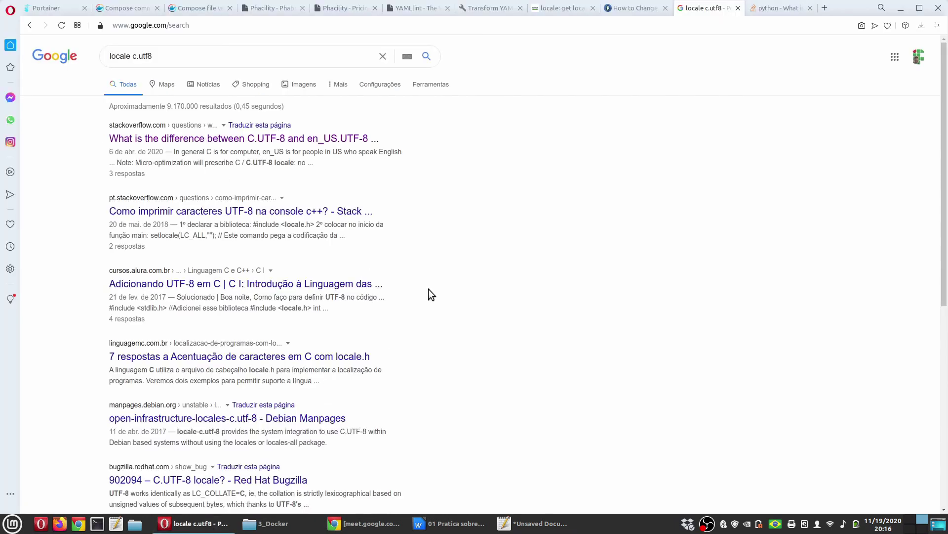
click(635, 7)
scroll(194, 330, down, 10)
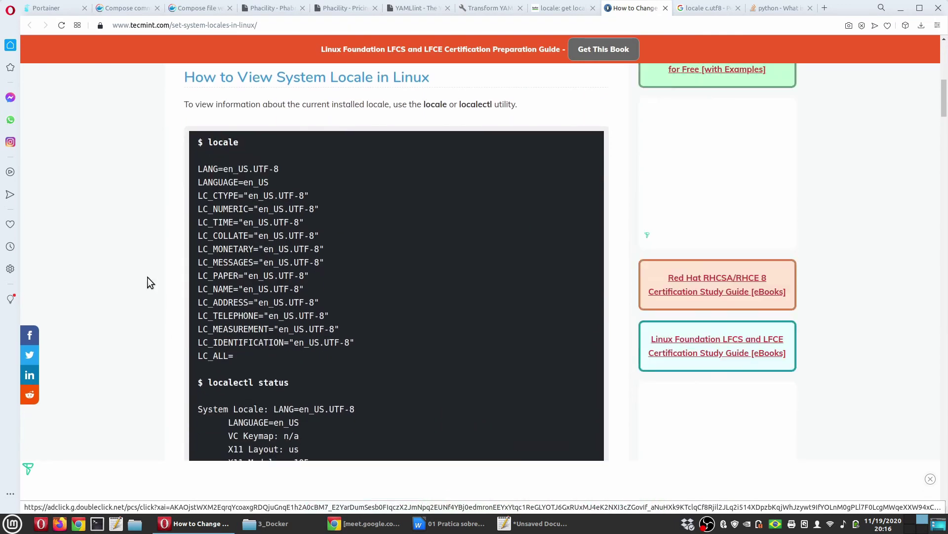
scroll(148, 282, down, 3)
scroll(147, 277, down, 4)
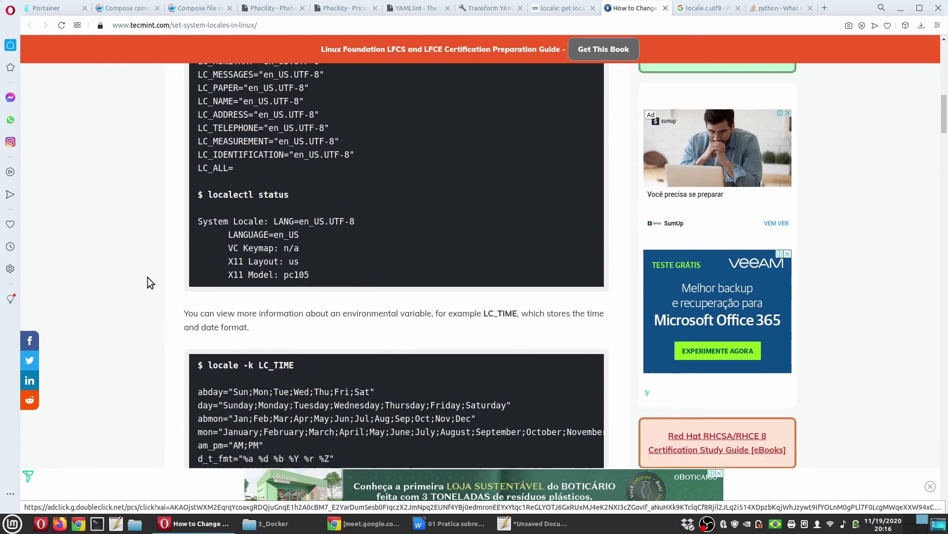
scroll(147, 278, down, 11)
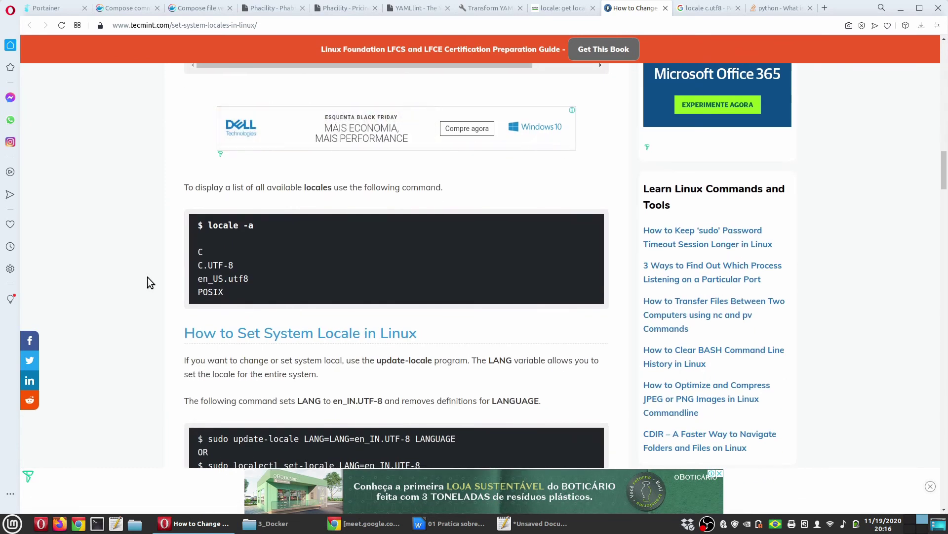
scroll(148, 278, down, 4)
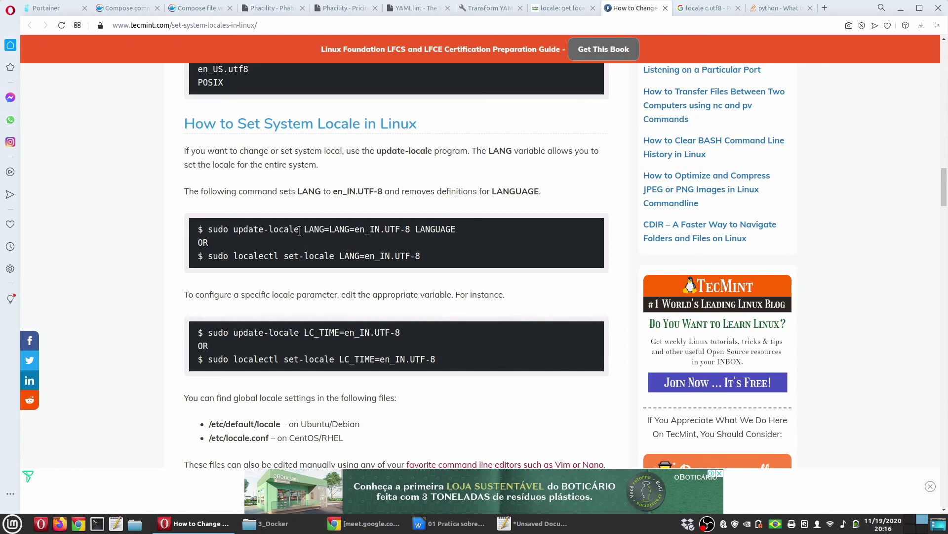
click(46, 8)
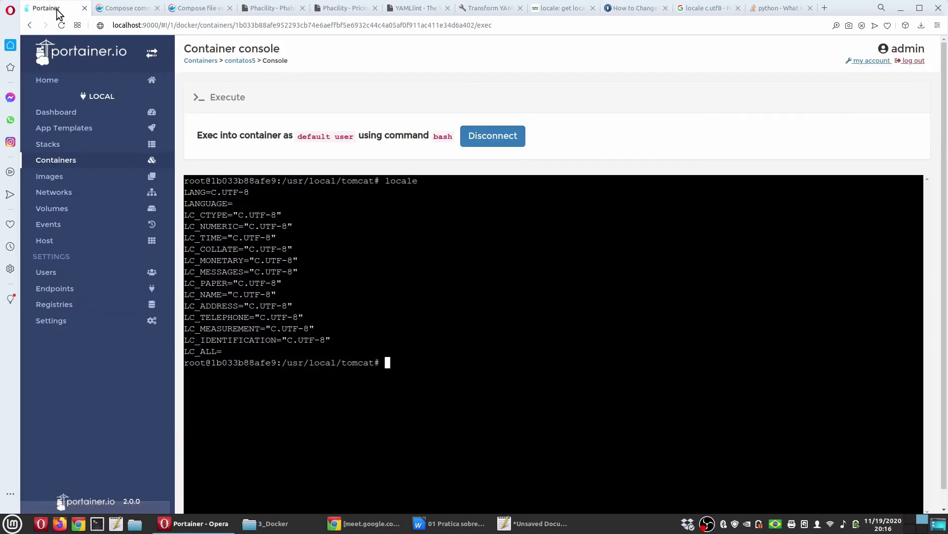
Step: Paste TecMint's sudo update-locale command into the console, changing the locale to pt_BR.UTF-8
click(630, 3)
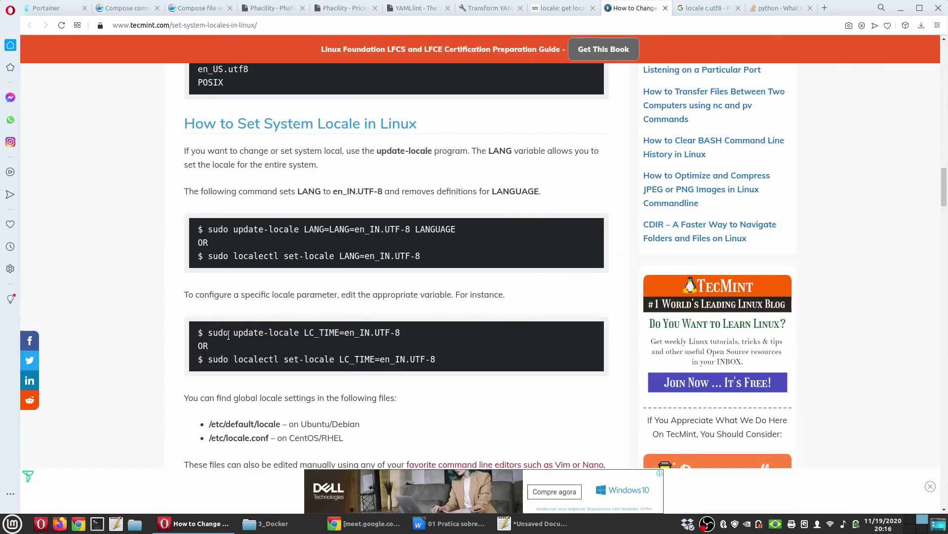
drag(210, 226, 455, 228)
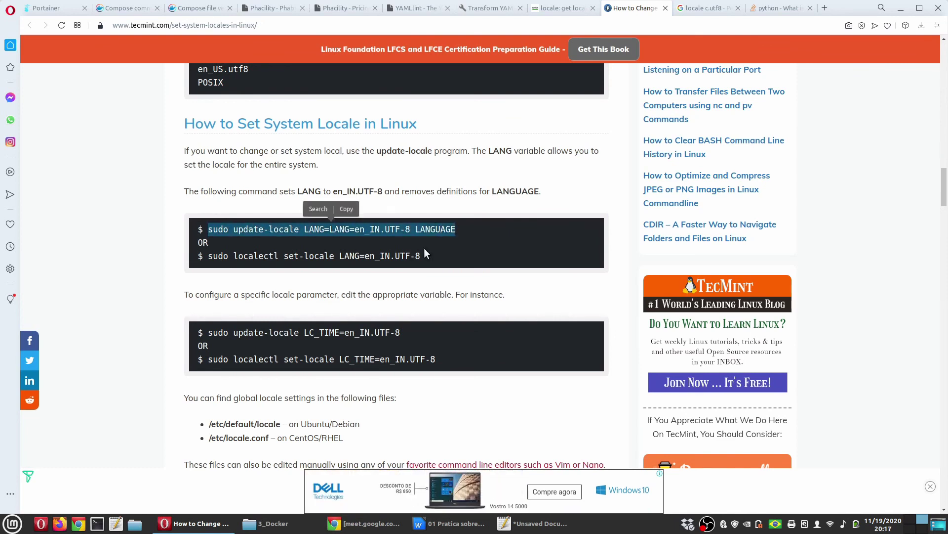
key(ctrl+c)
key(ctrl+Tab)
key(ctrl+v)
key(Left)
key(Left)
key(Left)
key(Left)
key(Left)
key(Left)
key(Left)
key(Left)
key(Left)
key(Left)
key(Left)
key(Left)
key(Left)
key(Left)
key(Left)
key(Left)
key(Left)
key(Left)
key(Left)
key(Left)
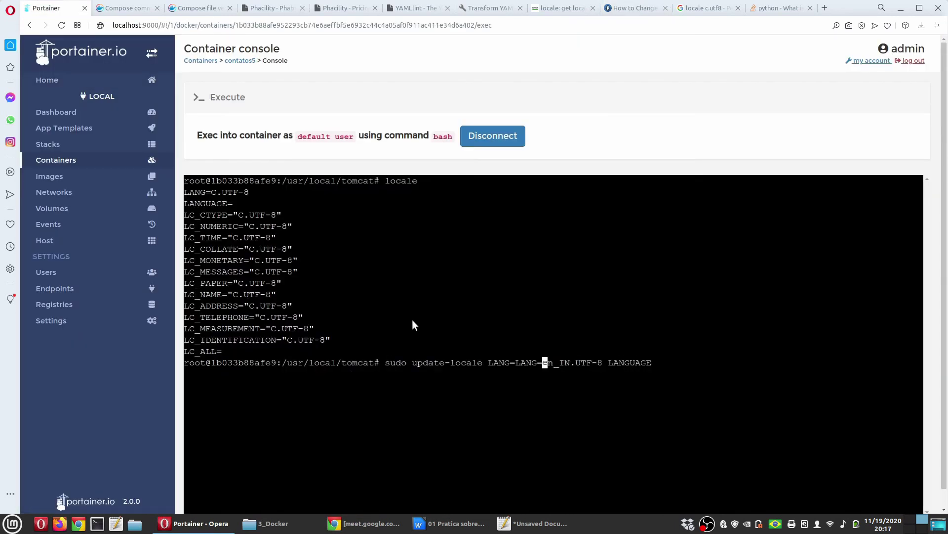
text(pt)
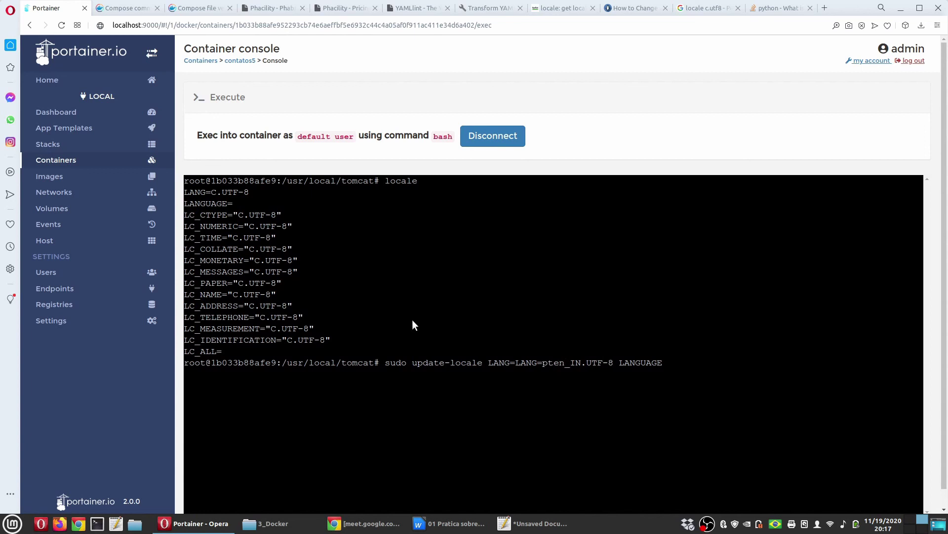
key(Delete)
key(Delete)
key(Right)
key(Delete)
key(Delete)
text(BR)
key(End)
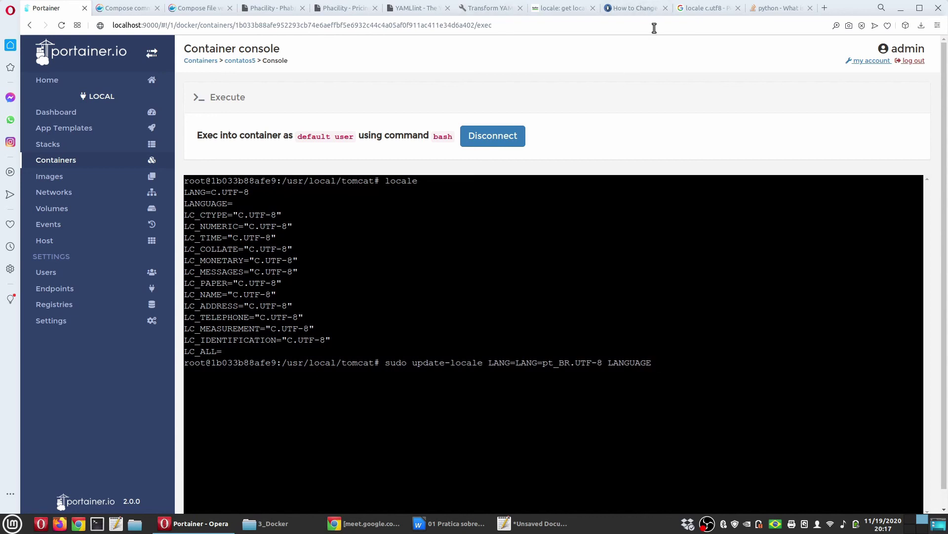
Step: Run the pt_BR update-locale command with sudo, then again without sudo; both fail
click(638, 8)
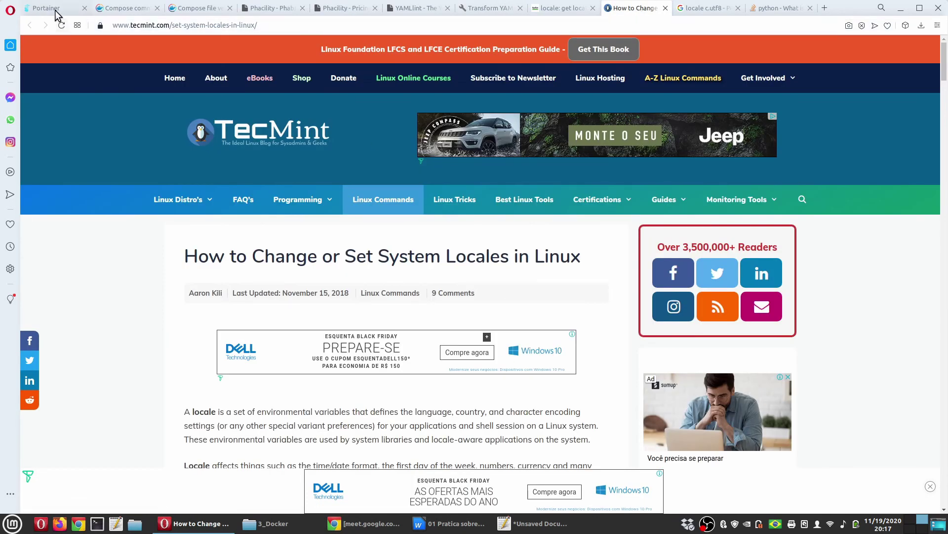
click(56, 8)
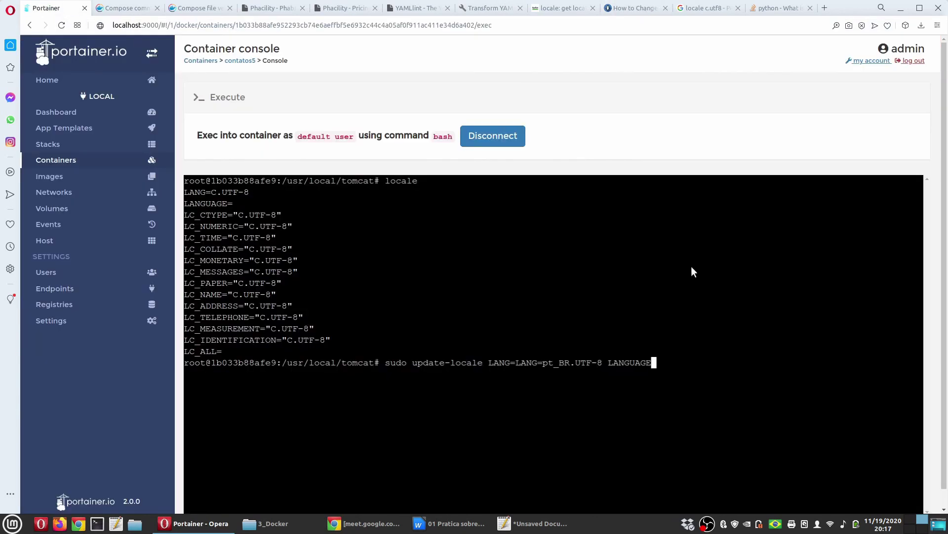
key(Return)
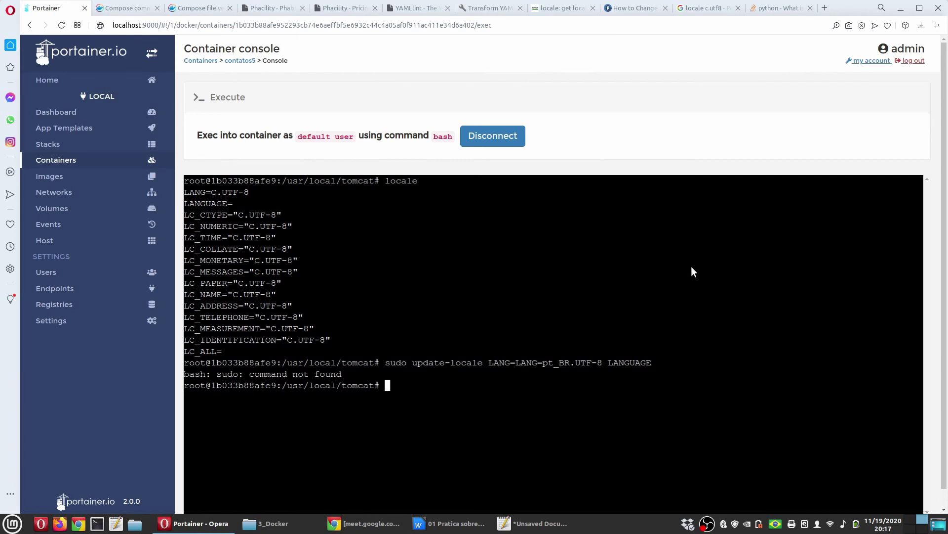
key(Up)
key(Home)
key(Delete)
key(Delete)
key(Delete)
key(Delete)
key(Delete)
key(End)
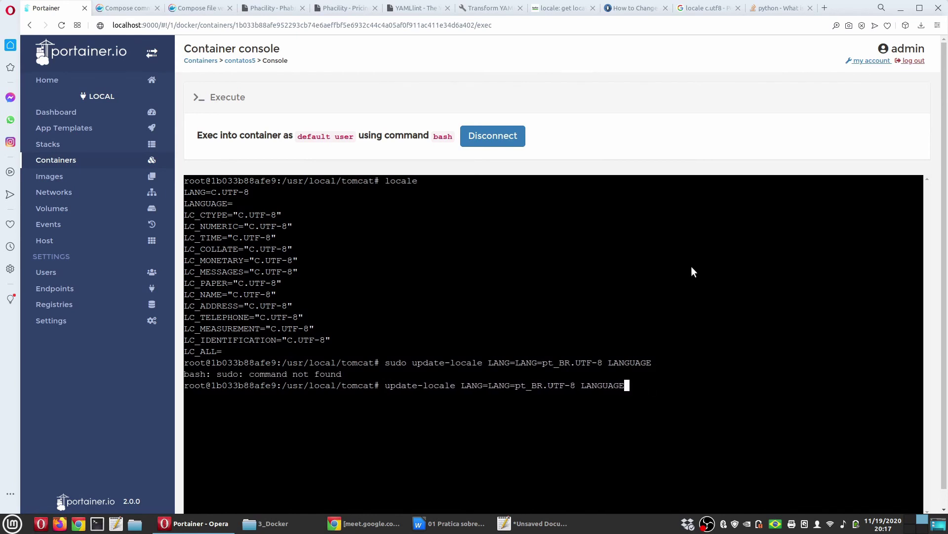
key(Return)
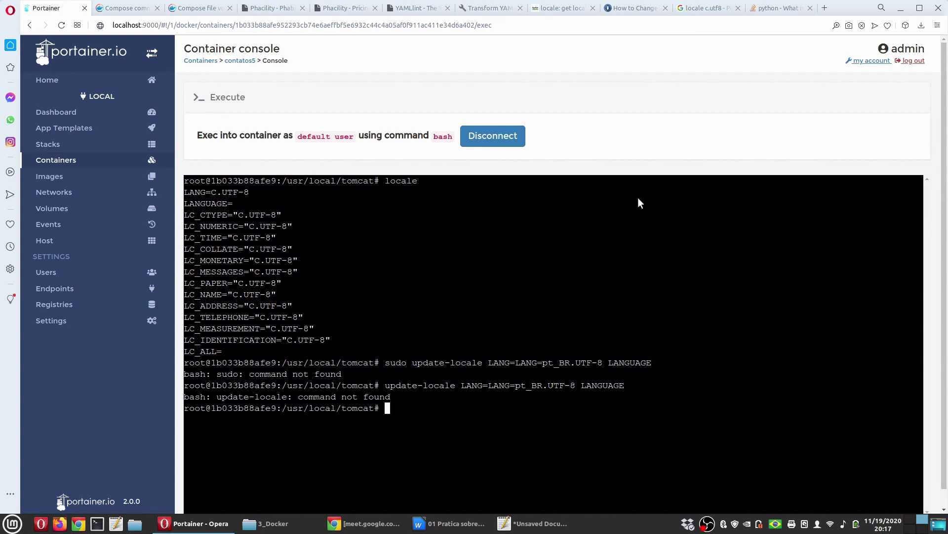
Step: Run TecMint's localectl set-locale command with pt_BR in the console, which is not found
click(661, 8)
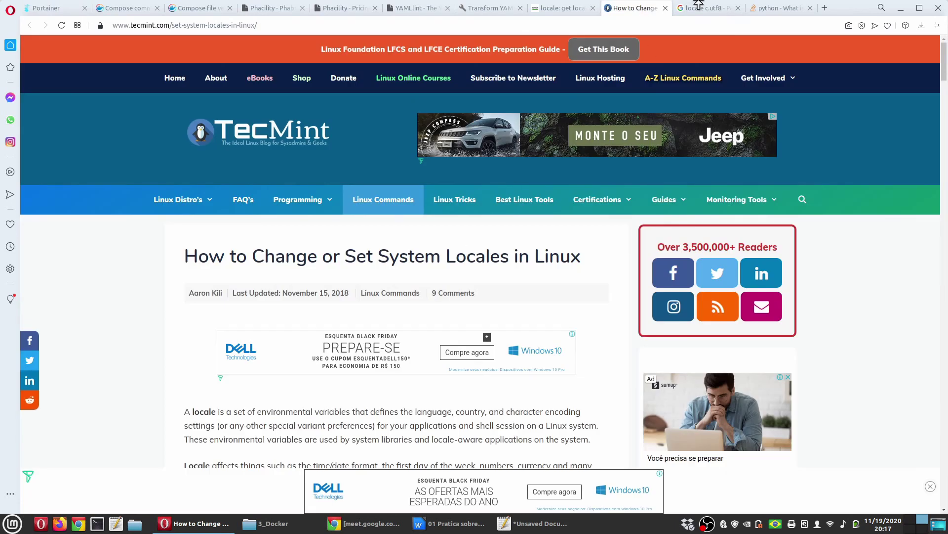
scroll(390, 301, down, 15)
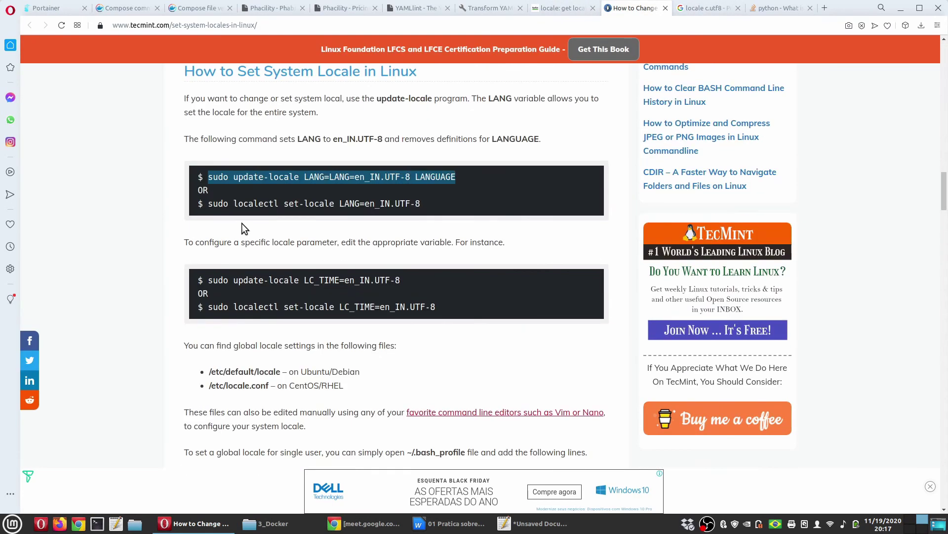
drag(234, 203, 420, 204)
key(ctrl+Tab)
middle_click(355, 298)
key(Left)
key(Left)
key(Left)
key(Left)
key(Left)
key(Left)
key(BackSpace)
key(BackSpace)
key(BackSpace)
key(BackSpace)
key(BackSpace)
text(pt_BR)
key(Return)
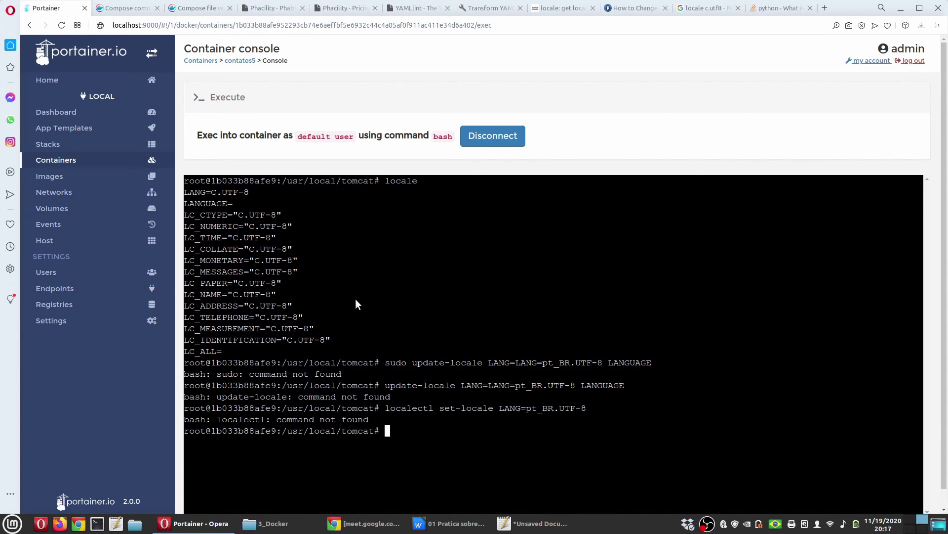
click(541, 522)
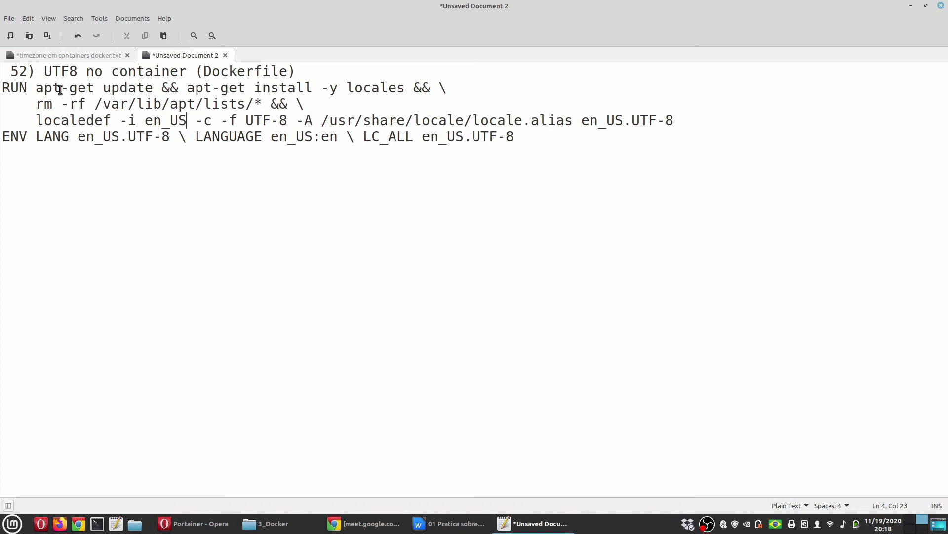
Step: Copy 'apt-get update && apt-get install -y locales' from the snippet and run it in the container
drag(406, 89, 254, 89)
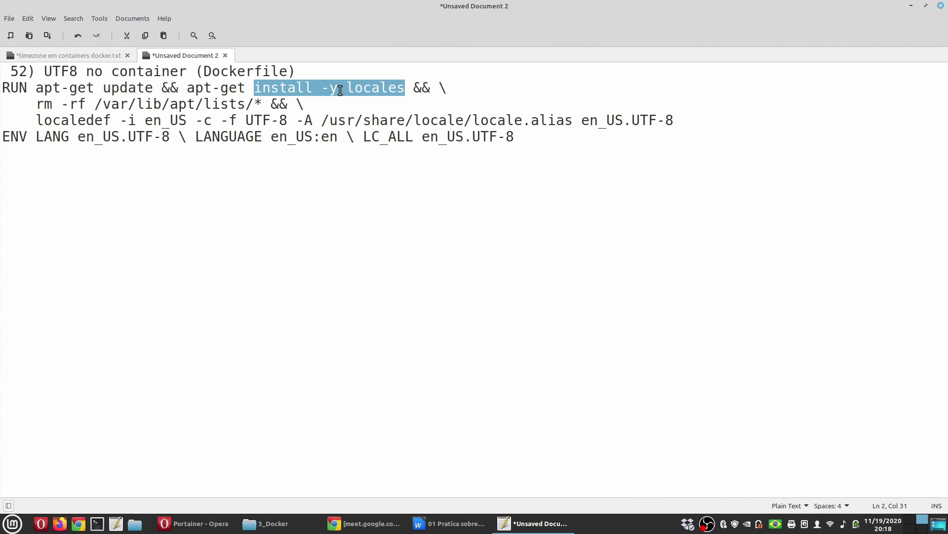
double_click(65, 123)
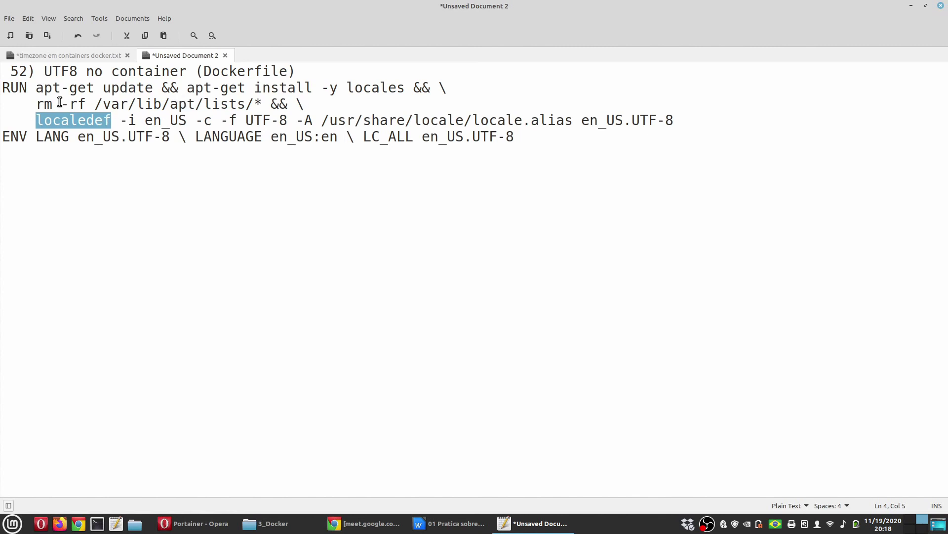
drag(36, 87, 405, 88)
click(190, 523)
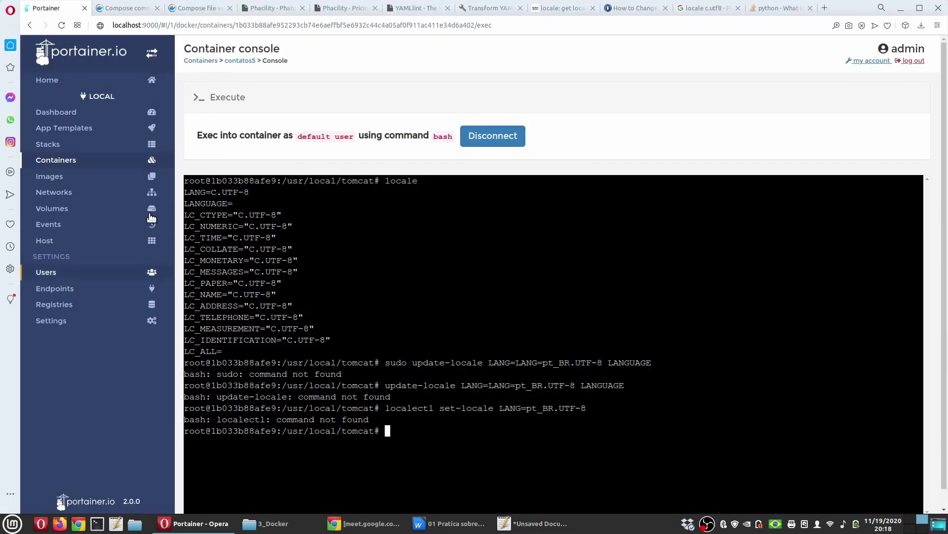
click(505, 384)
key(ctrl+v)
key(Return)
scroll(672, 340, down, 1)
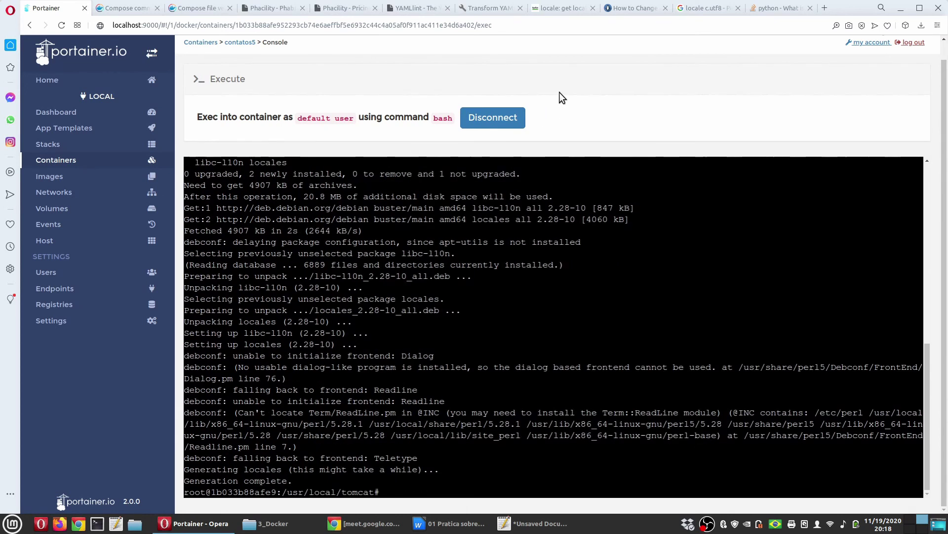
Step: Select the whole localedef line in the Dockerfile snippet for reuse in the console
click(641, 8)
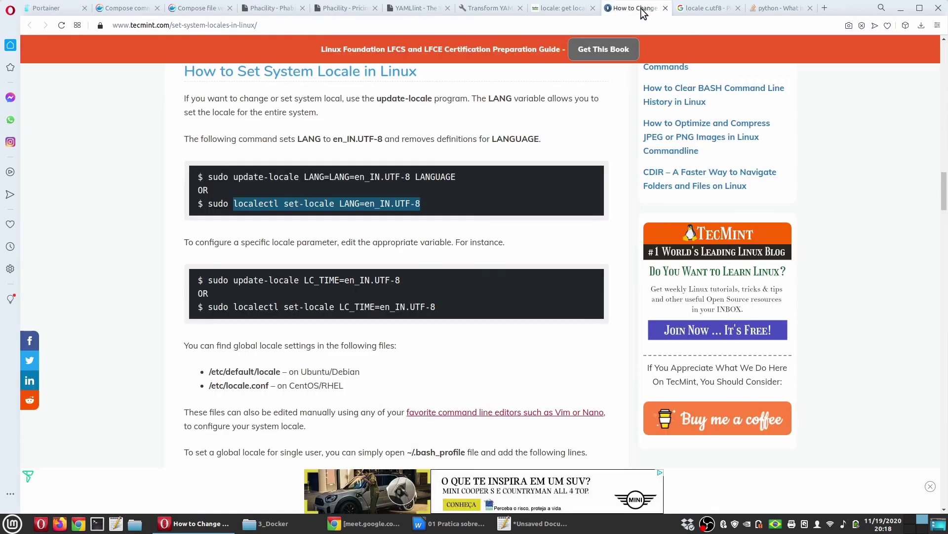
click(528, 516)
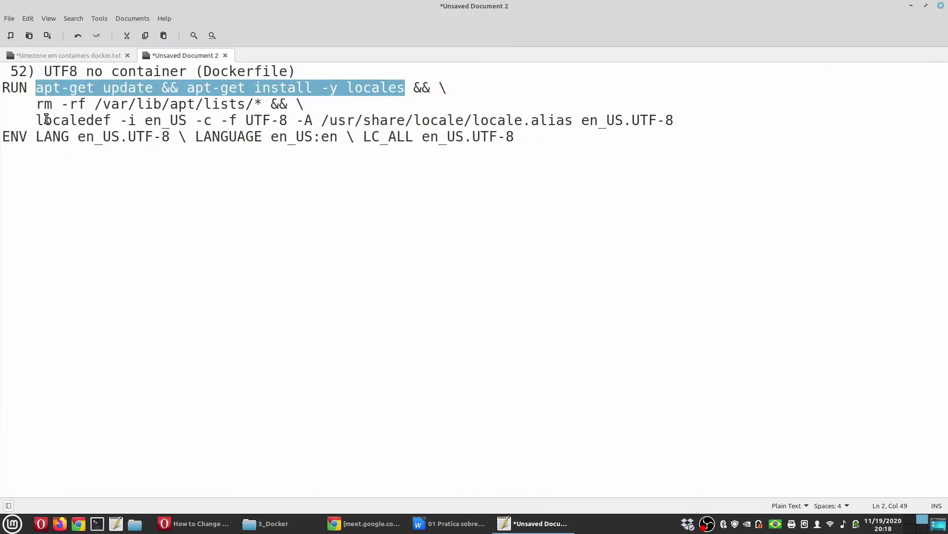
click(37, 118)
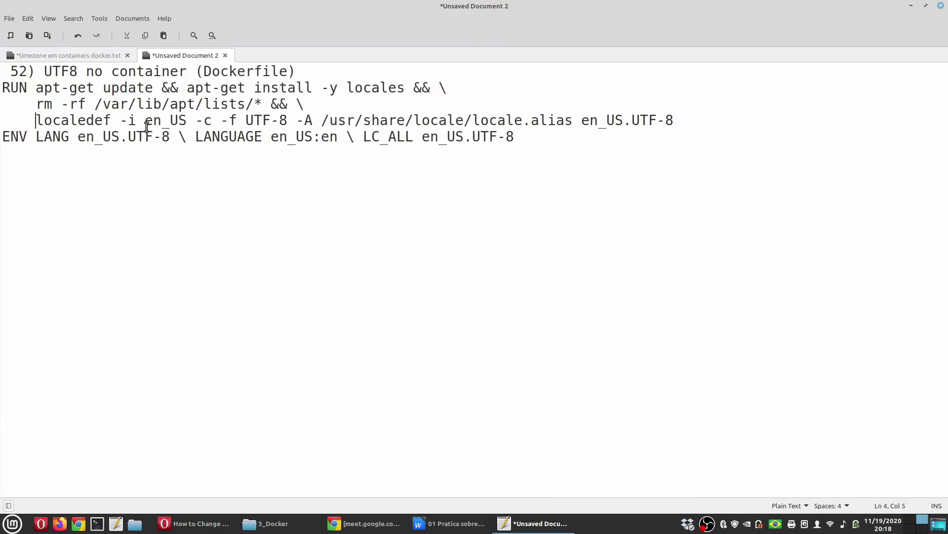
shift+click(677, 120)
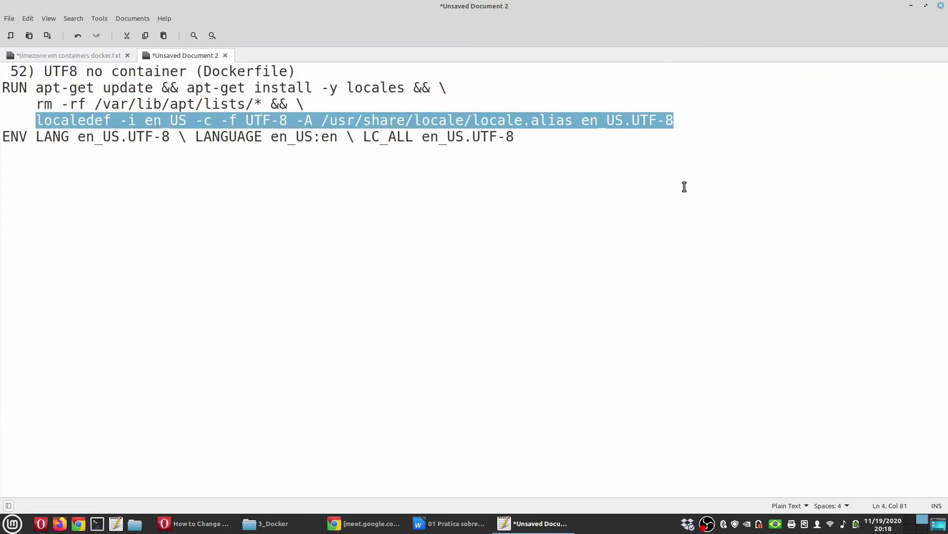
click(225, 523)
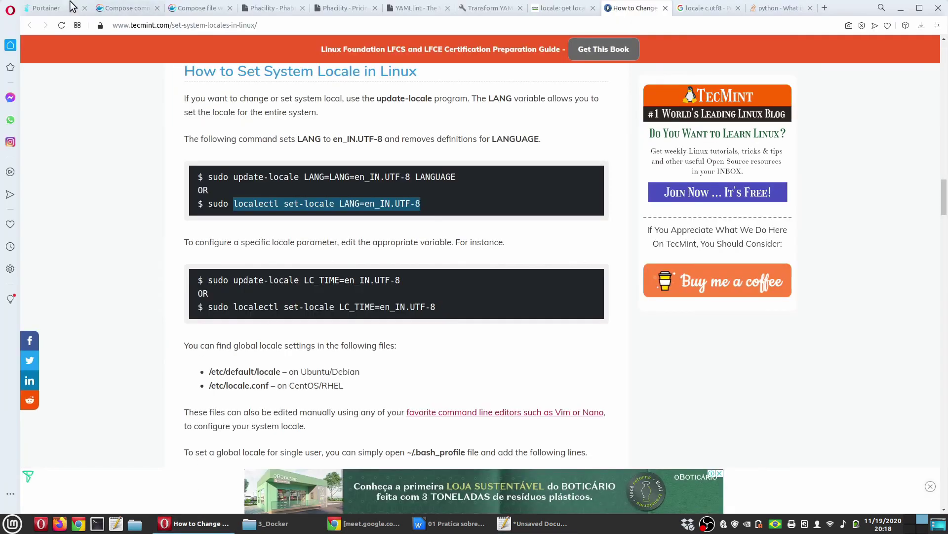
click(73, 6)
Step: Generate the pt_BR.UTF-8 locale with localedef, replacing en_US in both locale names
key(ctrl+v)
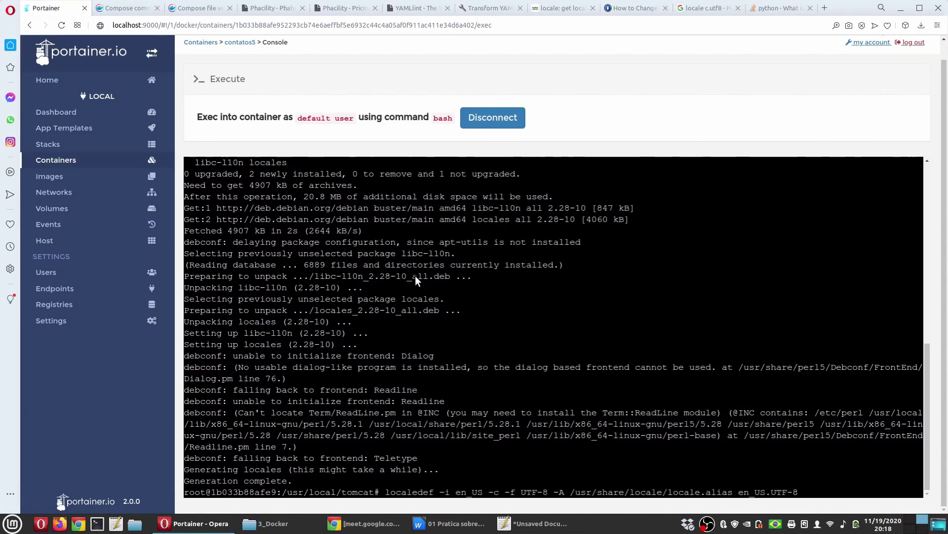
key(Left)
key(Left)
key(Left)
key(Left)
key(Left)
key(Left)
key(Left)
key(Left)
key(Left)
key(Left)
key(Left)
key(Left)
key(Left)
key(Left)
key(Left)
key(Left)
key(Left)
key(Left)
key(Left)
key(Left)
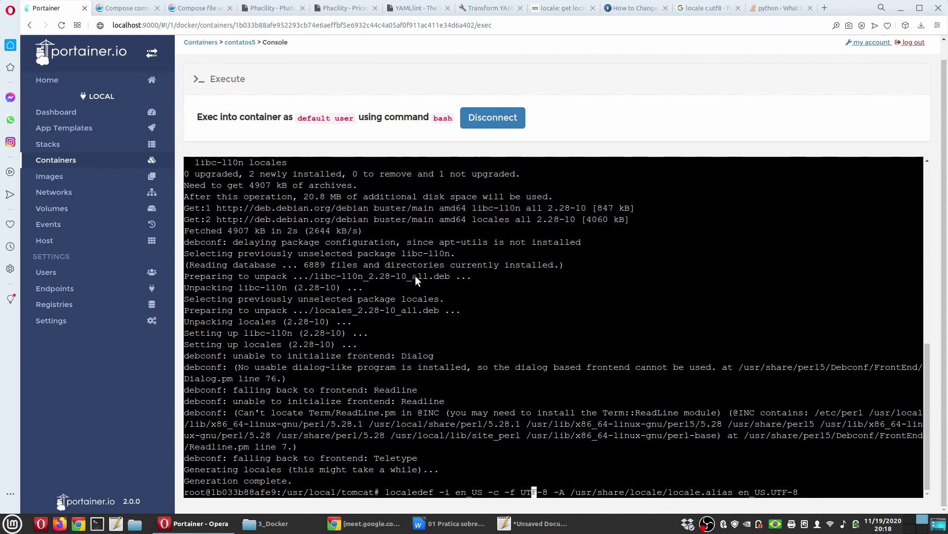
key(Left)
key(Left)
key(Left)
key(Left)
key(Left)
key(Left)
key(Left)
key(Left)
key(Left)
key(Left)
key(Left)
key(Left)
key(BackSpace)
key(BackSpace)
text(pt)
key(Right)
key(Delete)
key(Delete)
text(BR)
key(Right)
key(Right)
key(Right)
key(Right)
key(Right)
key(Right)
key(Right)
key(Right)
key(Right)
key(Right)
key(Right)
key(Right)
key(Right)
key(Right)
key(Right)
key(Right)
key(Right)
key(Right)
key(Right)
key(Right)
key(Right)
key(Right)
key(Right)
key(Delete)
key(Delete)
text(pt)
key(Right)
key(Delete)
key(Delete)
text(BR)
key(Return)
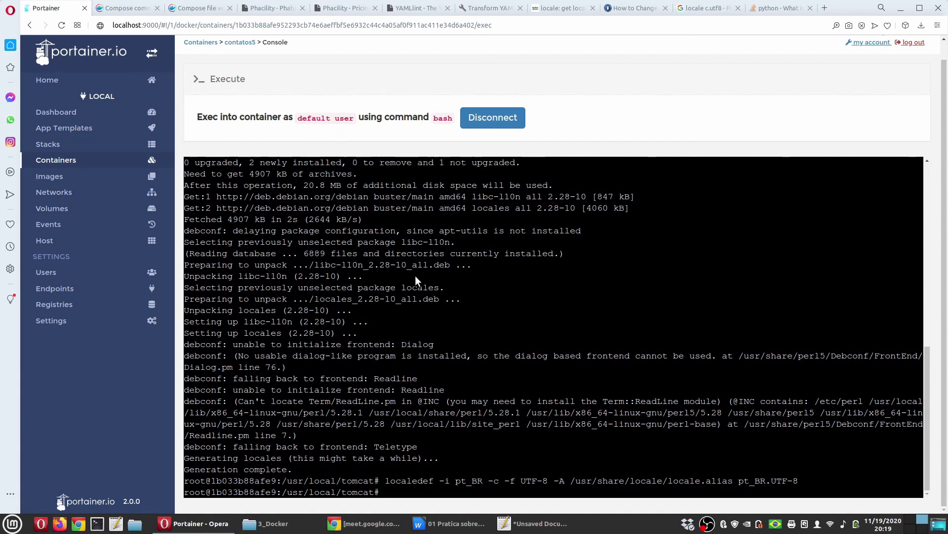
Step: Run locale, which still shows C.UTF-8, then run 'set LANG pt_BR.UTF-8'
text(locale)
key(Return)
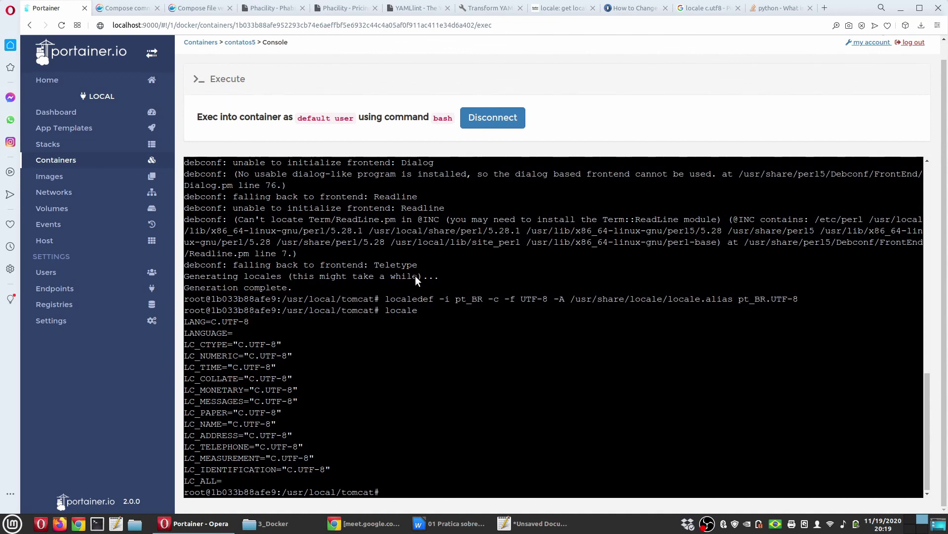
click(536, 523)
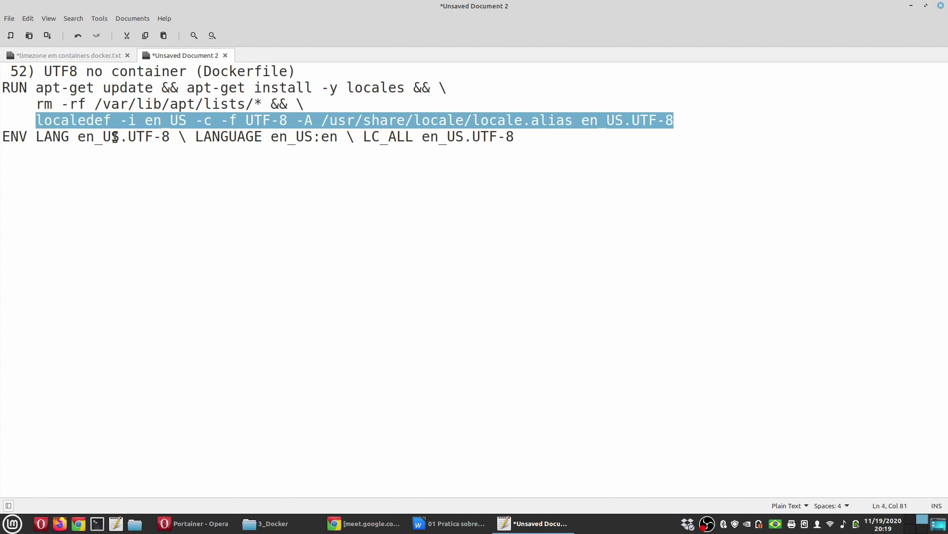
key(alt+Tab)
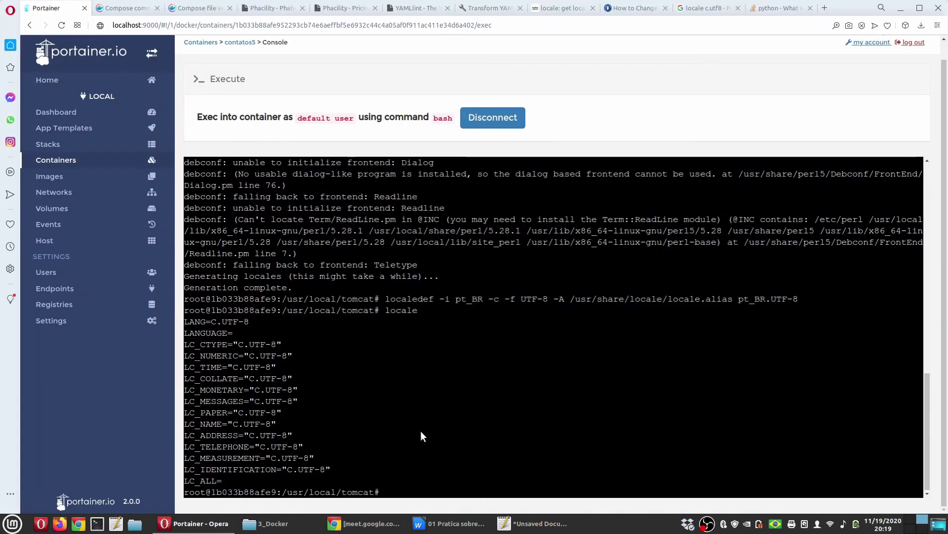
text(set LANG en_US.UTF-8)
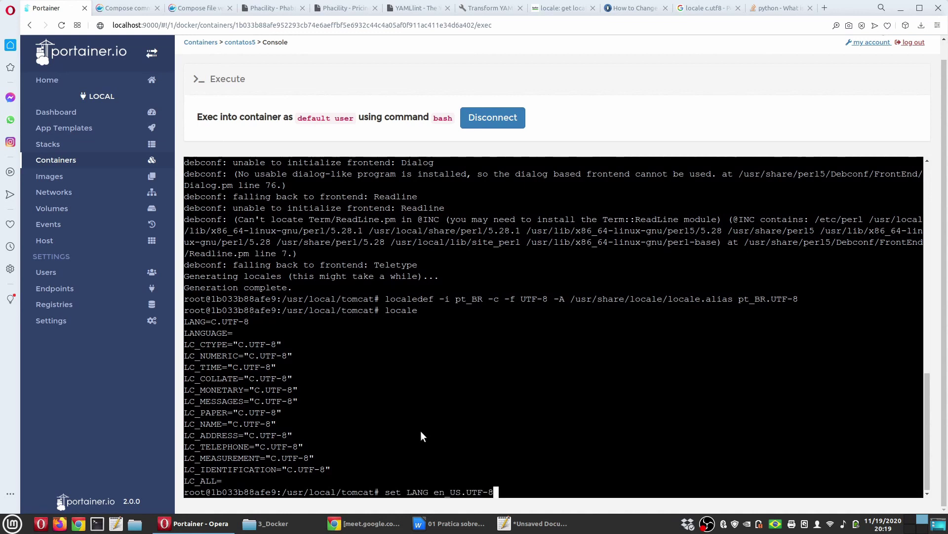
key(Left)
key(Left)
key(Left)
key(Left)
key(Left)
key(Left)
key(Left)
key(Left)
key(Left)
key(Left)
key(Left)
key(Delete)
key(Delete)
text(pt)
key(Right)
key(Delete)
key(Delete)
text(BR)
key(Return)
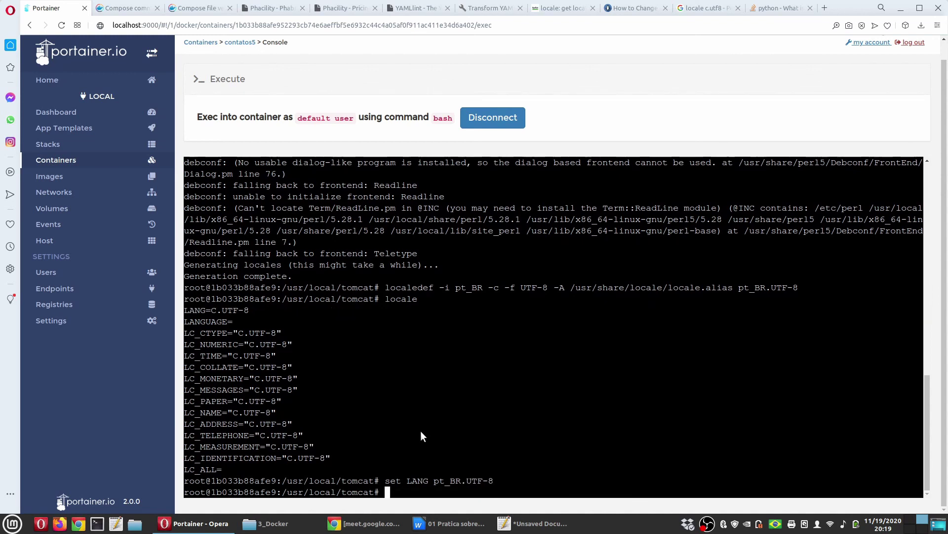
Step: Run 'set LANGUAGE pt_BR:pt' in the console, correcting the 'sey' typo
click(533, 523)
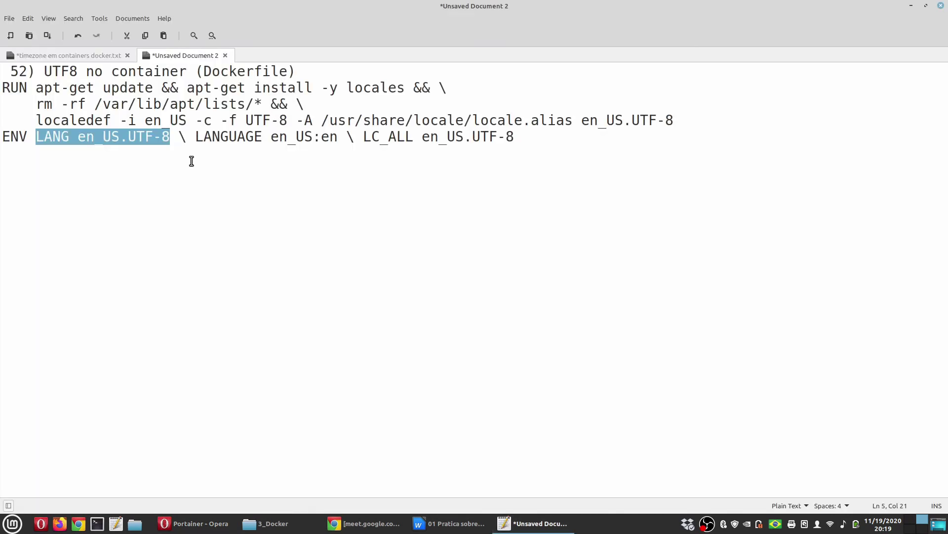
click(196, 136)
shift+click(338, 137)
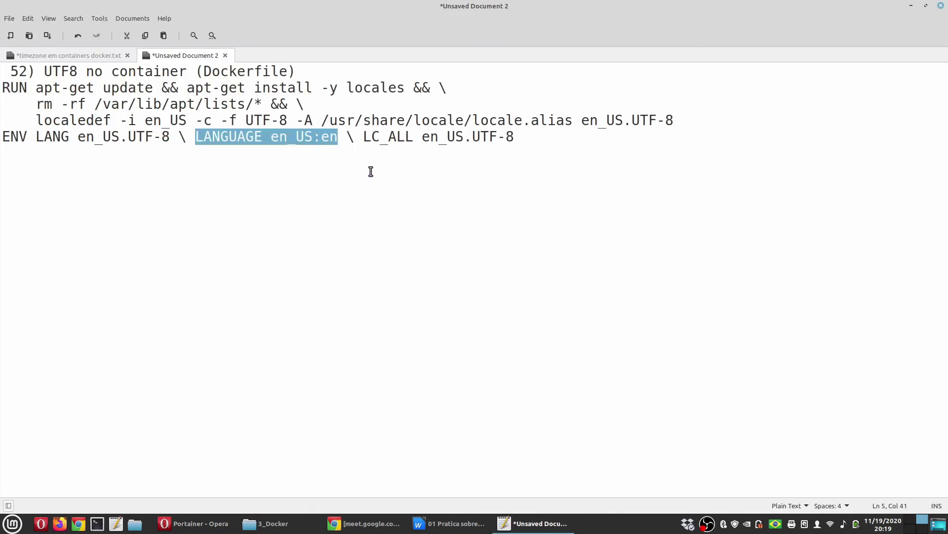
key(alt+Tab)
text(sey LANGUAGE pt_BR:en)
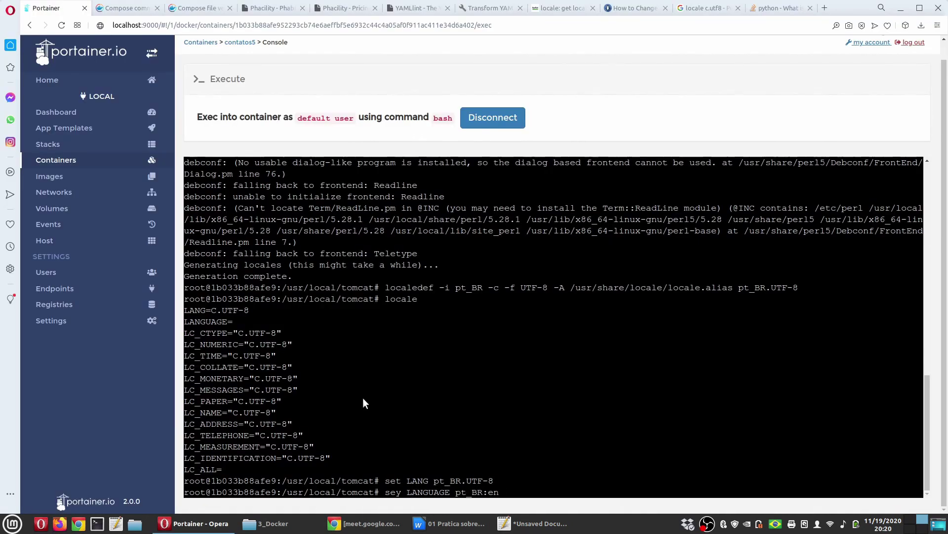
key(BackSpace)
key(BackSpace)
text(pt)
key(Return)
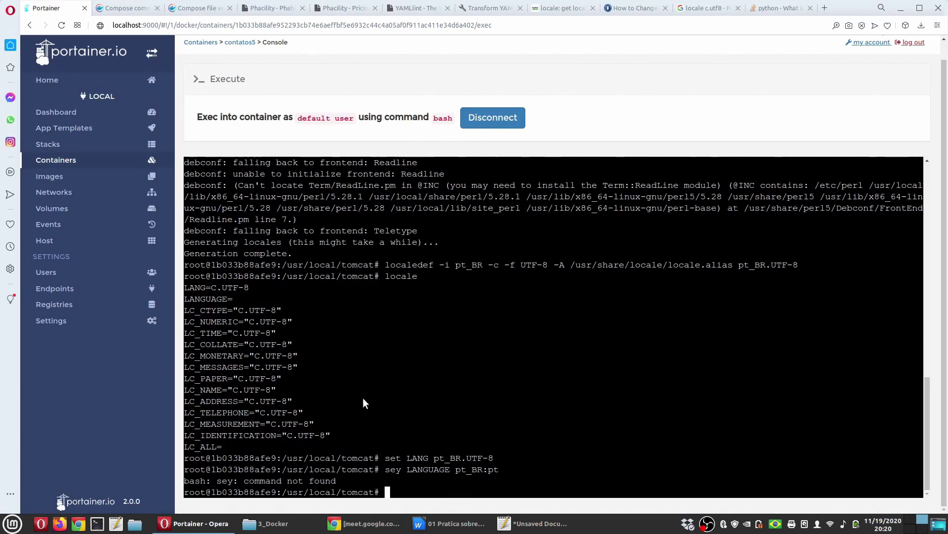
key(Up)
key(Left)
key(Left)
key(Left)
key(Left)
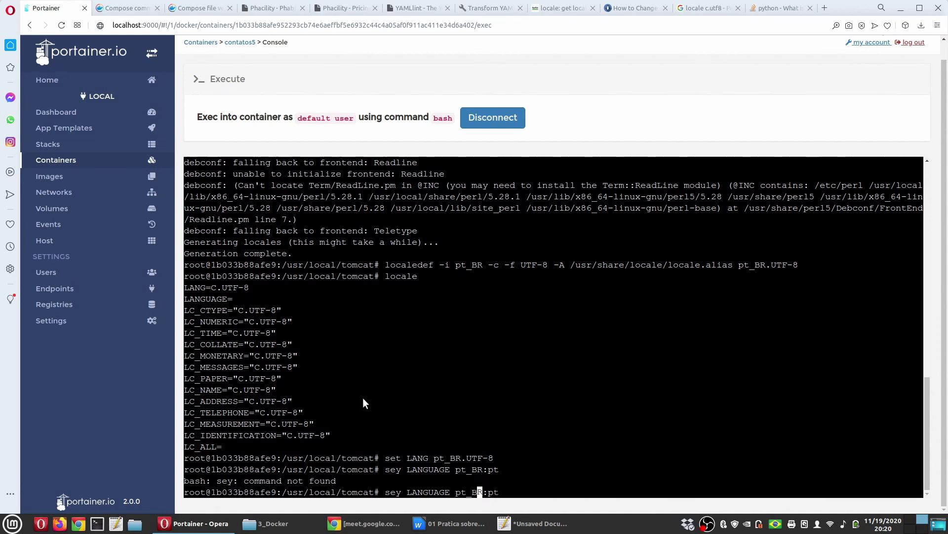
key(Left)
key(Left)
key(Left)
key(Left)
key(Left)
key(Left)
key(Left)
key(Left)
key(Left)
key(Left)
key(Left)
key(Left)
key(Left)
key(Left)
key(Left)
key(Left)
key(Right)
key(Delete)
text(t)
key(End)
key(Return)
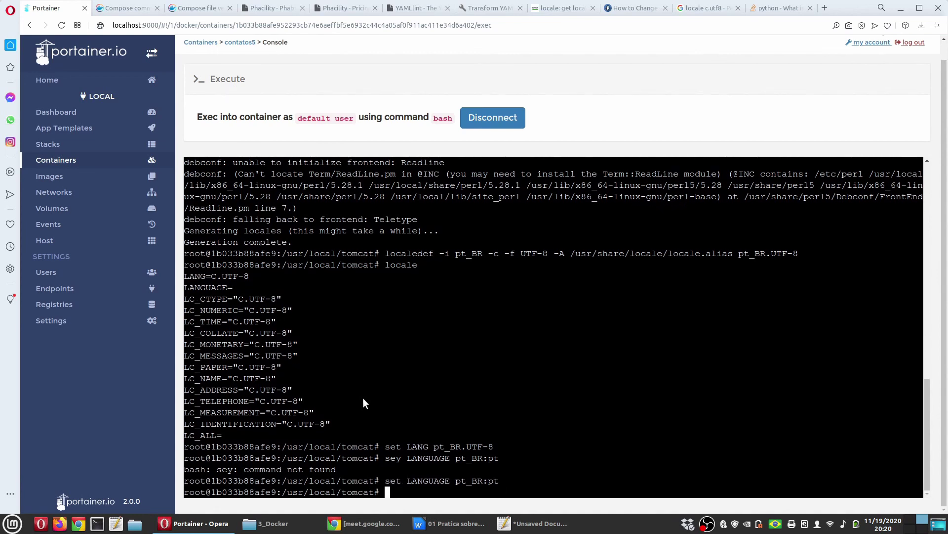
Step: Run 'set LC_ALL pt_US.UTF-8' in the container console, then check it with locale
click(534, 523)
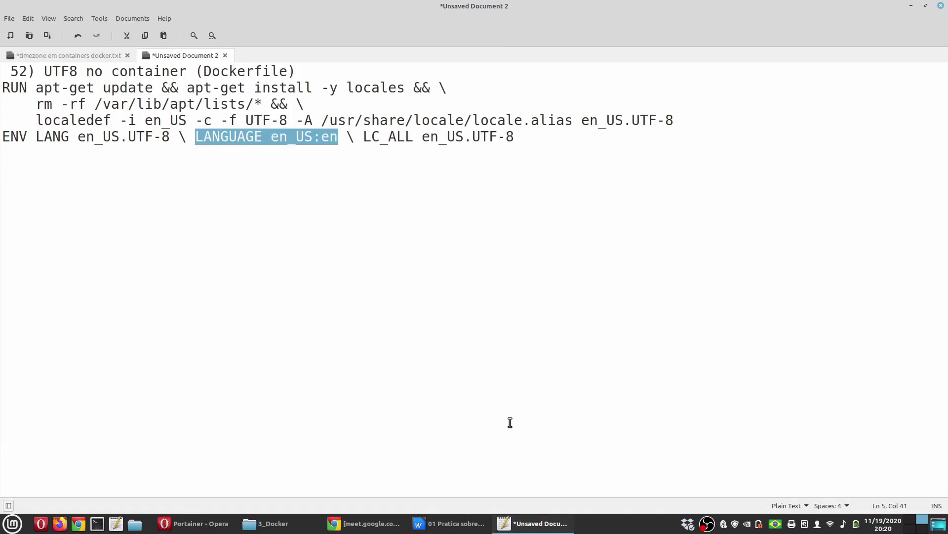
click(364, 143)
drag(527, 144, 363, 139)
click(192, 524)
text(set LC_ALL pt_US.UTF-8)
key(Return)
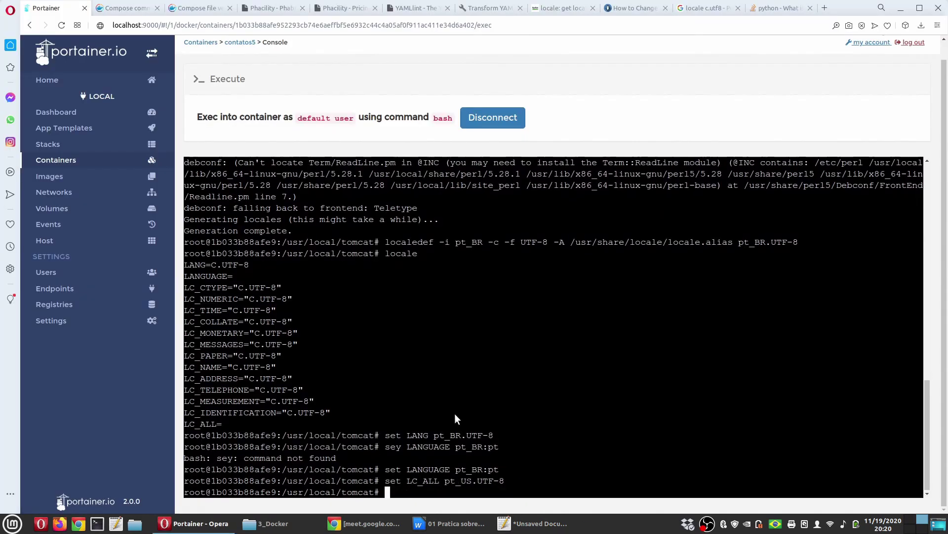
text(locale)
key(Return)
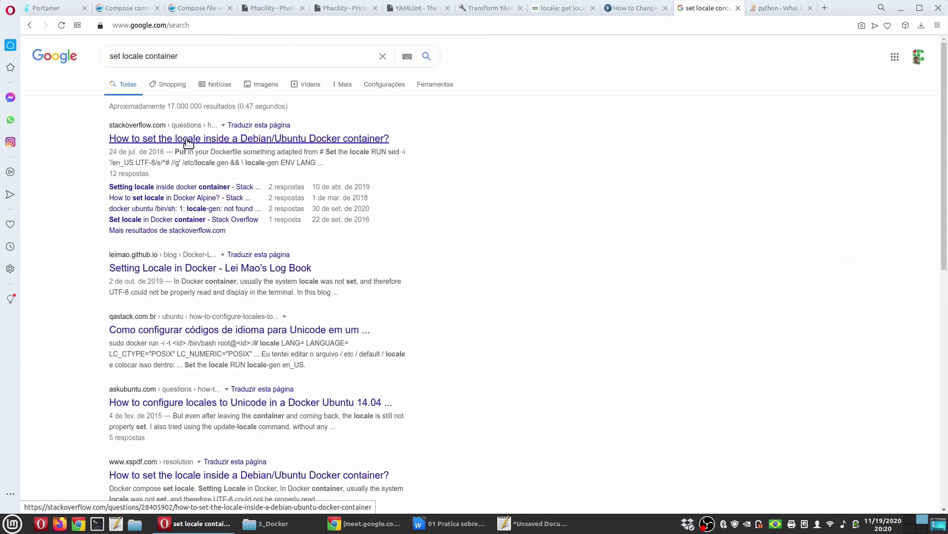
Step: Open the first Stack Overflow result on Docker locales and select the accepted answer's Dockerfile snippet
middle_click(243, 141)
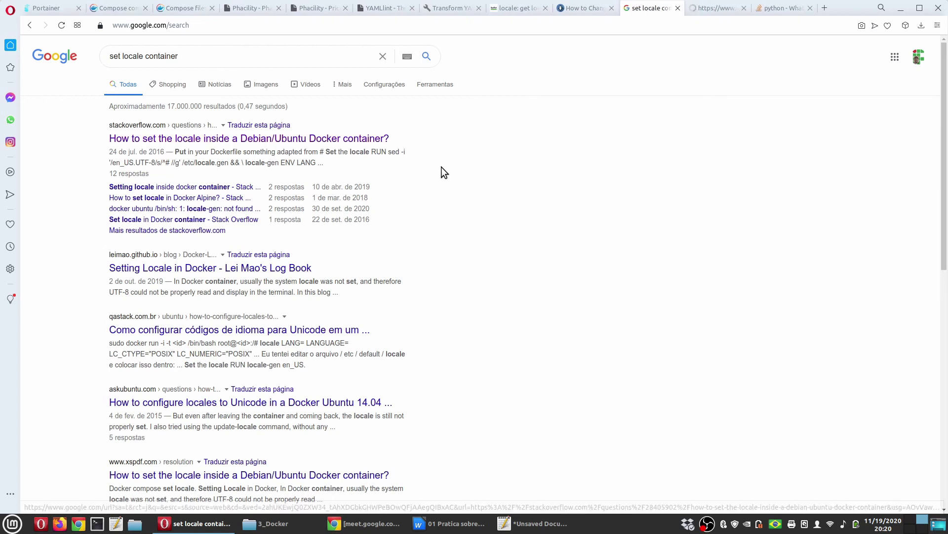
click(716, 8)
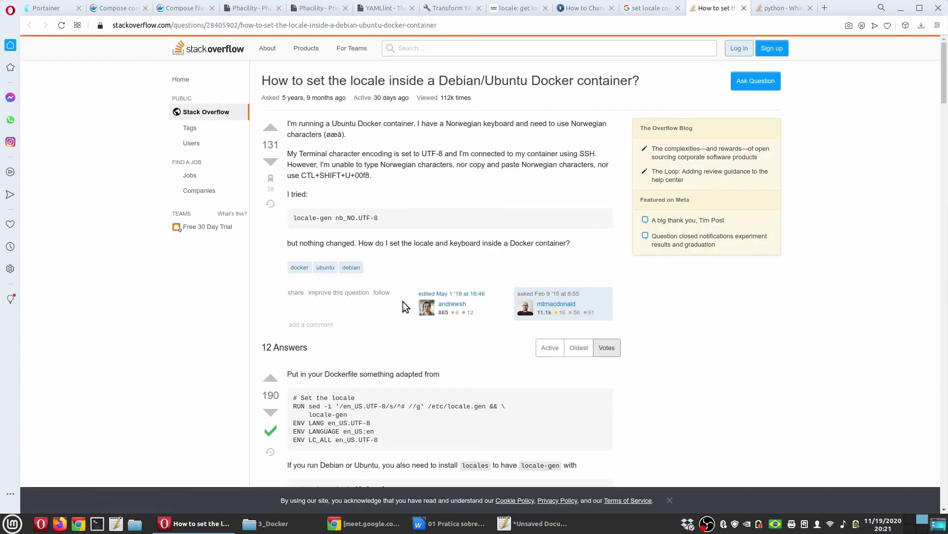
scroll(248, 371, down, 5)
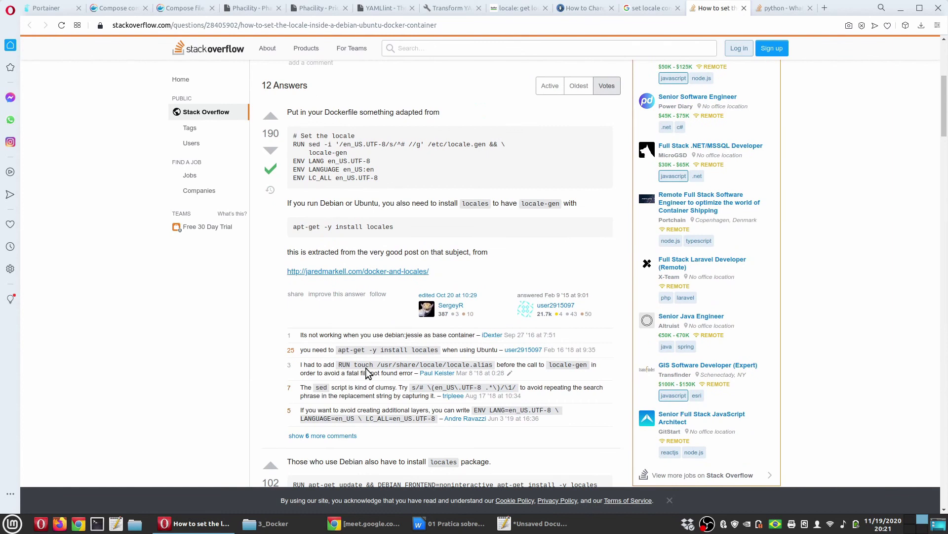
scroll(366, 373, up, 1)
triple_click(336, 160)
key(ctrl+c)
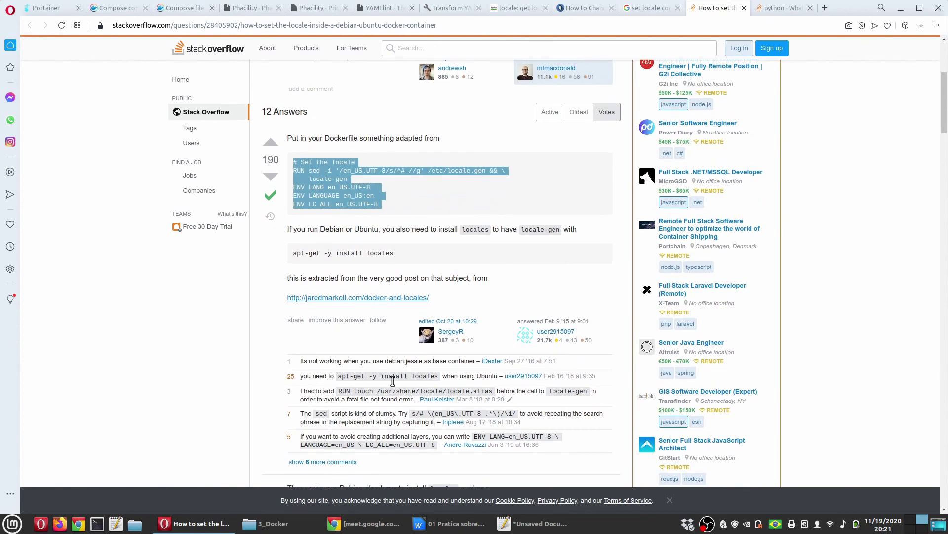
click(524, 523)
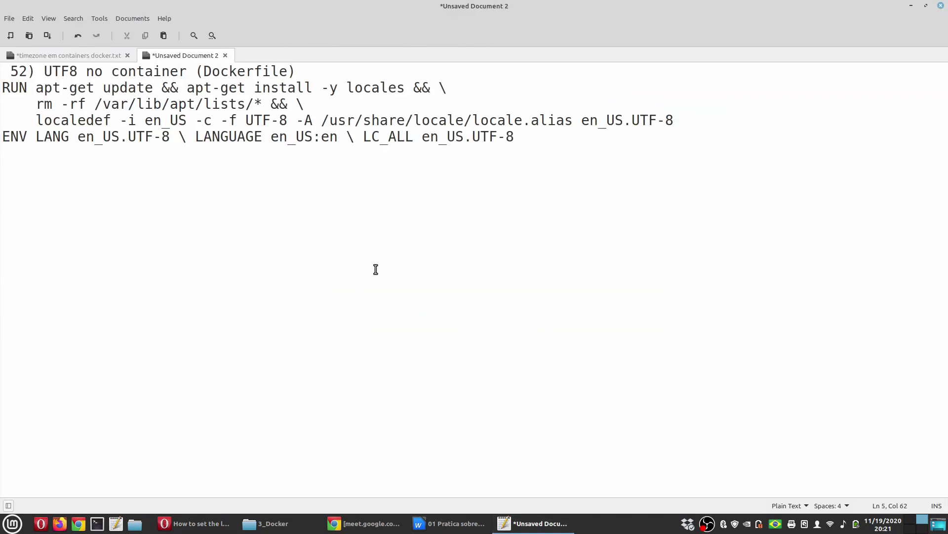
Step: Paste the locale snippet below the notes, change its sed pattern to pt_BR and join locale-gen
key(Return)
key(ctrl+v)
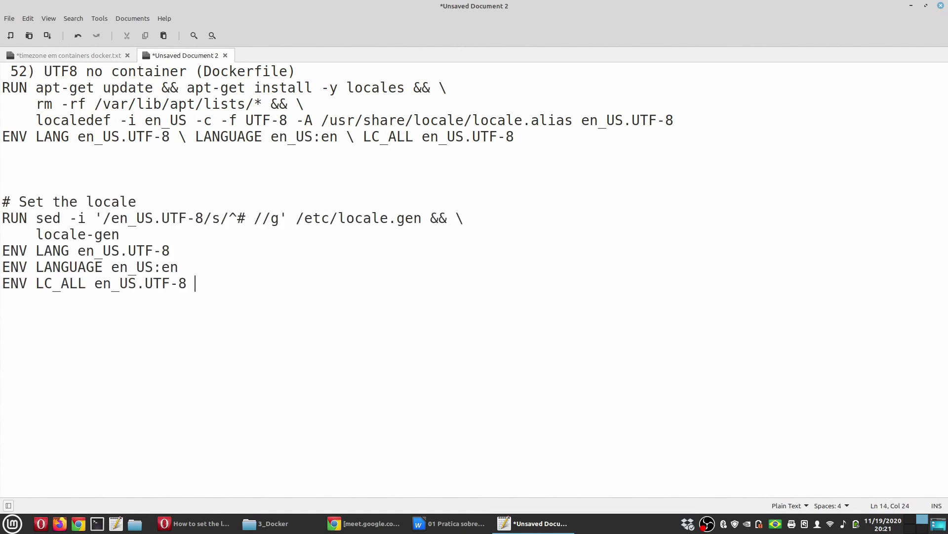
click(2, 267)
key(Right)
key(Right)
key(Right)
key(Right)
key(Right)
key(Right)
key(Right)
key(Right)
key(Right)
key(Right)
key(Right)
key(Right)
key(Delete)
key(Delete)
text(pt)
key(Right)
key(Delete)
key(Delete)
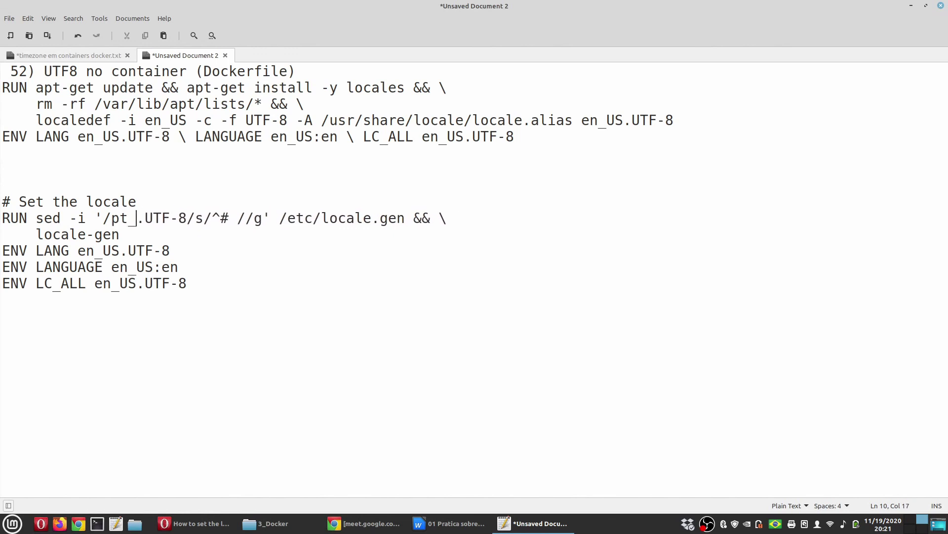
text(BR)
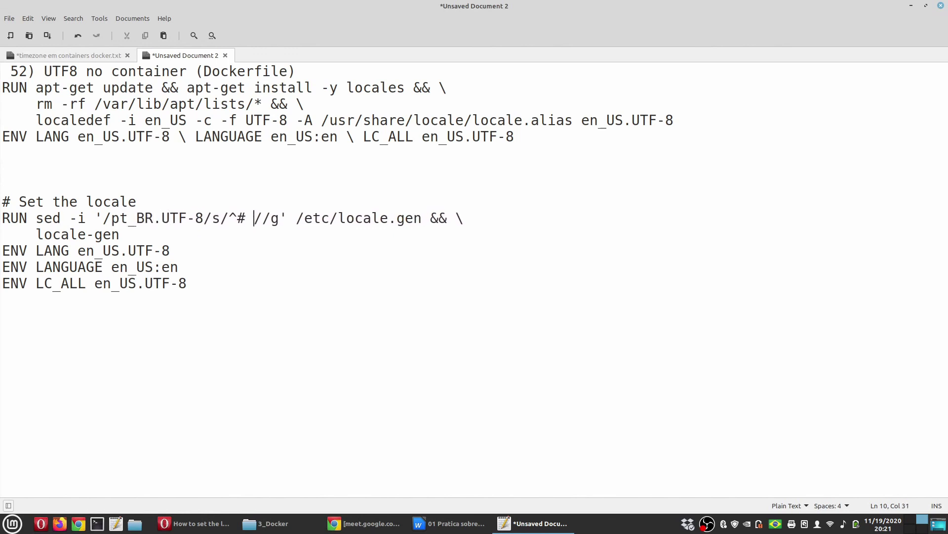
key(Right)
key(Right)
key(Right)
key(Right)
key(Right)
key(Right)
key(Right)
key(Right)
key(Right)
key(Right)
key(Right)
key(Right)
key(Right)
key(Right)
key(Right)
key(Right)
key(Up)
key(End)
key(Delete)
key(Delete)
key(Delete)
key(Delete)
key(Delete)
key(Delete)
key(Home)
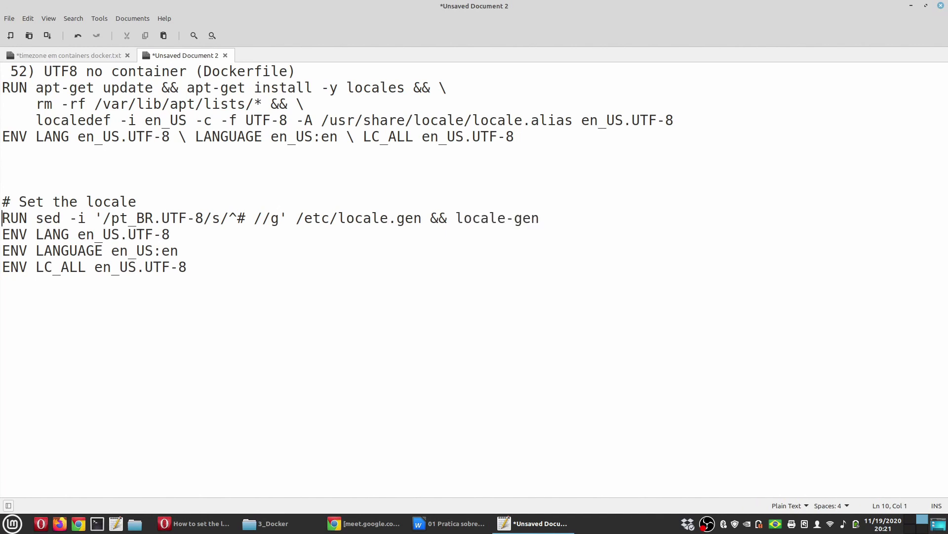
Step: Change the ENV values to LANG pt_BR.UTF-8, LANGUAGE pt_BR:pt and LC_ALL pt_BR
click(103, 235)
text(pt_BR)
key(Delete)
key(Delete)
key(Delete)
key(Delete)
key(Delete)
key(Down)
key(Left)
key(Delete)
key(Delete)
key(Delete)
key(Delete)
key(Delete)
text(pt_BR)
key(Right)
key(Delete)
key(Delete)
text(pt)
click(95, 267)
text(pt)
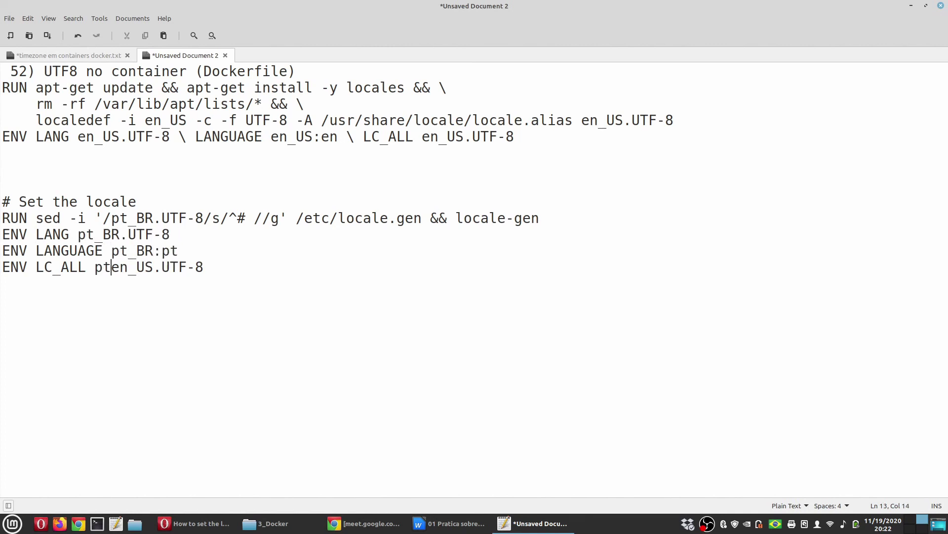
text(_BR)
key(Delete)
key(Delete)
key(Delete)
key(Delete)
key(Delete)
click(136, 201)
Step: Copy the answer's apt-get install locales command into the notes as a RUN line
click(194, 523)
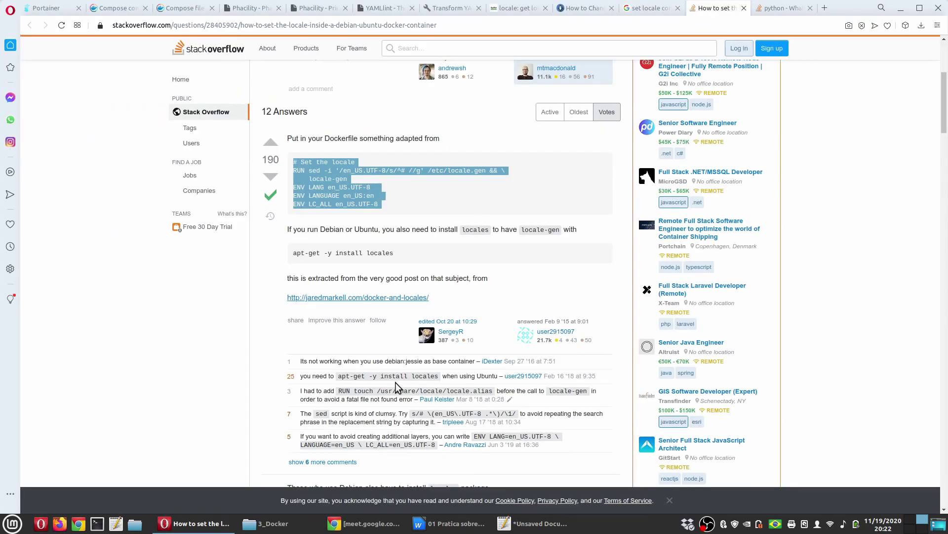
drag(338, 376, 437, 370)
key(ctrl+c)
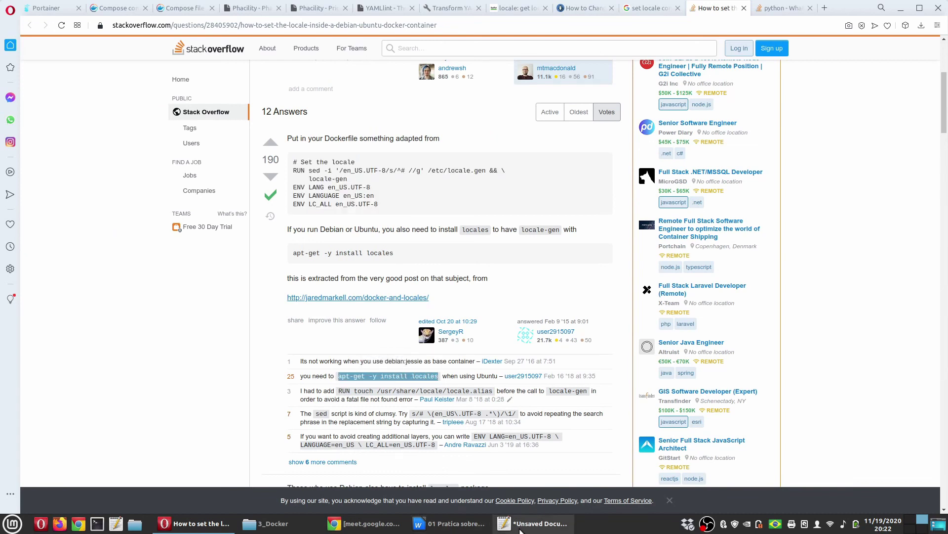
click(534, 523)
key(Return)
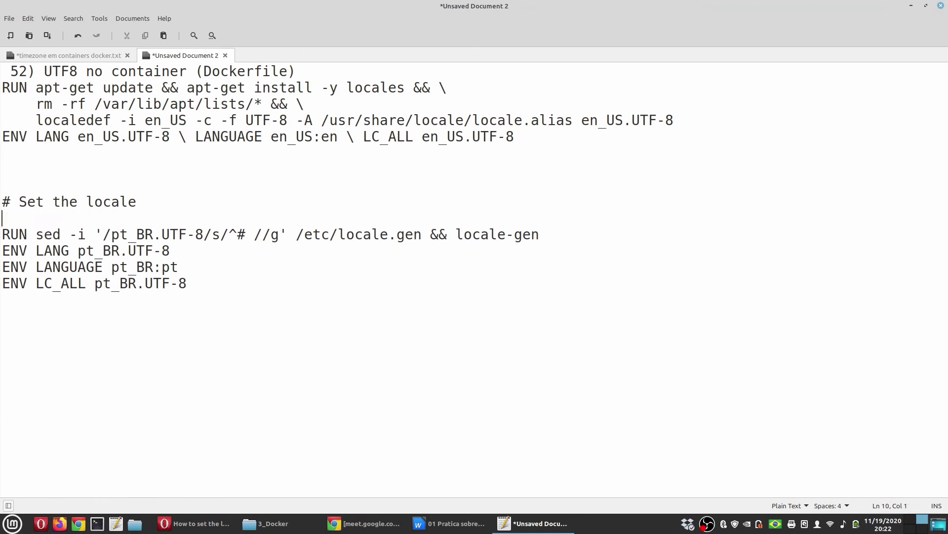
key(ctrl+v)
key(Home)
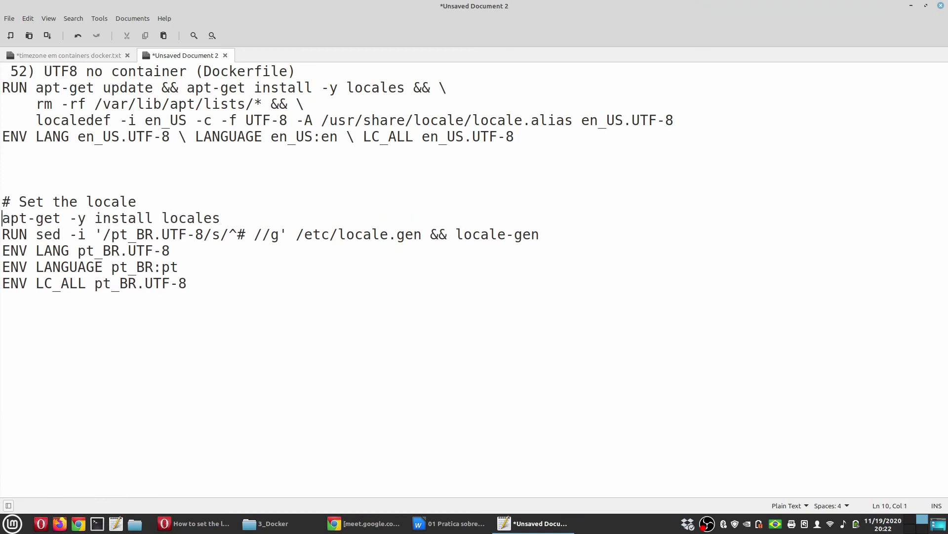
text(RUN)
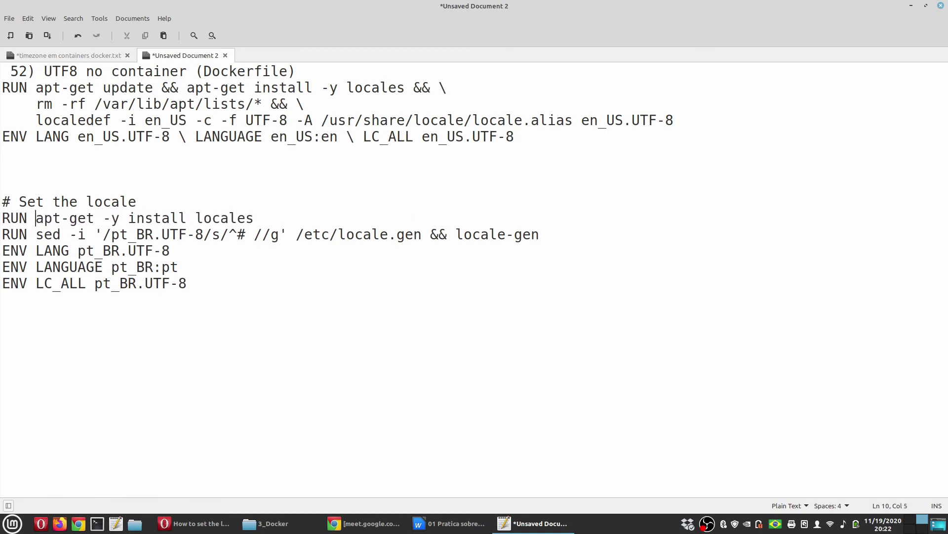
Step: Prepend 'apt-get update &&' to the install line and correct its -y flag
click(37, 89)
shift+click(178, 88)
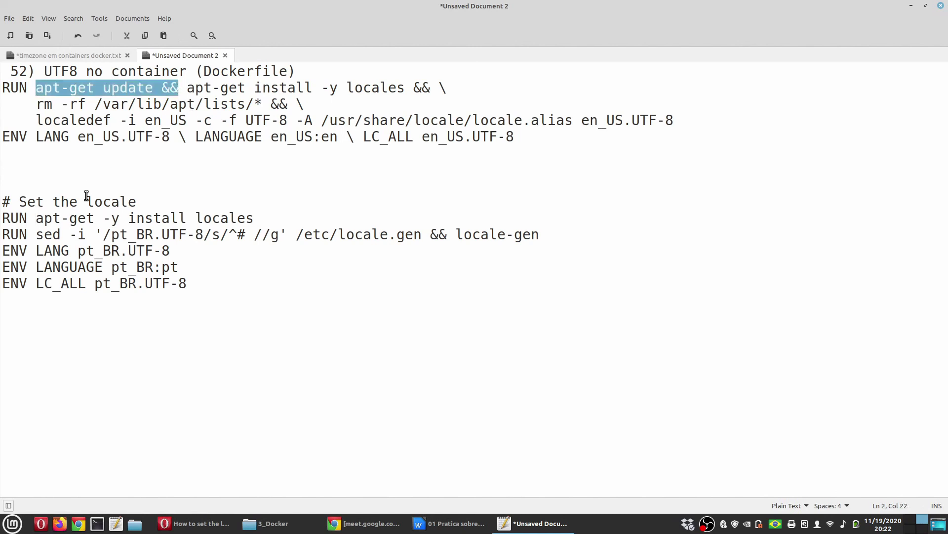
key(ctrl+c)
click(38, 218)
key(ctrl+v)
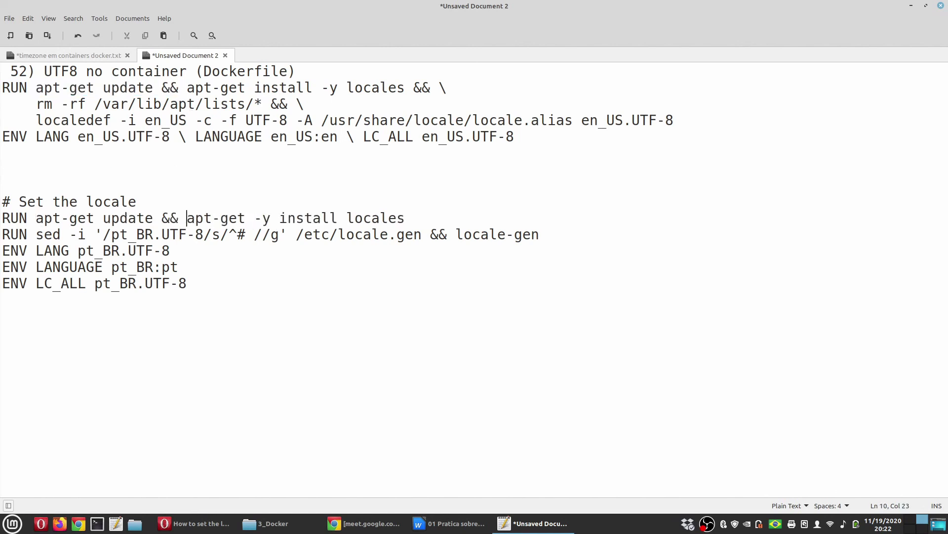
click(272, 221)
key(BackSpace)
key(BackSpace)
key(BackSpace)
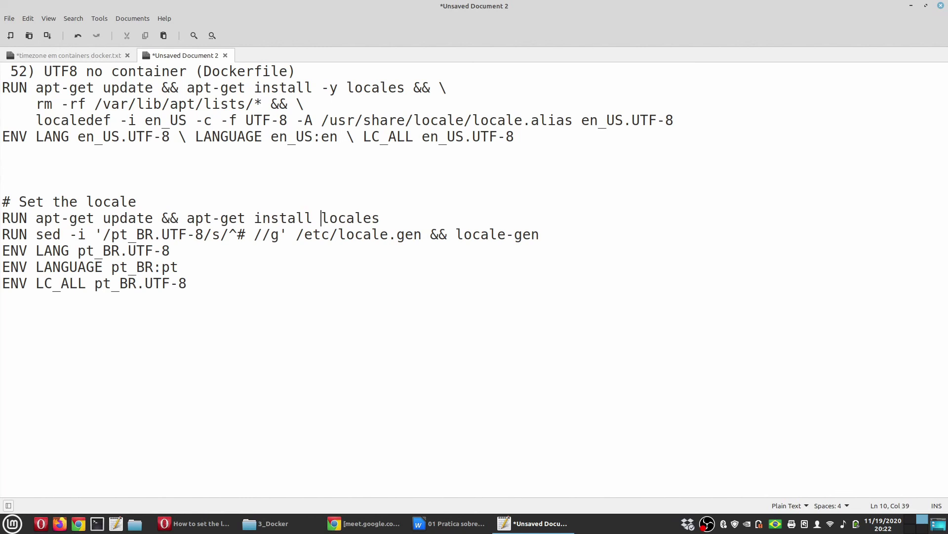
text(iy)
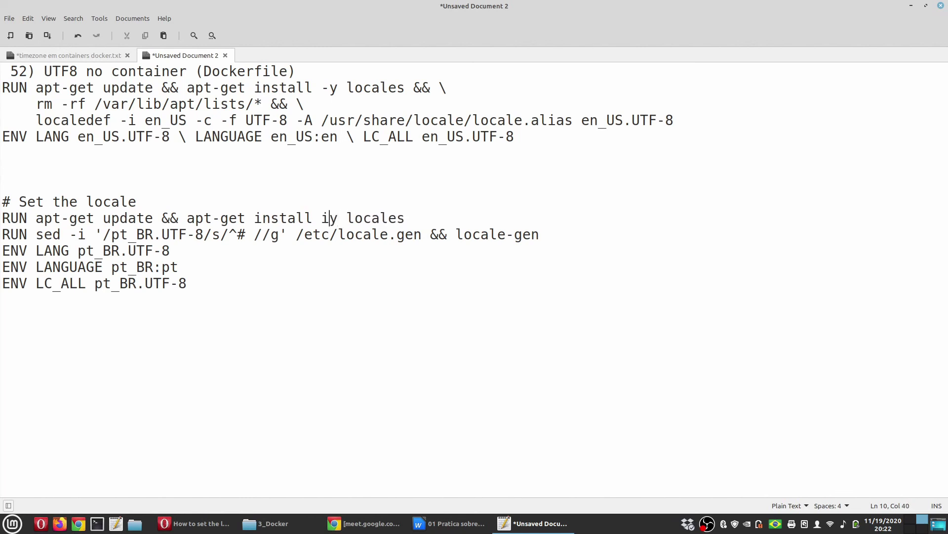
key(BackSpace)
text(-)
key(Home)
Step: Select the sed locale-gen command and return to the Portainer container console
click(38, 236)
shift+click(539, 236)
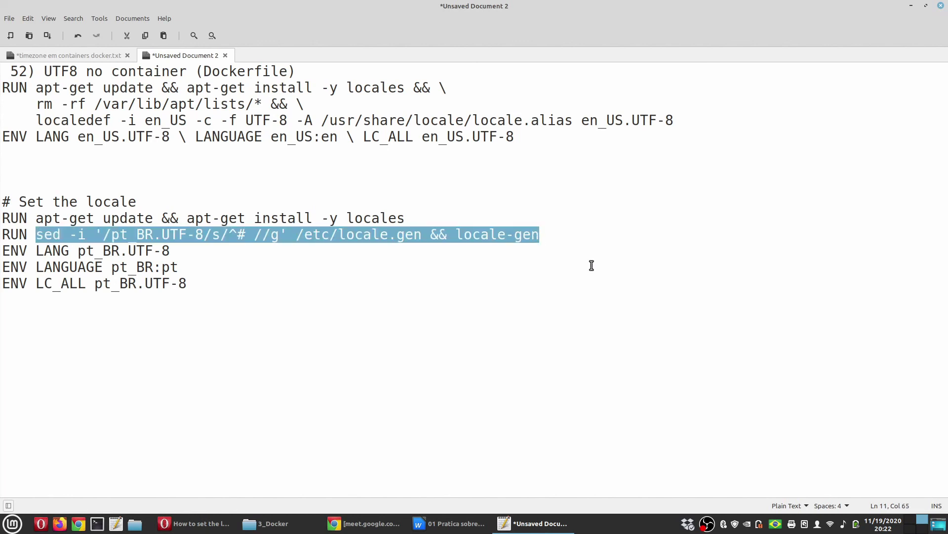
click(193, 523)
click(41, 9)
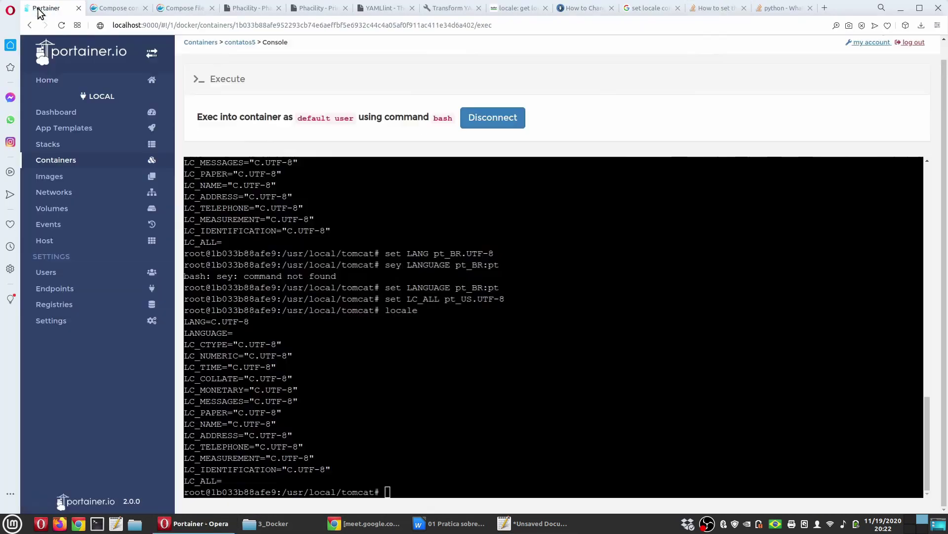
Step: Paste and run the sed/locale-gen command to generate pt_BR.UTF-8, then run locale
click(432, 368)
key(ctrl+v)
key(Return)
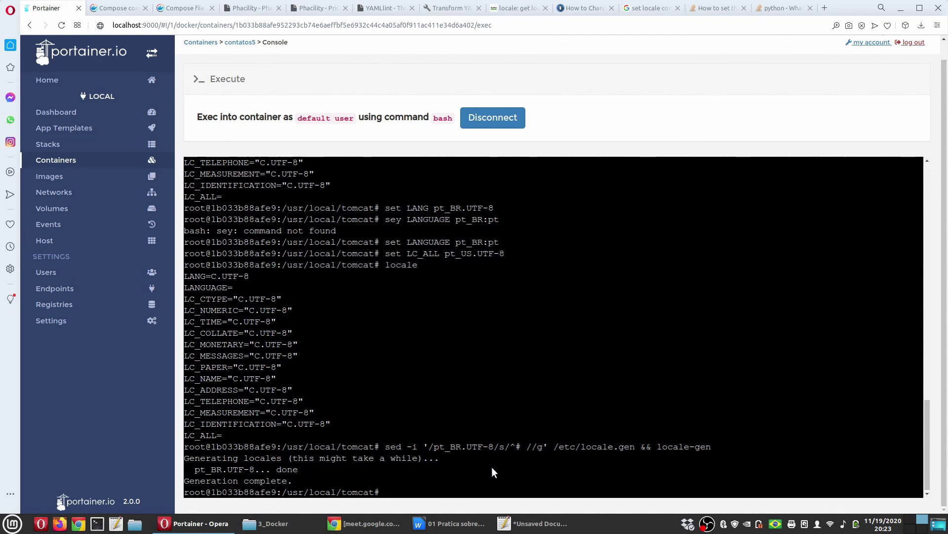
text(locale)
key(Return)
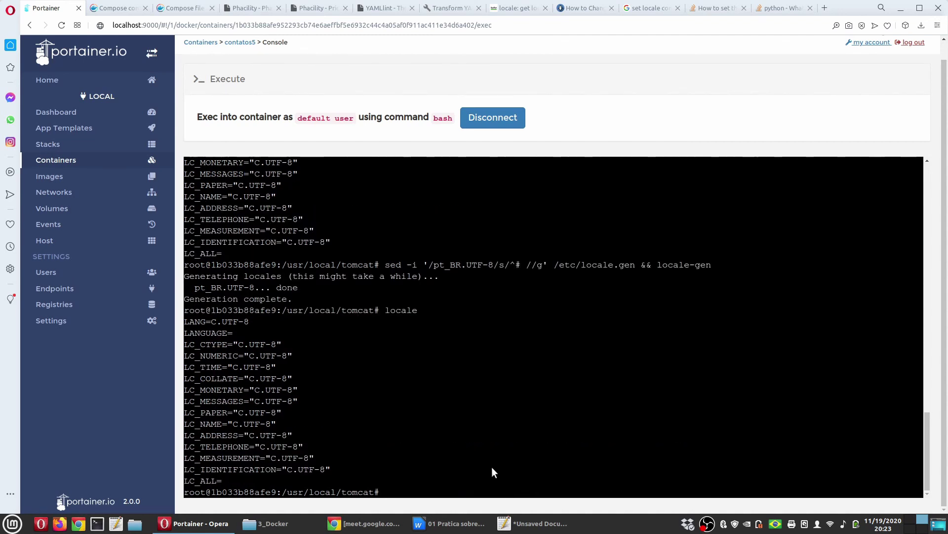
Step: Rerun the set LANG, LC_ALL and LANGUAGE commands from history, then recheck with locale
key(Up)
key(Up)
key(Down)
key(Up)
key(Up)
key(Up)
key(Up)
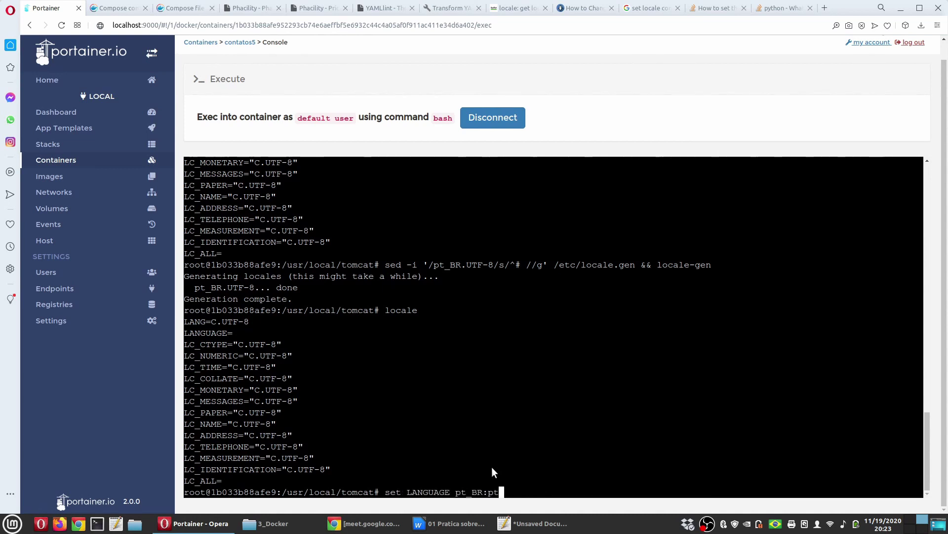
key(Down)
key(Up)
key(Return)
key(Up)
key(Up)
key(Up)
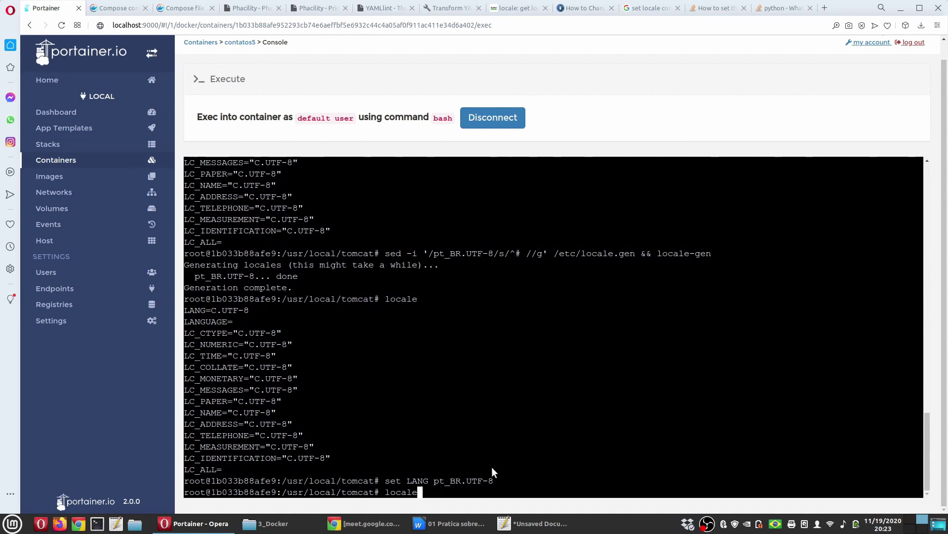
key(Down)
key(Up)
key(Return)
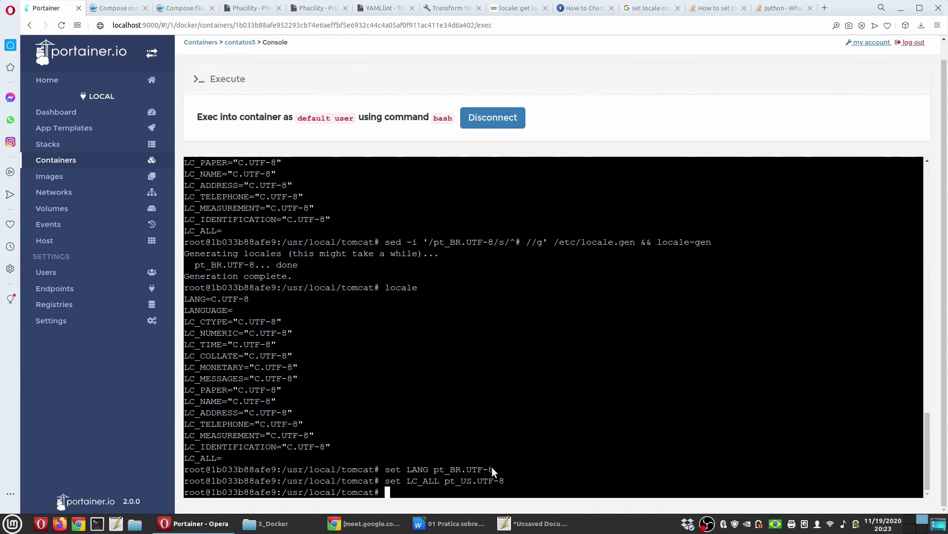
key(Up)
key(Up)
key(Up)
key(Up)
key(Up)
key(Up)
key(Up)
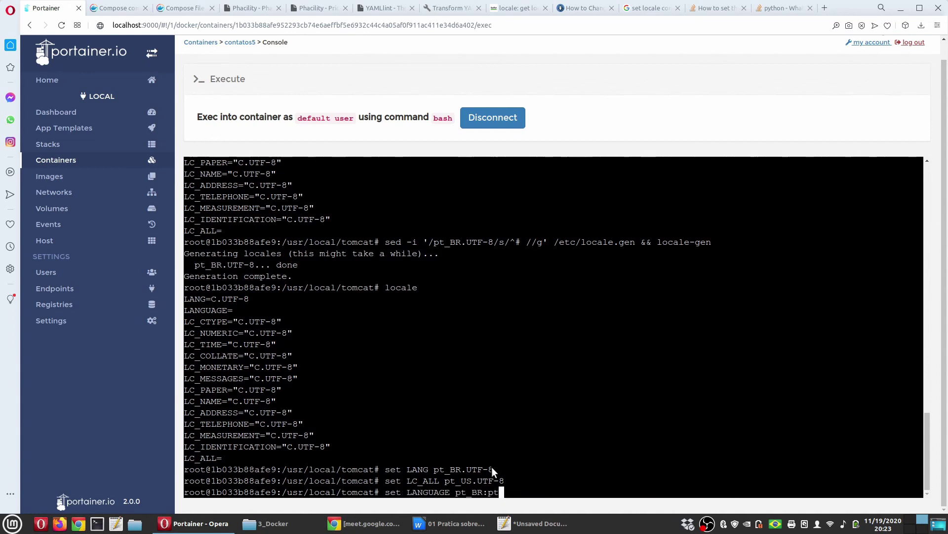
key(Return)
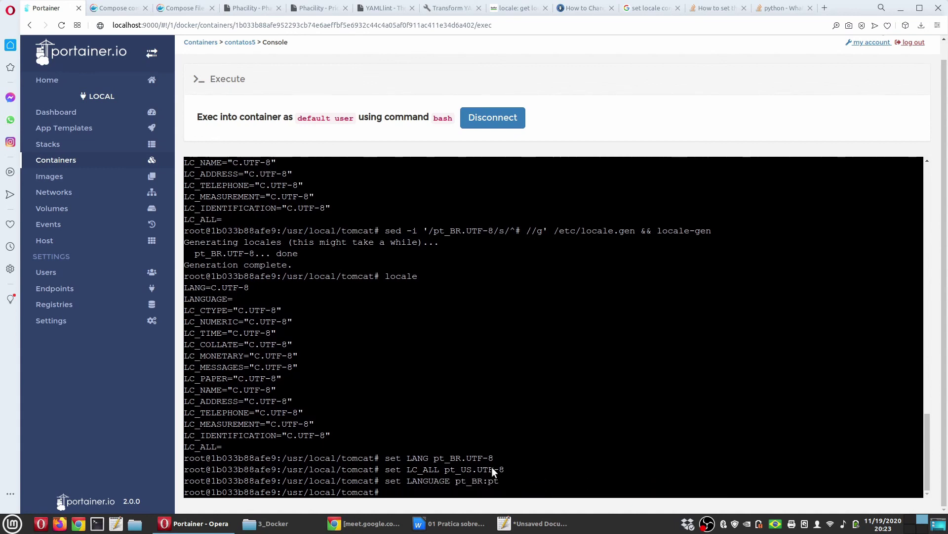
text(locale)
key(Return)
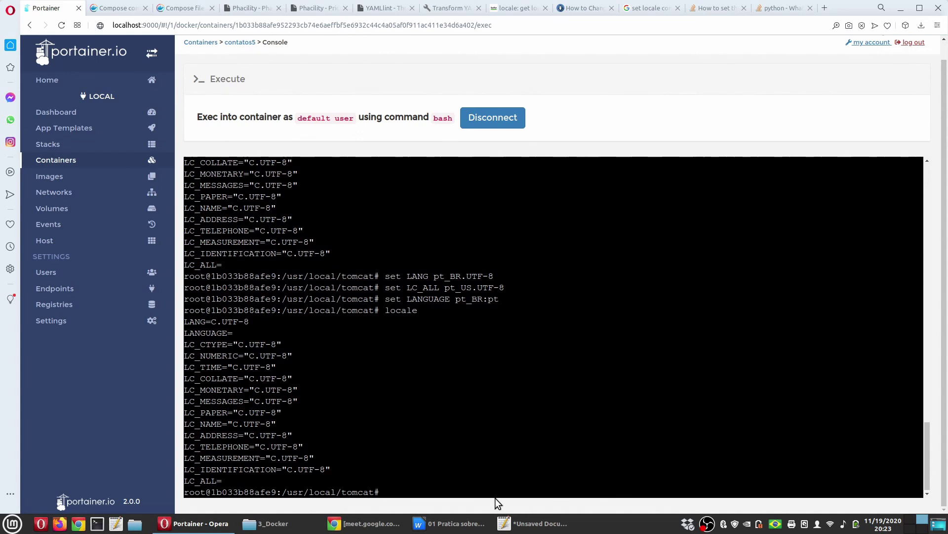
Step: Return to Opera's 'set locale container' search results
click(535, 523)
click(194, 523)
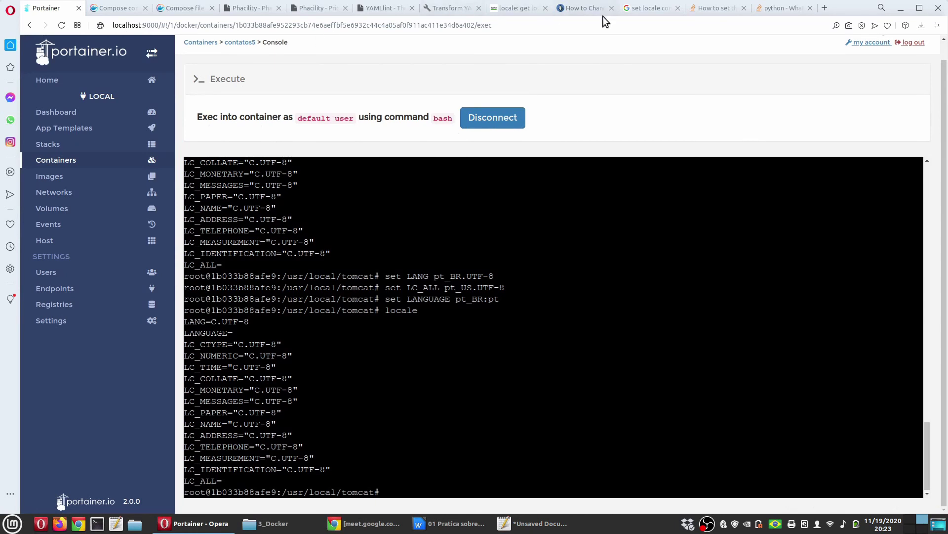
click(651, 8)
Step: Add the 'RUN touch /usr/share/locale/locale.alias' line below the apt-get install line
click(697, 7)
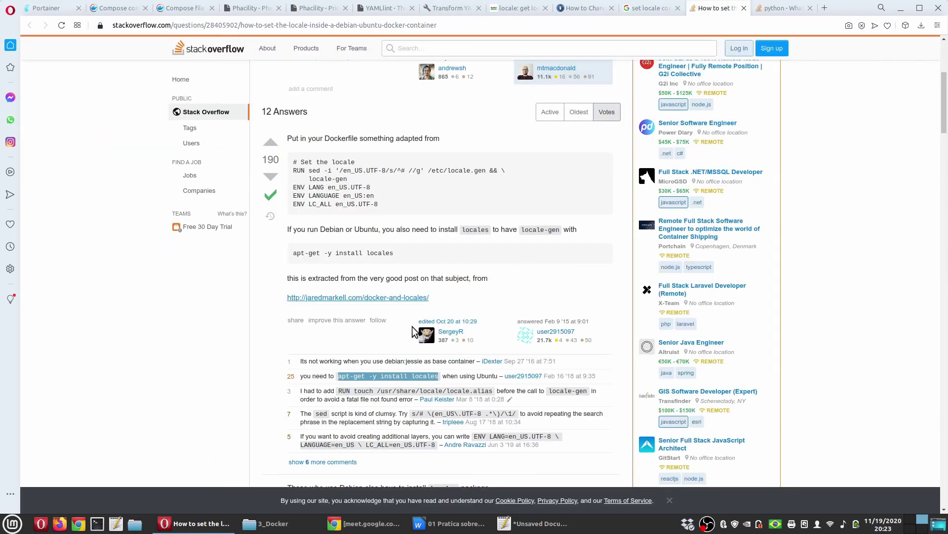
drag(339, 392, 493, 392)
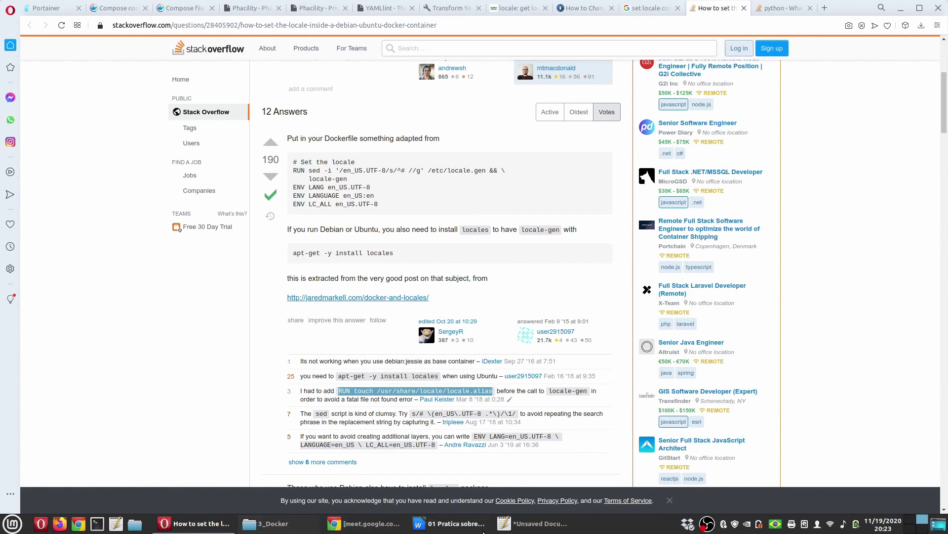
click(537, 527)
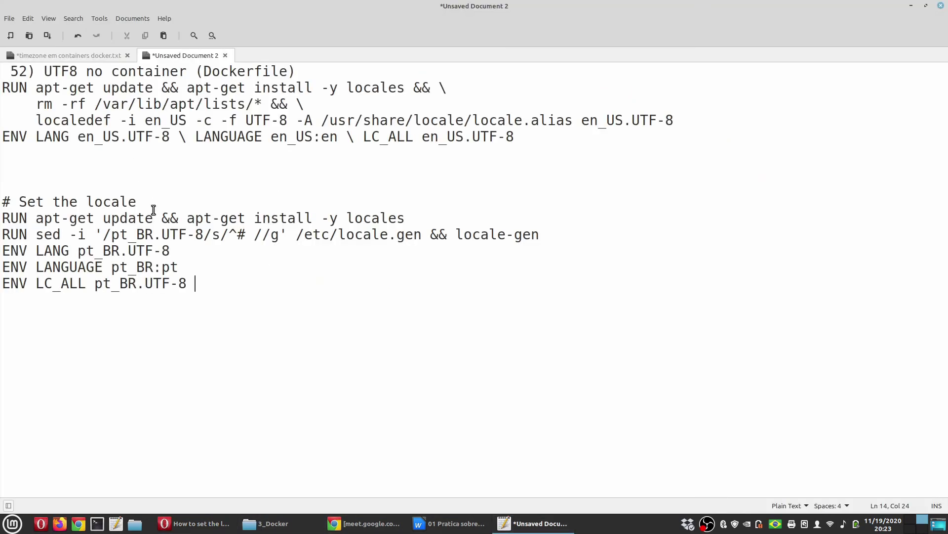
click(257, 196)
key(Down)
key(End)
key(Return)
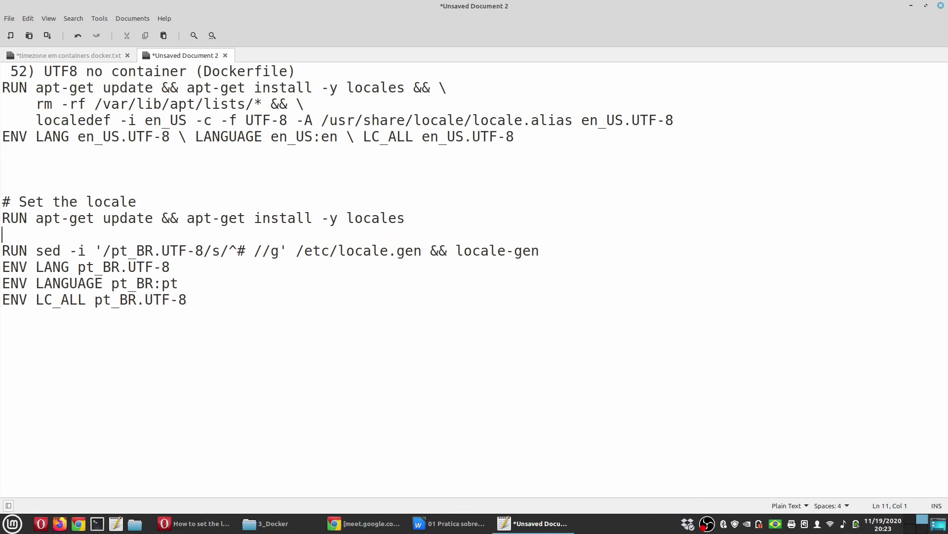
key(ctrl+v)
Step: Select the dpkg-reconfigure and update-locale lines, closing the python locale and Google tabs
key(alt+Tab)
drag(309, 282, 376, 284)
click(321, 280)
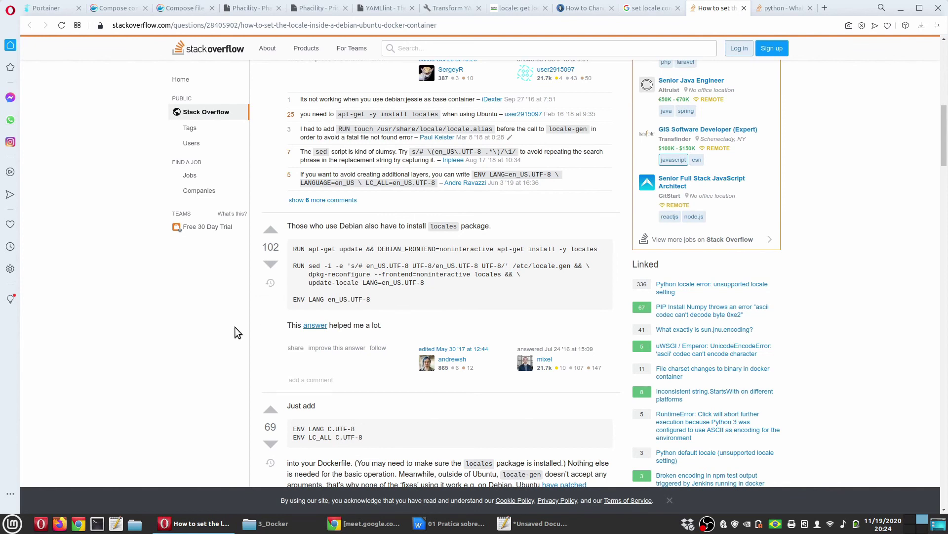
click(780, 7)
scroll(305, 259, down, 5)
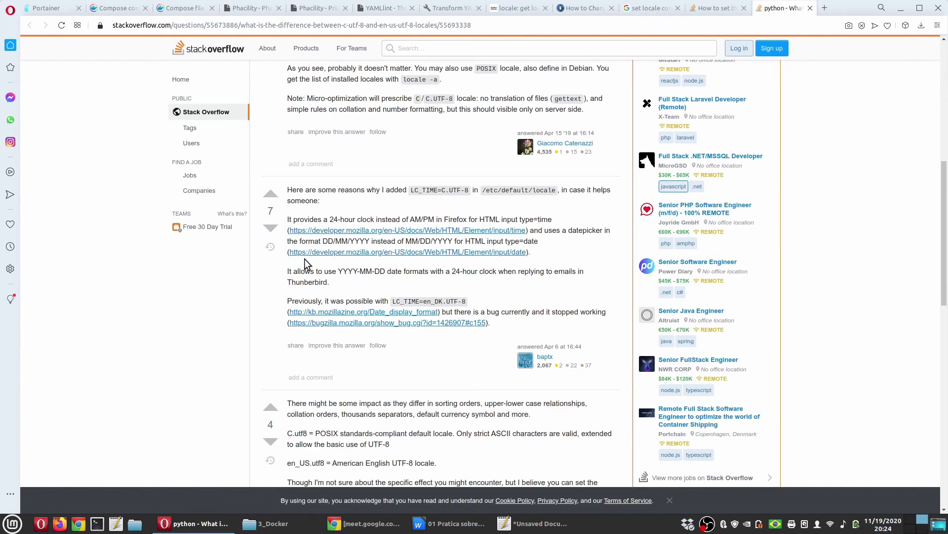
click(811, 8)
click(700, 8)
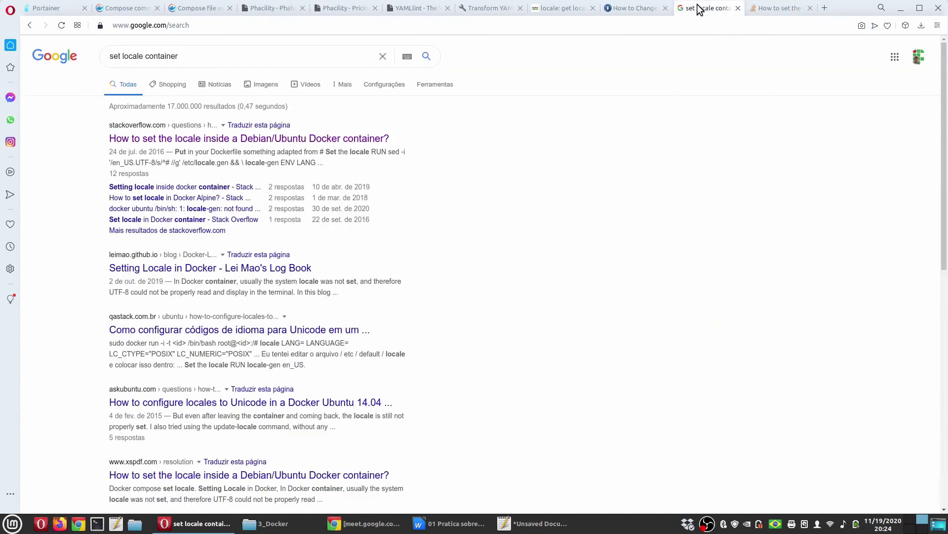
key(ctrl+w)
drag(309, 300, 430, 309)
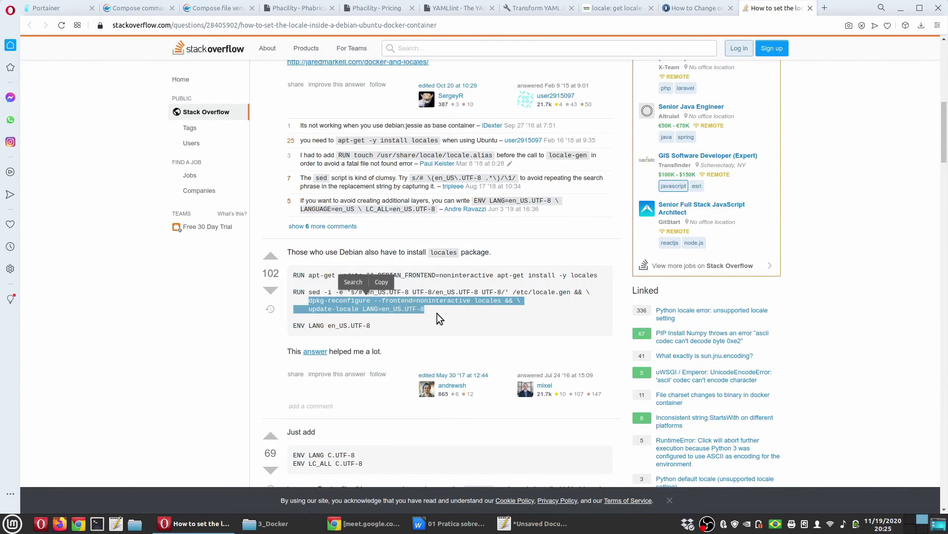
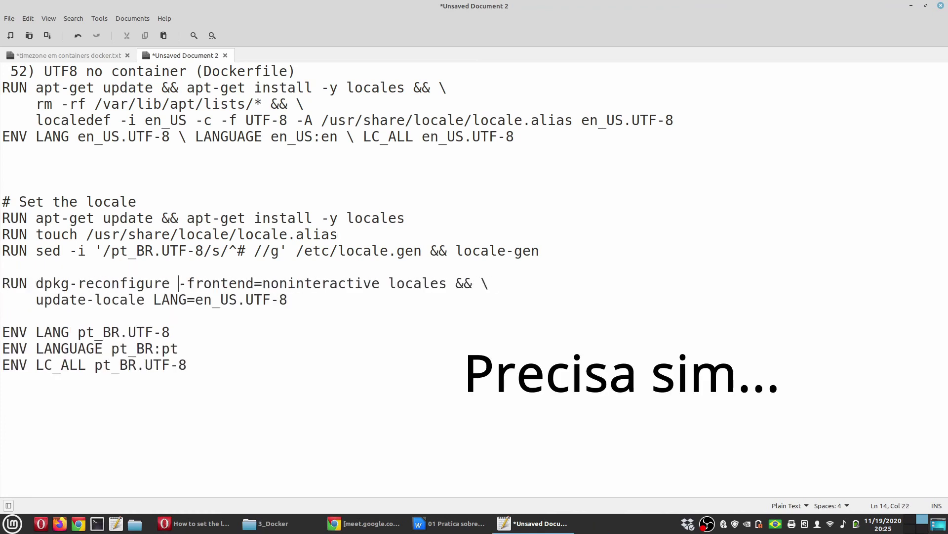
Step: Join the reconfigure and update-locale lines in the notes and change en_US to pt_BR
key(Delete)
key(Delete)
key(Delete)
key(Delete)
key(Delete)
key(Delete)
key(Delete)
key(Delete)
key(Delete)
key(Delete)
key(Delete)
key(Delete)
key(Delete)
key(Delete)
key(Delete)
key(Delete)
key(Delete)
key(Delete)
key(Delete)
key(Delete)
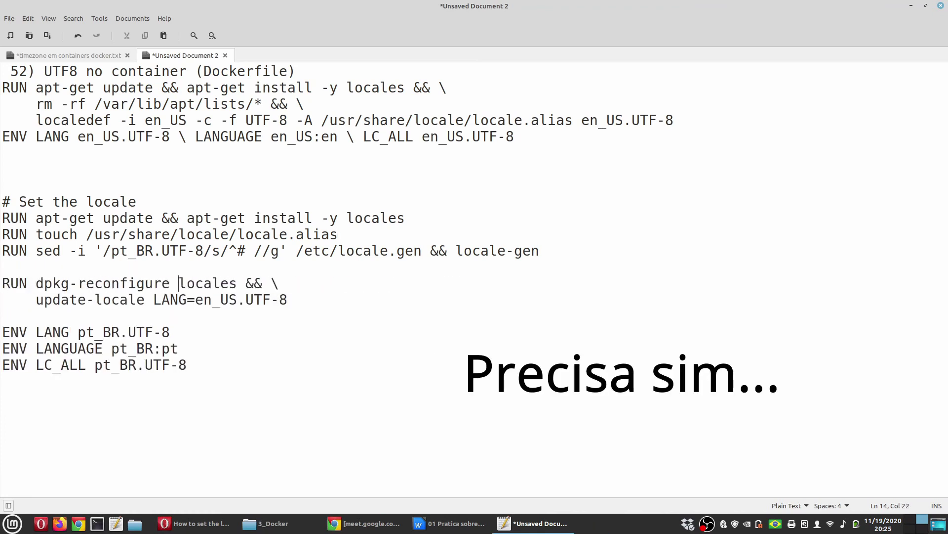
key(End)
key(BackSpace)
key(Delete)
key(Delete)
key(Delete)
key(Delete)
key(Delete)
key(End)
key(Left)
key(Left)
key(Left)
key(Left)
key(Left)
key(Left)
key(BackSpace)
key(BackSpace)
key(BackSpace)
key(BackSpace)
key(BackSpace)
text(pt_BR)
Step: Remove the blank line and copy the joined dpkg-reconfigure and update-locale command
key(Home)
key(BackSpace)
key(Down)
key(Home)
key(BackSpace)
key(Up)
key(Home)
key(ctrl+Right)
key(shift+End)
key(ctrl+c)
Step: Run the combined locale command in the contatos5 container console
key(alt+Tab)
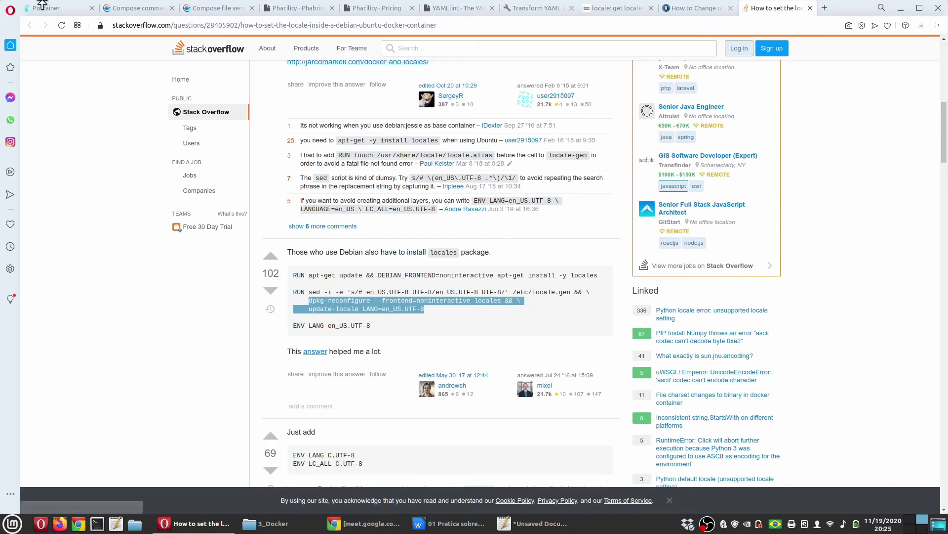
click(42, 7)
key(ctrl+v)
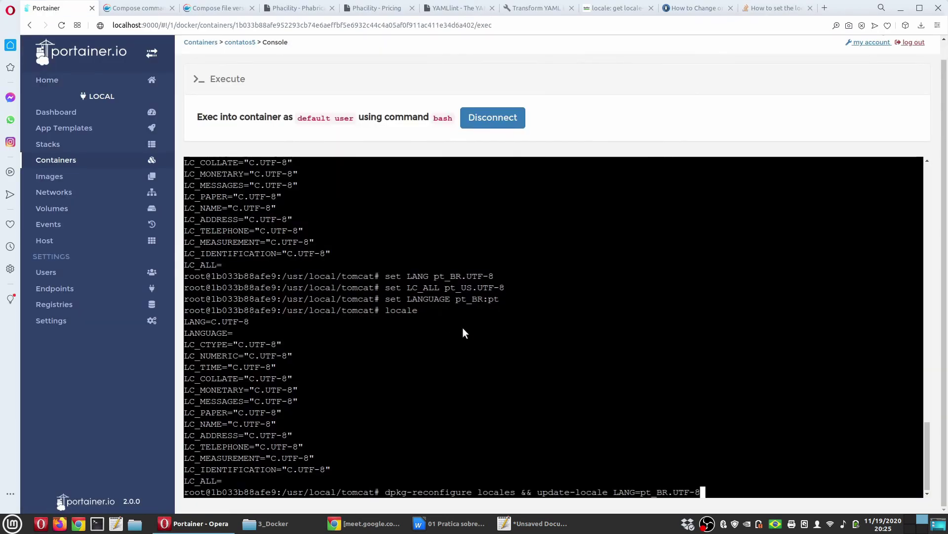
key(Return)
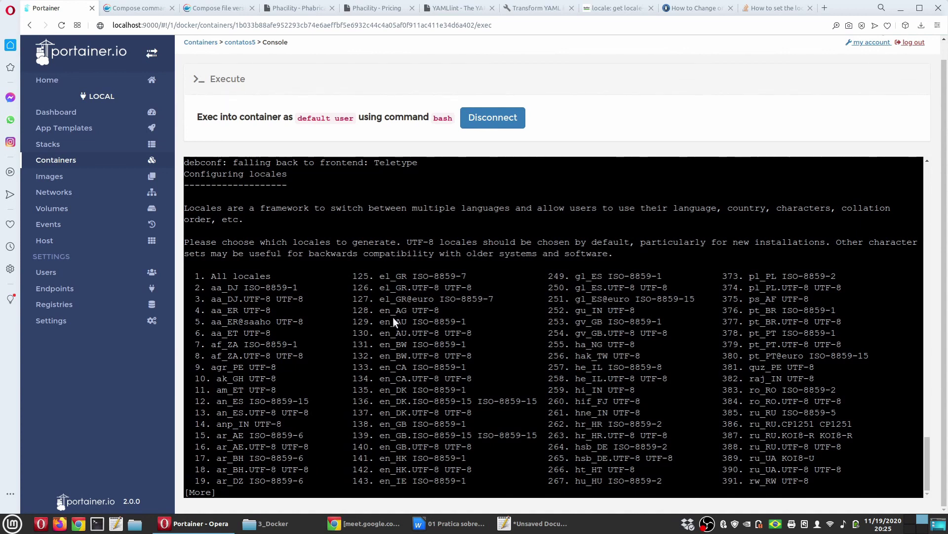
Step: Insert --frontend=noninteractive from the Stack Overflow answer before locales in the notes' reconfigure command
key(ctrl+Tab)
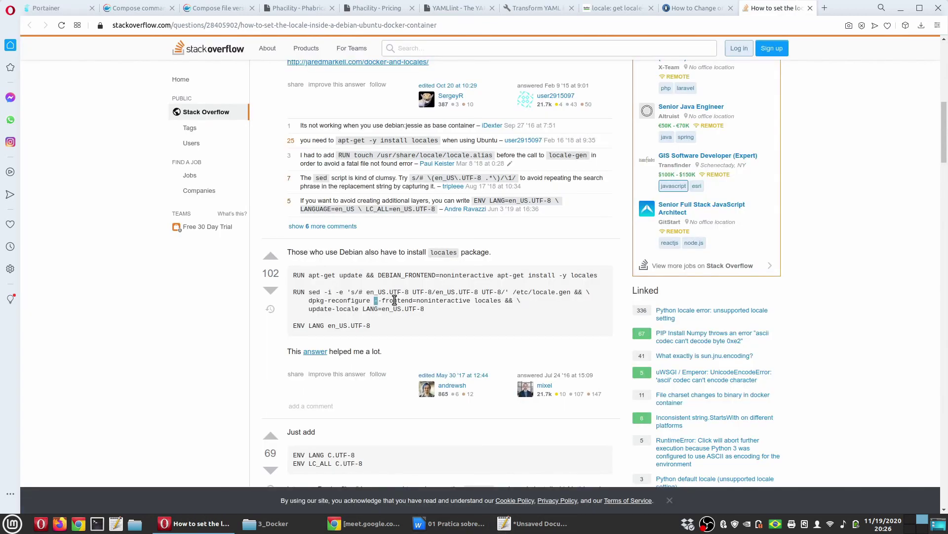
drag(395, 300, 466, 300)
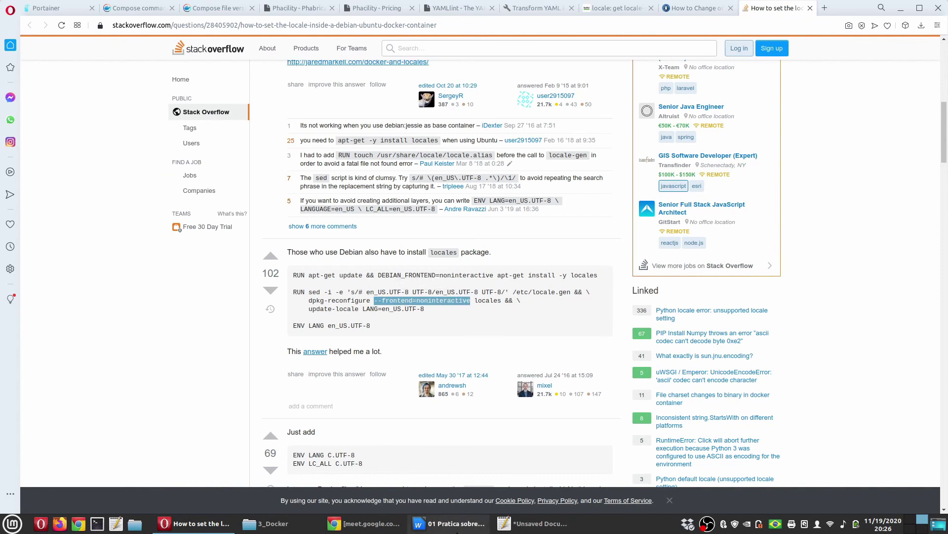
click(534, 523)
click(180, 268)
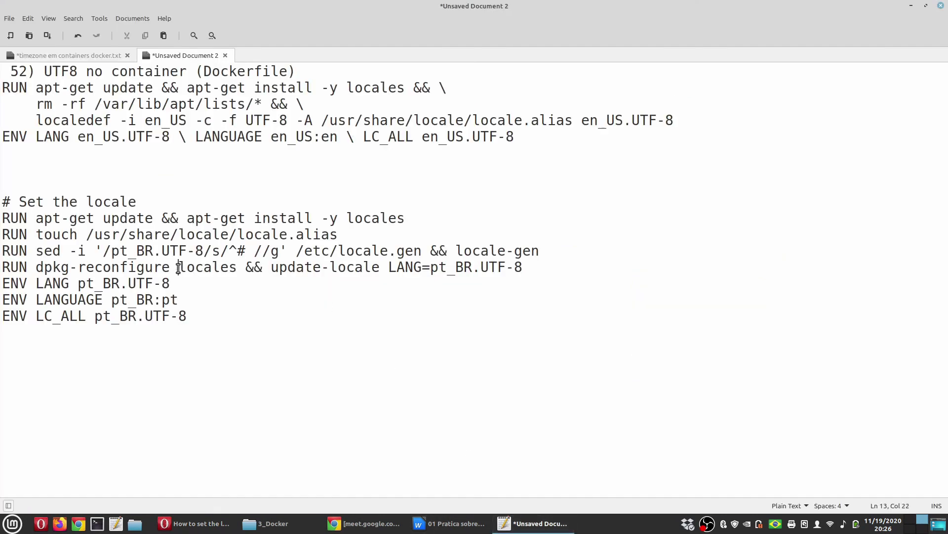
text(--frontend=noninteractive)
key(ctrl+Left)
key(ctrl+Left)
key(ctrl+Left)
key(ctrl+Left)
key(shift+End)
key(ctrl+c)
Step: Run the non-interactive dpkg-reconfigure locales command in the container
click(196, 523)
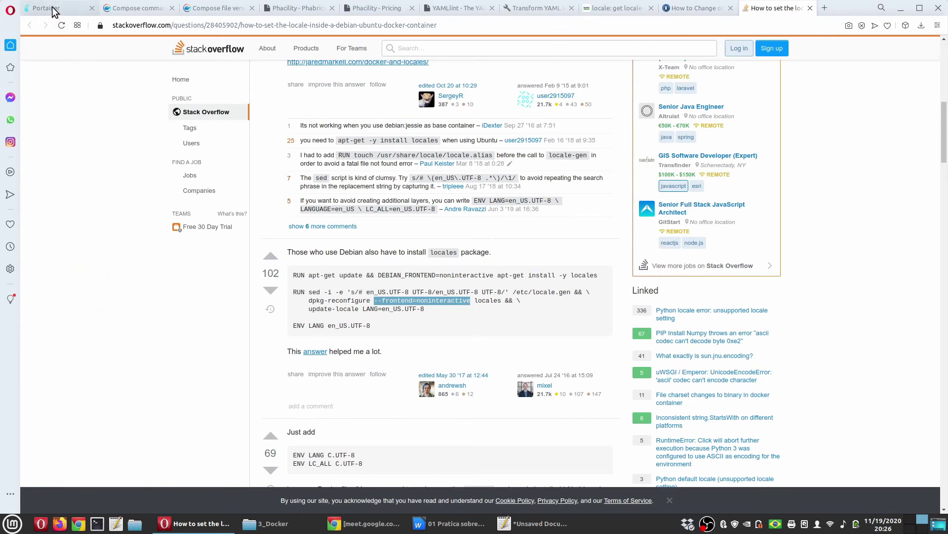
click(47, 8)
key(ctrl+v)
key(Return)
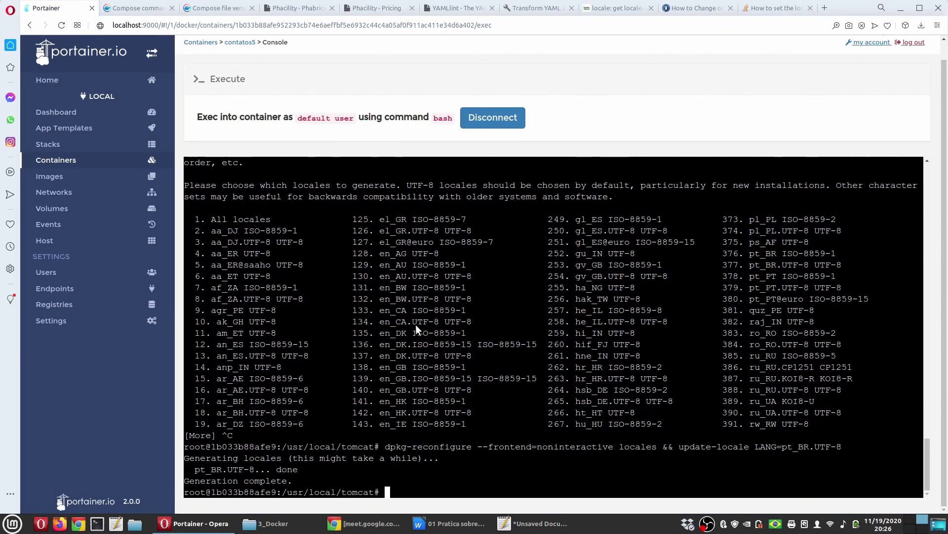
Step: Run the reconfigure-only command from the notes in the container console
click(534, 523)
drag(540, 251, 455, 251)
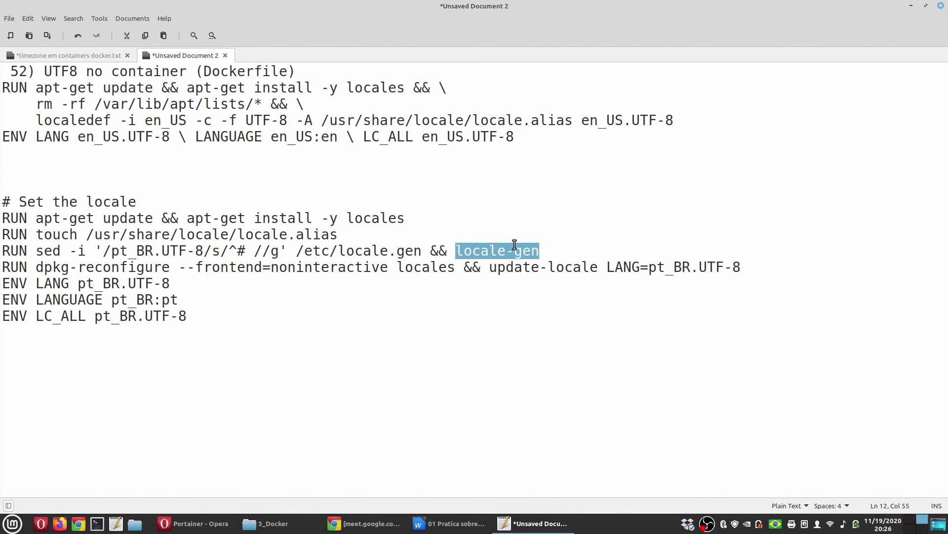
key(alt+Tab)
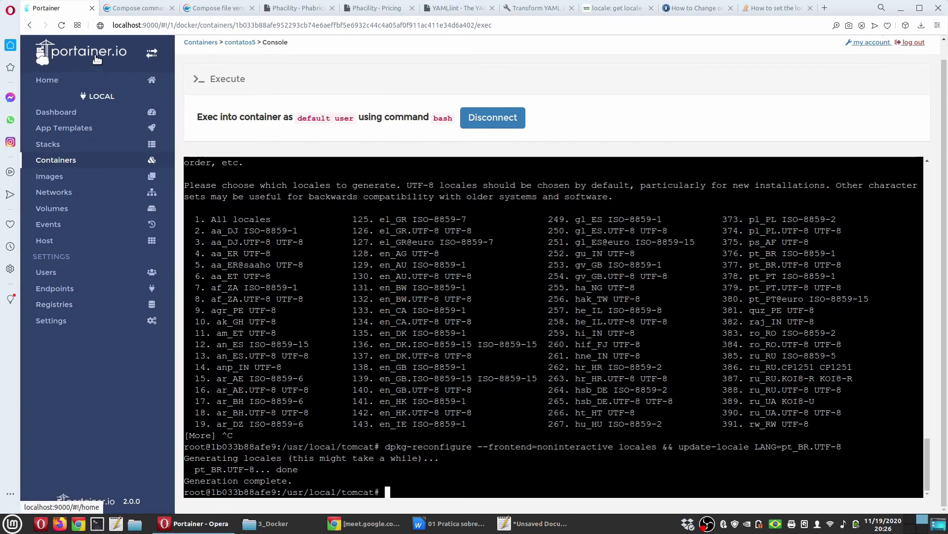
text(dpkg-reconfigure --frontend=noninteractive locales)
key(Return)
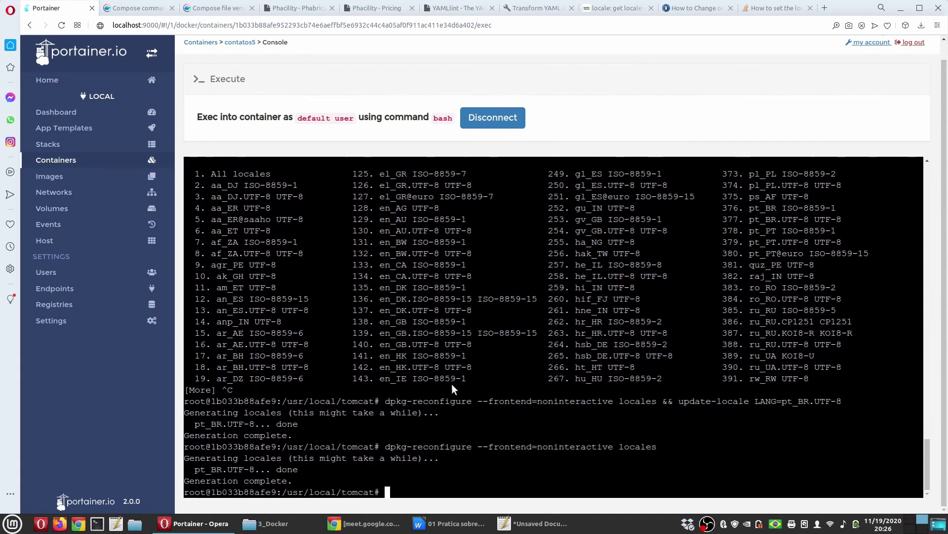
Step: Run locale-gen in the container to regenerate pt_BR.UTF-8
click(497, 521)
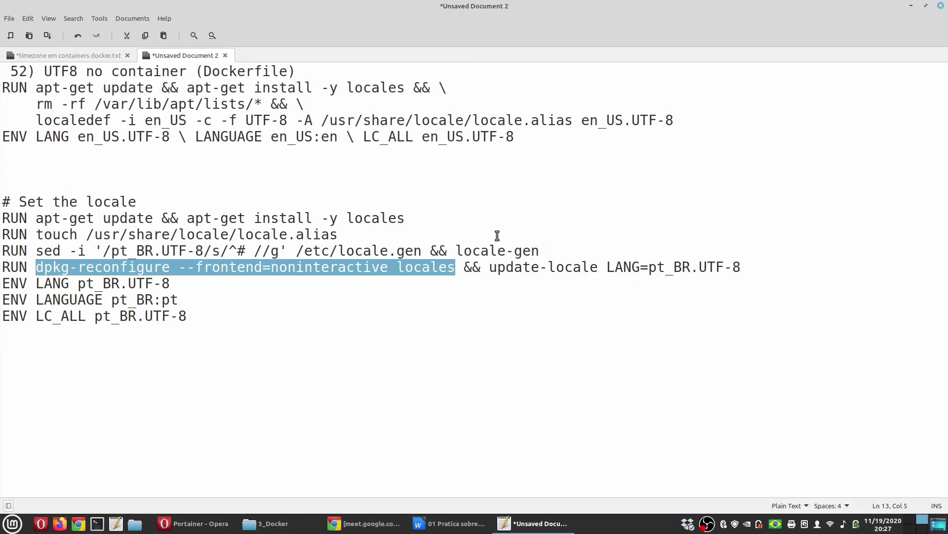
drag(555, 250, 458, 254)
key(ctrl+c)
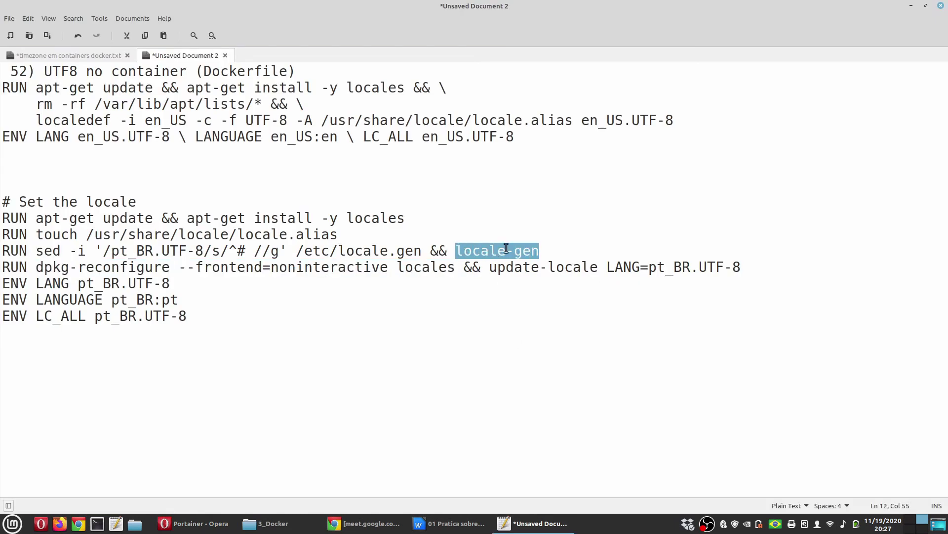
click(193, 523)
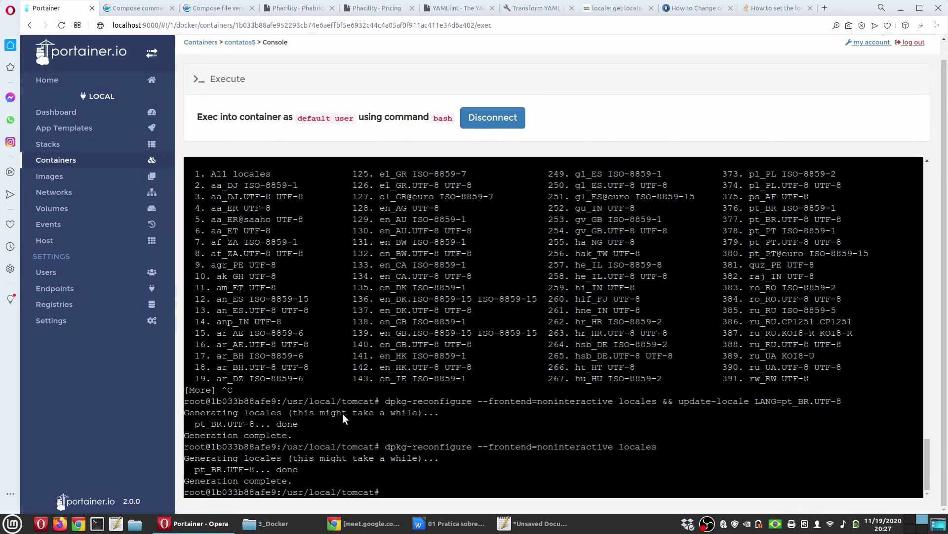
key(ctrl+v)
key(Return)
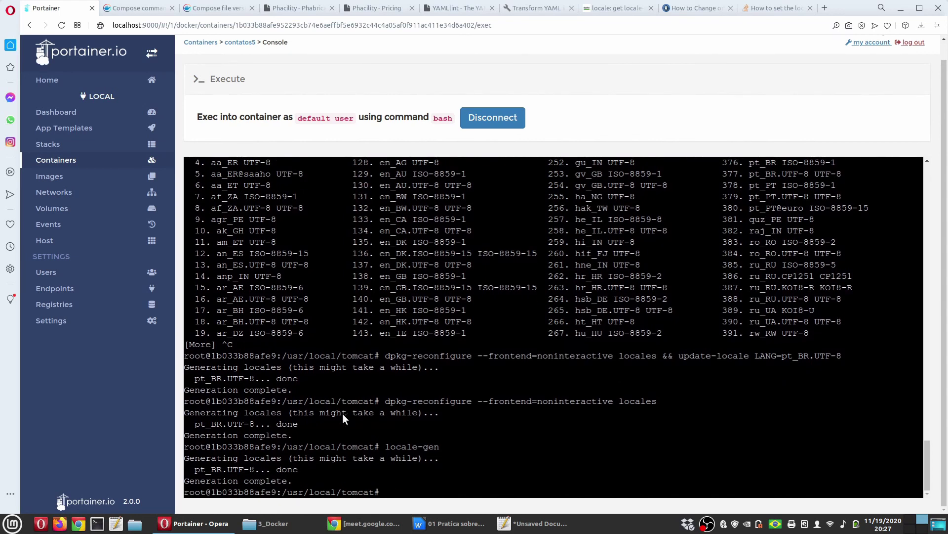
Step: Move the dpkg-reconfigure command off the RUN line to a separate note below the locale block
click(536, 523)
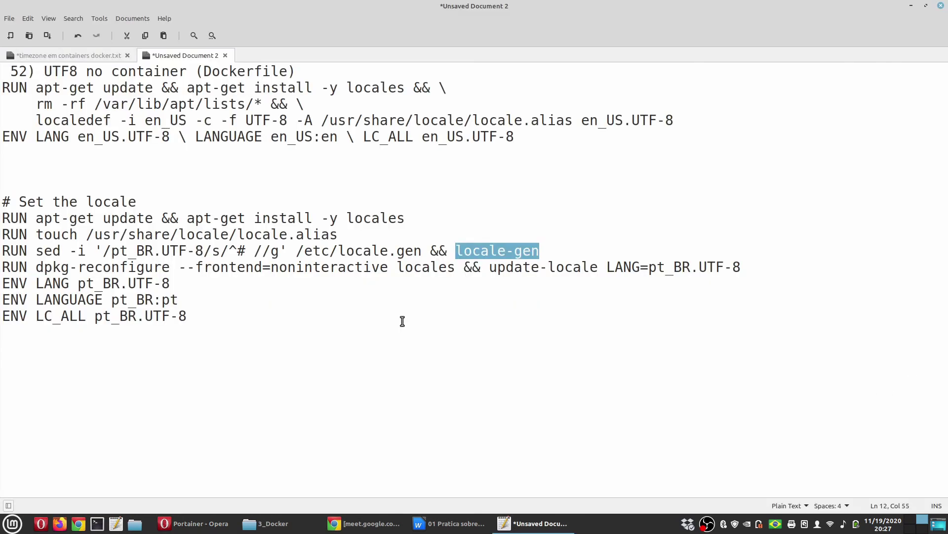
click(457, 268)
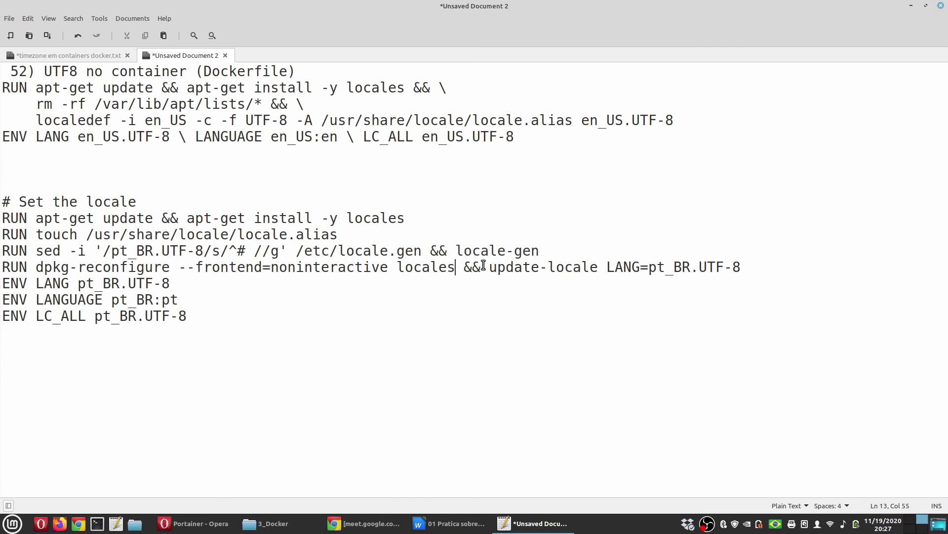
shift+click(37, 267)
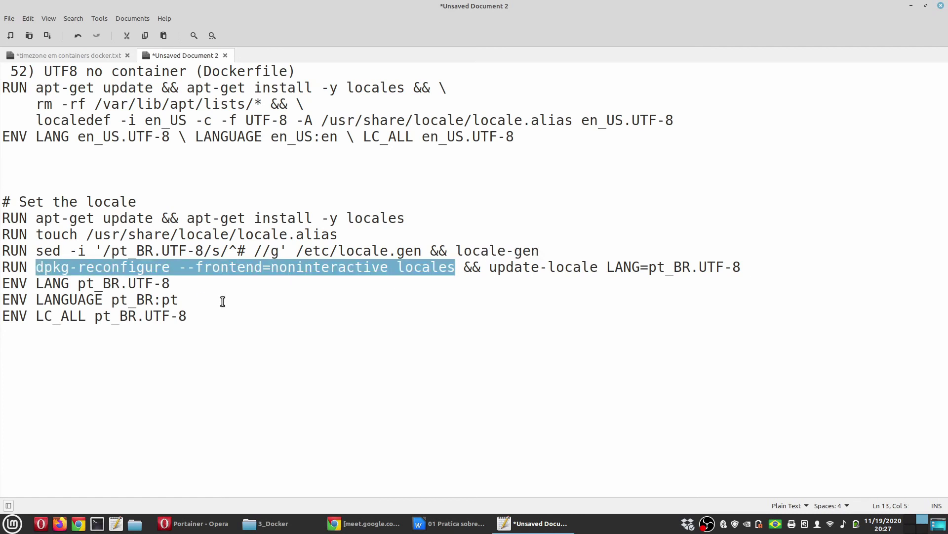
key(ctrl+x)
key(ctrl+End)
key(Return)
key(Return)
key(Return)
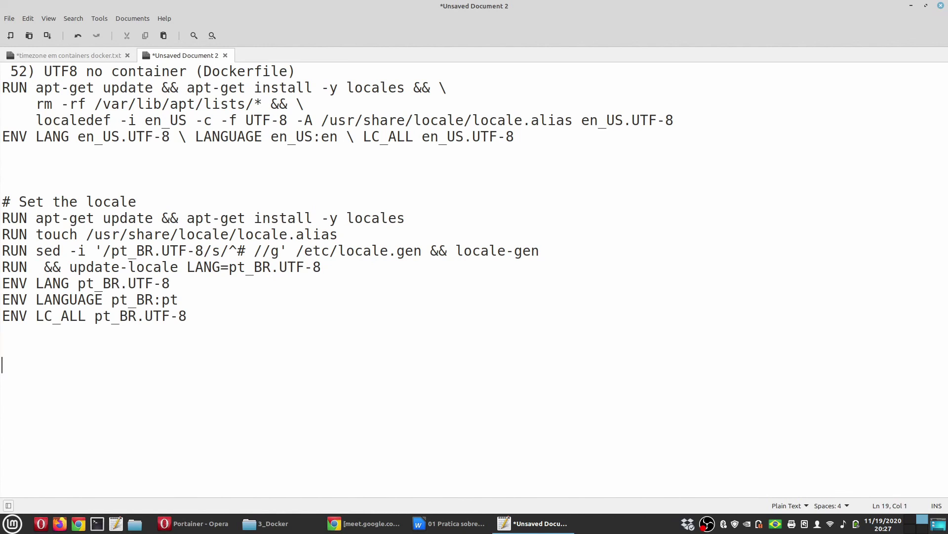
key(Return)
key(ctrl+v)
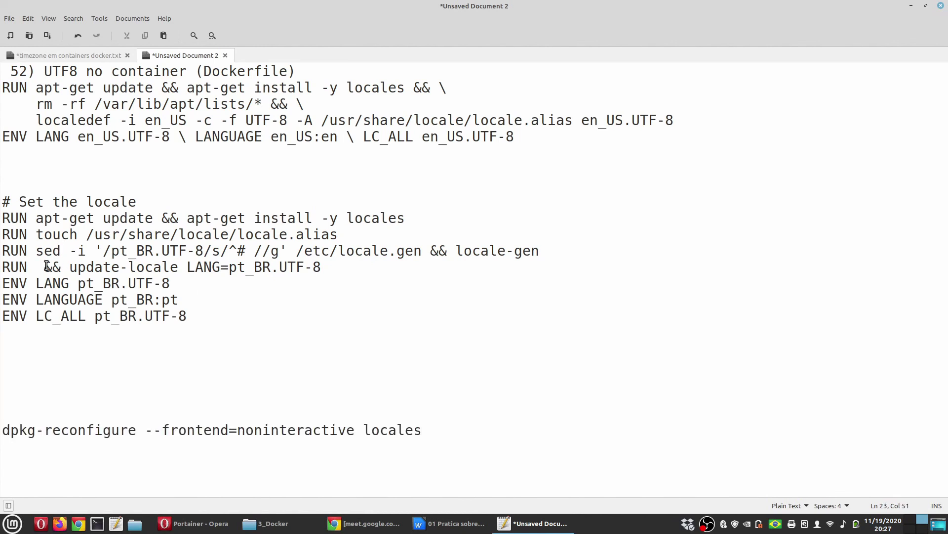
Step: Append update-locale LANG=pt_BR.UTF-8 to the locale-gen line, chained with &&
click(70, 270)
key(shift+End)
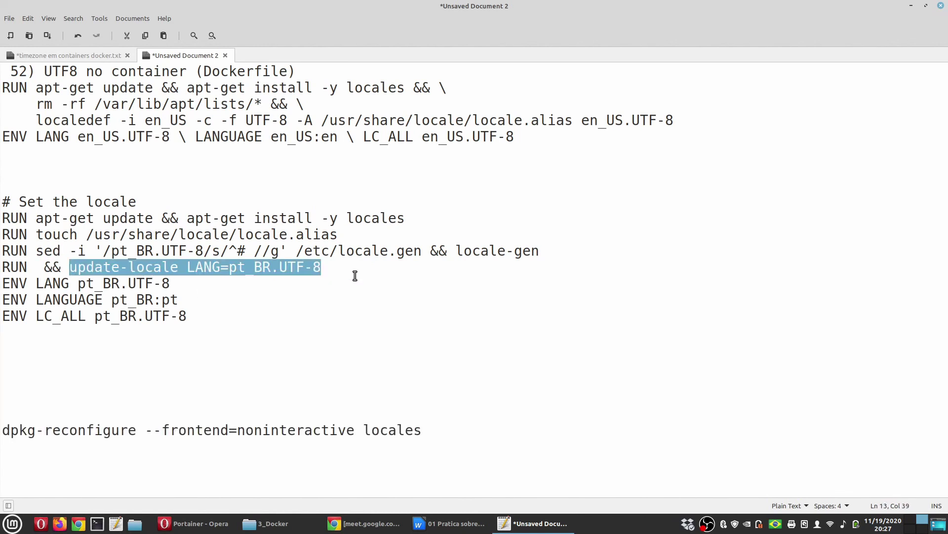
key(ctrl+x)
click(581, 253)
key(ctrl+v)
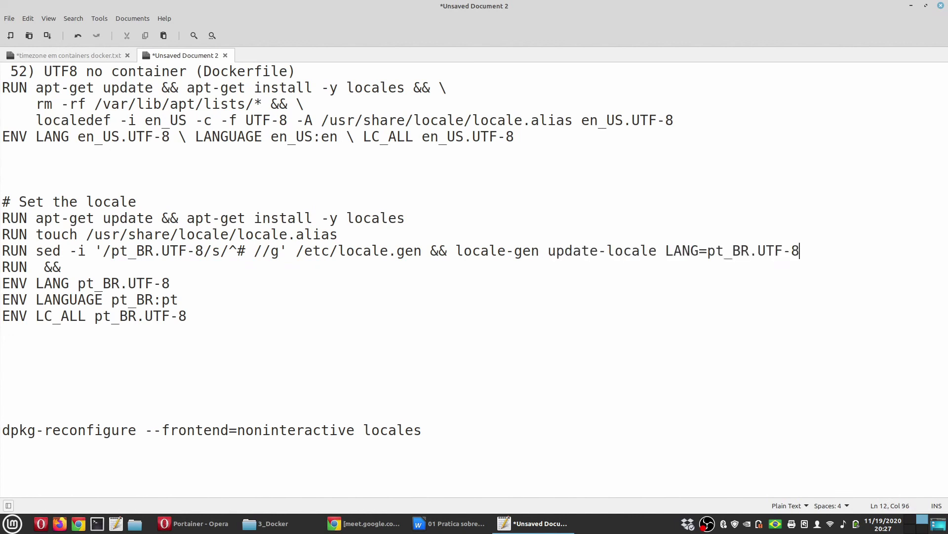
click(548, 251)
text(&&)
Step: Delete the leftover RUN && line and select the six locale setup lines
click(2, 267)
key(ctrl+d)
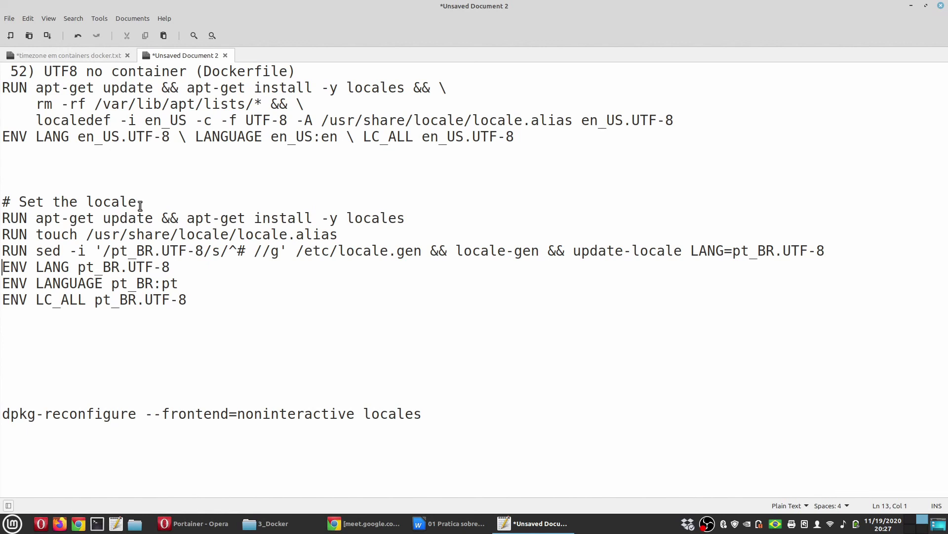
drag(193, 300, 3, 219)
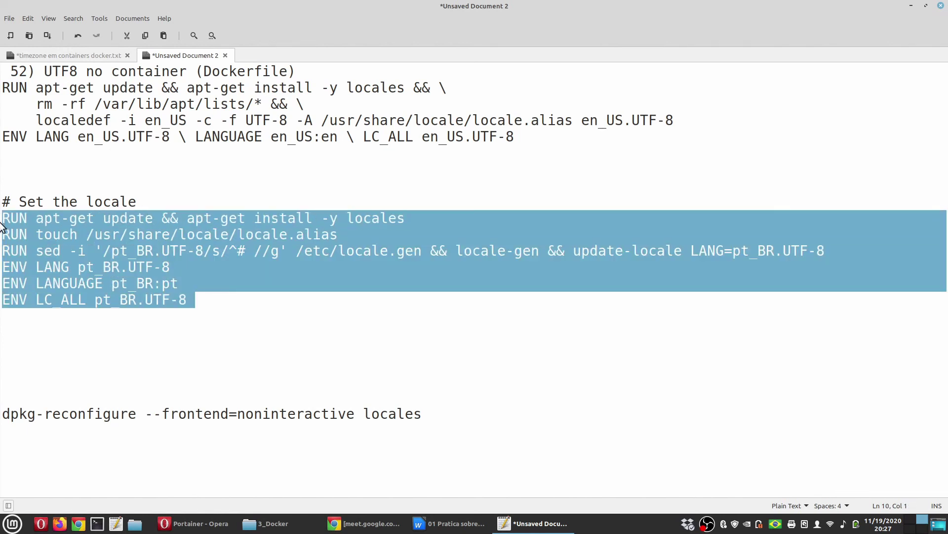
Step: Open the contatos Dockerfile from the Documents folder
click(274, 523)
click(40, 92)
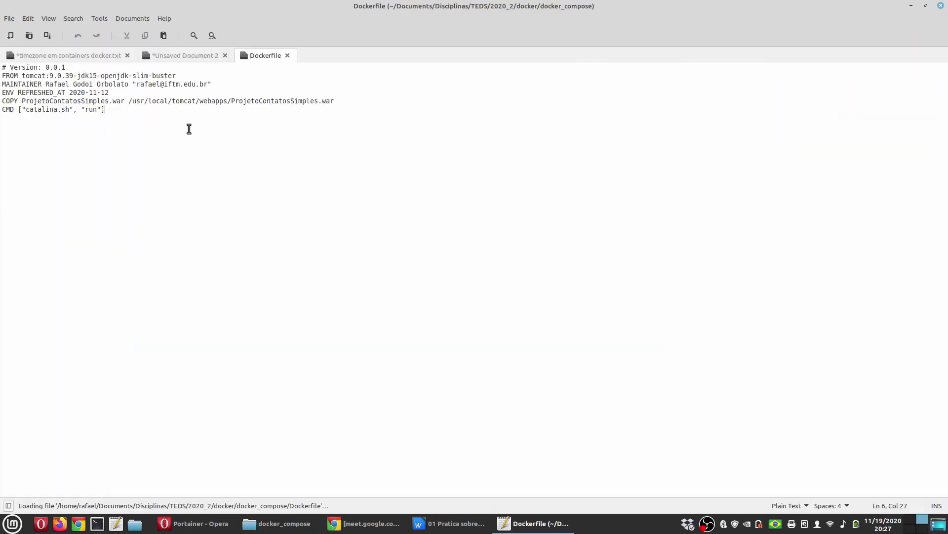
scroll(178, 163, up, 5)
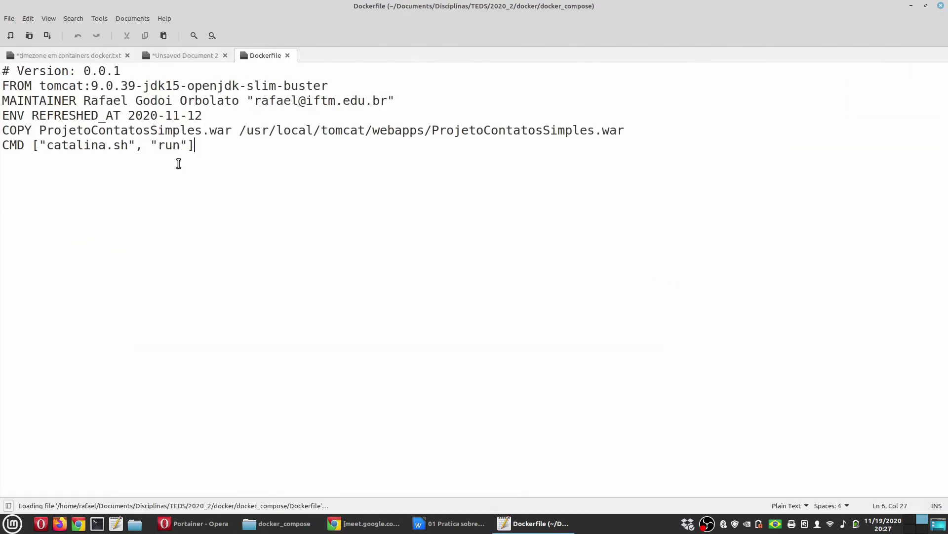
Step: Paste the six locale setup lines into the Dockerfile just above the COPY line
click(660, 134)
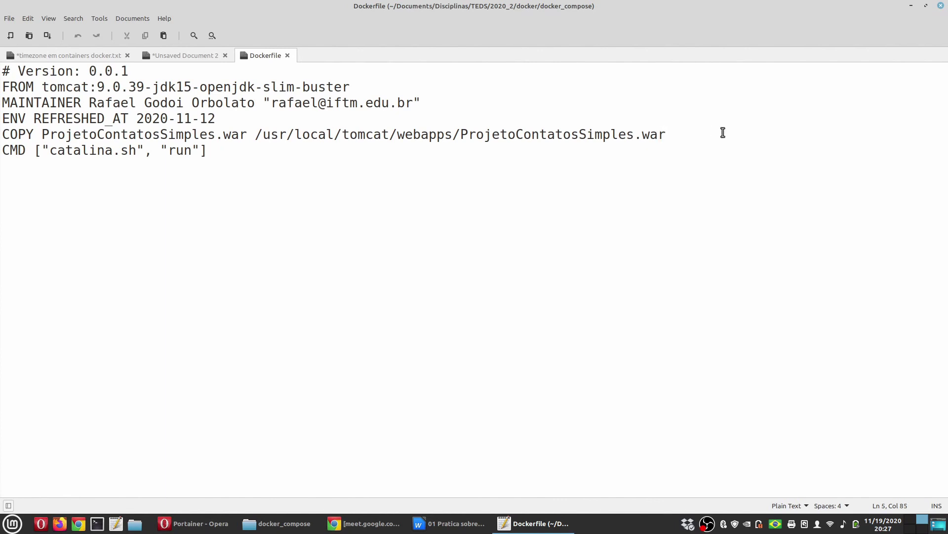
key(Return)
key(ctrl+v)
key(shift+Home)
key(shift+Up)
key(shift+Up)
key(shift+Up)
key(shift+Up)
key(shift+Up)
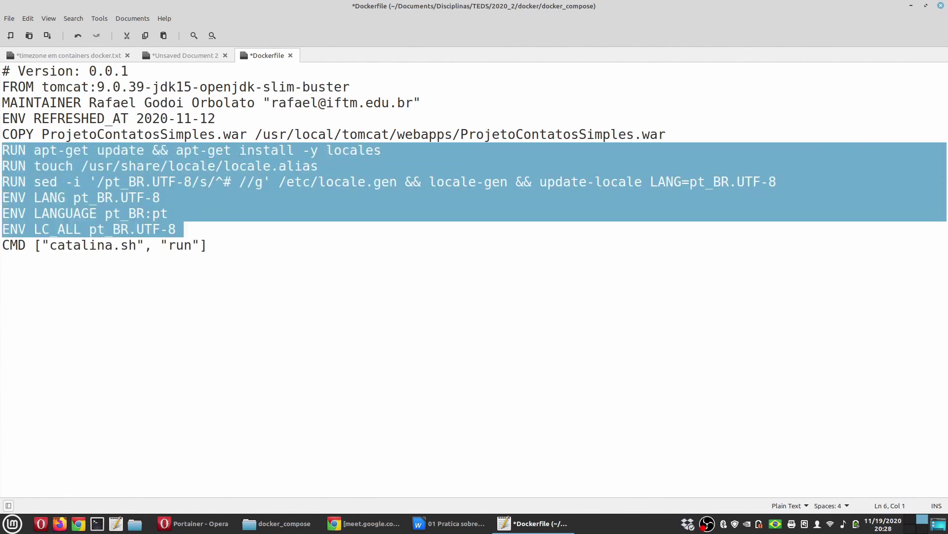
key(ctrl+x)
key(Up)
key(ctrl+v)
key(Return)
key(Down)
key(Delete)
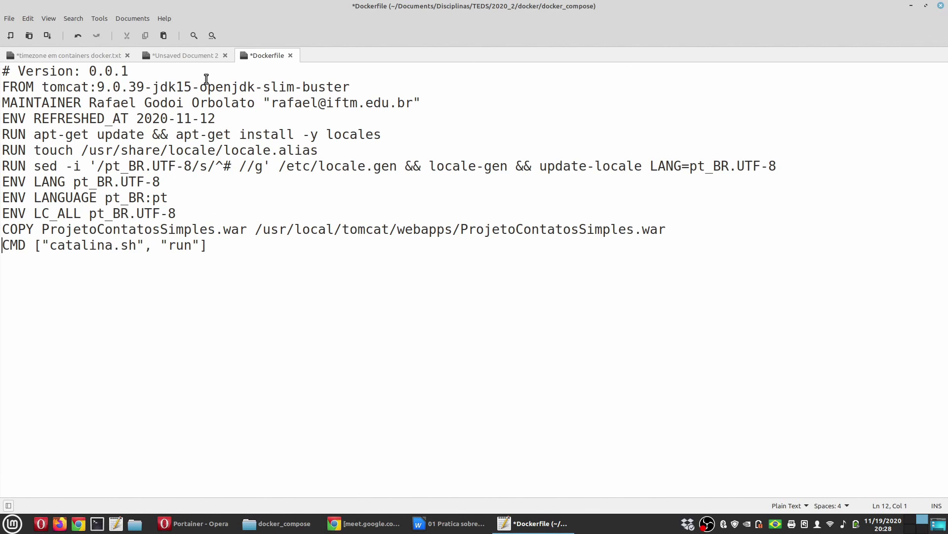
Step: Save and close the Dockerfile
key(ctrl+s)
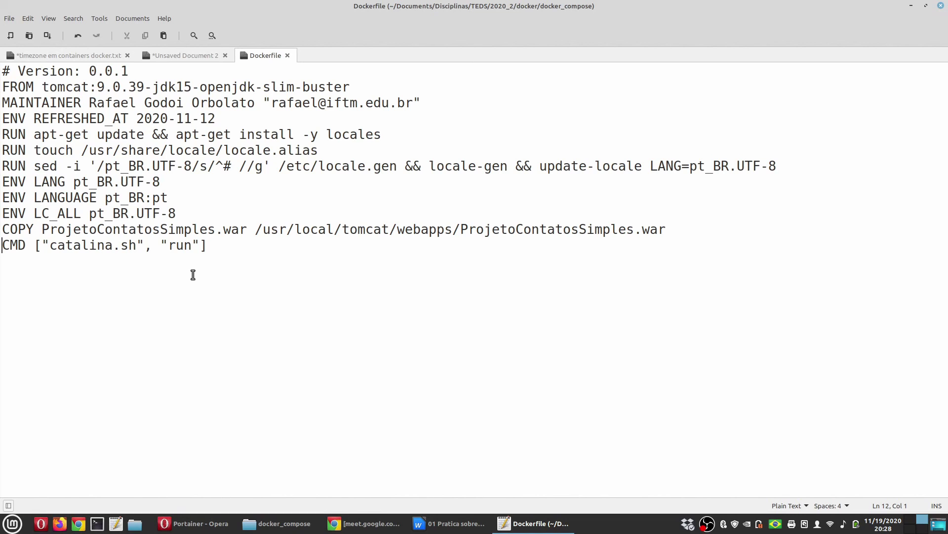
click(288, 56)
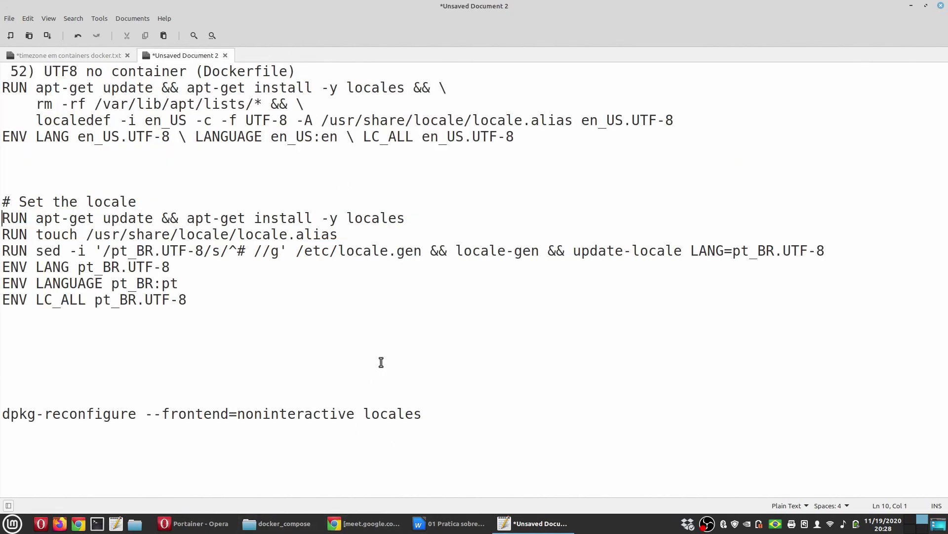
key(alt+Tab)
key(Tab)
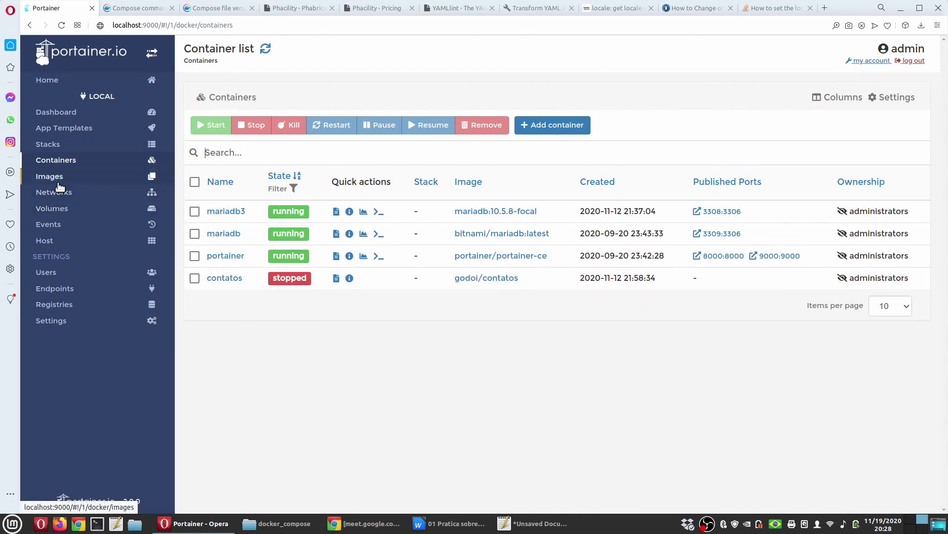
Step: Remove the untagged and docker_compose_contatos:latest images, then recall docker-compose up -d in the terminal
click(51, 176)
scroll(312, 282, down, 3)
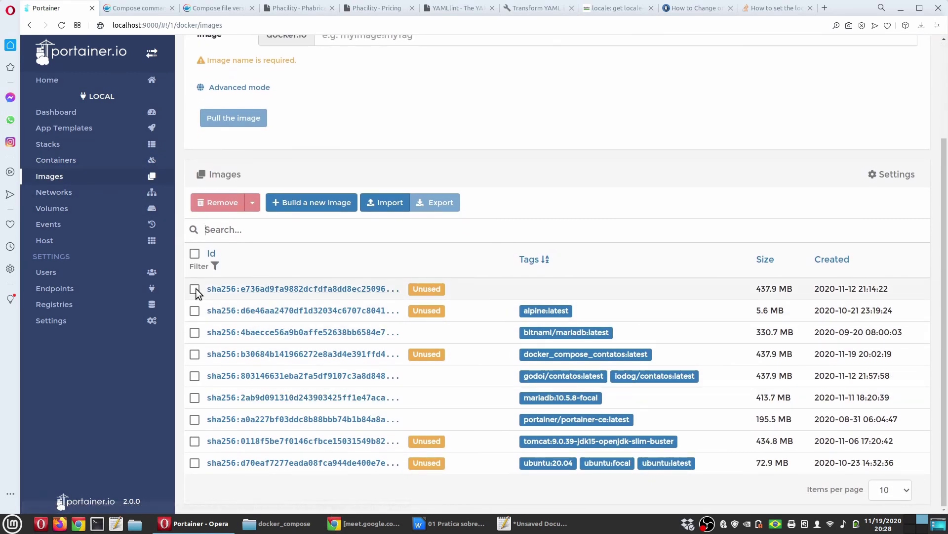
click(195, 288)
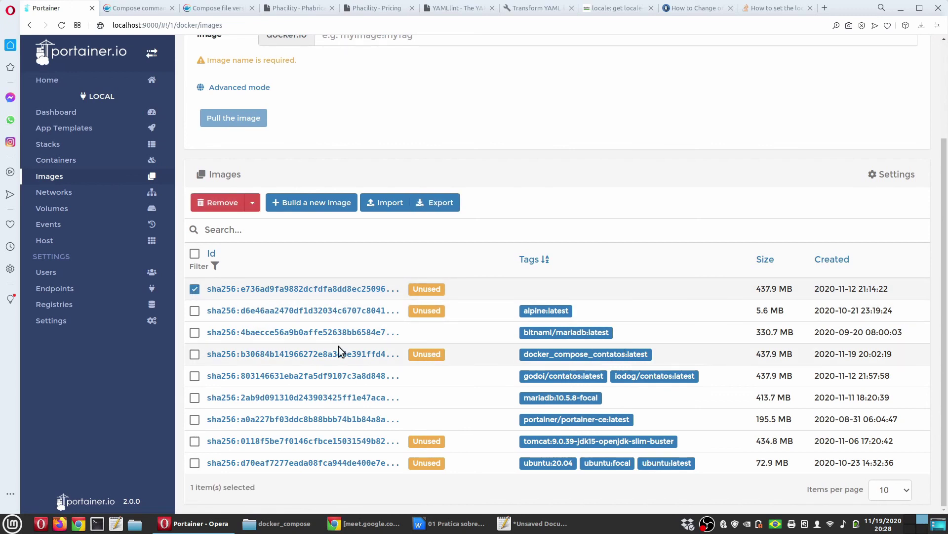
click(195, 354)
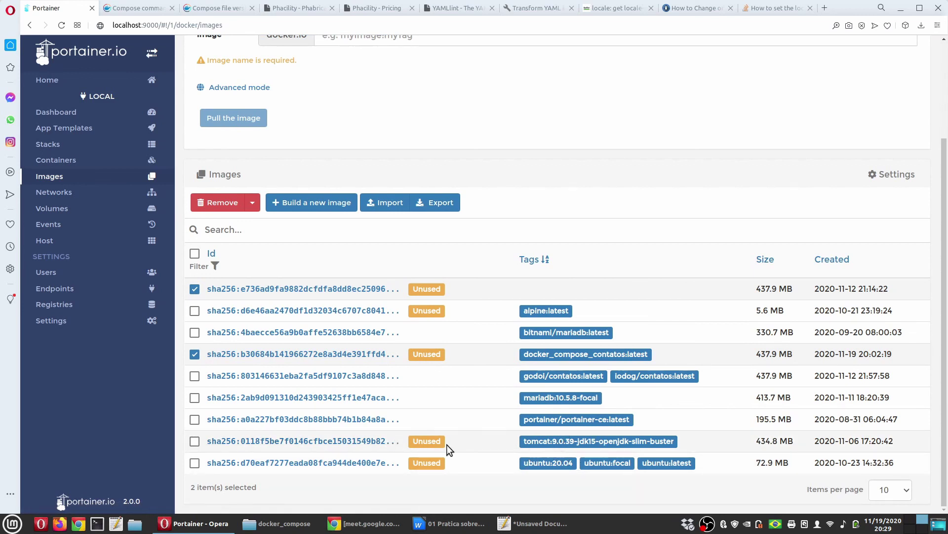
click(217, 202)
scroll(542, 336, down, 2)
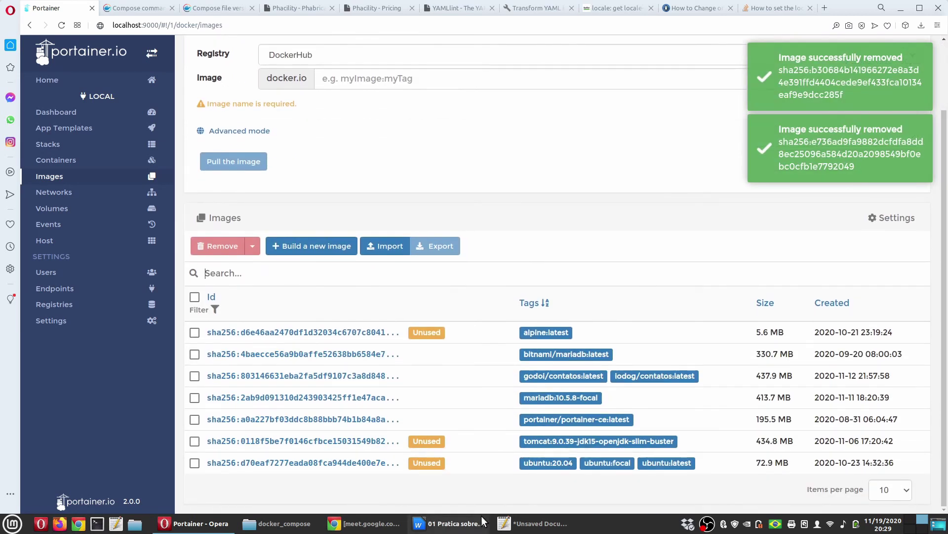
key(ctrl+alt+Right)
key(Up)
key(Up)
key(Up)
key(Up)
key(Up)
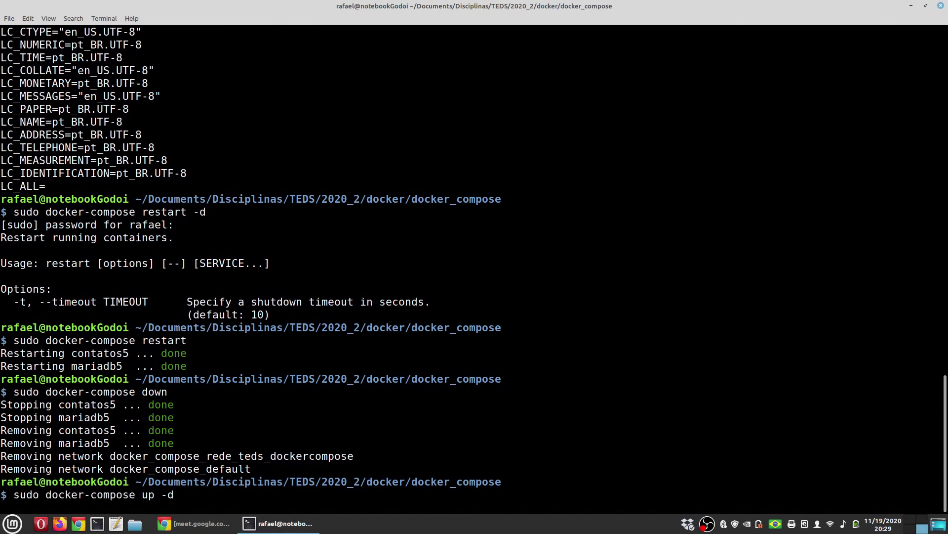
Step: Run sudo docker-compose up -d to rebuild contatos and create mariadb5 and contatos5
key(Return)
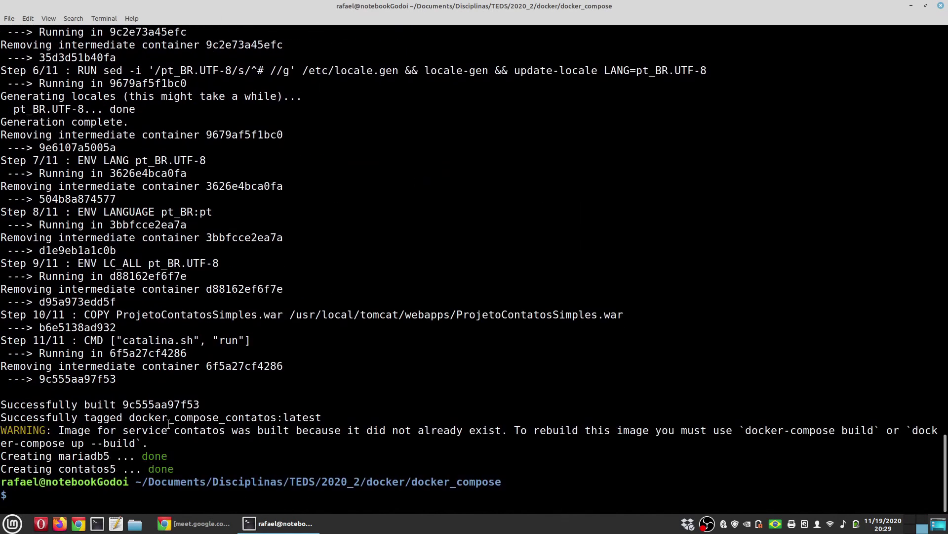
key(ctrl+alt+Right)
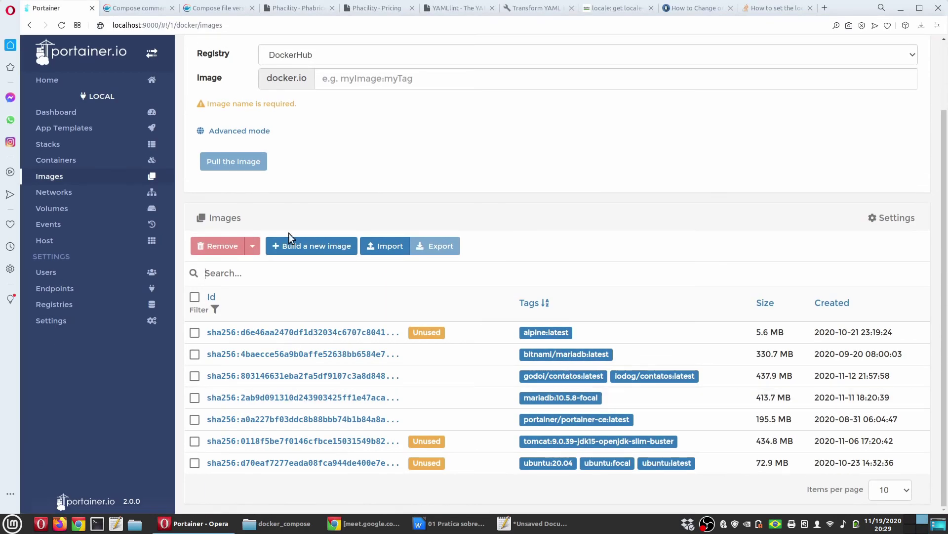
Step: Connect a bash console to contatos5 and run locale to confirm pt_BR.UTF-8
click(66, 161)
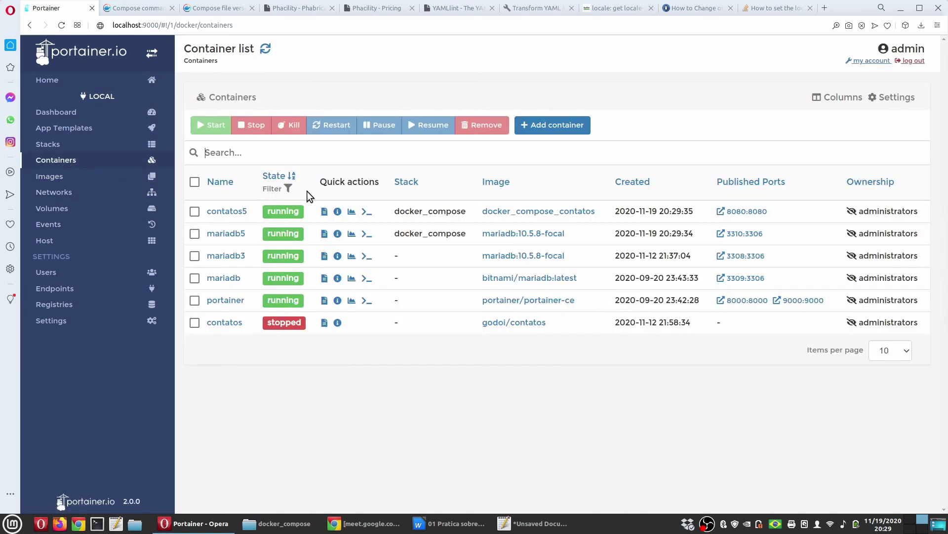
click(227, 212)
click(378, 325)
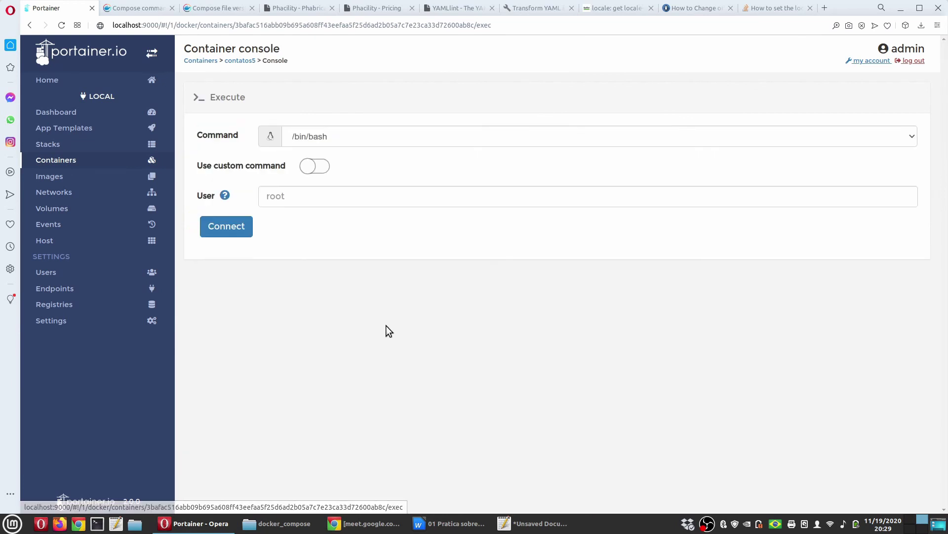
click(226, 226)
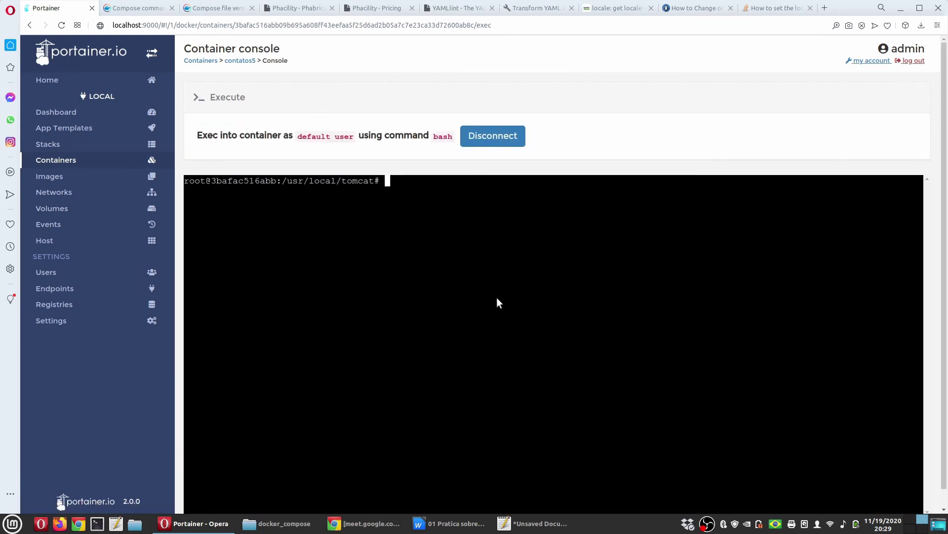
text(locale)
key(Return)
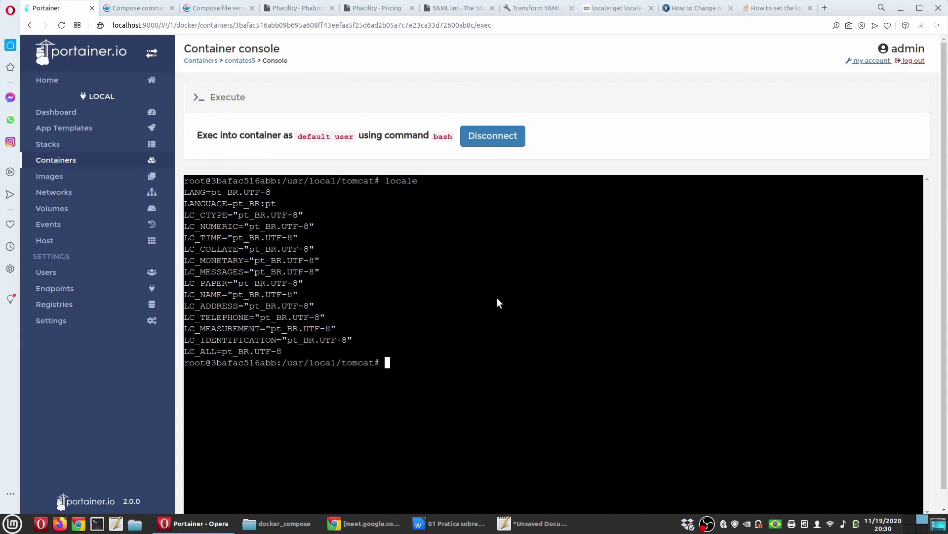
key(alt+Tab)
Step: Bring up the timezone em containers docker.txt notes and scroll through them
scroll(358, 279, down, 1)
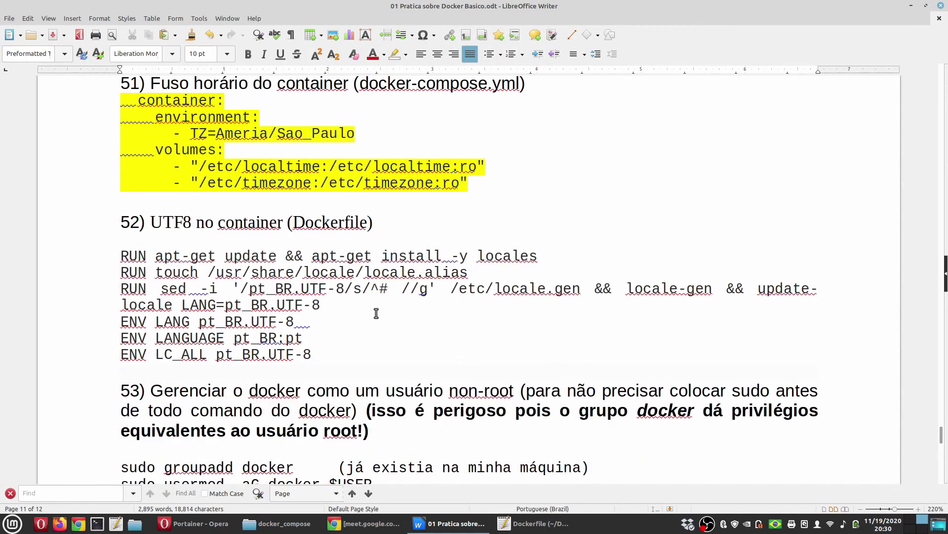
key(alt+Tab)
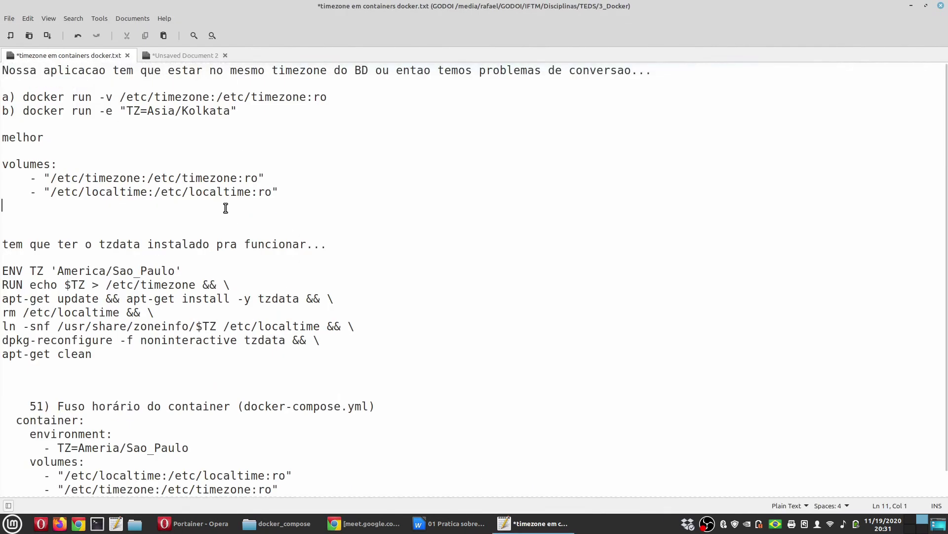
scroll(224, 205, up, 1)
scroll(225, 208, down, 1)
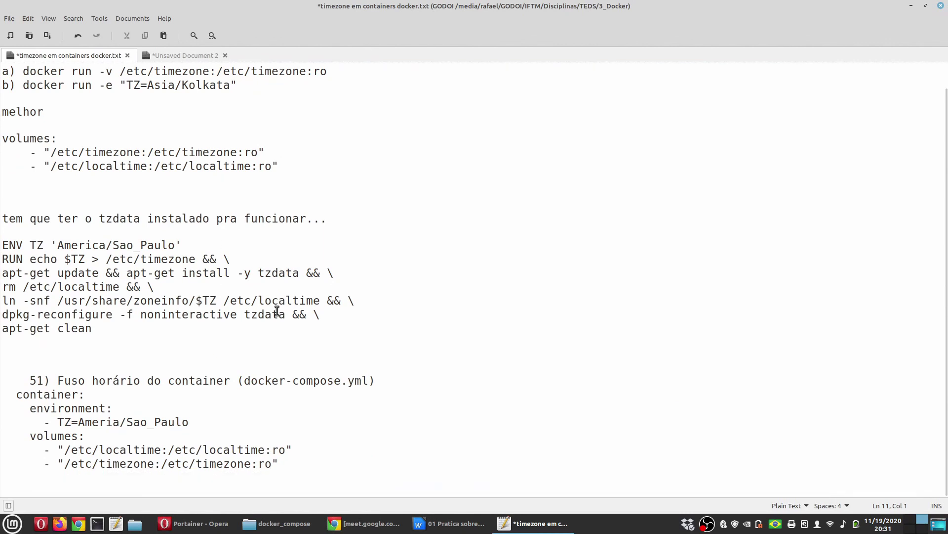
scroll(217, 279, up, 1)
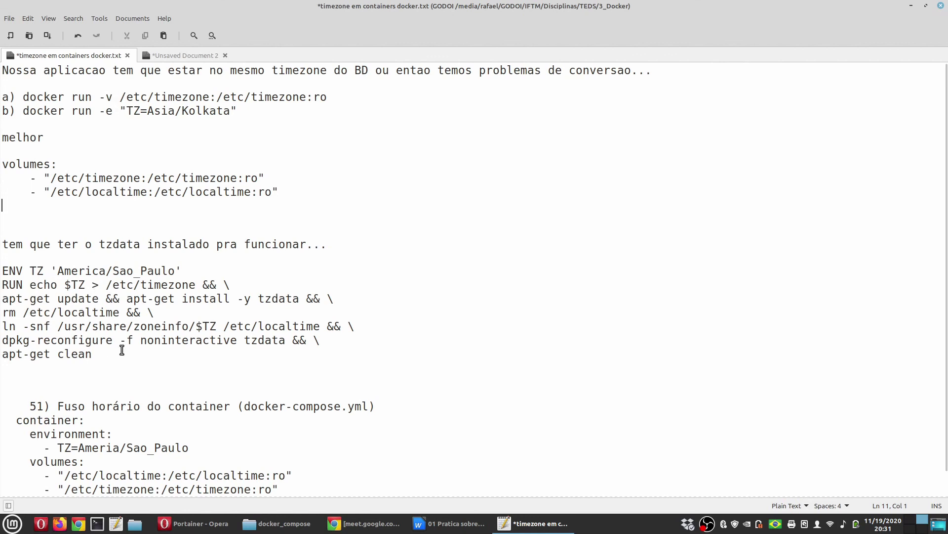
scroll(121, 350, down, 1)
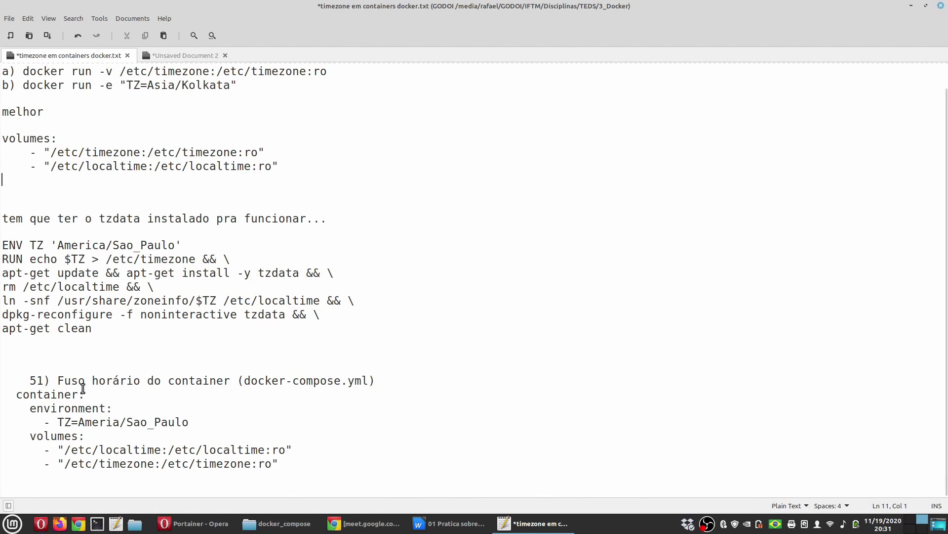
Step: Select the /etc/localtime and /etc/timezone volume paths, then the ENV TZ to apt-get clean block
click(66, 450)
shift+click(161, 450)
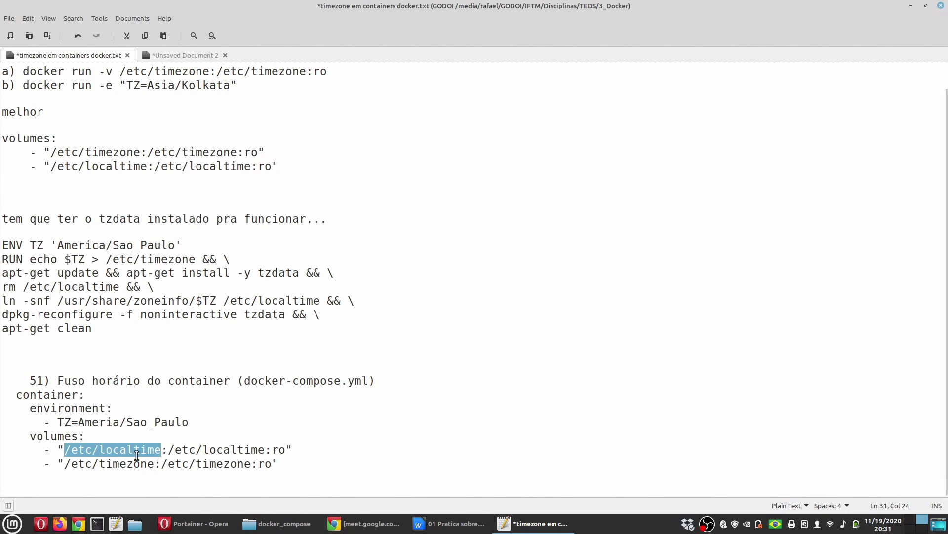
drag(155, 465, 66, 466)
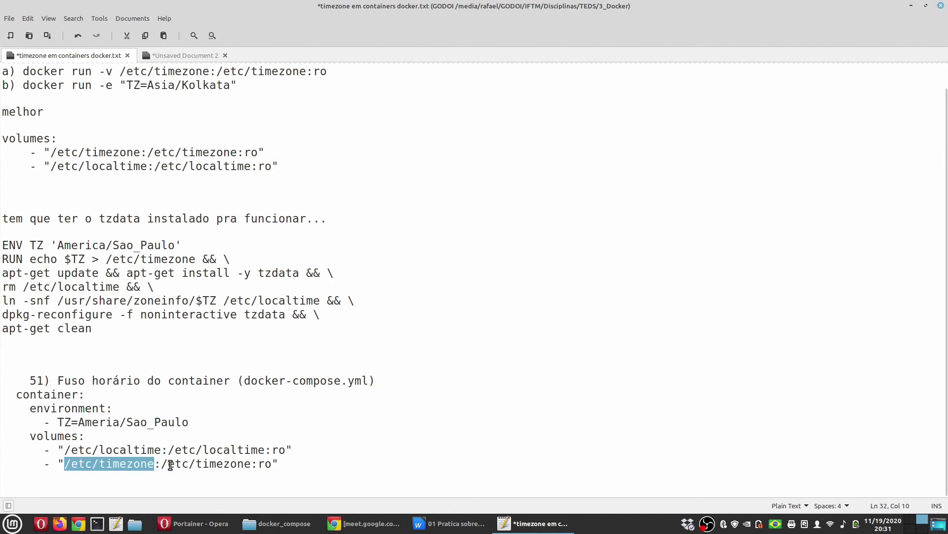
drag(161, 464, 274, 486)
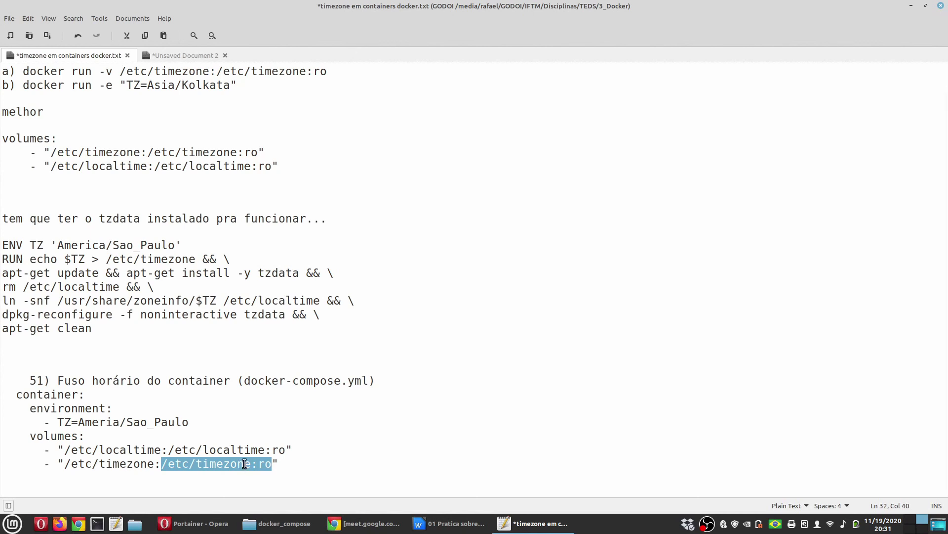
drag(155, 465, 64, 464)
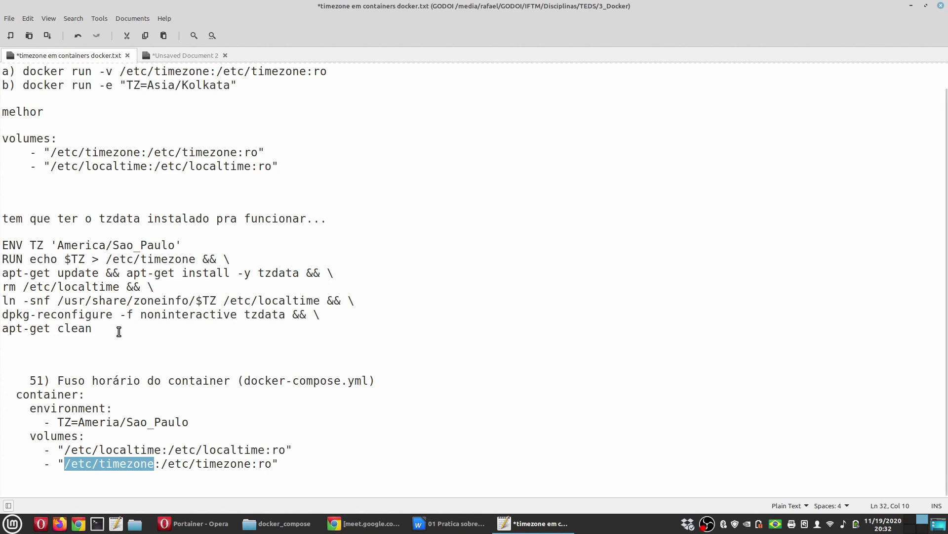
click(3, 245)
drag(3, 245, 315, 348)
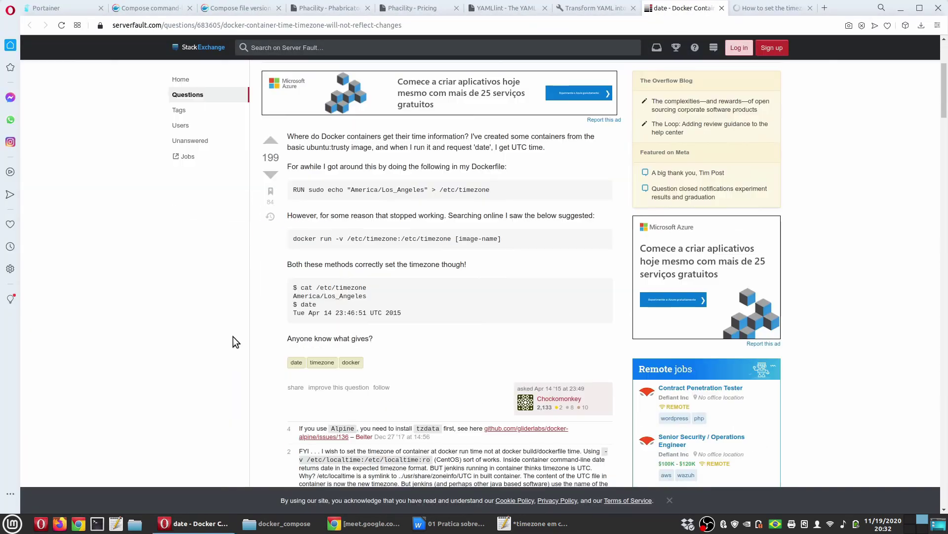
Step: Copy the ENV TZ code block from the Server Fault answer and return to the timezone notes
scroll(232, 336, down, 6)
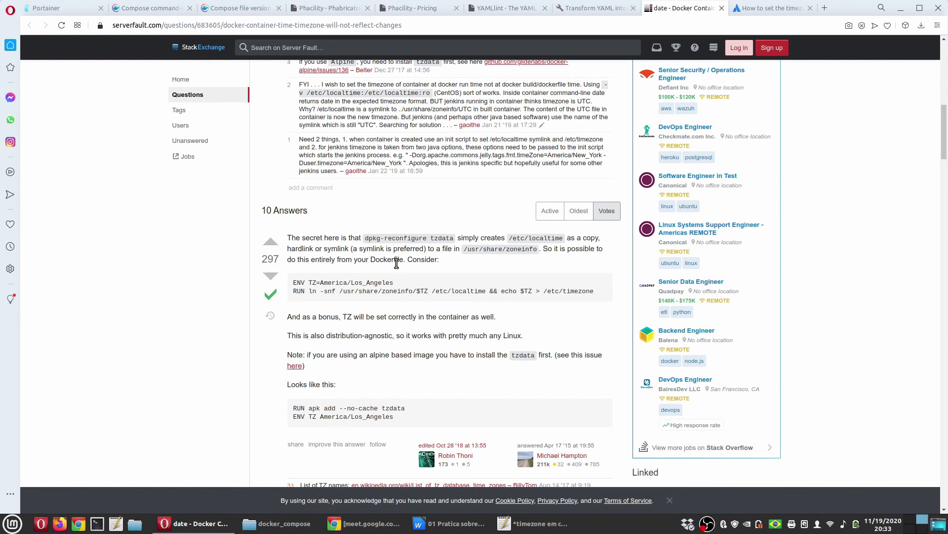
drag(588, 291, 292, 281)
scroll(394, 280, down, 2)
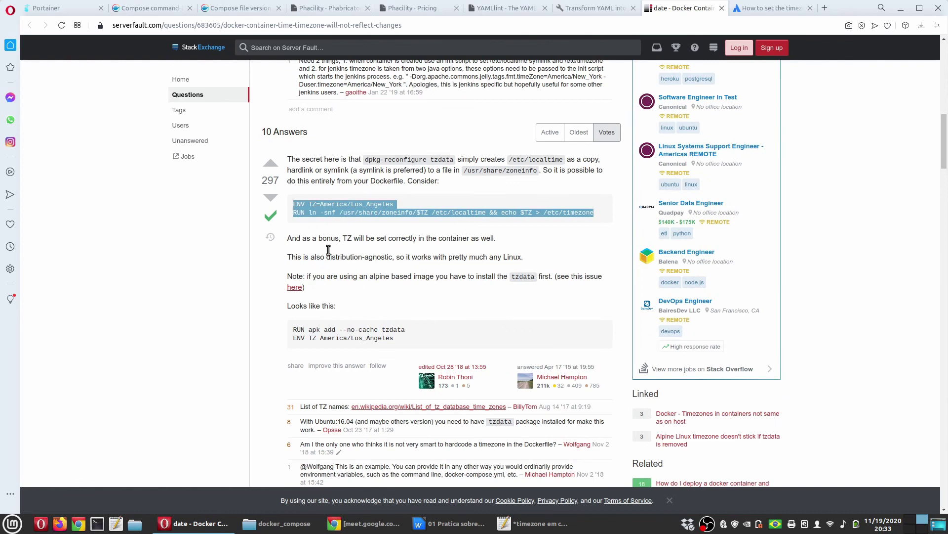
scroll(262, 364, down, 2)
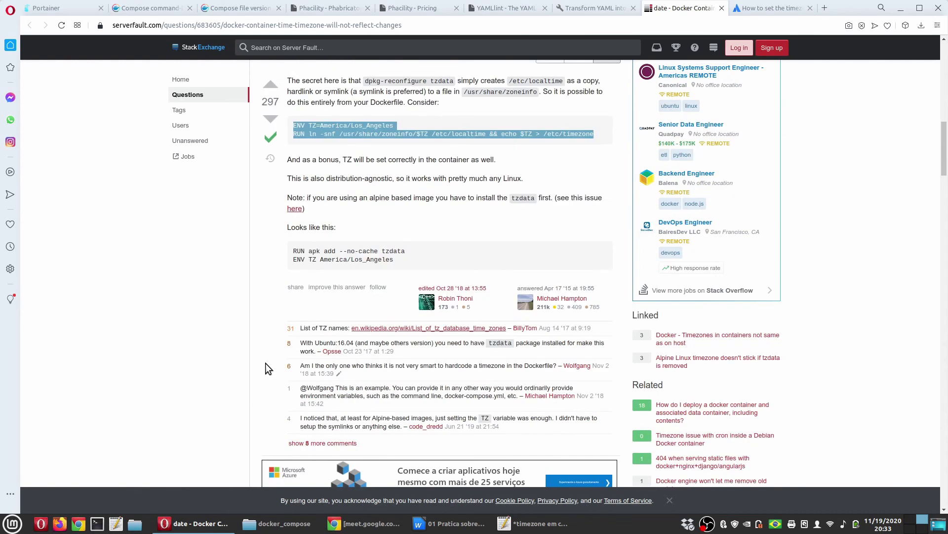
scroll(265, 363, up, 2)
drag(392, 337, 288, 159)
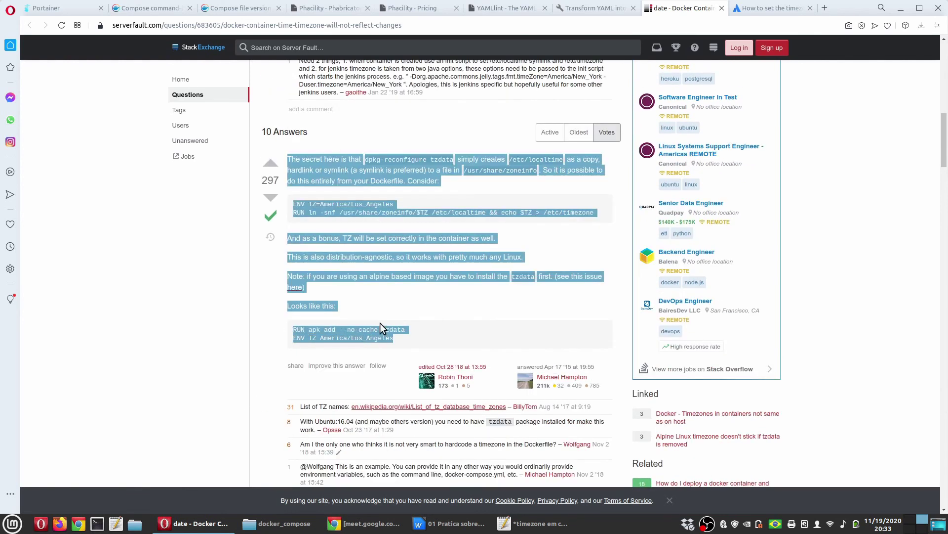
click(380, 321)
drag(293, 201, 432, 230)
key(ctrl+c)
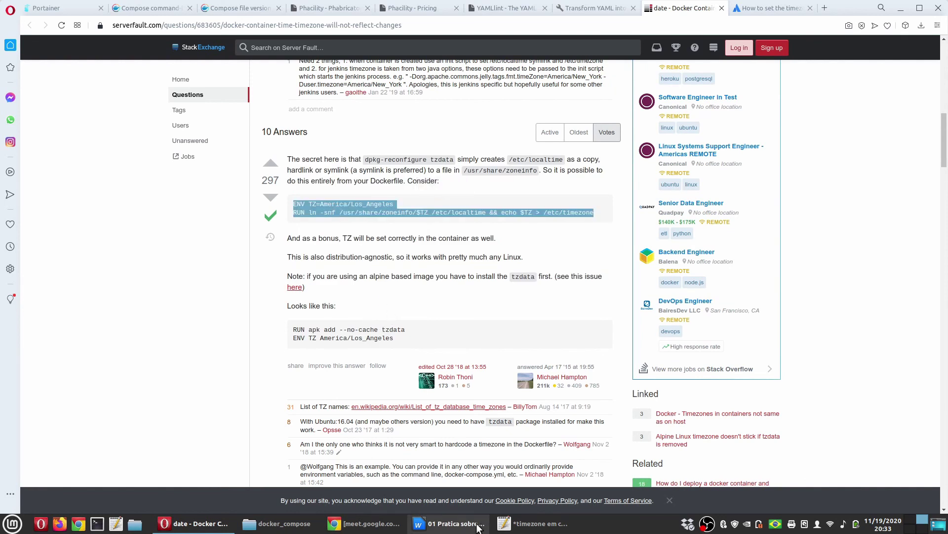
click(536, 523)
key(alt+Tab)
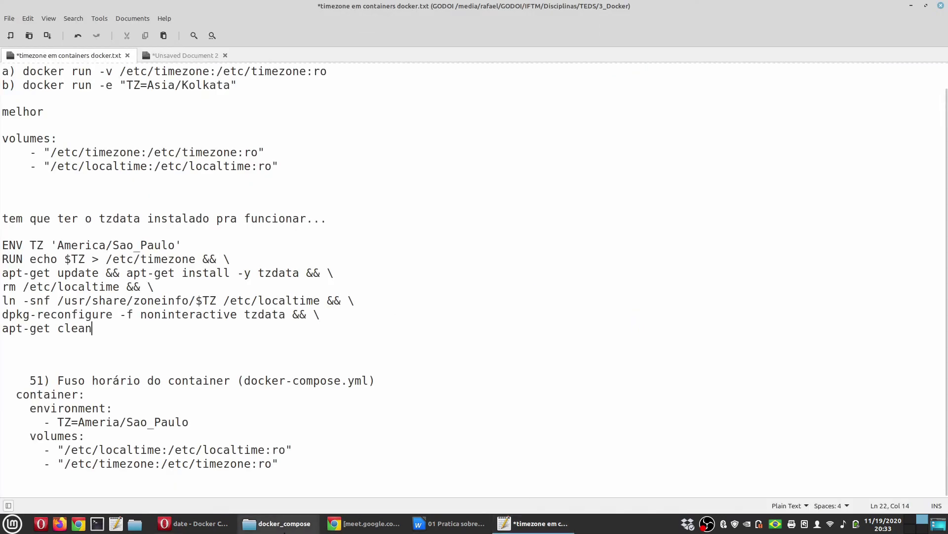
Step: Paste the ENV TZ and RUN ln -snf timezone lines into the Dockerfile after ENV LC_ALL
double_click(200, 90)
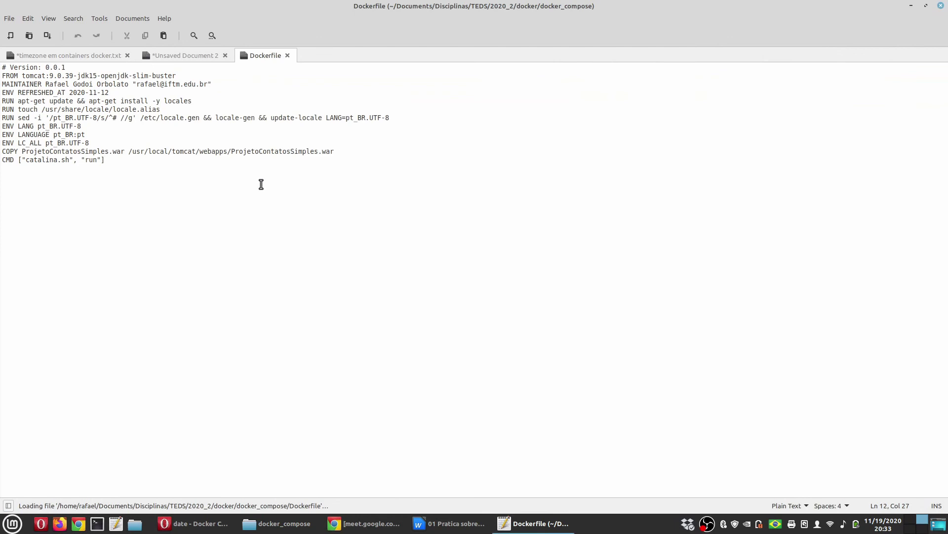
click(172, 144)
key(Return)
key(Return)
key(ctrl+v)
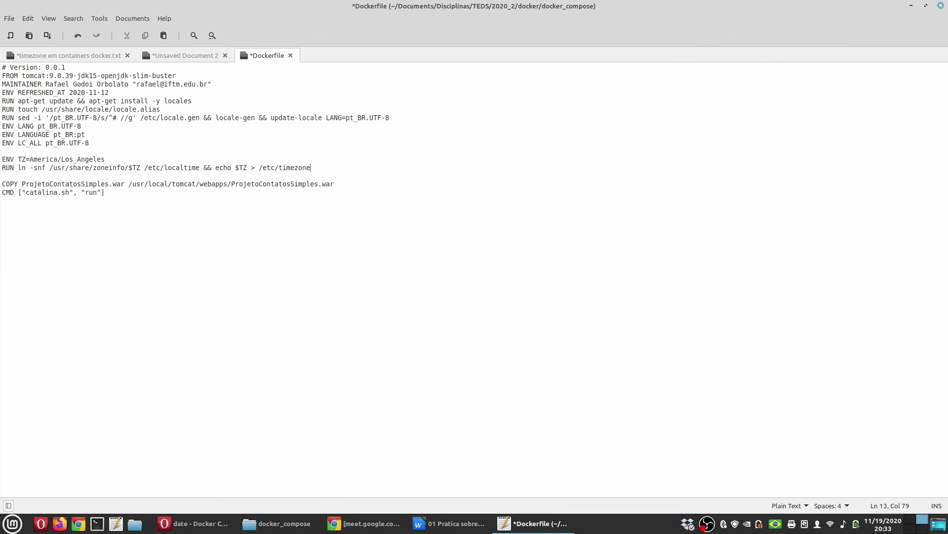
click(2, 151)
click(62, 159)
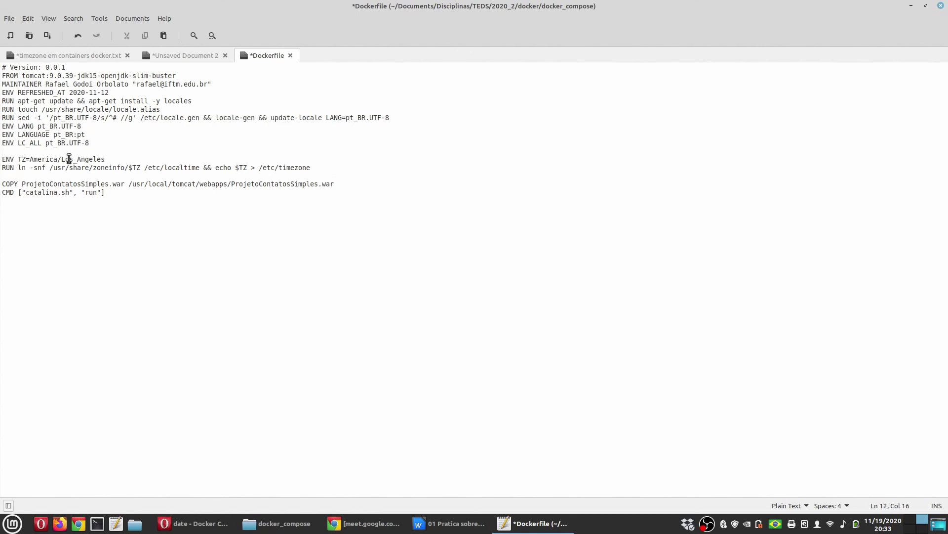
double_click(100, 163)
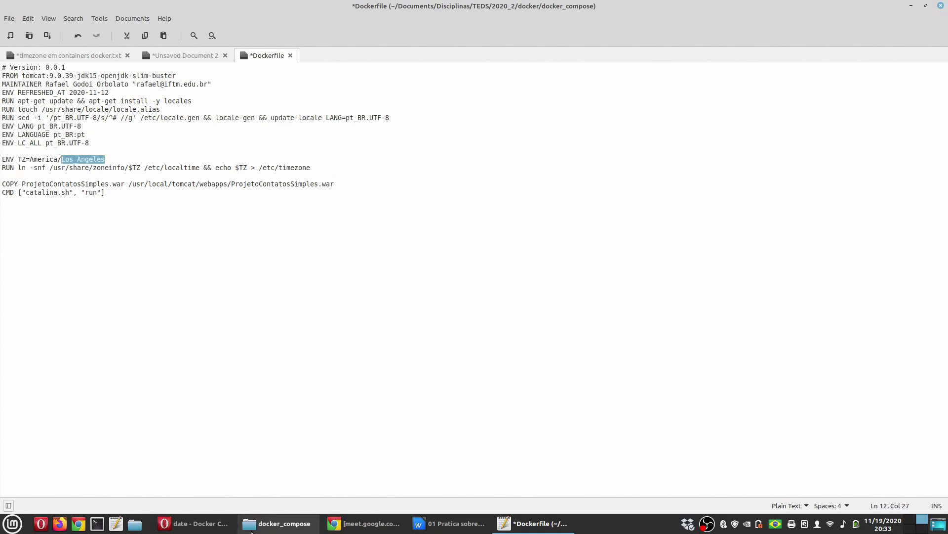
Step: Find America/Sao_Paulo in the tz database time zones list and copy it
click(219, 528)
click(500, 164)
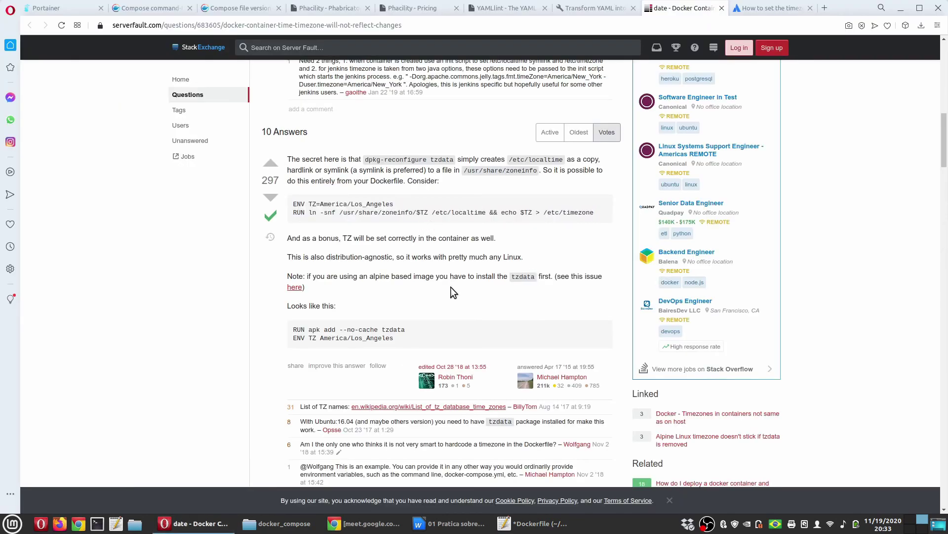
middle_click(451, 407)
click(706, 10)
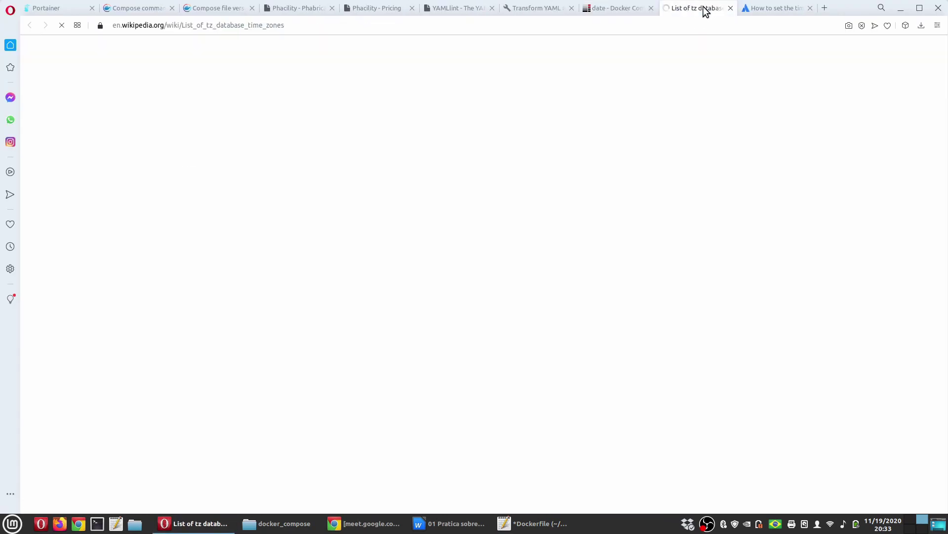
key(ctrl+f)
text(sao)
key(Return)
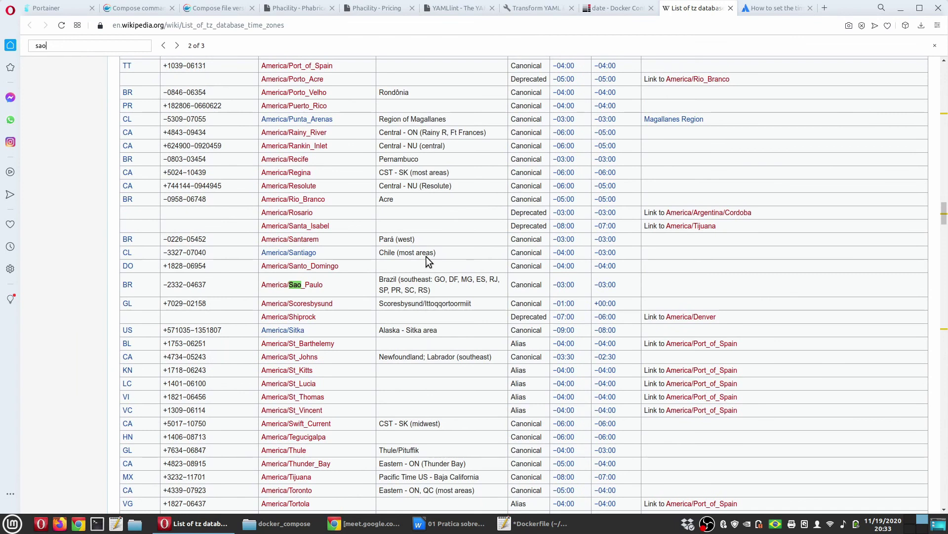
drag(260, 285, 320, 287)
key(alt+Tab)
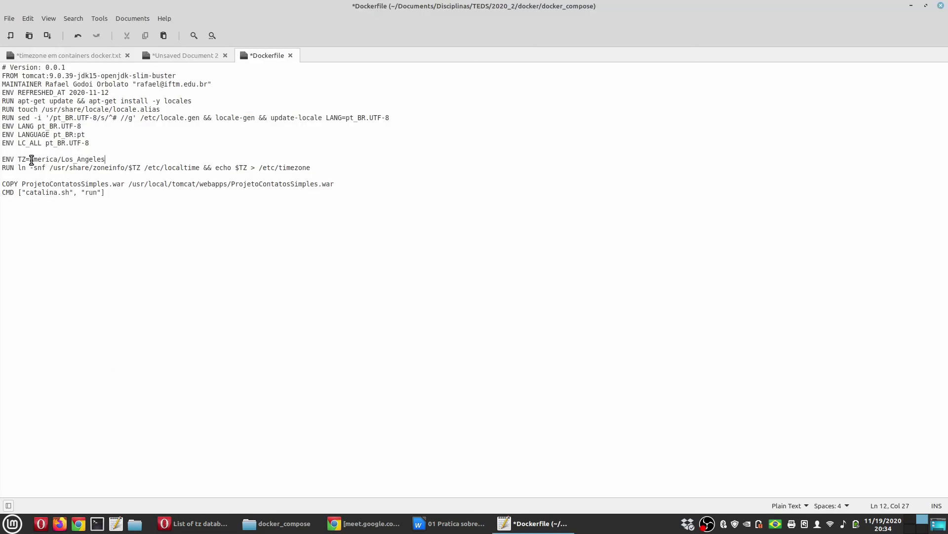
Step: Replace America/Los_Angeles with America/Sao_Paulo in the Dockerfile's TZ value
shift+click(31, 160)
key(ctrl+v)
click(34, 159)
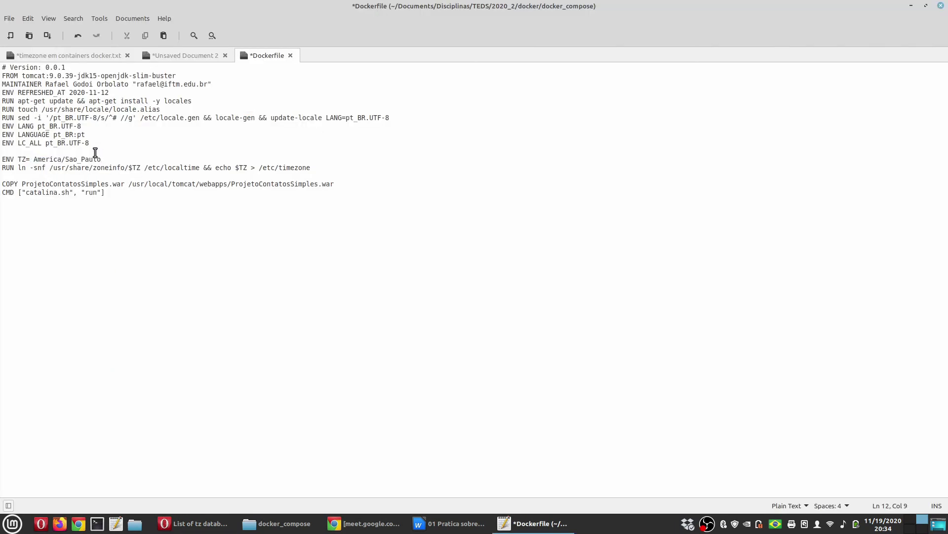
key(BackSpace)
Step: Compare the timezone notes with the Dockerfile's TZ=America/Sao_Paulo and /etc/timezone lines, enlarging the text
key(alt+Tab)
drag(106, 97, 147, 111)
click(183, 55)
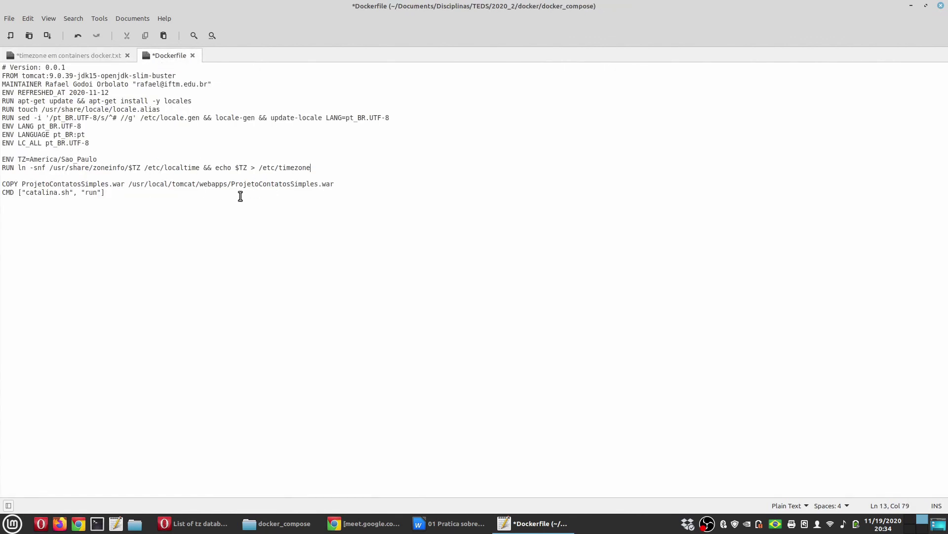
key(ctrl+plus)
key(ctrl+plus)
drag(381, 223, 560, 223)
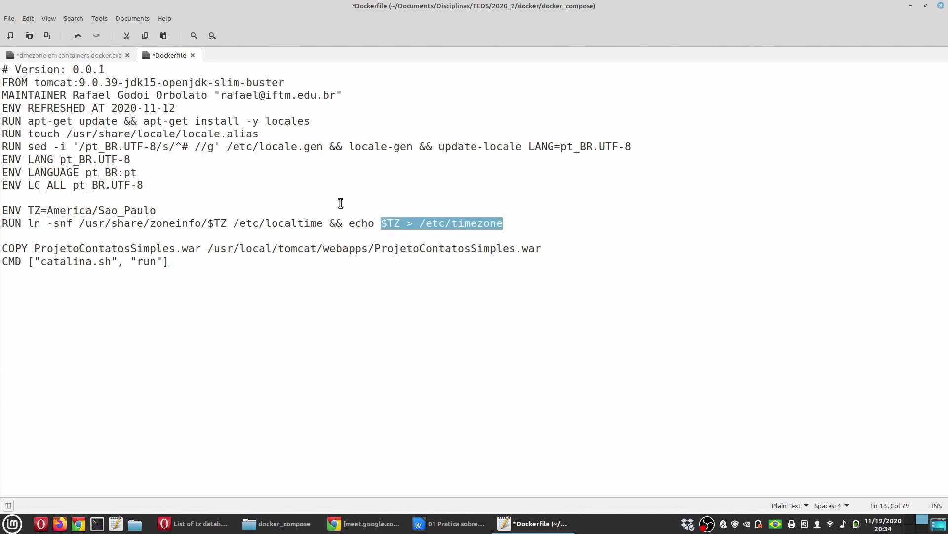
click(170, 237)
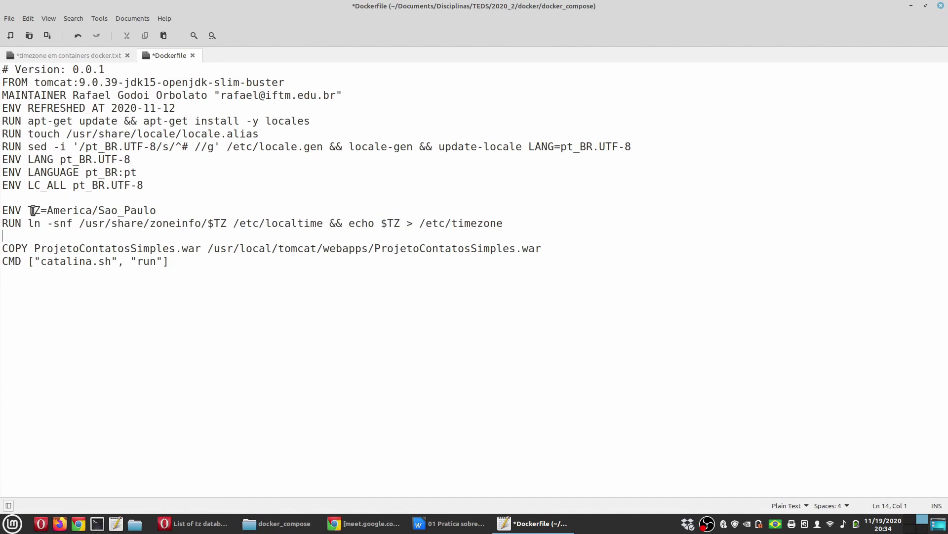
drag(33, 210, 214, 214)
click(186, 184)
click(70, 55)
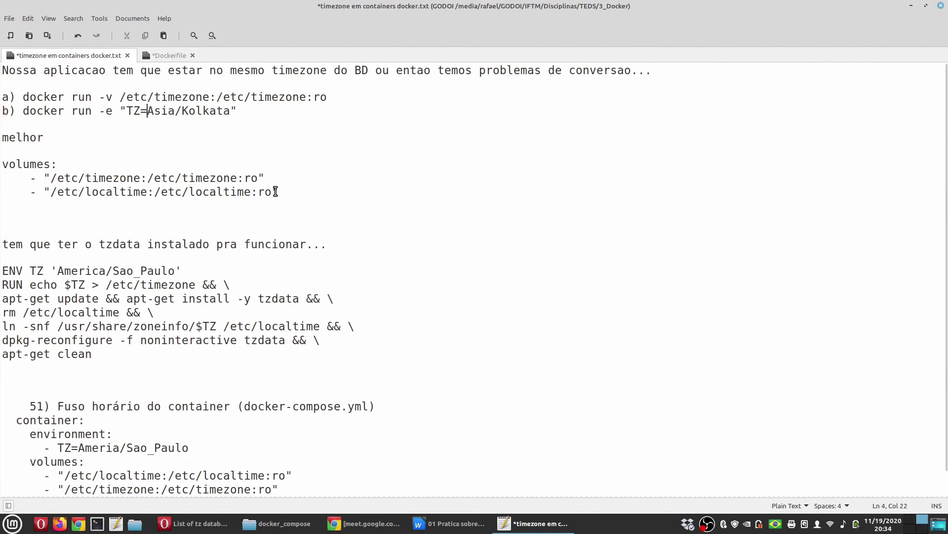
Step: Review the docker run, volumes and TZ 'America/Sao_Paulo' examples in the timezone notes
drag(279, 193, 5, 97)
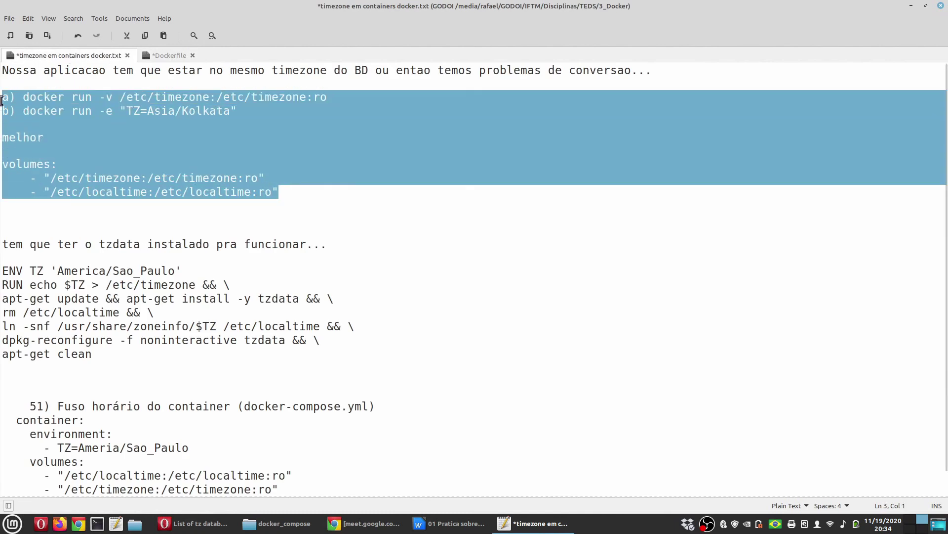
scroll(83, 231, down, 1)
click(166, 245)
drag(184, 246, 31, 245)
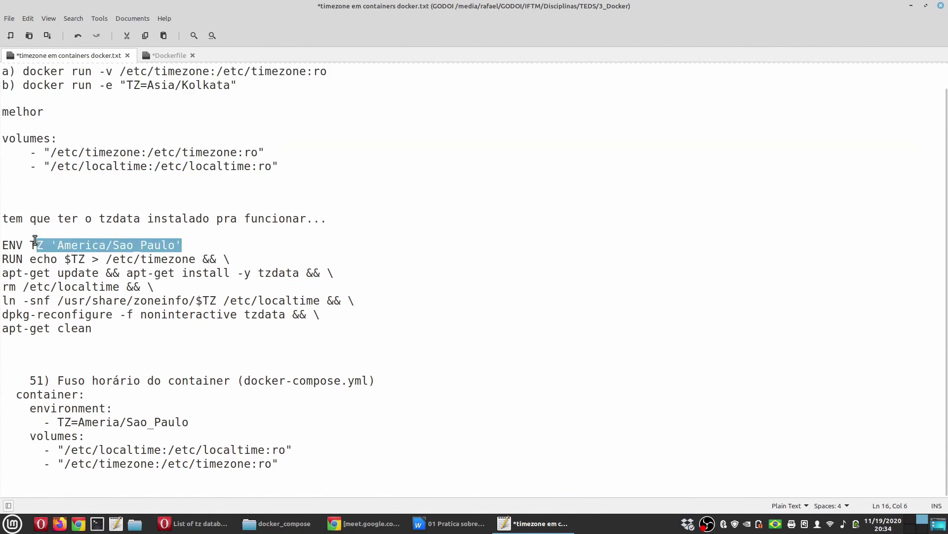
Step: Join the apt-get update, rm and ln lines onto the RUN echo line, removing leftover backslashes
click(38, 260)
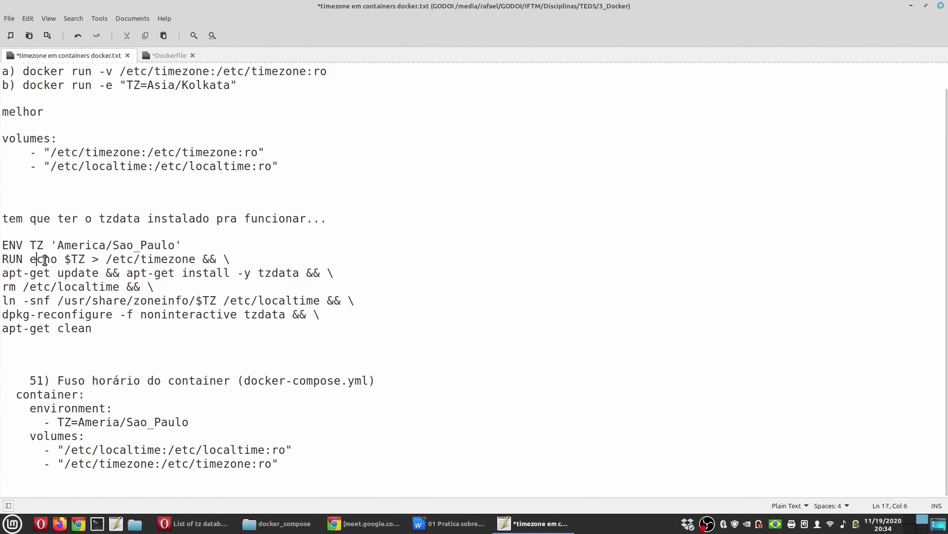
click(237, 259)
key(Delete)
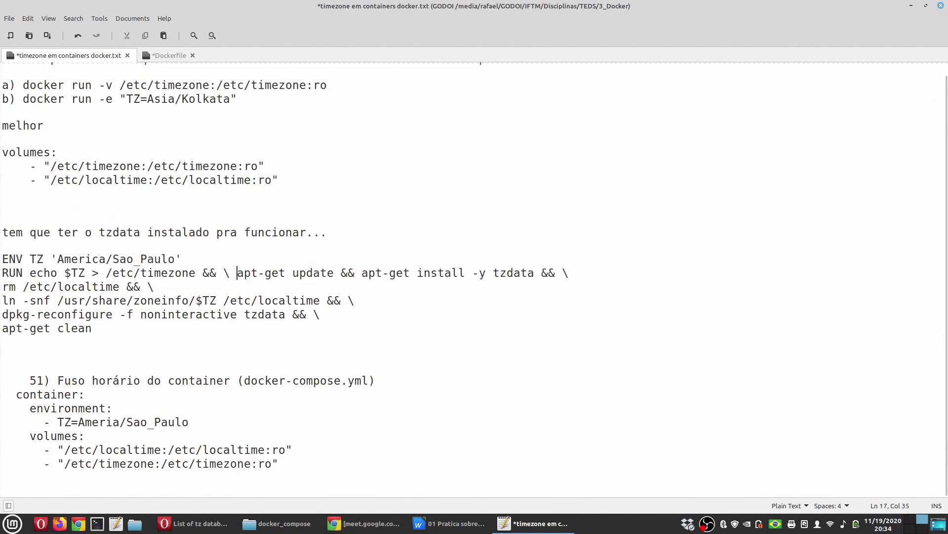
key(Right)
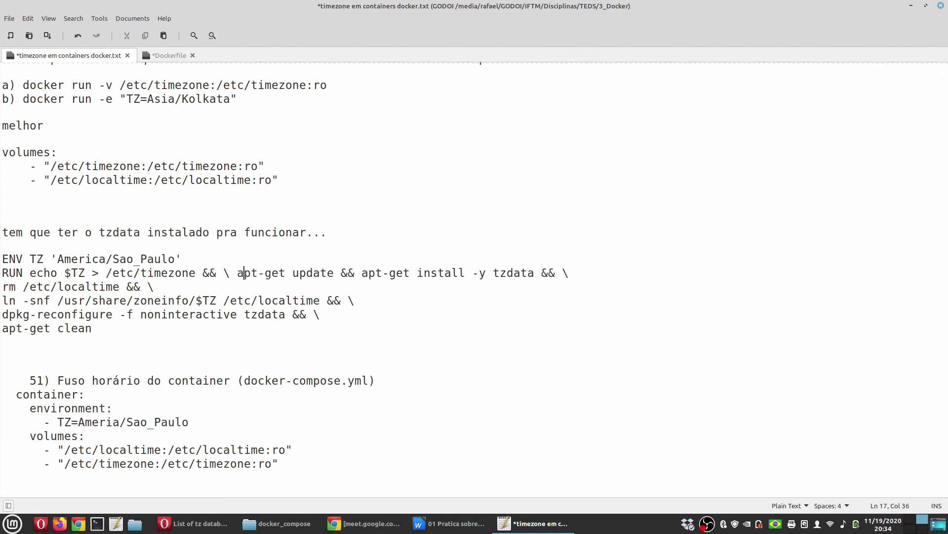
key(End)
key(Delete)
key(End)
key(Delete)
key(Delete)
key(Delete)
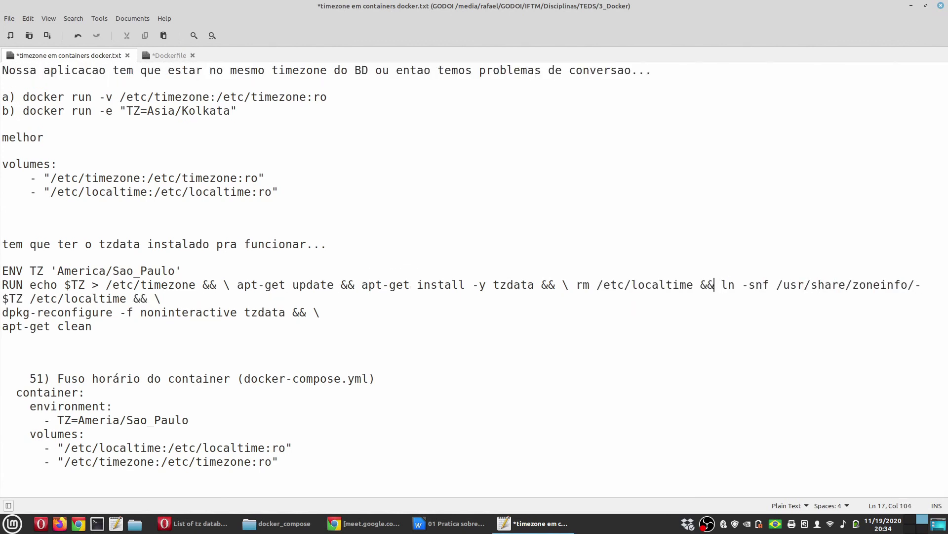
click(576, 284)
key(BackSpace)
key(BackSpace)
click(238, 284)
key(BackSpace)
key(BackSpace)
click(37, 298)
key(BackSpace)
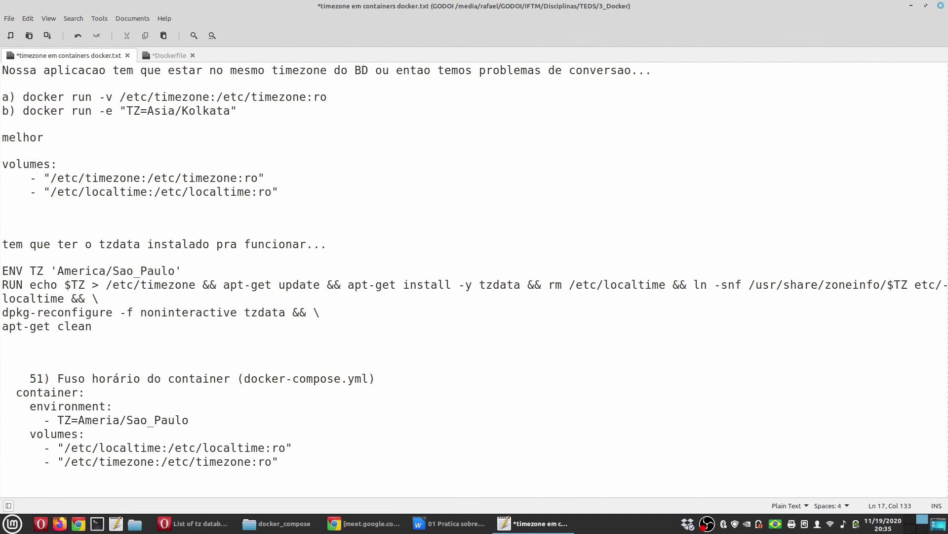
Step: Join the dpkg-reconfigure and apt-get clean lines so the RUN command is one line
key(Delete)
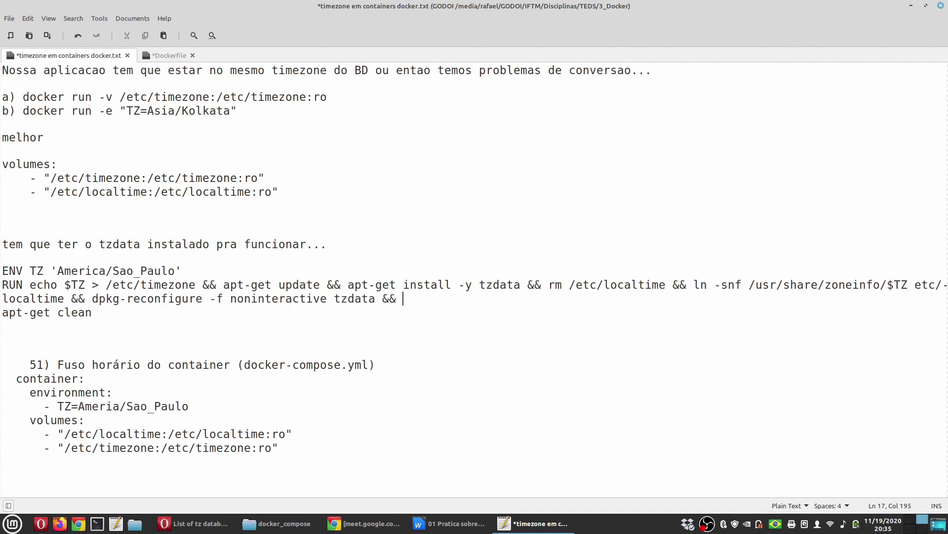
key(Delete)
key(End)
key(shift+Up)
key(shift+Home)
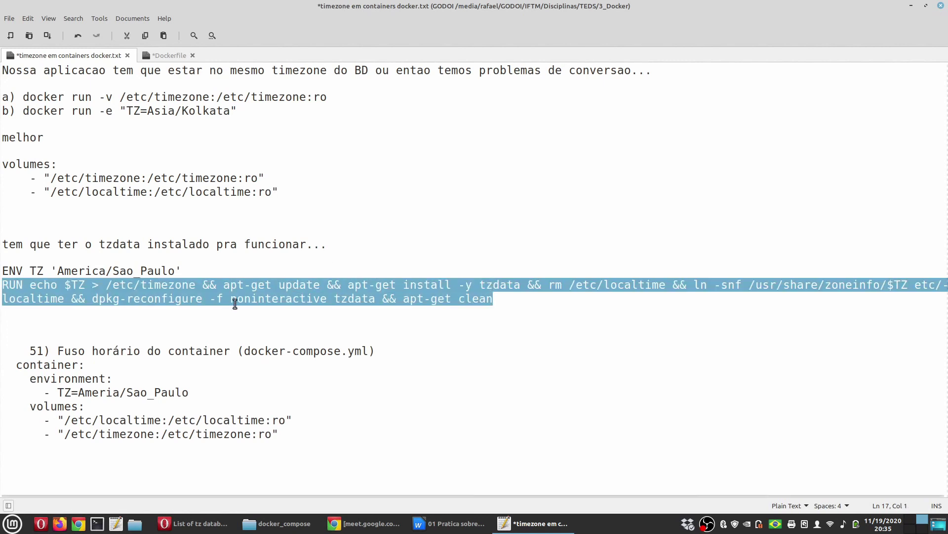
click(250, 326)
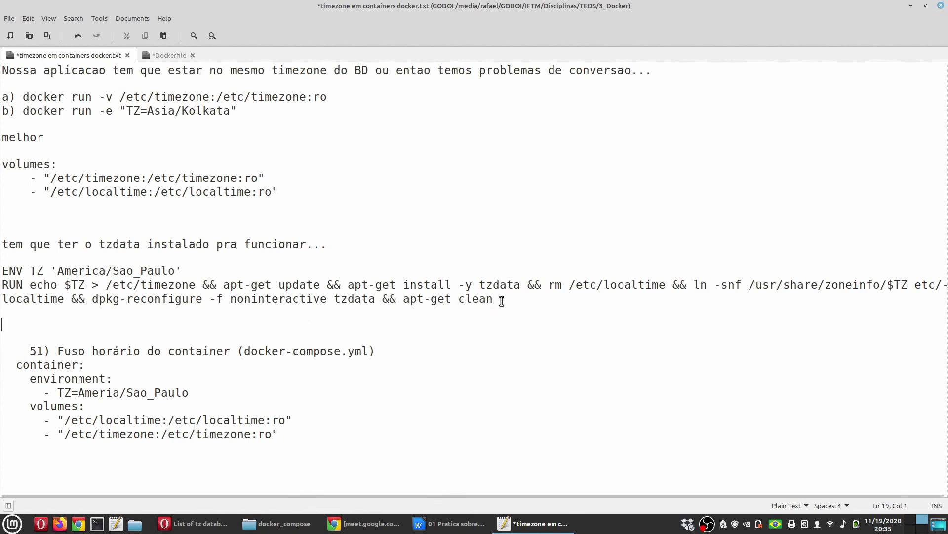
key(alt+Tab)
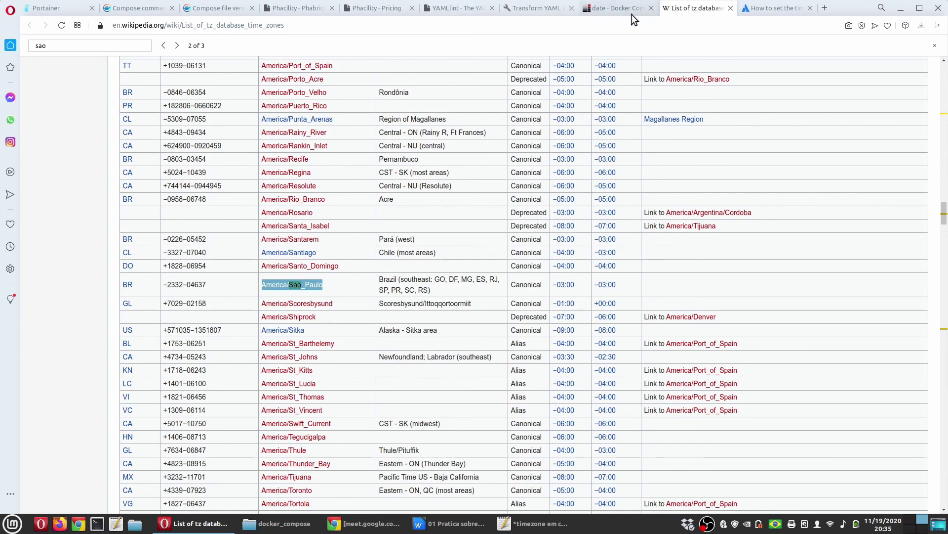
Step: Save the Dockerfile with its America/Sao_Paulo timezone lines after reviewing the timezone articles
click(623, 8)
scroll(350, 348, down, 3)
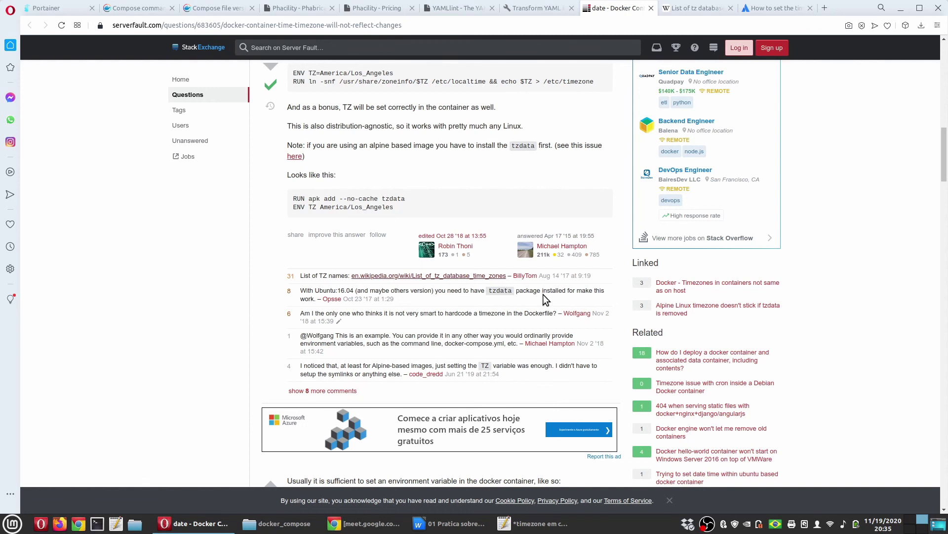
key(ctrl+Tab)
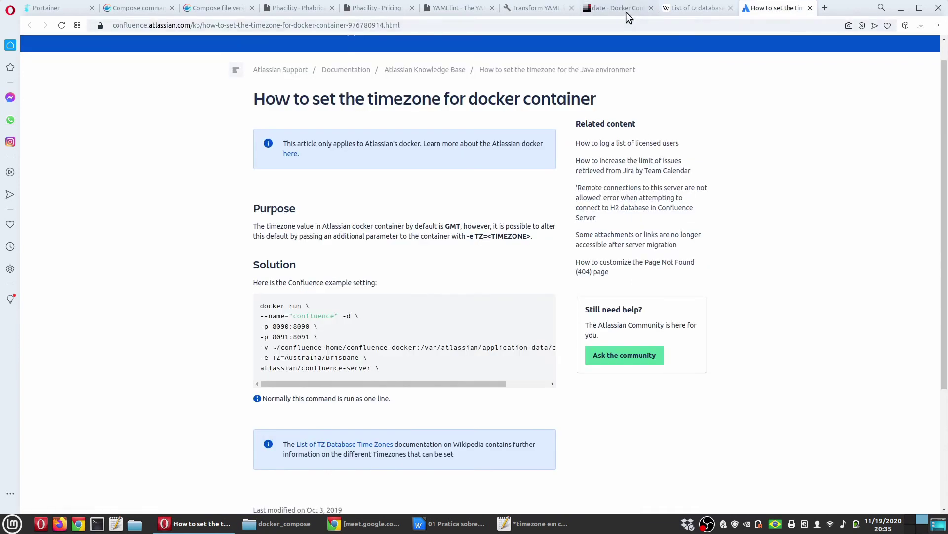
click(626, 10)
click(509, 516)
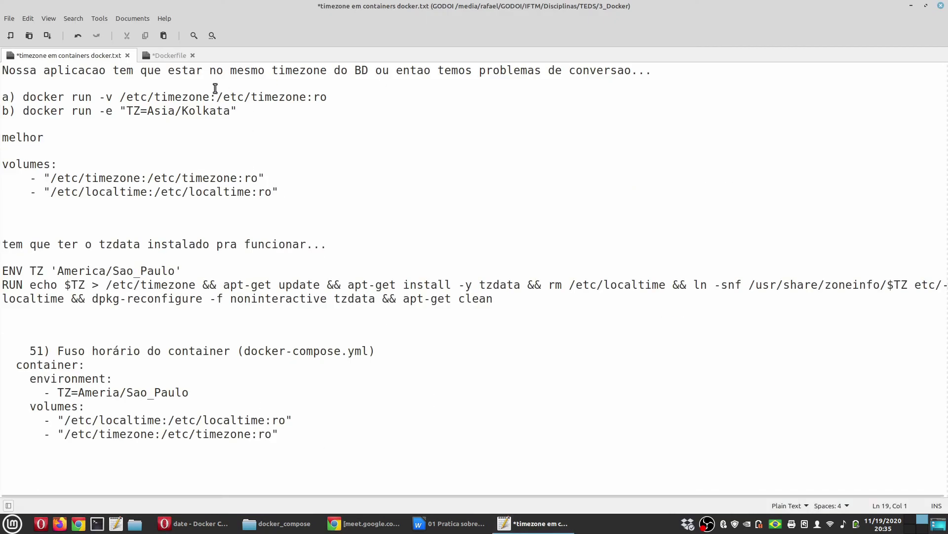
click(170, 56)
key(ctrl+s)
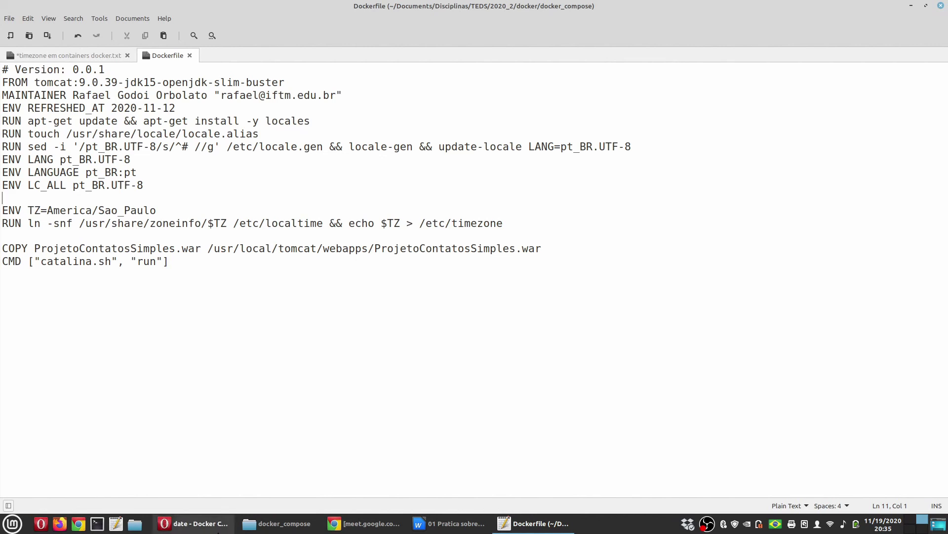
Step: Search 'find timezone linux command line' and open the Super User answer on checking timezone
click(216, 526)
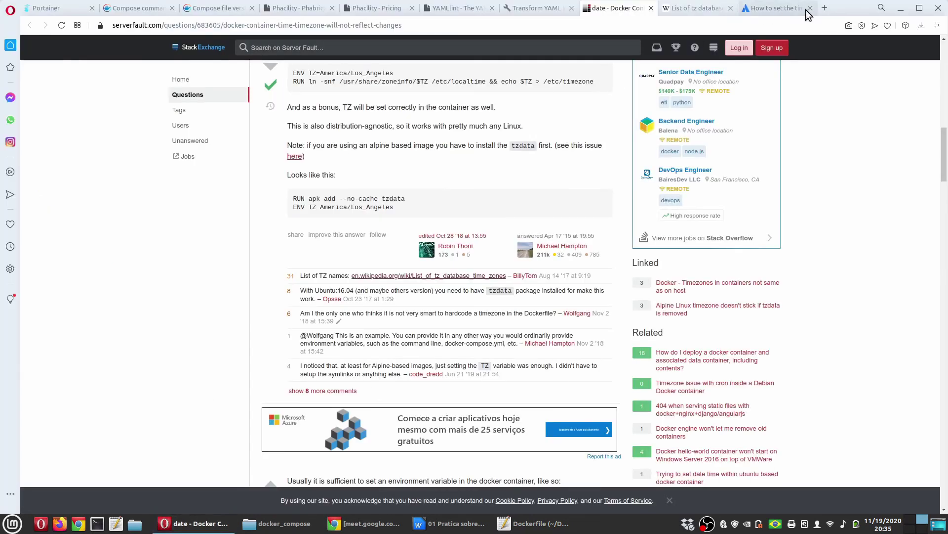
click(824, 8)
text(find)
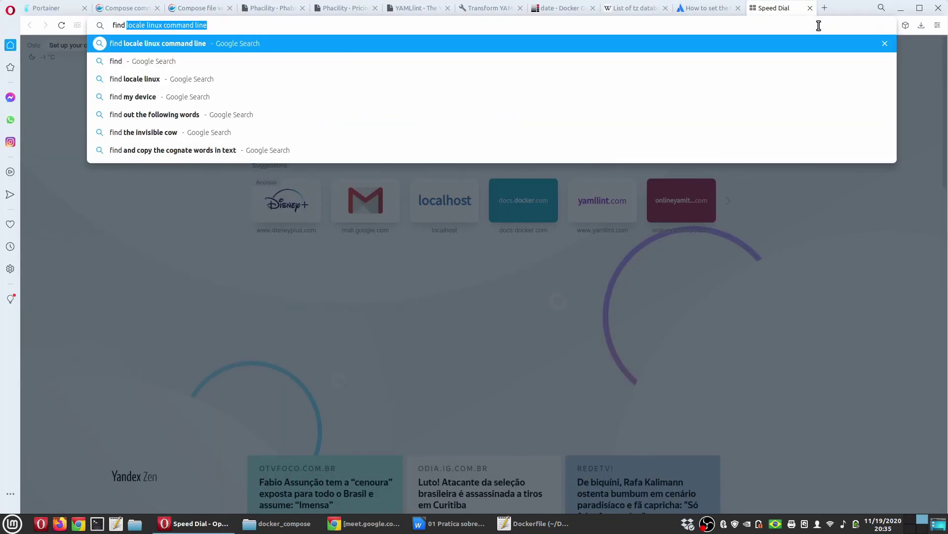
text( timezone)
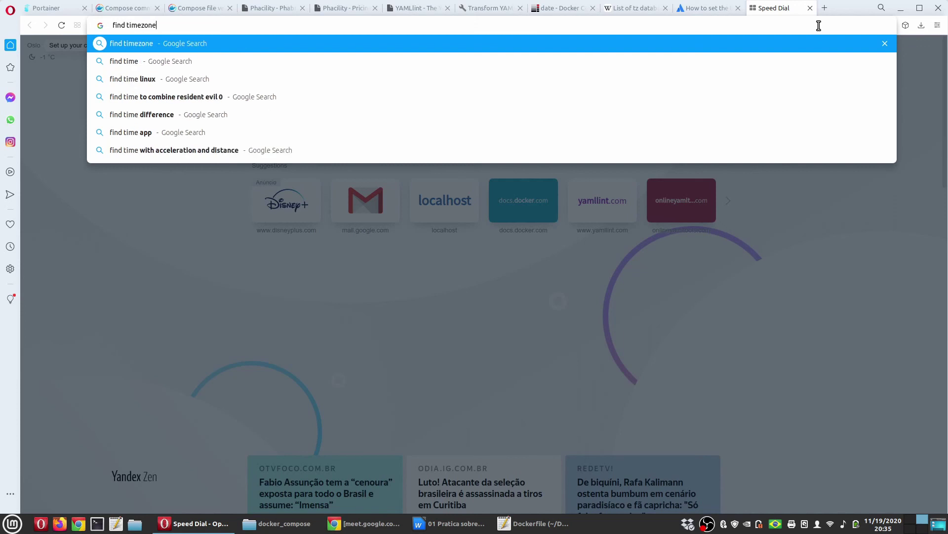
text( linux command line)
key(Return)
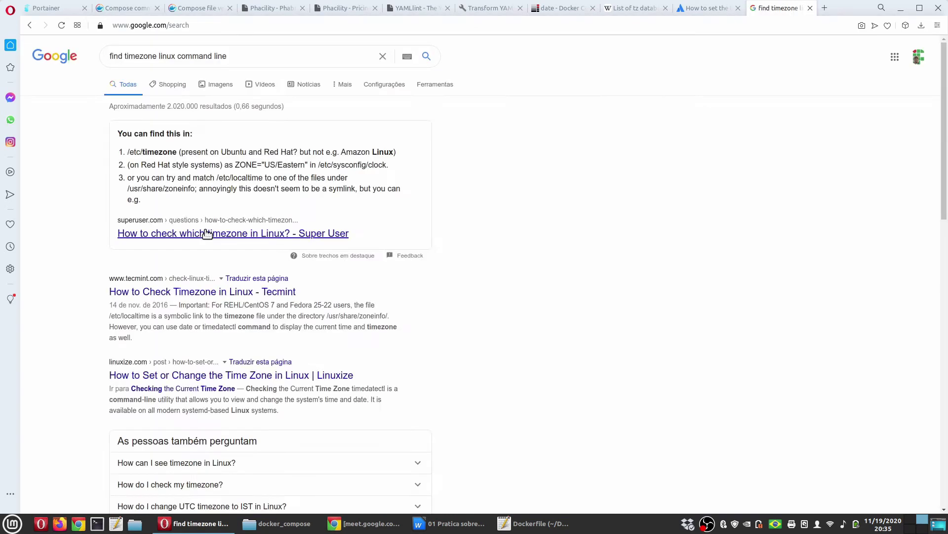
click(296, 232)
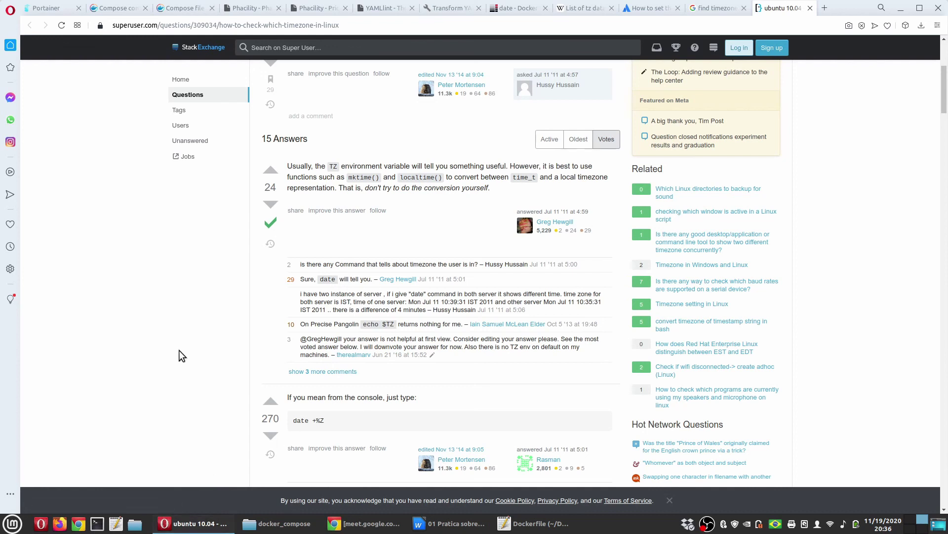
click(49, 8)
Step: Run date in the contatos5 console and note that it still reports UTC
text(da)
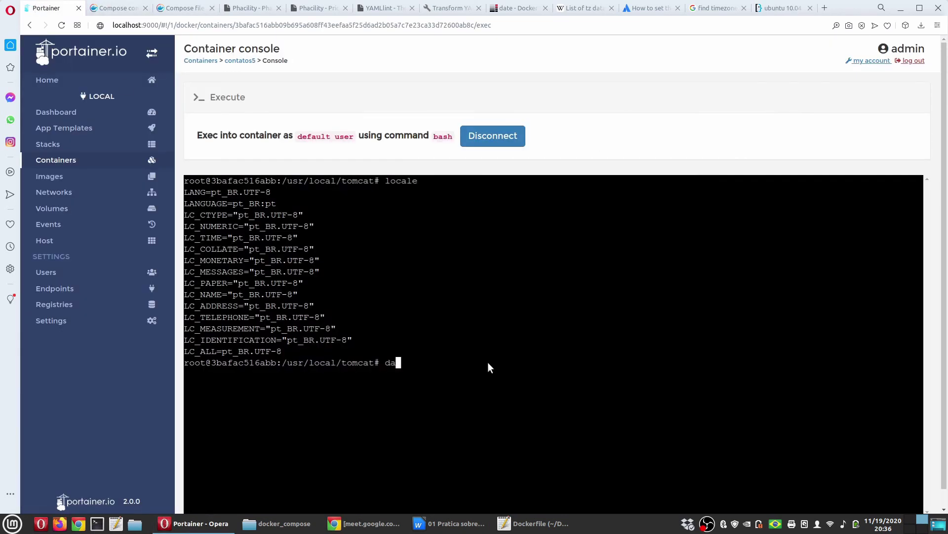
text(te)
key(Return)
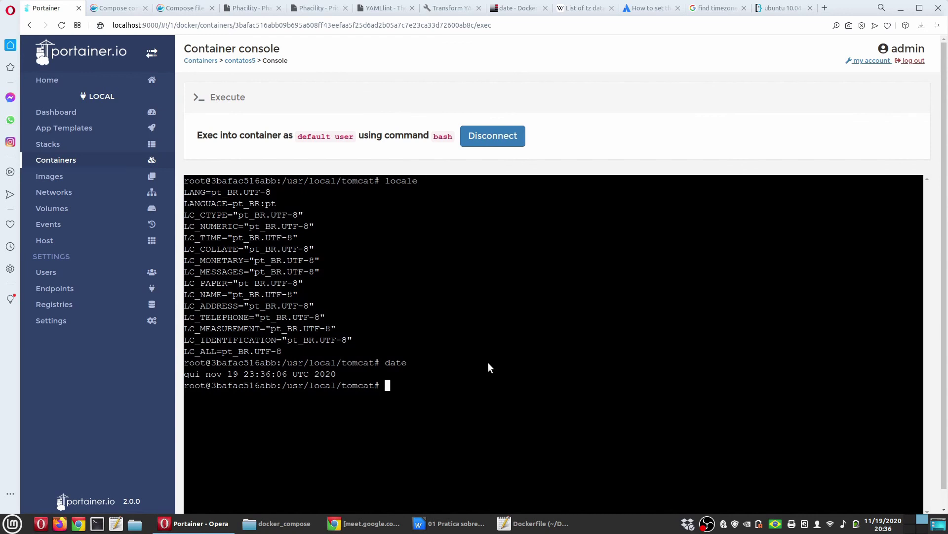
drag(291, 372, 337, 376)
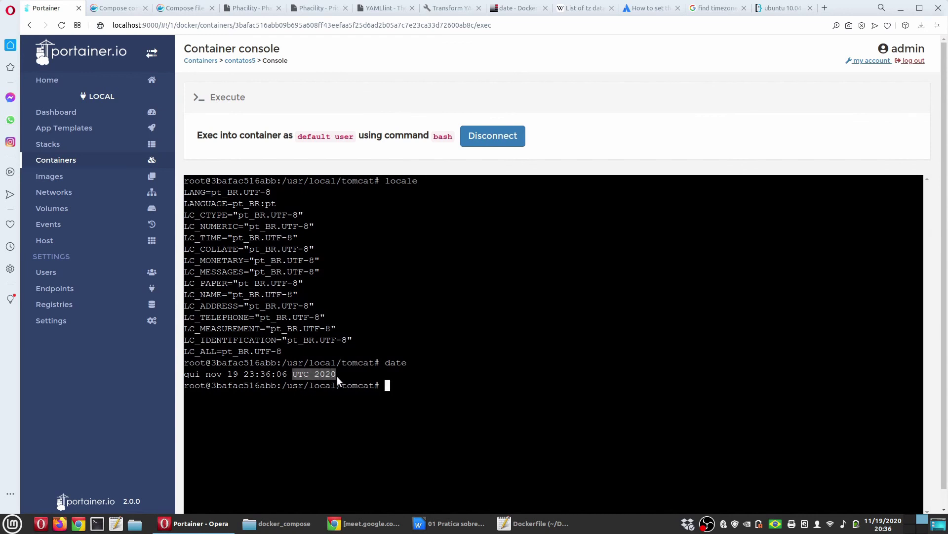
click(341, 405)
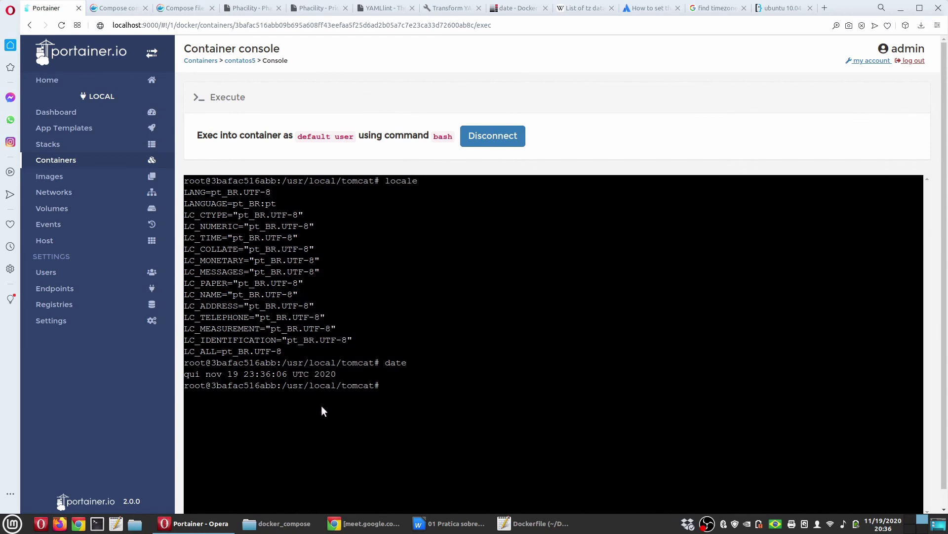
double_click(302, 374)
click(61, 162)
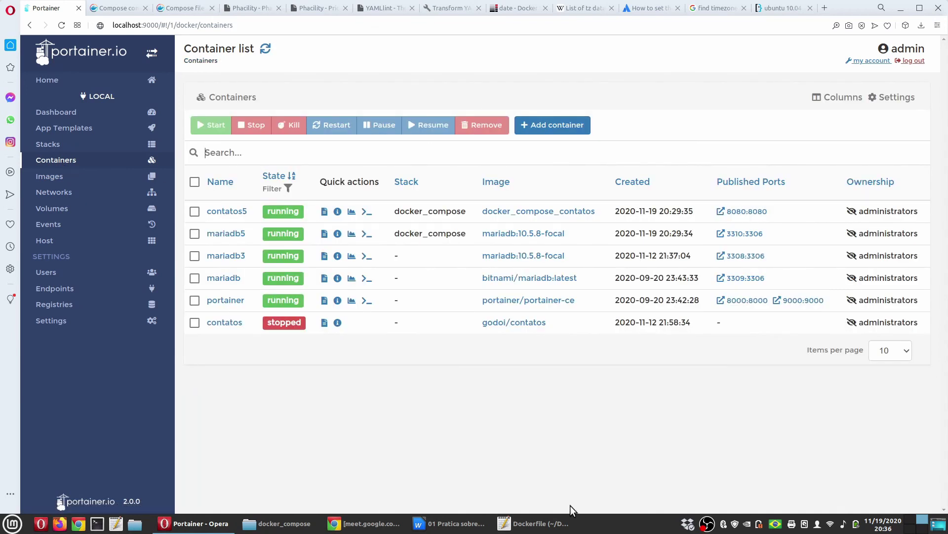
click(533, 523)
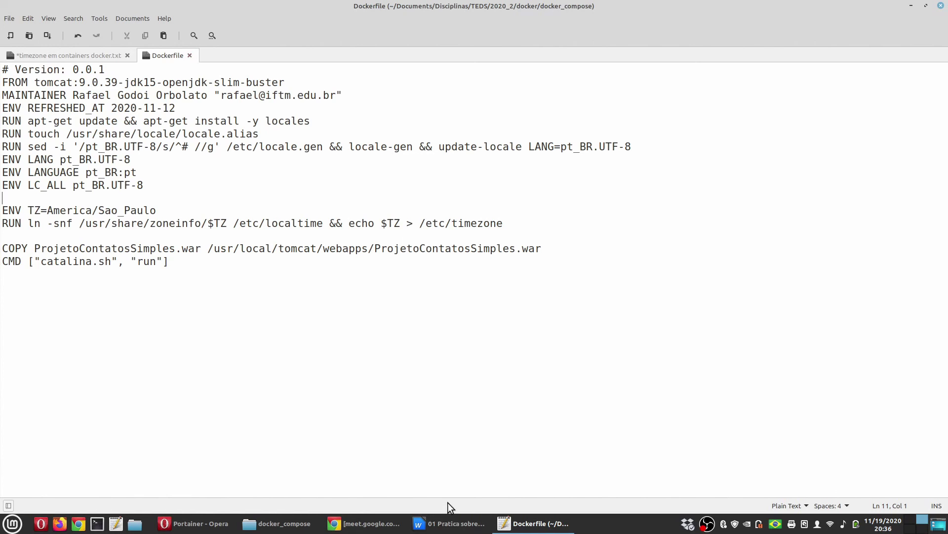
Step: Stop and remove the compose stack with sudo docker-compose down
key(ctrl+alt+Right)
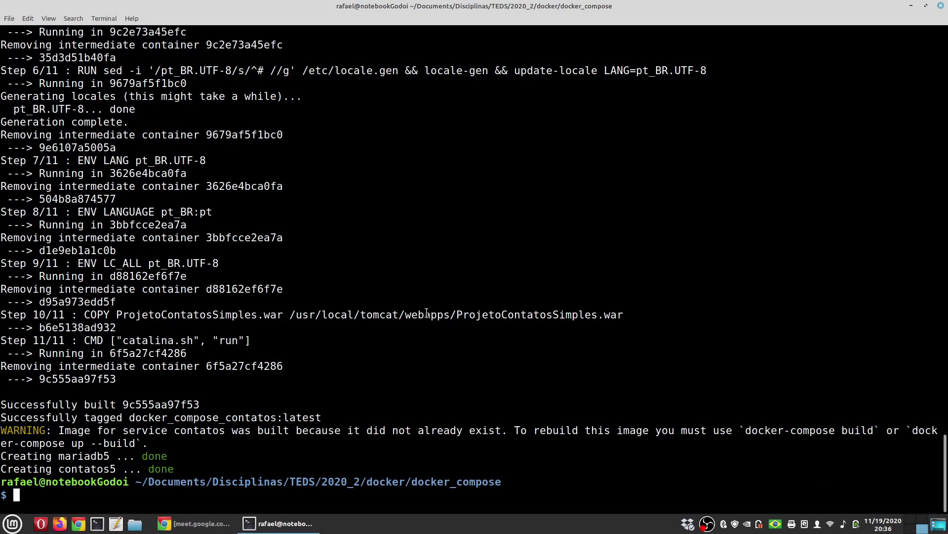
key(Up)
key(Up)
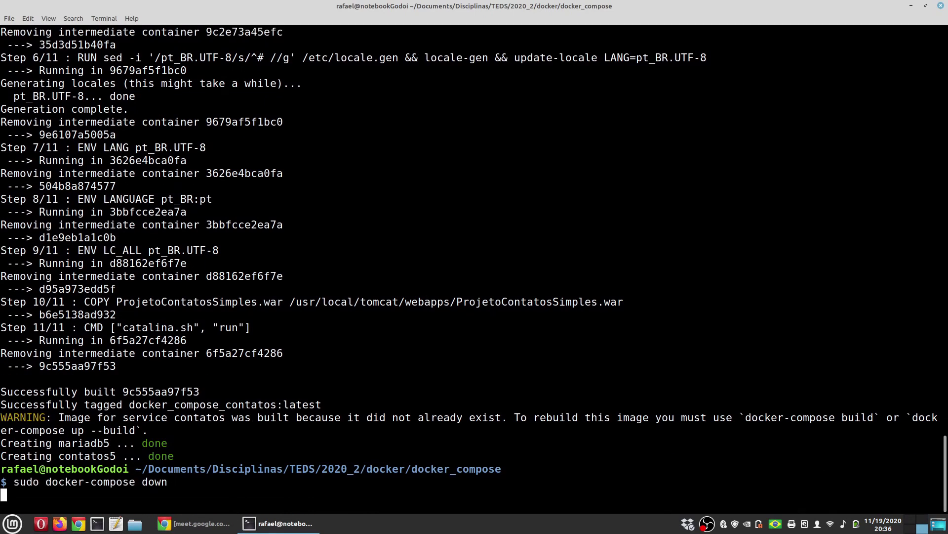
key(Return)
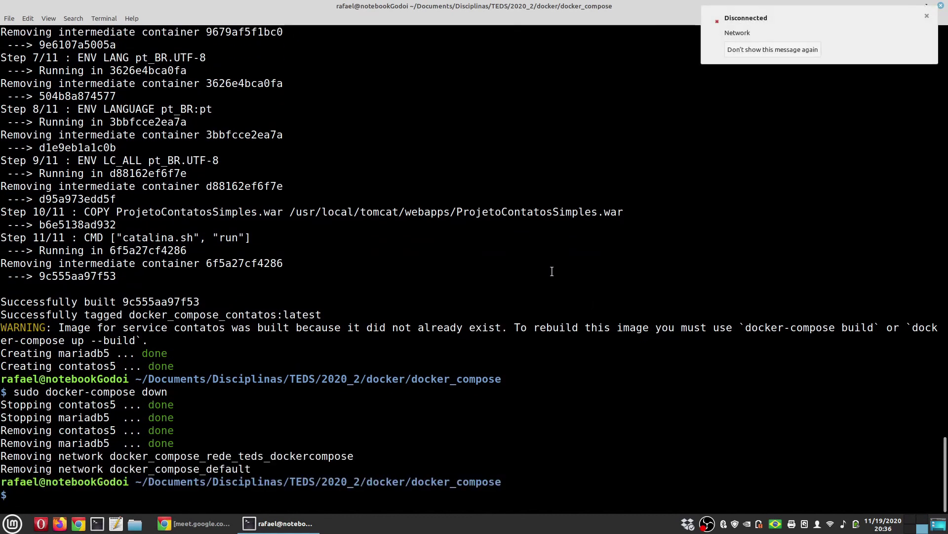
click(926, 16)
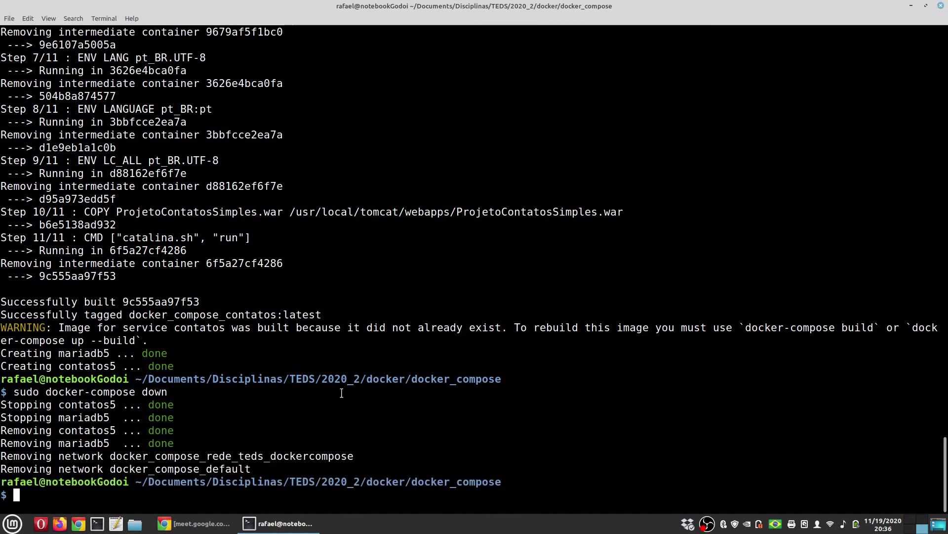
Step: Delete the docker_compose_contatos:latest image from Portainer's Images list
key(ctrl+alt+Right)
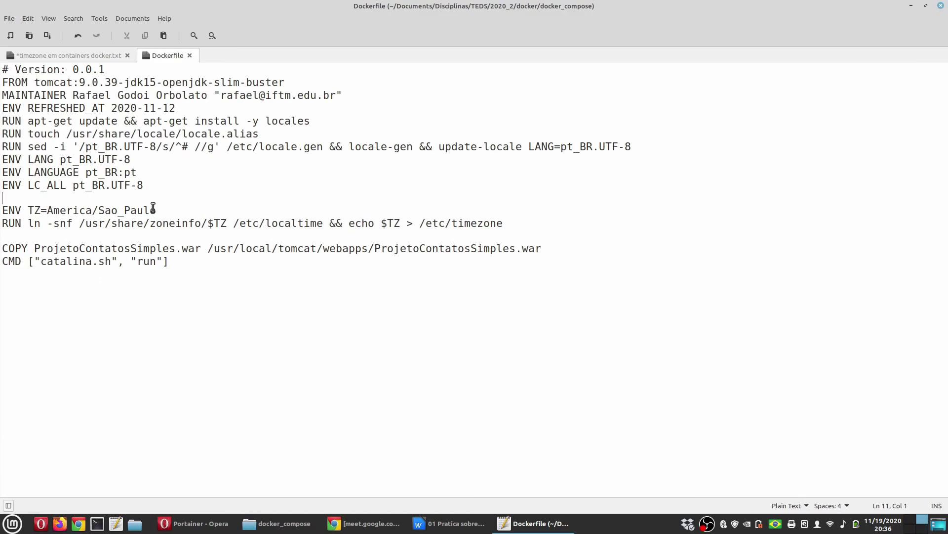
click(193, 523)
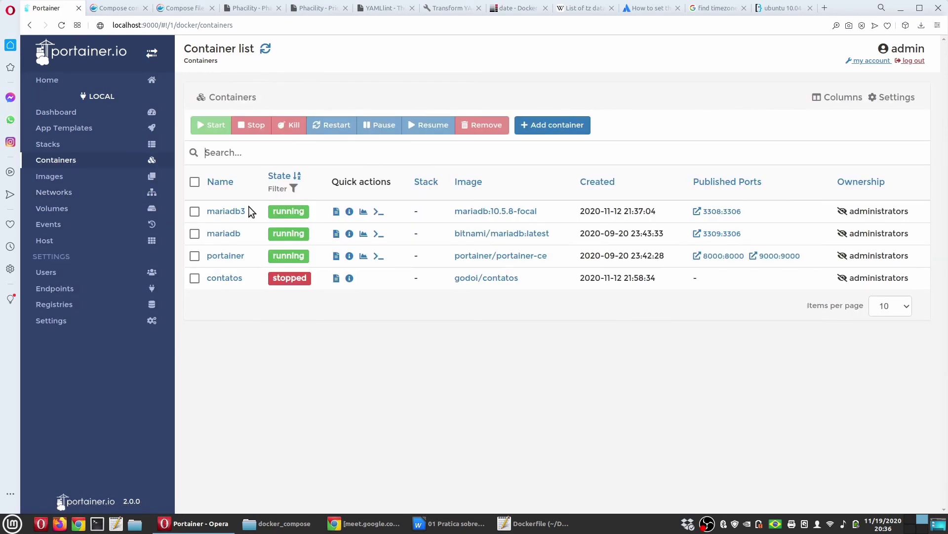
click(71, 181)
scroll(334, 384, down, 3)
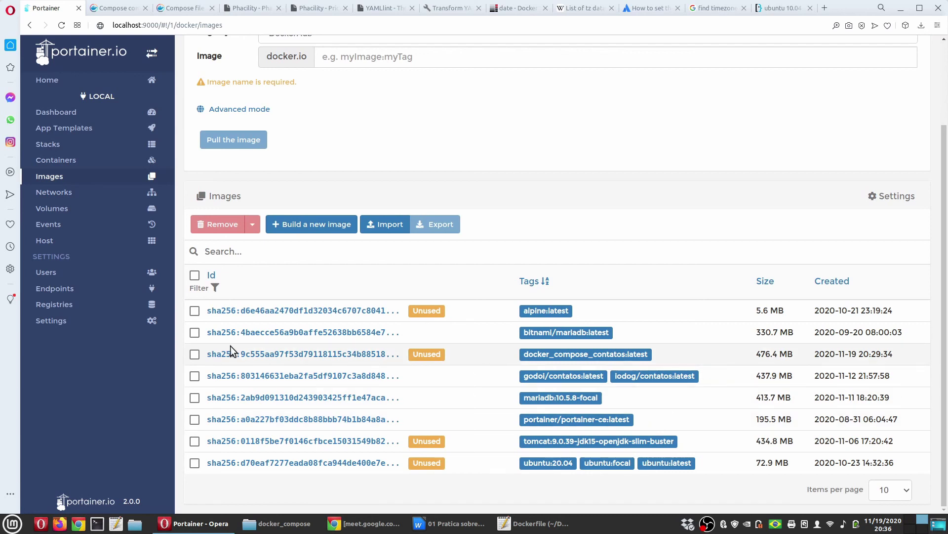
click(194, 354)
click(218, 224)
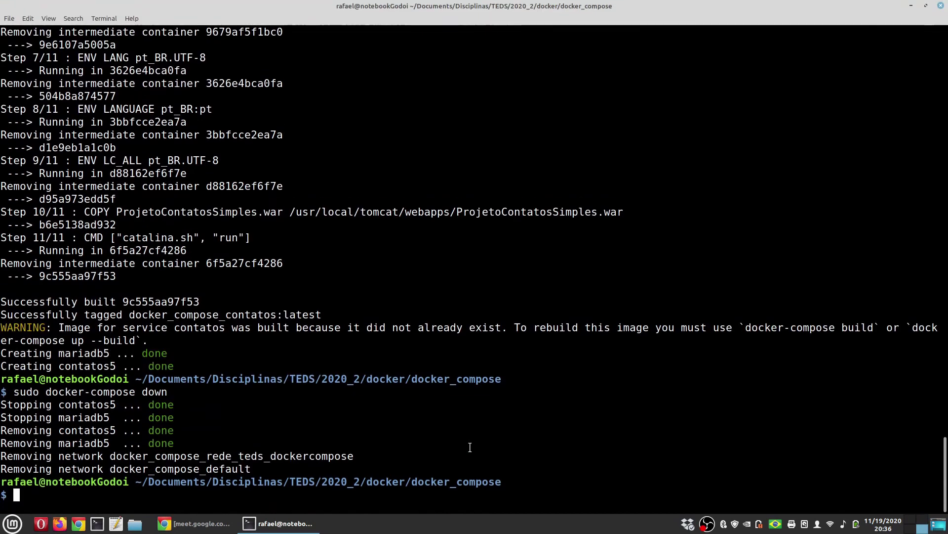
Step: Rebuild and start mariadb5 and contatos5 in the background with sudo docker-compose up -d
text(up -d)
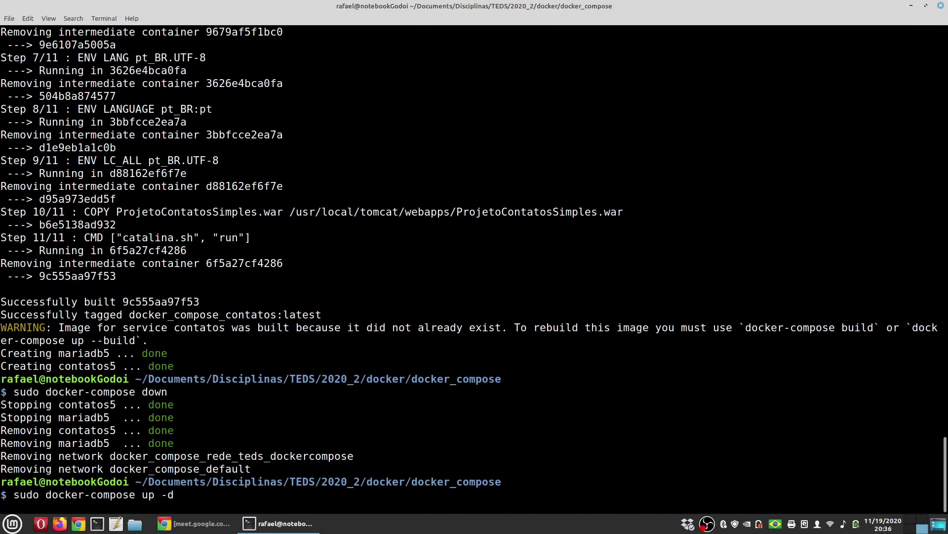
key(Return)
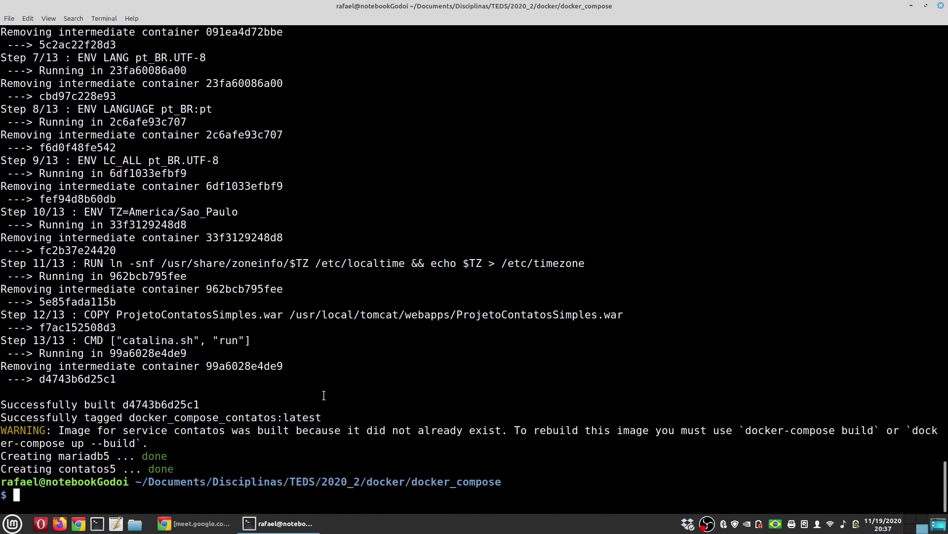
scroll(324, 395, up, 3)
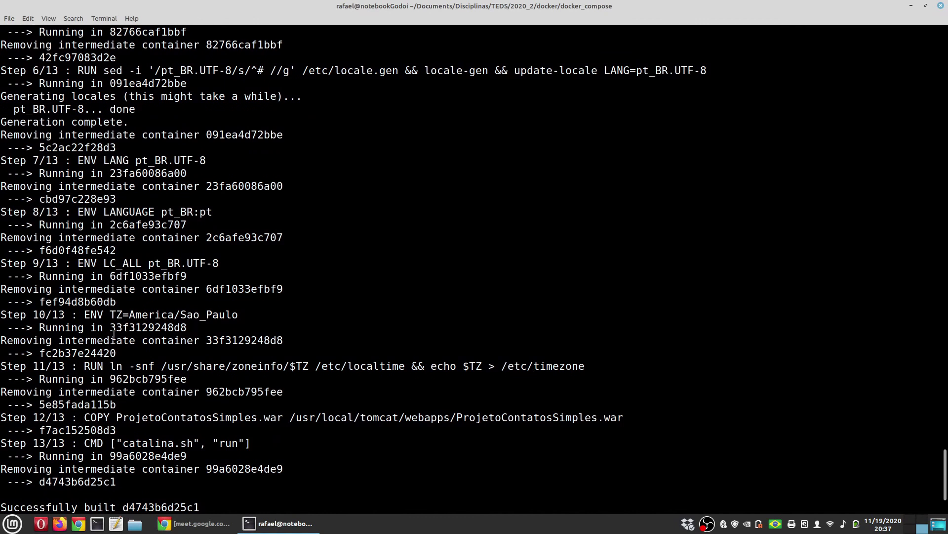
scroll(115, 353, up, 11)
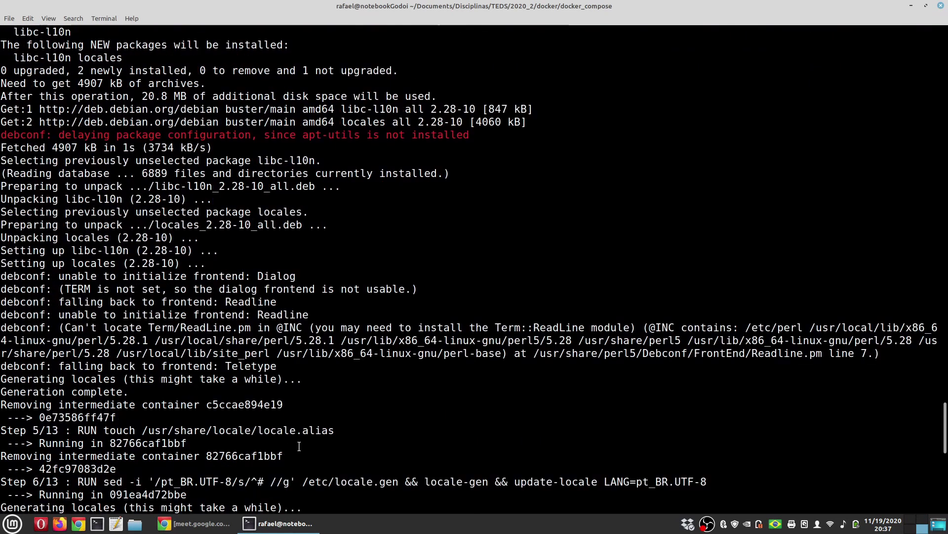
key(ctrl+alt+Left)
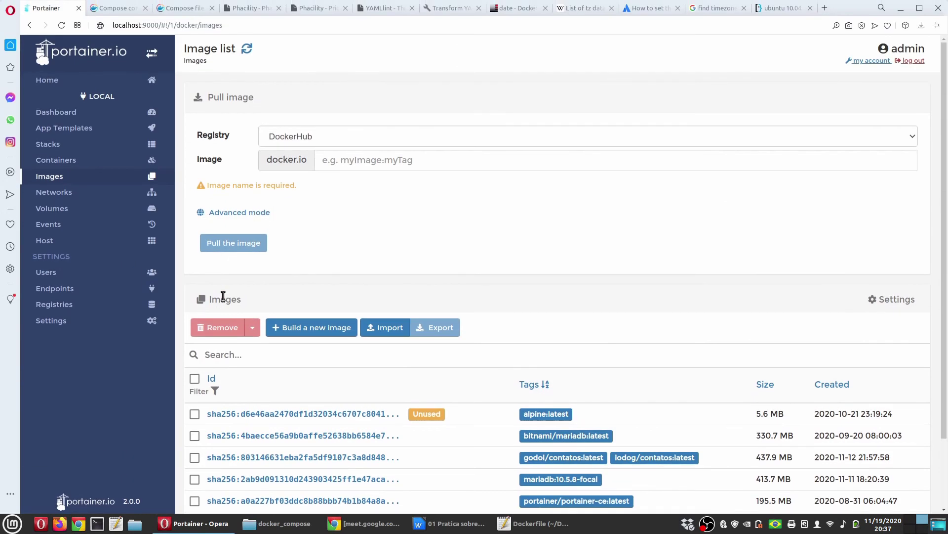
Step: Connect to the contatos5 console and run date, which now shows the -03 offset
click(63, 162)
click(230, 213)
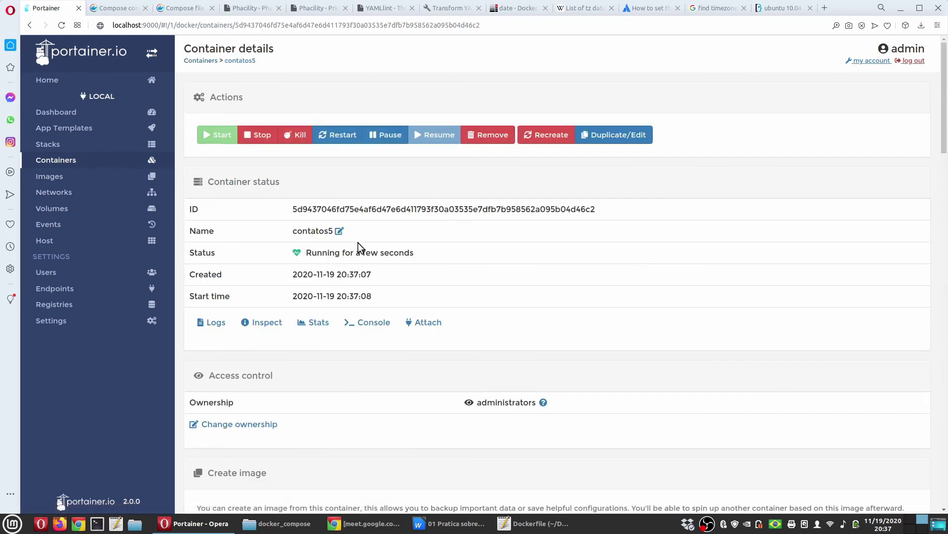
click(363, 324)
click(226, 227)
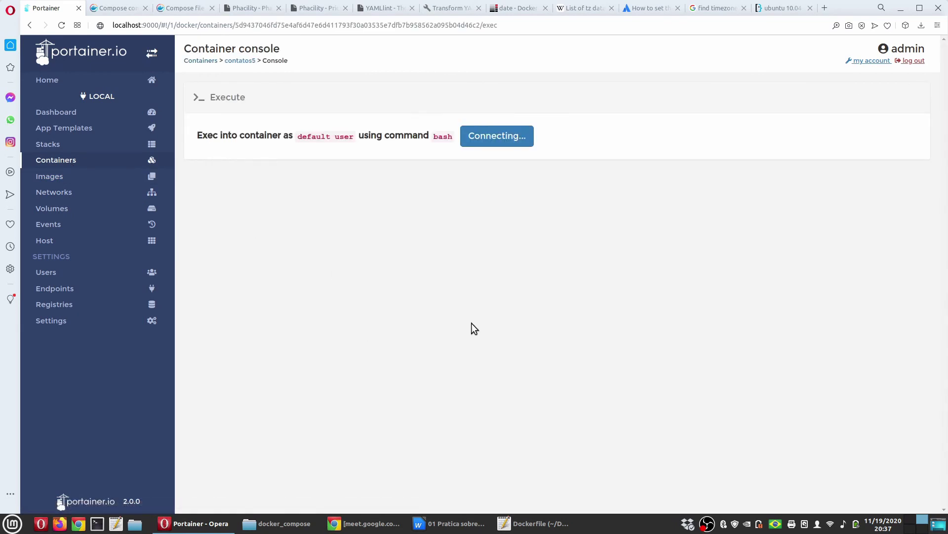
text(date)
key(Return)
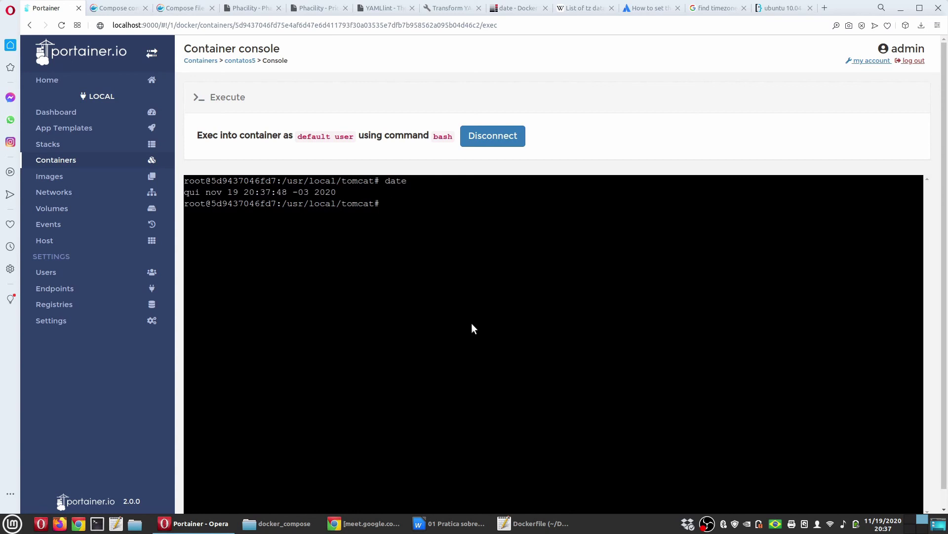
drag(292, 191, 315, 193)
click(348, 278)
Step: Run echo $TZ in contatos5 to confirm America/Sao_Paulo, then rerun date
key(ctrl+Tab)
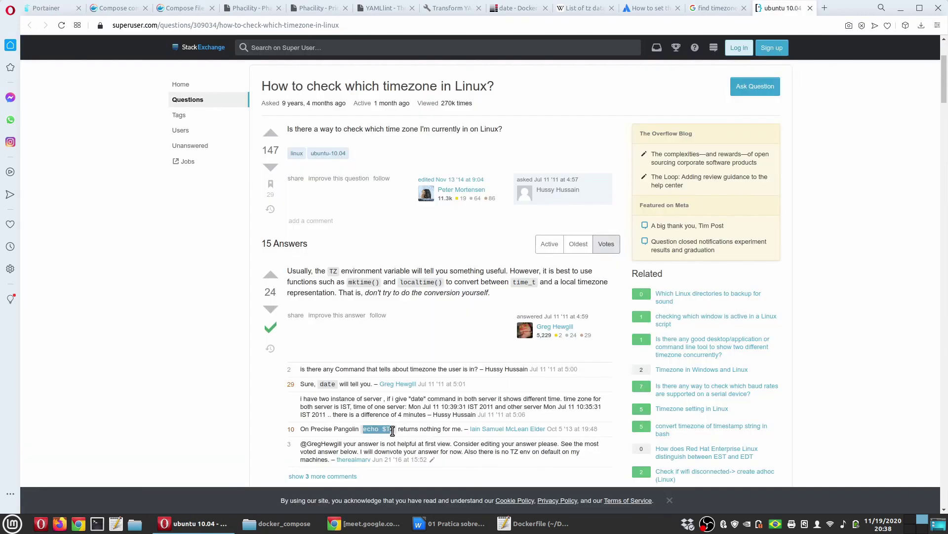
drag(393, 430, 396, 429)
key(ctrl+c)
click(47, 7)
key(ctrl+v)
key(Return)
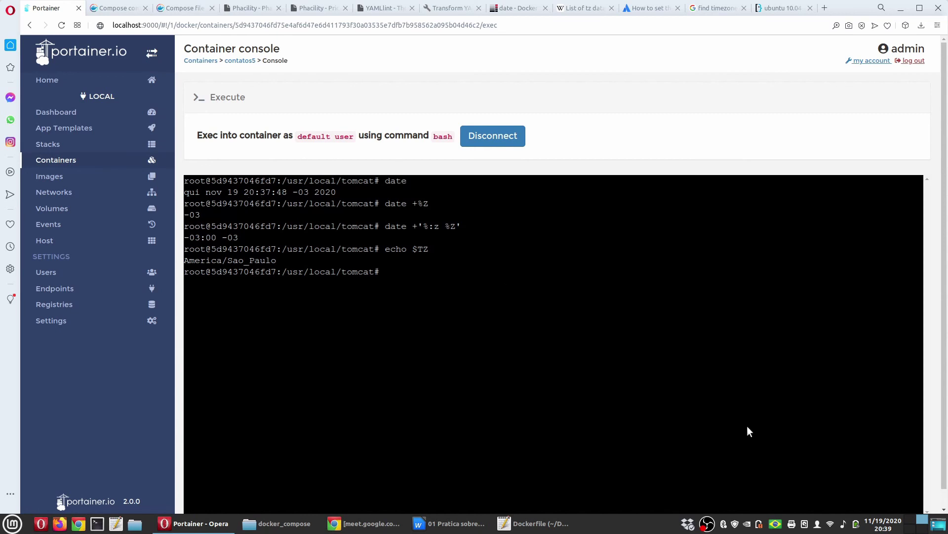
key(Up)
key(Up)
key(Up)
key(Up)
key(Return)
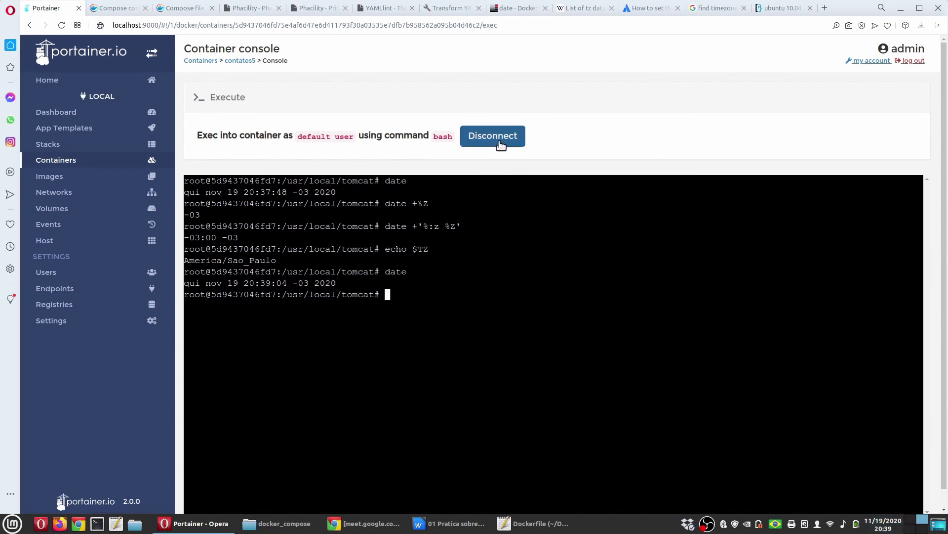
click(55, 160)
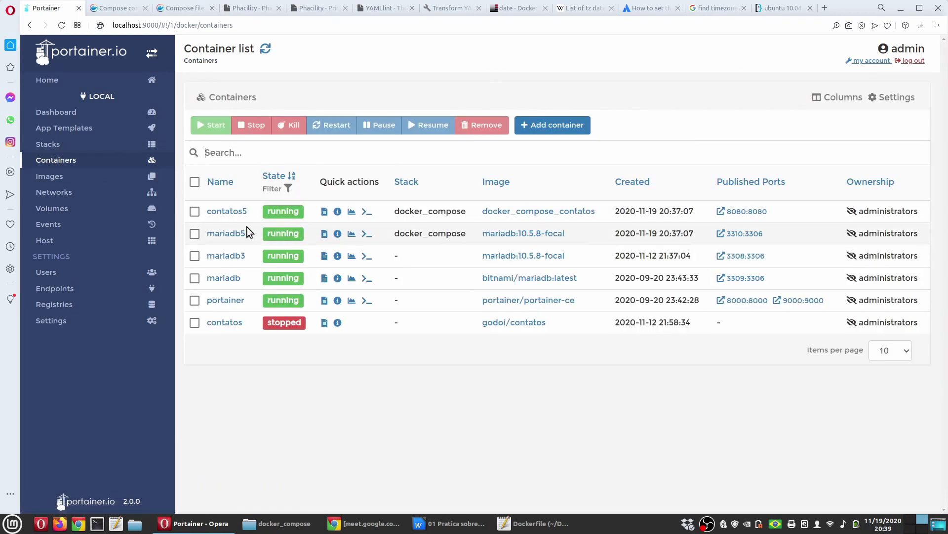
Step: Connect a bash console to mariadb5 and run locale and date, showing POSIX settings and UTC
click(229, 236)
click(366, 323)
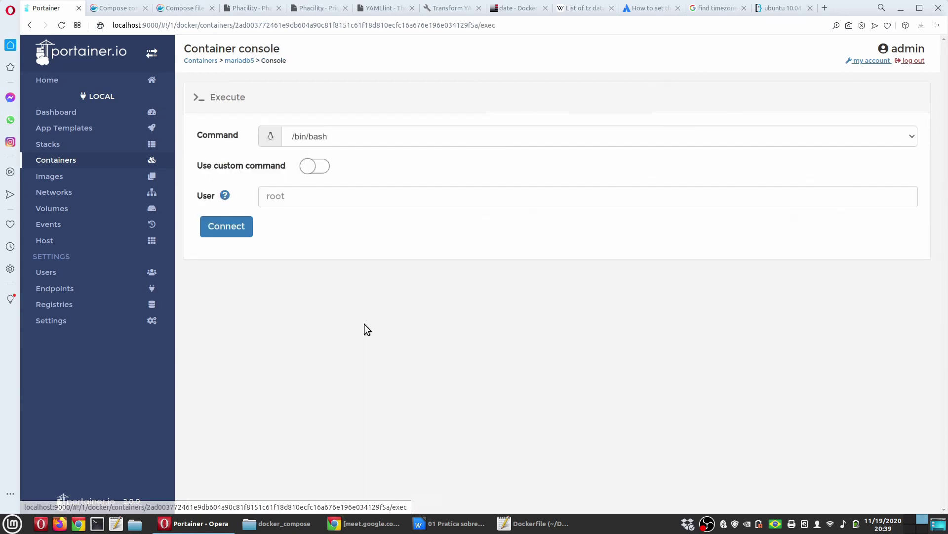
click(242, 227)
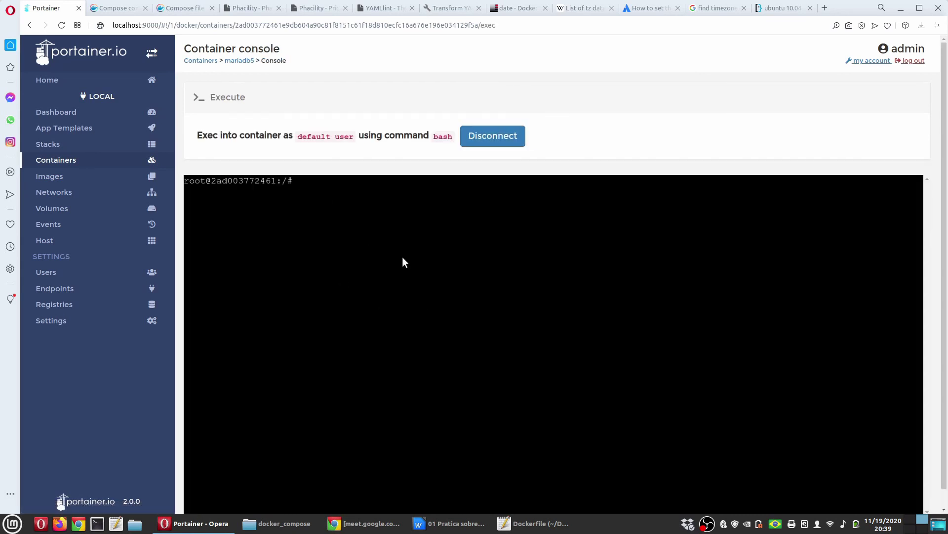
text(locale)
key(Return)
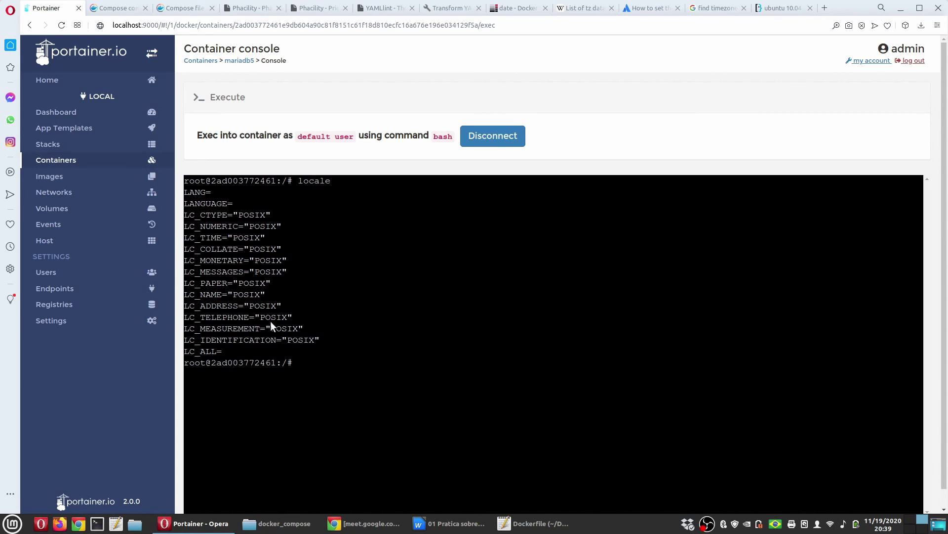
text(date)
key(Return)
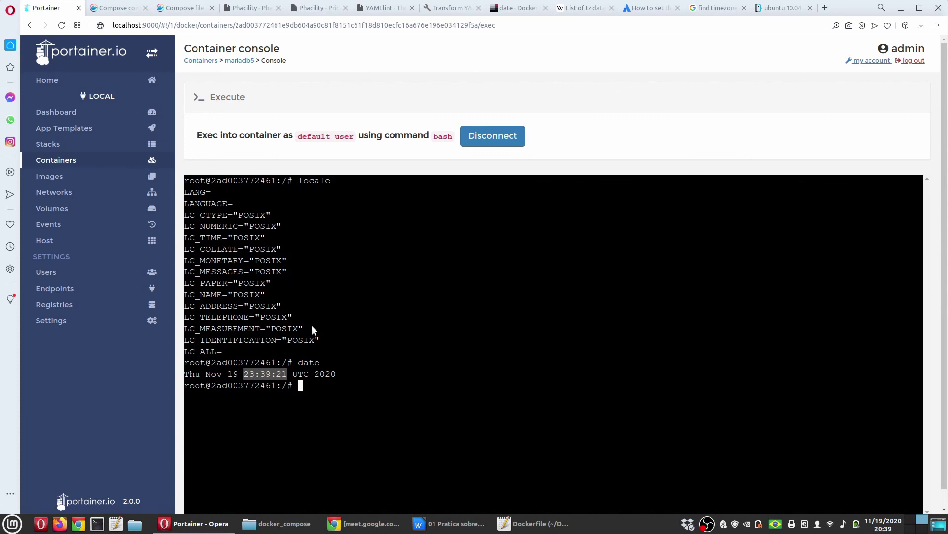
click(539, 523)
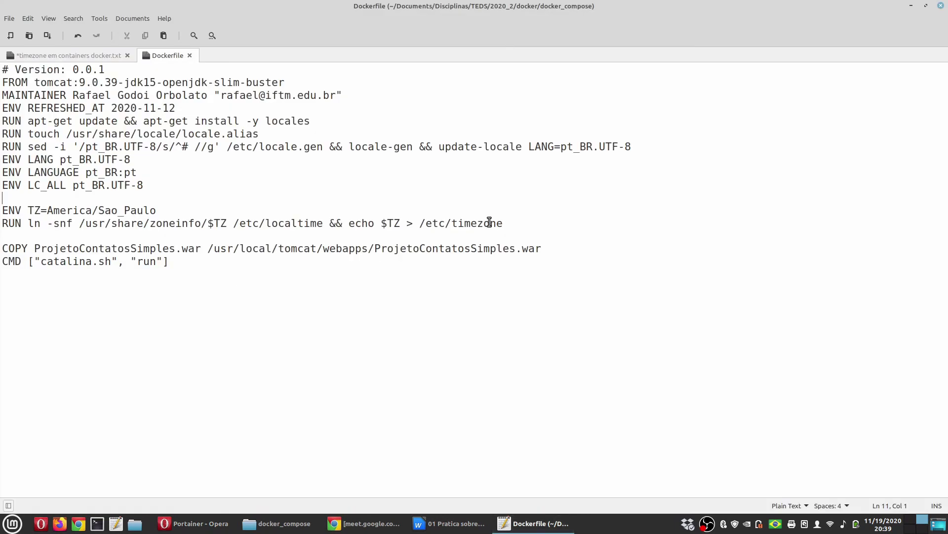
Step: Review the mariadb service settings from image down to TZ in docker-compose.yml
click(511, 222)
key(shift+Up)
key(shift+Home)
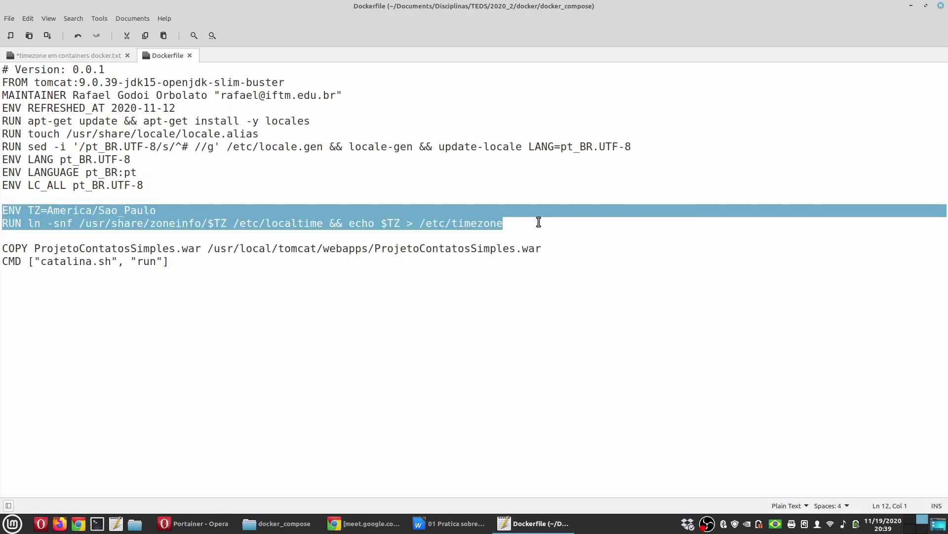
key(alt+Tab)
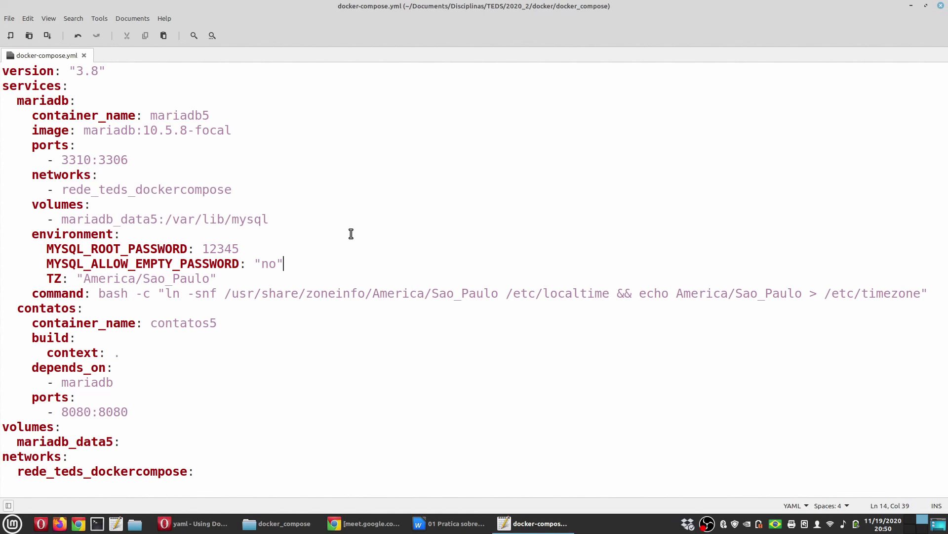
drag(31, 130, 264, 273)
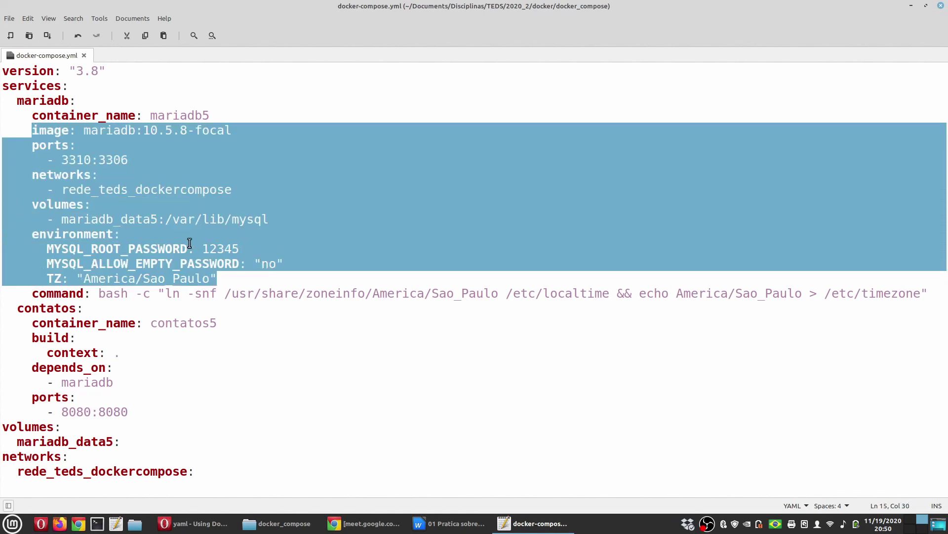
click(139, 356)
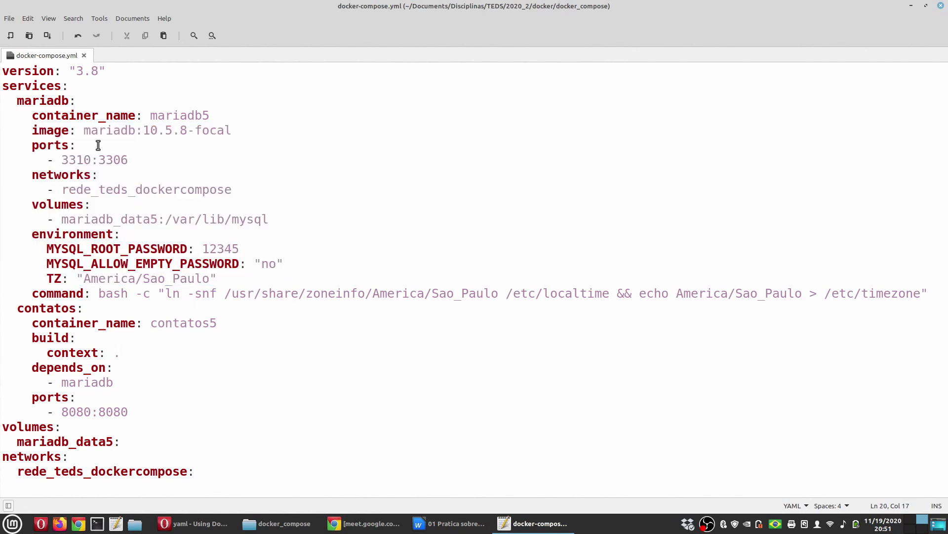
Step: Delete the TZ and timezone command lines under the mariadb:10.5.8-focal service
drag(84, 130, 231, 130)
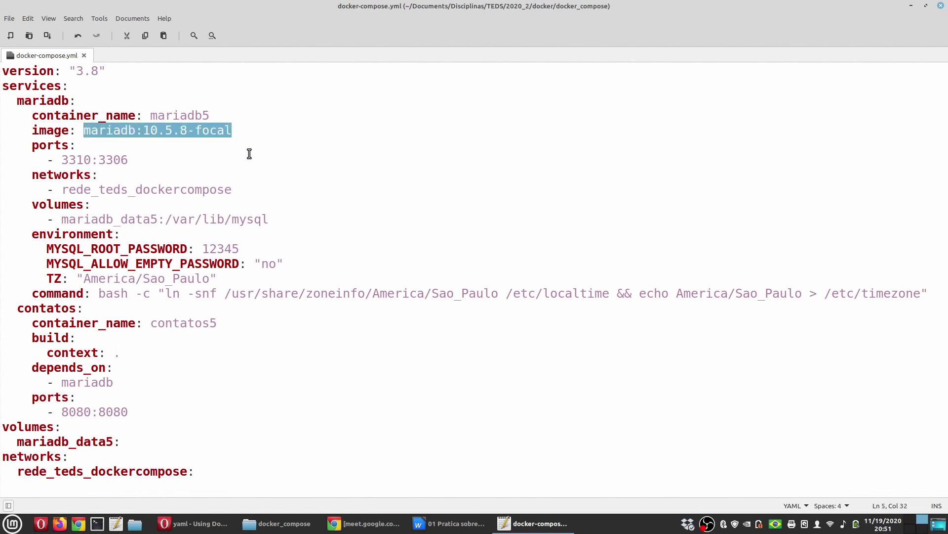
drag(99, 293, 325, 291)
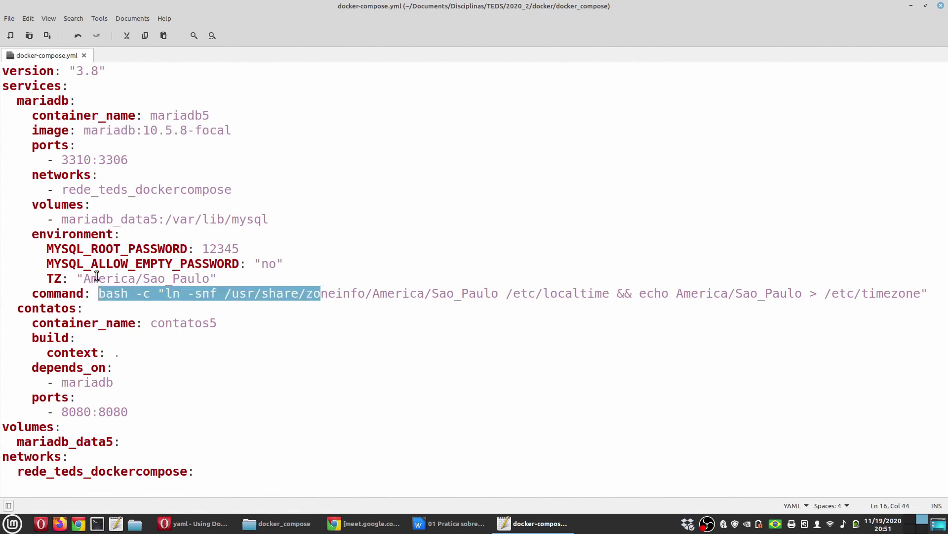
drag(95, 278, 222, 295)
click(275, 323)
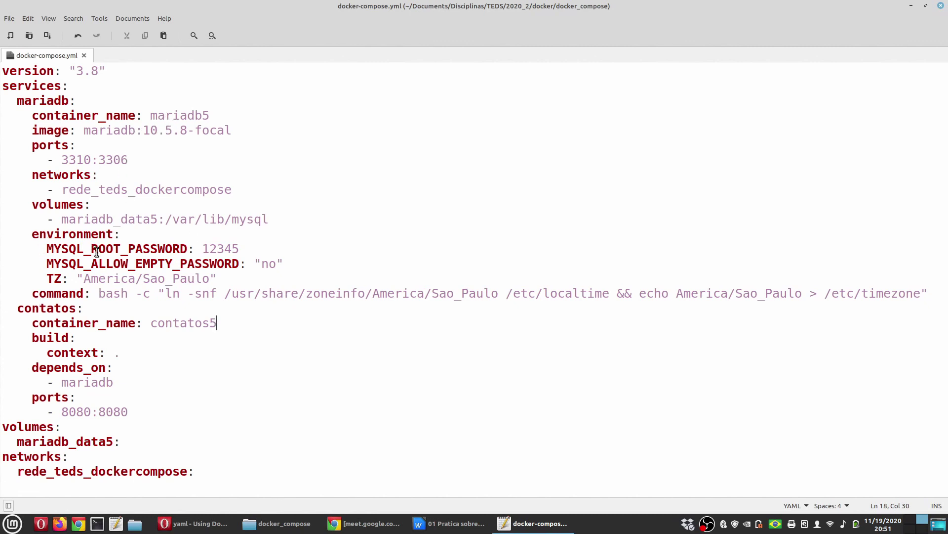
click(27, 295)
key(shift+Down)
key(shift+Down)
key(Delete)
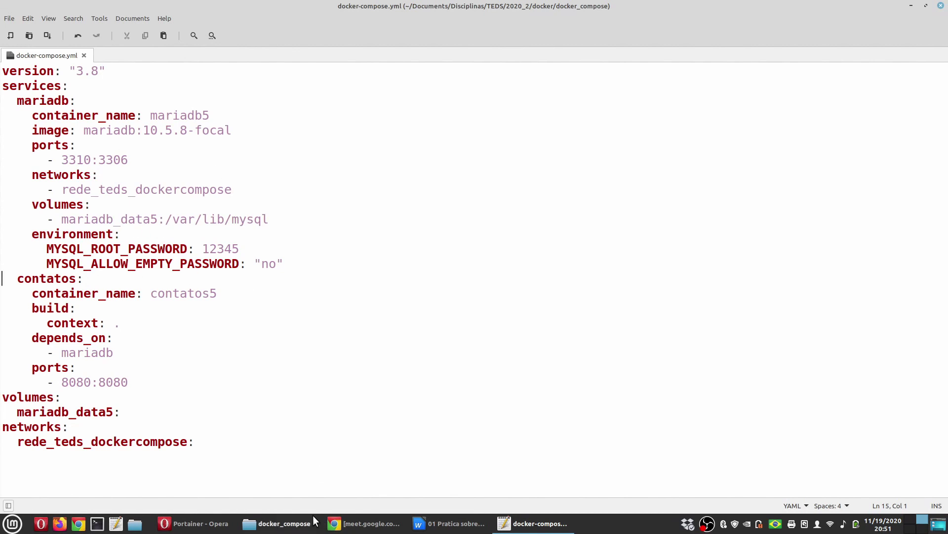
Step: Create two new folders, mariadb and contatos, in the docker_compose folder
click(277, 522)
click(299, 256)
click(163, 85)
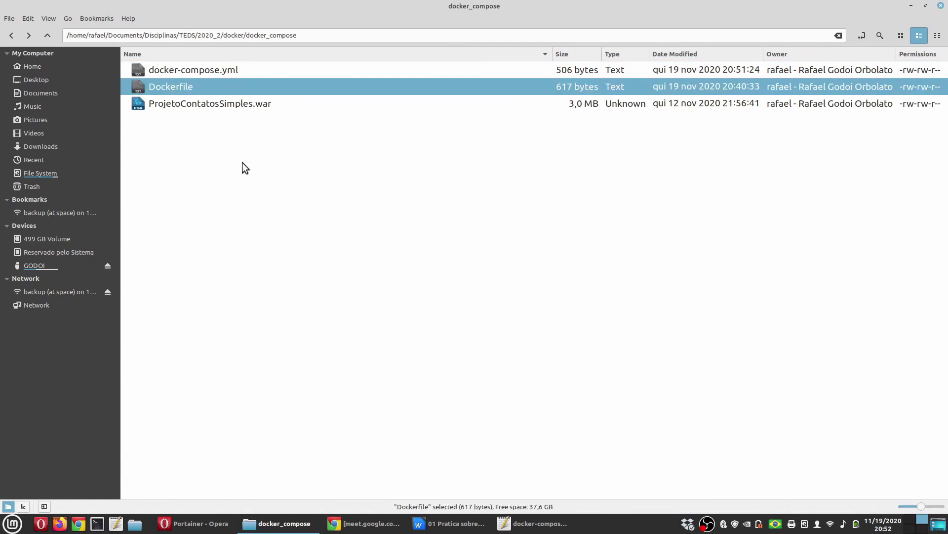
click(241, 163)
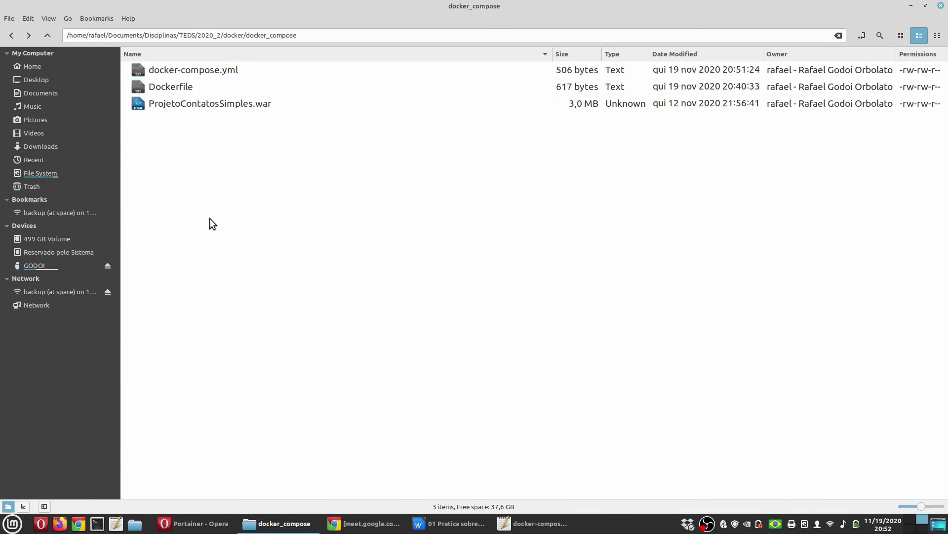
key(ctrl+shift+n)
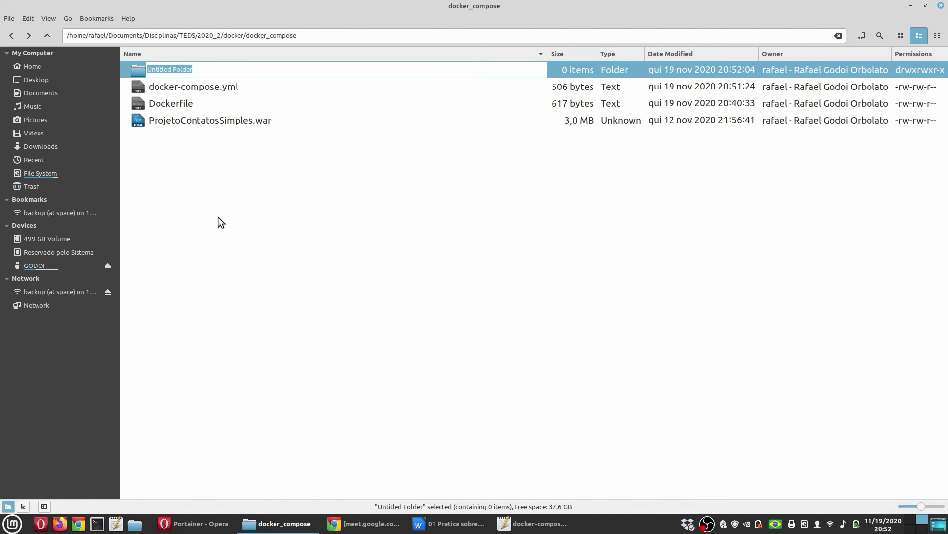
text(mariadb)
key(Return)
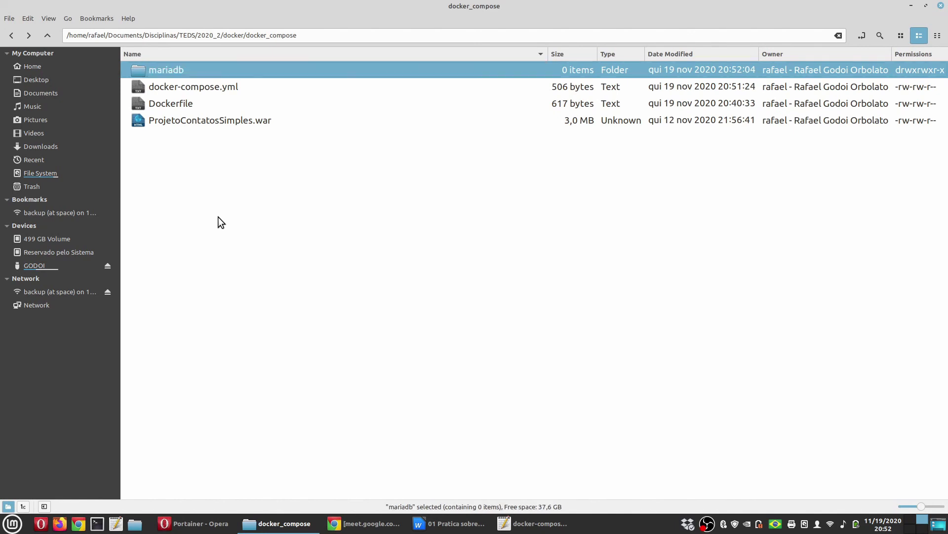
key(ctrl+shift+n)
text(conatin)
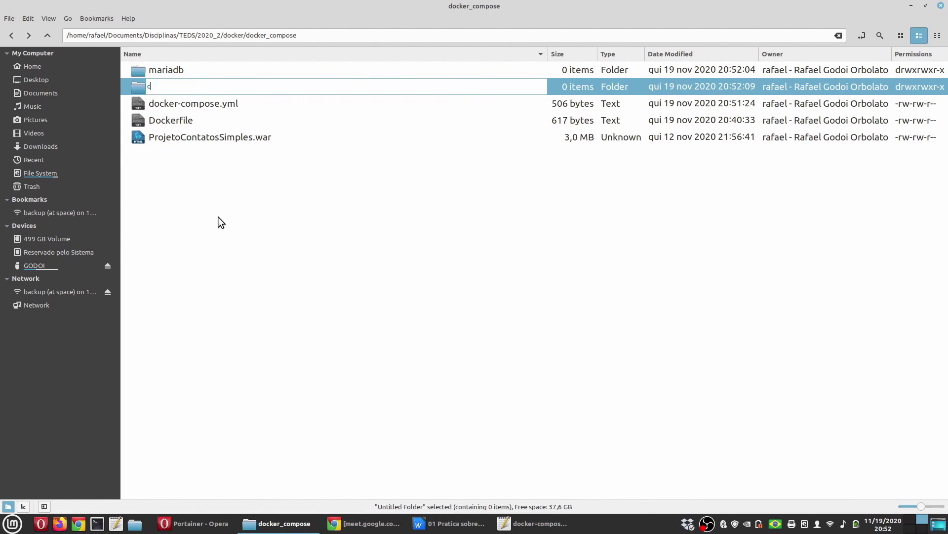
key(BackSpace)
key(BackSpace)
key(BackSpace)
key(BackSpace)
text(tatos)
key(Return)
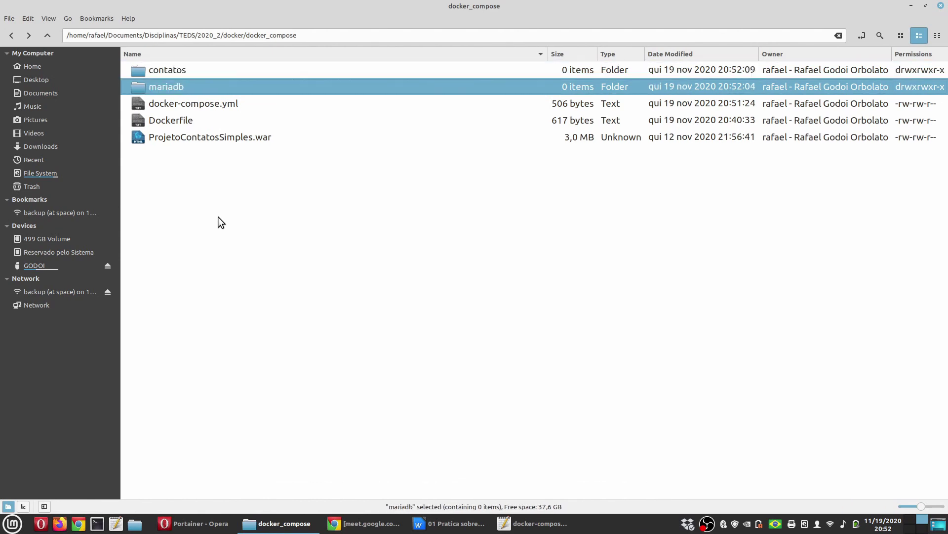
Step: Move the Dockerfile and ProjetoContatosSimples.war into the contatos folder
click(196, 121)
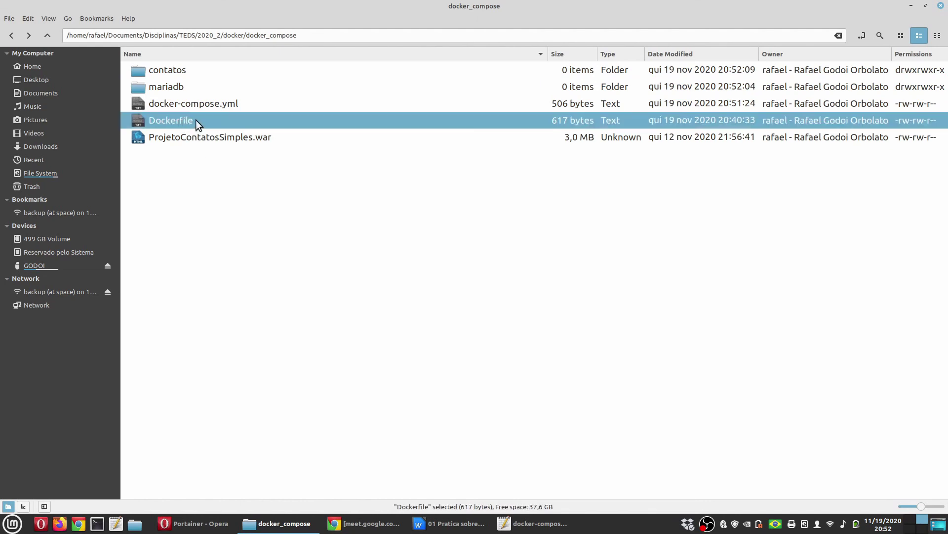
shift+click(174, 134)
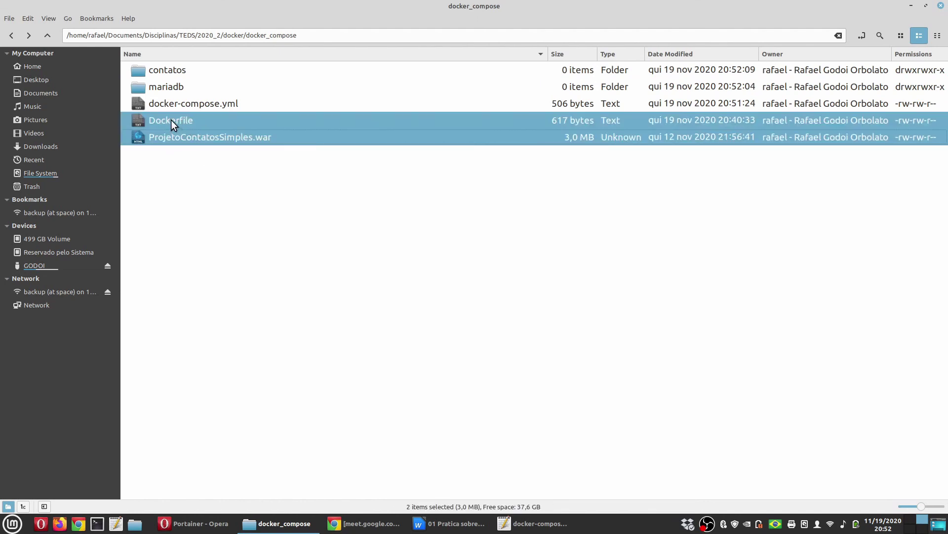
drag(172, 121, 172, 70)
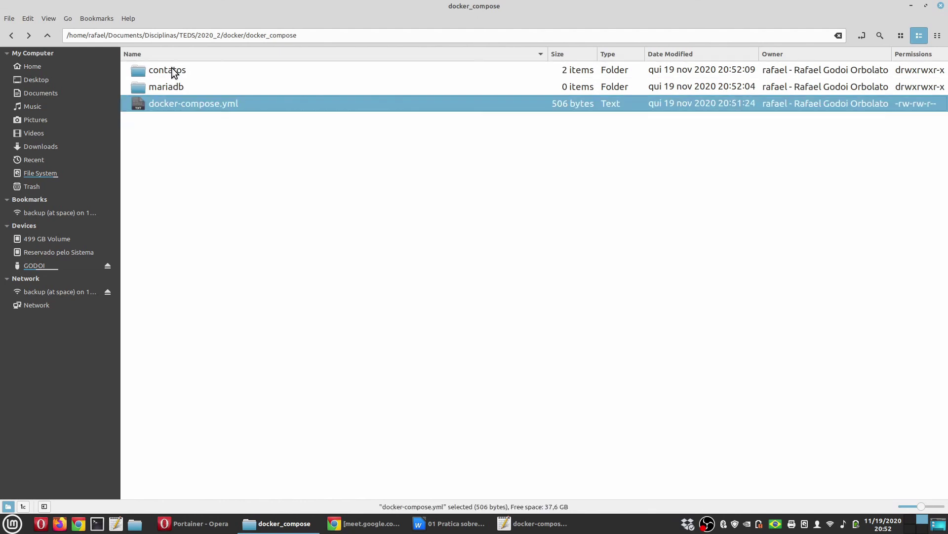
click(167, 150)
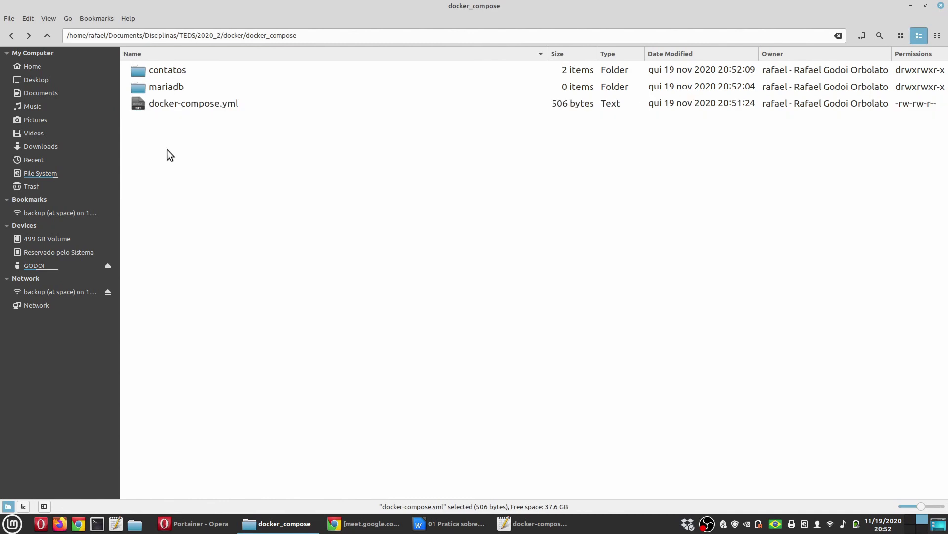
double_click(179, 74)
Step: Copy the Dockerfile from contatos into the mariadb folder
ctrl+click(174, 87)
key(ctrl+c)
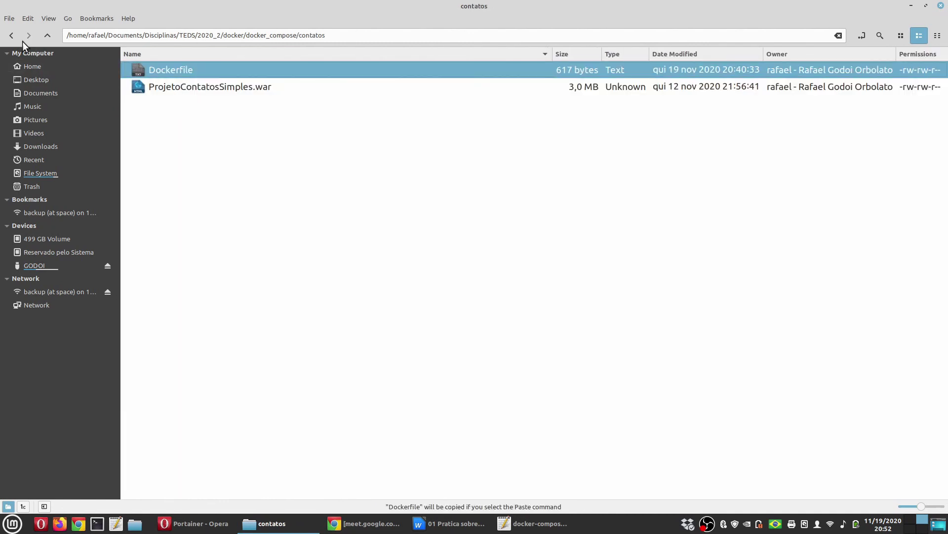
click(11, 36)
double_click(172, 89)
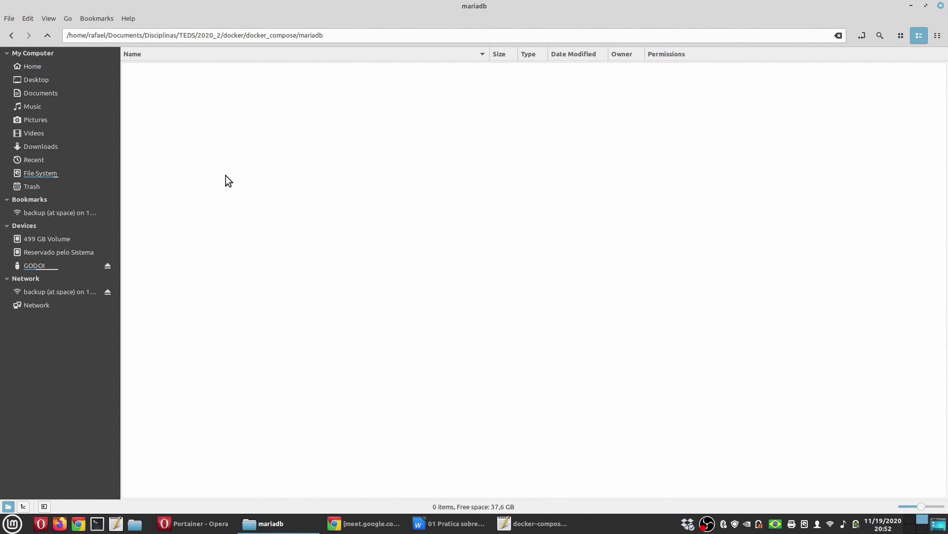
key(ctrl+v)
click(11, 35)
click(238, 167)
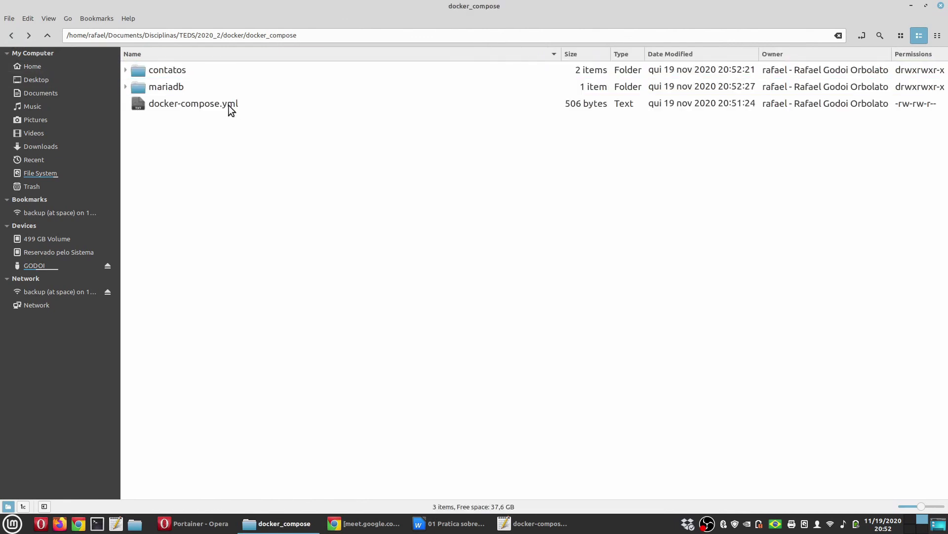
double_click(229, 104)
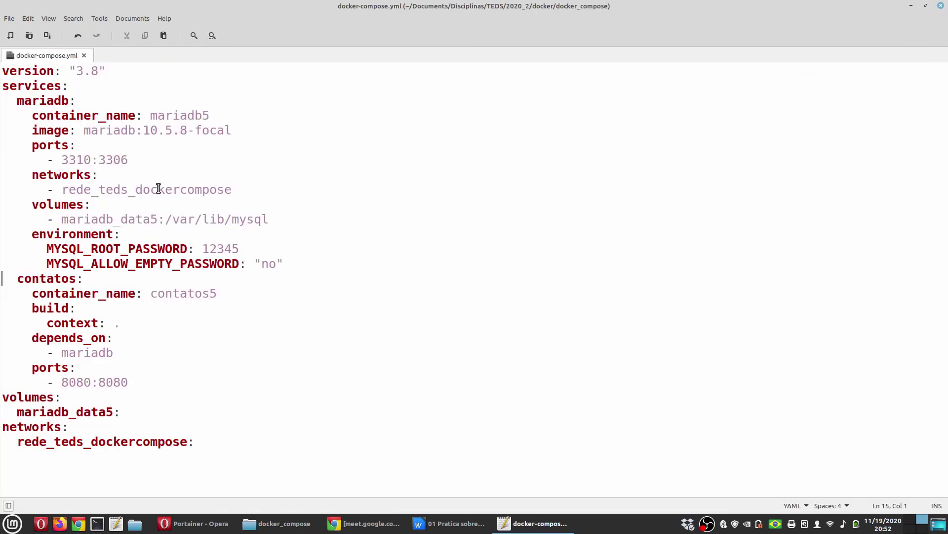
Step: Change the contatos build context from . to ./contatos in docker-compose.yml and save it
click(113, 322)
text(/c)
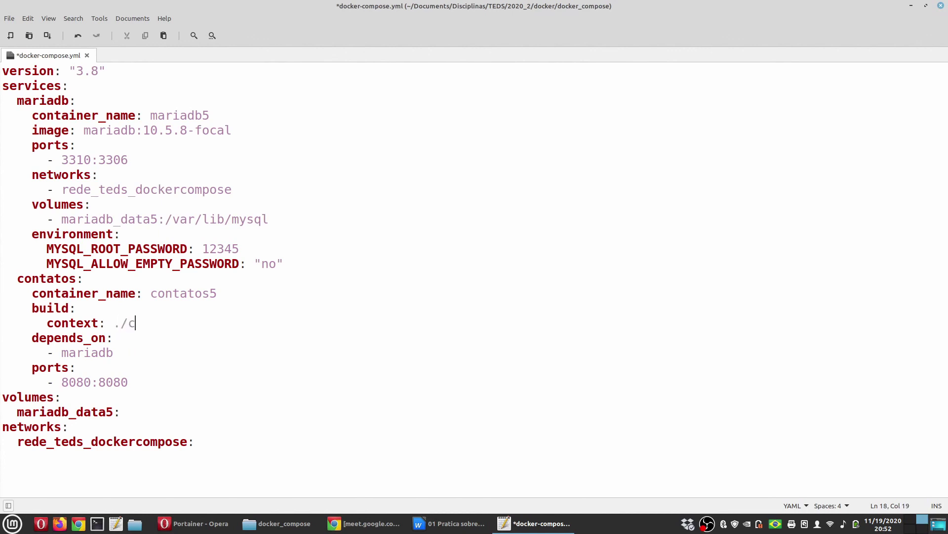
text(ontatos)
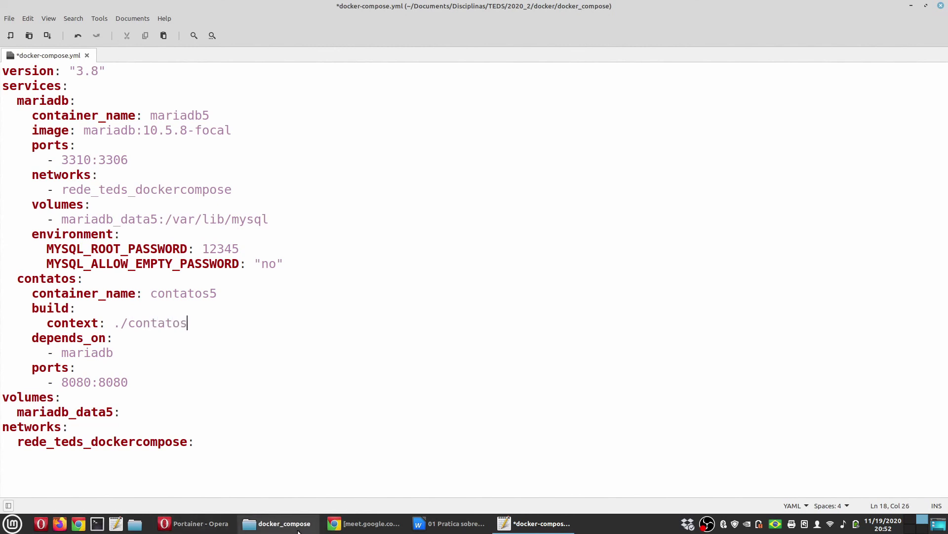
click(278, 523)
click(284, 523)
key(ctrl+s)
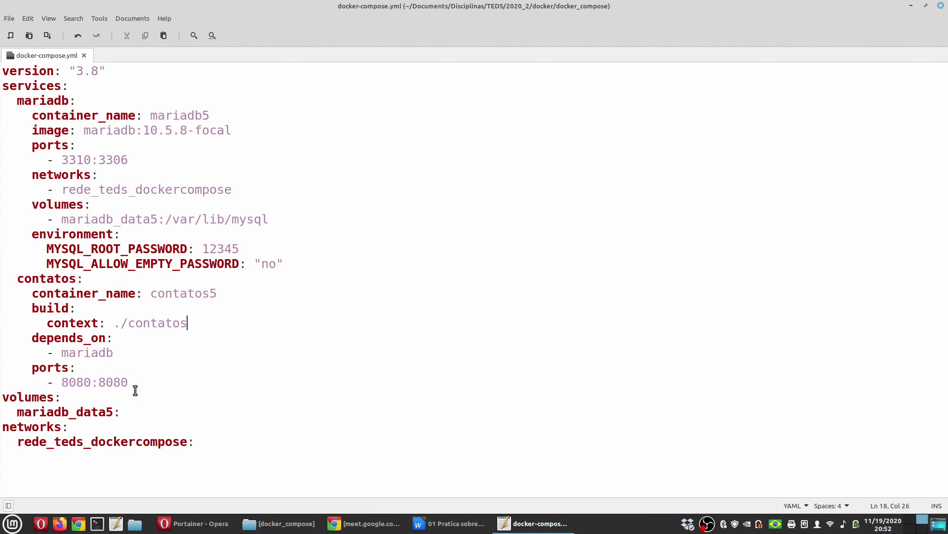
key(ctrl+alt+Down)
text(build)
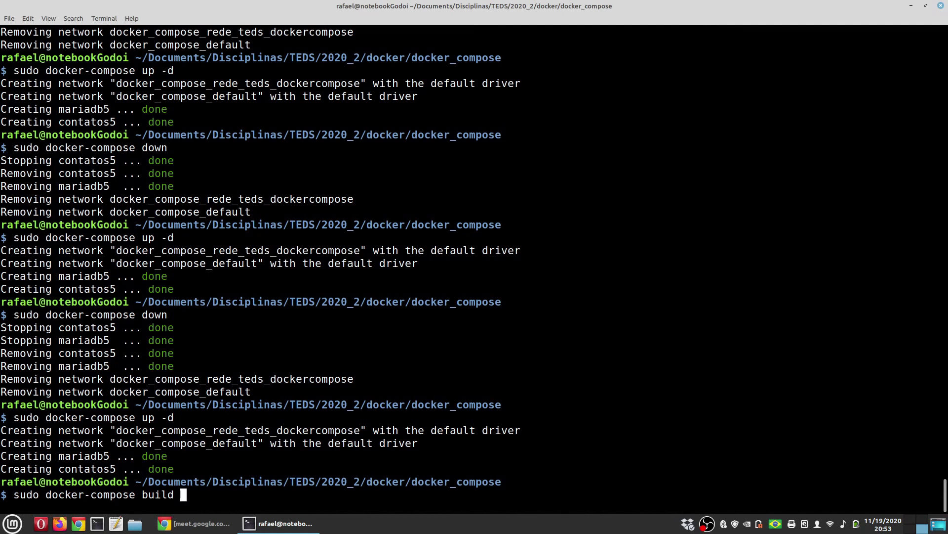
text( contatos)
Step: Run sudo docker-compose build contatos and confirm docker_compose_contatos:latest rebuilds in 13 steps
key(Return)
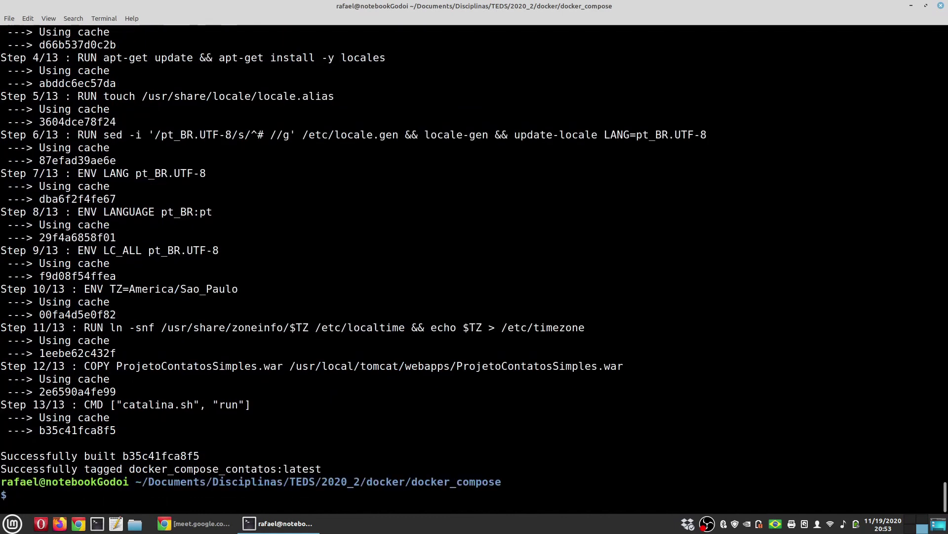
scroll(257, 338, up, 10)
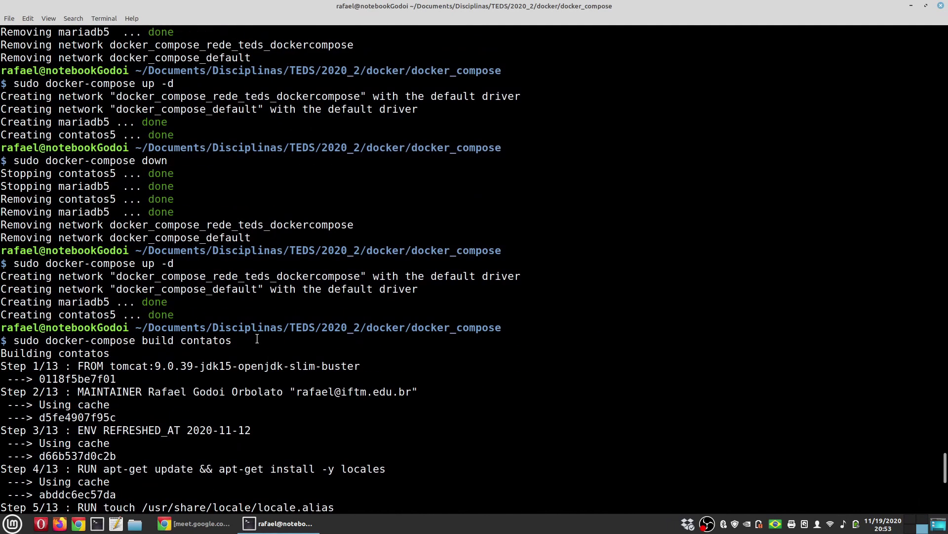
scroll(218, 355, down, 10)
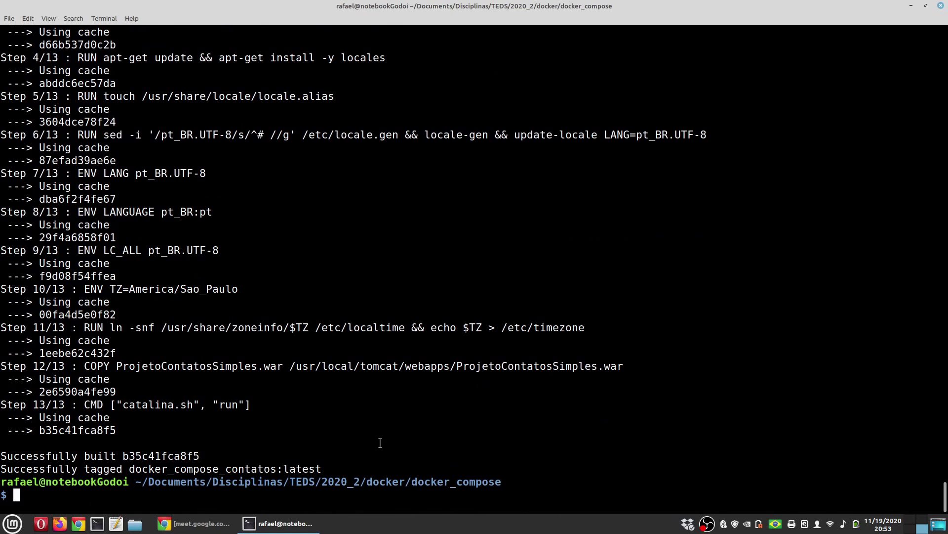
key(ctrl+alt+Right)
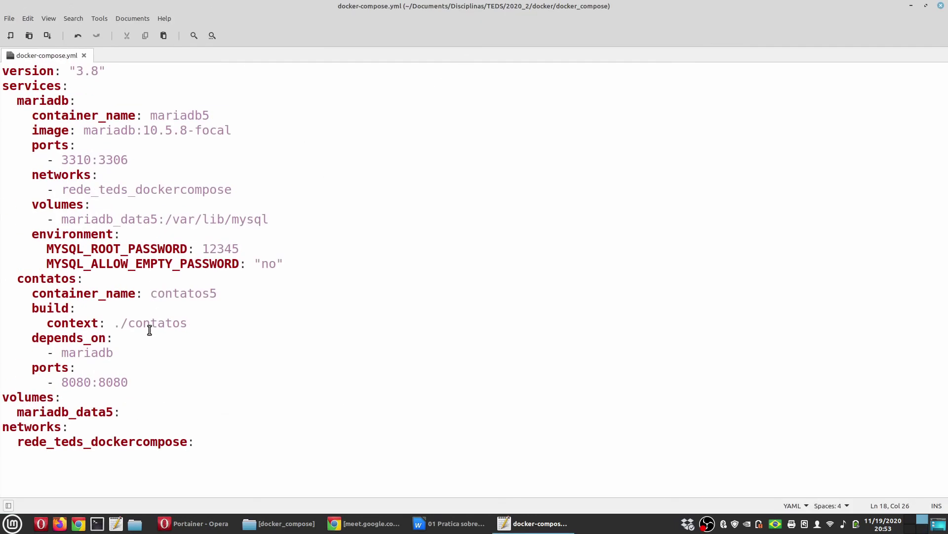
Step: Open the mariadb folder's Dockerfile in Xed with enlarged text
click(270, 527)
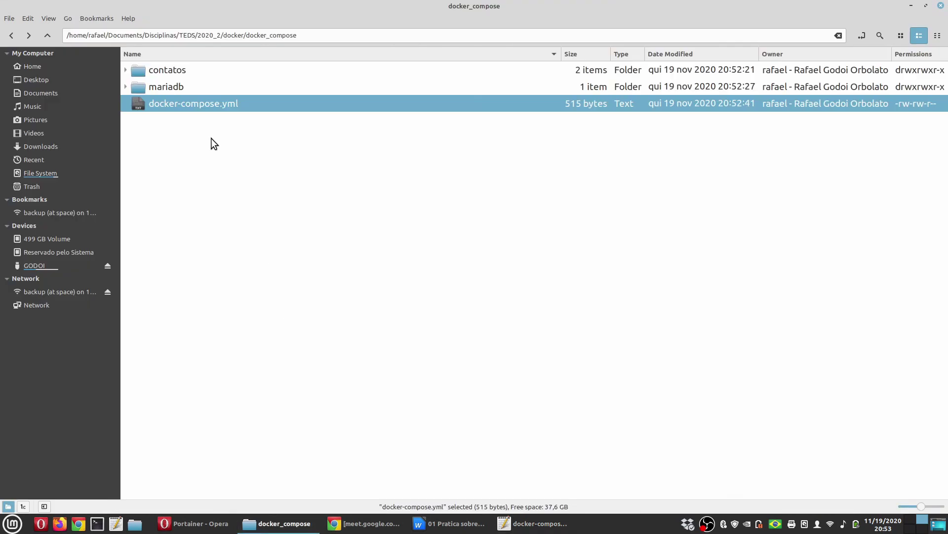
double_click(160, 88)
double_click(172, 71)
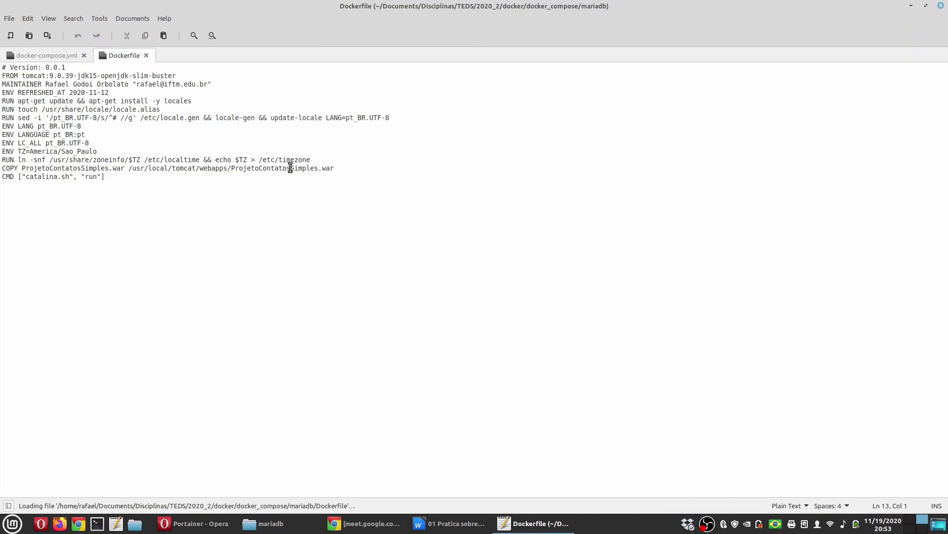
key(ctrl+plus)
key(ctrl+plus)
key(ctrl+plus)
click(258, 373)
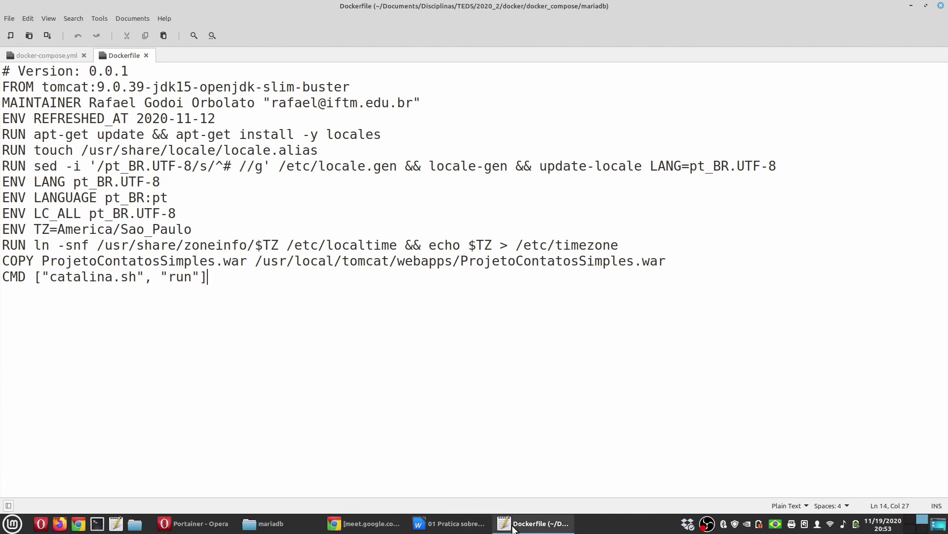
click(527, 528)
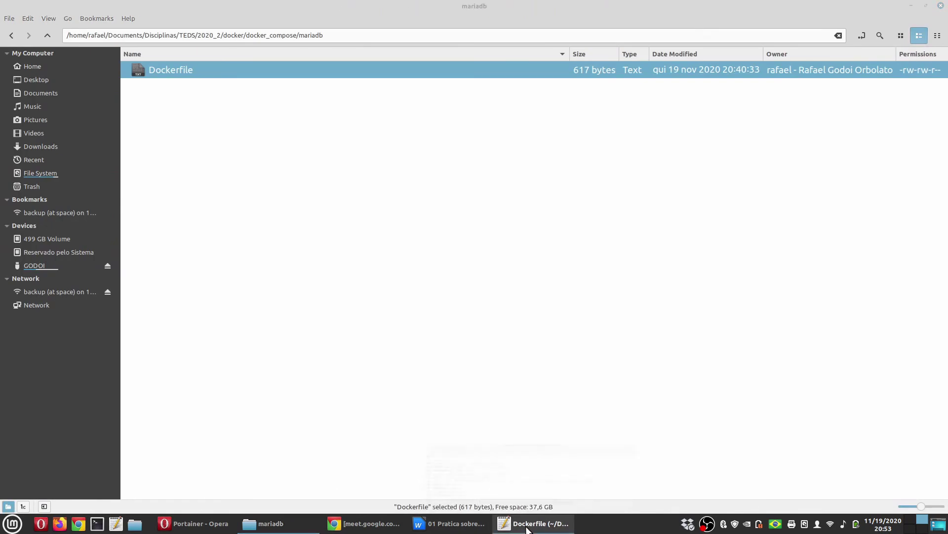
click(523, 523)
Step: Copy the mariadb service settings from docker-compose.yml
click(45, 54)
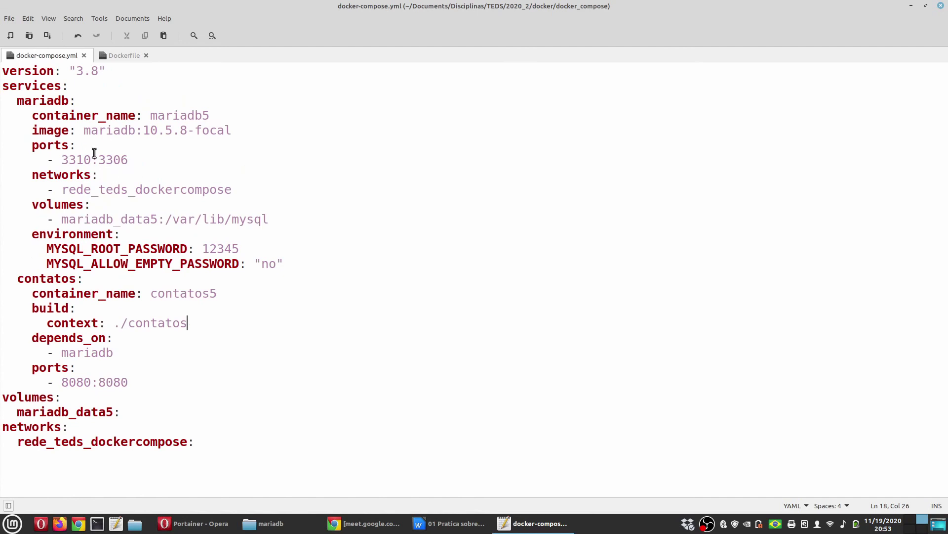
shift+click(31, 118)
key(ctrl+c)
click(121, 56)
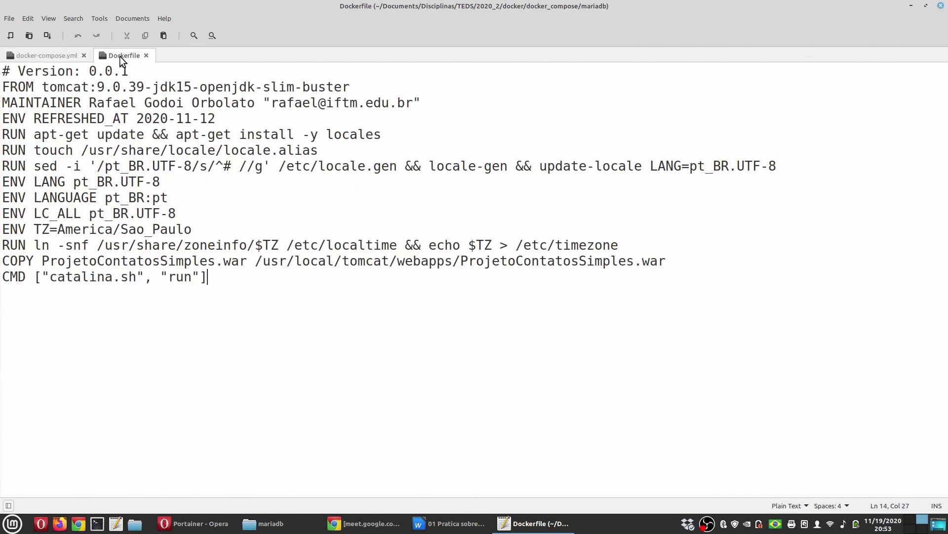
Step: Paste the settings and replace the tomcat FROM image with mariadb:10.5.8-focal
key(ctrl+v)
click(90, 339)
key(shift+End)
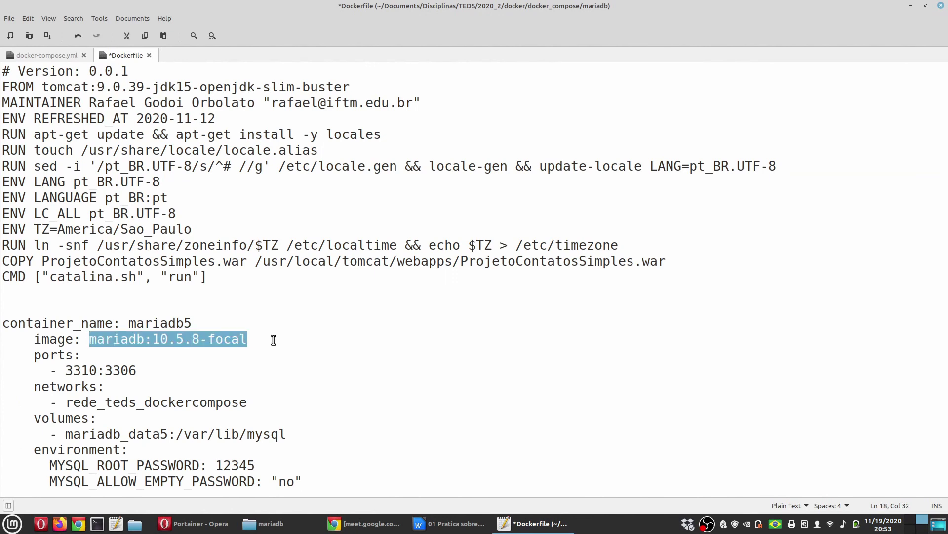
key(Delete)
click(41, 88)
shift+click(351, 87)
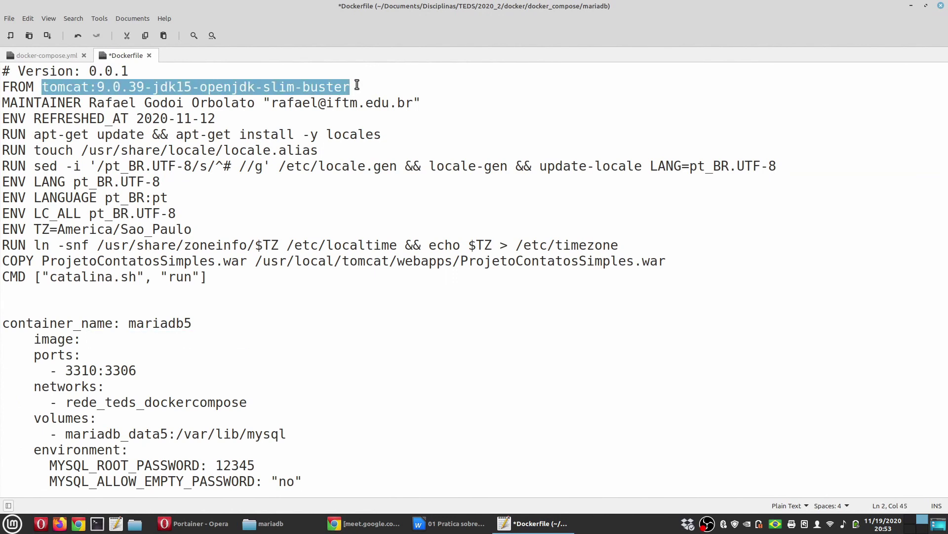
key(ctrl+v)
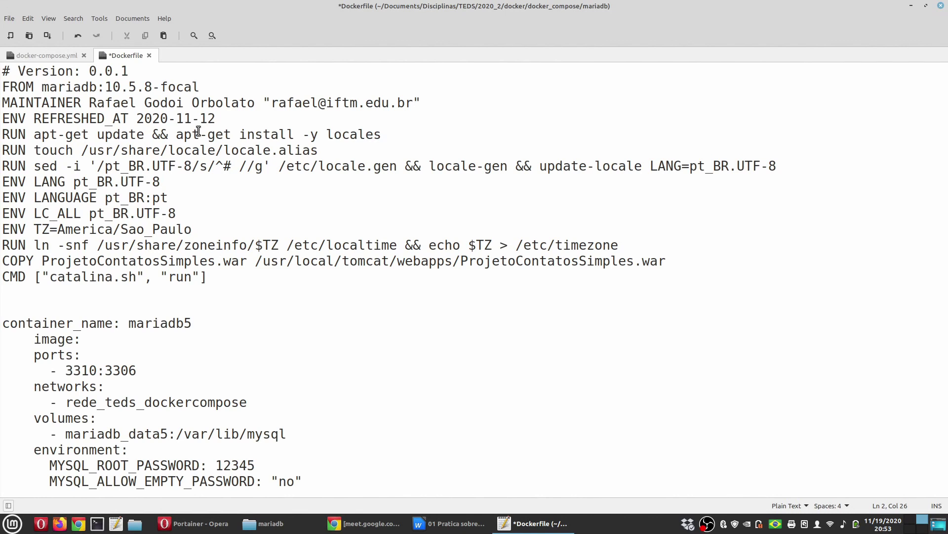
Step: Add a new ENV line after the timezone line holding the two MYSQL settings
click(639, 247)
key(Return)
key(Return)
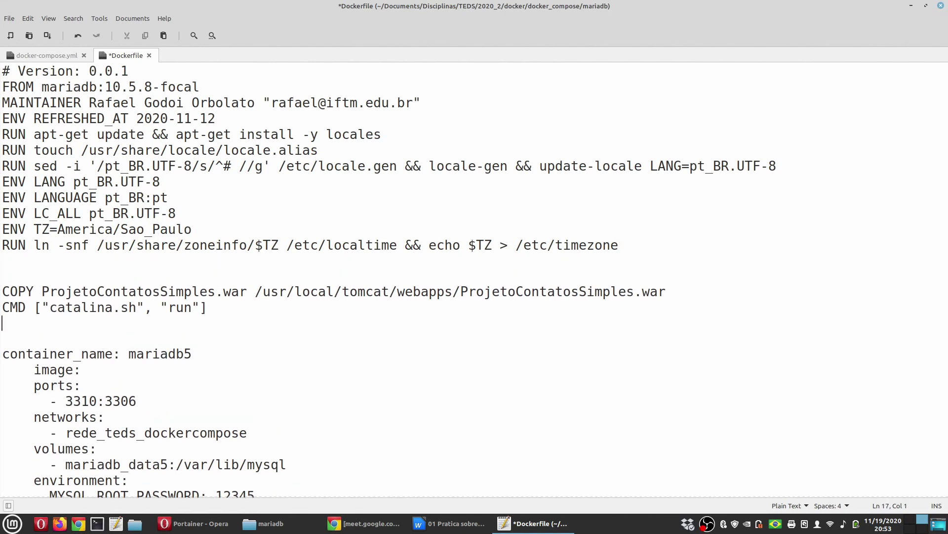
scroll(454, 315, down, 1)
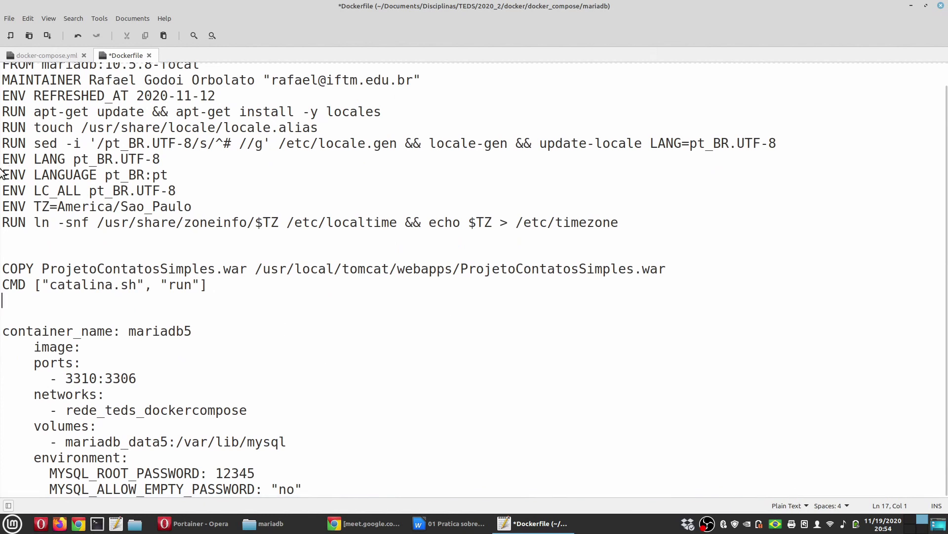
drag(35, 174, 2, 174)
middle_click(15, 254)
click(51, 489)
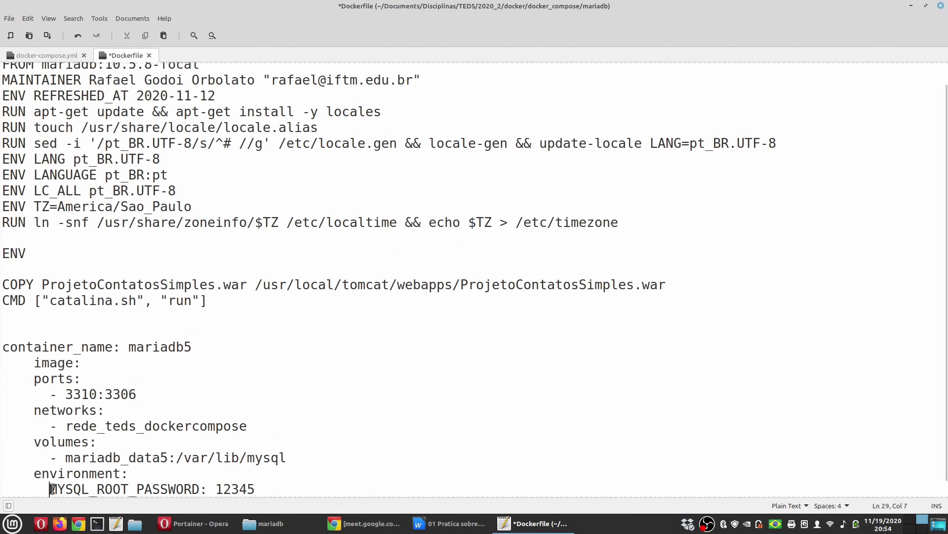
scroll(51, 489, down, 1)
drag(50, 473, 302, 489)
middle_click(34, 253)
Step: Rewrite the MYSQL root-password and allow-empty-password settings as ENV KEY=value lines
text(=)
key(Return)
text(ENV)
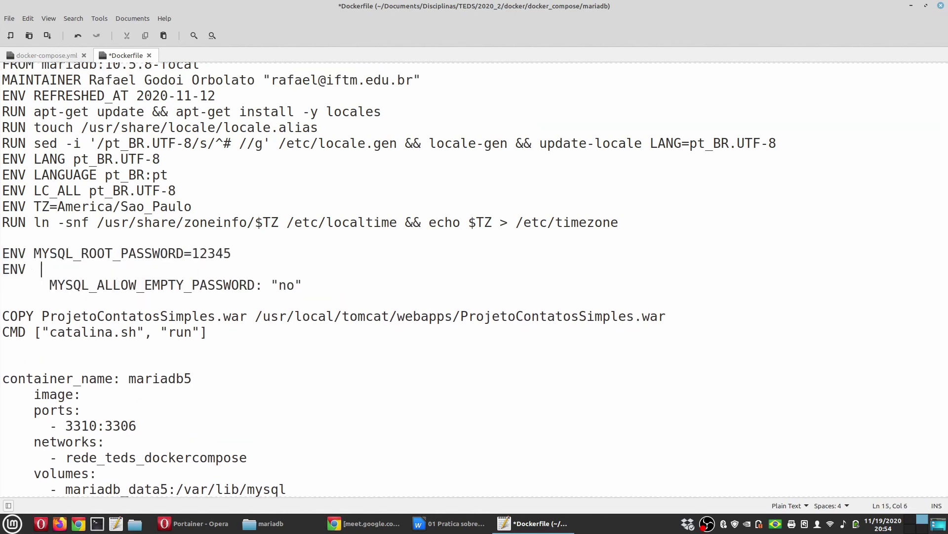
key(BackSpace)
key(Delete)
key(Delete)
key(Delete)
key(Delete)
key(Delete)
key(Delete)
key(Delete)
key(End)
key(BackSpace)
key(Left)
key(Left)
key(BackSpace)
key(BackSpace)
key(BackSpace)
text(=)
Step: Delete the networks lines from the pasted compose block
scroll(175, 386, down, 1)
click(108, 442)
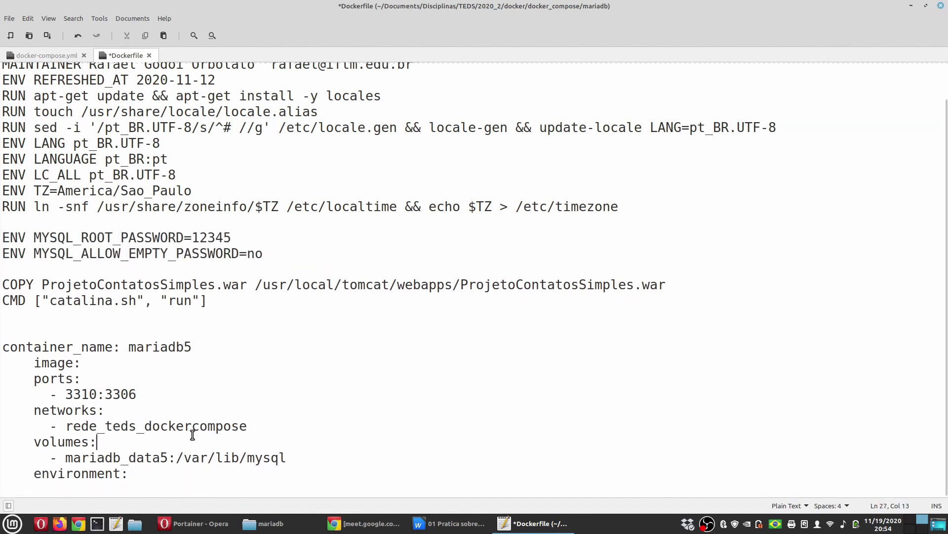
scroll(148, 472, up, 1)
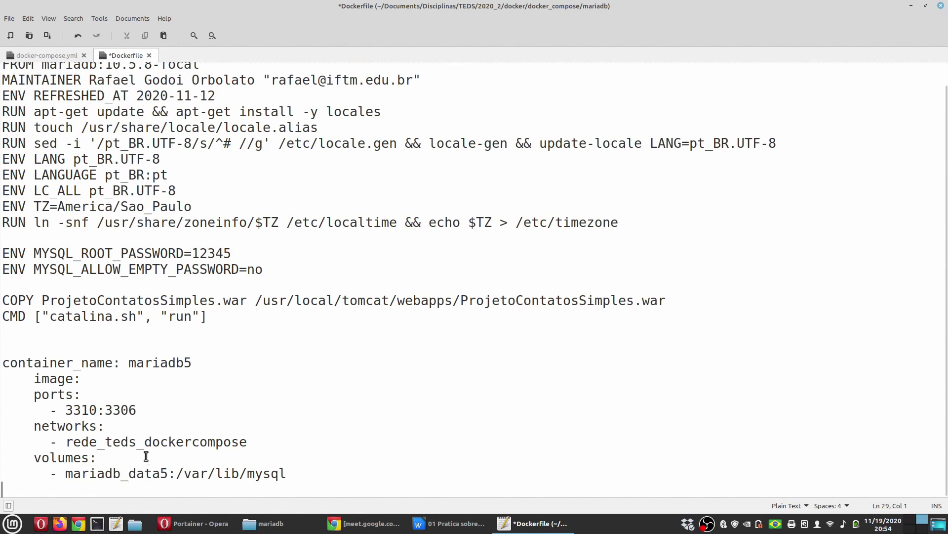
click(107, 428)
key(ctrl+d)
key(ctrl+d)
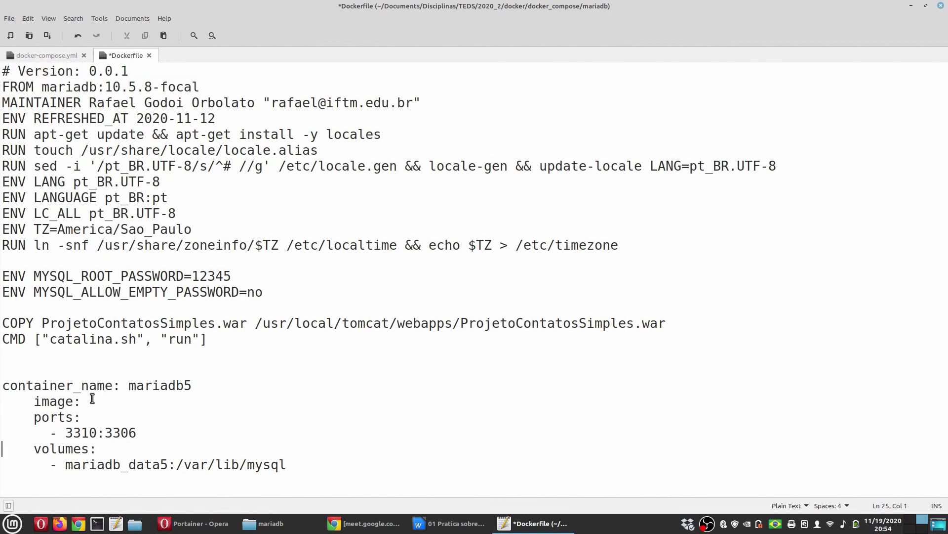
click(124, 417)
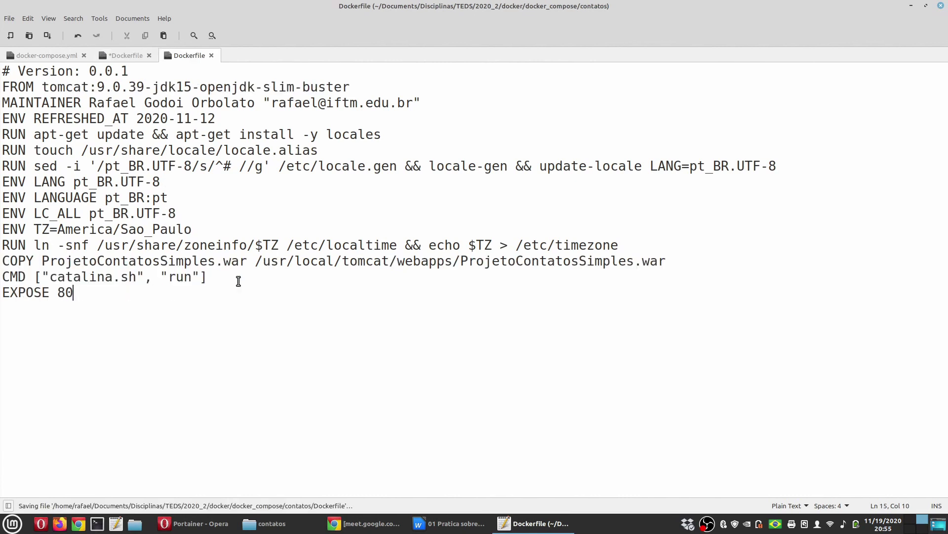
Step: Make the contatos Dockerfile expose 8080 and close it, then add EXPOSE 3306 to mariadb's
text(8080)
key(ctrl+w)
click(139, 434)
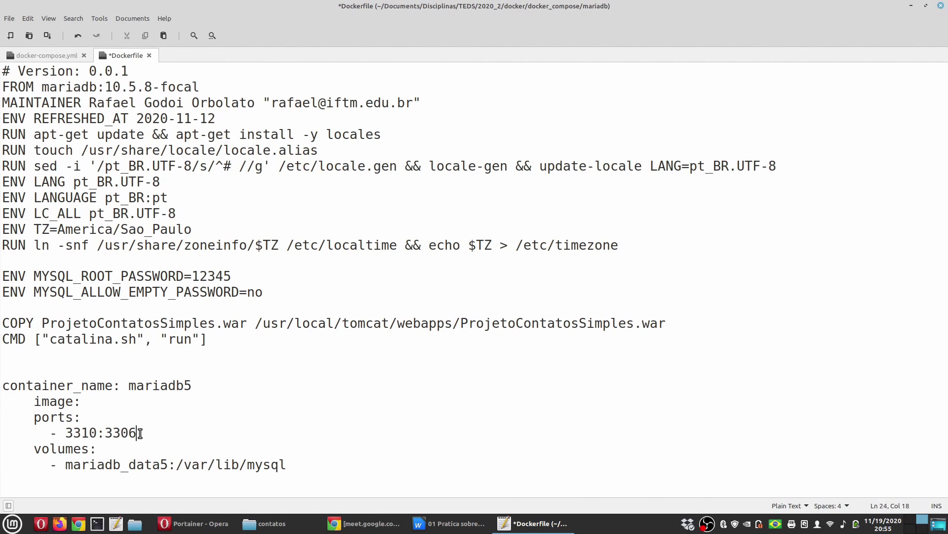
click(114, 348)
text(EXPOSE 3306)
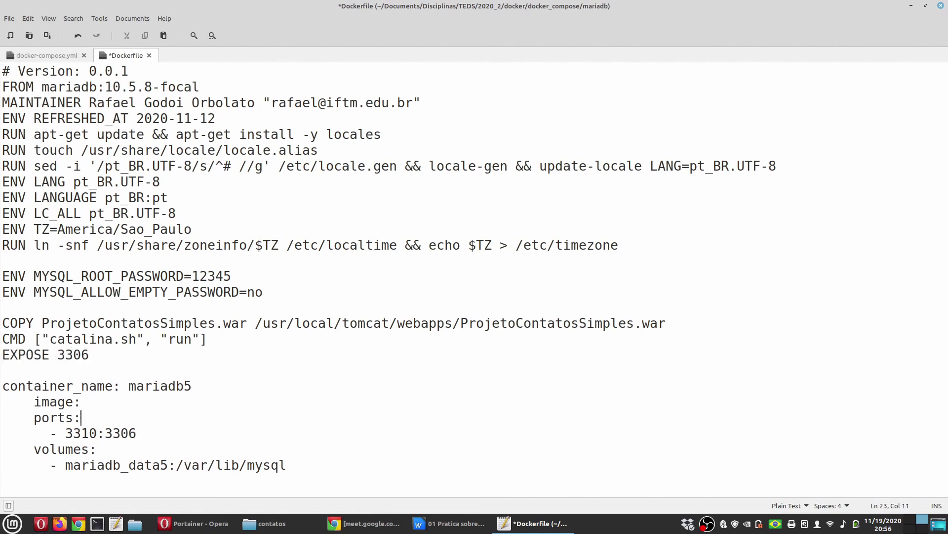
Step: Delete the pasted ports lines and the empty image line from the mariadb Dockerfile
drag(139, 433, 1, 418)
key(BackSpace)
key(Delete)
key(Up)
key(shift+End)
key(BackSpace)
key(Delete)
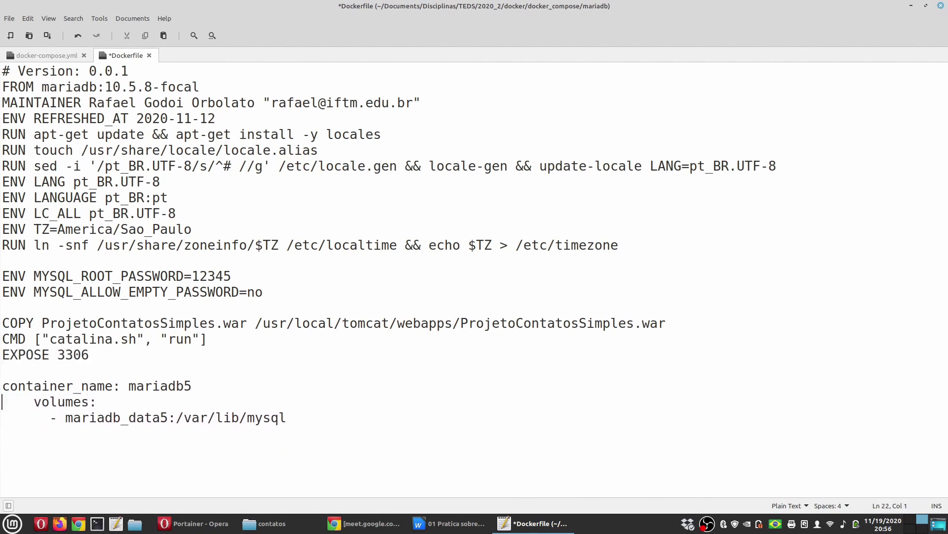
key(End)
key(Return)
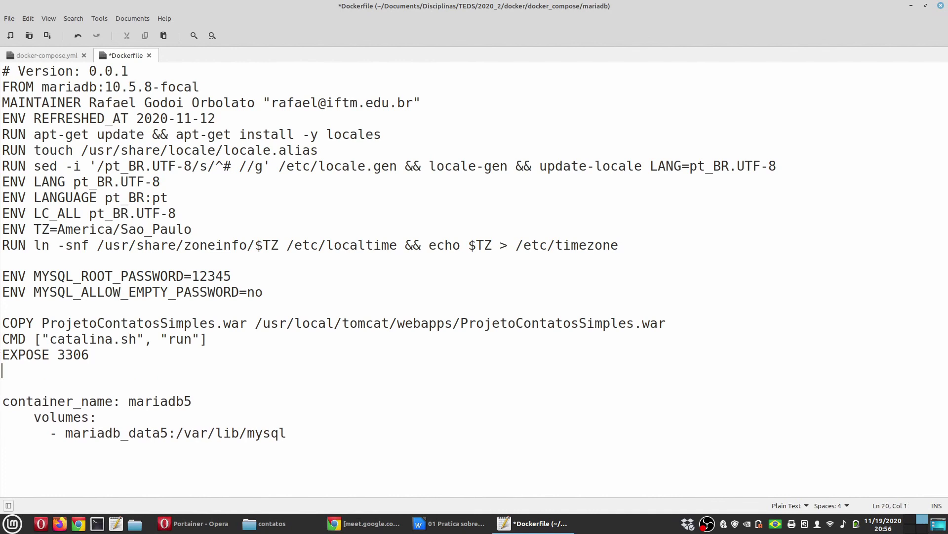
Step: Add VOLUME ["/var/lib/mysql"] after the empty-password ENV setting
key(Return)
click(301, 295)
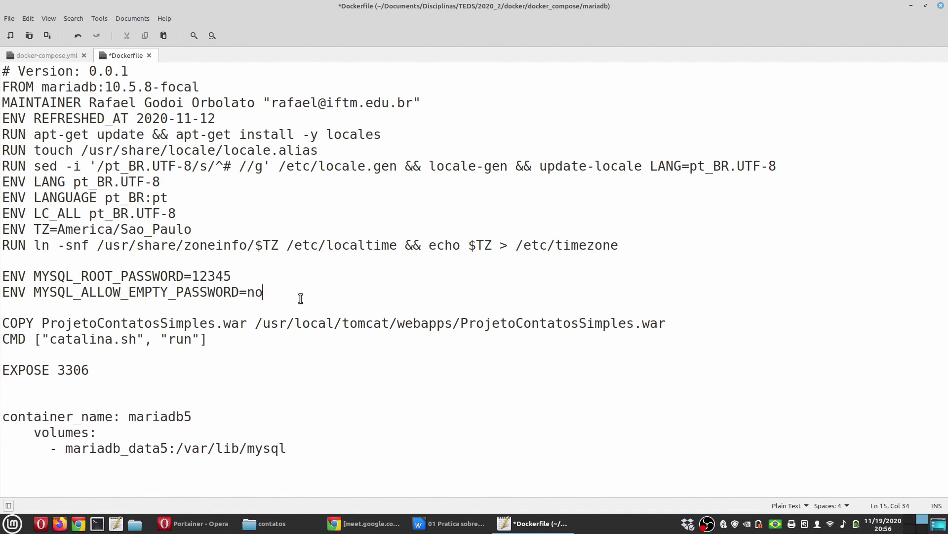
key(Return)
text(VOLUME ["/opt/project"])
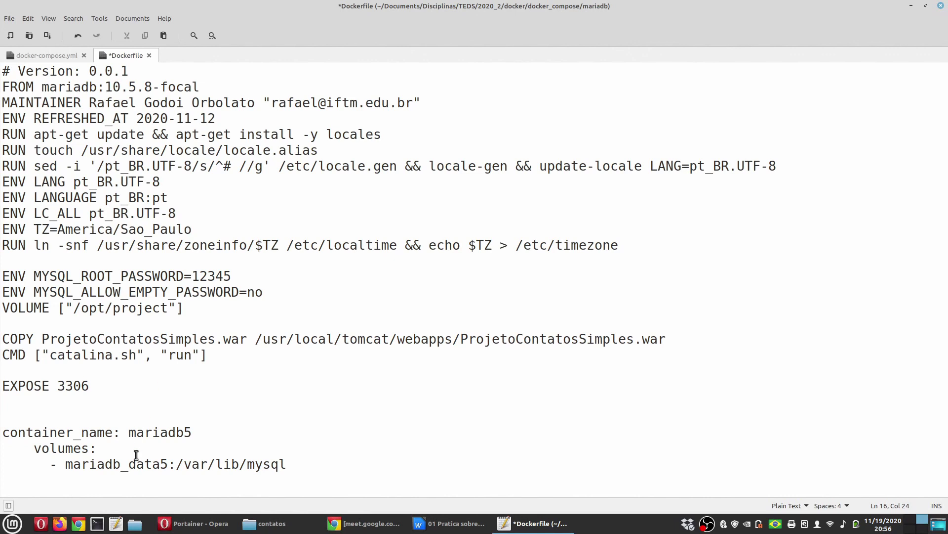
click(176, 464)
shift+click(318, 463)
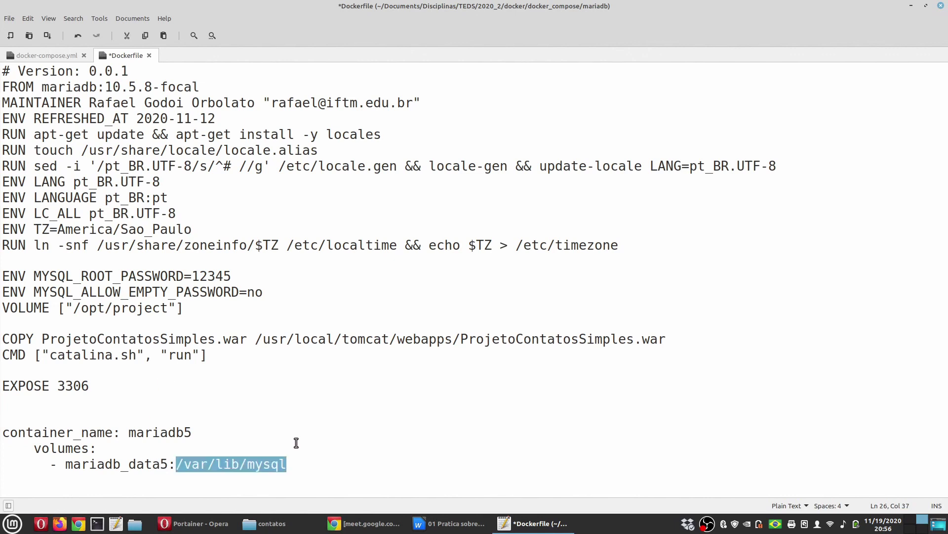
key(ctrl+c)
drag(73, 308, 175, 308)
key(ctrl+v)
Step: Remove the war COPY line plus the leftover blank and compose lines
triple_click(110, 402)
key(Up)
key(Up)
key(Up)
key(Up)
key(Up)
key(shift+End)
key(Delete)
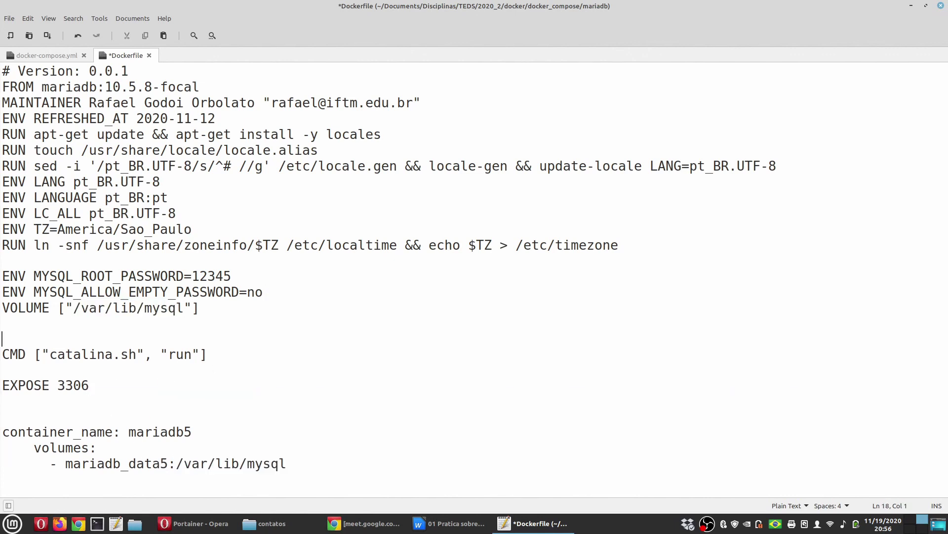
key(Delete)
key(Down)
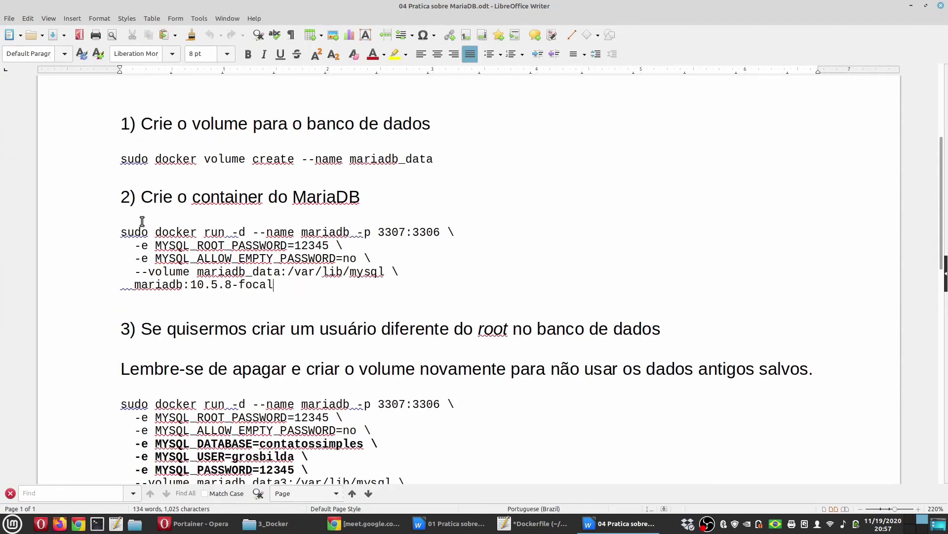
Step: Find mariadb:10.5.8-focal in the notes' docker run command, then return to Portainer's container list
drag(121, 232, 284, 284)
click(286, 284)
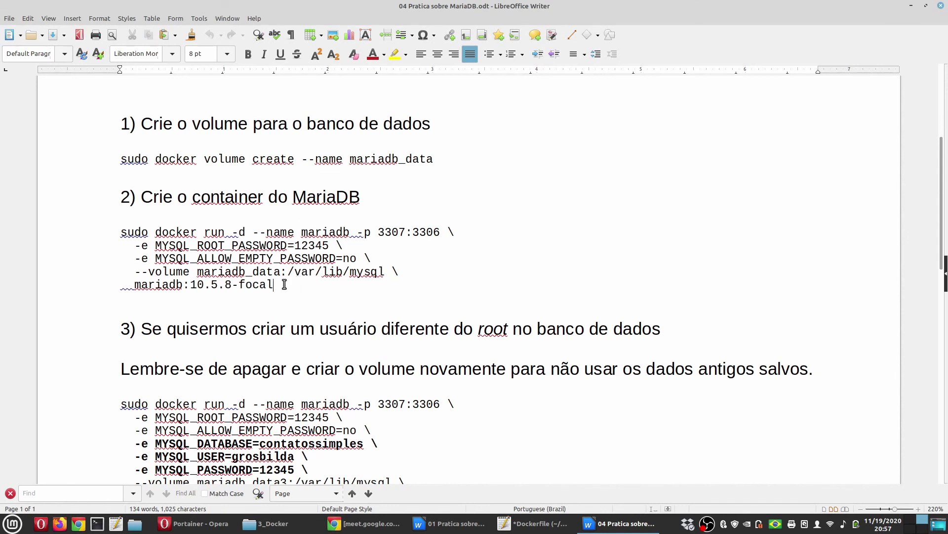
triple_click(136, 285)
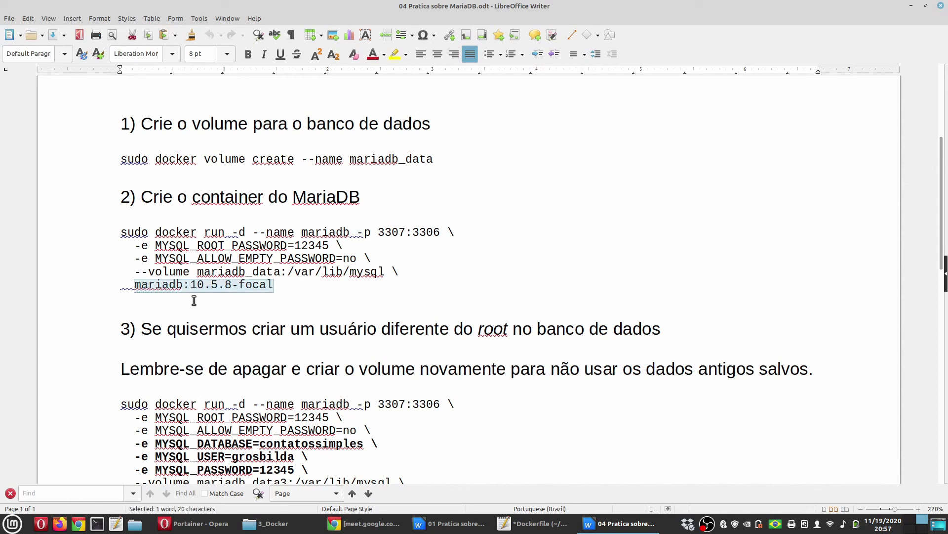
click(193, 523)
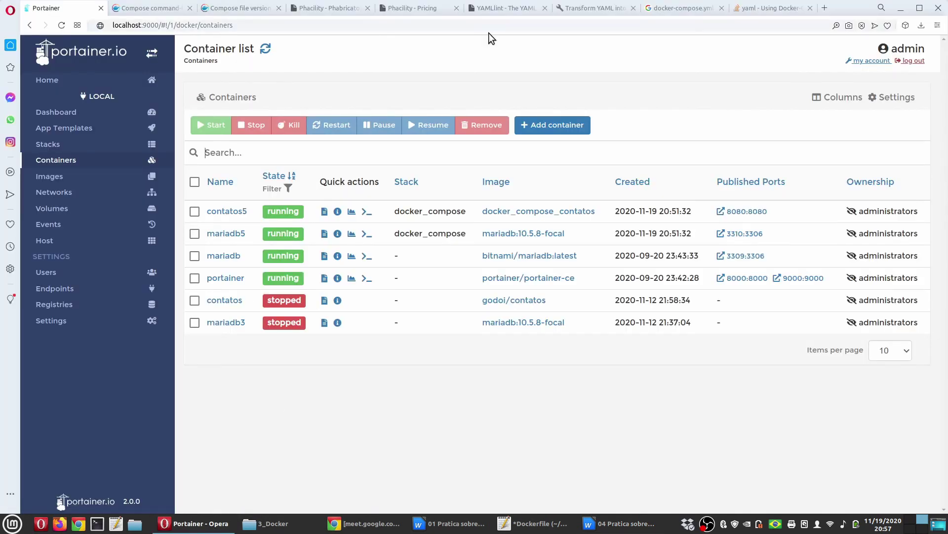
Step: Search the web for Docker Hub and look up the mariadb image there
click(824, 8)
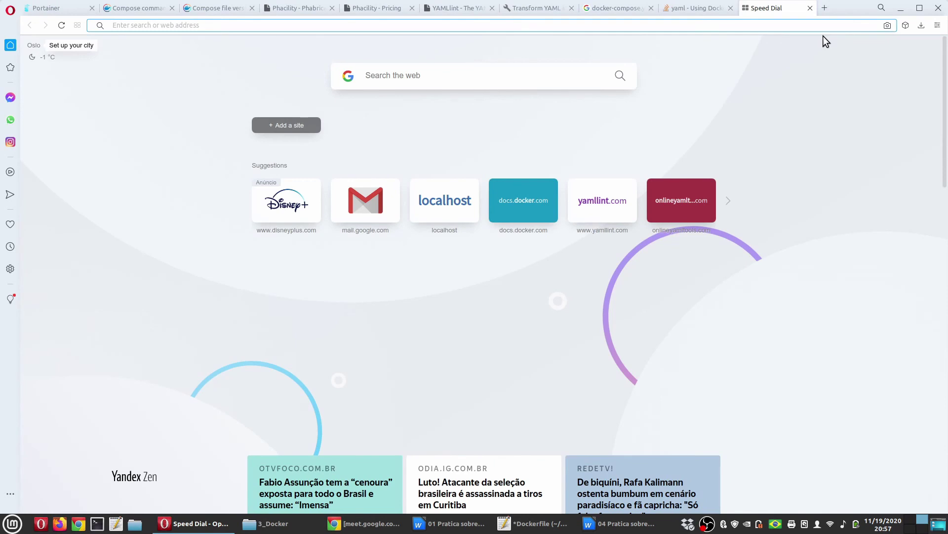
text(docker hub)
key(Return)
click(235, 136)
text(mariadb:10.5.8-focal)
key(Return)
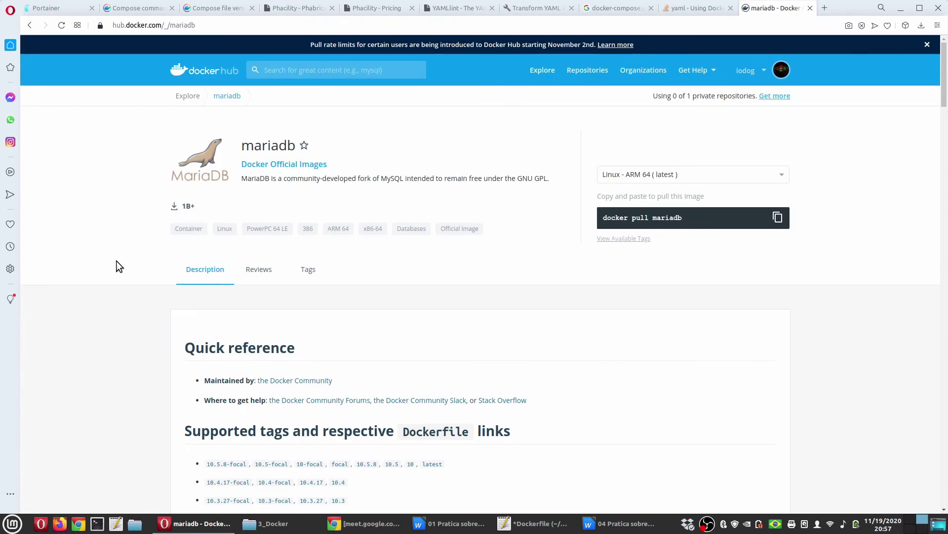
scroll(117, 261, down, 5)
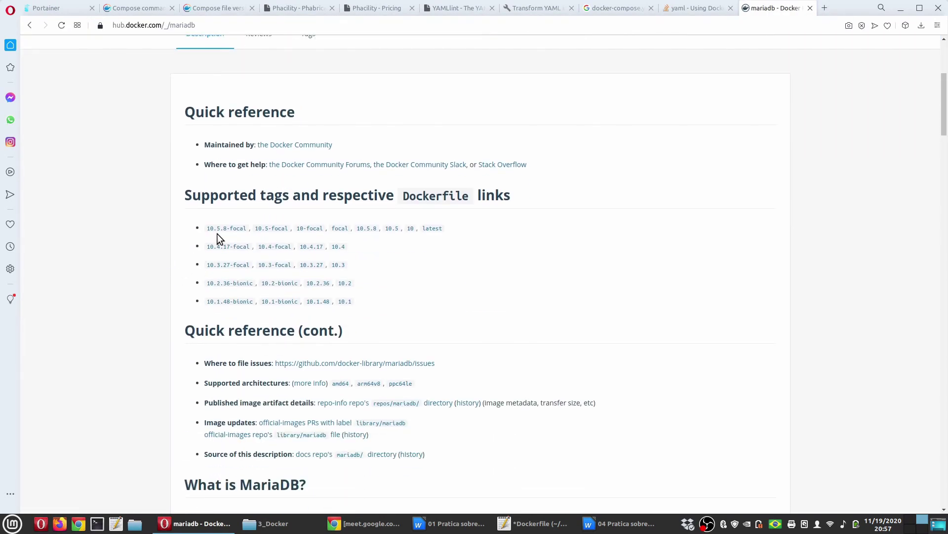
Step: Open the 10.5.8-focal Dockerfile and mark its closing ENTRYPOINT, EXPOSE 3306 and CMD lines
click(229, 231)
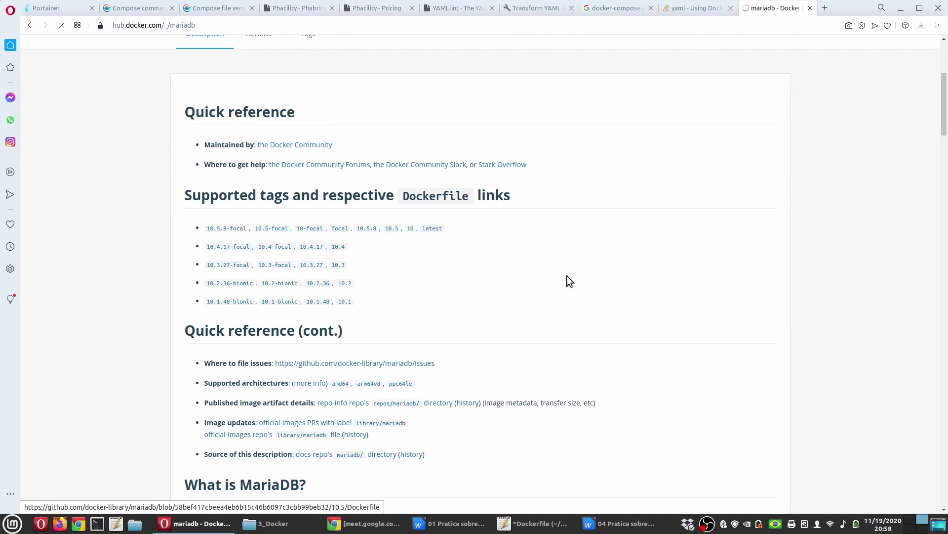
scroll(529, 279, down, 6)
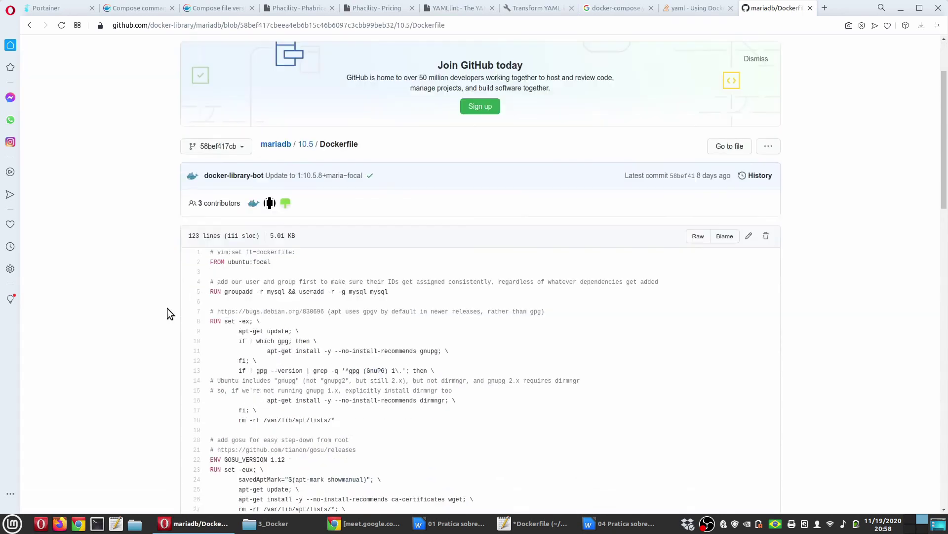
scroll(303, 408, down, 13)
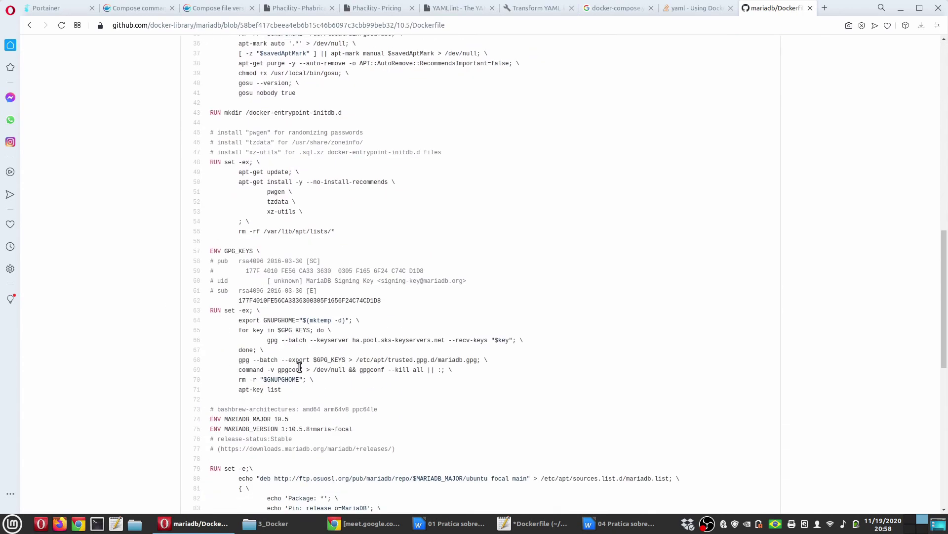
scroll(300, 367, down, 4)
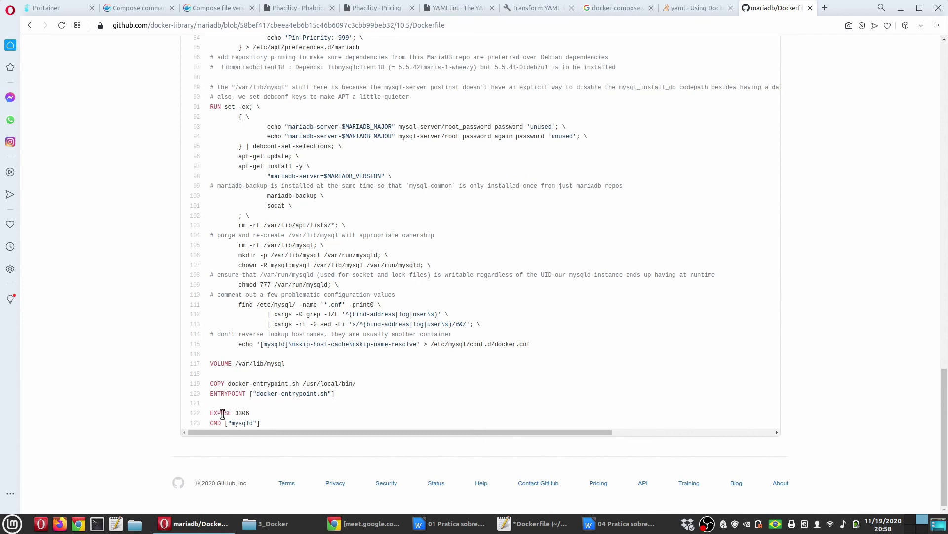
drag(213, 393, 258, 425)
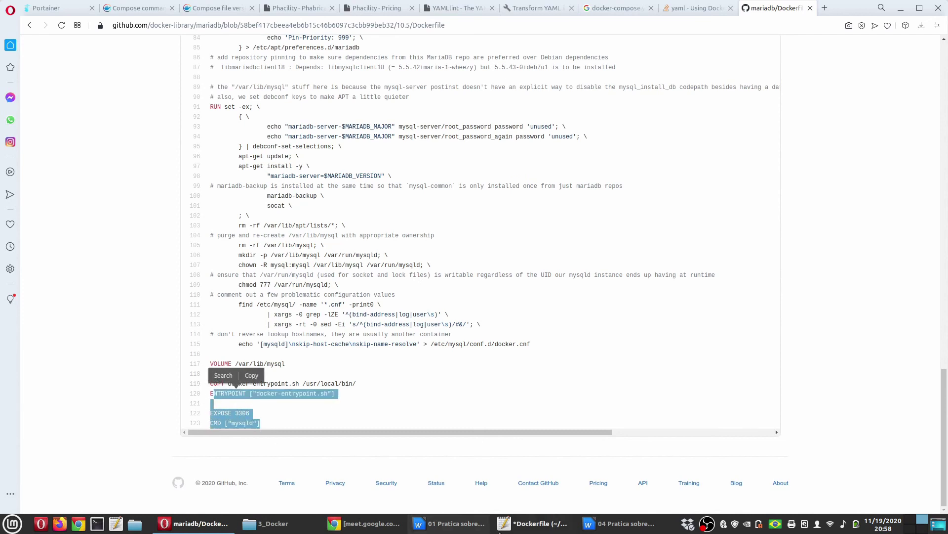
click(533, 524)
Step: Delete the CMD and EXPOSE 3306 lines from the mariadb Dockerfile
click(226, 343)
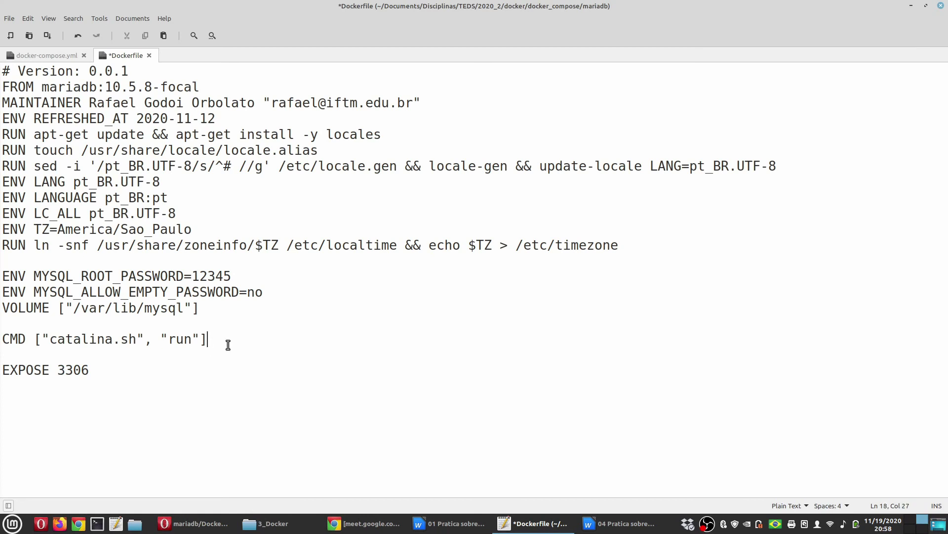
key(BackSpace)
key(BackSpace)
key(BackSpace)
key(BackSpace)
key(BackSpace)
key(BackSpace)
key(BackSpace)
key(BackSpace)
key(BackSpace)
key(BackSpace)
key(BackSpace)
key(BackSpace)
key(BackSpace)
key(BackSpace)
key(BackSpace)
key(BackSpace)
key(BackSpace)
key(BackSpace)
key(BackSpace)
key(BackSpace)
key(Delete)
key(Delete)
key(Delete)
key(Delete)
key(Delete)
key(Delete)
key(Delete)
key(Delete)
key(Delete)
key(Delete)
key(Delete)
key(Delete)
key(Delete)
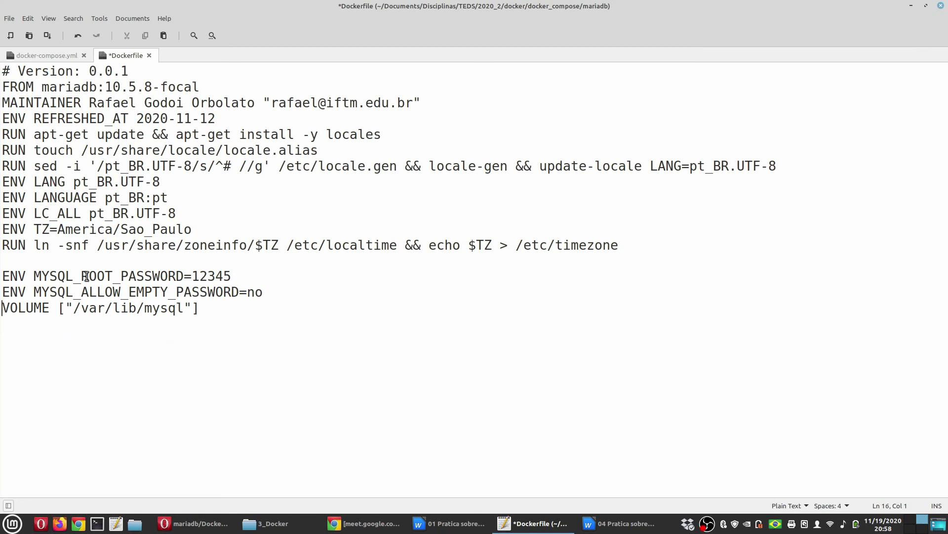
click(101, 261)
key(ctrl+f)
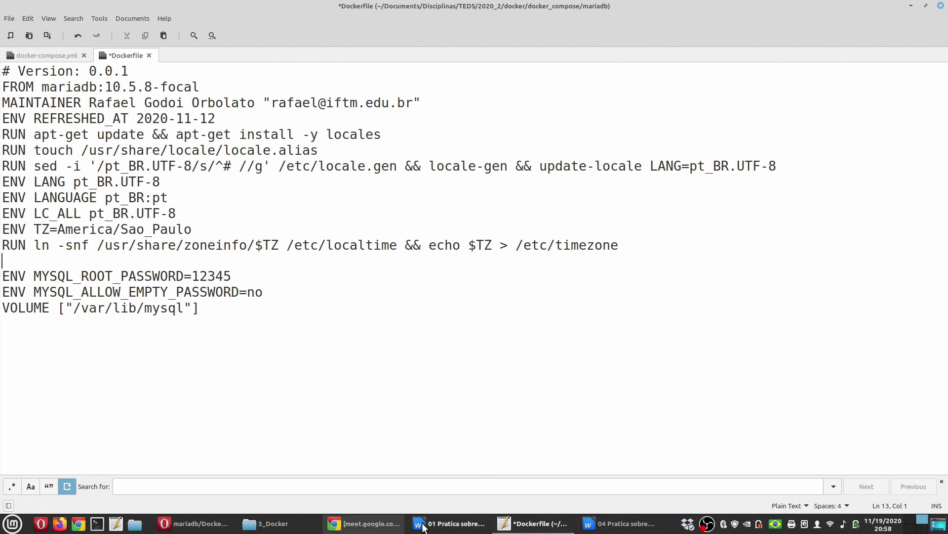
Step: Check against the GitHub mariadb Dockerfile, drop the VOLUME line and leftover blank line, and save
click(193, 517)
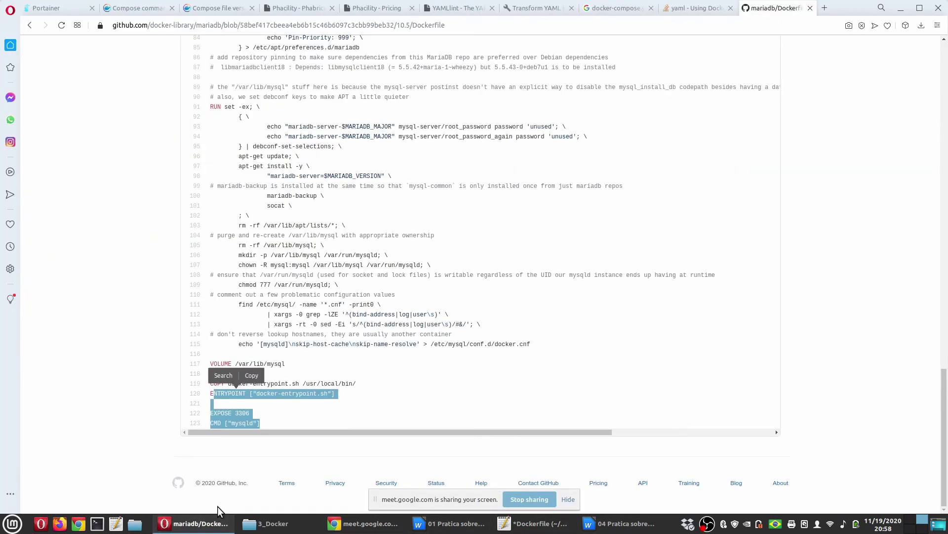
click(568, 499)
click(379, 377)
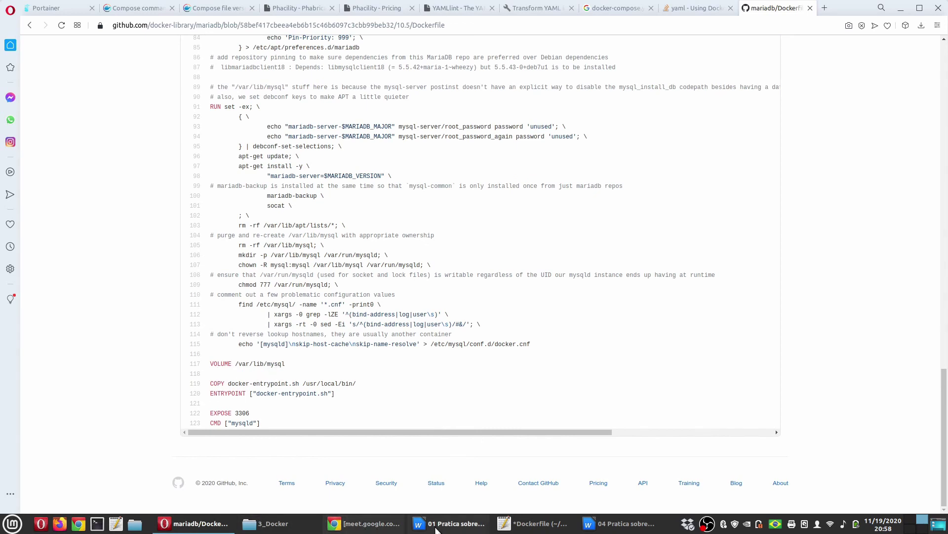
click(536, 523)
click(218, 313)
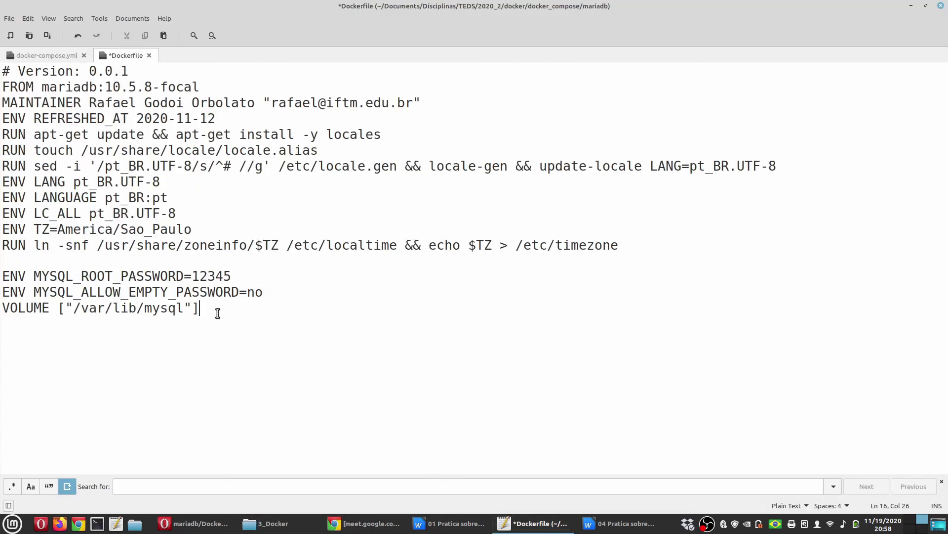
key(ctrl+z)
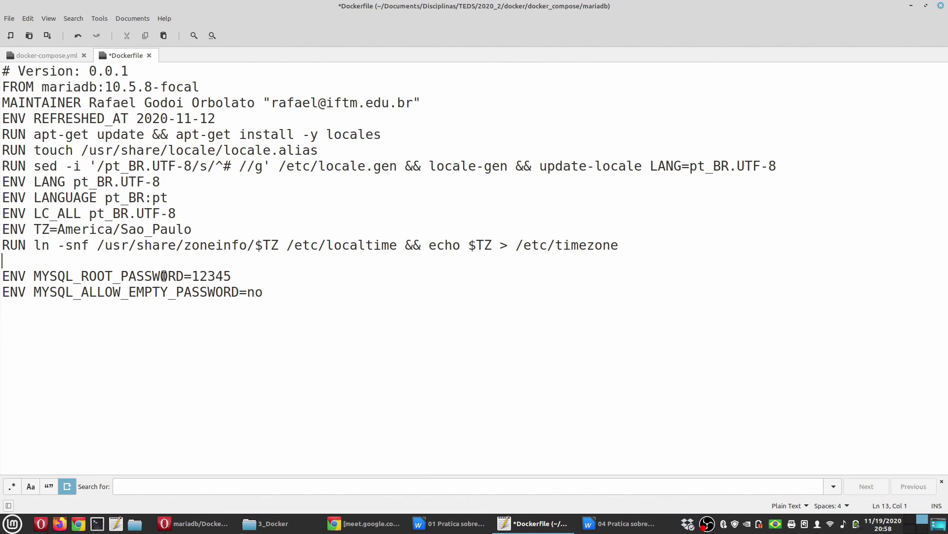
key(ctrl+z)
key(ctrl+s)
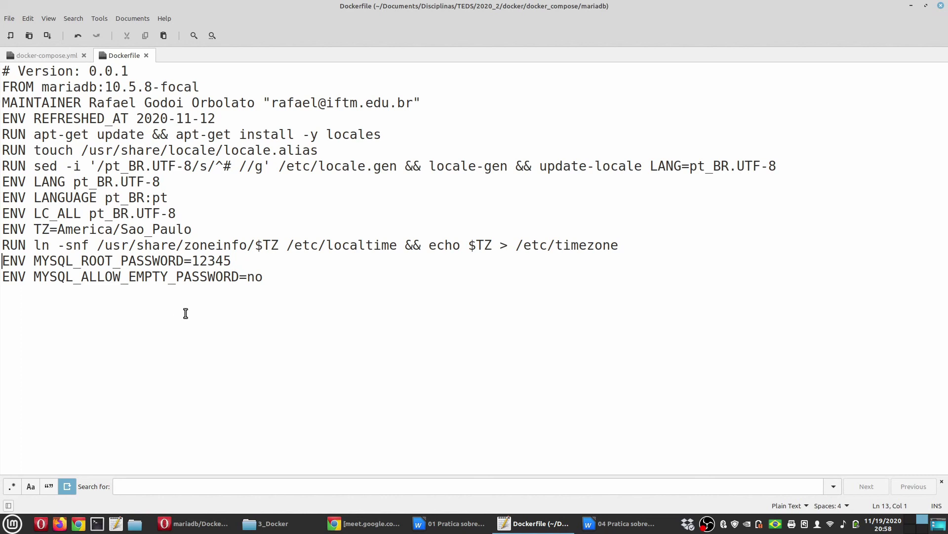
Step: Review the mariadb:10.5.8-focal base image and the locale/timezone RUN lines, then close the Dockerfile
drag(43, 88, 201, 89)
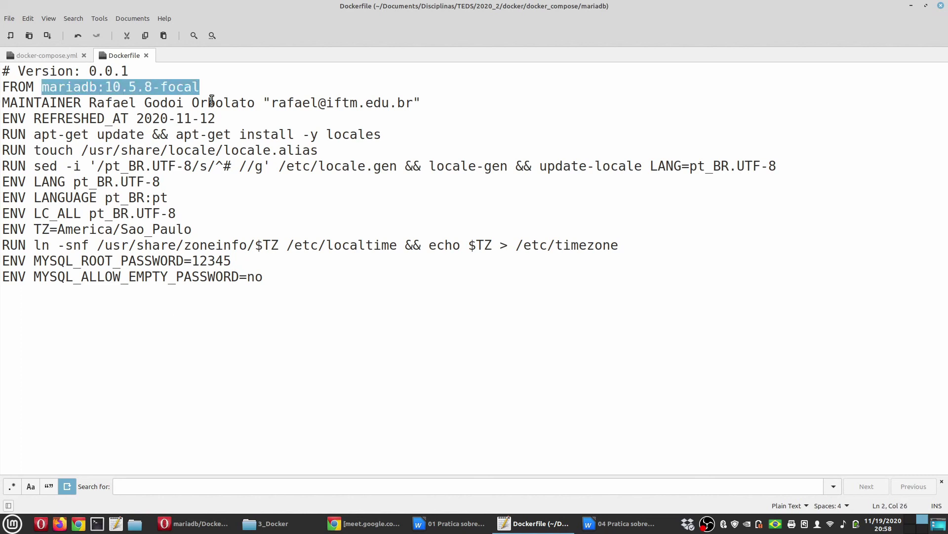
click(3, 136)
shift+click(193, 229)
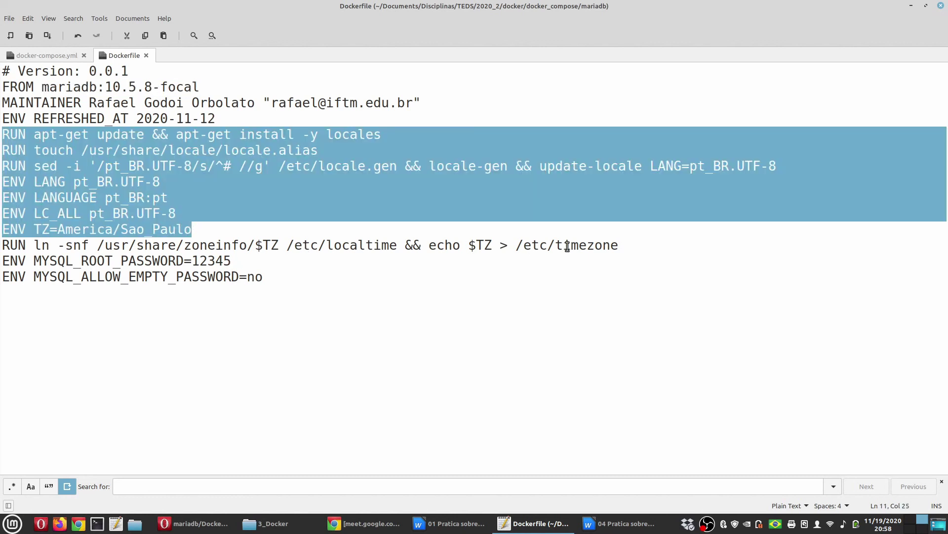
shift+click(657, 246)
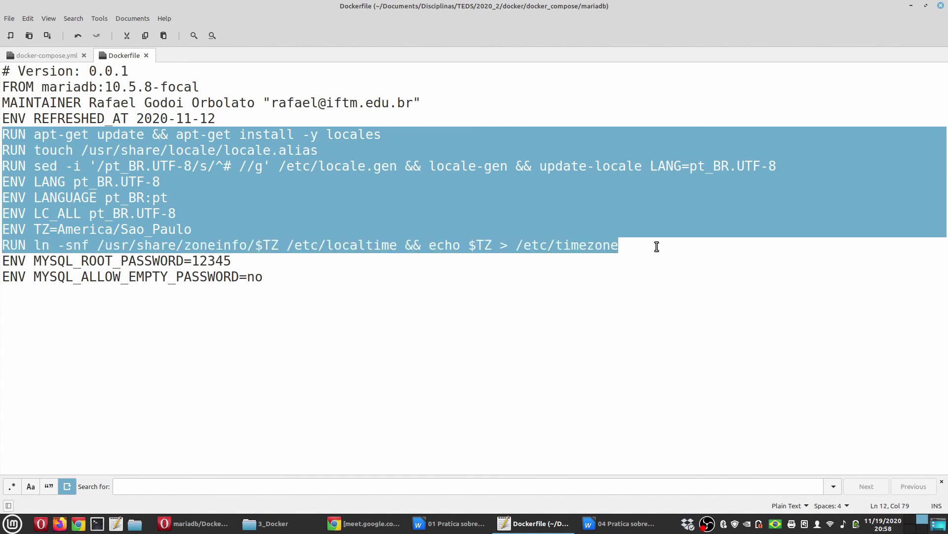
click(328, 277)
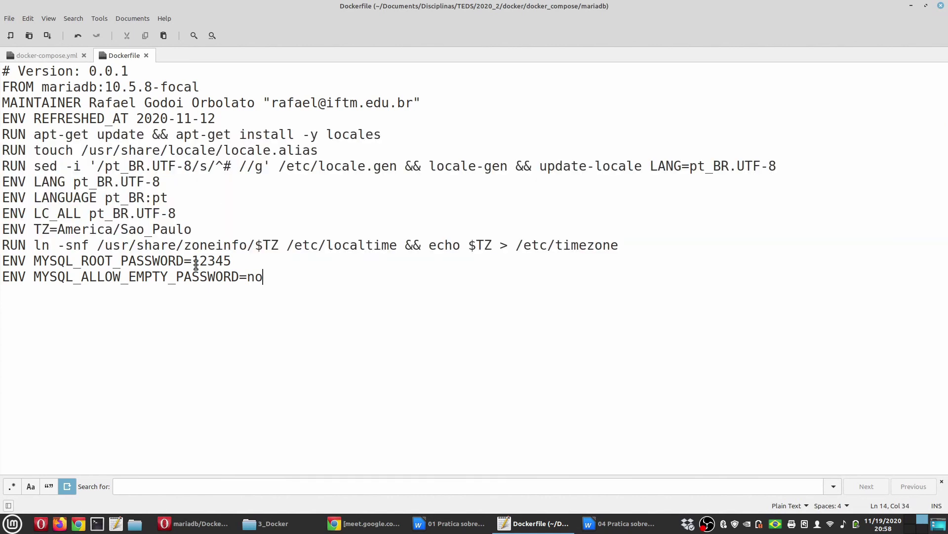
click(145, 55)
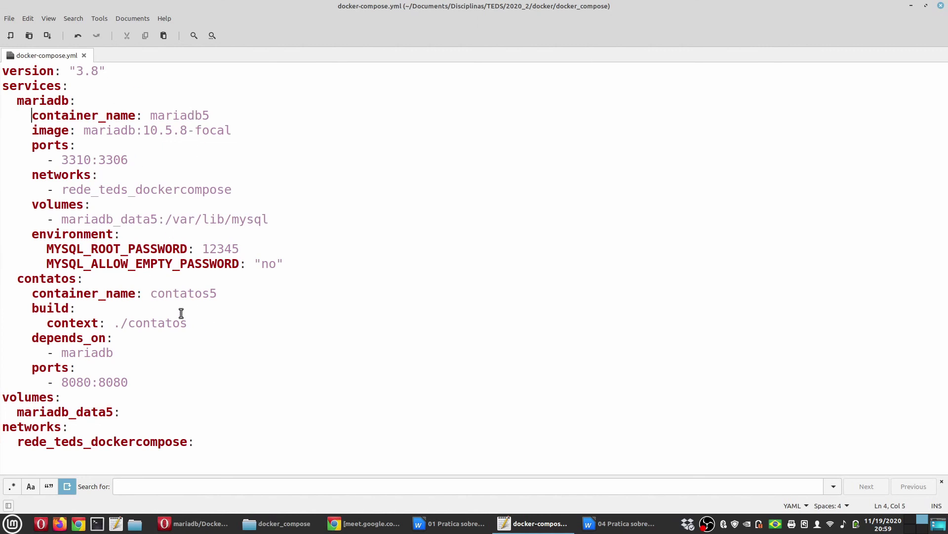
Step: Remove the mariadb service's environment, volumes and image lines, leaving a blank line under container_name
click(91, 237)
key(ctrl+d)
key(ctrl+d)
key(ctrl+d)
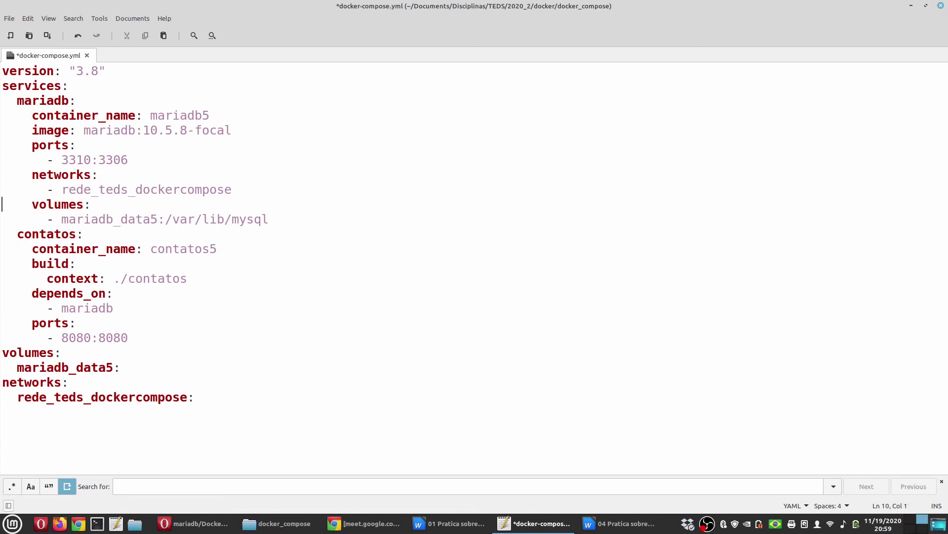
key(ctrl+d)
key(ctrl+d)
key(Up)
key(Up)
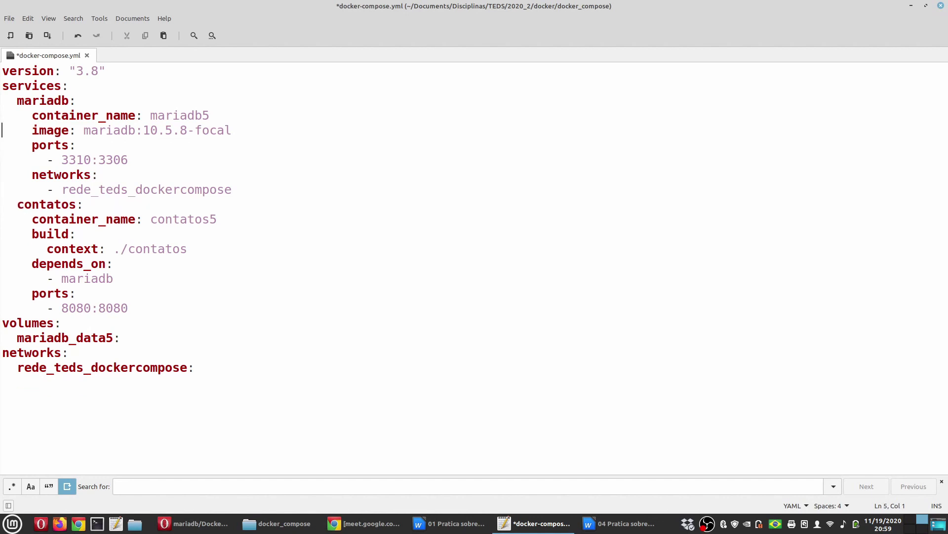
key(ctrl+d)
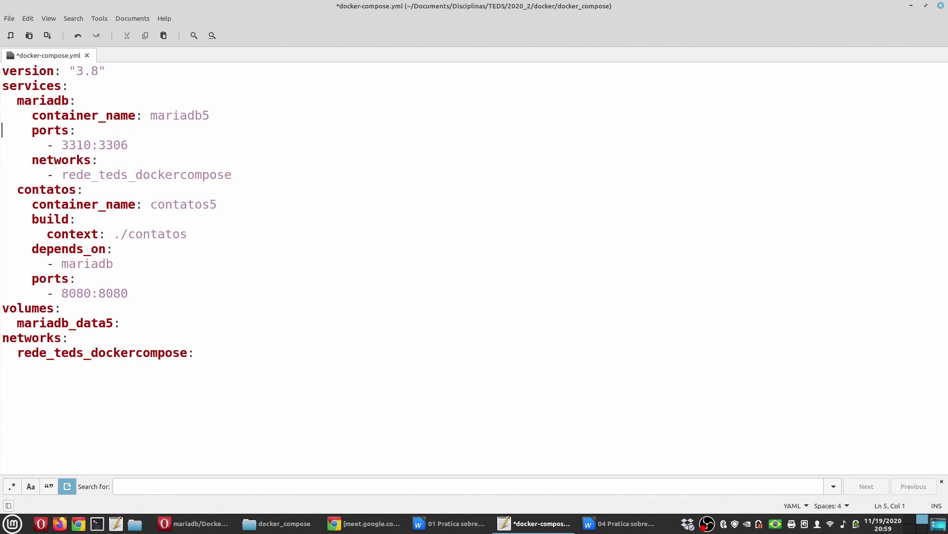
key(End)
key(Return)
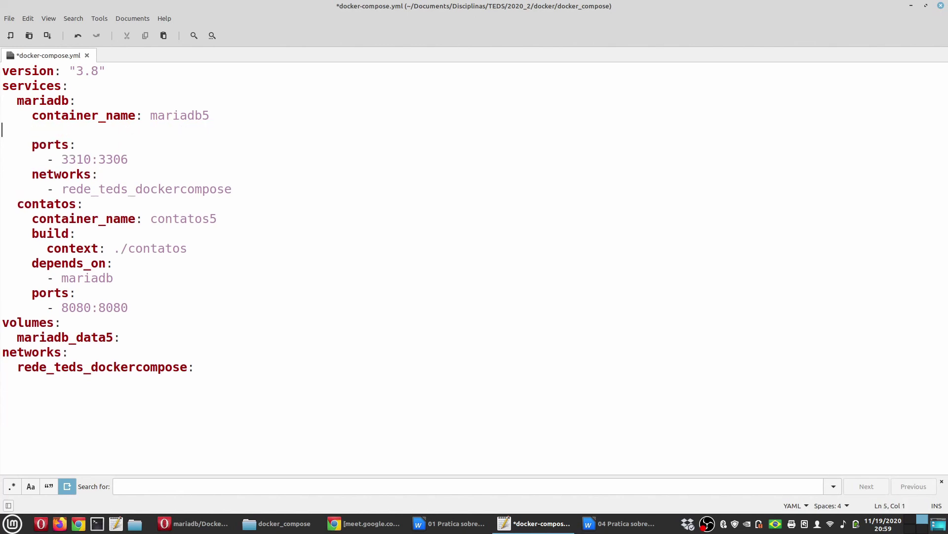
Step: Copy the contatos build block into the mariadb service, change its context to ./mariadb, and save
click(32, 232)
shift+click(212, 252)
key(ctrl+c)
click(83, 134)
key(ctrl+v)
double_click(200, 148)
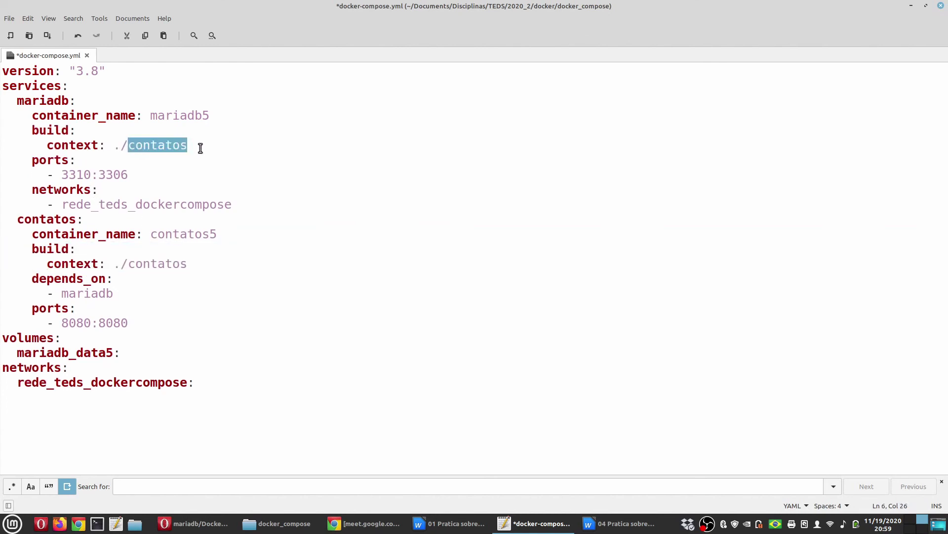
text(mariad)
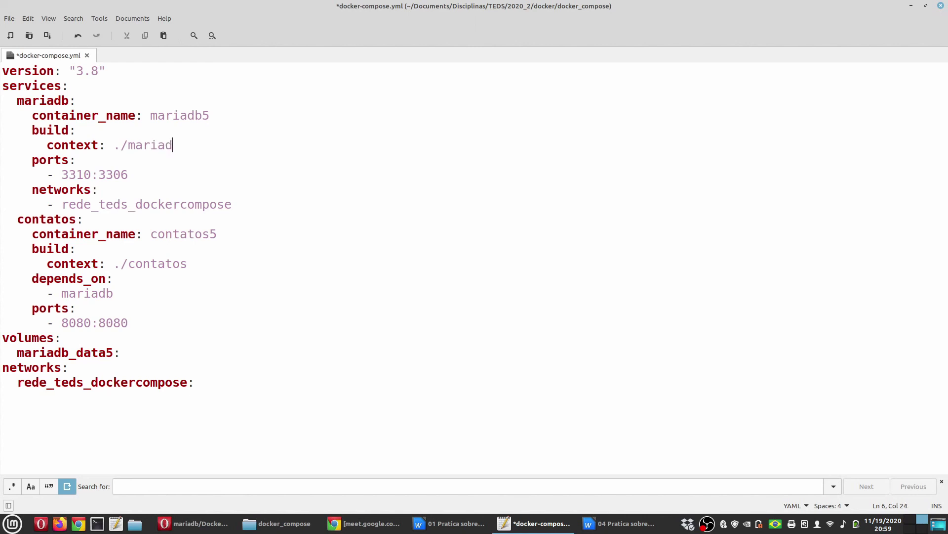
text(b)
key(ctrl+s)
click(279, 523)
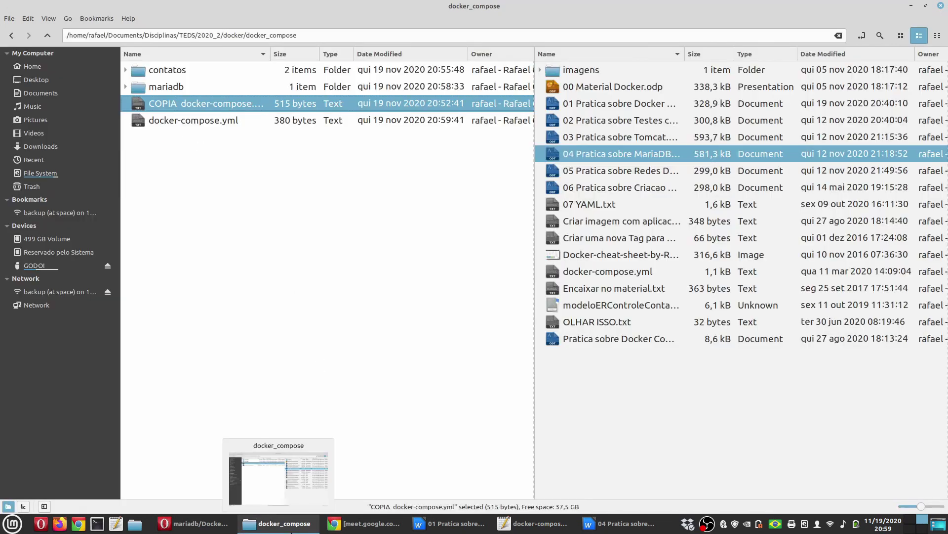
Step: Open the mariadb folder in Nemo and review its Dockerfile in Xed before closing it
click(279, 523)
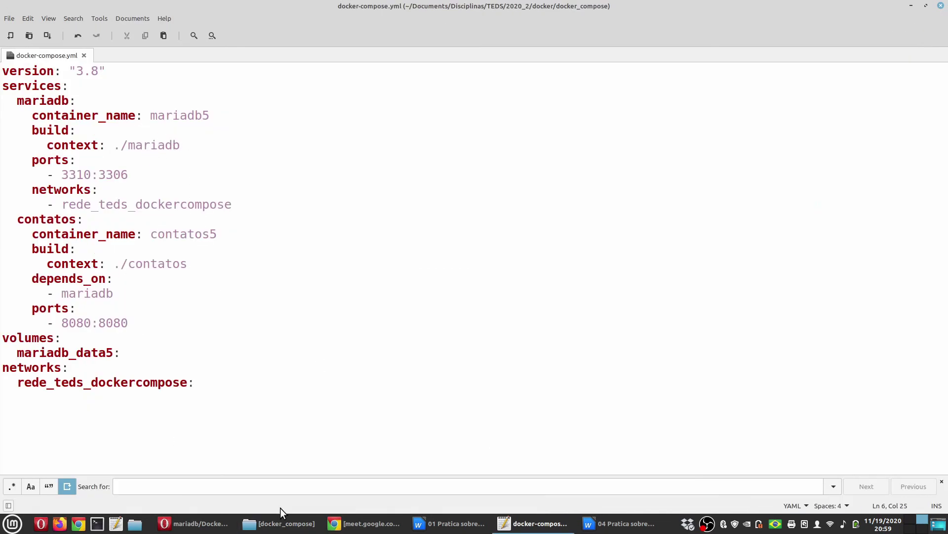
click(279, 523)
double_click(188, 87)
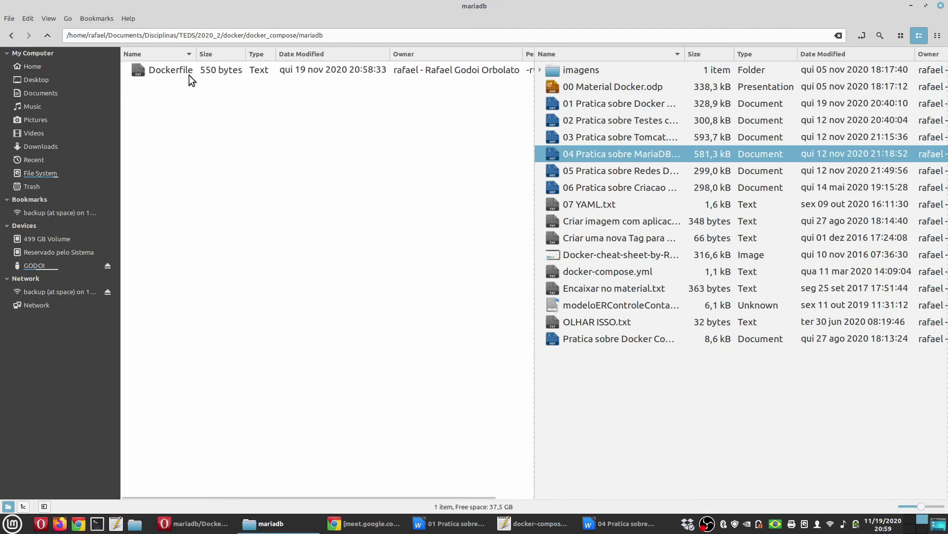
double_click(190, 73)
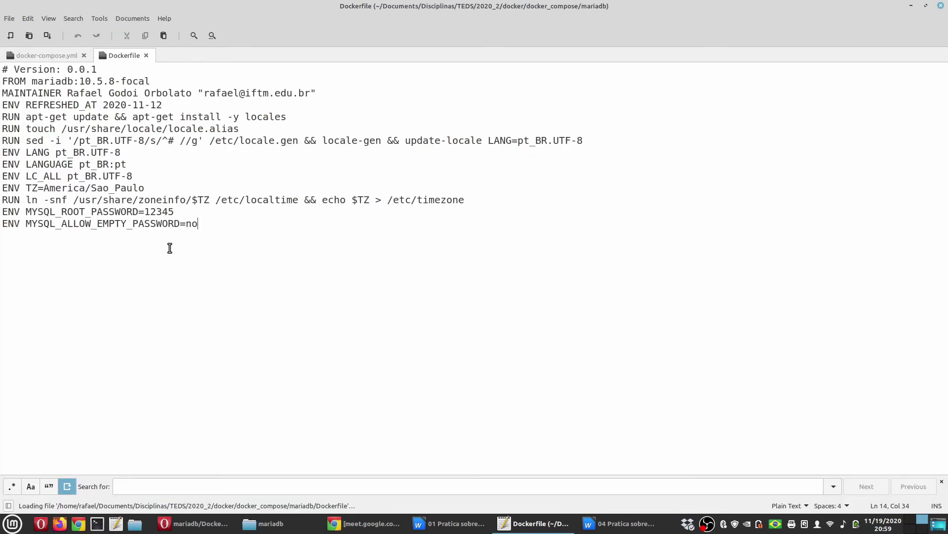
click(147, 55)
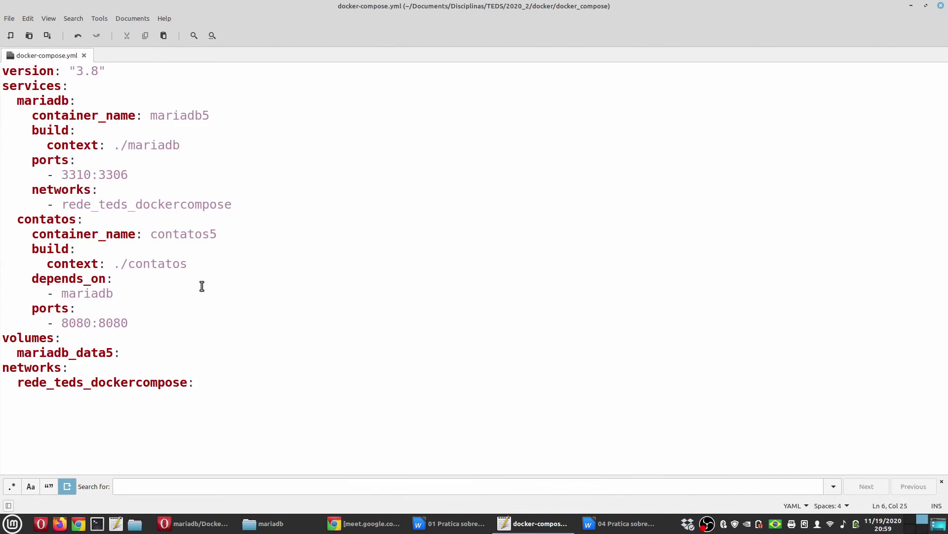
Step: Bring up Portainer's container list in Opera, showing mariadb5 and contatos5 running
double_click(172, 117)
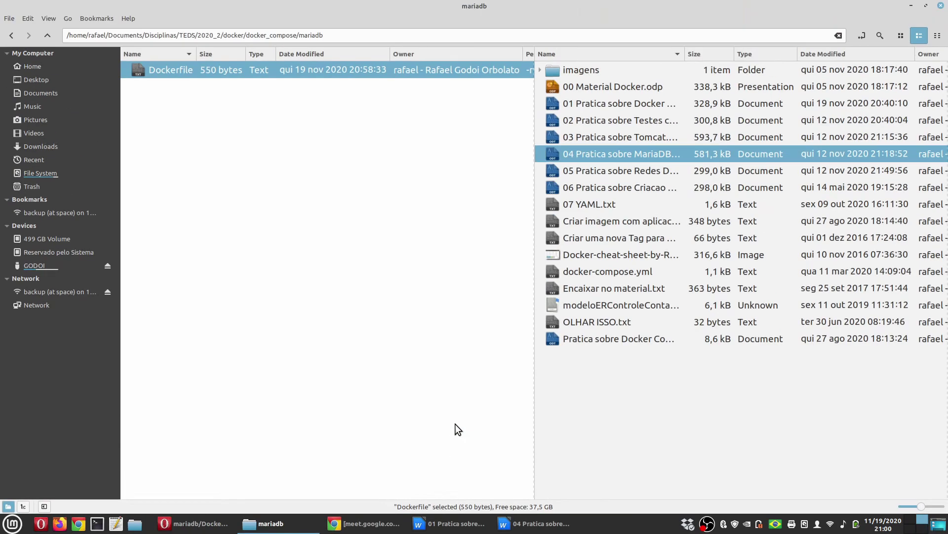
click(196, 523)
click(69, 10)
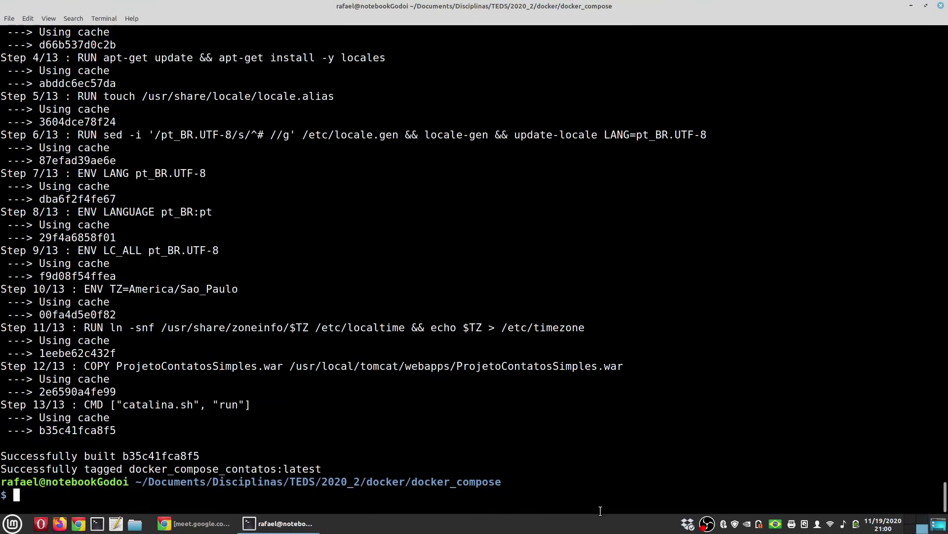
Step: Take the compose stack down with sudo docker-compose down
key(Up)
key(BackSpace)
key(BackSpace)
key(BackSpace)
key(BackSpace)
key(BackSpace)
text(down)
key(Return)
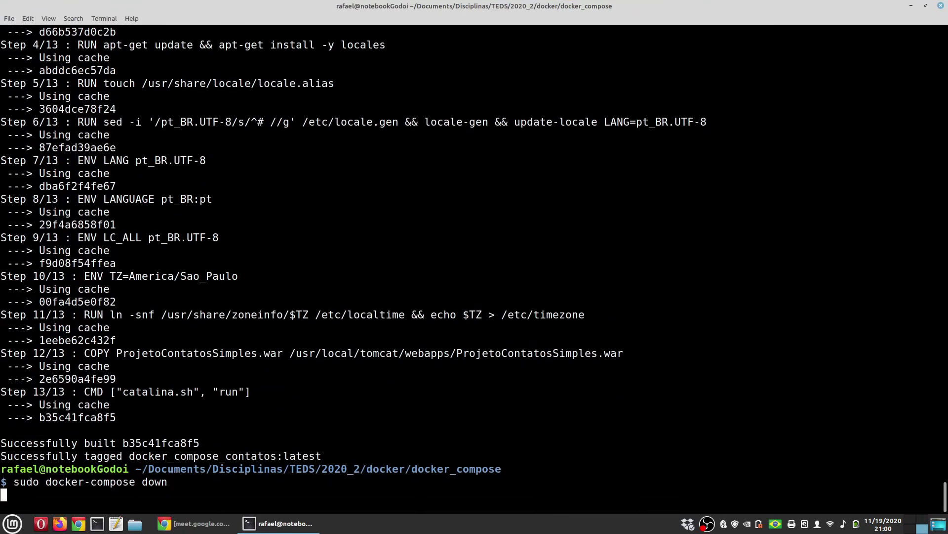
Step: Rebuild the mariadb and contatos images with sudo docker-compose build and check the output
key(Up)
key(BackSpace)
key(BackSpace)
key(BackSpace)
key(BackSpace)
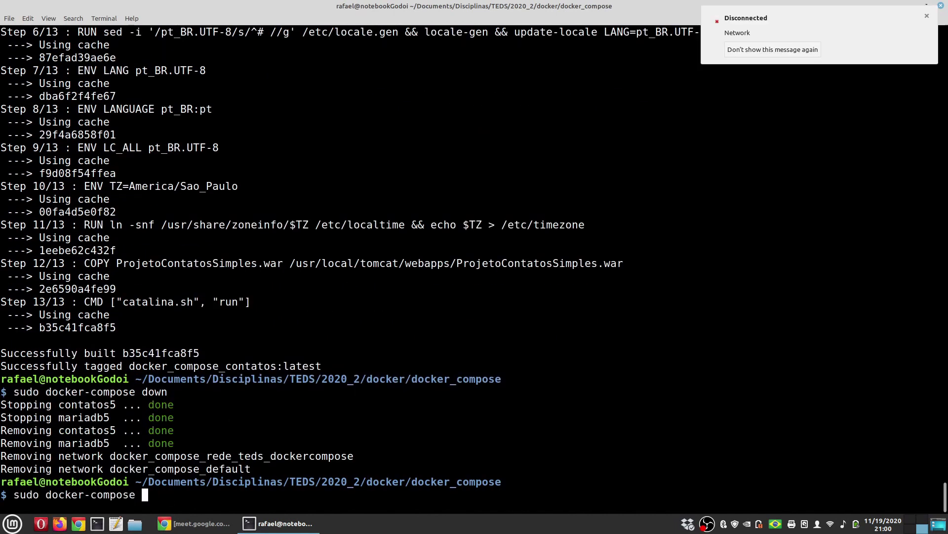
text(build)
key(Return)
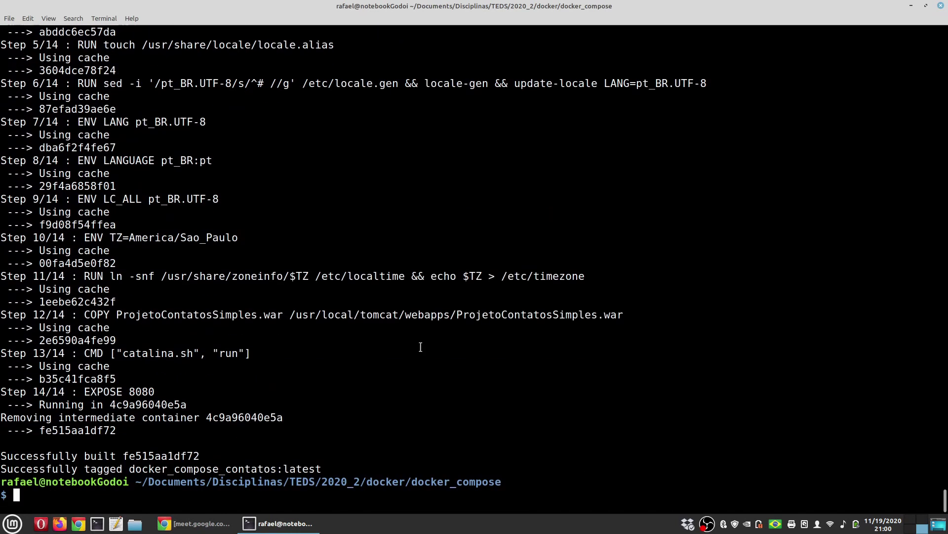
scroll(396, 351, up, 7)
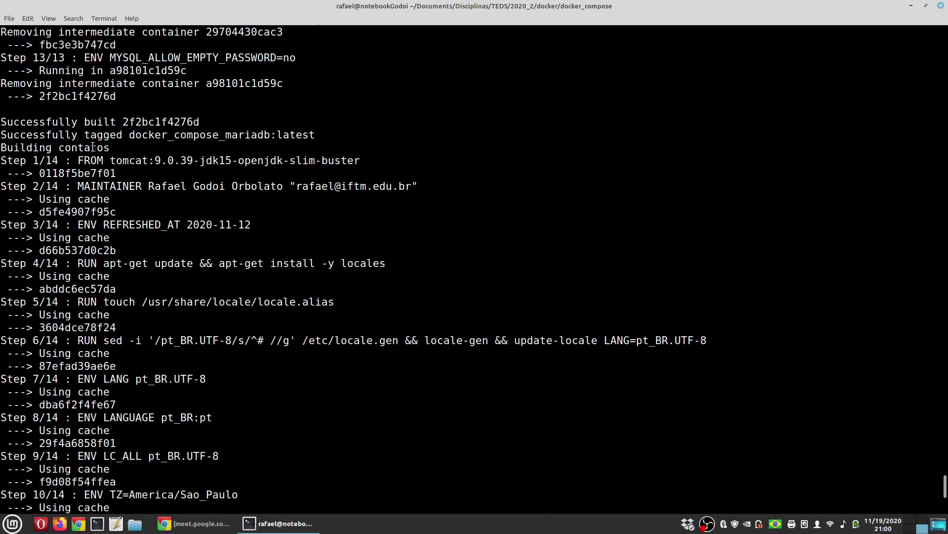
triple_click(113, 147)
click(119, 144)
scroll(189, 373, down, 7)
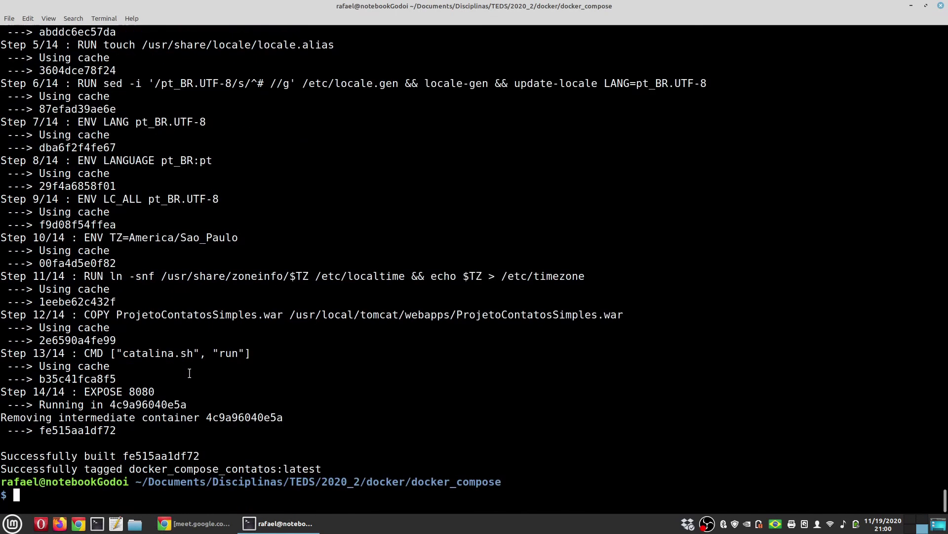
Step: Start the containers with sudo docker-compose up -d and refresh Portainer's container list
key(Up)
key(Up)
key(Up)
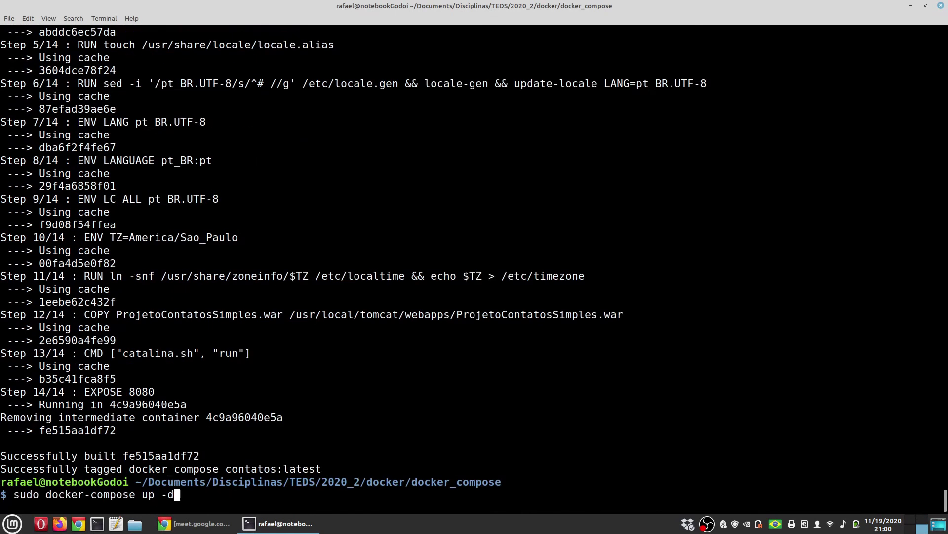
key(Return)
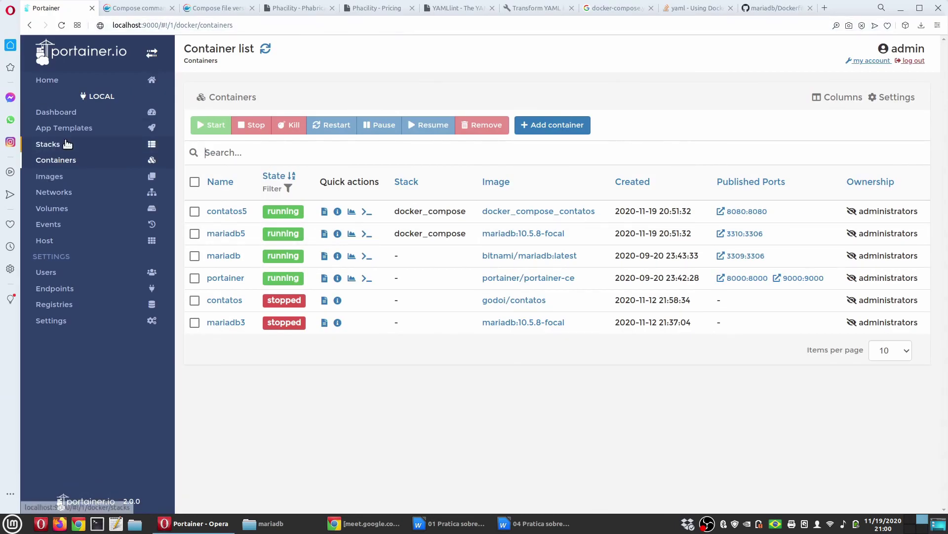
click(265, 48)
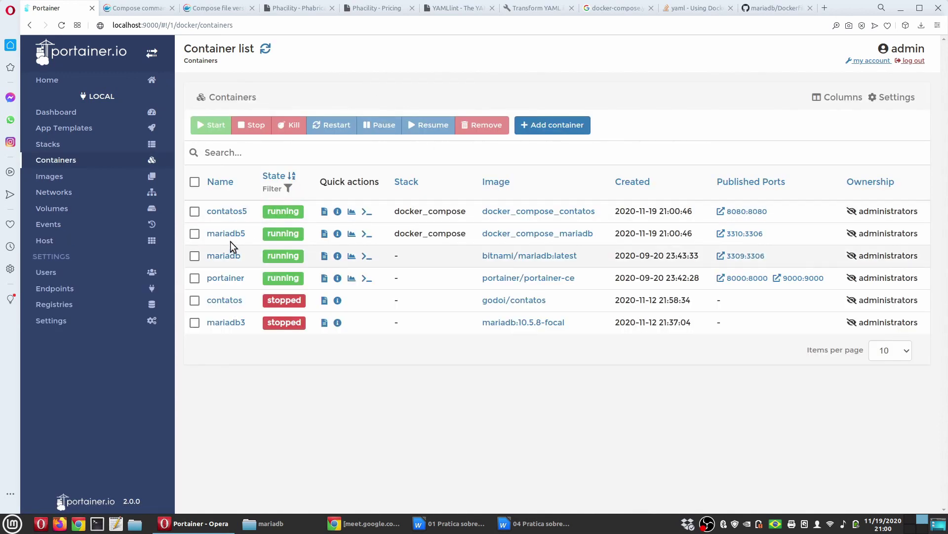
Step: In the contatos5 bash console, run locale and date to check pt_BR.UTF-8 and -03 time
click(238, 213)
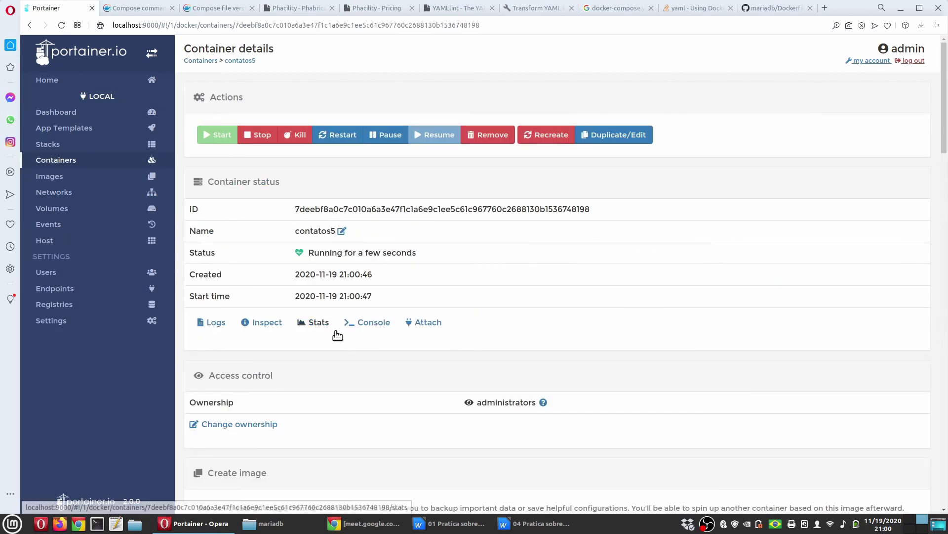
click(373, 322)
click(227, 225)
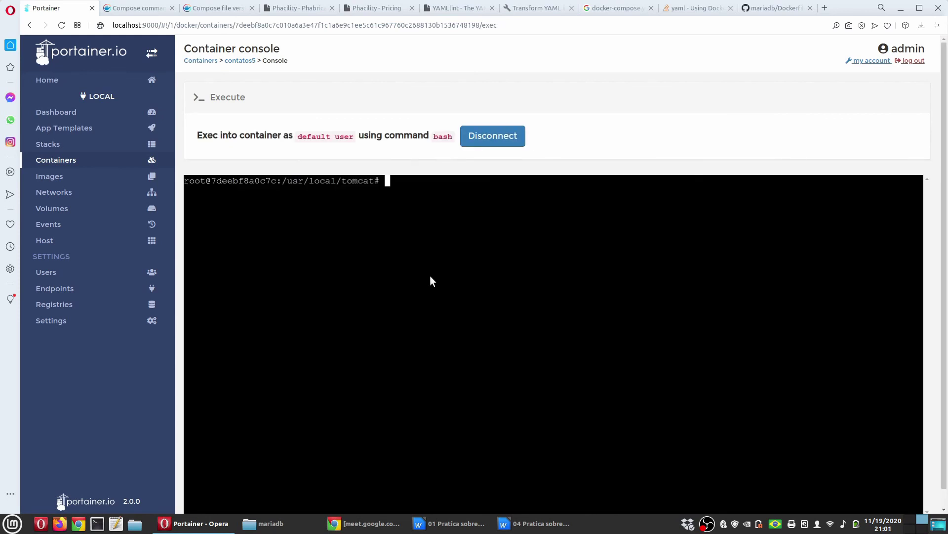
text(locale)
key(Return)
key(Up)
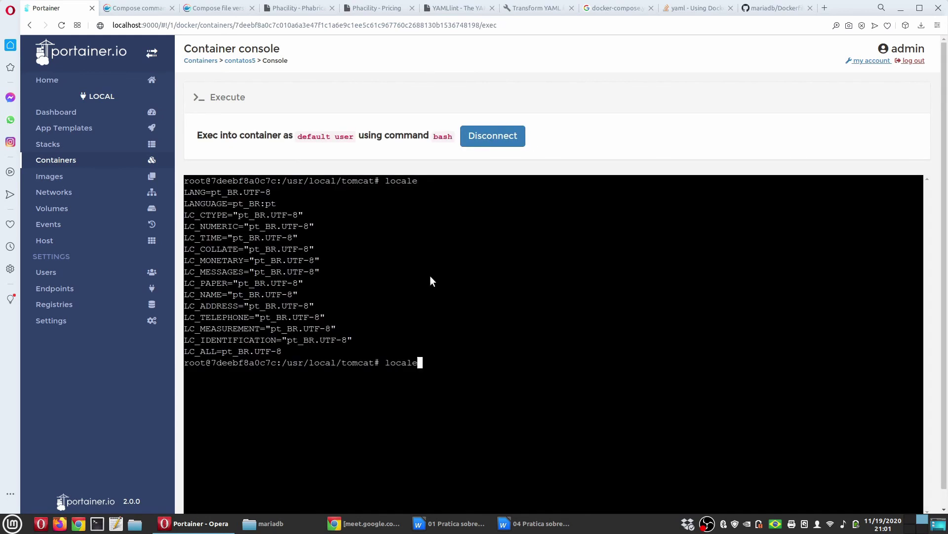
key(BackSpace)
key(BackSpace)
key(BackSpace)
key(BackSpace)
key(BackSpace)
key(BackSpace)
text(date)
key(Return)
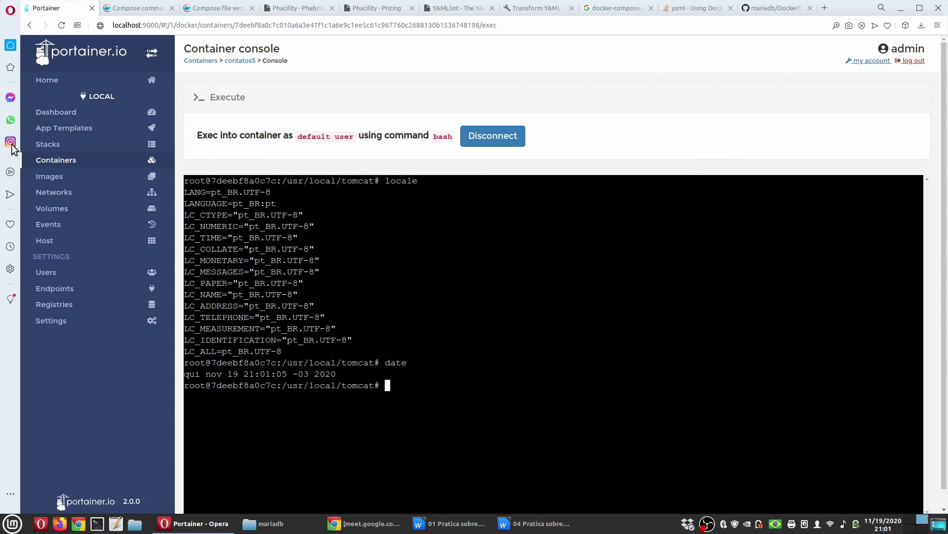
Step: In the mariadb5 bash console, run locale and date to confirm pt_BR.UTF-8 and -03 time
click(44, 164)
click(226, 233)
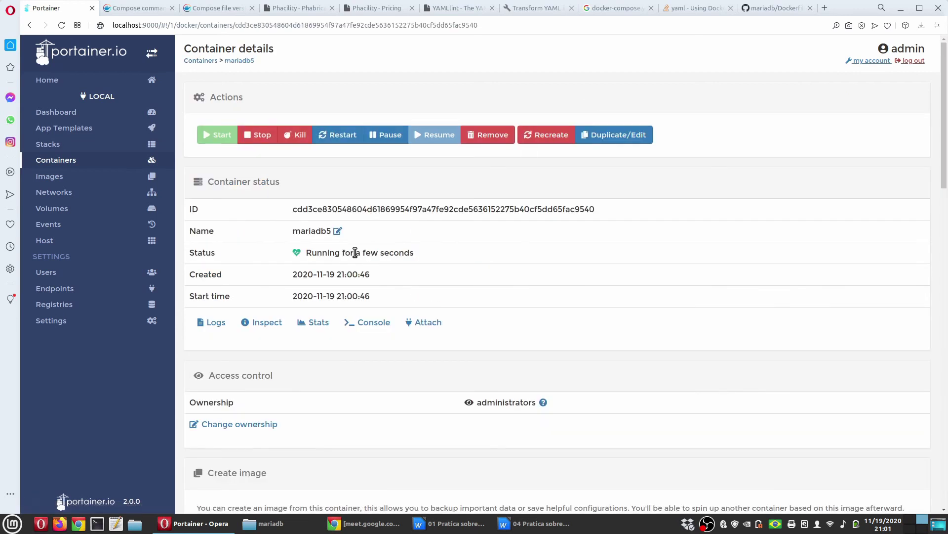
click(382, 328)
click(225, 226)
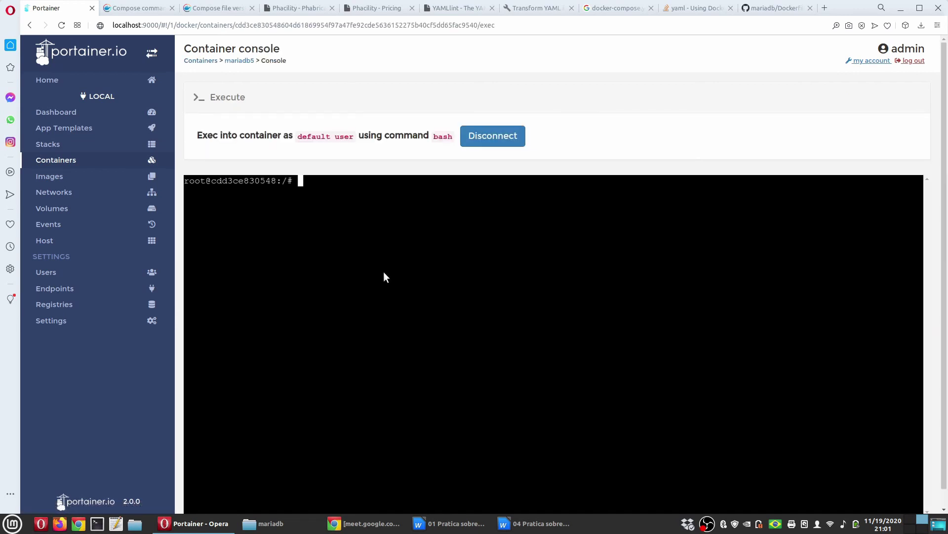
text(locale)
key(Return)
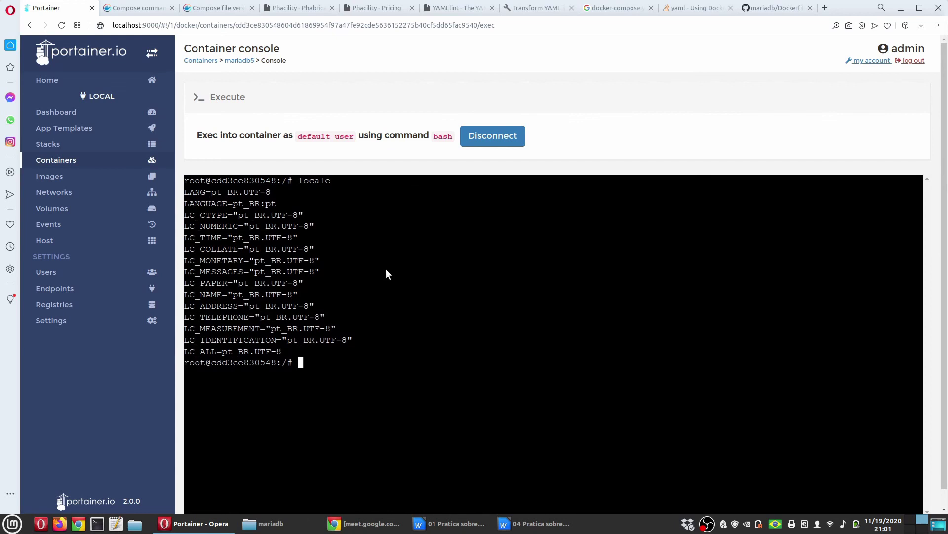
text(local)
key(BackSpace)
key(BackSpace)
key(BackSpace)
key(BackSpace)
key(BackSpace)
text(date)
key(Return)
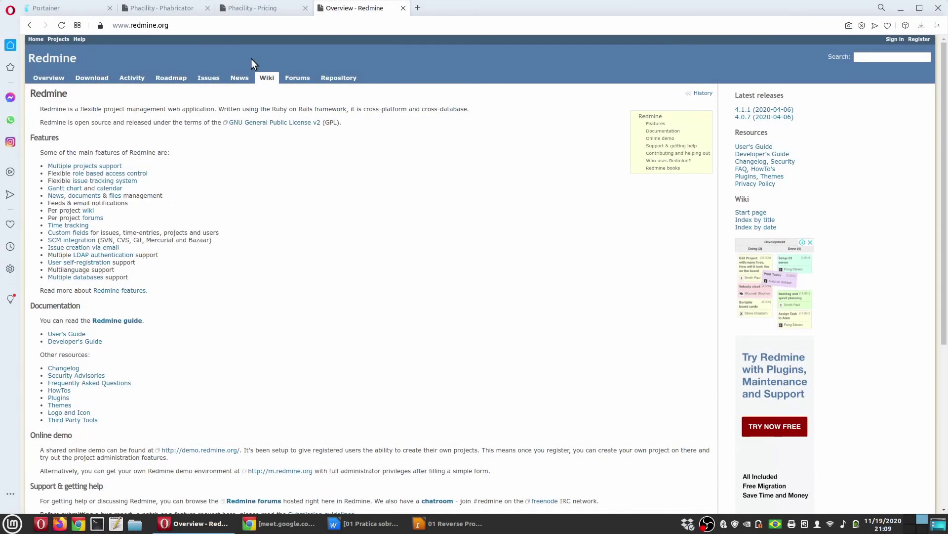
Step: Close the Redmine page, then scroll down through the Phacility Phabricator features and back up
click(403, 8)
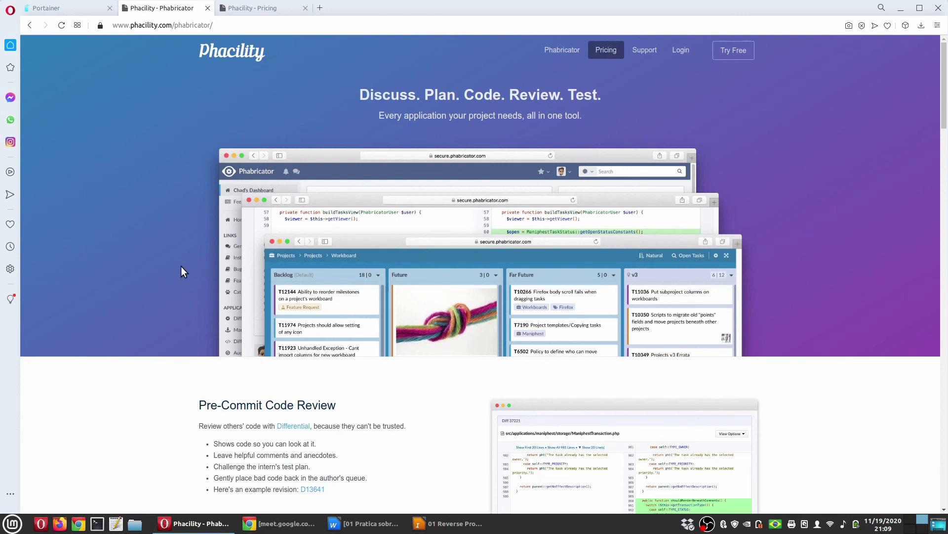
scroll(180, 265, down, 3)
scroll(178, 265, down, 1)
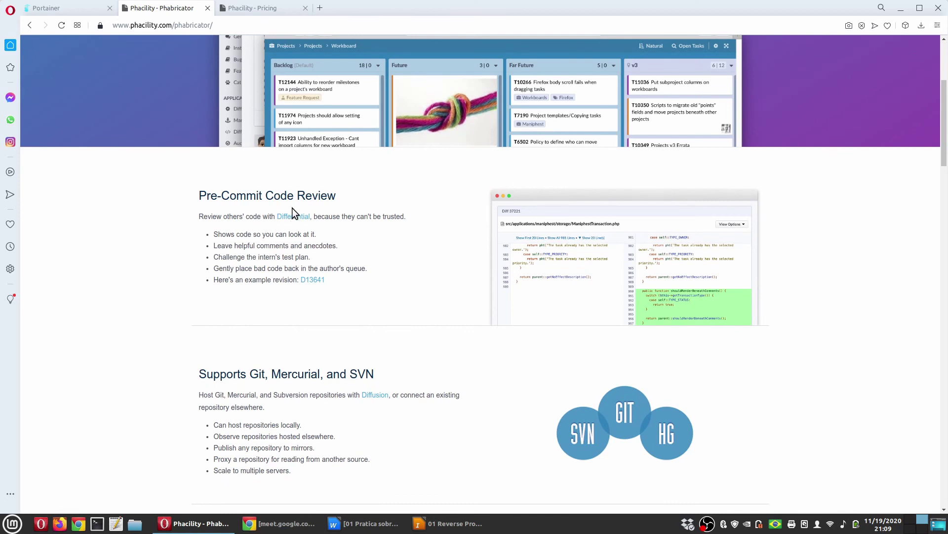
scroll(233, 243, down, 3)
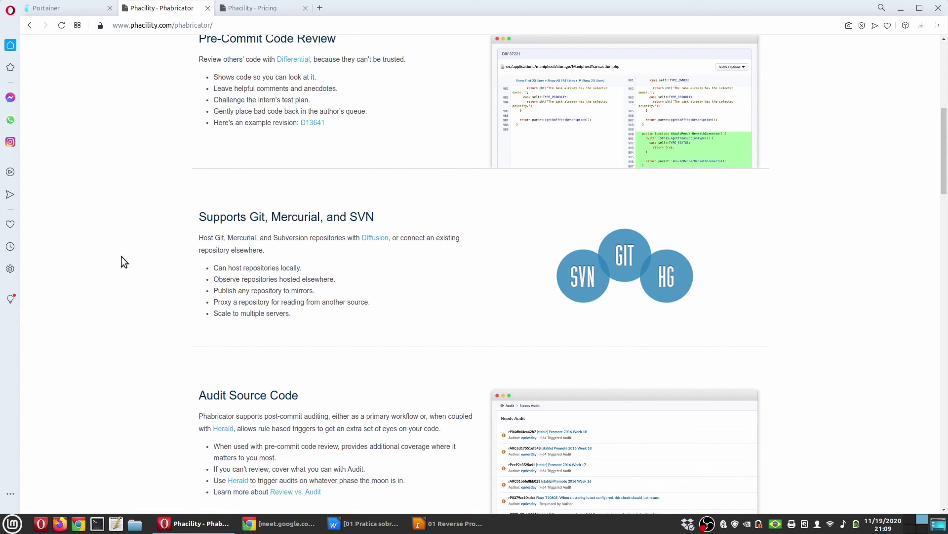
scroll(148, 257, down, 4)
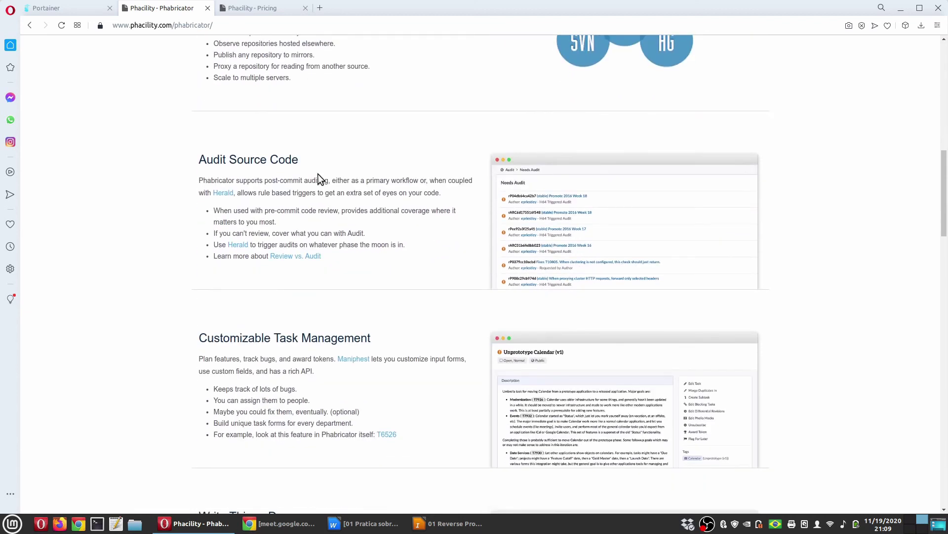
scroll(181, 308, down, 3)
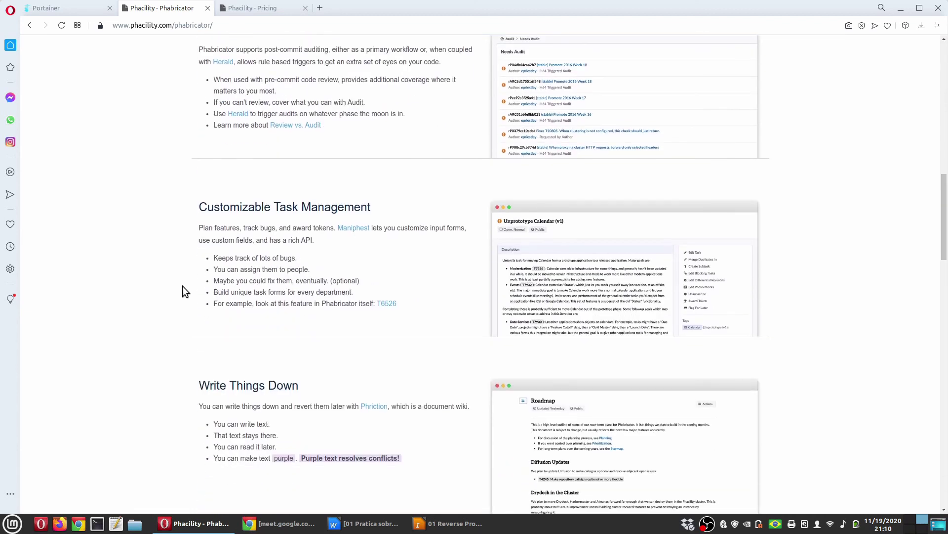
scroll(269, 257, down, 3)
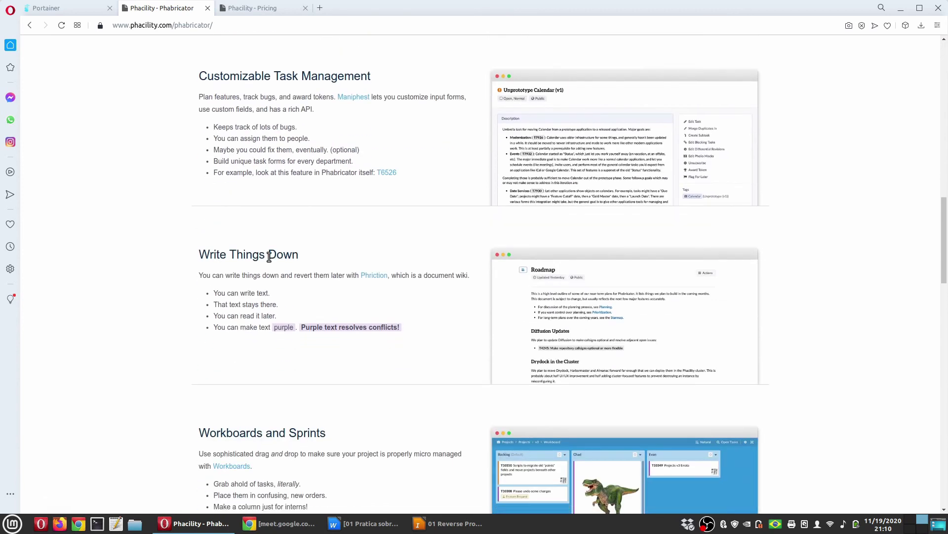
scroll(275, 261, down, 1)
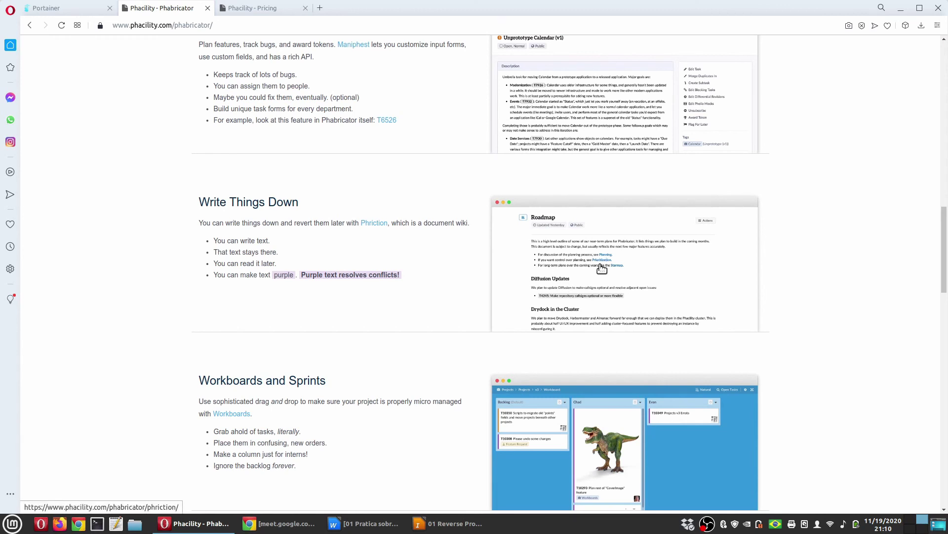
scroll(272, 189, down, 3)
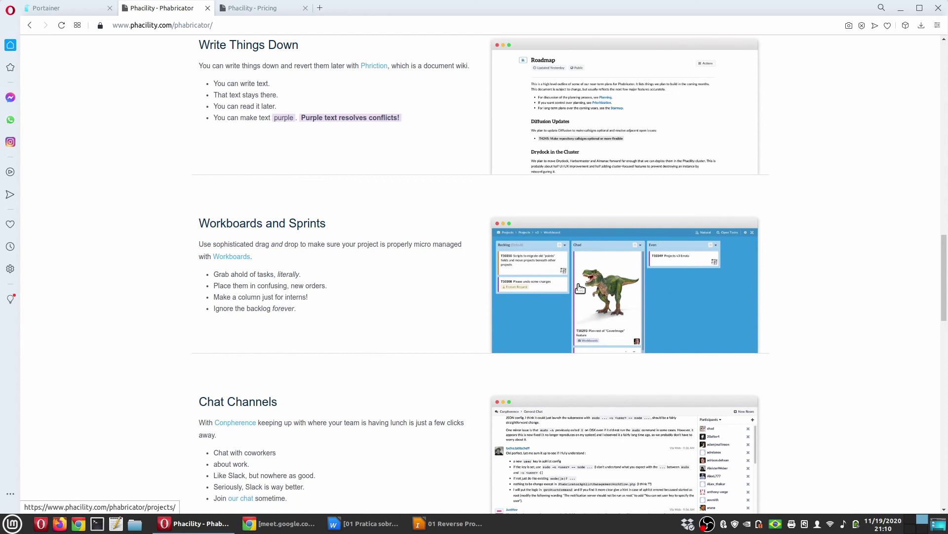
scroll(383, 297, down, 3)
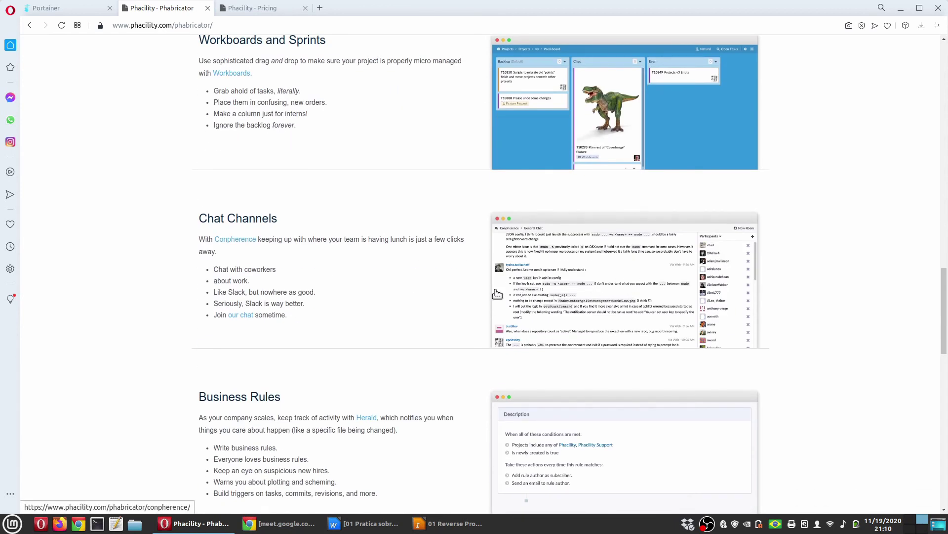
scroll(417, 288, down, 2)
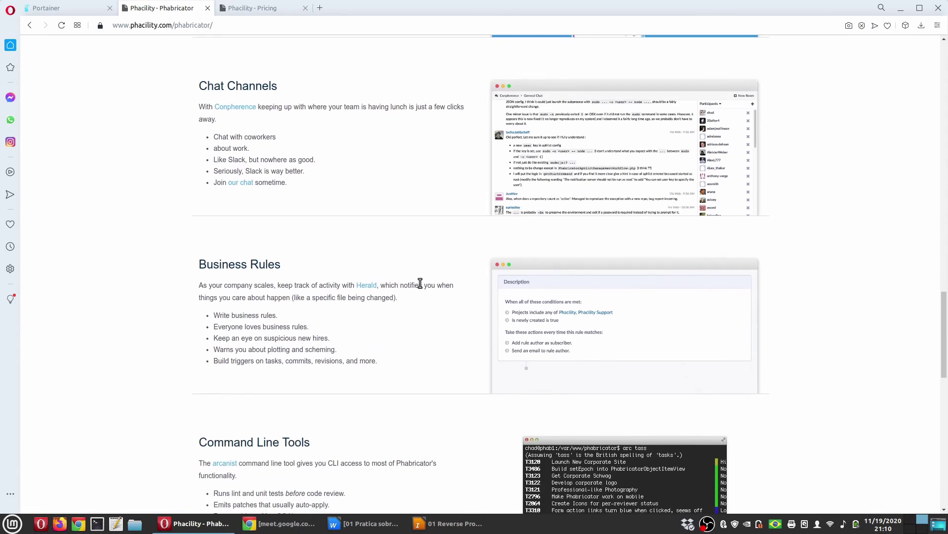
scroll(419, 282, down, 3)
scroll(419, 282, down, 7)
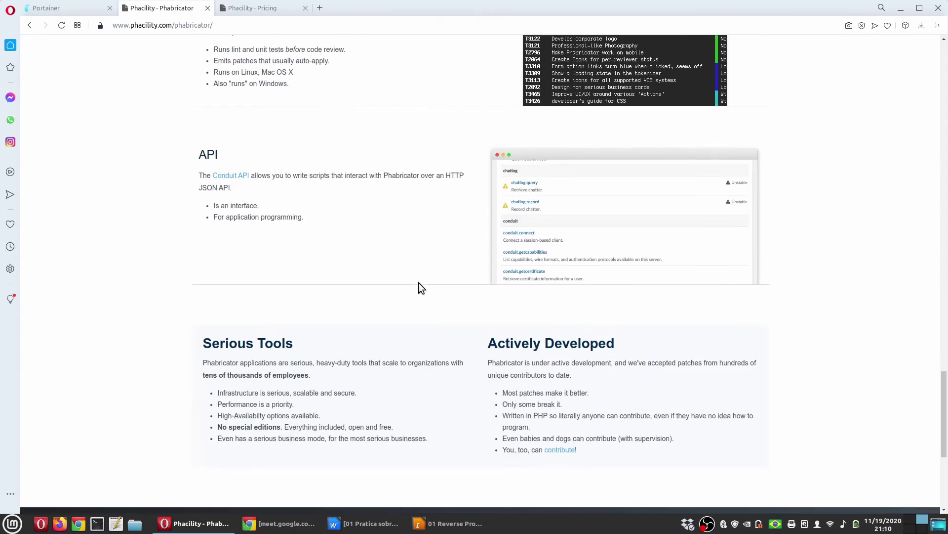
scroll(419, 283, up, 6)
scroll(416, 289, up, 20)
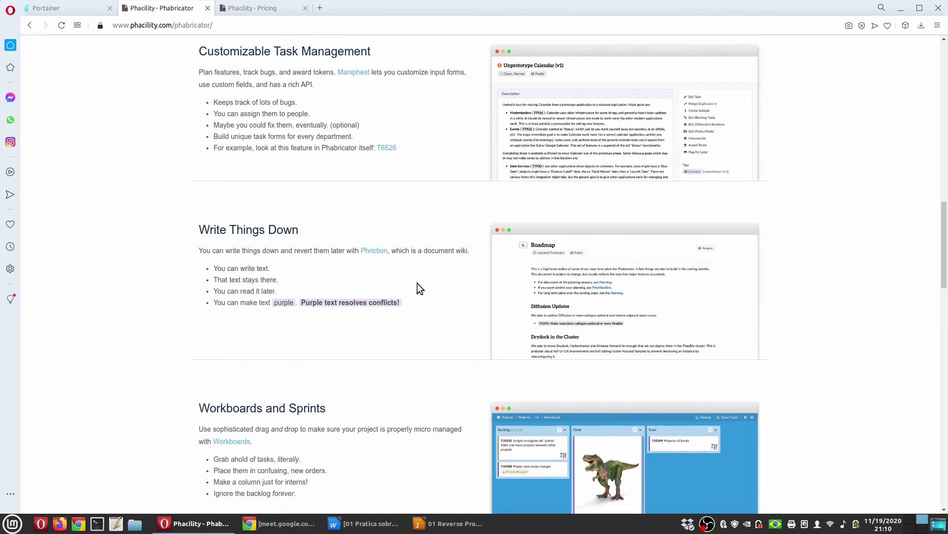
scroll(418, 287, up, 5)
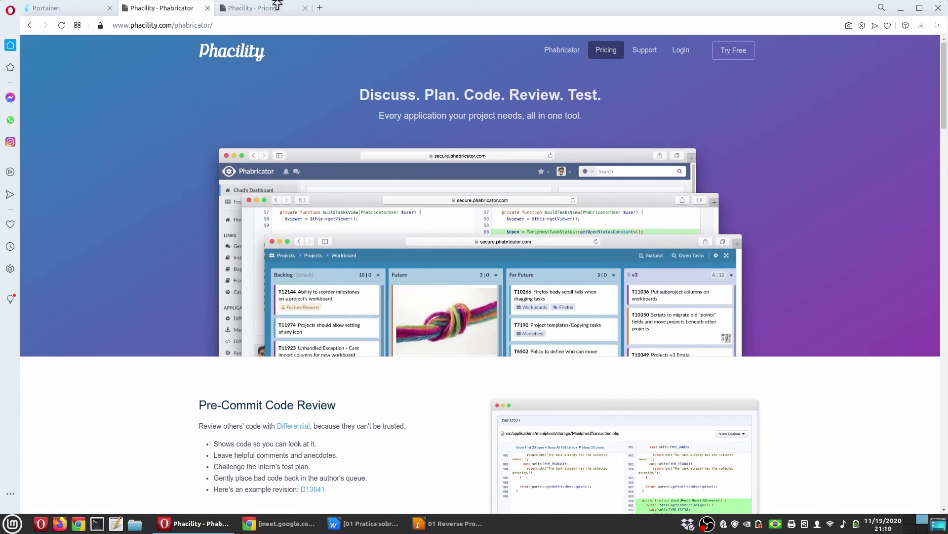
click(274, 8)
drag(399, 255, 239, 205)
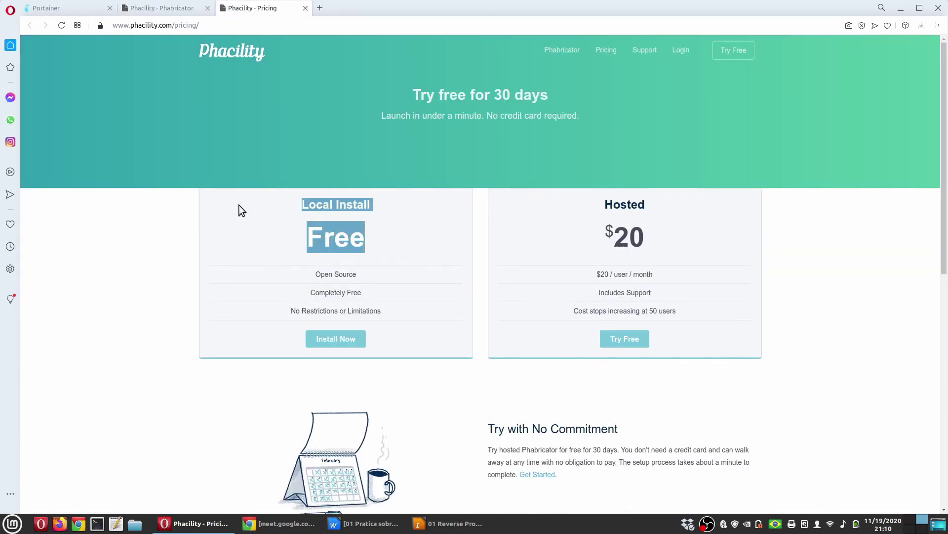
click(419, 292)
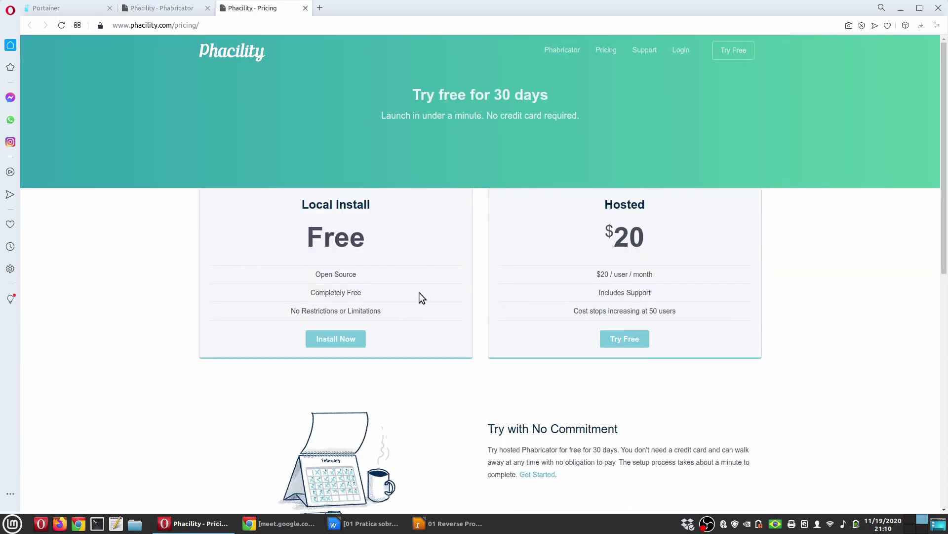
drag(344, 204, 245, 208)
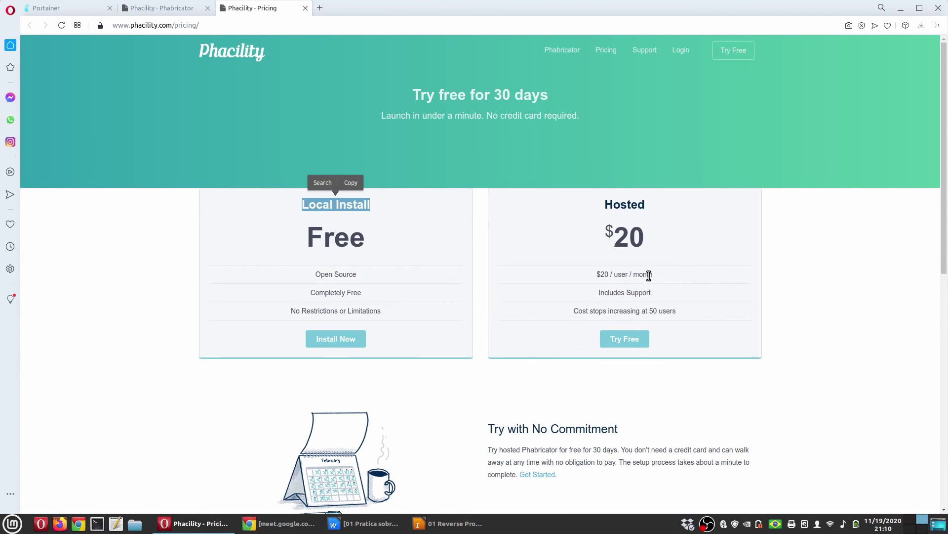
drag(676, 310, 563, 314)
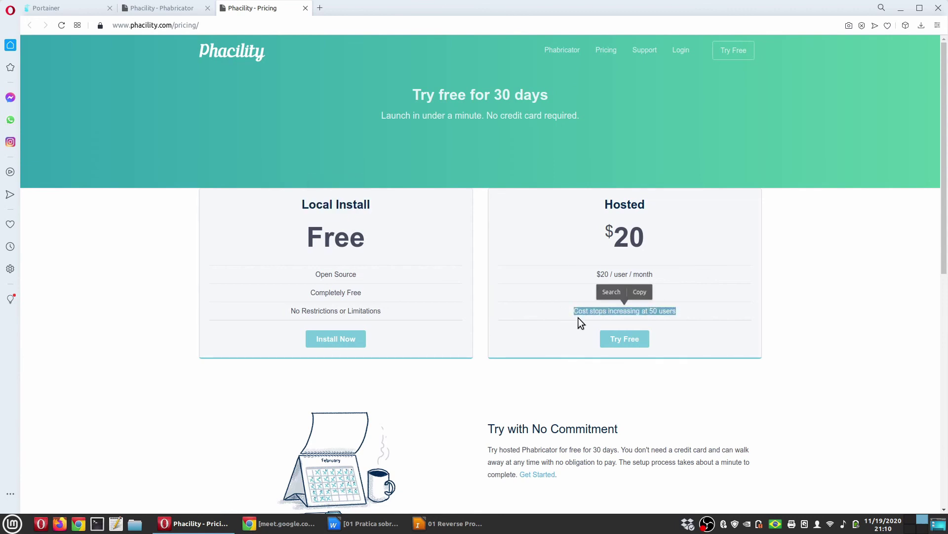
click(570, 321)
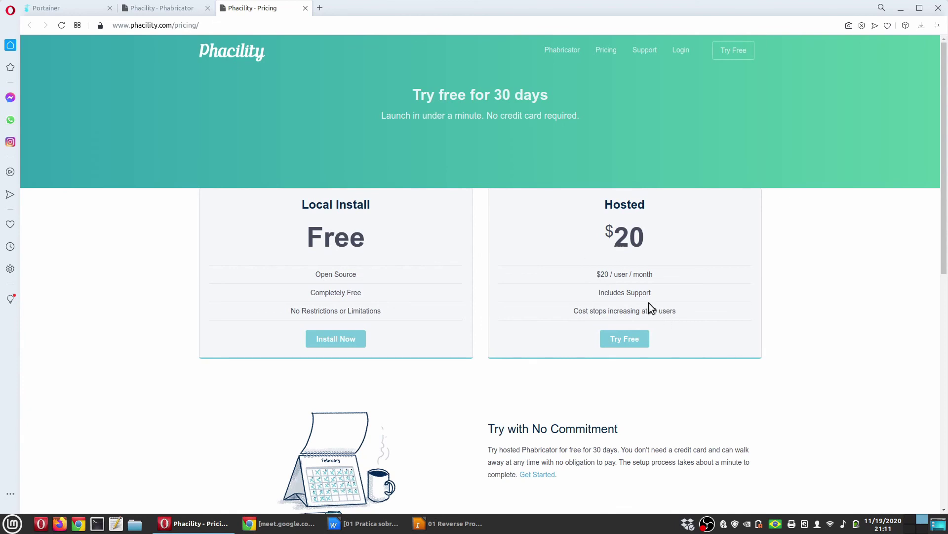
drag(677, 310, 579, 311)
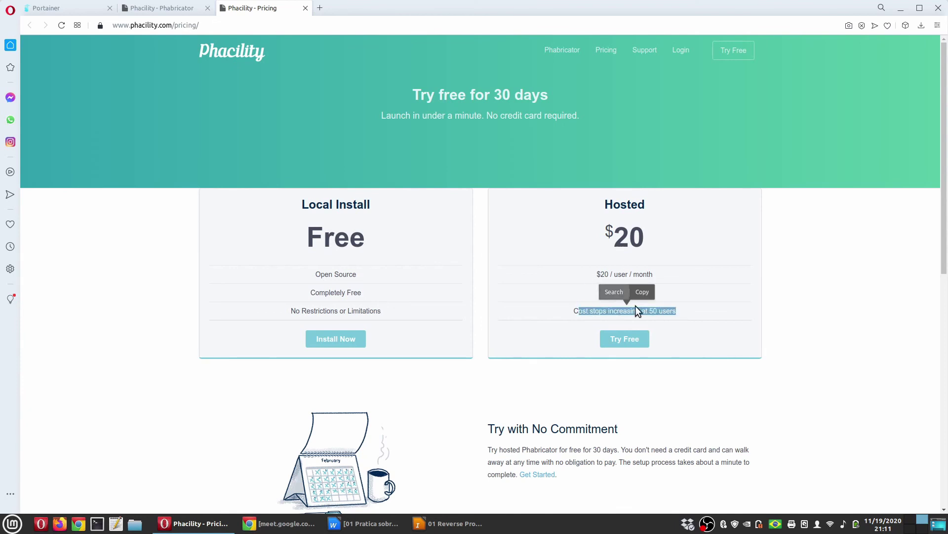
click(565, 304)
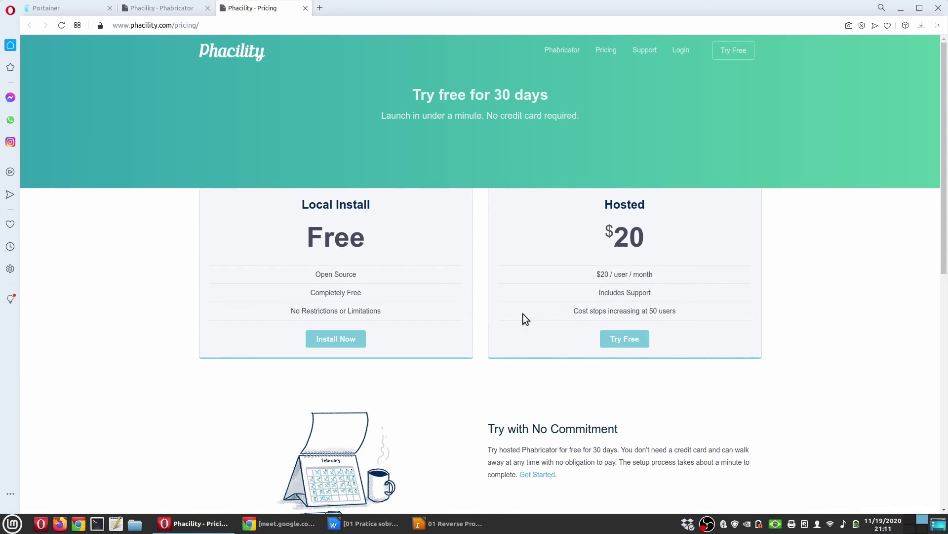
key(ctrl+shift+Tab)
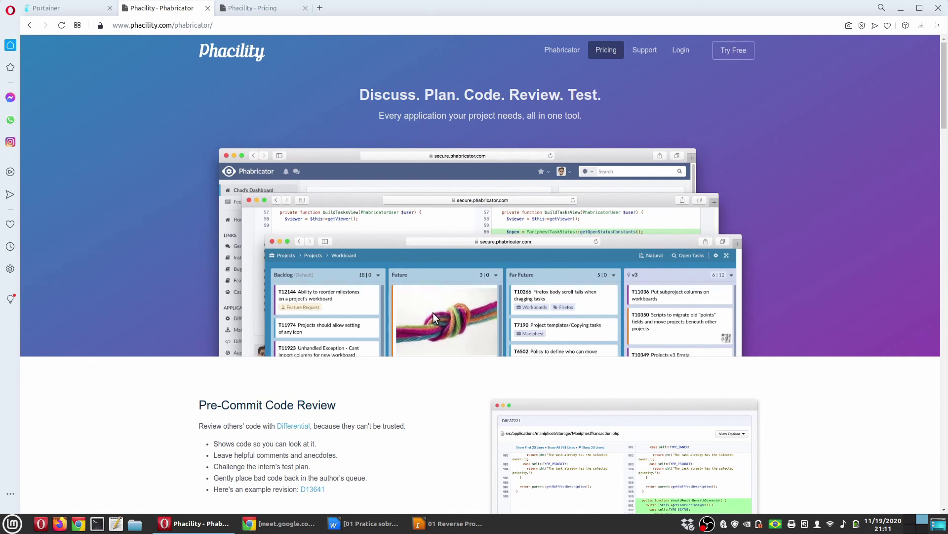
Step: Scroll through Phabricator's code review and repository sections, then open the Mint application launcher
scroll(433, 312, down, 1)
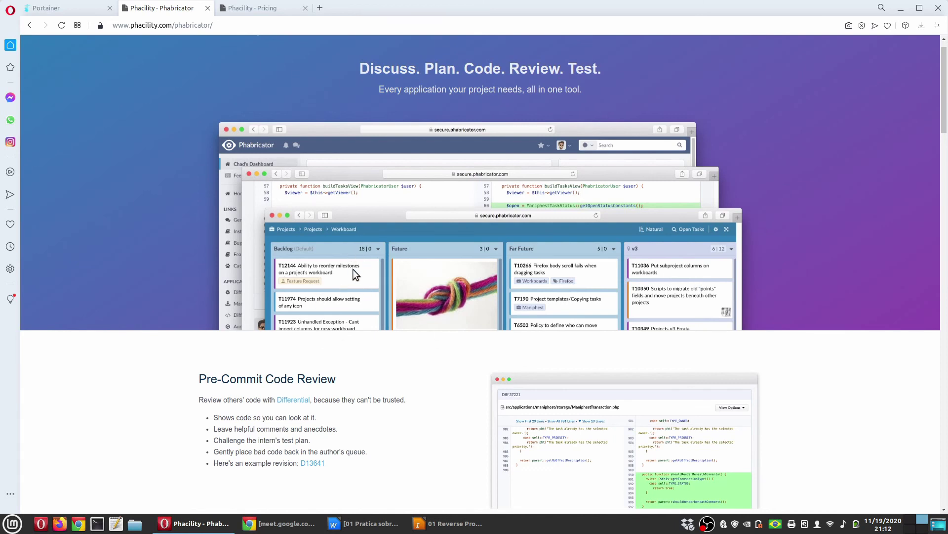
scroll(356, 277, down, 2)
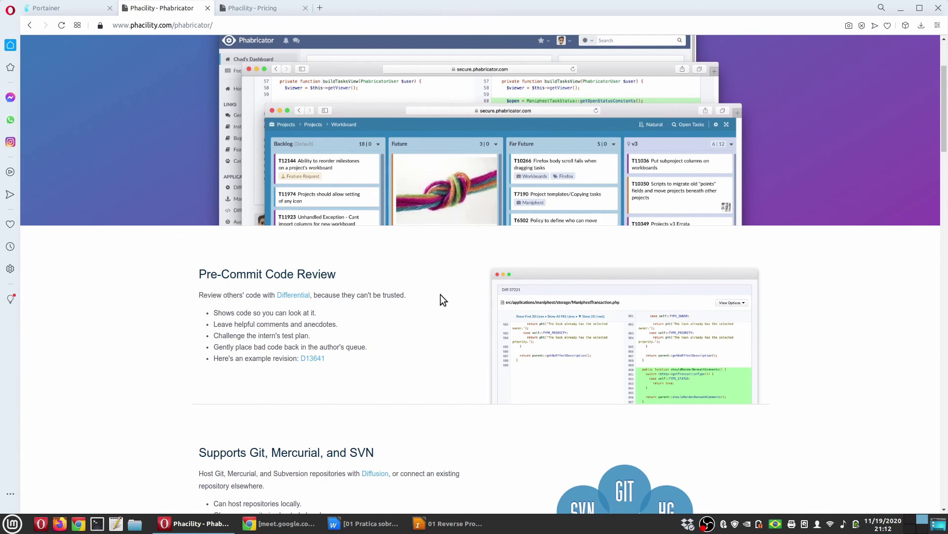
scroll(390, 390, down, 4)
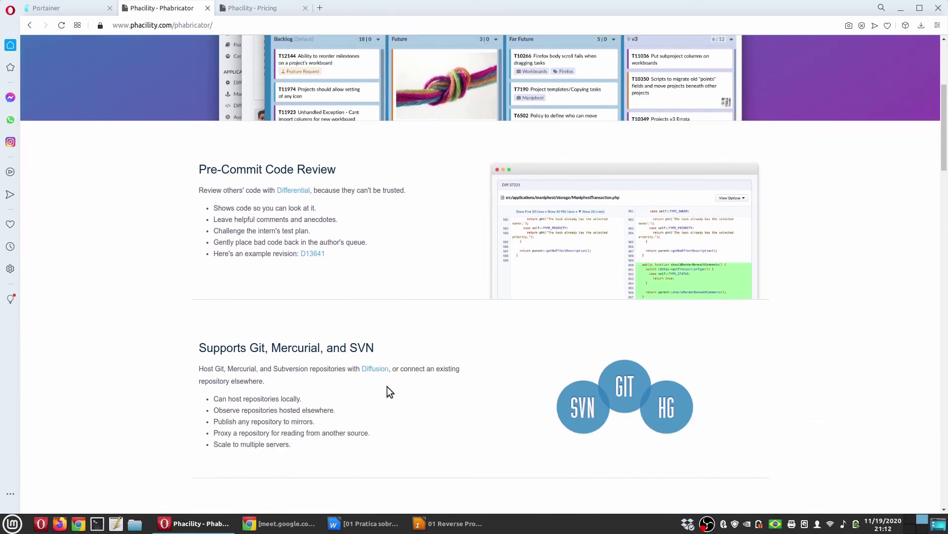
scroll(384, 396, down, 8)
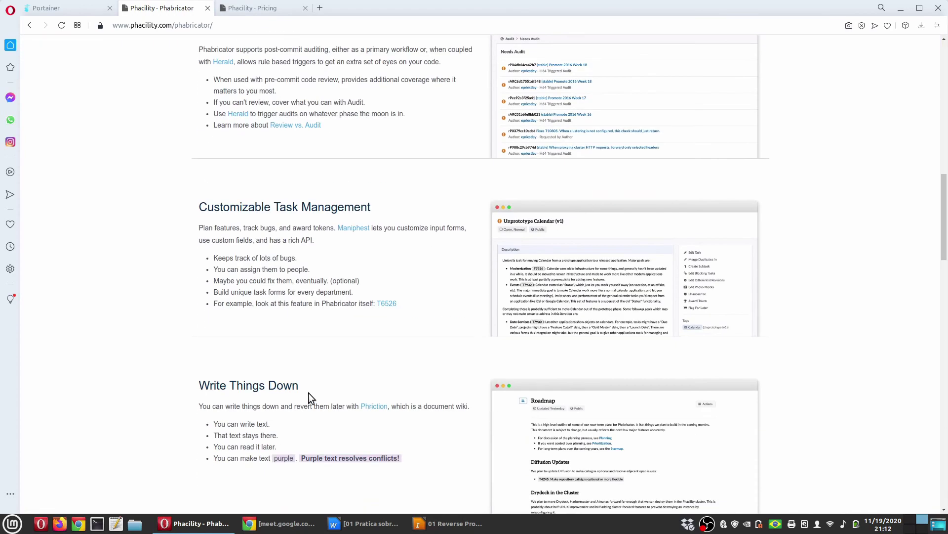
scroll(307, 398, up, 4)
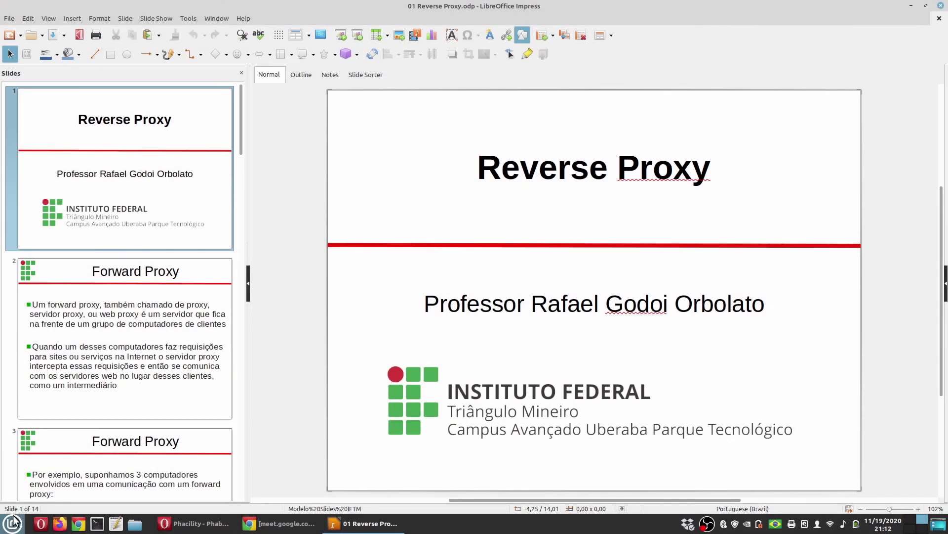
click(12, 523)
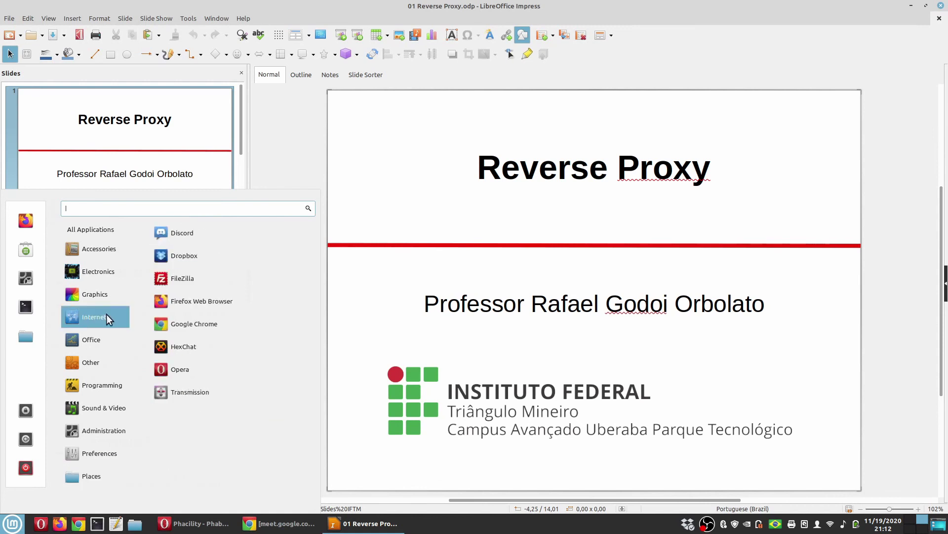
Step: Launch Krita and freehand-draw a host box, c1 labelled CONTATOS 8080, a down arrow, and a second box
mouse_move(103, 271)
mouse_move(97, 293)
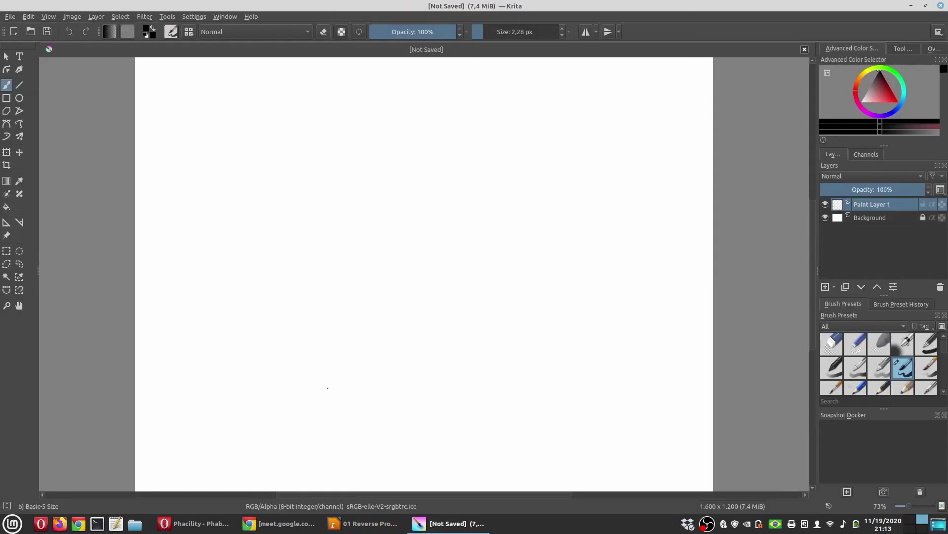
mouse_move(283, 271)
mouse_down()
mouse_move(289, 424)
mouse_move(609, 451)
mouse_move(634, 295)
mouse_move(499, 249)
mouse_move(296, 243)
mouse_move(282, 270)
mouse_move(310, 368)
mouse_move(338, 386)
mouse_move(406, 390)
mouse_move(423, 307)
mouse_move(315, 291)
mouse_move(330, 280)
mouse_up()
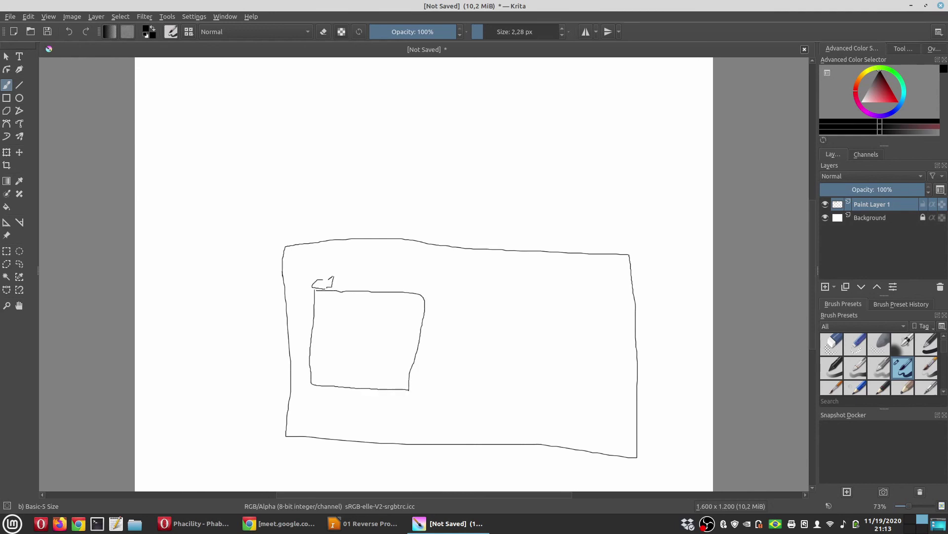
mouse_move(322, 330)
mouse_down()
mouse_move(329, 340)
mouse_move(390, 346)
mouse_up()
drag(337, 368, 349, 383)
drag(362, 370, 366, 384)
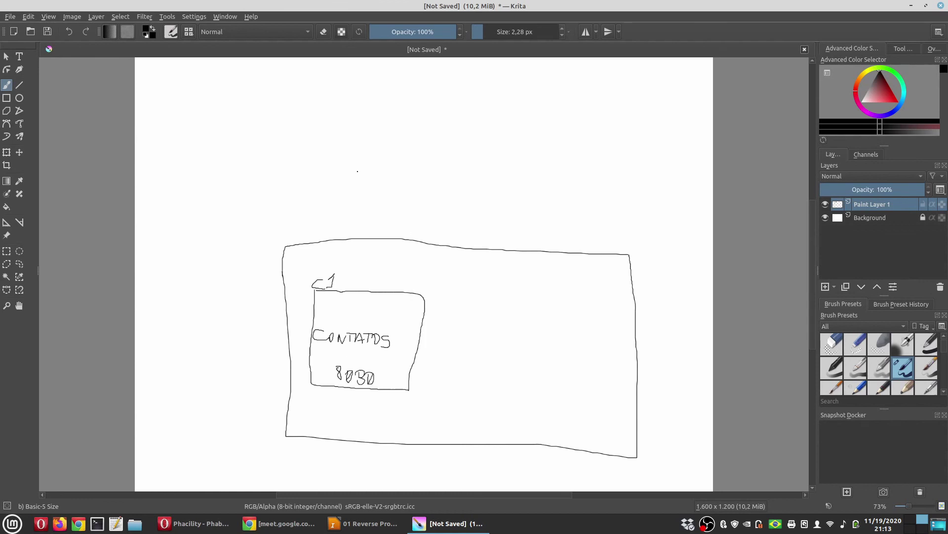
drag(364, 114, 373, 230)
mouse_move(467, 299)
mouse_down()
mouse_move(461, 378)
mouse_move(480, 391)
mouse_move(535, 396)
mouse_move(503, 303)
mouse_move(471, 297)
mouse_up()
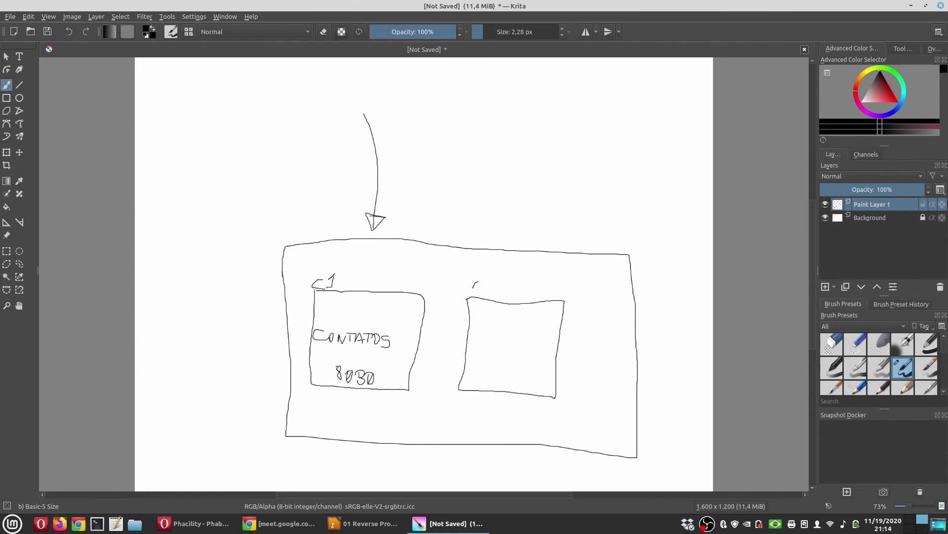
Step: Write C2, APPX and 8080 in the right box and branch the main arrow toward c1 and C2
drag(485, 283, 492, 291)
mouse_move(481, 340)
mouse_down()
mouse_move(487, 326)
mouse_move(492, 335)
mouse_up()
mouse_move(495, 339)
mouse_down()
mouse_move(502, 327)
mouse_move(496, 335)
mouse_move(521, 341)
mouse_move(513, 341)
mouse_up()
click(504, 331)
click(504, 336)
mouse_move(496, 383)
mouse_down()
mouse_move(494, 375)
mouse_move(517, 374)
mouse_up()
drag(524, 378, 524, 378)
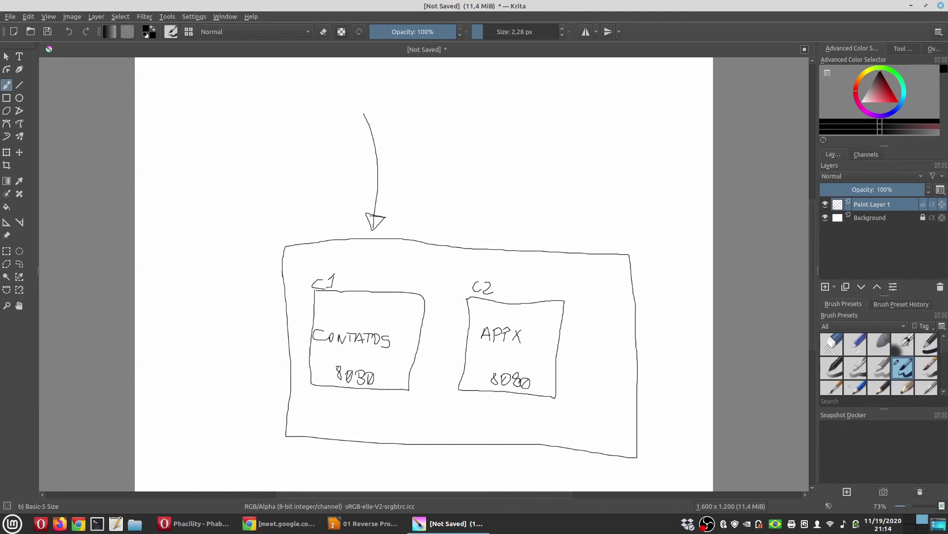
mouse_move(374, 247)
mouse_down()
mouse_move(357, 280)
mouse_move(424, 277)
mouse_move(454, 295)
mouse_up()
Step: Start the 01 Reverse Proxy slideshow full screen and advance to the Forward Proxy slide
click(363, 524)
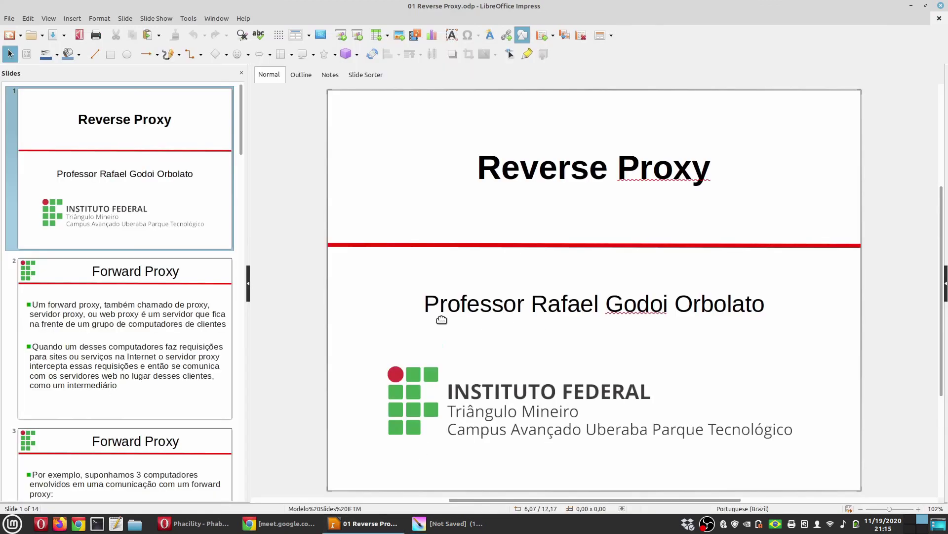
key(F5)
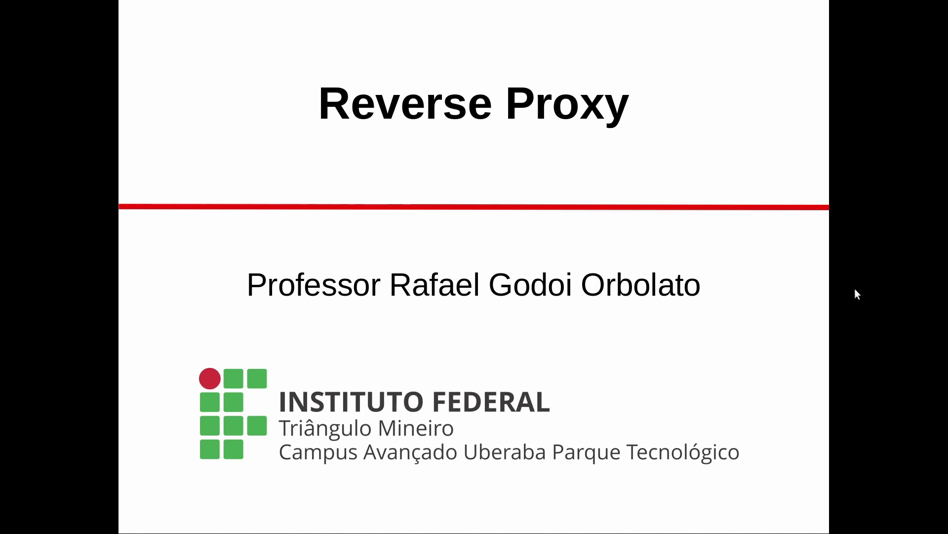
key(Right)
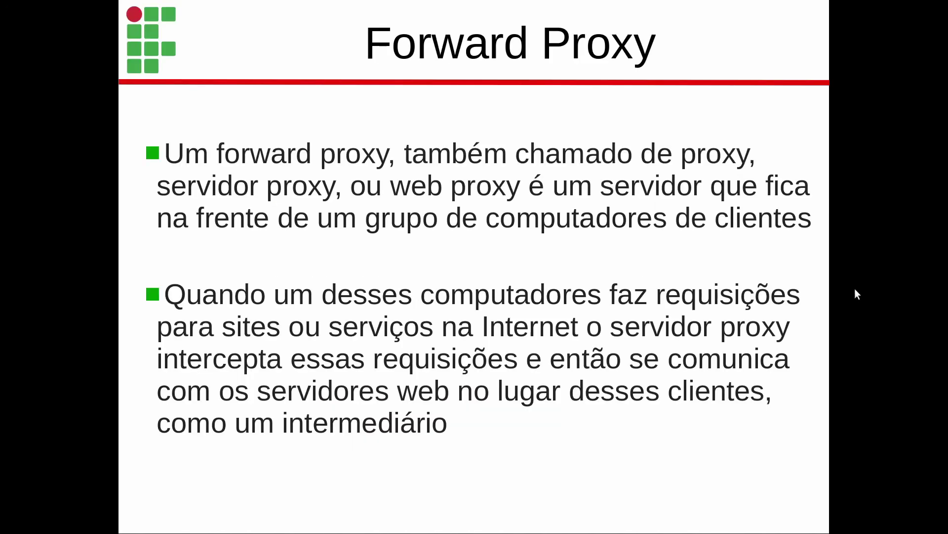
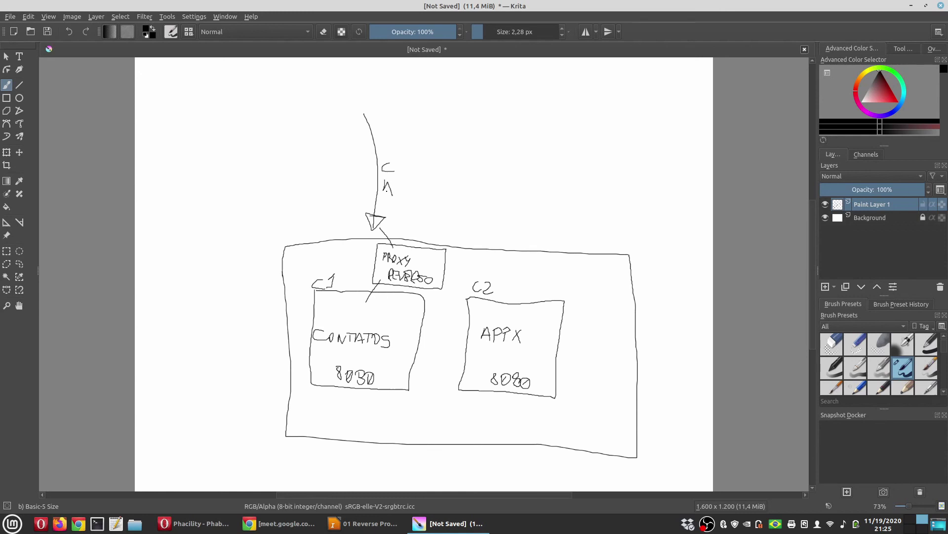
Step: Draw a line from the PROXY REVERSO box to container C2, then bring up the Phacility page in Opera
drag(437, 273, 481, 310)
key(alt+Tab)
click(213, 528)
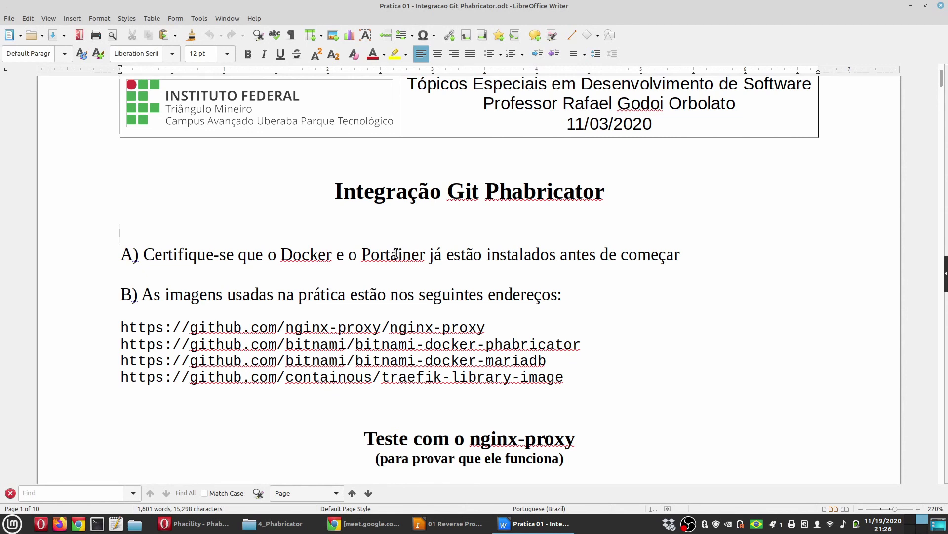
Step: Highlight nginx-proxy, bitnami-docker-phabricator, bitnami-docker-mariadb and traefik-library-image in the image address list
scroll(269, 310, down, 2)
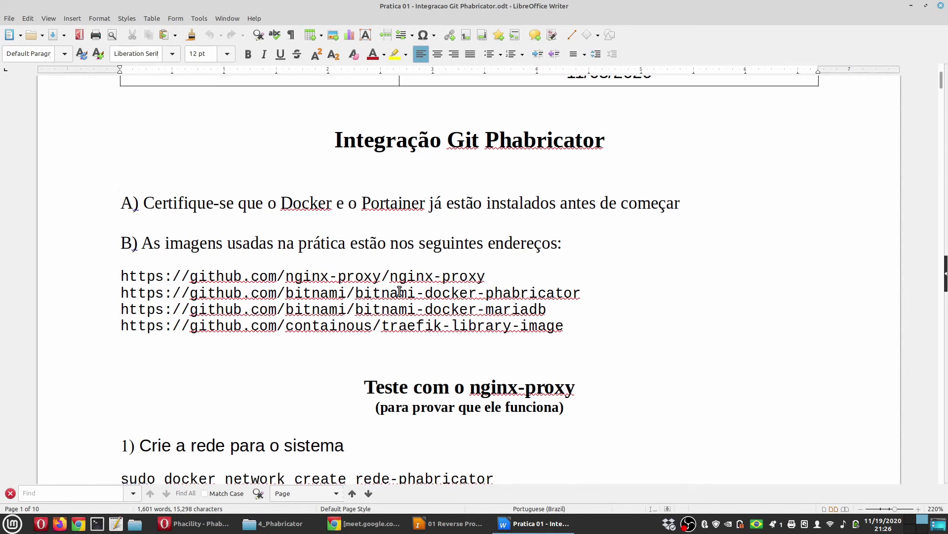
drag(379, 277, 286, 277)
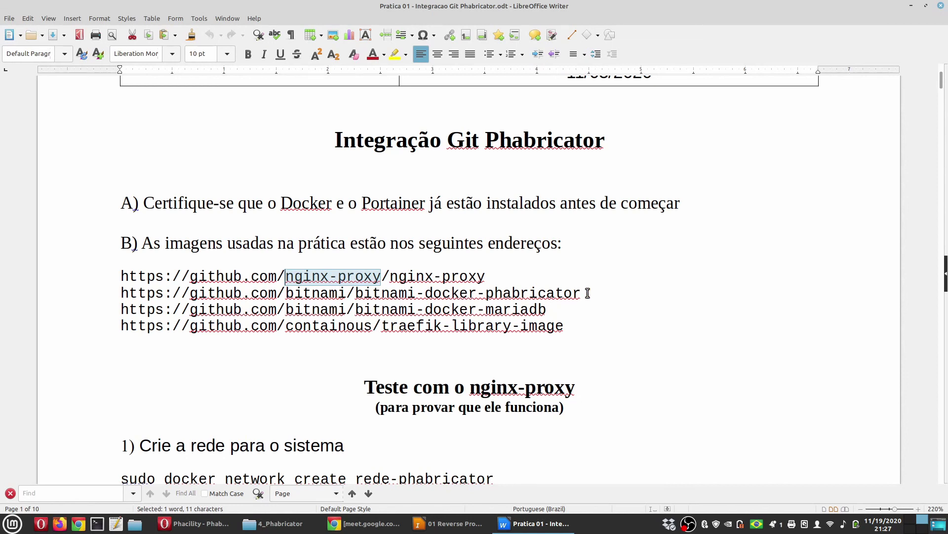
drag(583, 292, 353, 291)
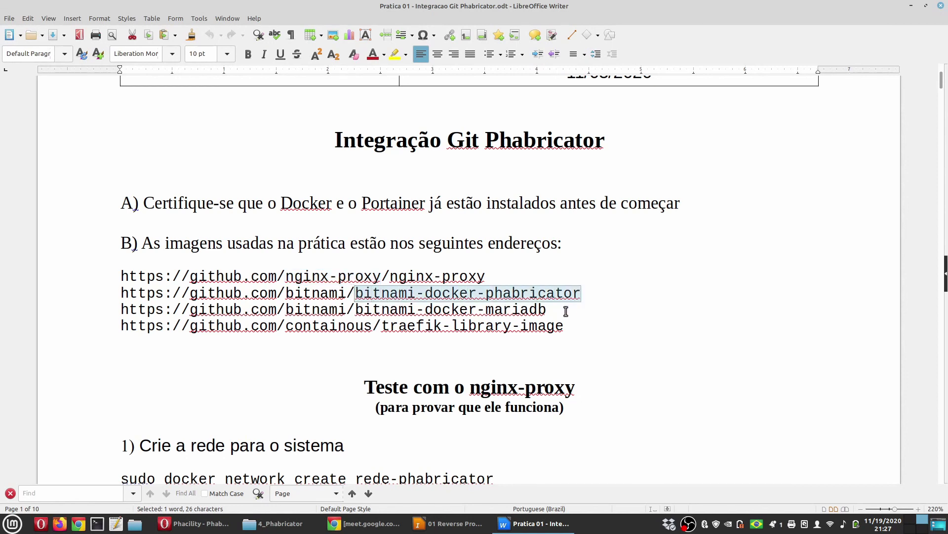
drag(563, 310, 355, 309)
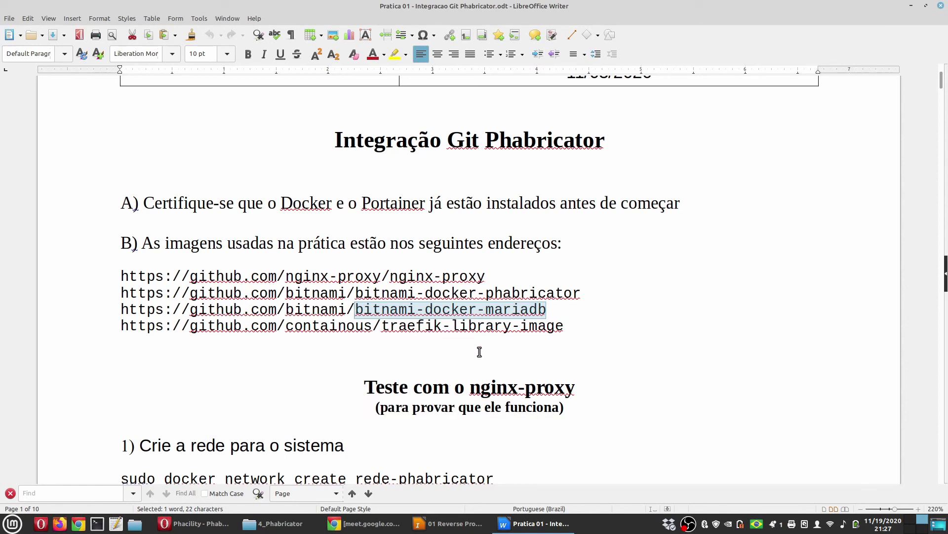
drag(566, 325, 382, 326)
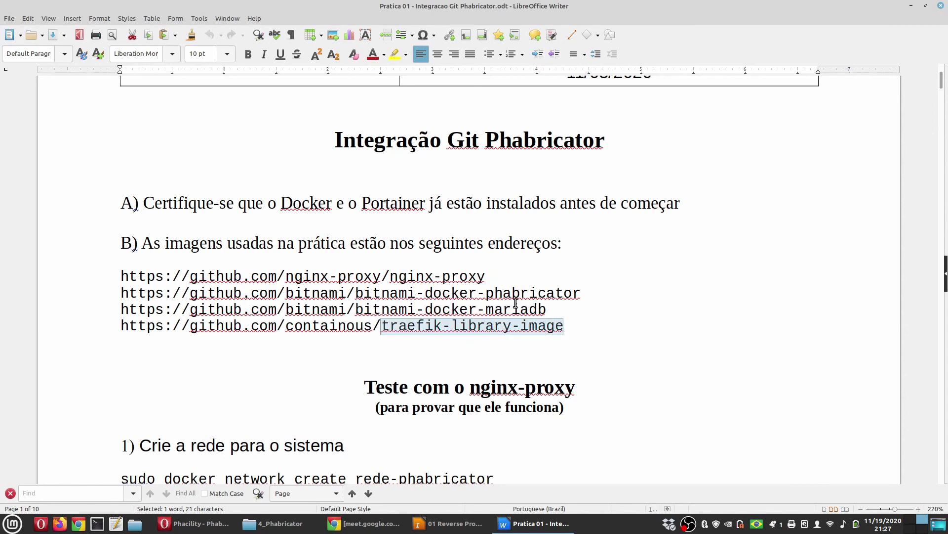
double_click(442, 277)
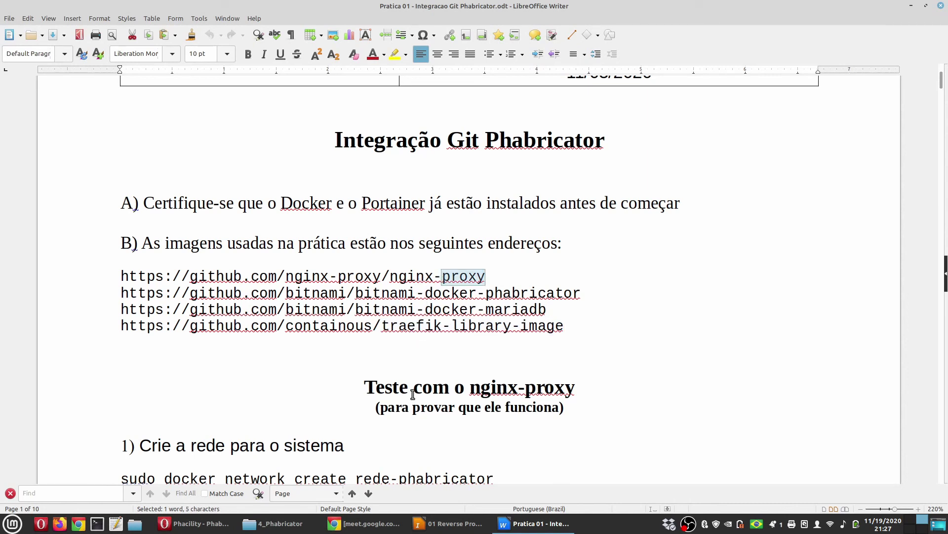
Step: Scroll to the 'Teste com o nginx-proxy' section and mark its heading and subtitle
scroll(415, 393, down, 3)
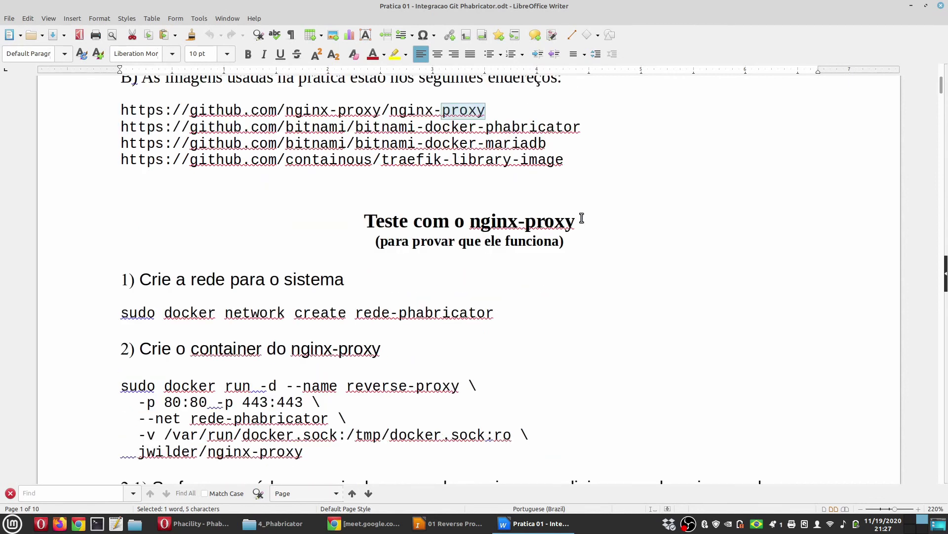
drag(577, 219, 469, 222)
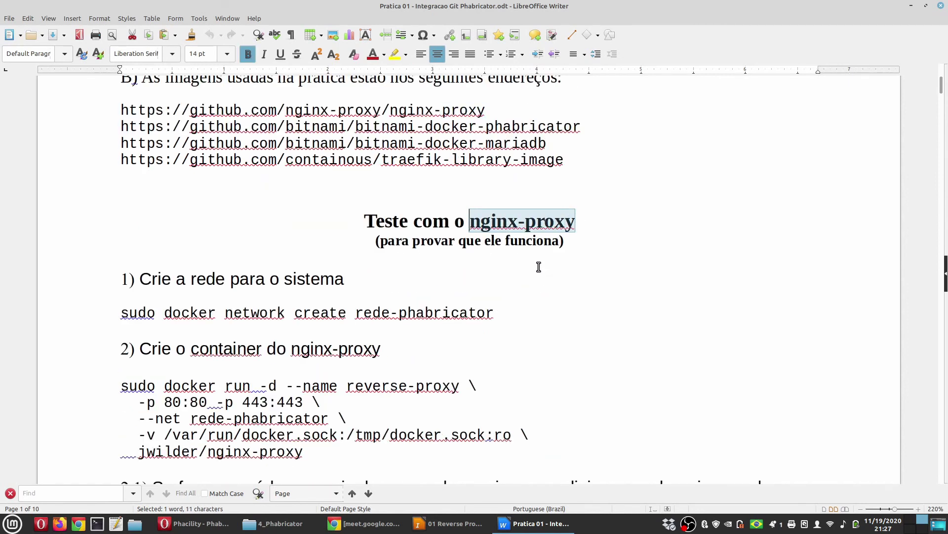
click(472, 257)
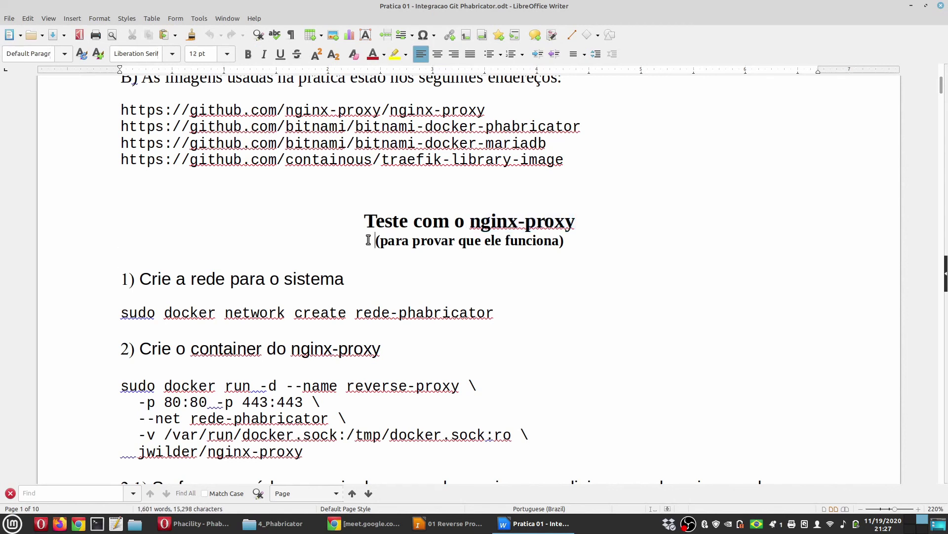
drag(370, 240, 568, 243)
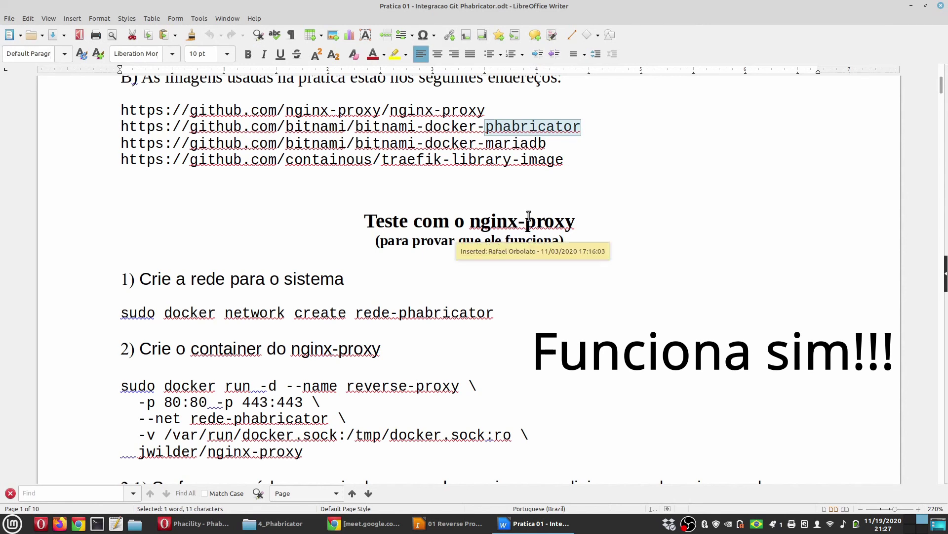
scroll(504, 255, down, 2)
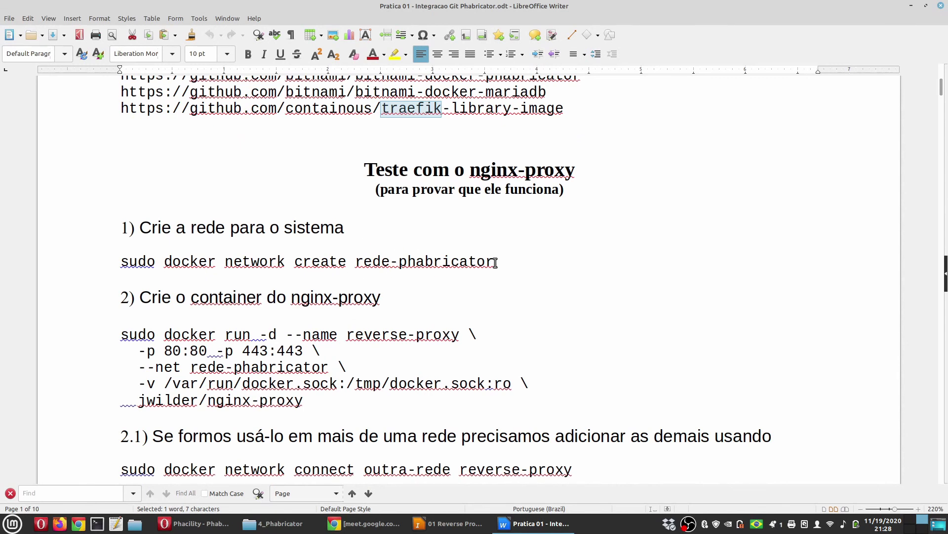
Step: Create the rede-phabricator network with sudo docker network create, entering the sudo password
key(ctrl+alt+Right)
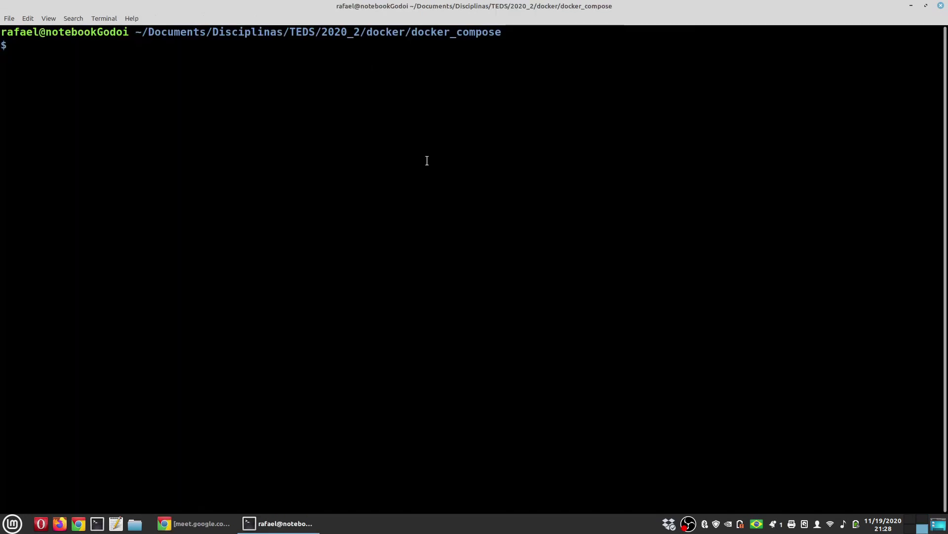
text(sudo docker network create rede-phabricator)
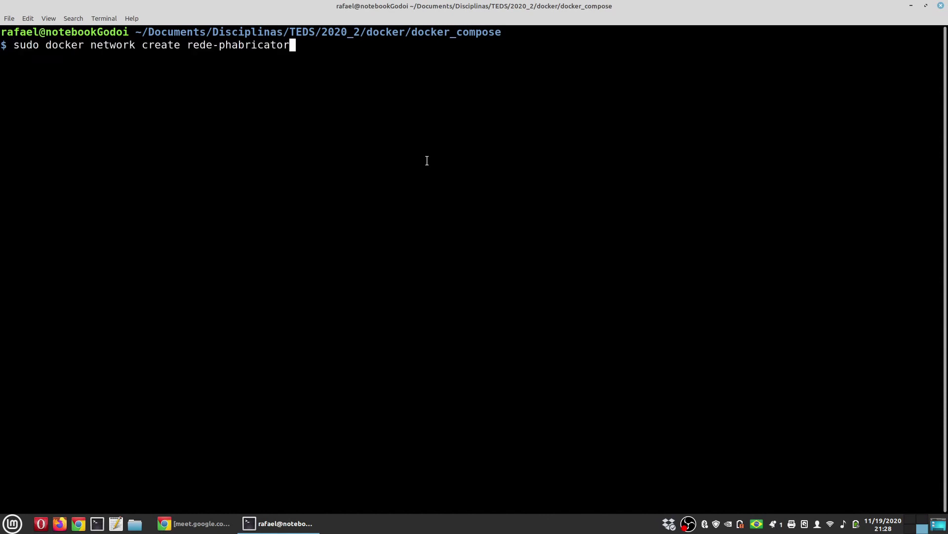
key(Return)
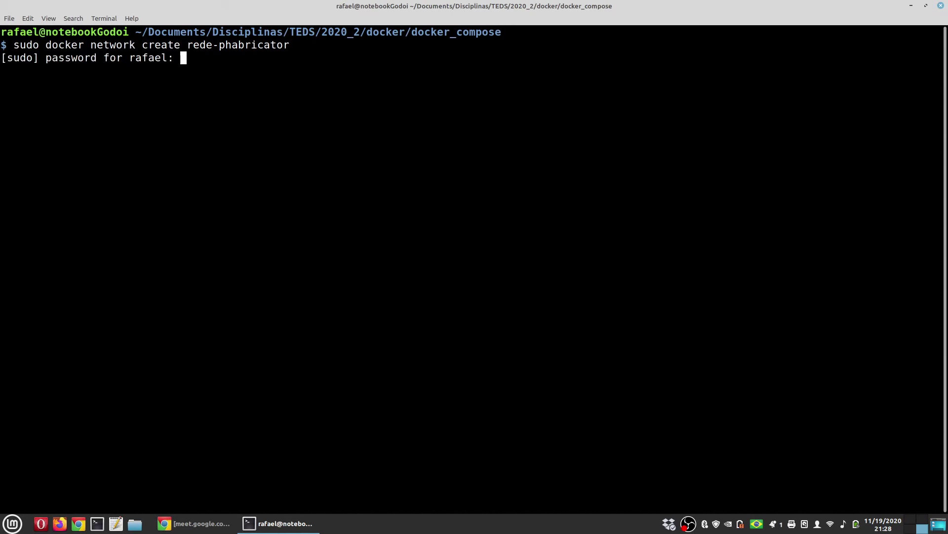
text(********)
key(Return)
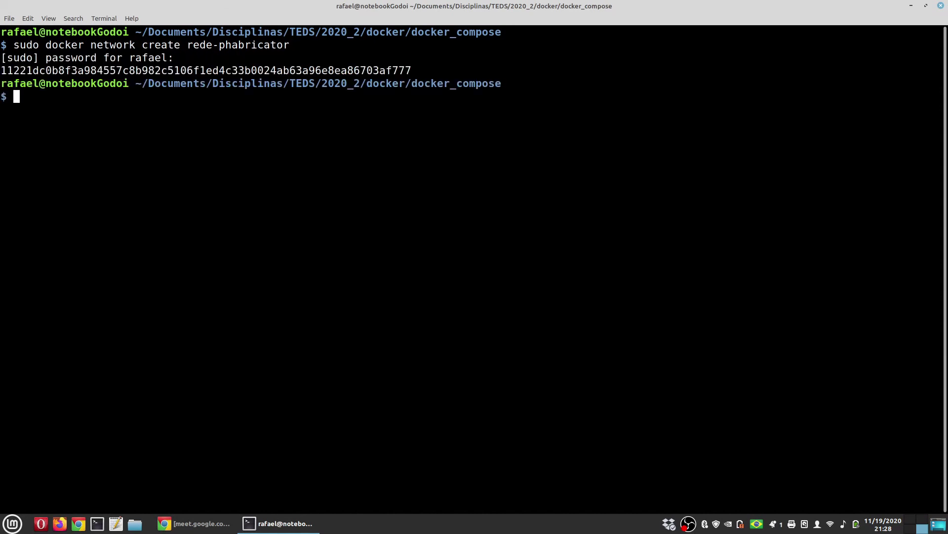
Step: Copy the reverse-proxy docker run command (jwilder/nginx-proxy) from the handout and run it in the terminal
key(ctrl+alt+Left)
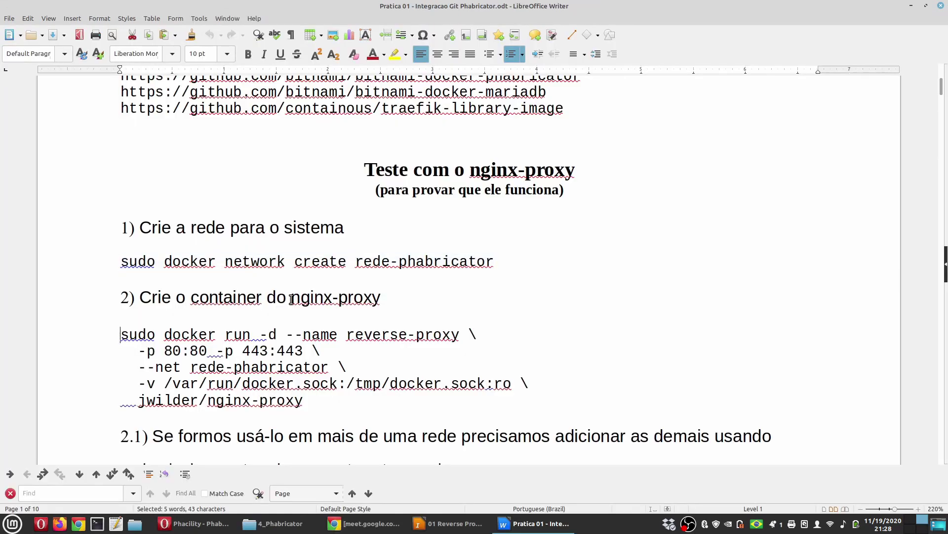
triple_click(368, 400)
key(ctrl+c)
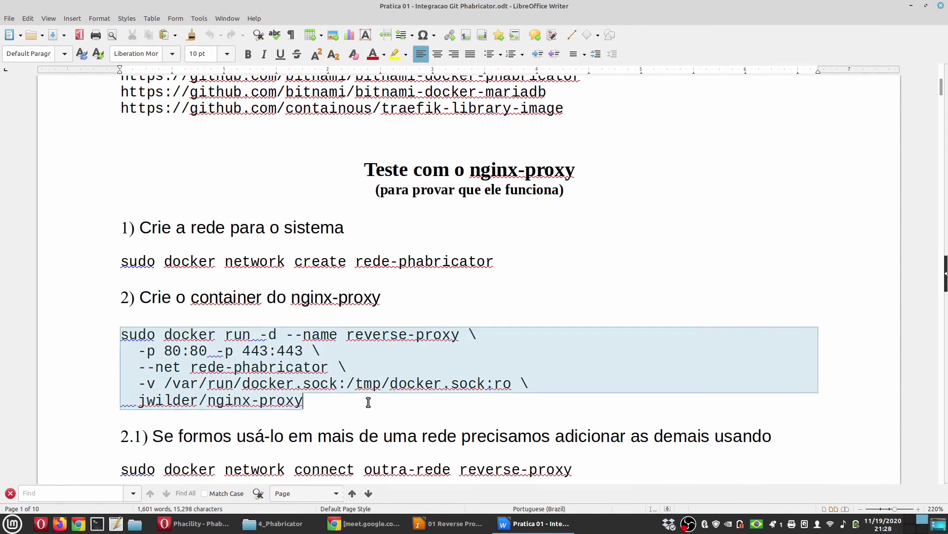
scroll(369, 385, down, 2)
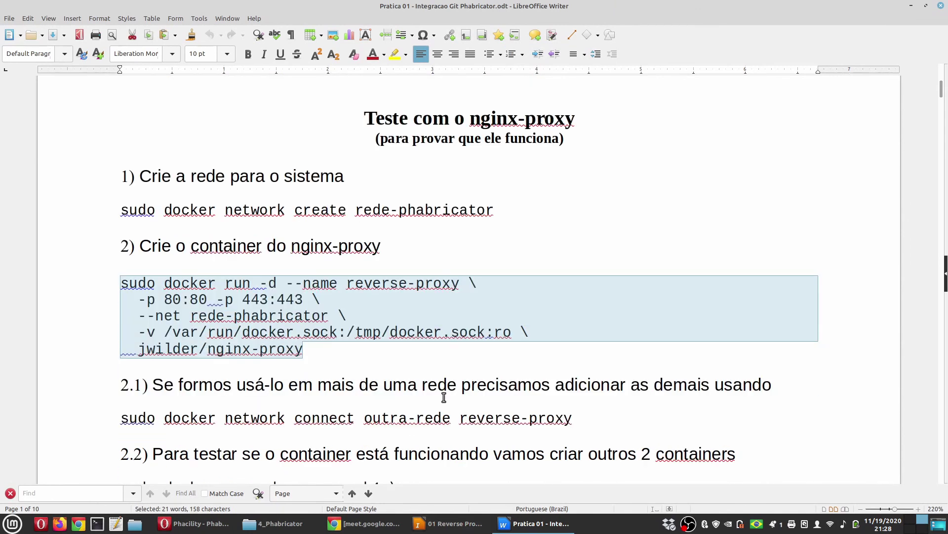
key(ctrl+alt+Right)
key(ctrl+shift+v)
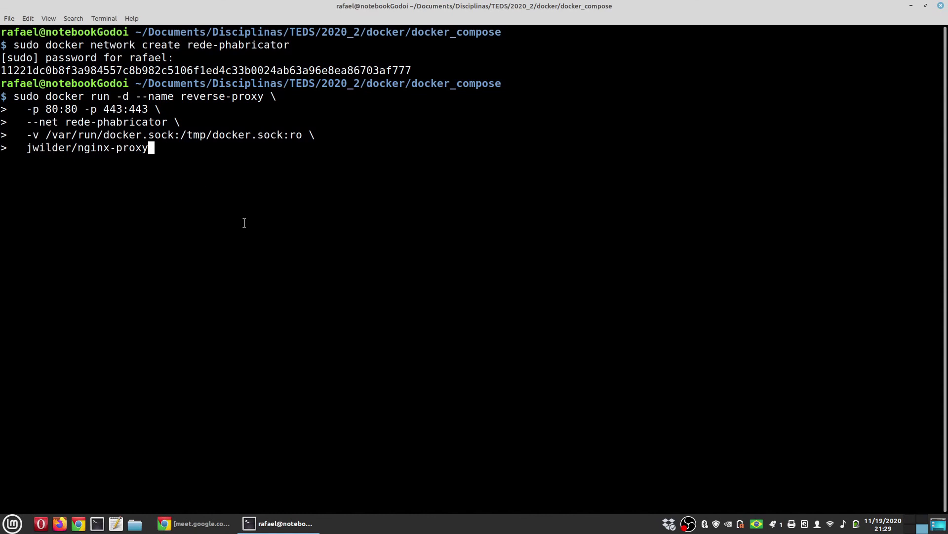
key(Return)
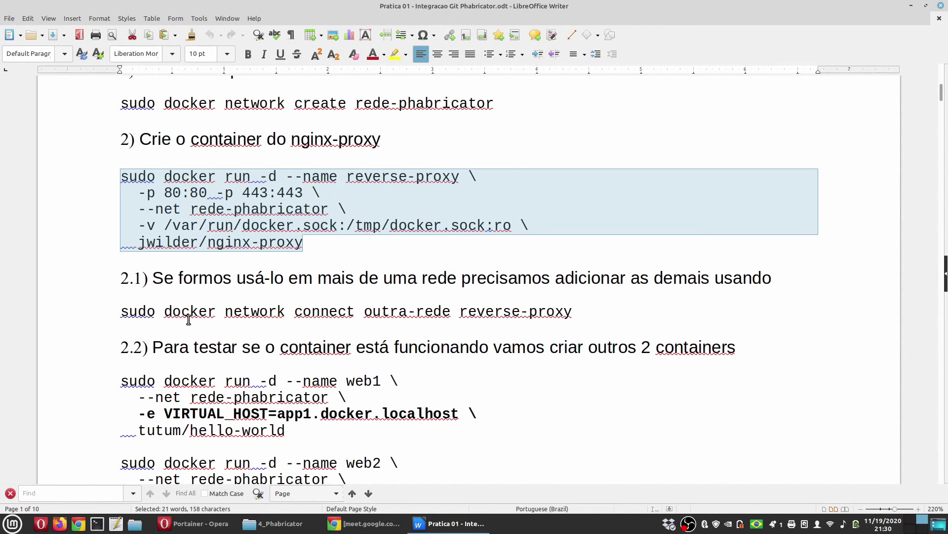
Step: Copy the web1 tutum/hello-world command with VIRTUAL_HOST app1.docker.localhost into the terminal and run it
scroll(248, 315, down, 2)
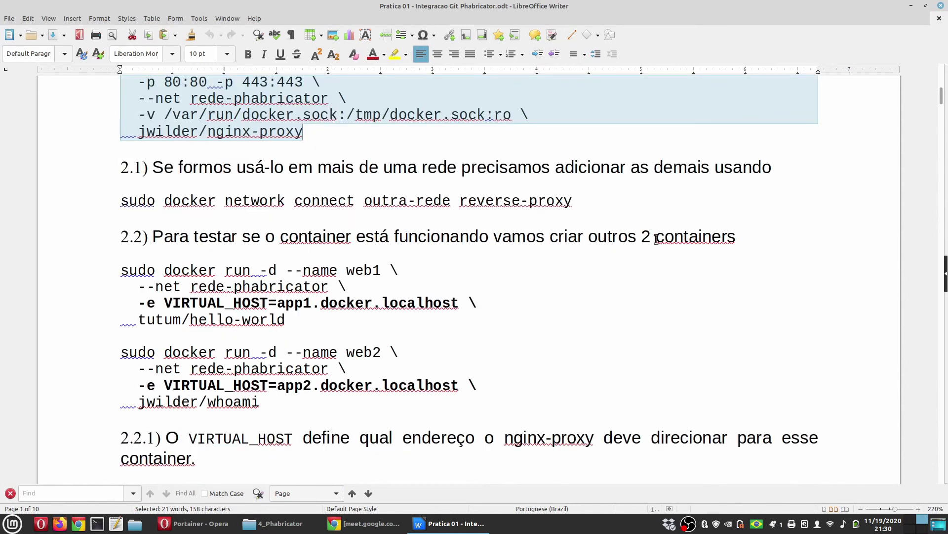
click(119, 271)
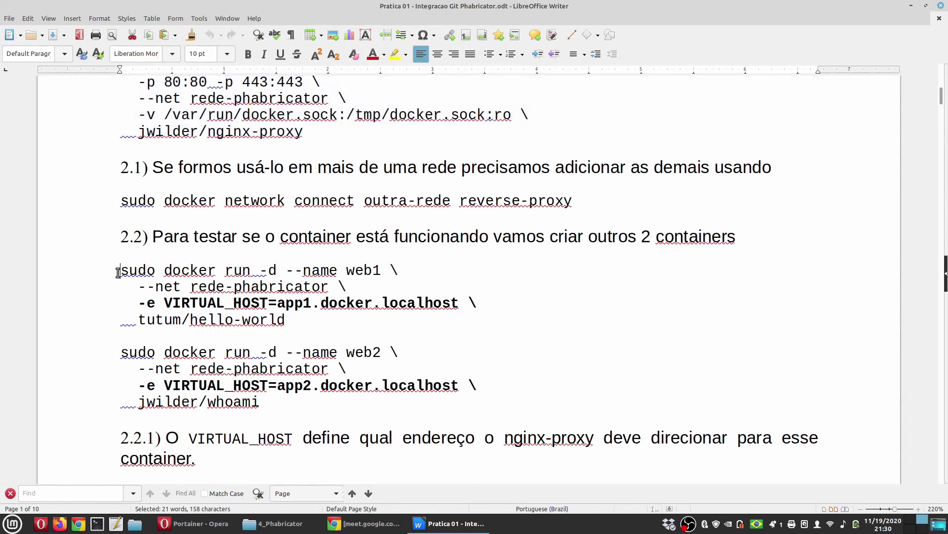
shift+click(289, 320)
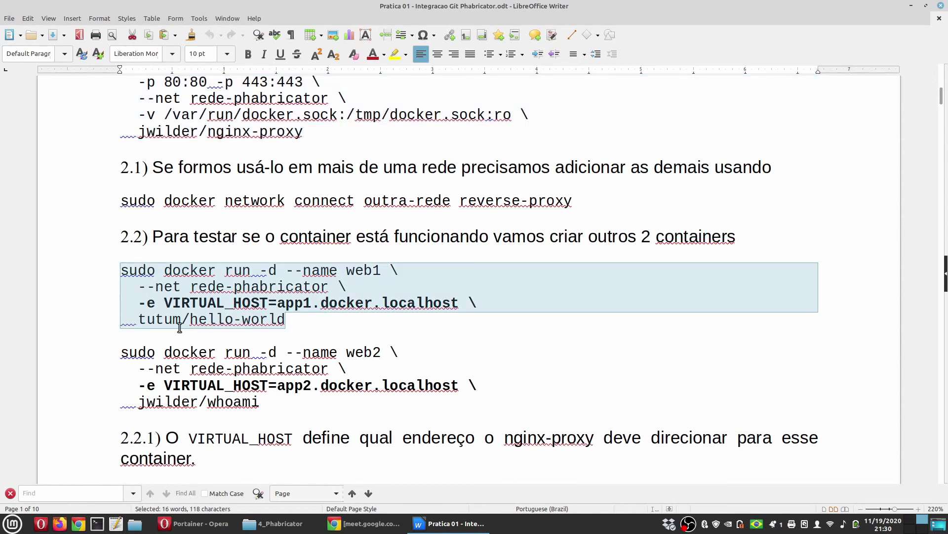
key(ctrl+c)
key(ctrl+alt+Down)
key(ctrl+l)
key(ctrl+shift+v)
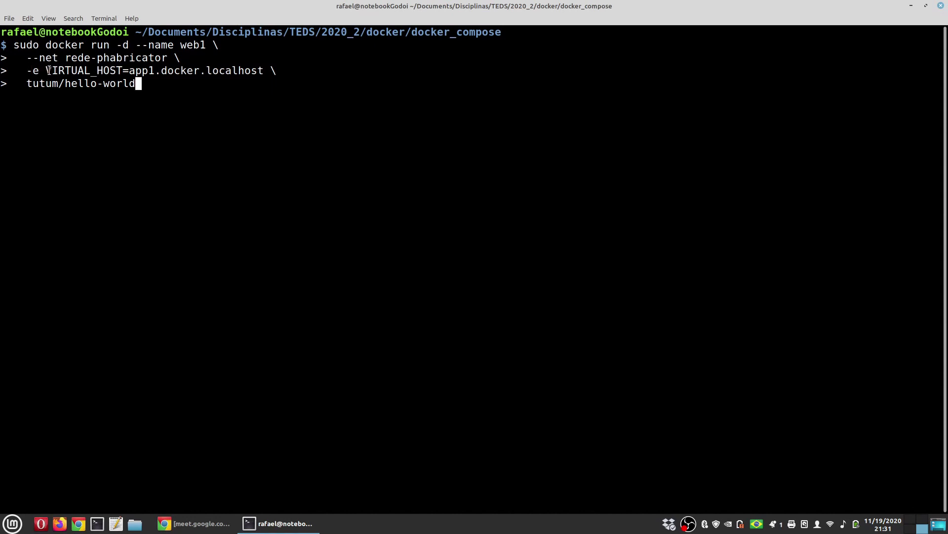
drag(45, 70, 264, 71)
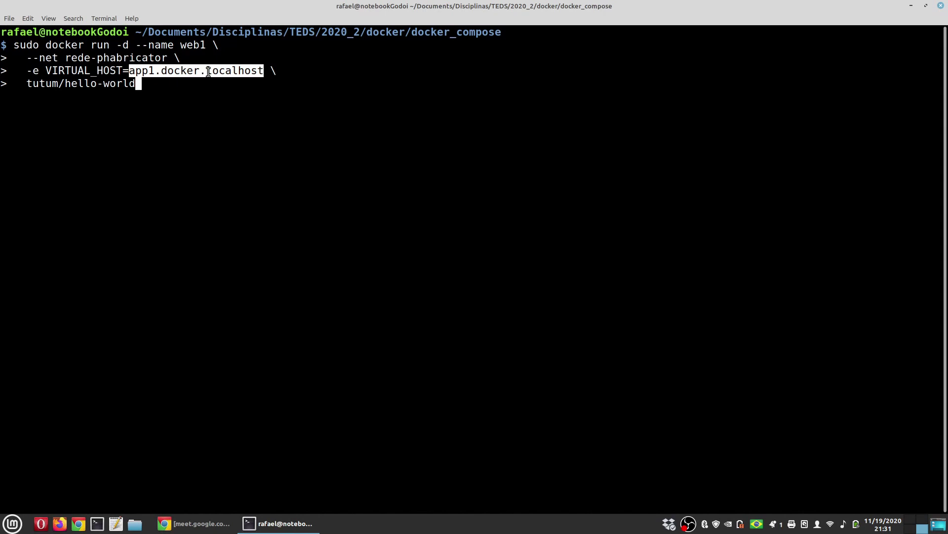
click(182, 72)
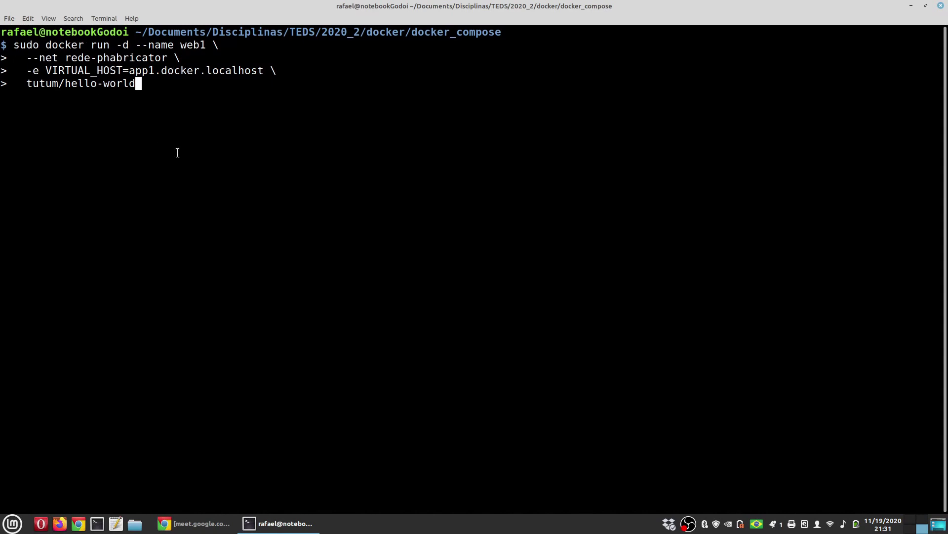
key(Return)
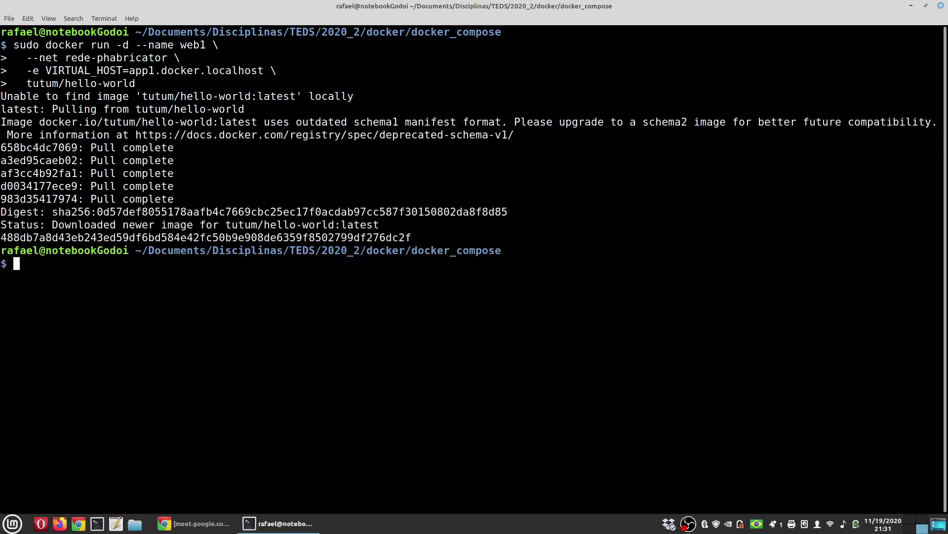
key(ctrl+alt+Left)
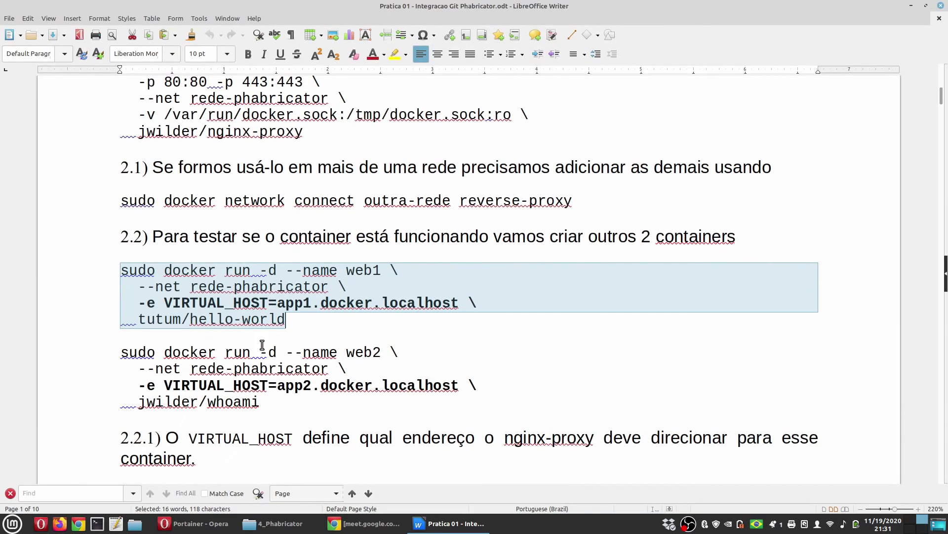
Step: Review the tutum/hello-world Docker Hub page and select its curl test command
key(alt+Tab)
scroll(196, 310, down, 2)
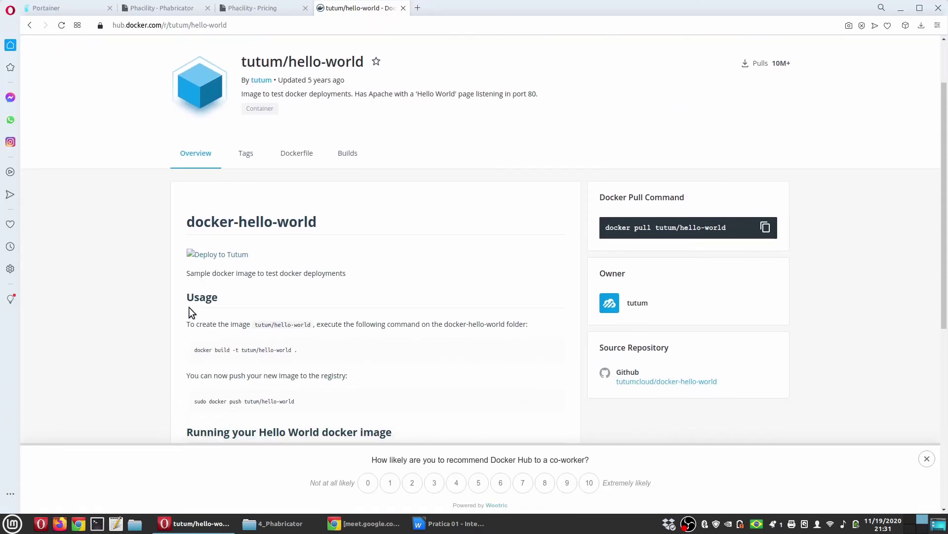
scroll(188, 307, down, 5)
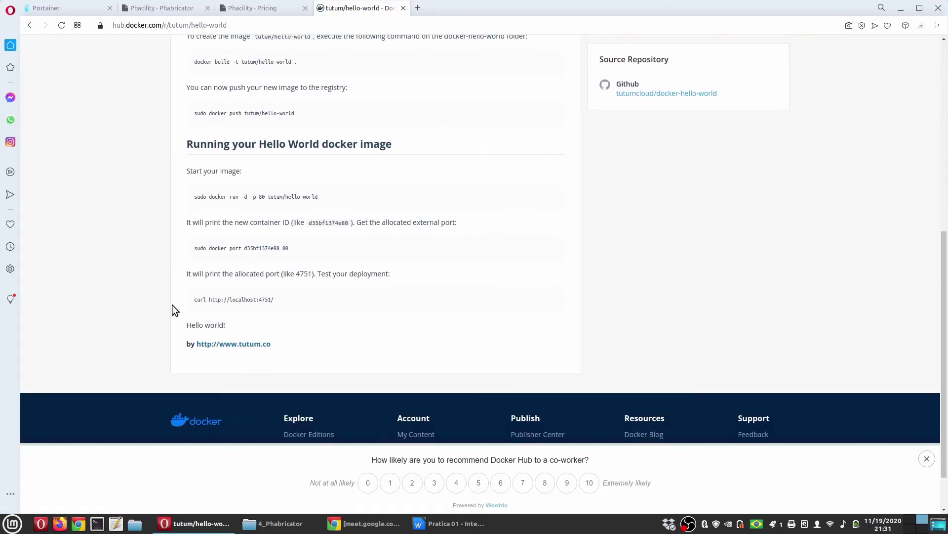
scroll(169, 227, down, 1)
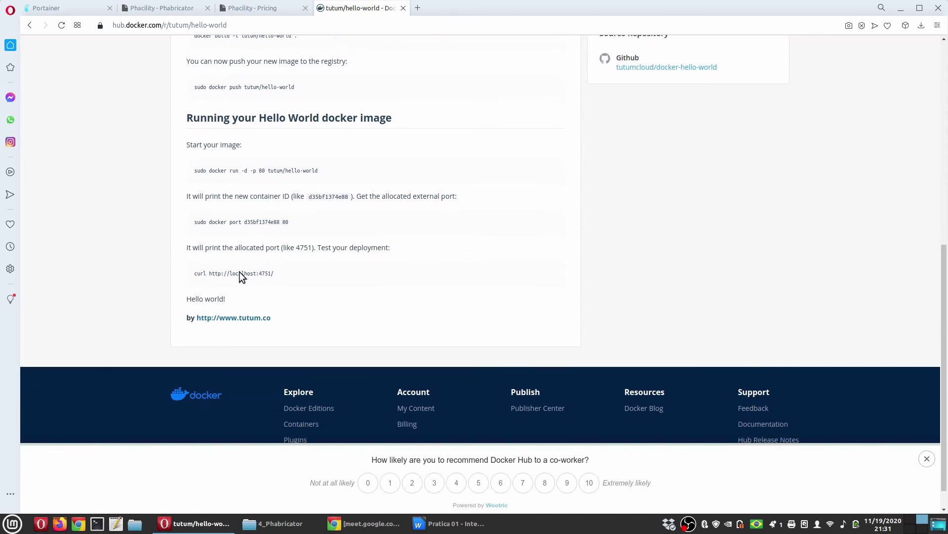
drag(273, 273, 200, 277)
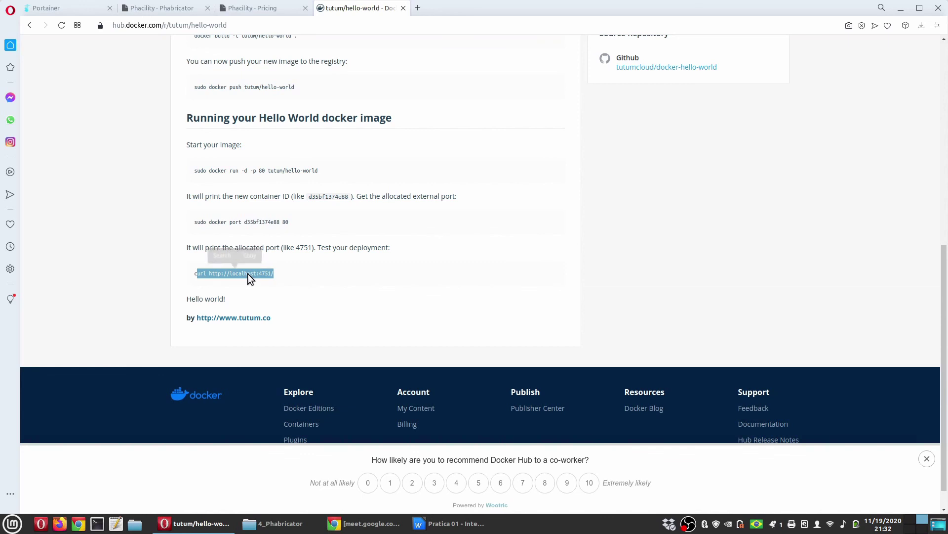
drag(214, 309, 142, 272)
Step: Show Portainer's container list with web1 running from tutum/hello-world
key(ctrl+alt+Down)
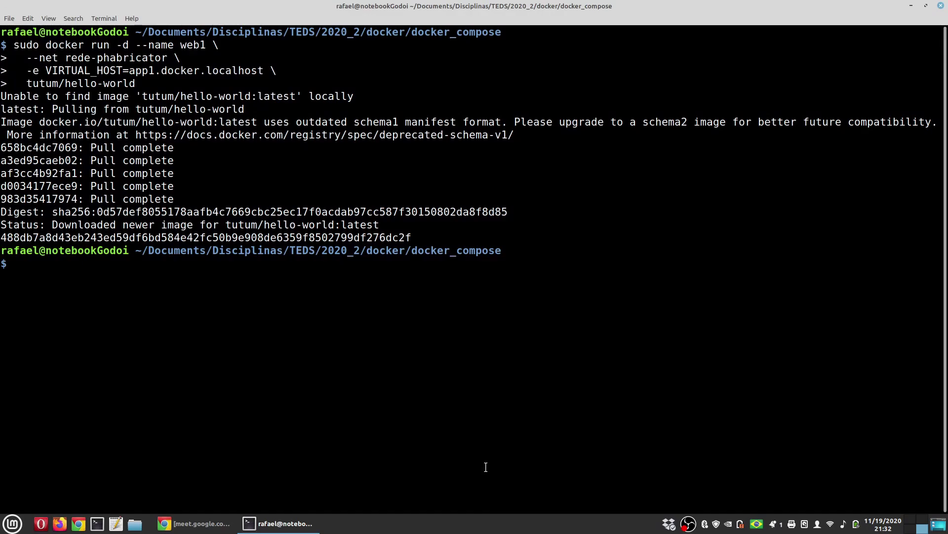
key(ctrl+alt+Up)
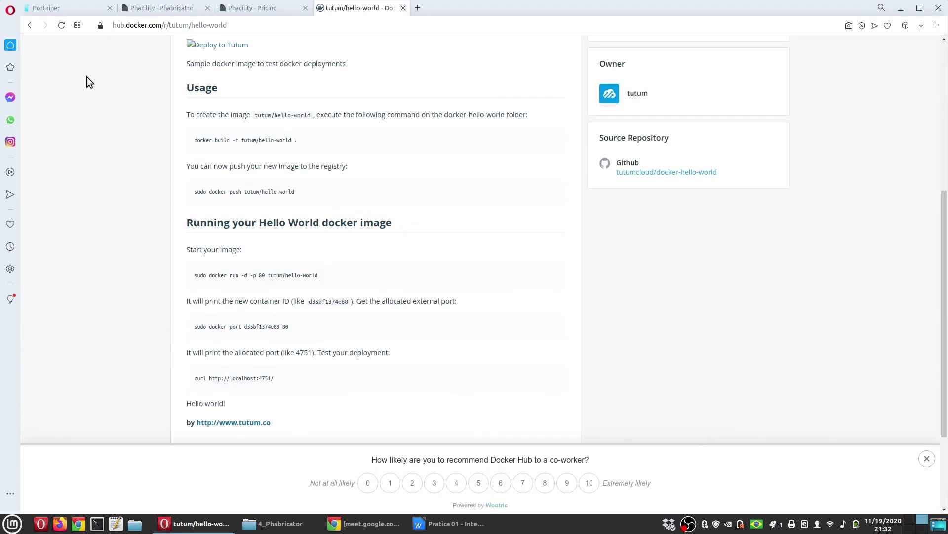
click(59, 9)
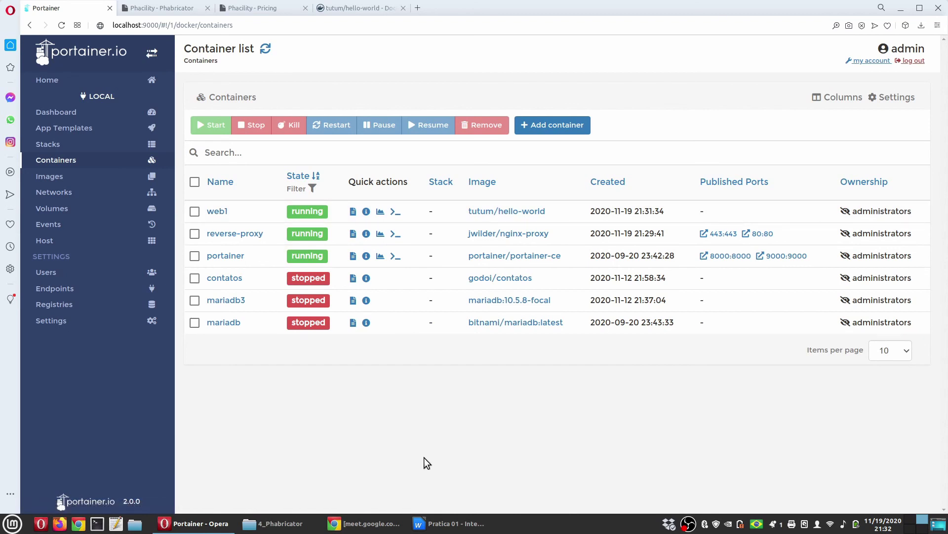
Step: Paste the web2 jwilder/whoami command with app2.docker.localhost into the terminal, then cancel it
click(424, 523)
click(123, 355)
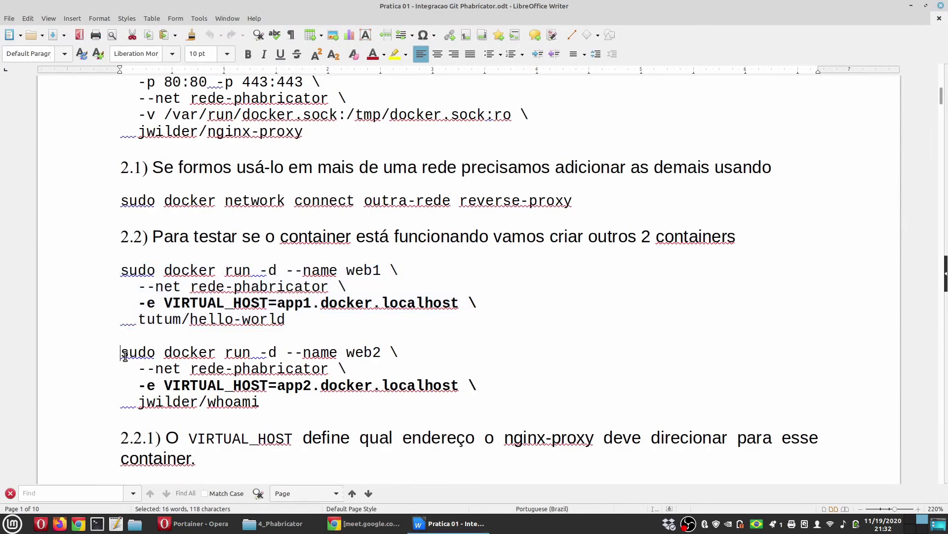
shift+click(286, 401)
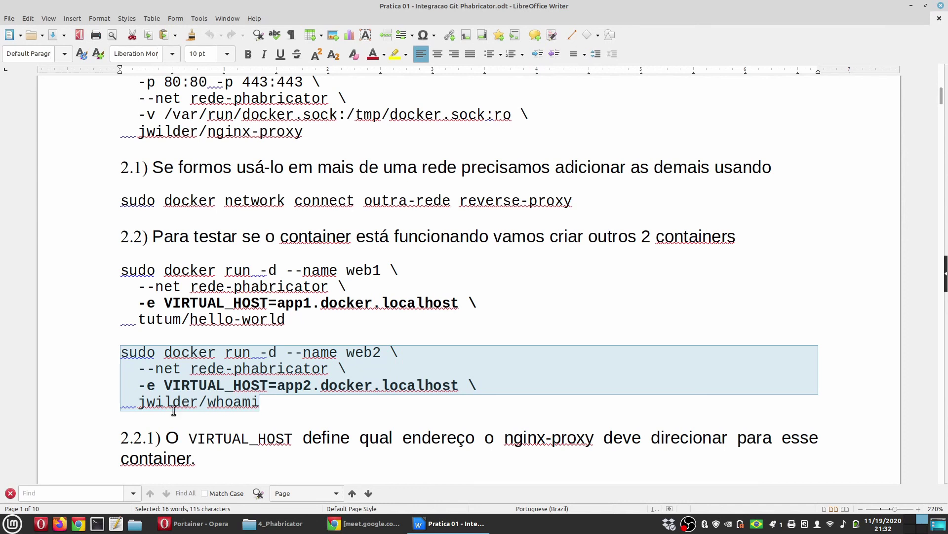
key(ctrl+c)
key(ctrl+alt+Right)
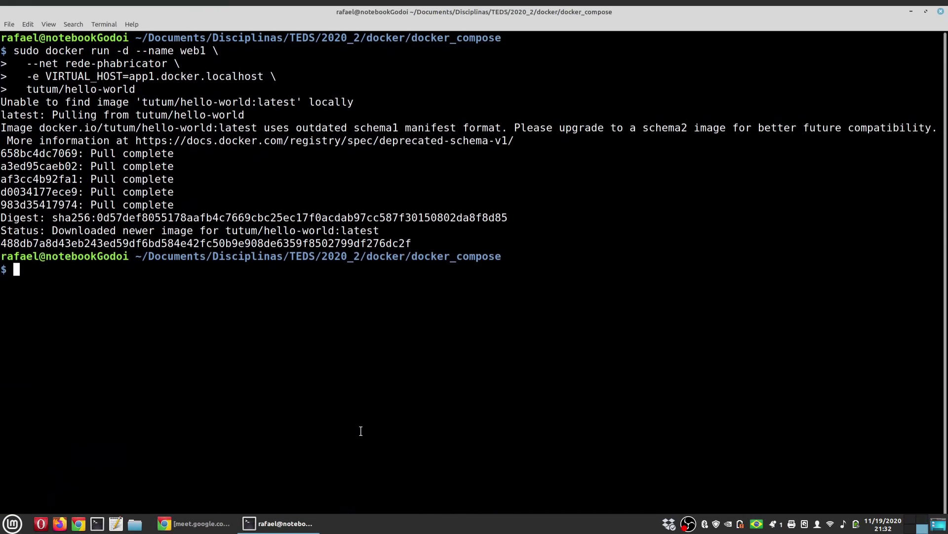
key(ctrl+shift+v)
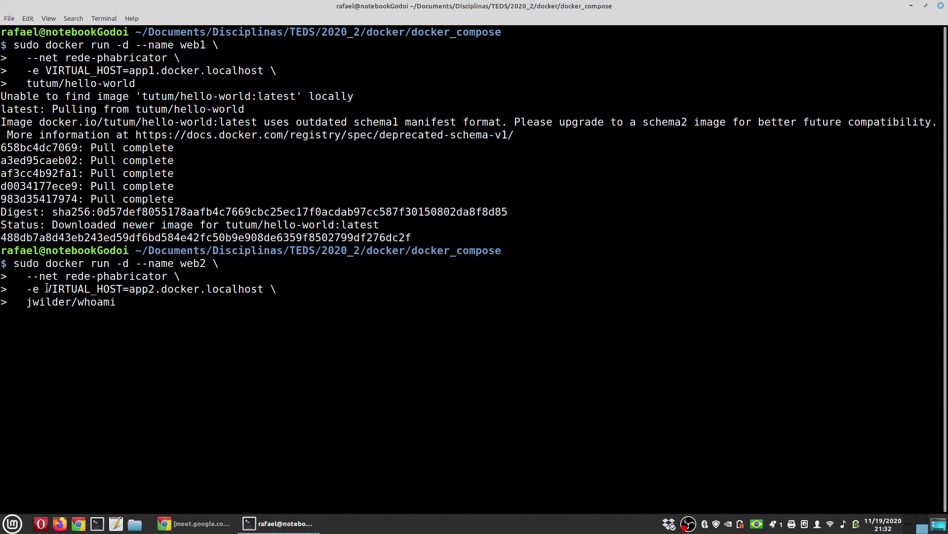
drag(46, 288, 266, 290)
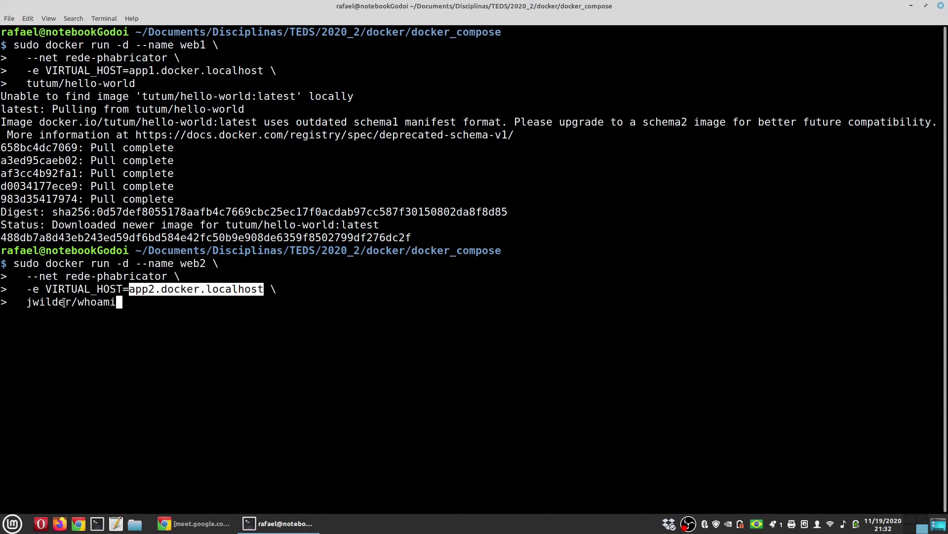
drag(32, 302, 120, 303)
key(ctrl+c)
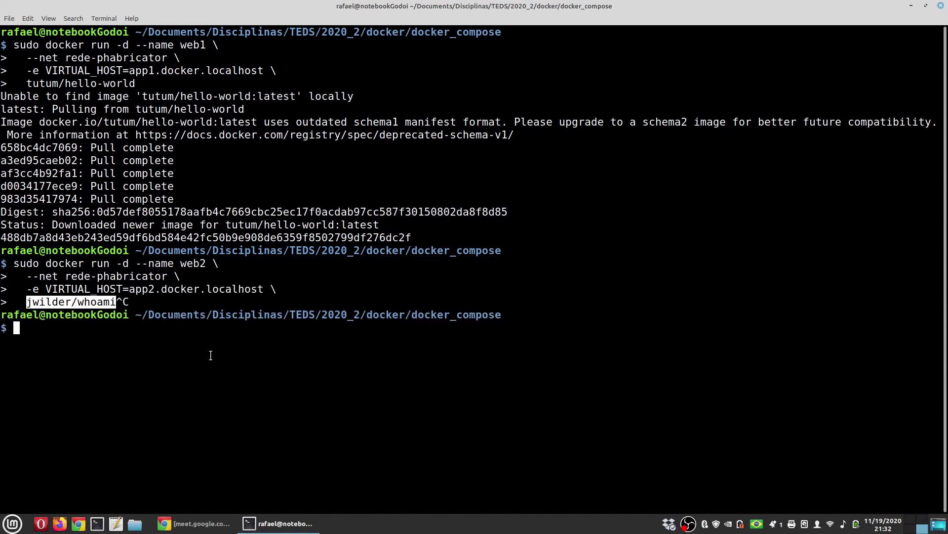
Step: Open a new Opera tab and go to hub.docker
key(alt+Tab)
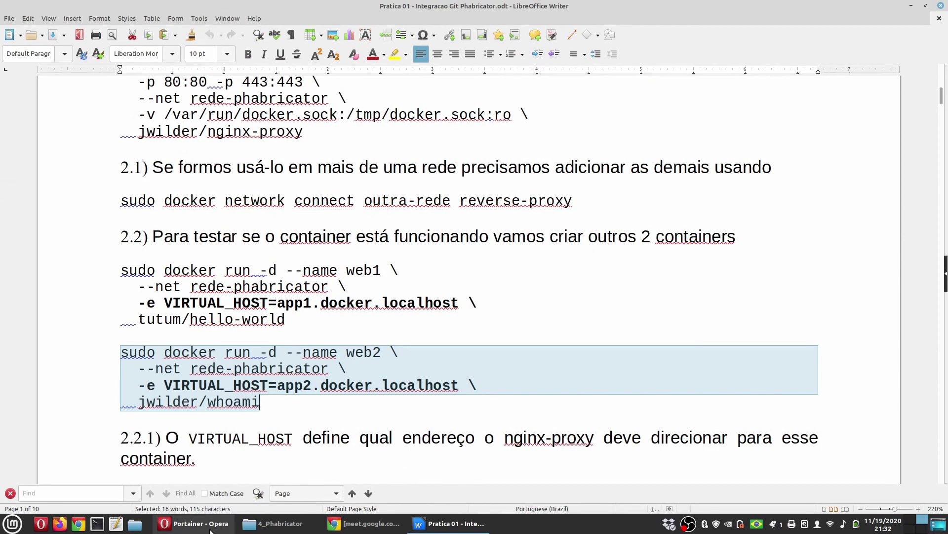
click(235, 519)
click(358, 7)
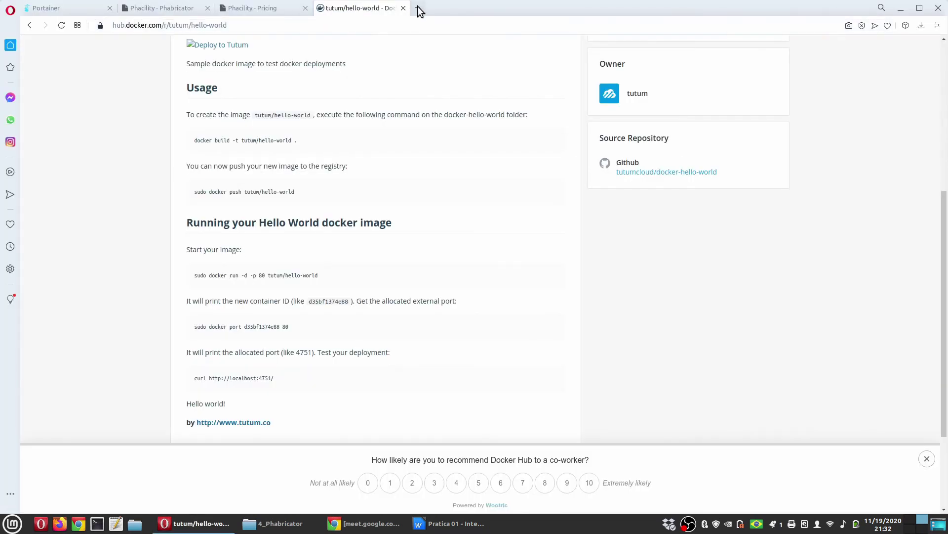
click(417, 8)
text(hub.docker)
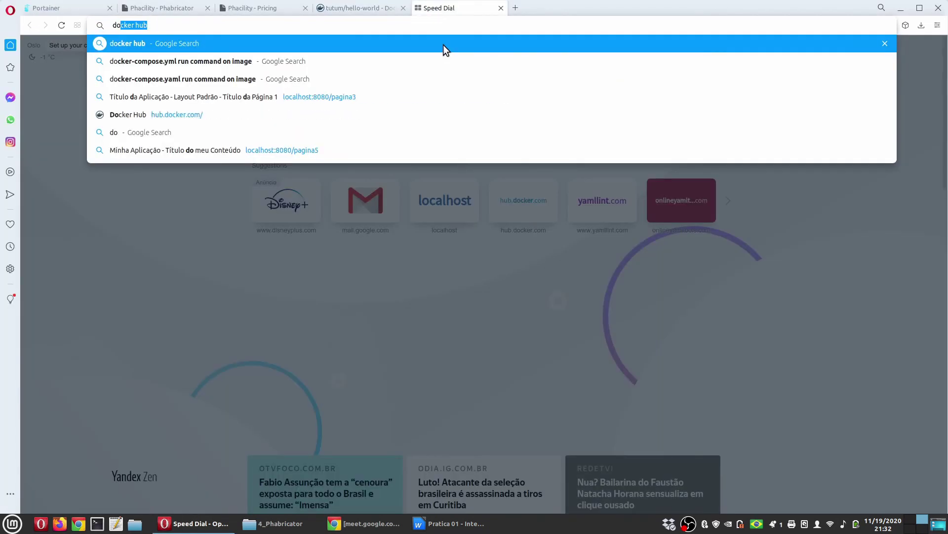
key(Return)
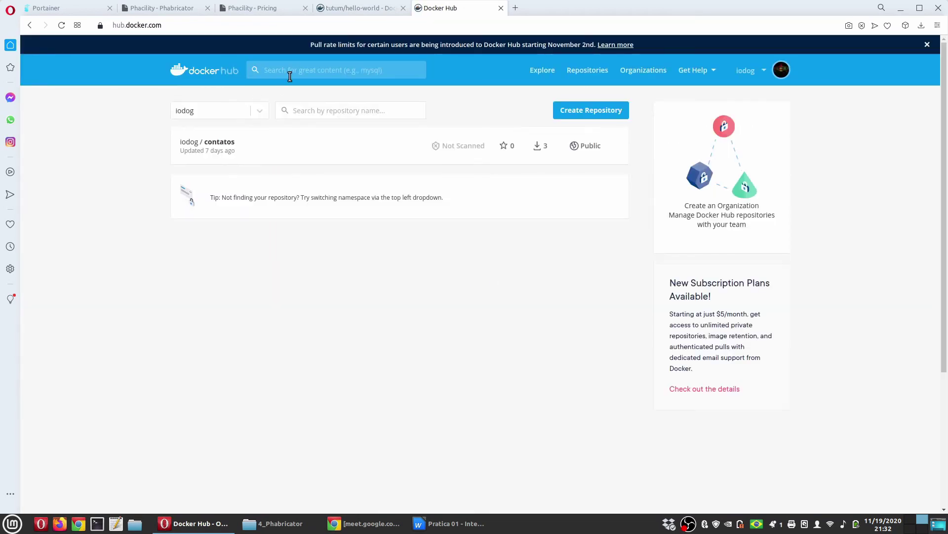
Step: Search Docker Hub for jwilder/whoami, open its page and inspect the example container ID hash
click(296, 70)
key(ctrl+v)
click(317, 237)
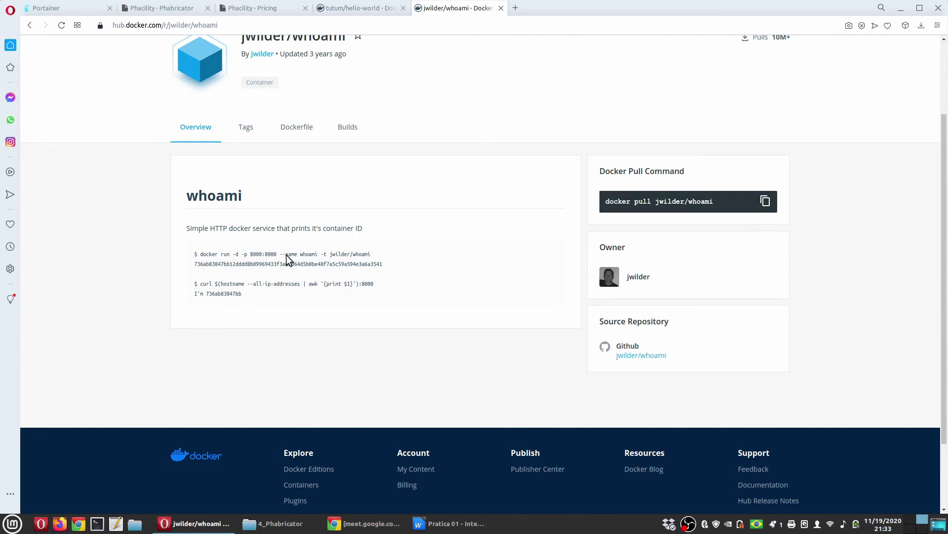
drag(195, 265, 384, 269)
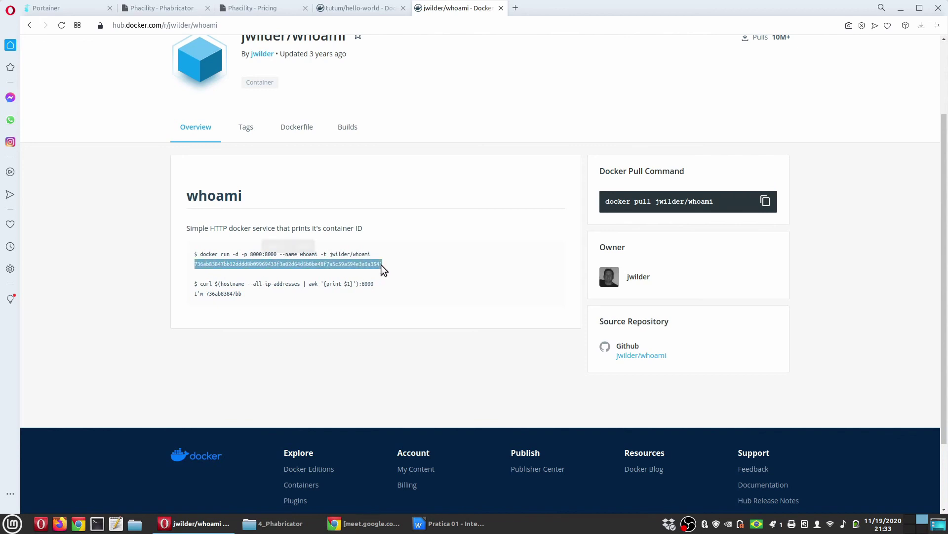
click(340, 314)
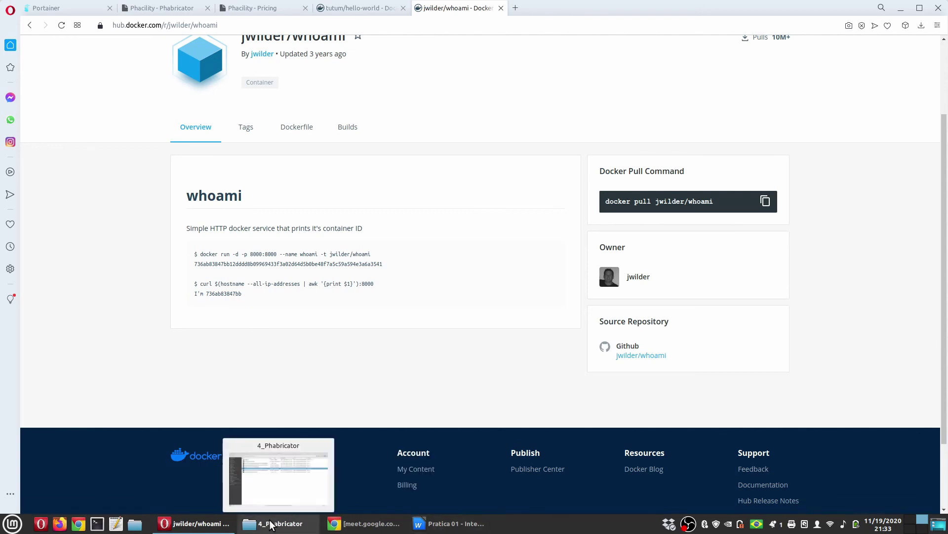
click(60, 9)
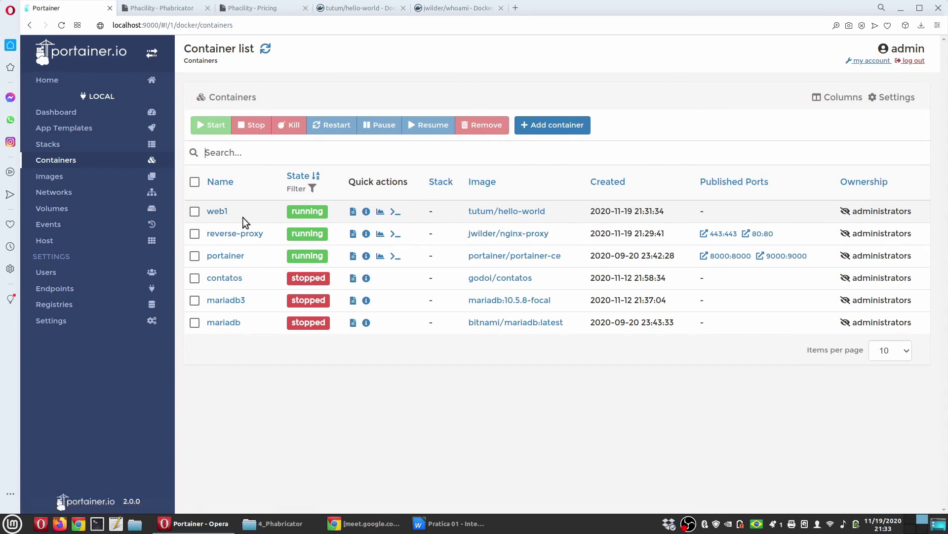
Step: Run the four-line web2 jwilder/whoami command on rede-phabricator with VIRTUAL_HOST app2.docker.localhost
key(ctrl+alt+Right)
key(Return)
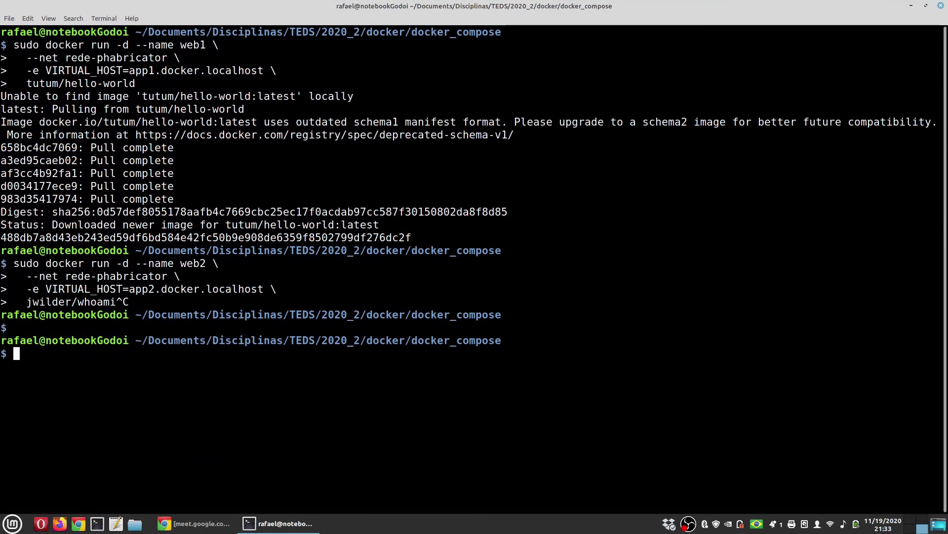
key(Up)
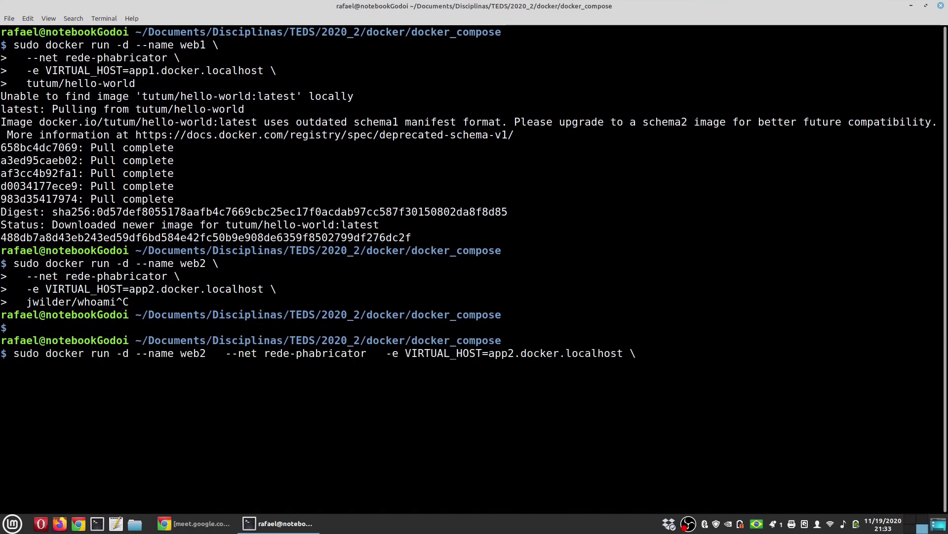
key(ctrl+u)
key(ctrl+shift+v)
key(Return)
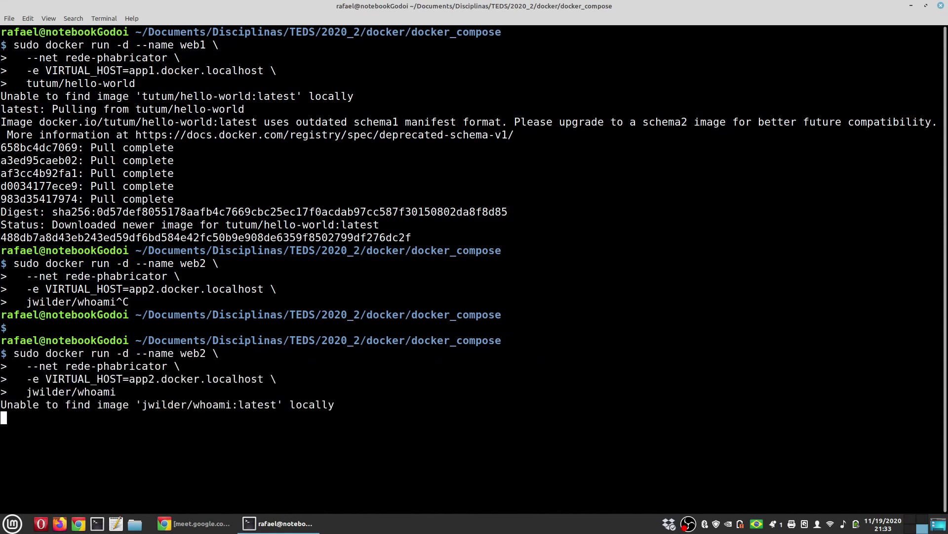
key(ctrl+alt+Right)
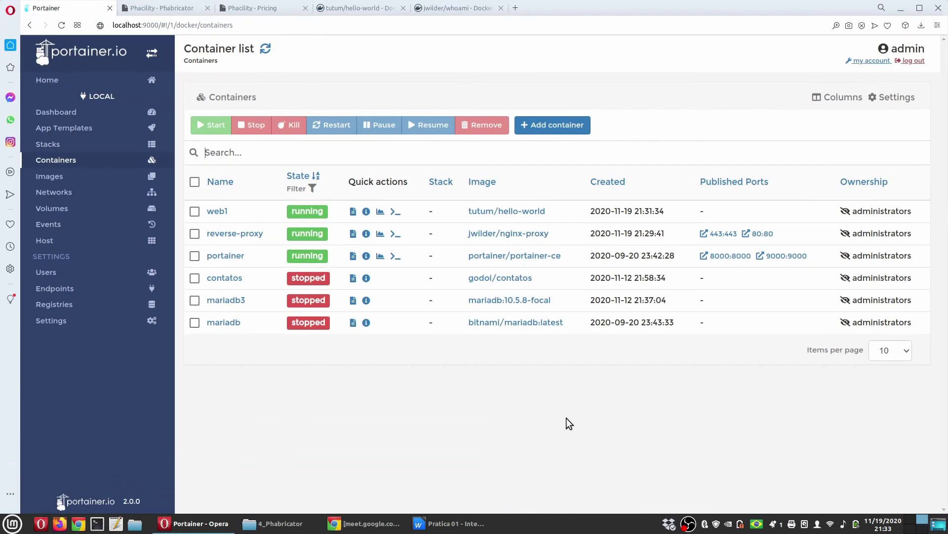
Step: Refresh Portainer's container list to see web2 running, then open a blank Speed Dial tab
click(270, 52)
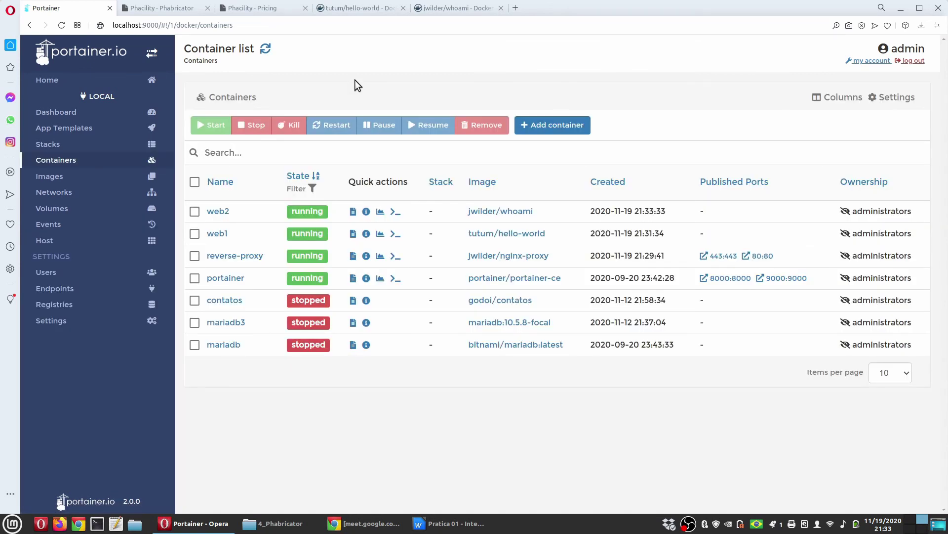
key(alt+Tab)
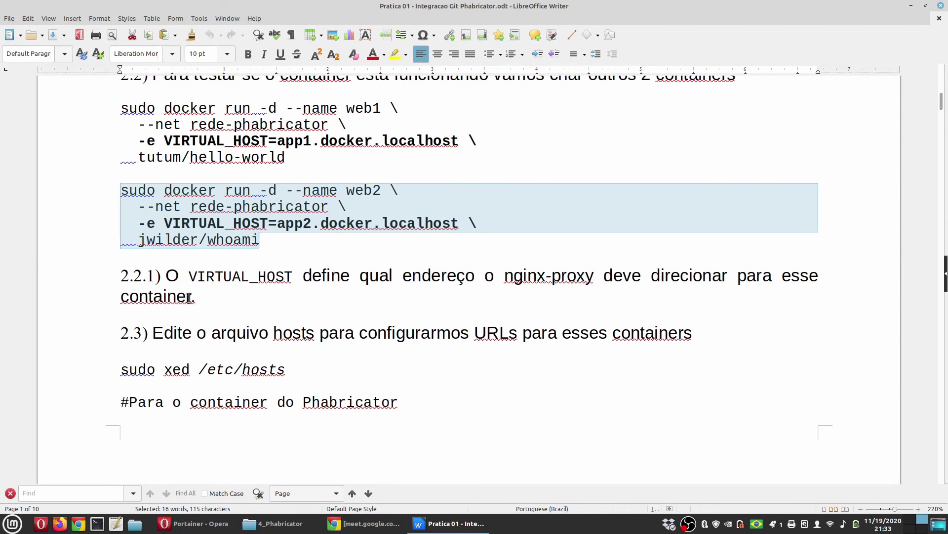
scroll(257, 346, down, 2)
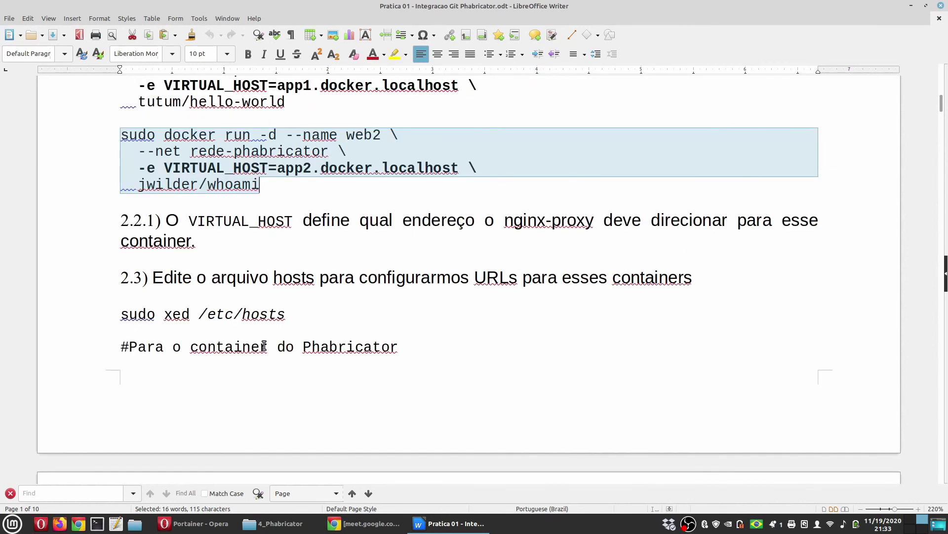
click(194, 523)
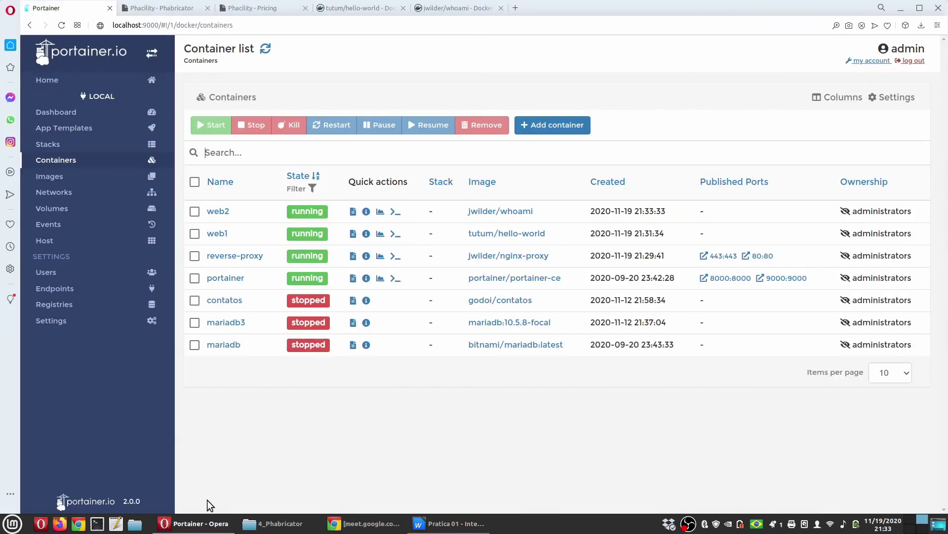
click(515, 8)
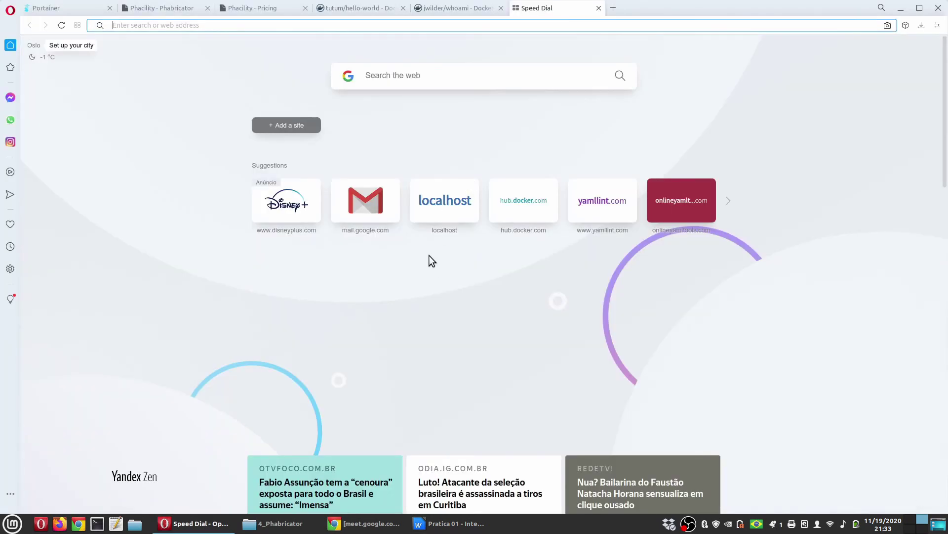
Step: Copy app1.docker.localhost from the handout and load it in the new Opera tab
click(450, 524)
scroll(295, 266, up, 4)
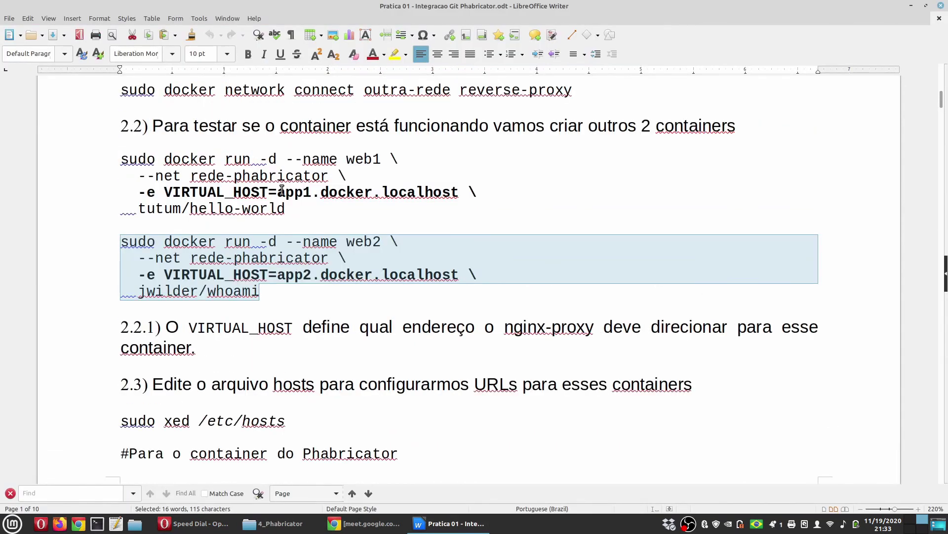
drag(278, 192, 460, 192)
key(ctrl+c)
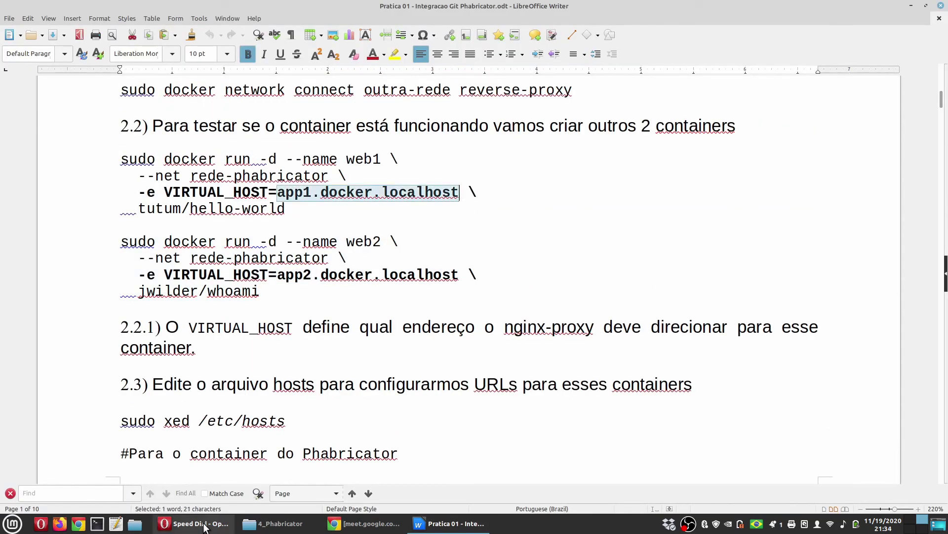
click(202, 524)
key(ctrl+v)
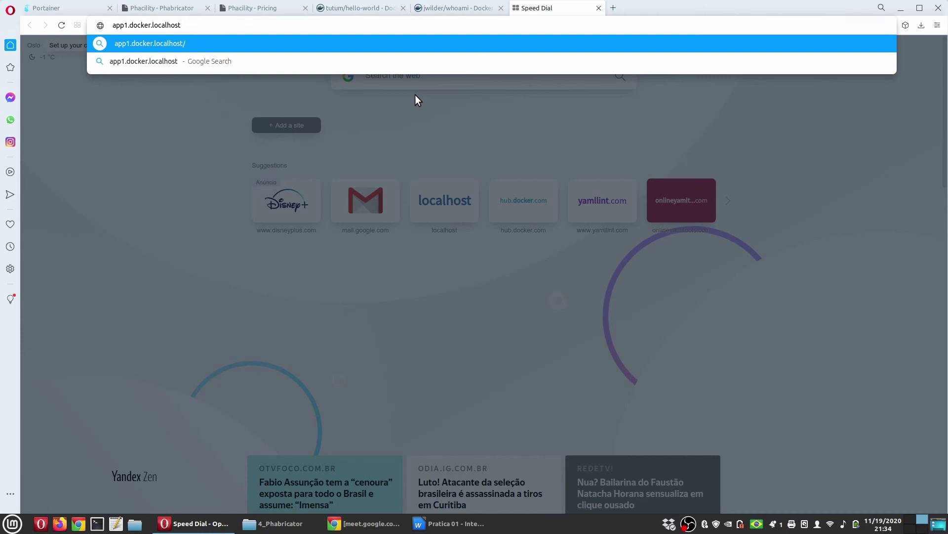
key(Return)
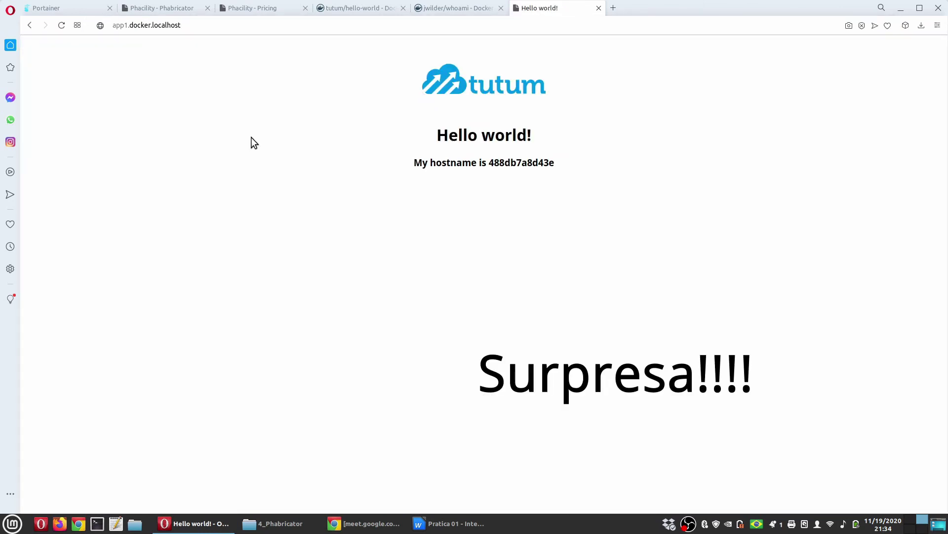
Step: In the tutorial, select the app1.docker.localhost and 127.0.0.1 parts of the first hosts entry
key(alt+Tab)
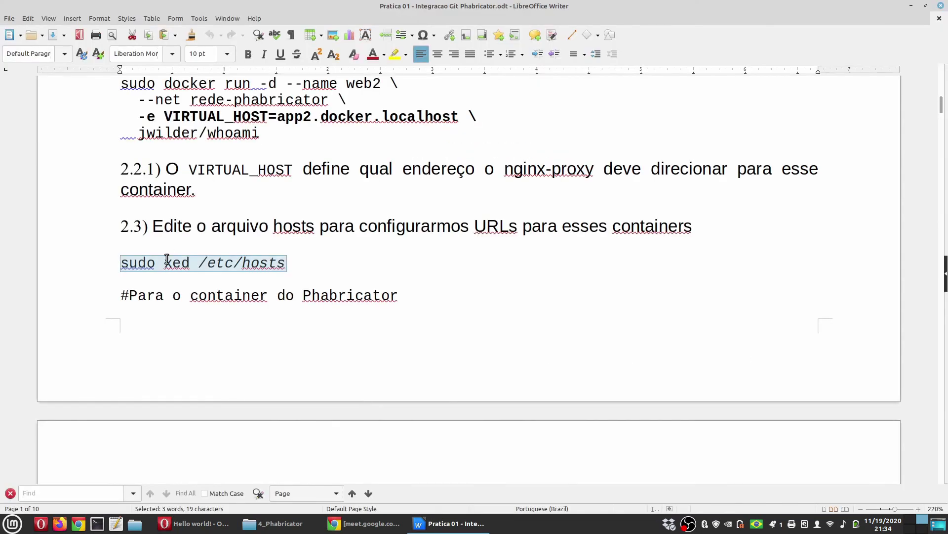
scroll(165, 262, down, 3)
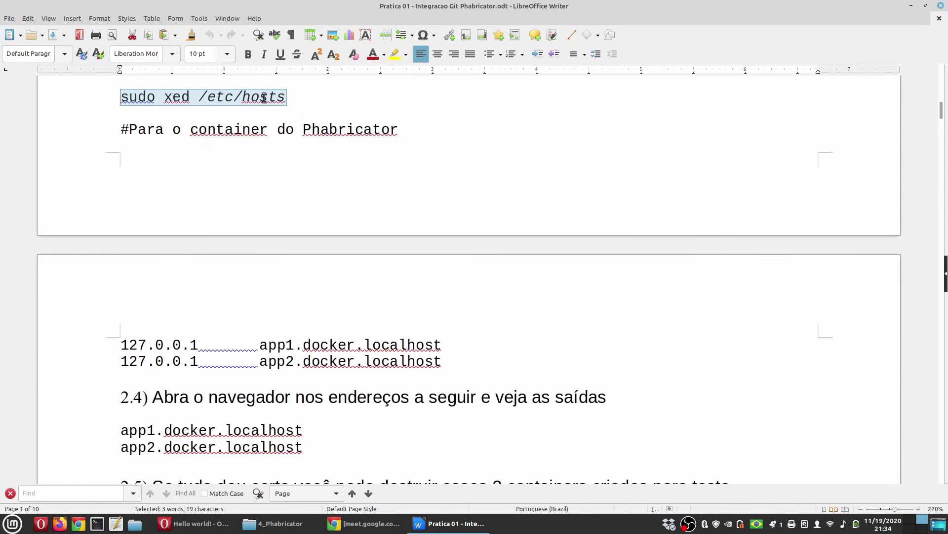
click(199, 344)
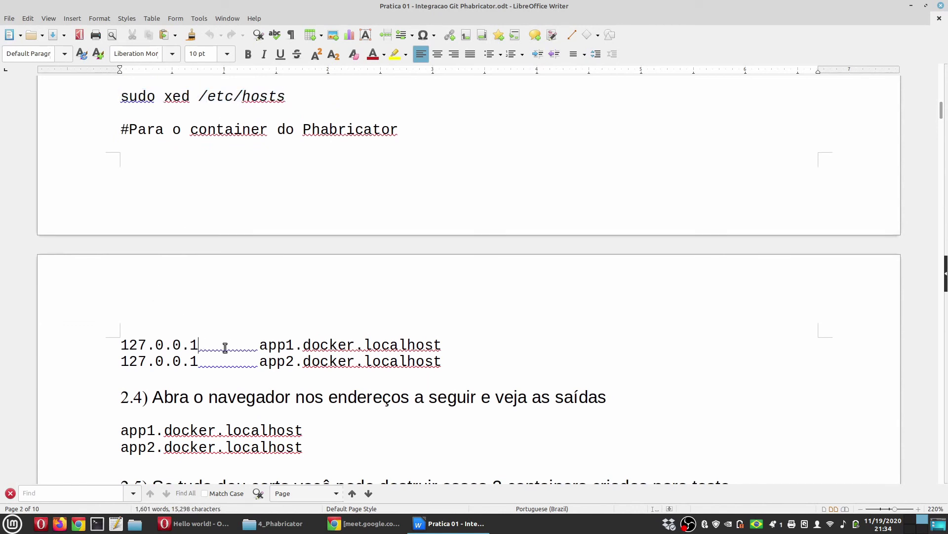
drag(261, 345, 445, 342)
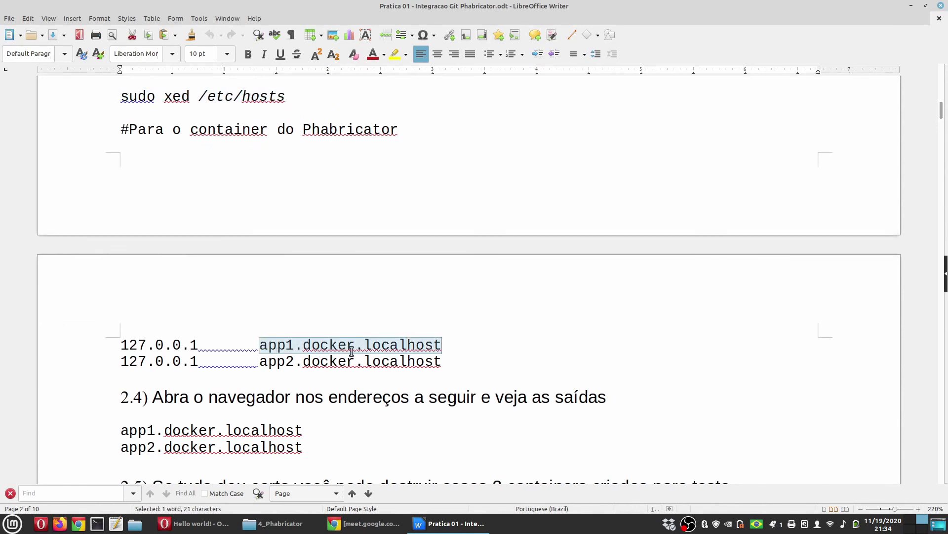
drag(199, 344, 99, 343)
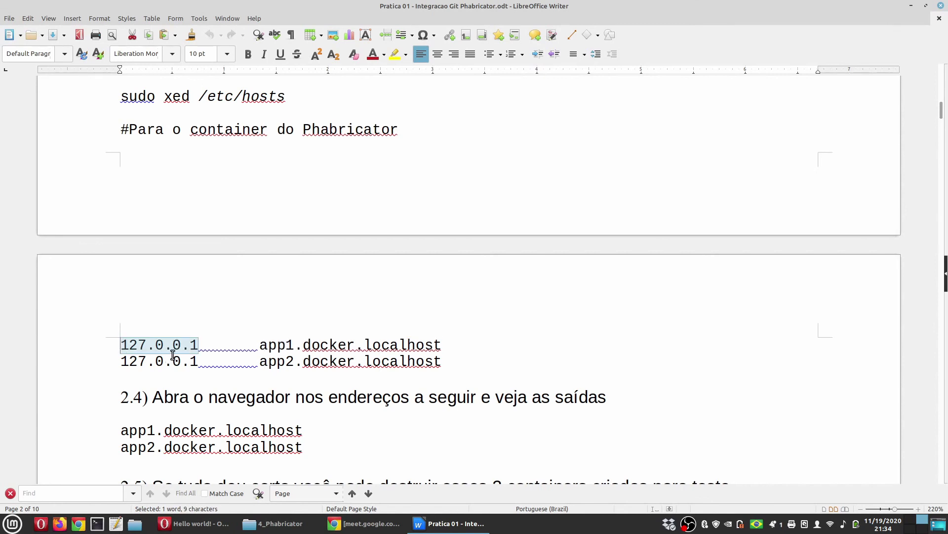
Step: Append '(Não precisei fazer isso)' to heading 2.3, save the tutorial, and return to the browser
scroll(259, 434, up, 3)
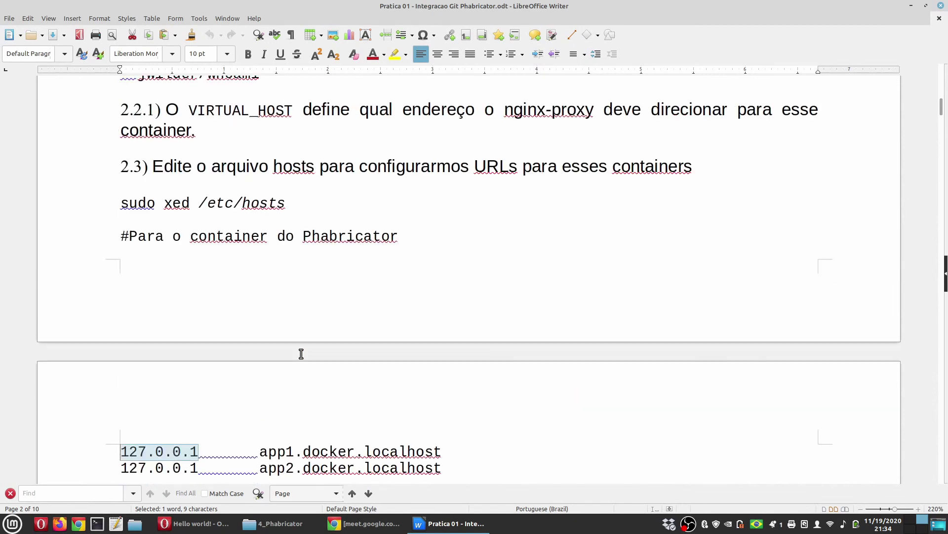
click(733, 171)
text((N)
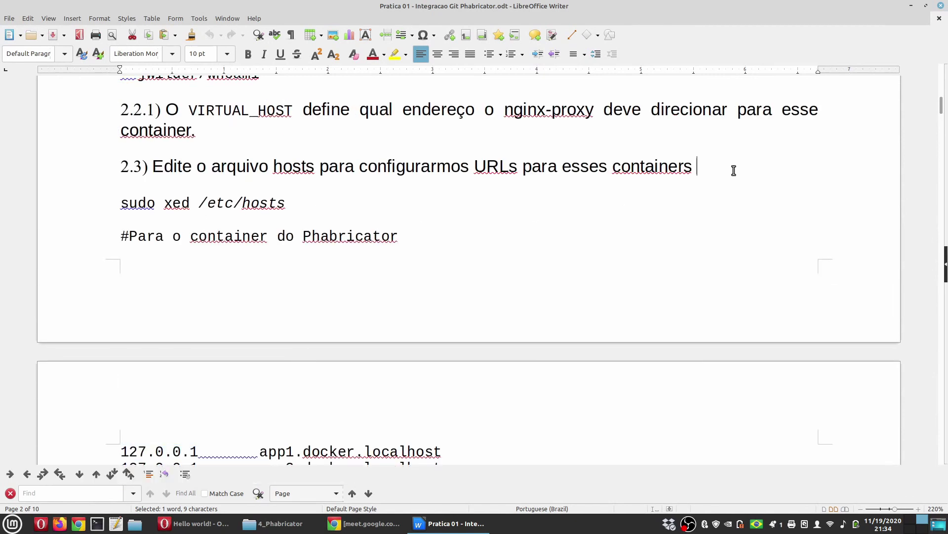
text(õa)
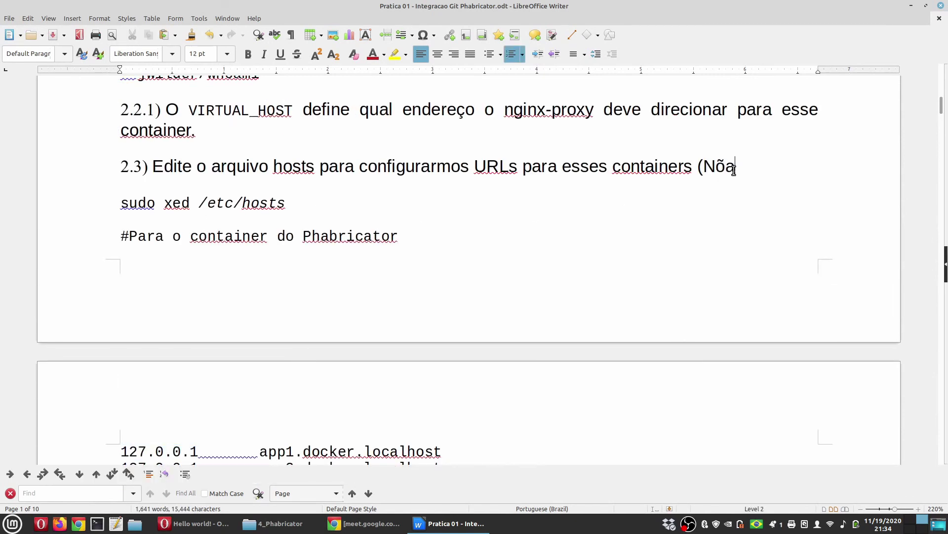
key(BackSpace)
key(BackSpace)
text(ão precisei fazer isso))
key(Down)
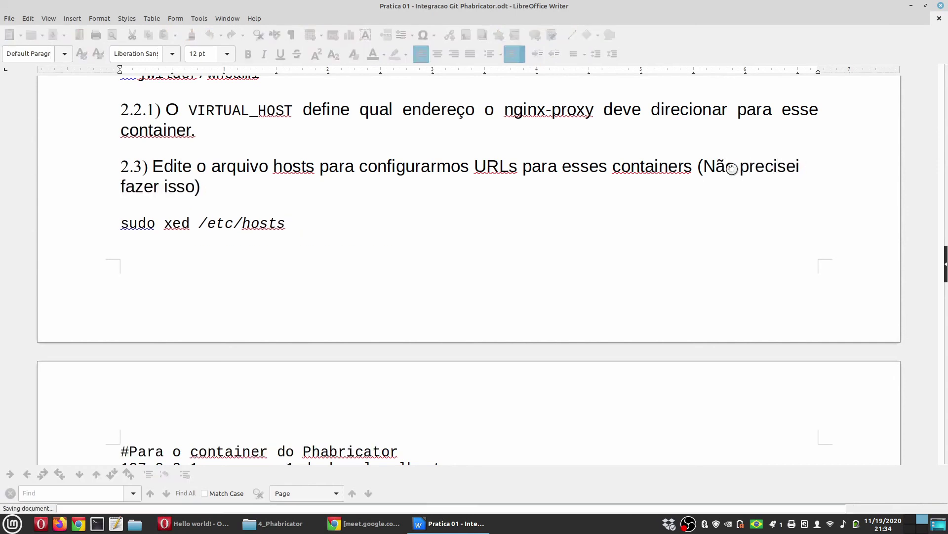
click(567, 499)
key(alt+Tab)
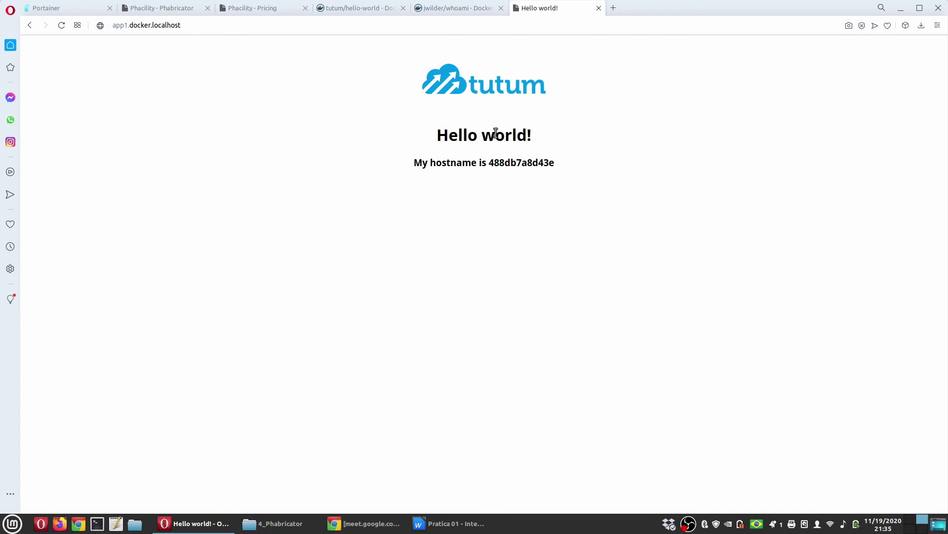
Step: In a new tab, load app2.docker.localhost by editing the suggested app1 address
click(613, 8)
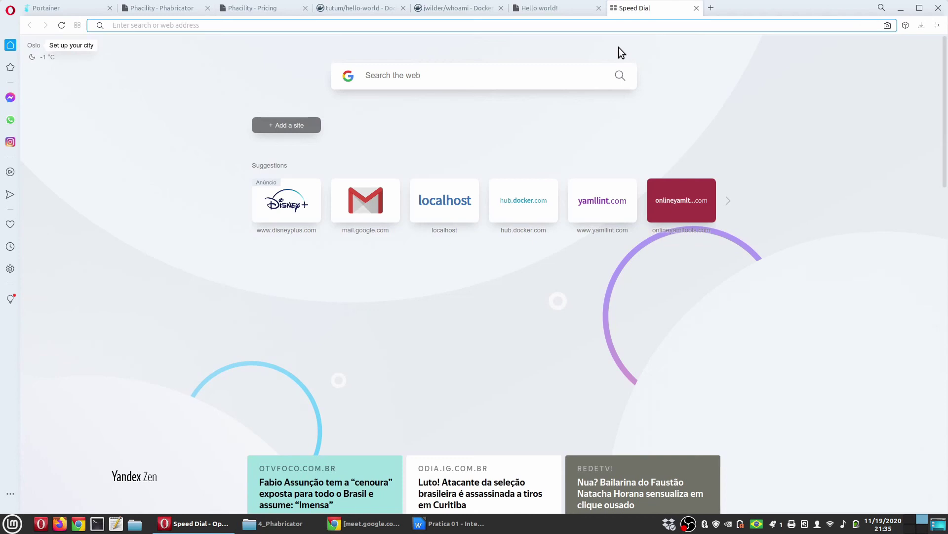
text(app)
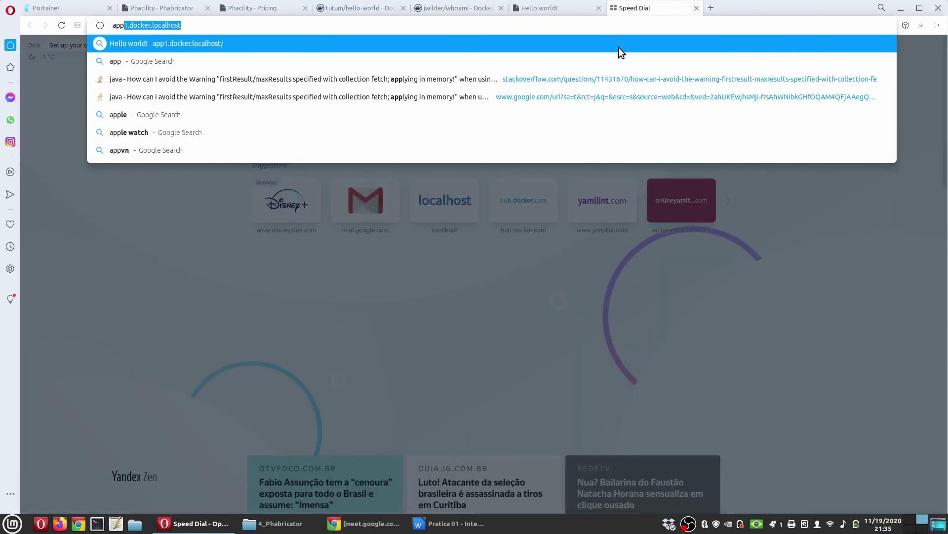
key(Return)
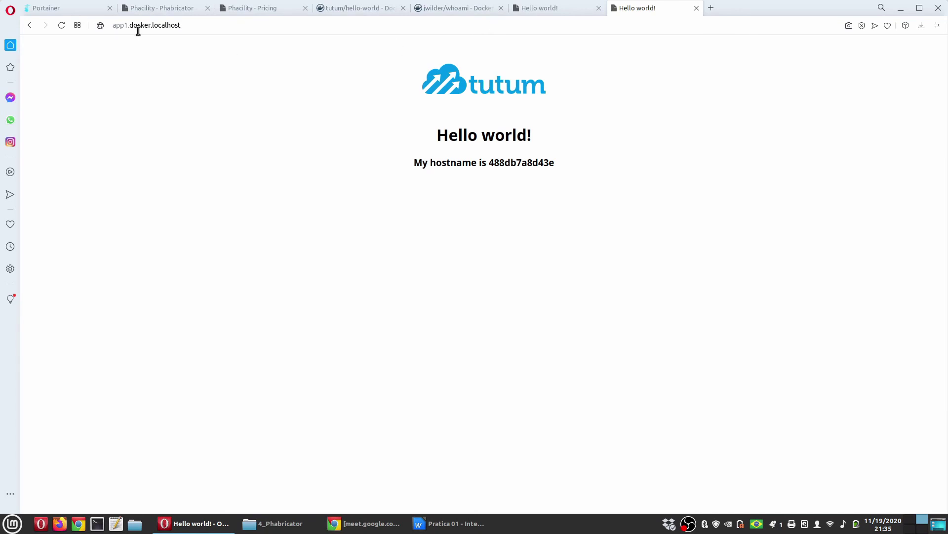
click(139, 31)
click(126, 28)
key(BackSpace)
text(2)
key(Return)
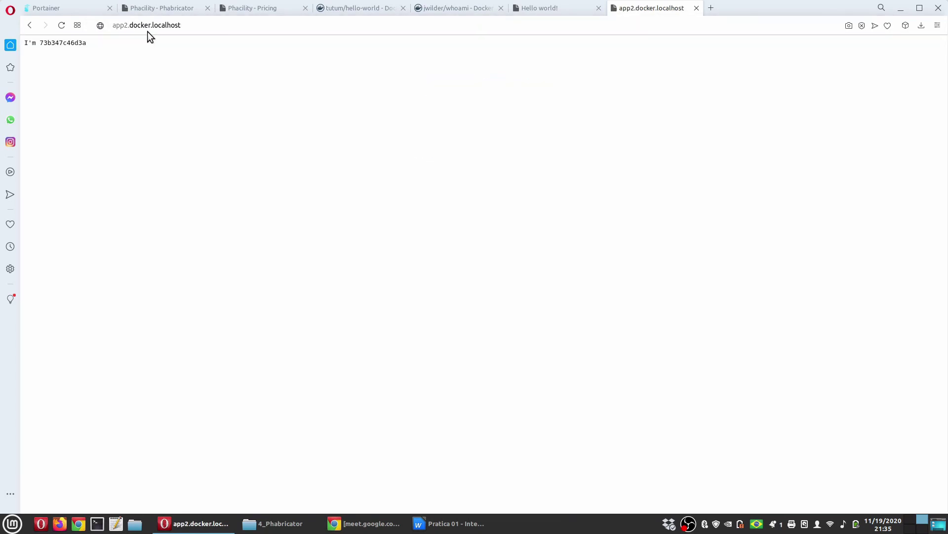
Step: Compare the app1 Hello world and app2 whoami tabs, then return to the tutorial document
scroll(89, 97, up, 7)
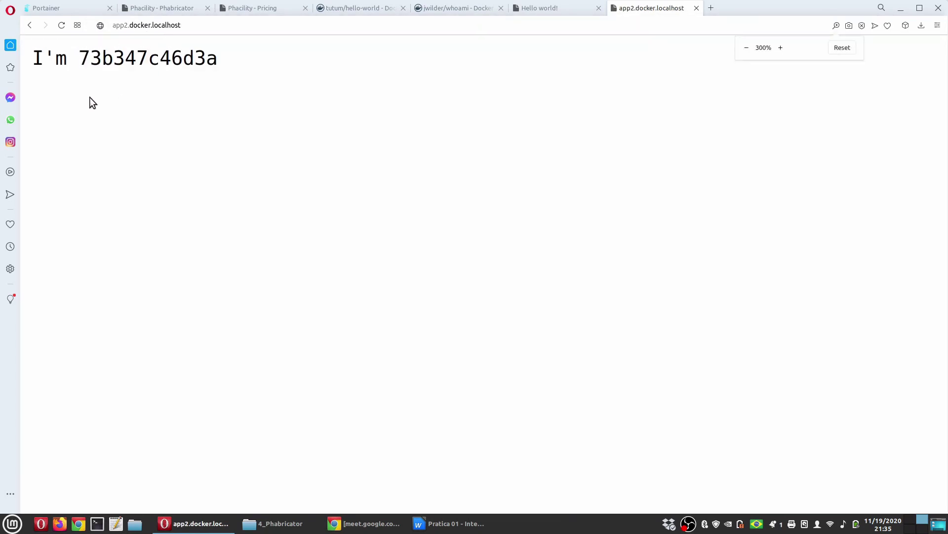
click(550, 7)
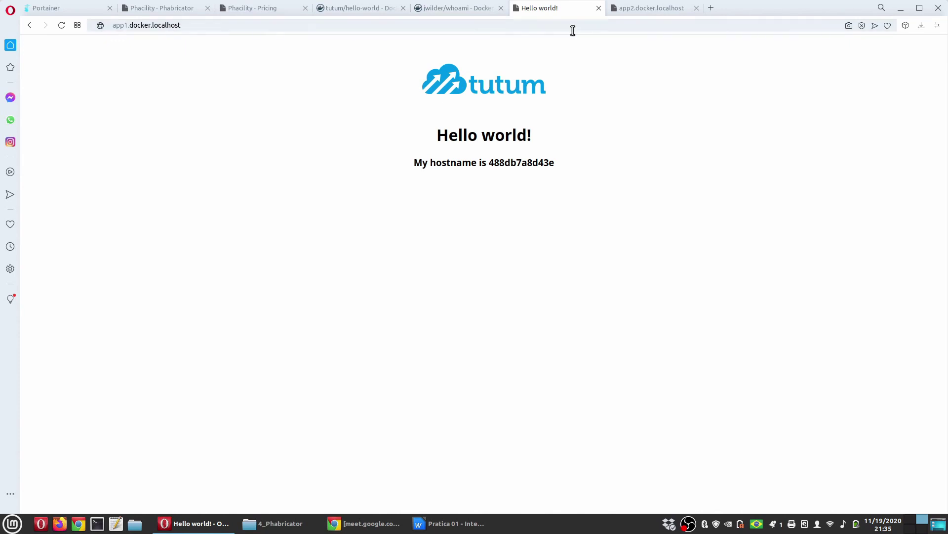
click(628, 9)
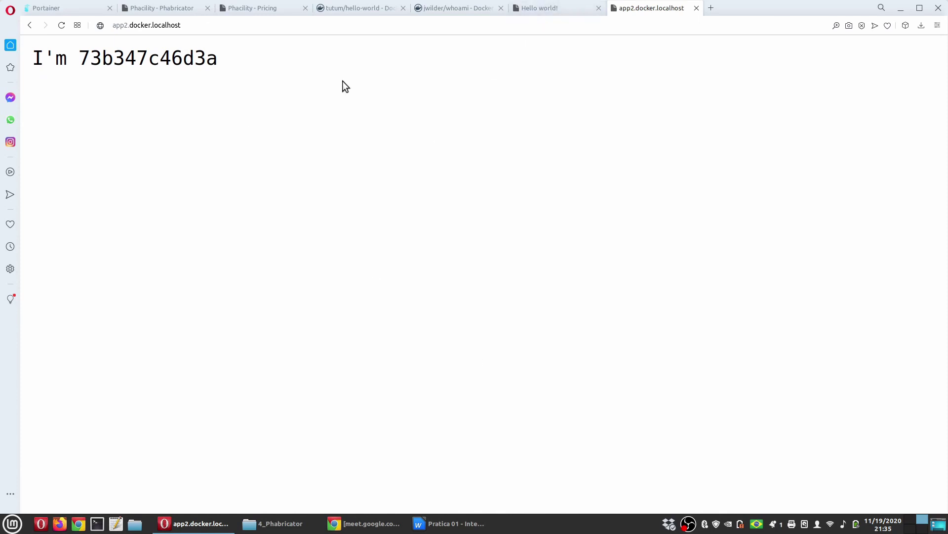
click(543, 9)
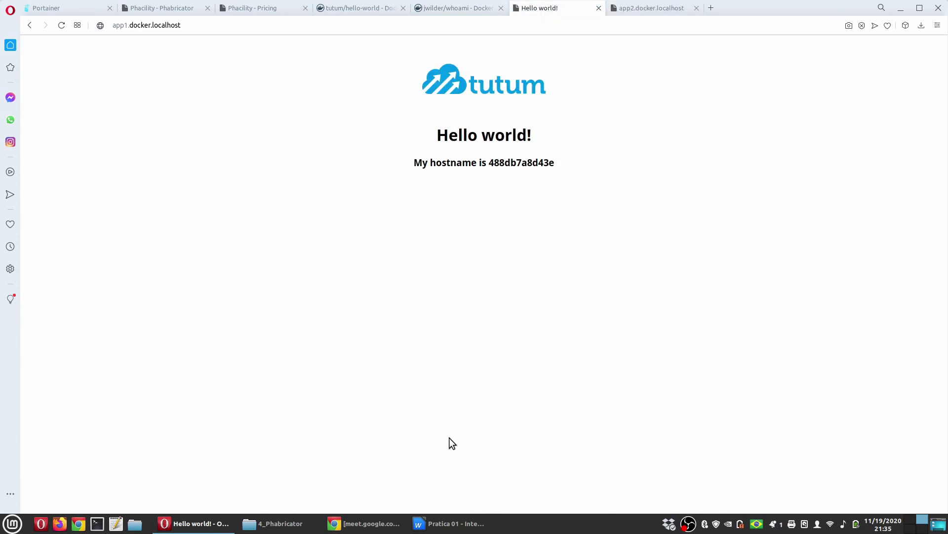
click(449, 523)
scroll(256, 202, up, 5)
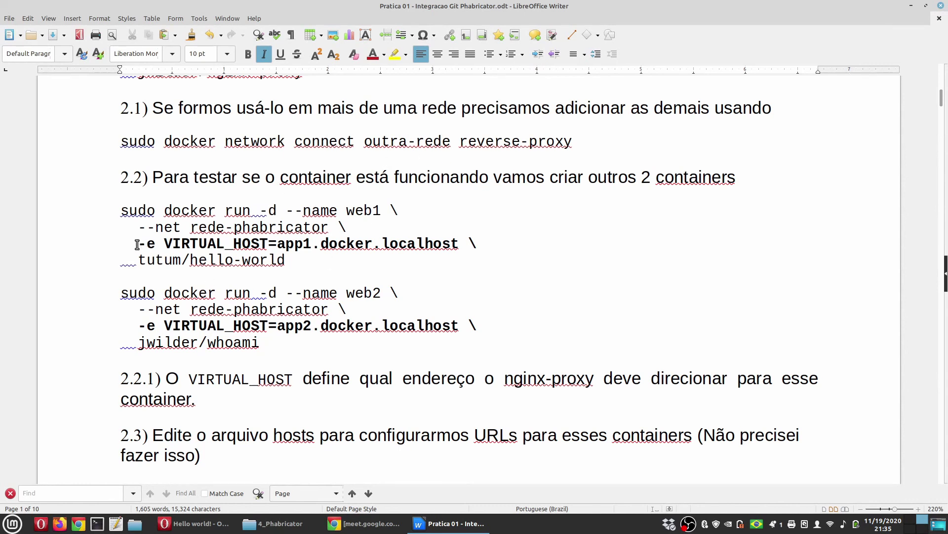
drag(138, 245, 463, 248)
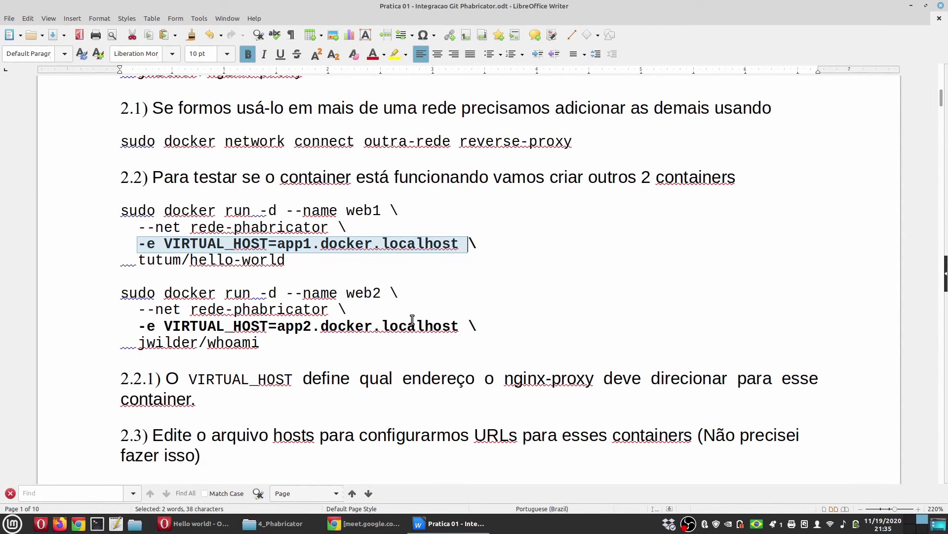
click(454, 244)
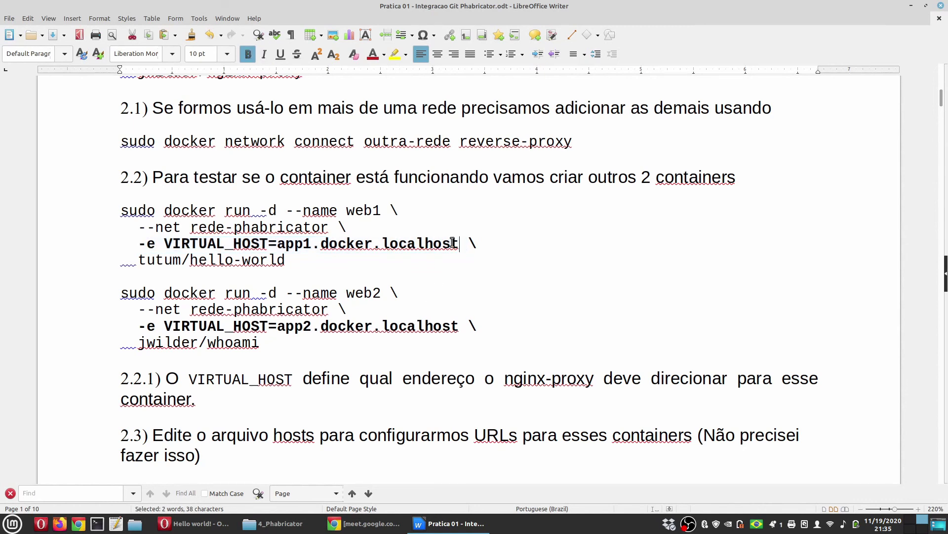
double_click(297, 243)
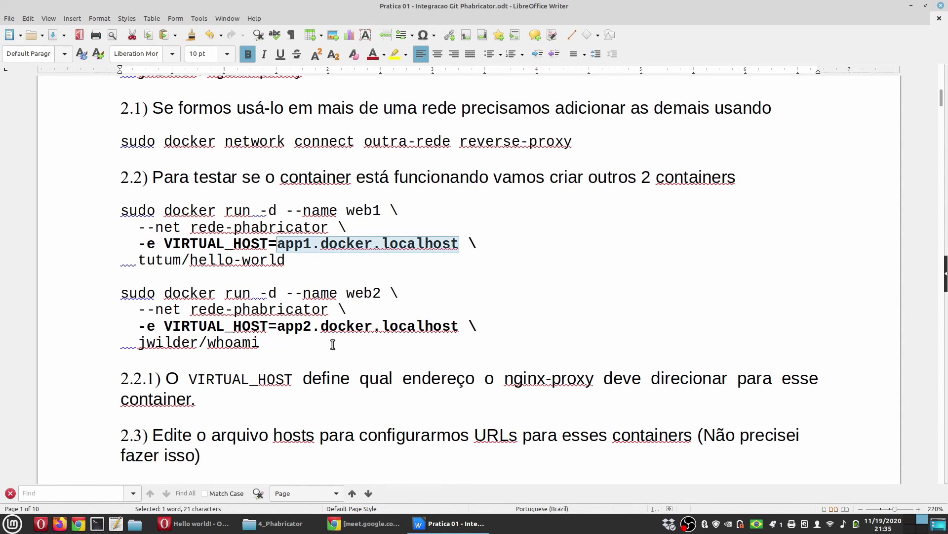
scroll(375, 331, down, 2)
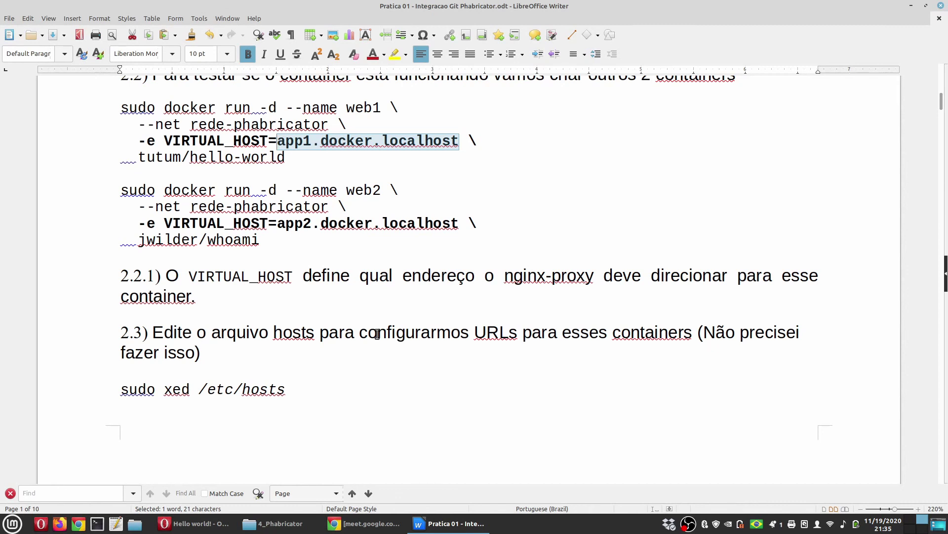
scroll(377, 335, down, 9)
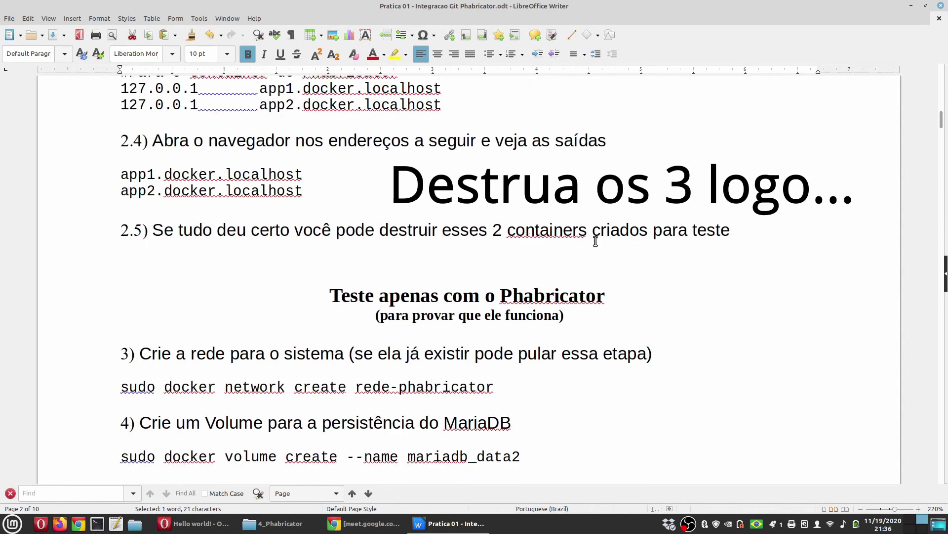
scroll(652, 262, down, 2)
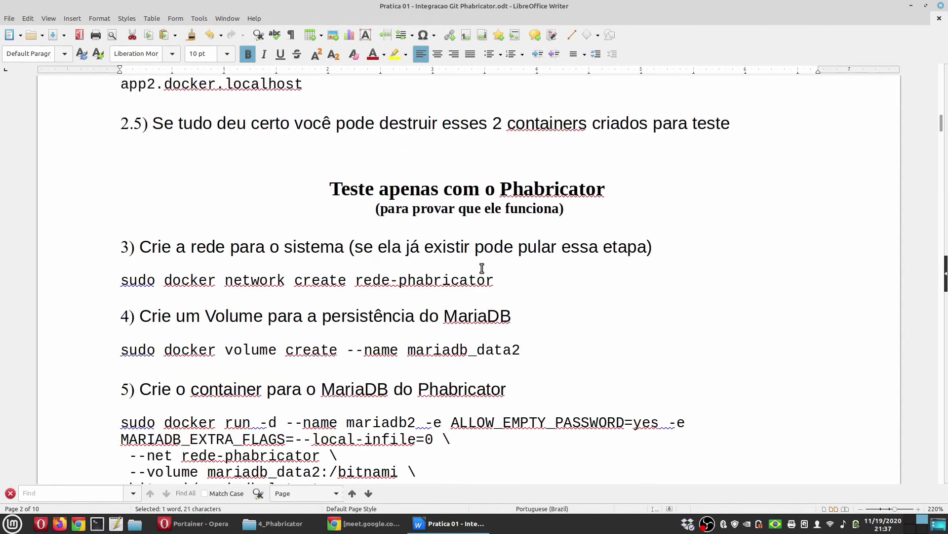
click(503, 278)
scroll(512, 291, down, 1)
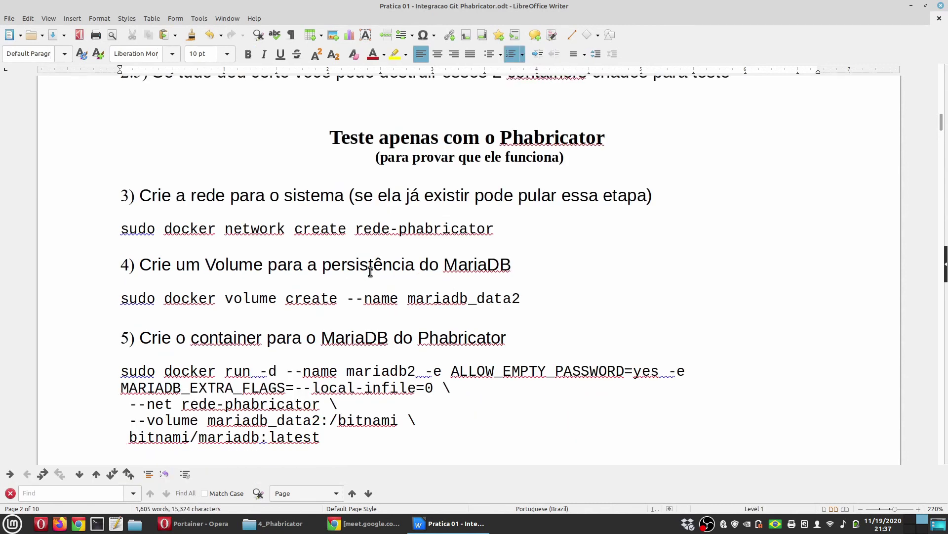
scroll(404, 258, down, 1)
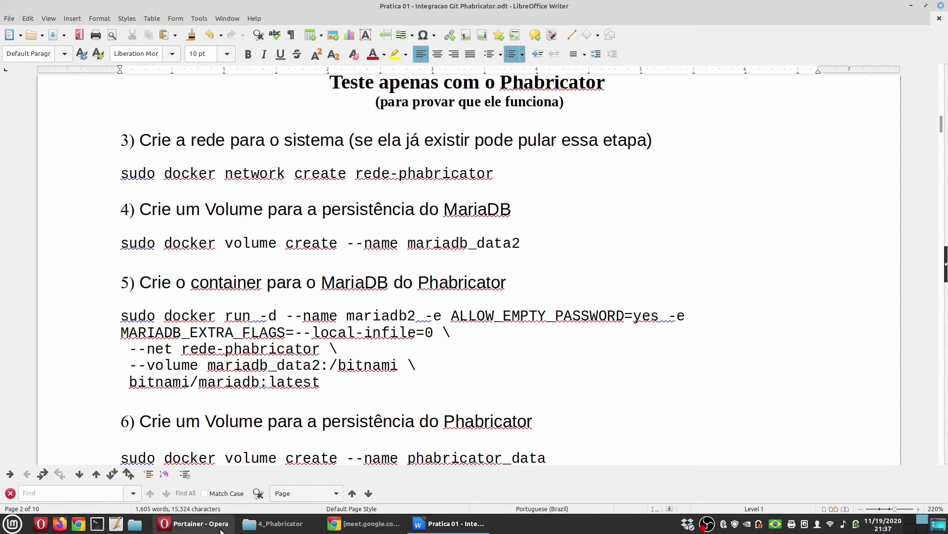
click(194, 523)
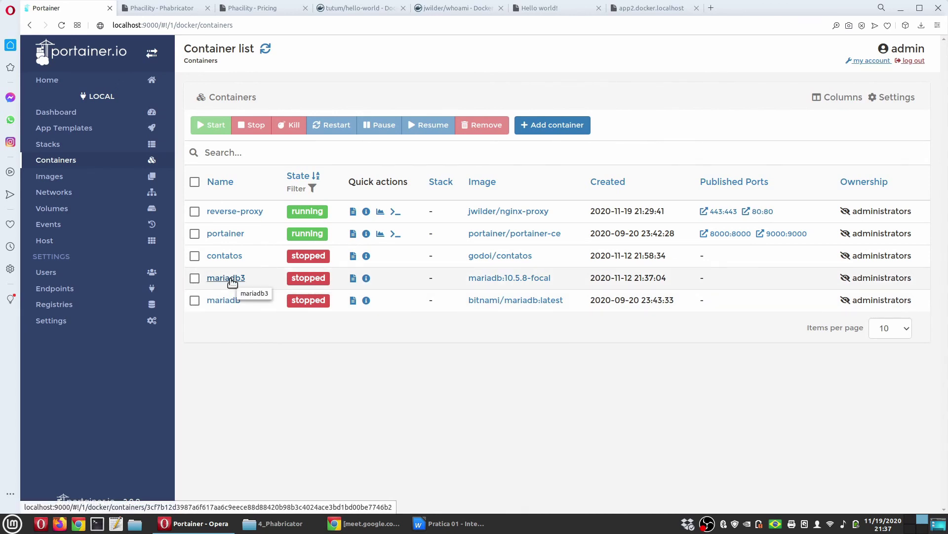
click(52, 208)
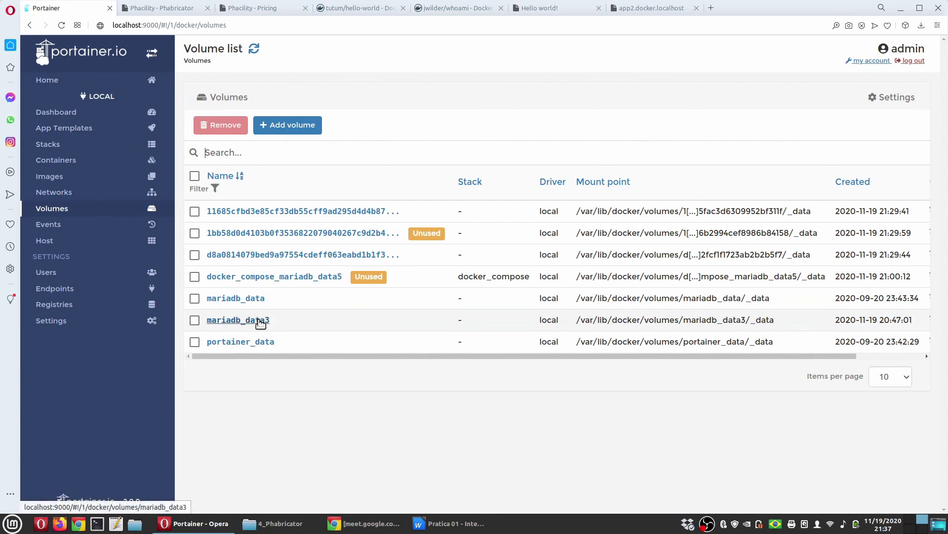
click(437, 525)
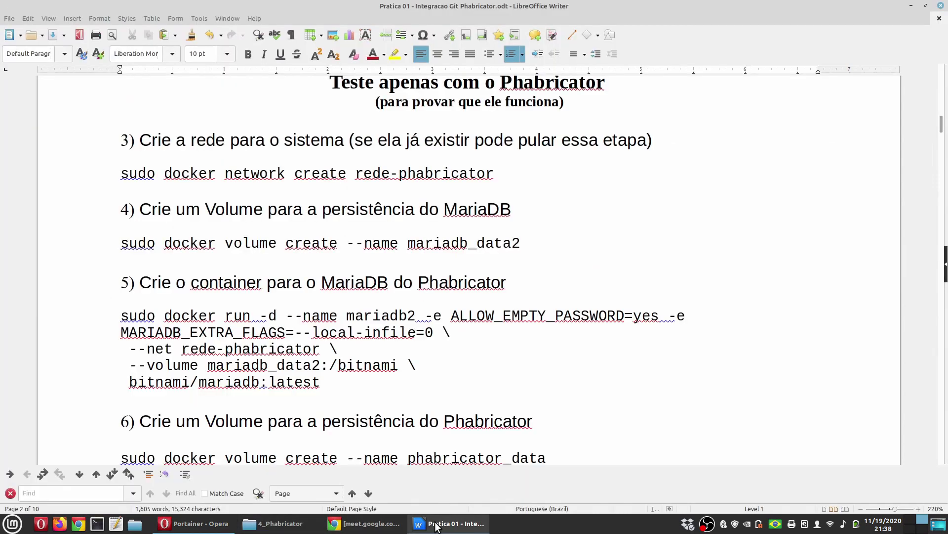
Step: Paste the step-4 volume create command into the terminal, naming the volume mariadb_data_pabricator
click(522, 243)
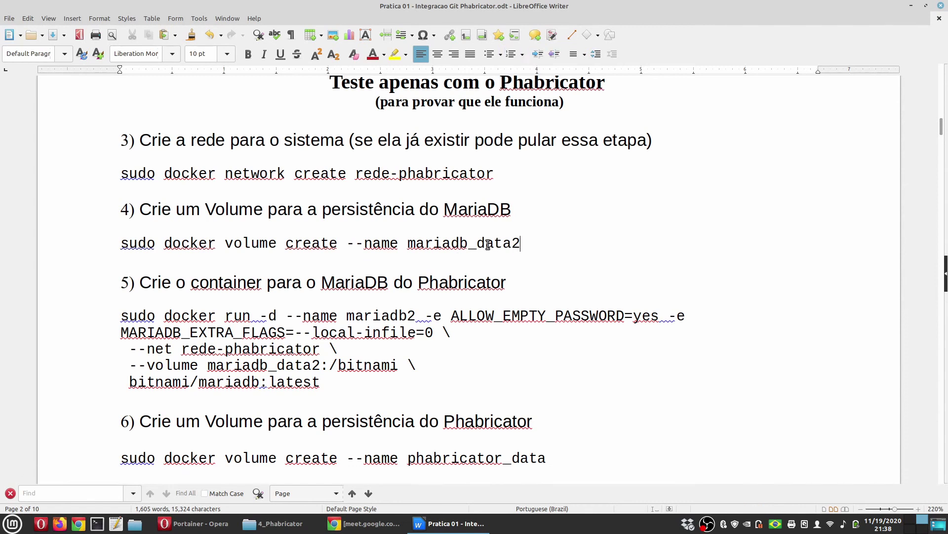
shift+click(122, 244)
key(ctrl+c)
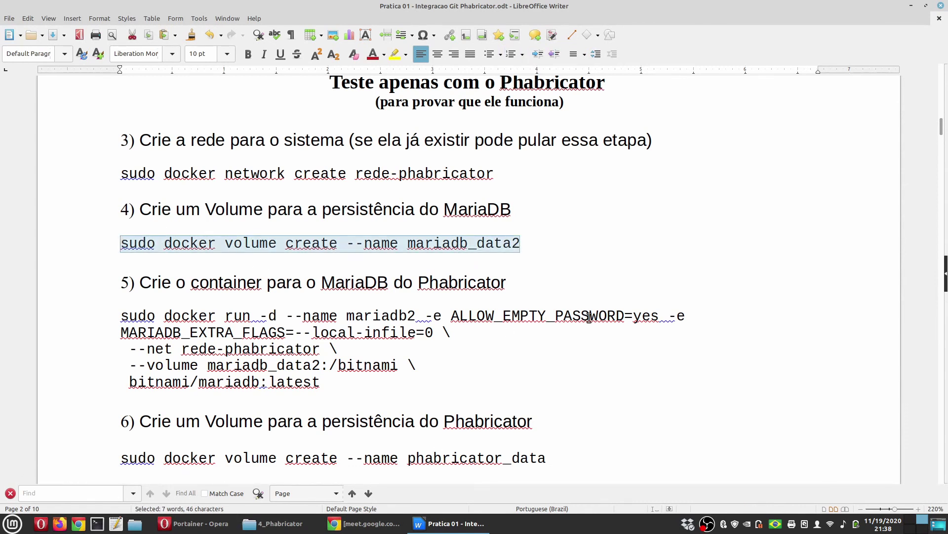
key(ctrl+alt+Right)
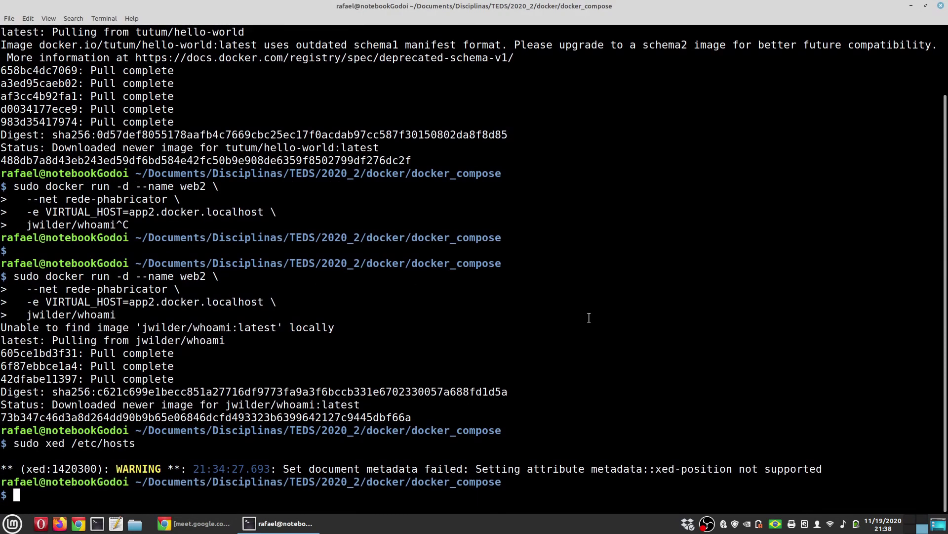
key(ctrl+shift+v)
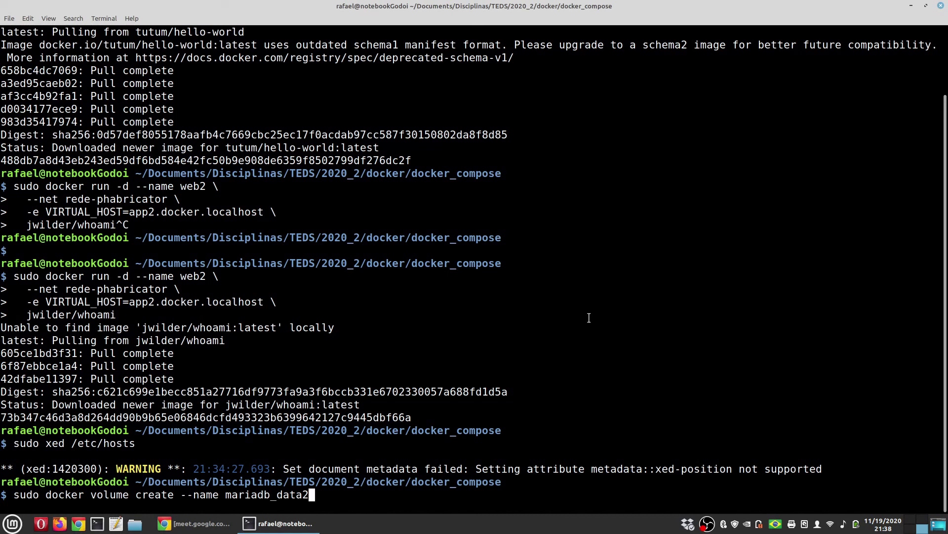
key(Left)
text(_pabricator)
Step: Change mariadb_data2 to mariadb_data_phabricator in both the step-4 and step-5 commands
key(ctrl+alt+Left)
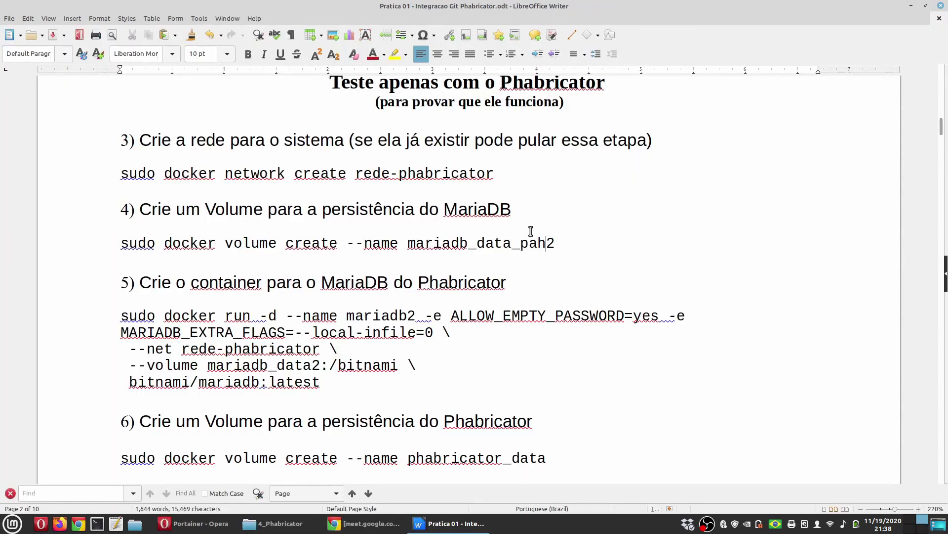
text(rica)
key(BackSpace)
key(BackSpace)
key(BackSpace)
key(BackSpace)
key(BackSpace)
key(BackSpace)
text(habricator)
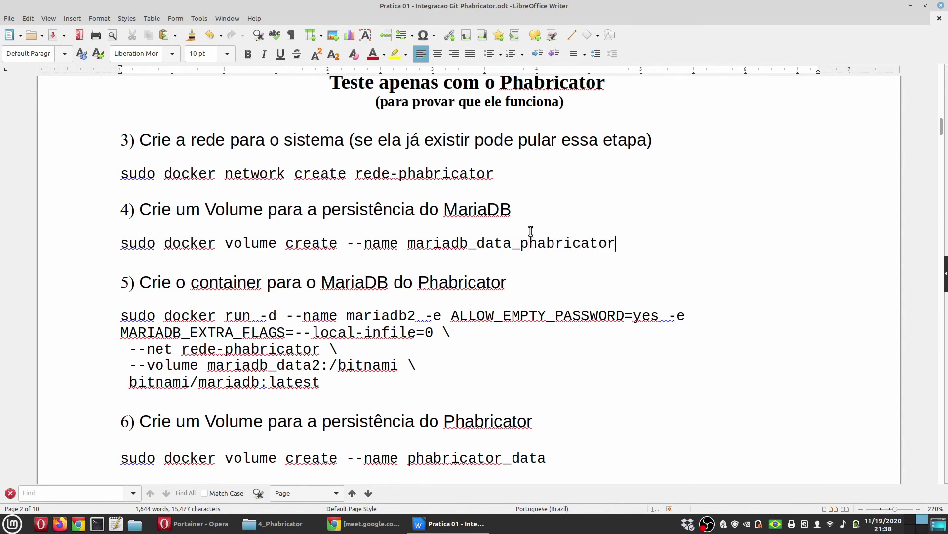
key(Delete)
key(ctrl+z)
click(618, 244)
shift+click(405, 244)
key(ctrl+c)
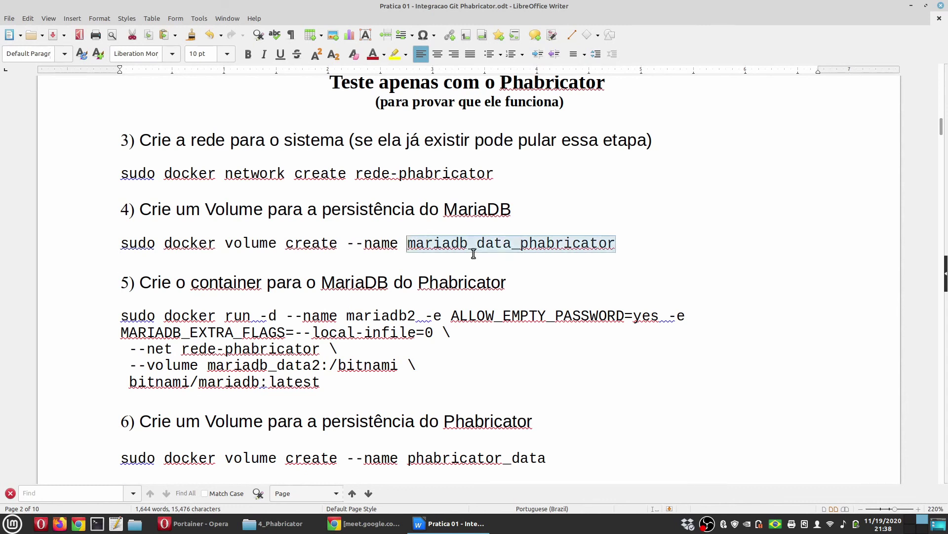
click(208, 366)
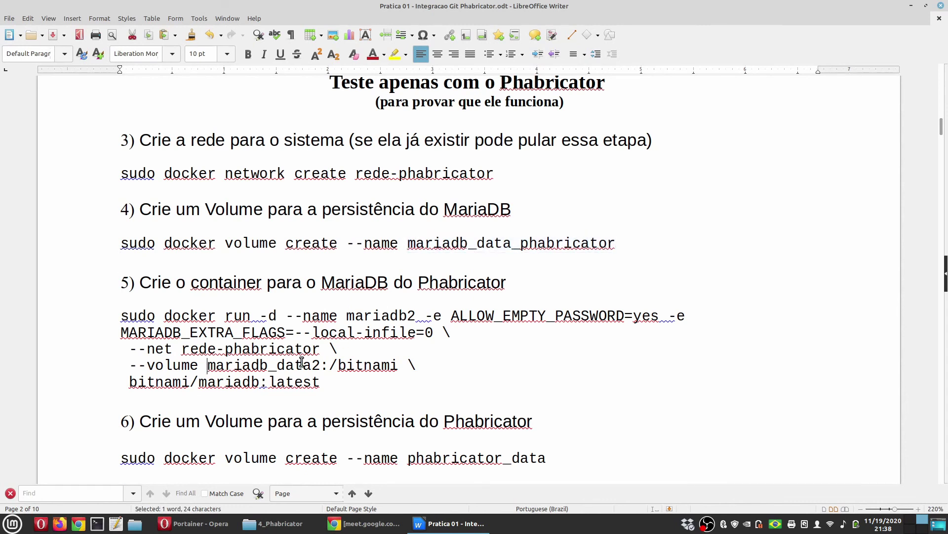
shift+click(319, 366)
key(ctrl+v)
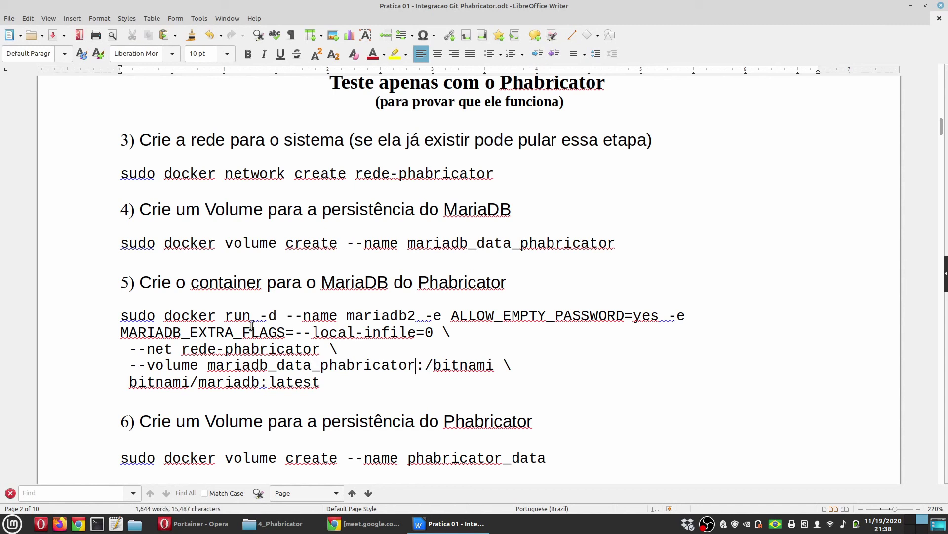
Step: Select the step-5 command block and clear the terminal
click(109, 314)
shift+click(349, 380)
key(ctrl+c)
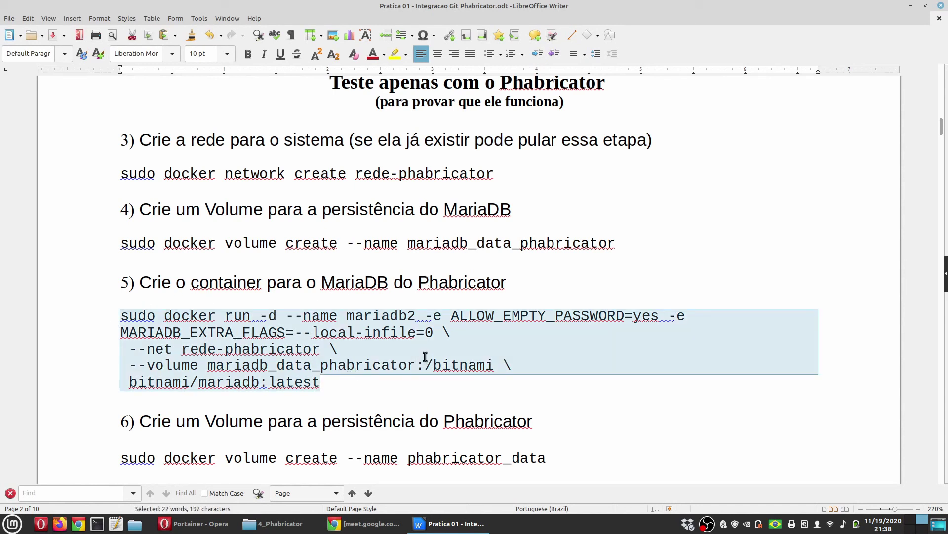
key(ctrl+alt+Right)
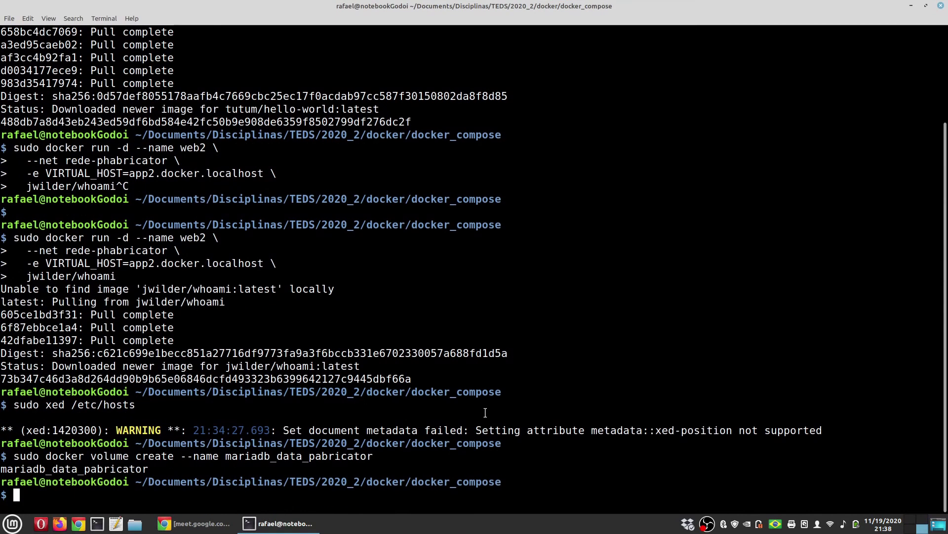
text(clear)
key(Return)
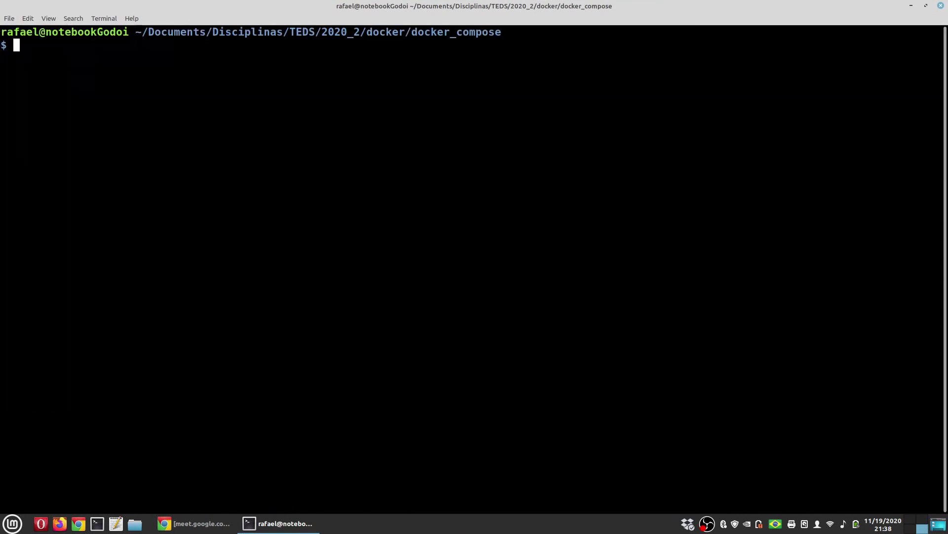
Step: Paste the step-5 mariadb2 run command into the terminal and view Portainer's container list
key(ctrl+shift+v)
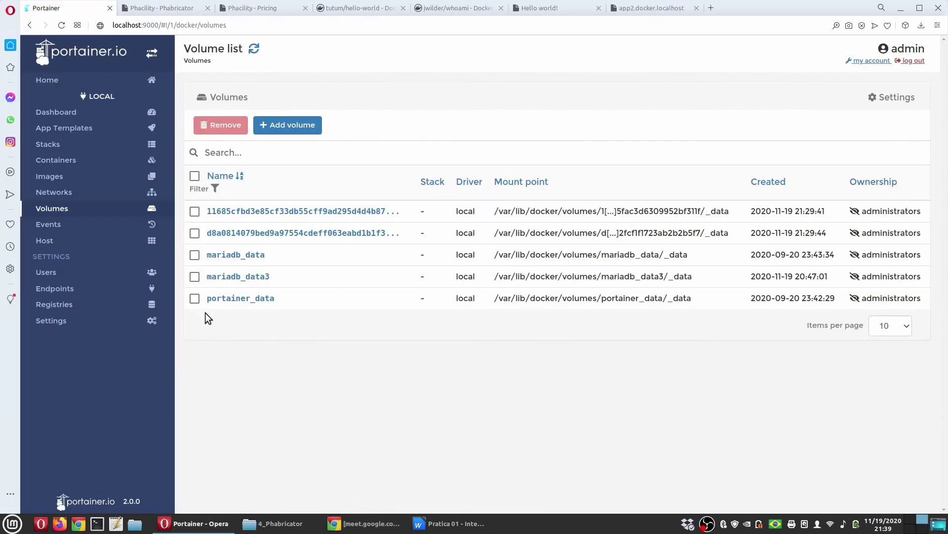
click(53, 162)
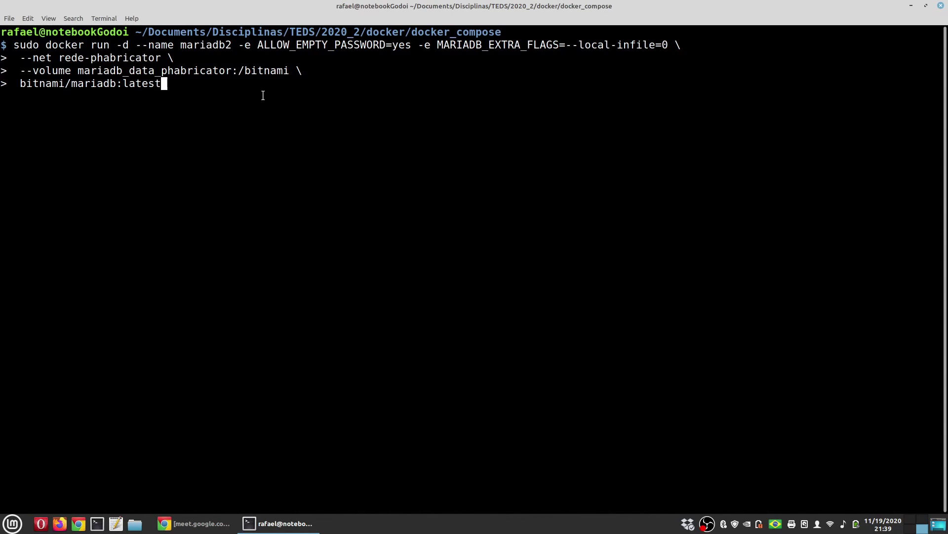
Step: Run the mariadb2 command, refresh Portainer's container list to confirm it is running, then return to the document
key(Return)
key(ctrl+alt+Left)
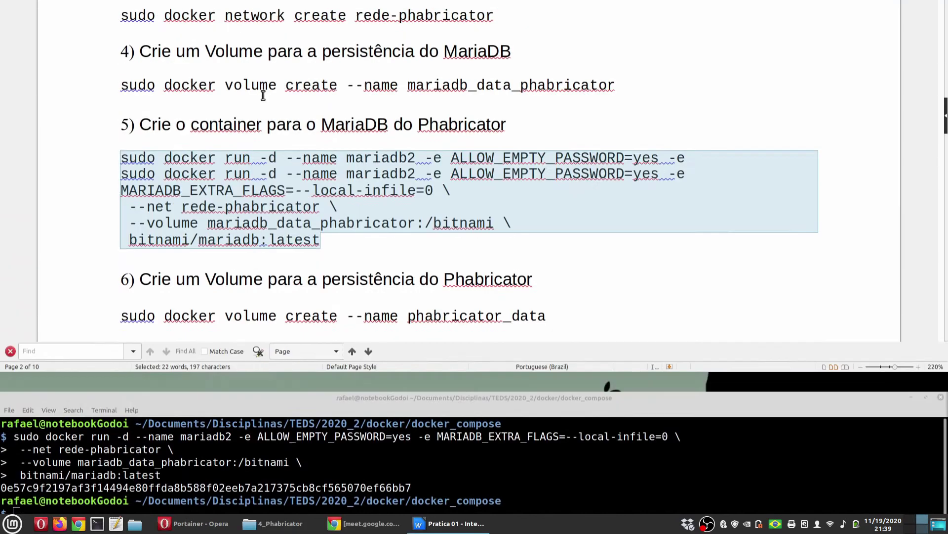
click(195, 523)
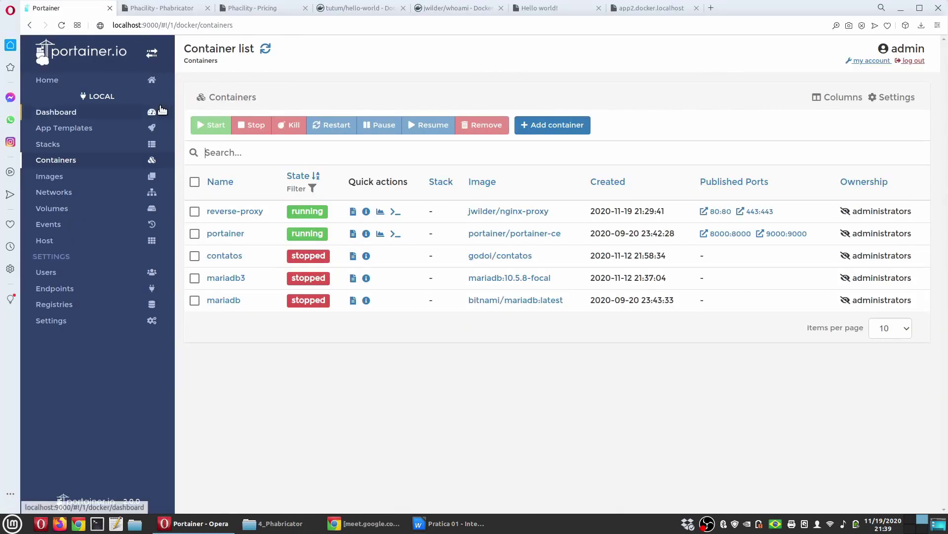
click(264, 49)
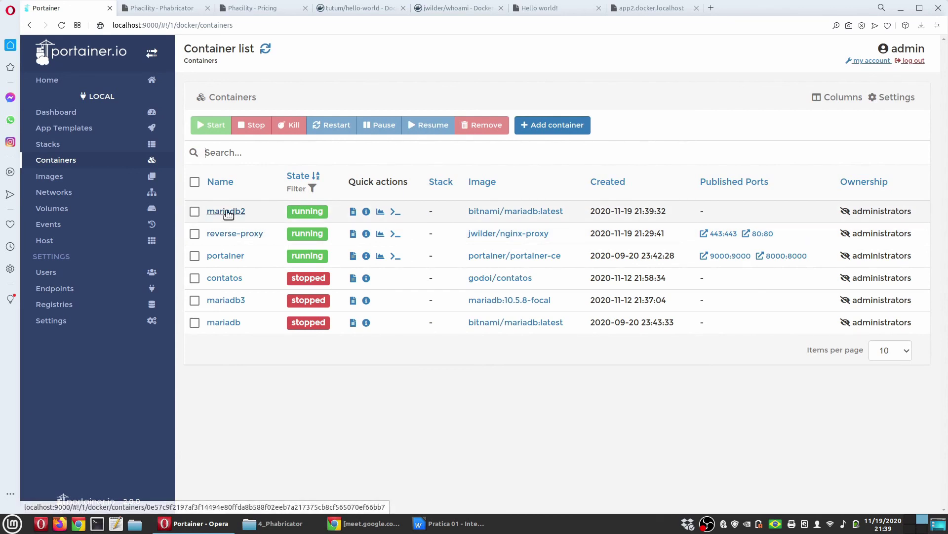
click(449, 523)
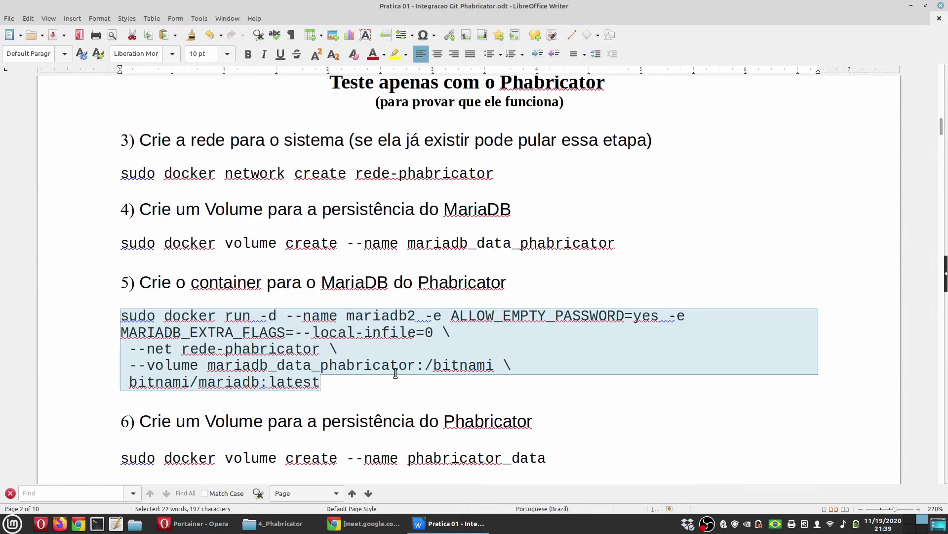
Step: Create the phabricator_data volume by running the step-6 command in the terminal
click(381, 364)
scroll(318, 365, down, 2)
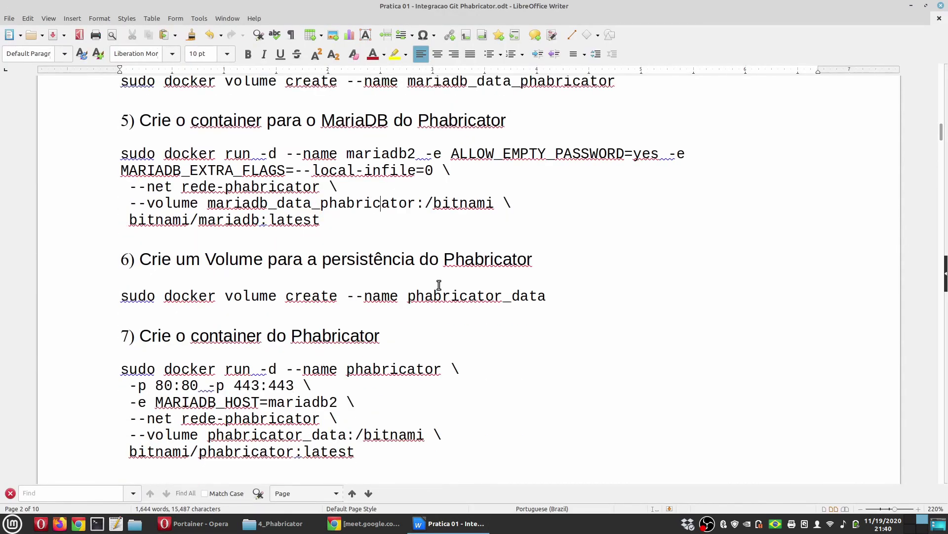
click(433, 297)
click(572, 303)
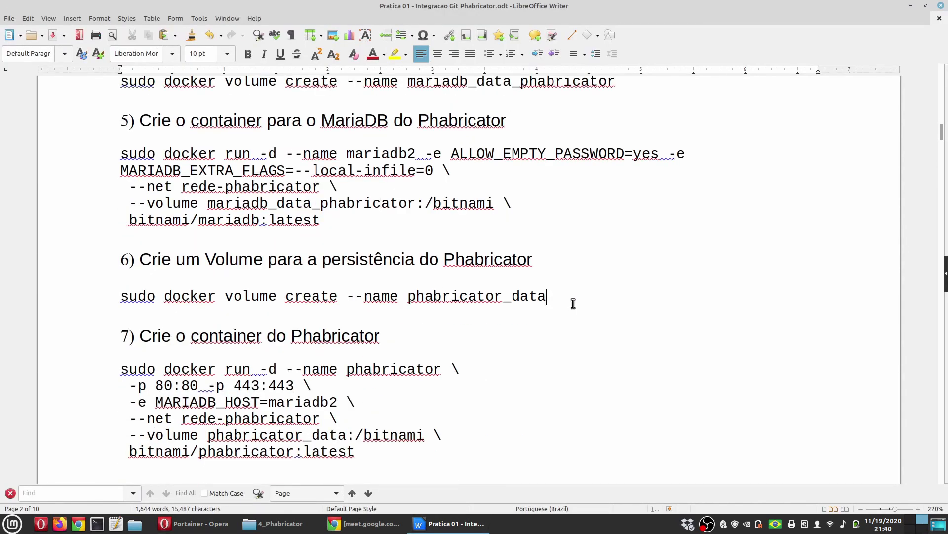
triple_click(112, 298)
key(ctrl+c)
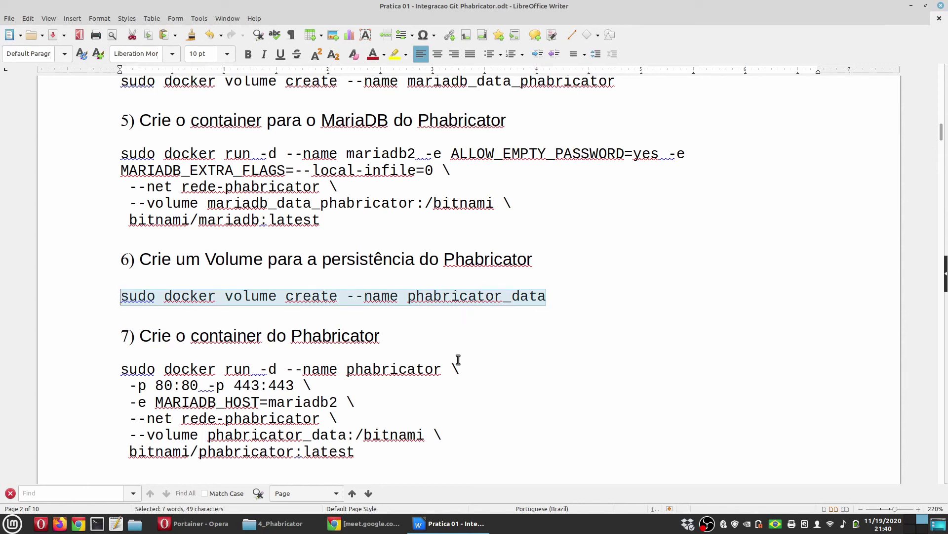
key(alt+Tab)
key(ctrl+shift+v)
key(Return)
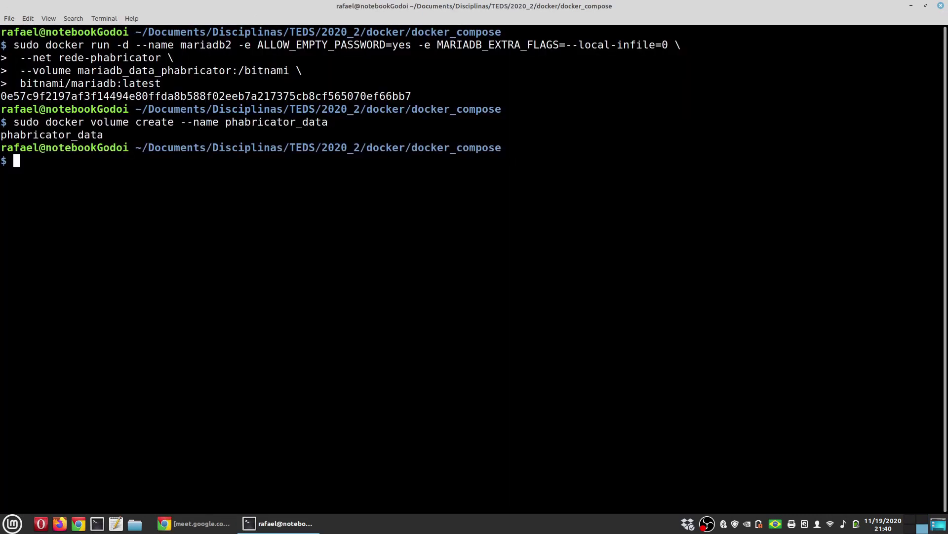
Step: Paste the step-7 phabricator container command at the terminal prompt
key(alt+Tab)
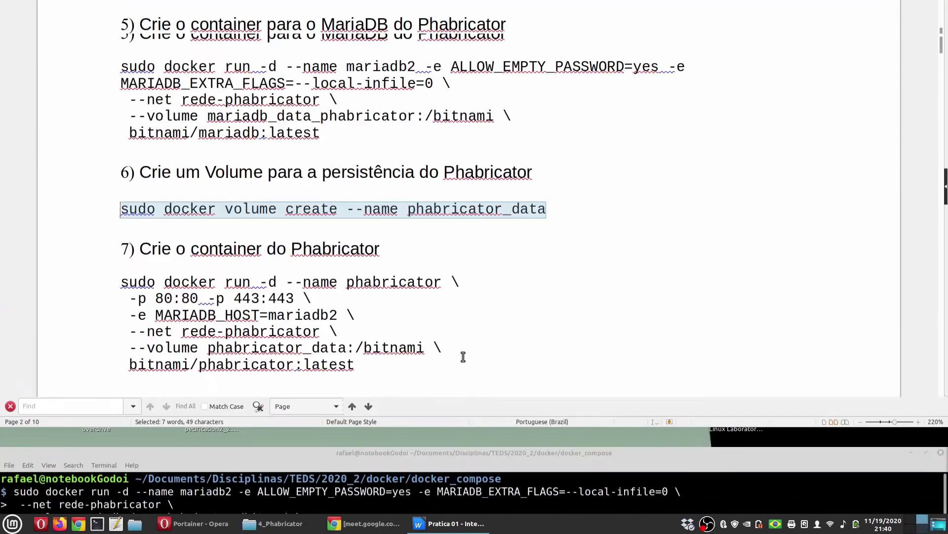
click(101, 372)
scroll(236, 381, down, 3)
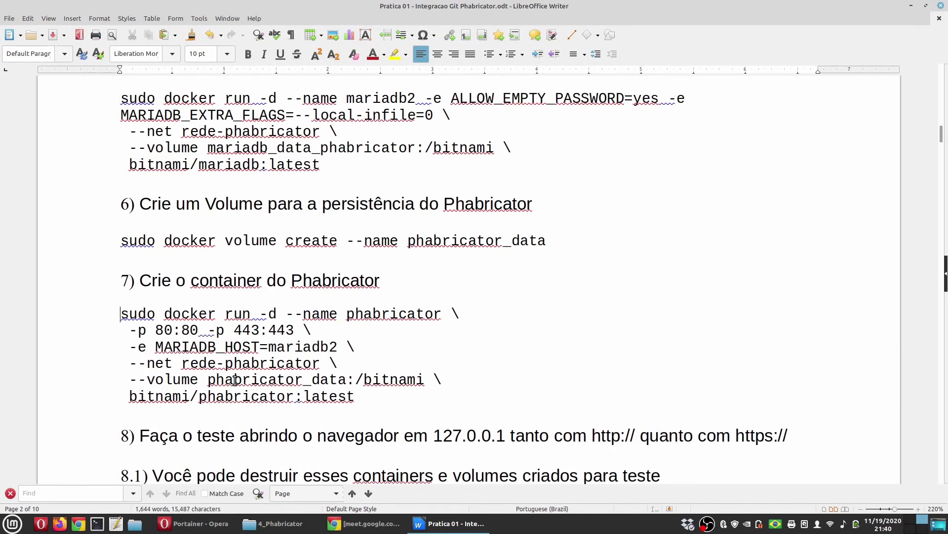
shift+click(389, 346)
key(ctrl+c)
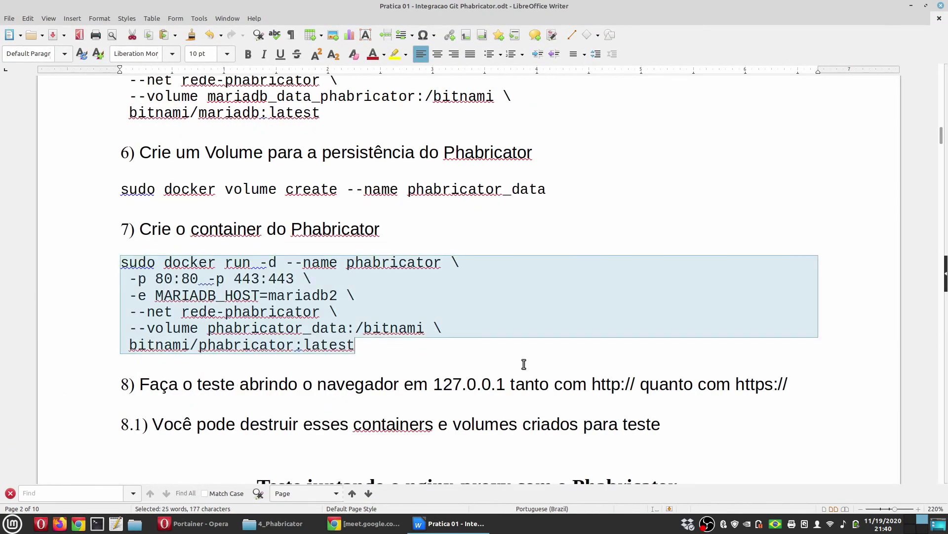
key(alt+Tab)
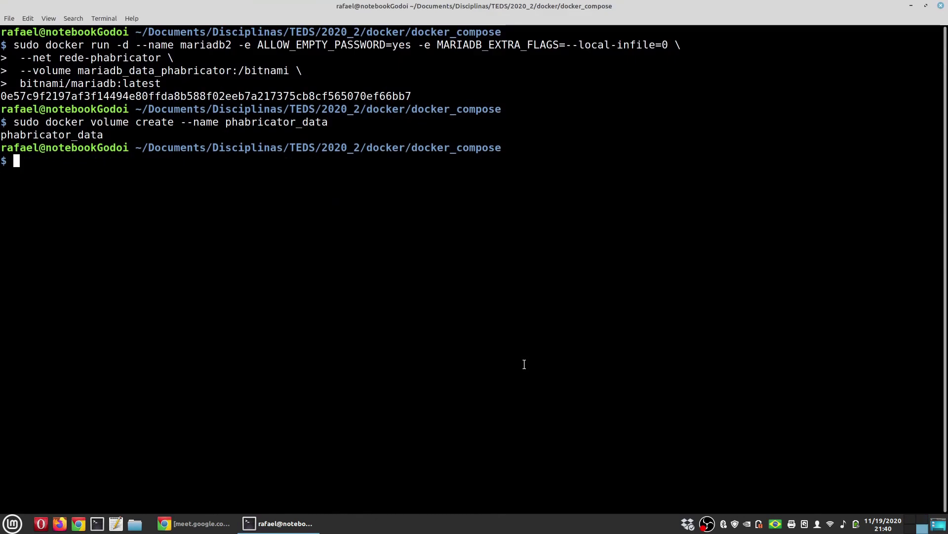
key(ctrl+shift+v)
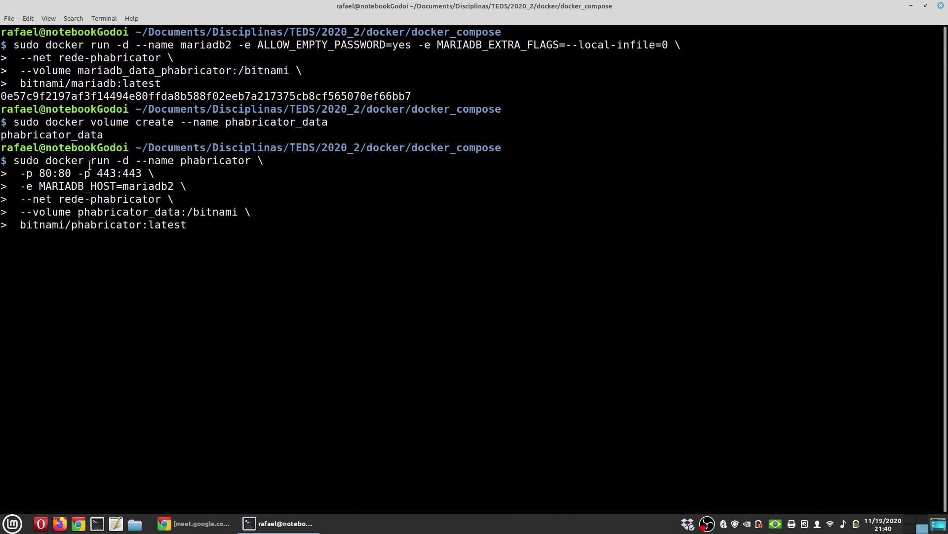
Step: Review the tutorial's nginx-proxy test steps 8–12, then switch to Portainer's container list
key(ctrl+alt+Left)
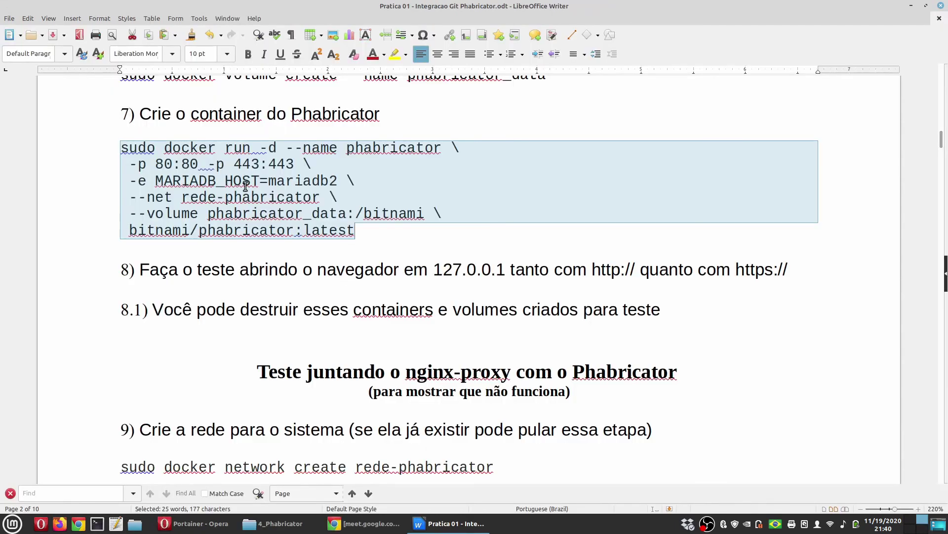
scroll(315, 347, down, 2)
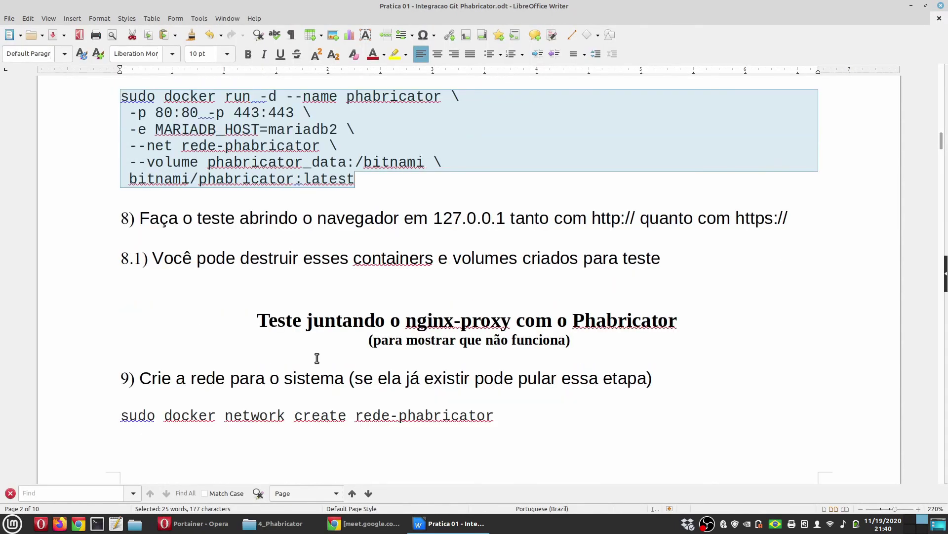
scroll(375, 235, up, 20)
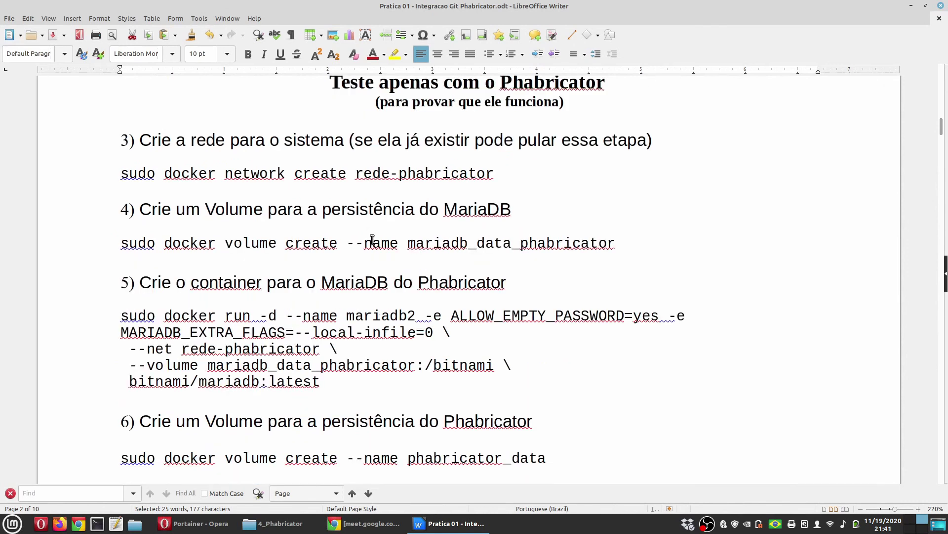
scroll(469, 214, up, 2)
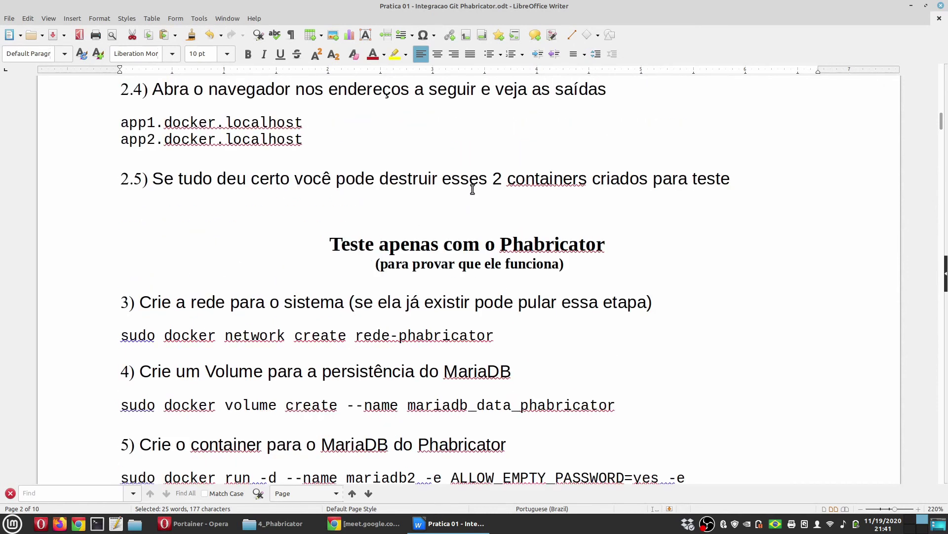
click(497, 179)
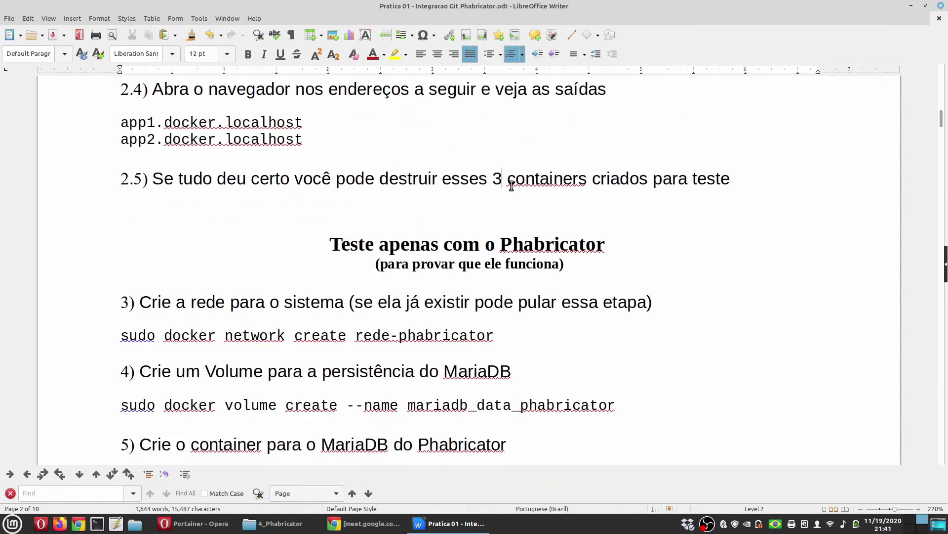
scroll(472, 296, down, 12)
scroll(469, 296, down, 20)
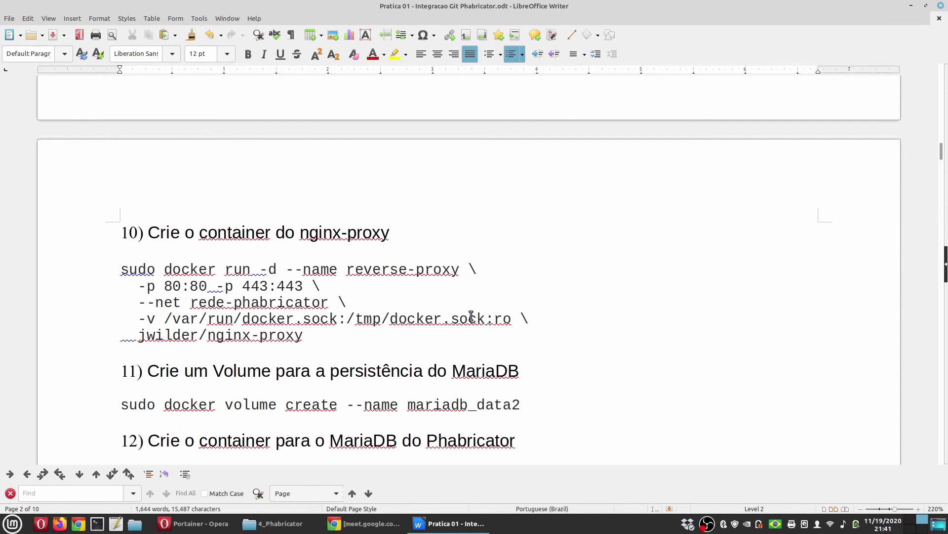
scroll(472, 315, up, 12)
scroll(477, 304, up, 2)
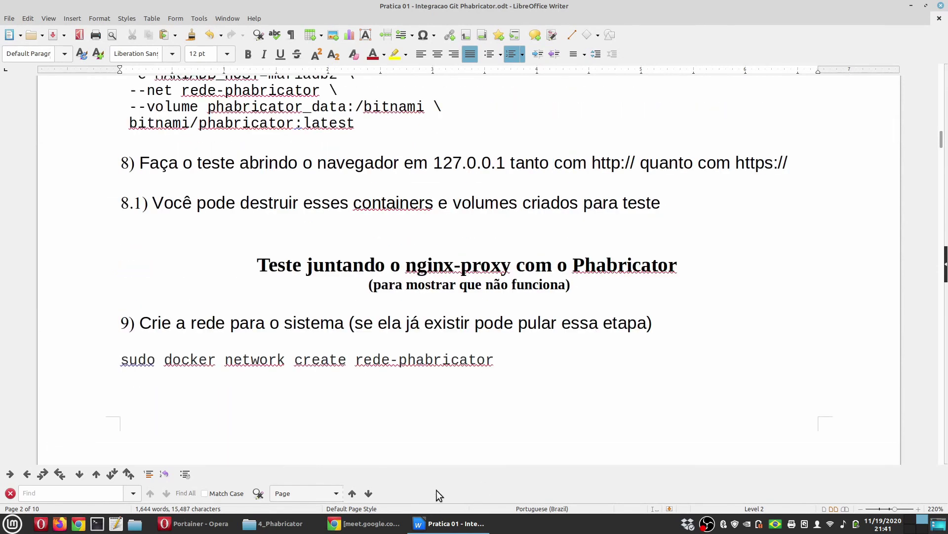
click(194, 524)
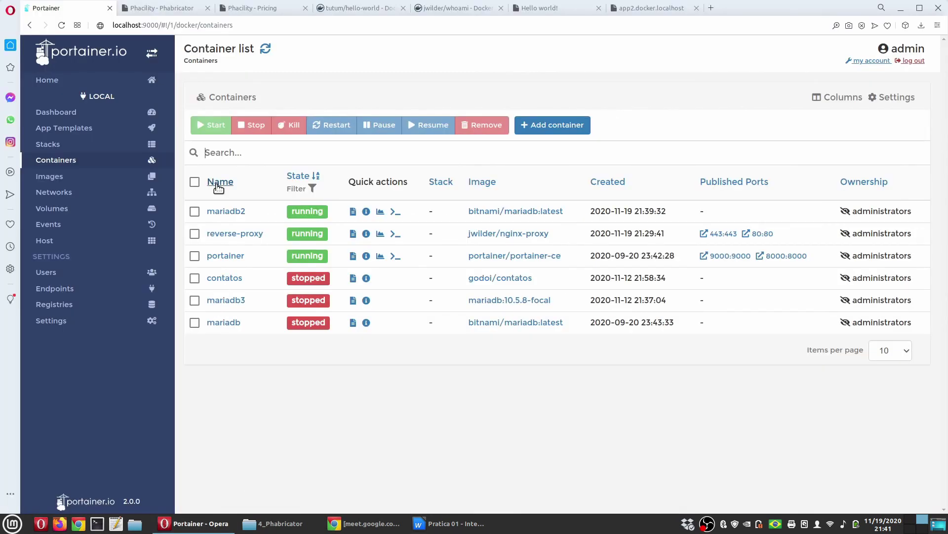
Step: Remove the reverse-proxy container in Portainer, check the volumes list, and return to the tutorial
click(197, 232)
click(481, 125)
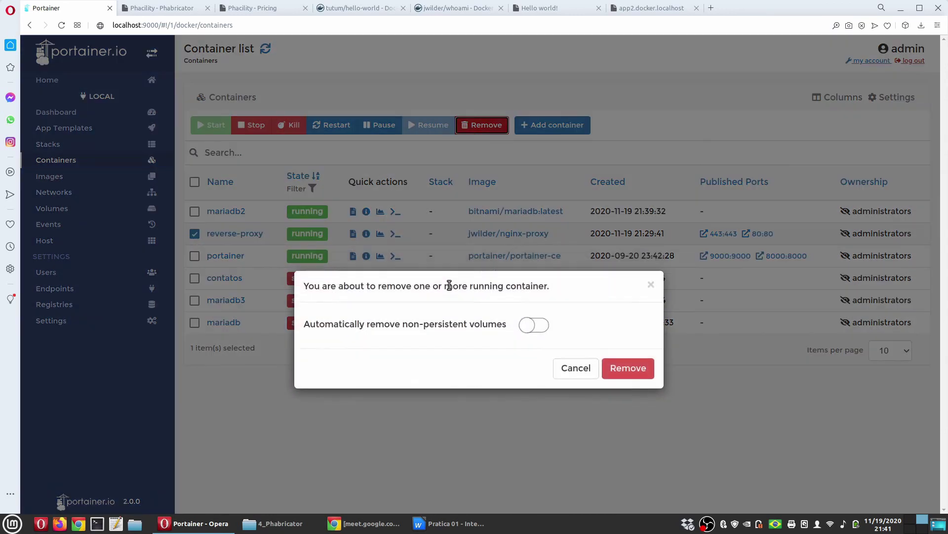
click(630, 374)
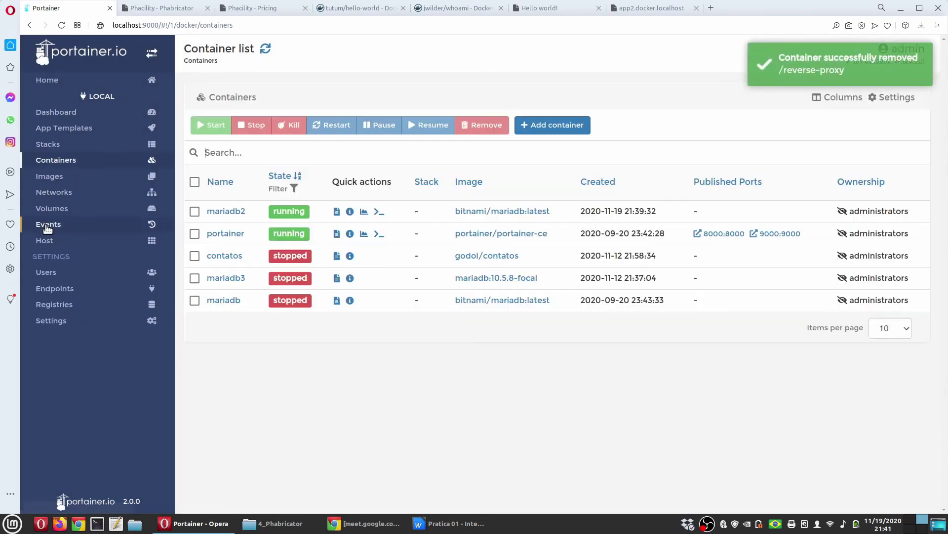
click(53, 208)
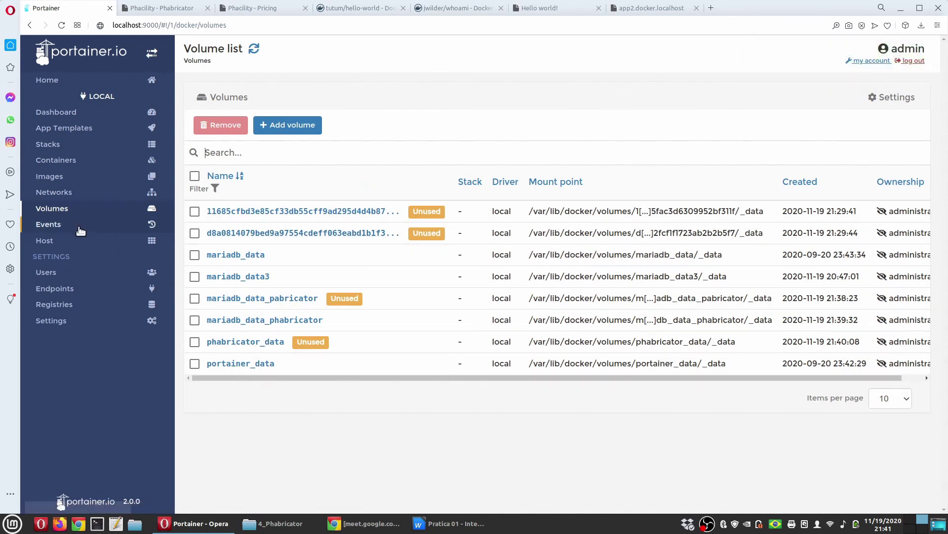
click(55, 163)
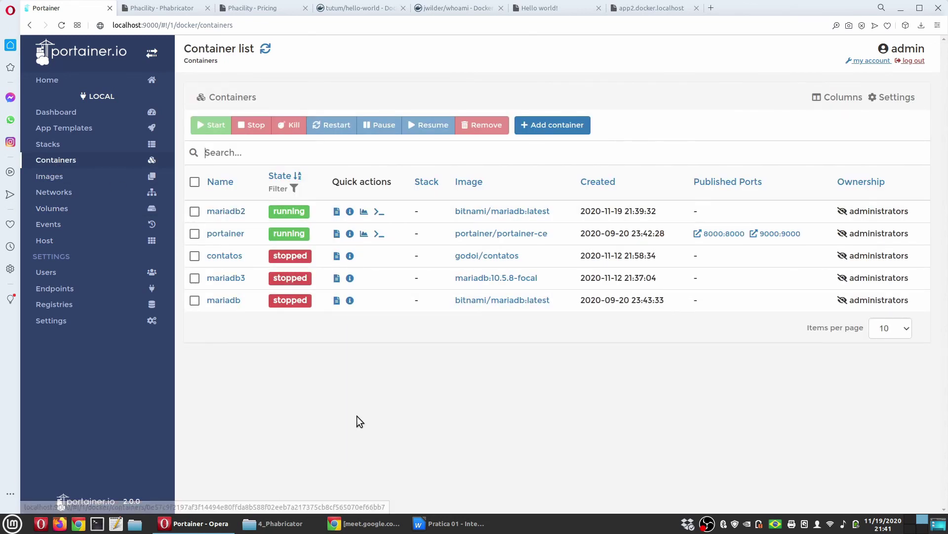
click(445, 523)
scroll(387, 245, up, 10)
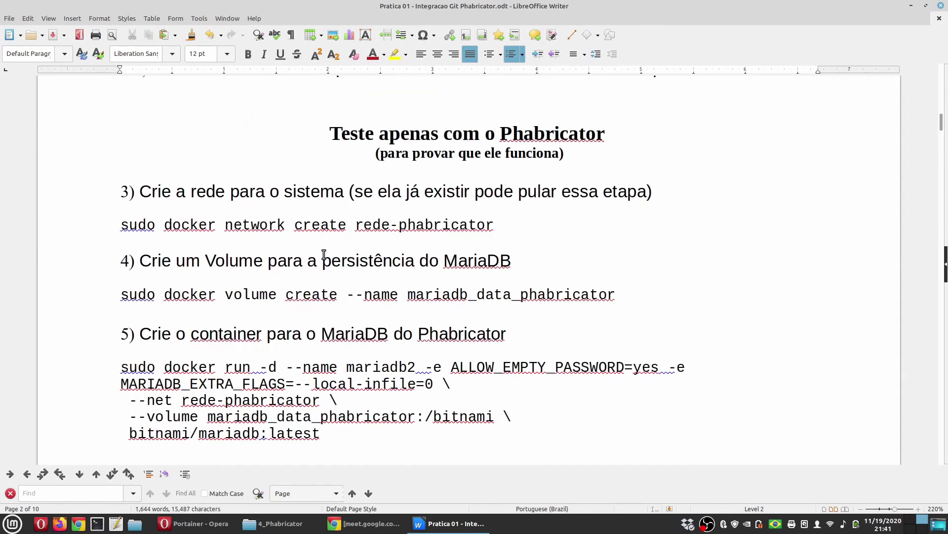
Step: Select and copy the step-7 phabricator docker run command, then paste it into the terminal
scroll(324, 254, down, 3)
drag(102, 261, 320, 327)
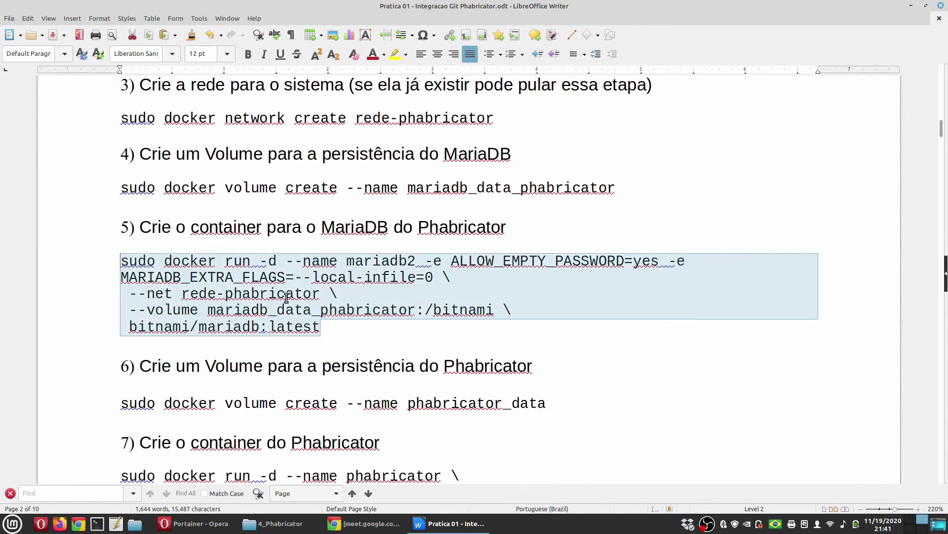
scroll(287, 298, down, 5)
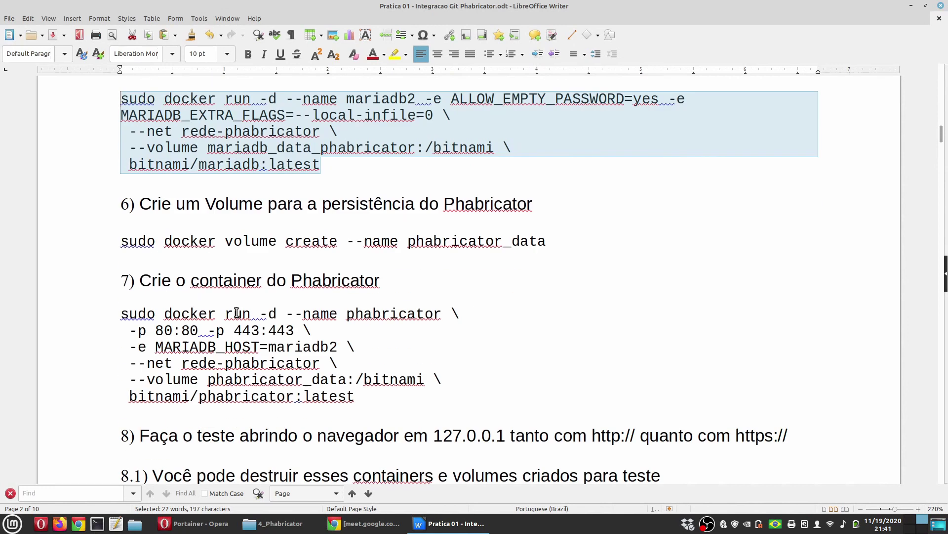
click(370, 395)
shift+click(109, 308)
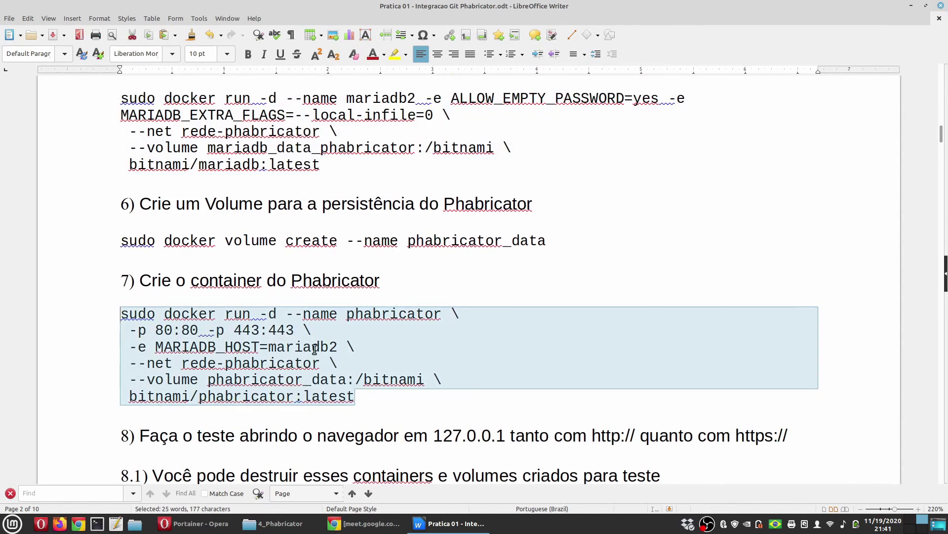
key(ctrl+c)
key(ctrl+alt+Right)
key(ctrl+shift+v)
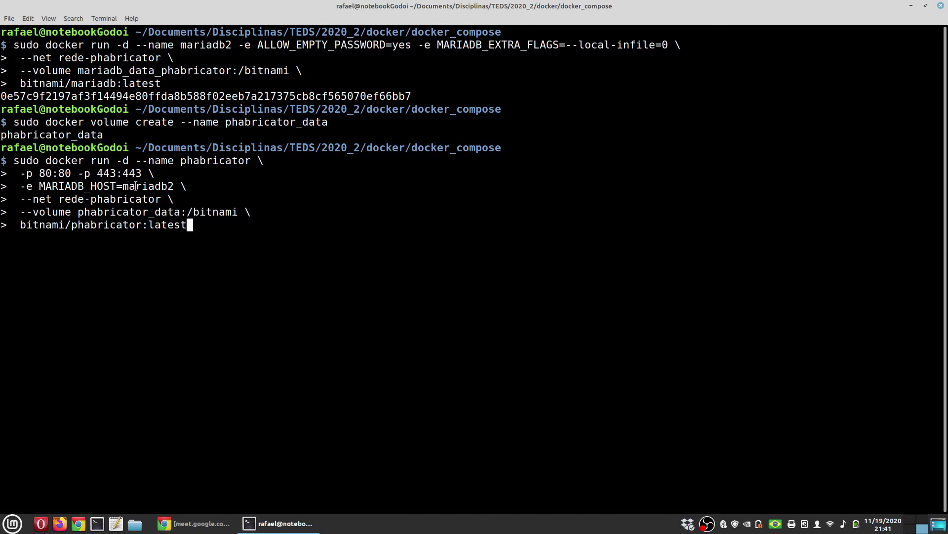
Step: Check the mariadb2 name in the pasted command and run it, pulling bitnami/phabricator:latest
double_click(208, 45)
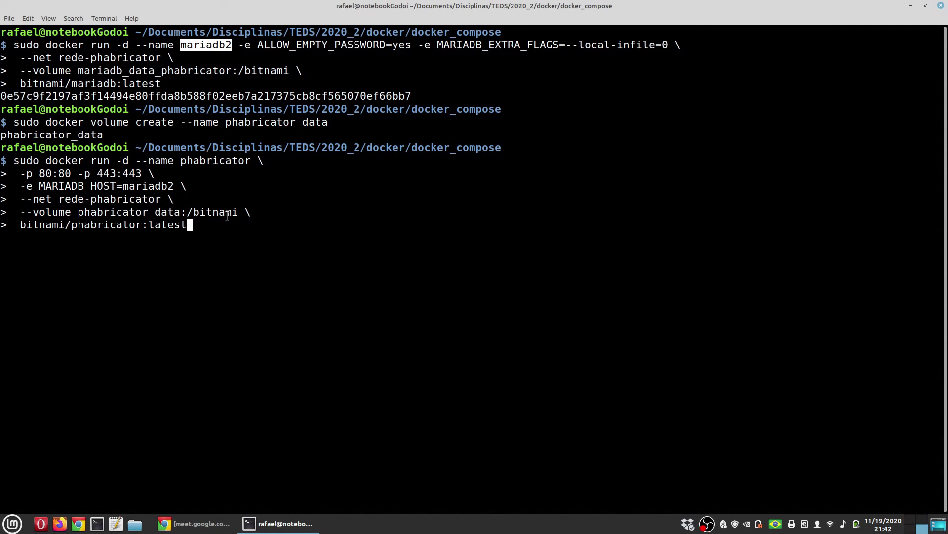
key(Return)
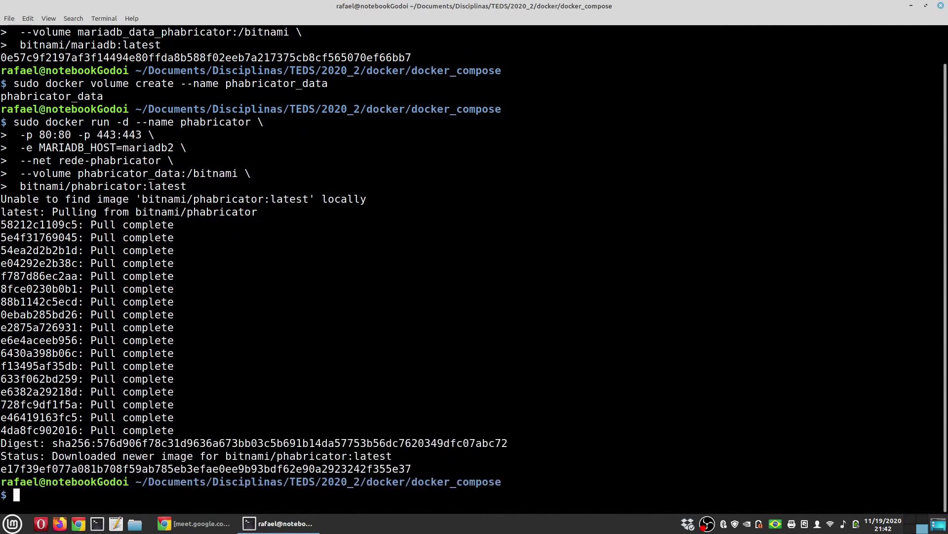
Step: Select step 8's test address 127.0.0.1 in the tutorial document
key(ctrl+alt+Right)
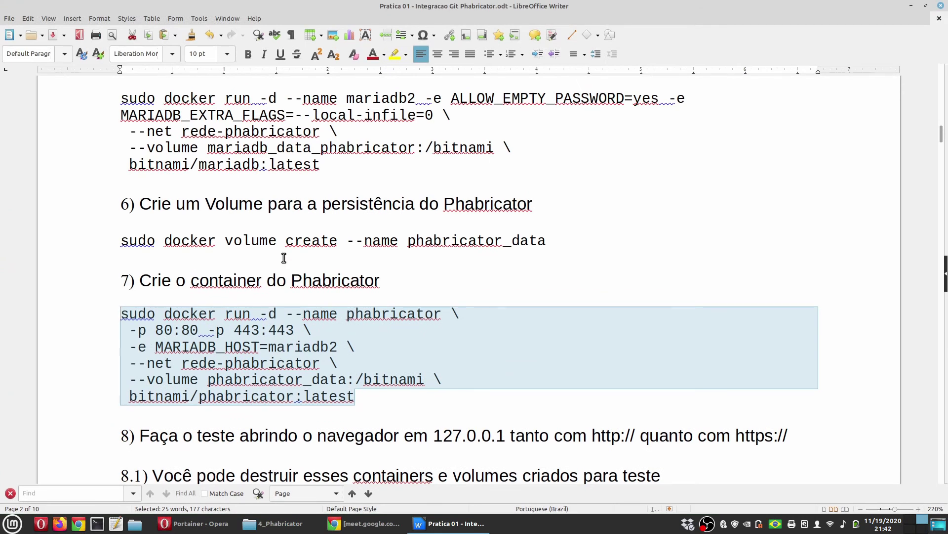
scroll(343, 391, down, 2)
scroll(344, 391, down, 2)
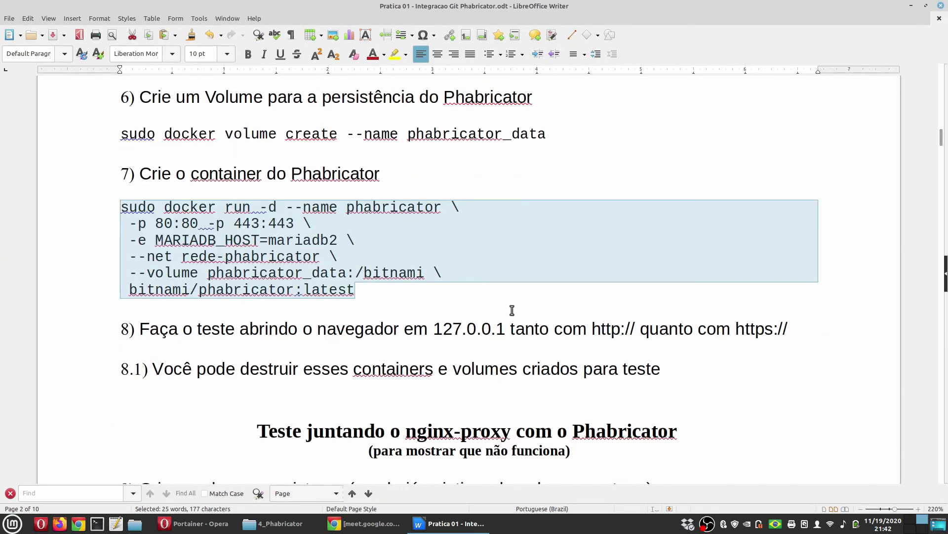
drag(433, 329, 505, 328)
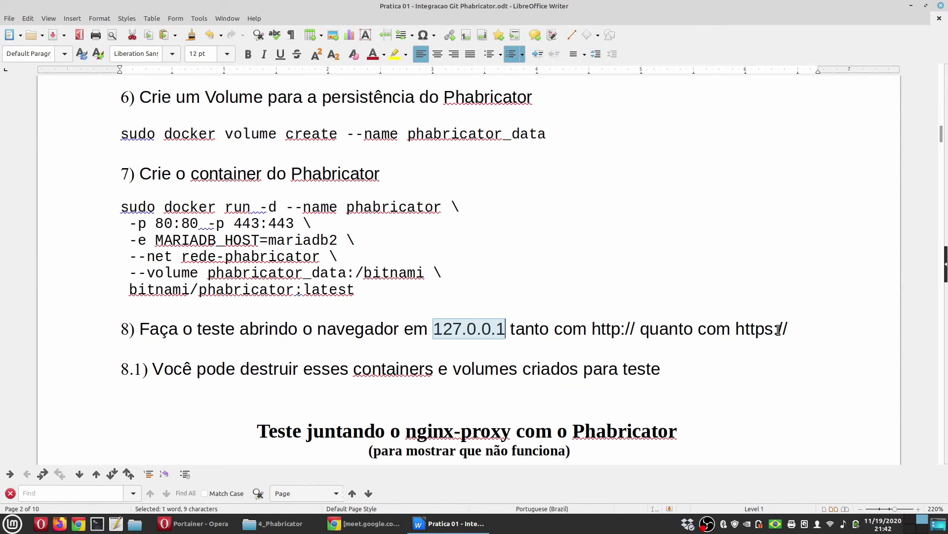
Step: Check the finished image download in the terminal, then go to the browser's address field
key(ctrl+alt+Right)
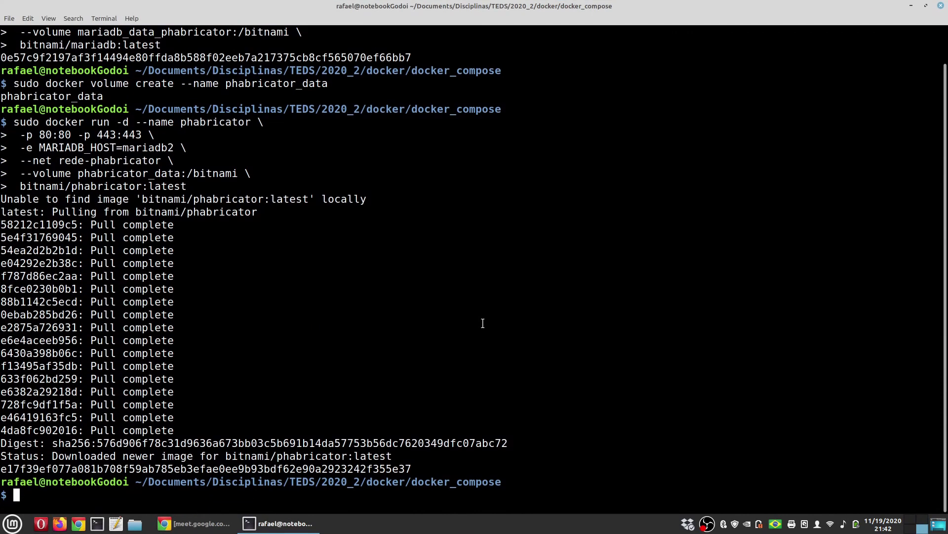
key(ctrl+alt+Left)
key(alt+Tab)
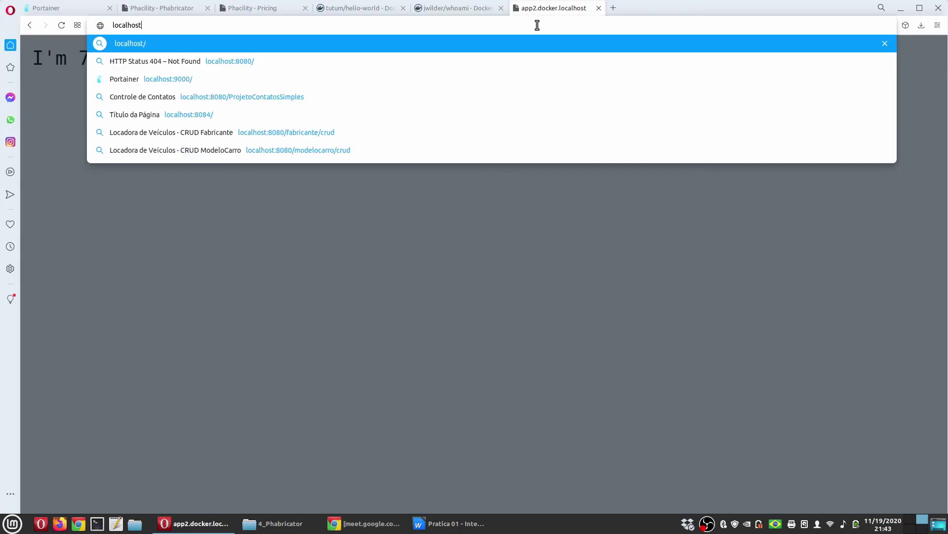
Step: Load localhost in the browser and clear the 127.0.0.1 selection in the tutorial
key(Return)
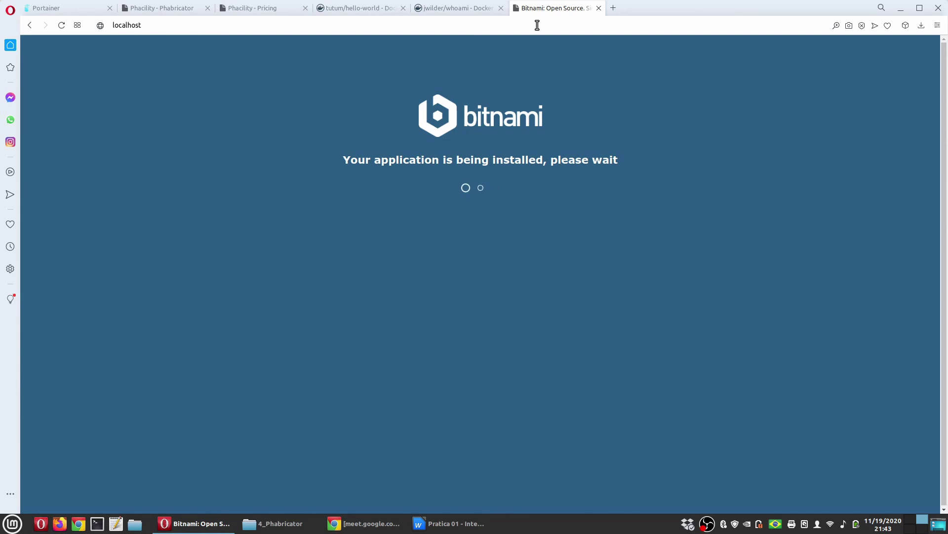
click(435, 523)
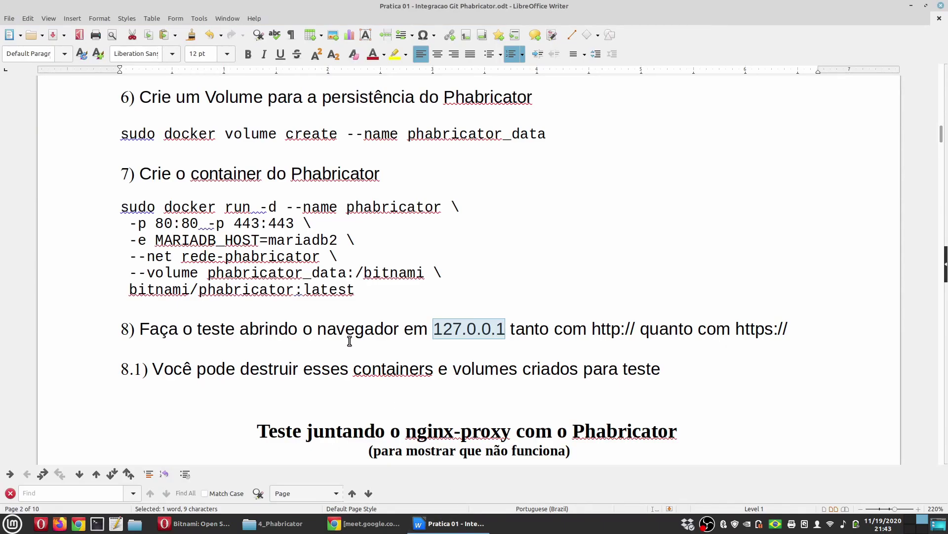
click(386, 346)
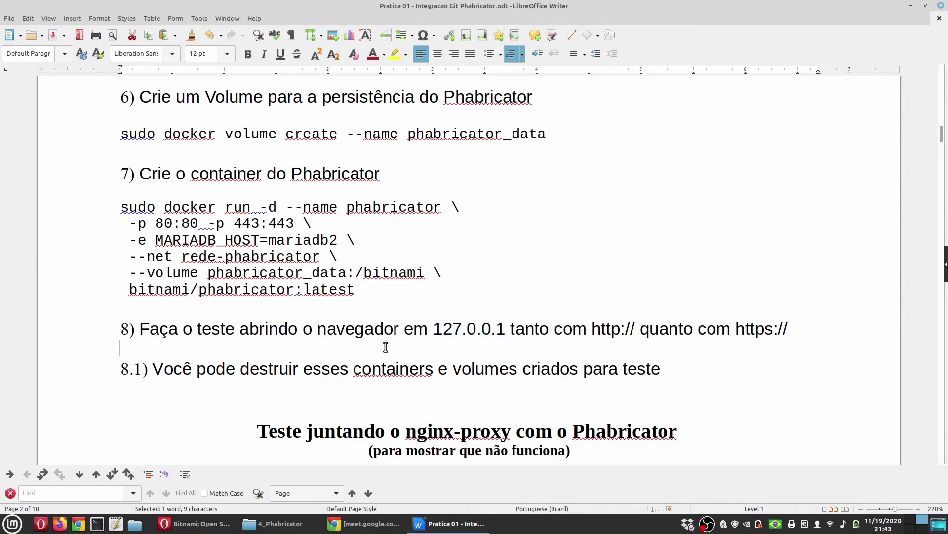
click(220, 526)
Step: Refresh Portainer's container list and read the phabricator container's logs
click(88, 13)
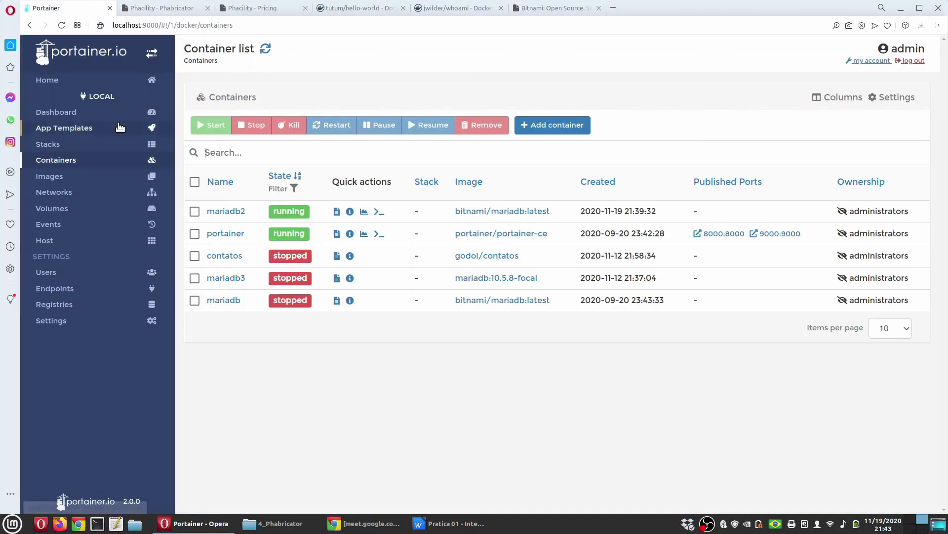
click(265, 48)
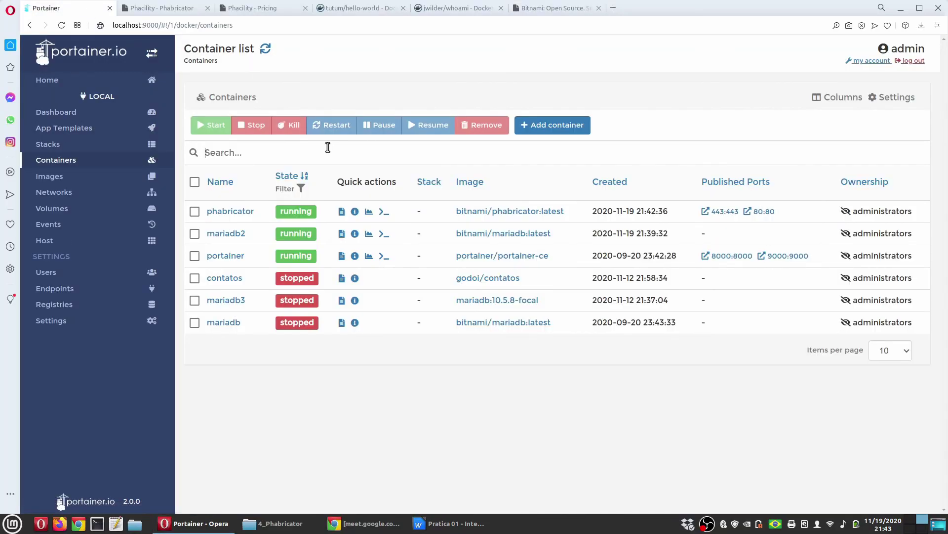
click(231, 212)
click(218, 323)
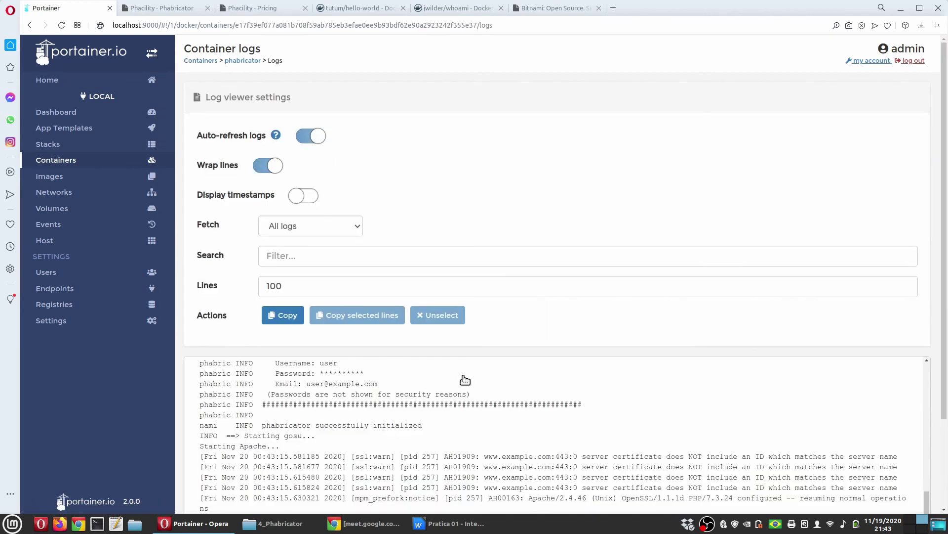
scroll(492, 469, down, 2)
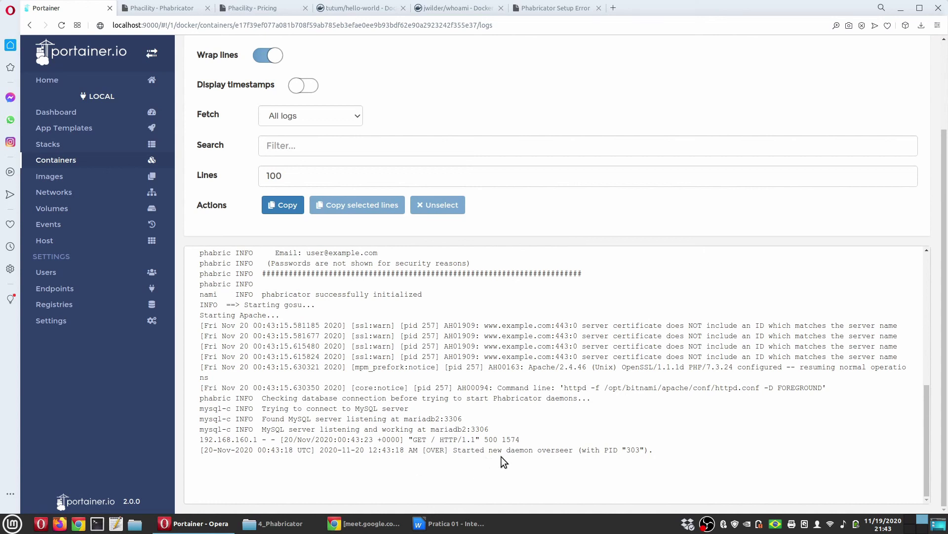
click(543, 7)
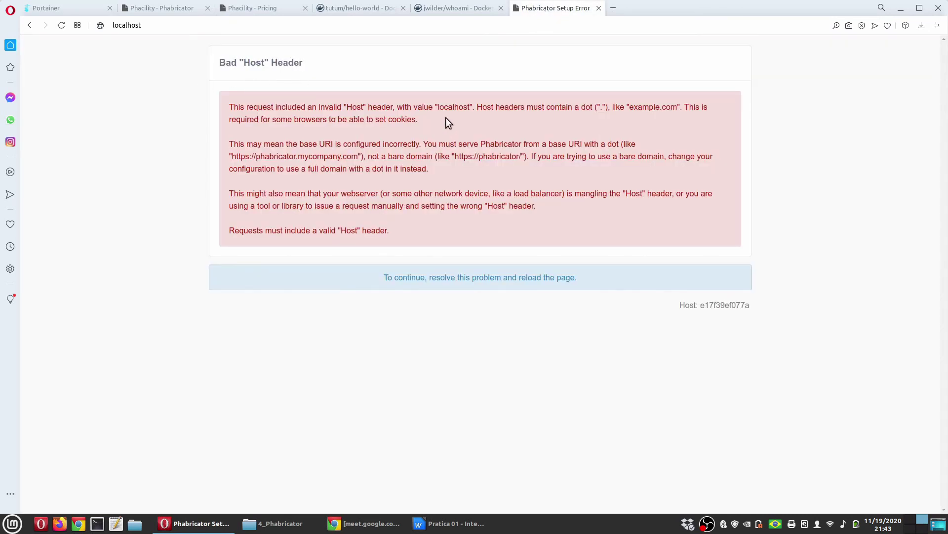
Step: Load Phabricator at 127.0.0.1 and enlarge the login page
click(178, 25)
text(127)
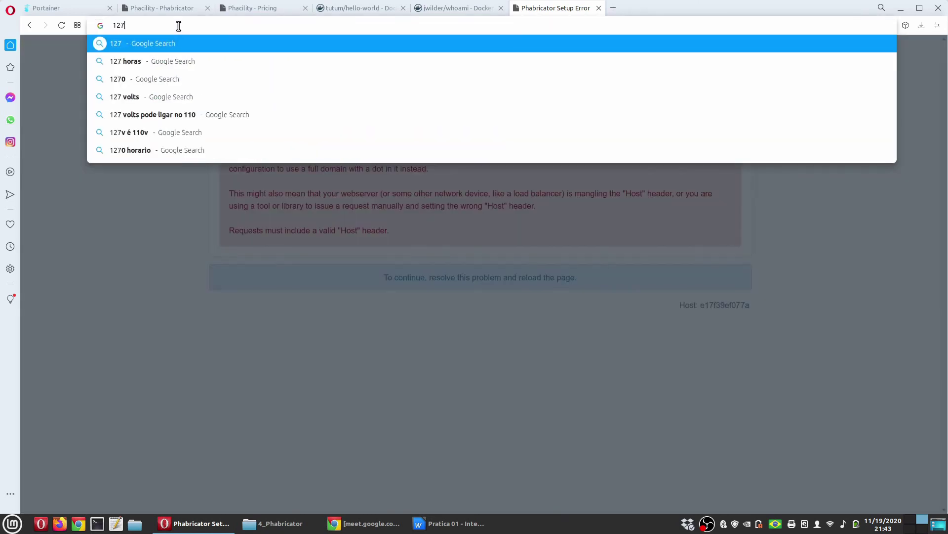
text(.0.0.1)
key(Return)
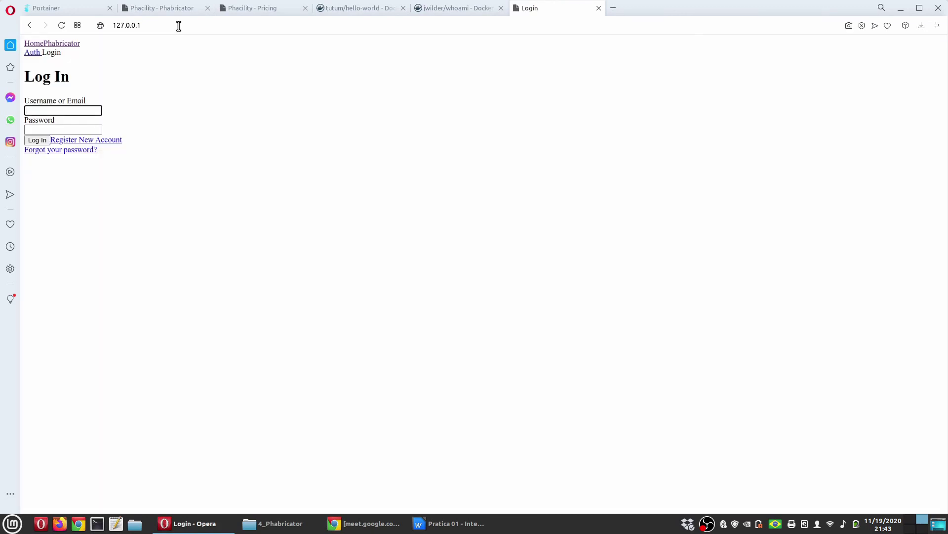
key(ctrl+plus)
key(ctrl+plus)
key(ctrl+plus)
key(ctrl+plus)
key(ctrl+plus)
click(202, 26)
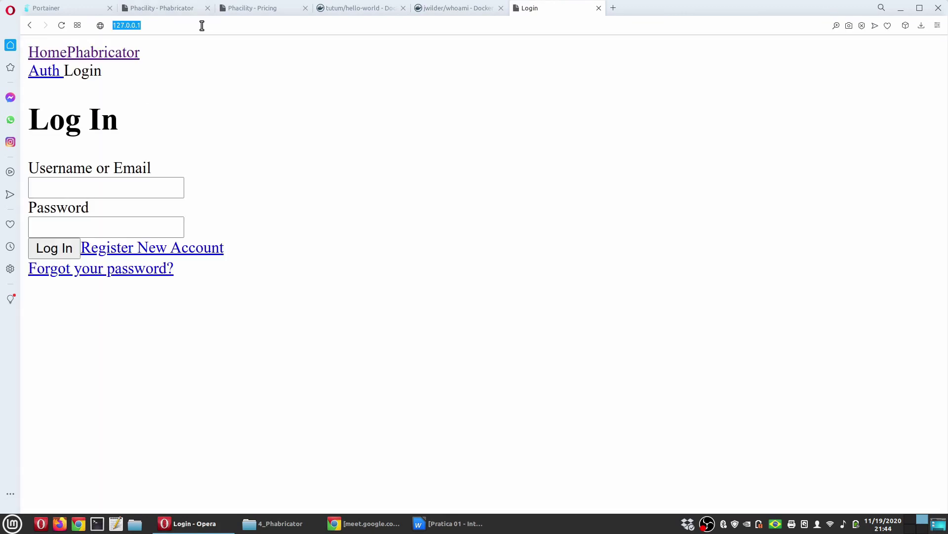
key(Home)
text(https://)
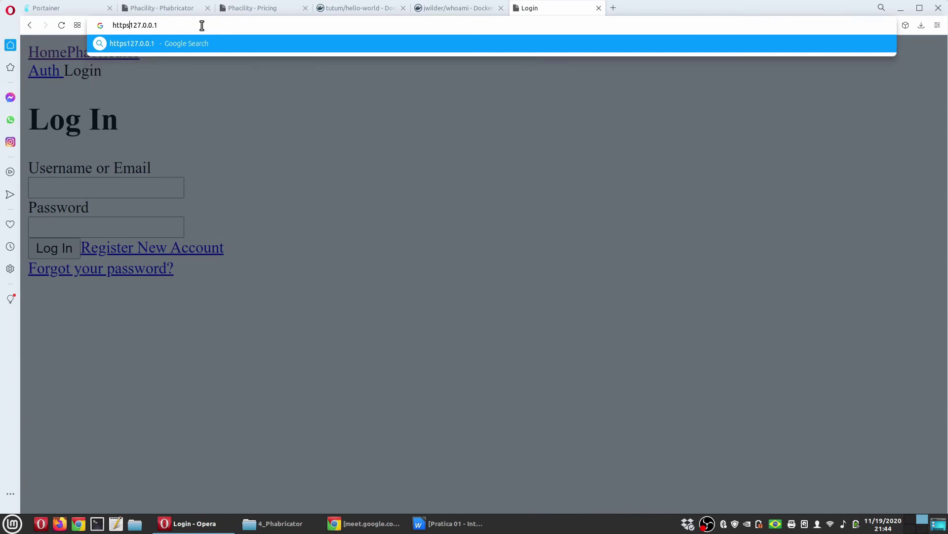
key(Return)
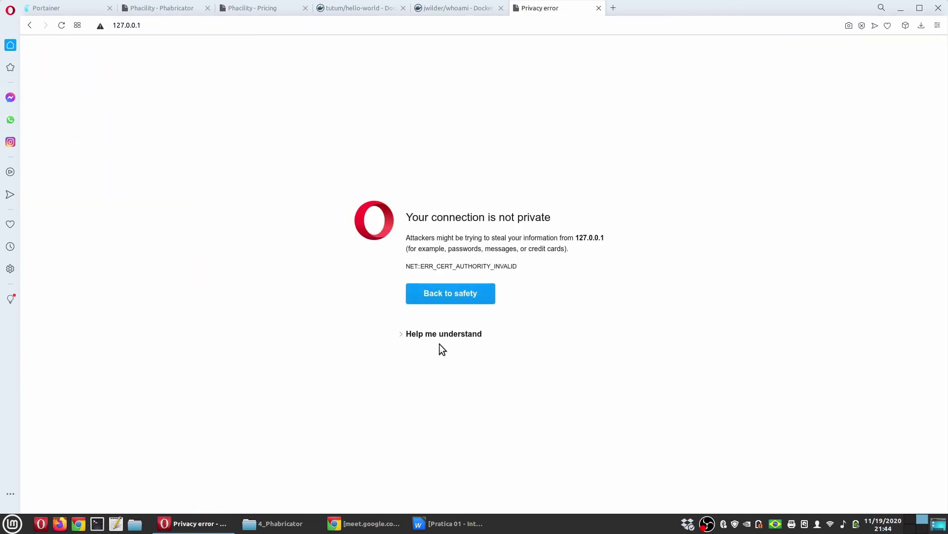
click(442, 334)
click(451, 362)
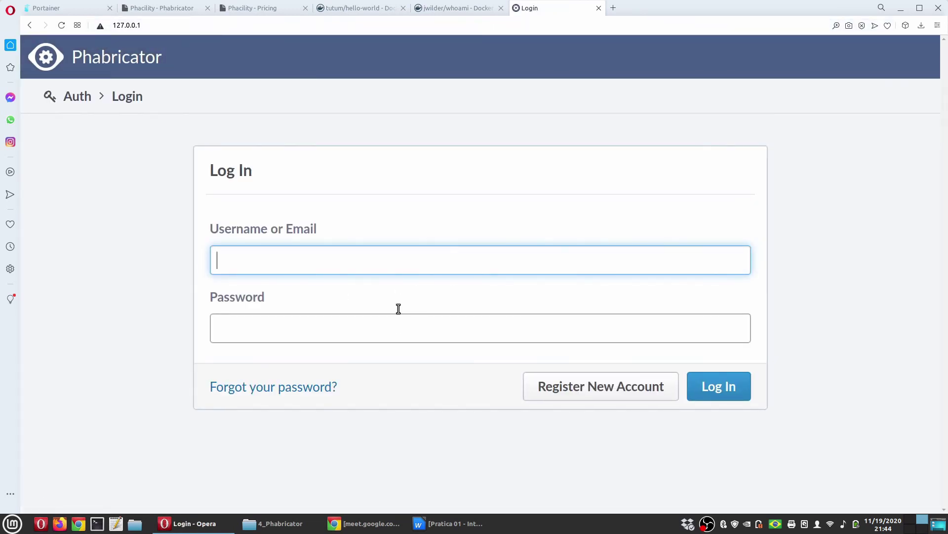
Step: Reset the login page zoom to 100% and return to the tutorial
click(168, 249)
key(ctrl+minus)
key(ctrl+minus)
key(ctrl+minus)
key(ctrl+minus)
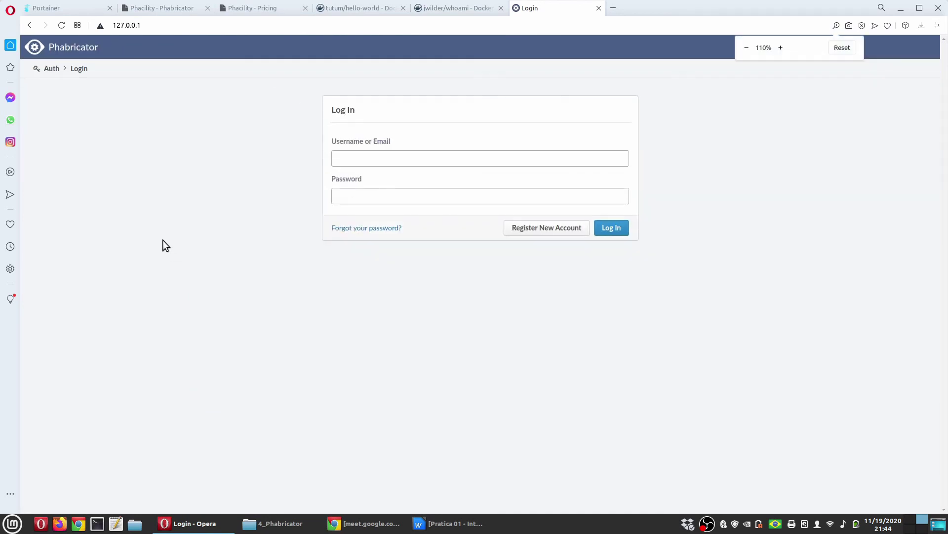
key(ctrl+minus)
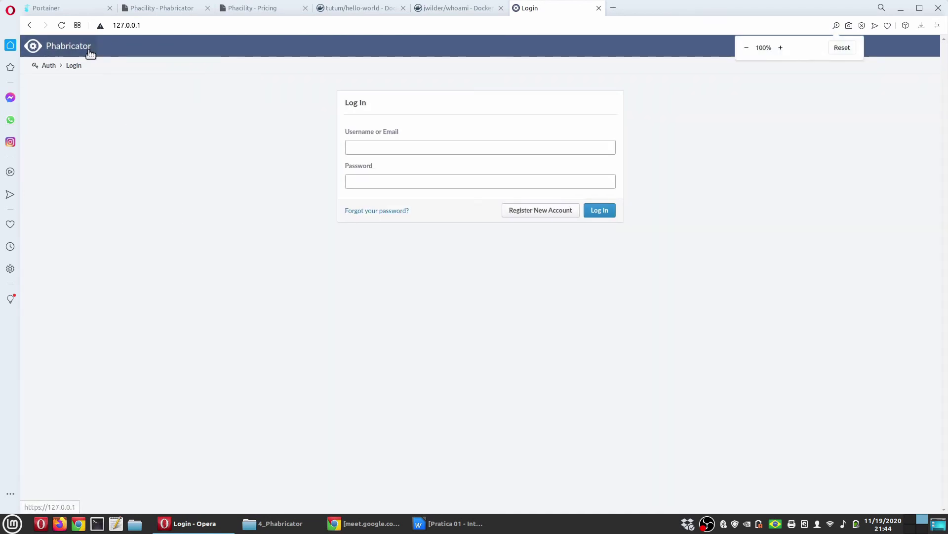
key(alt+Tab)
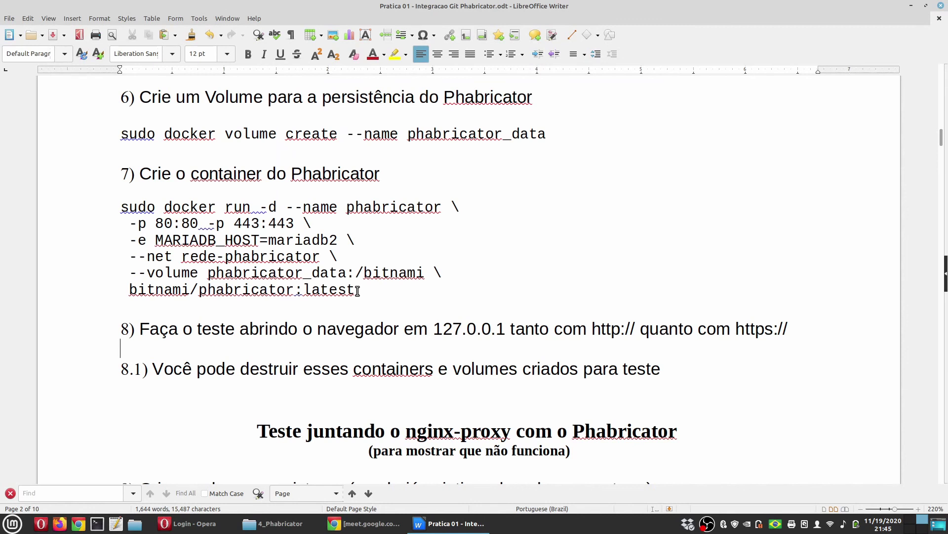
Step: Scroll through the tutorial, briefly checking the Phabricator login page
scroll(357, 291, up, 2)
scroll(358, 292, up, 2)
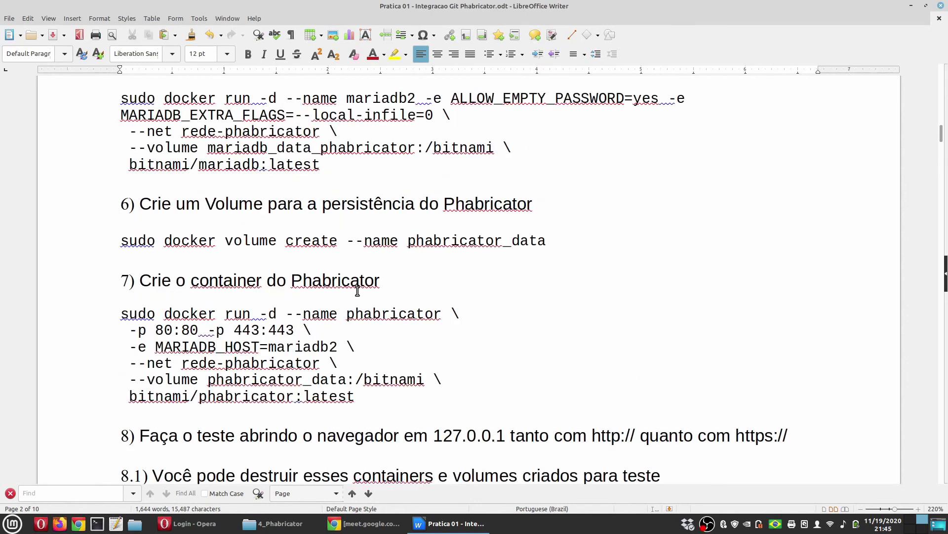
scroll(357, 292, down, 6)
scroll(357, 291, up, 6)
scroll(400, 299, up, 20)
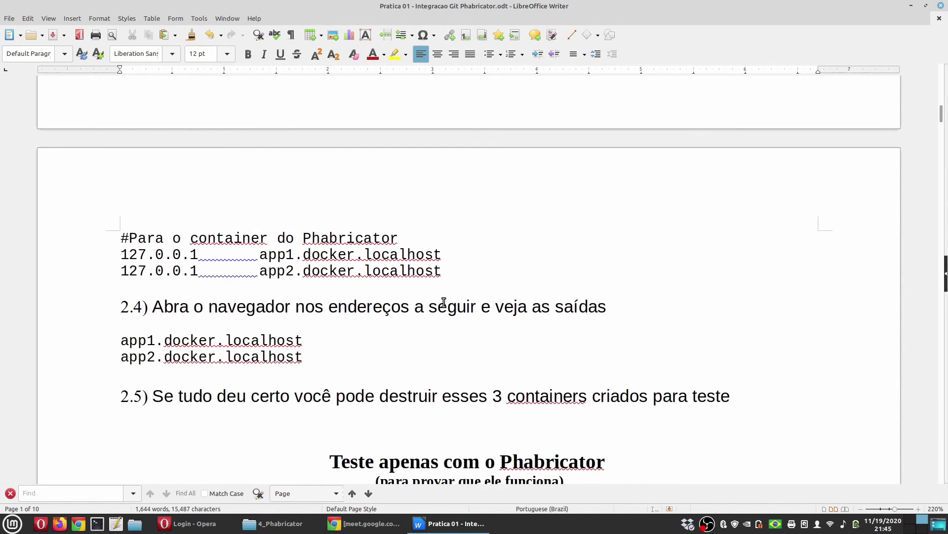
scroll(444, 302, up, 5)
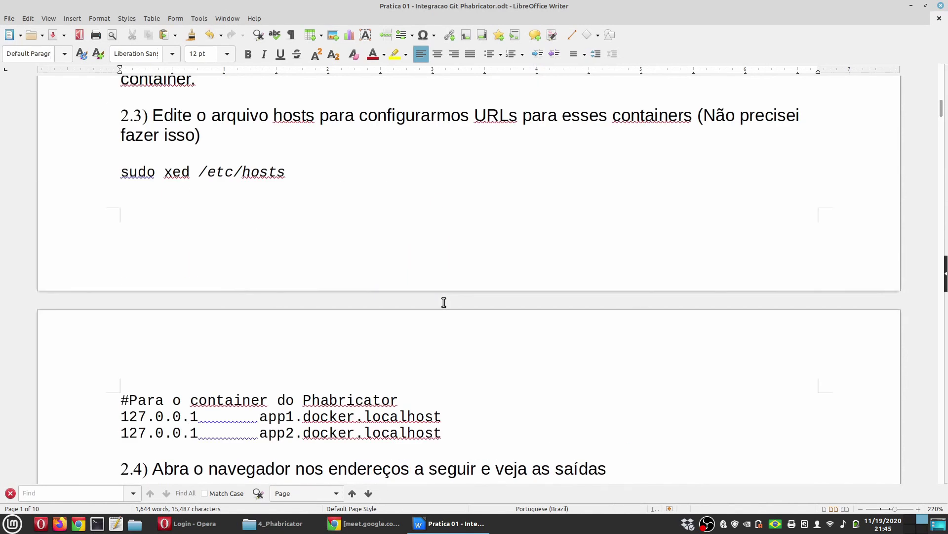
scroll(442, 328, down, 20)
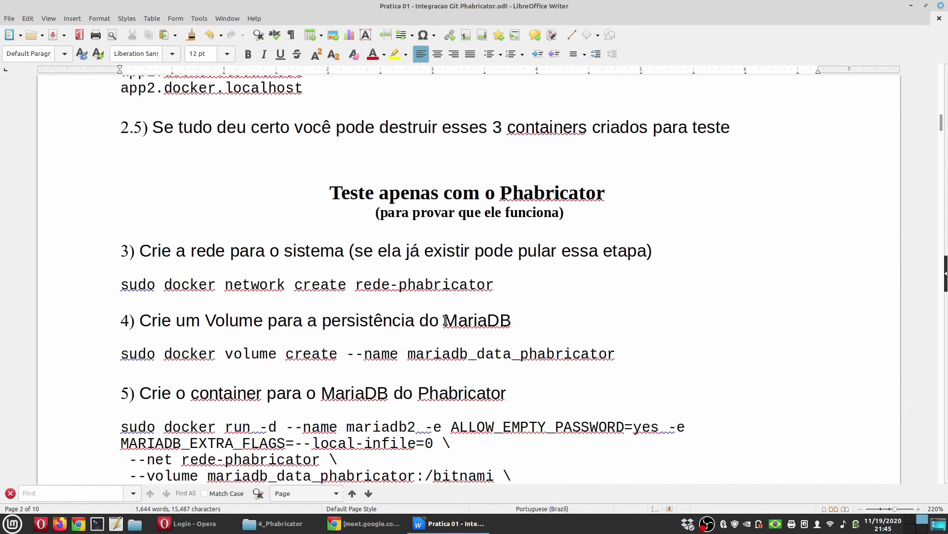
key(alt+Tab)
key(alt+Tab)
key(alt+Tab)
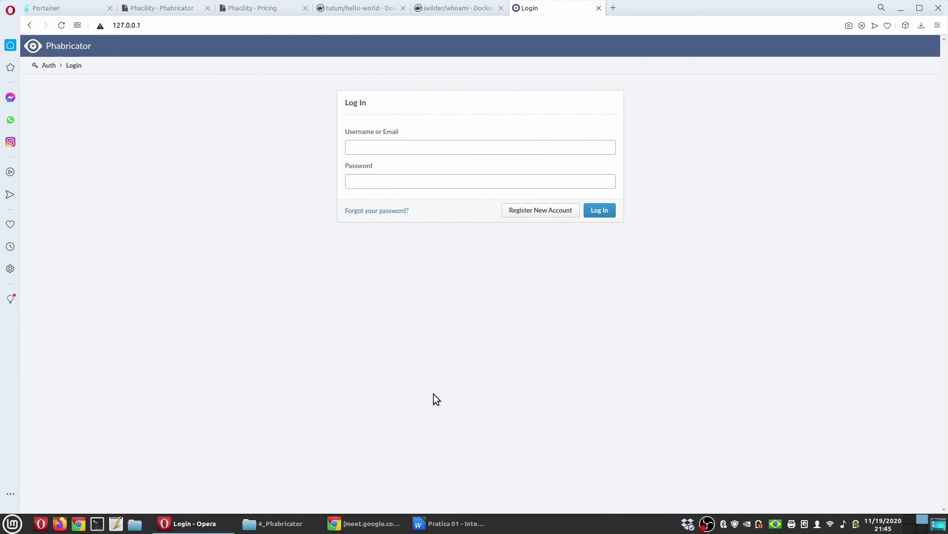
click(462, 523)
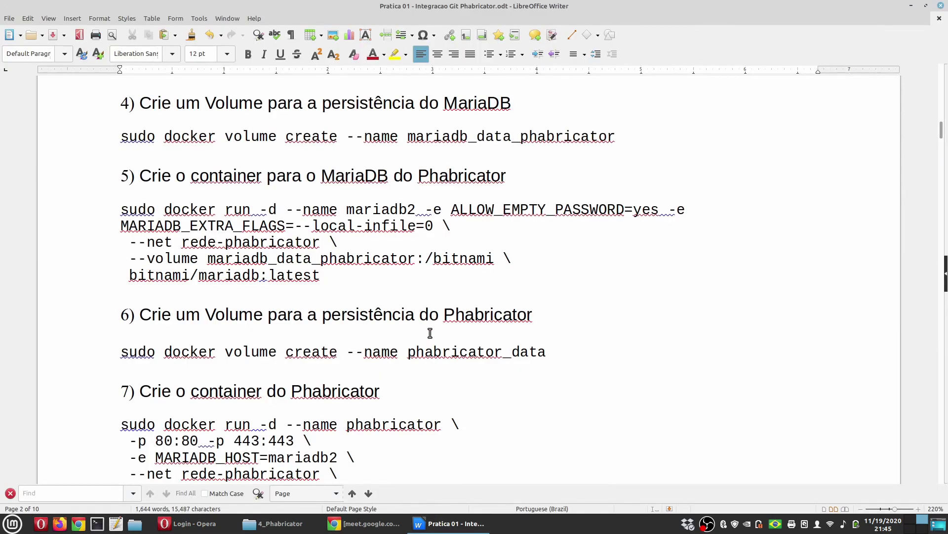
Step: Find the test username and password in step 17.1, then return to the login page
scroll(430, 333, down, 8)
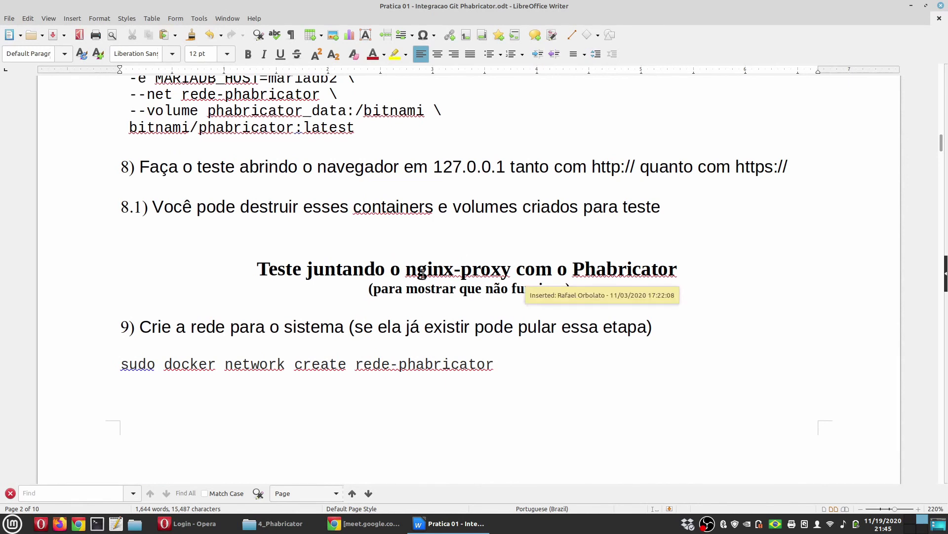
click(453, 272)
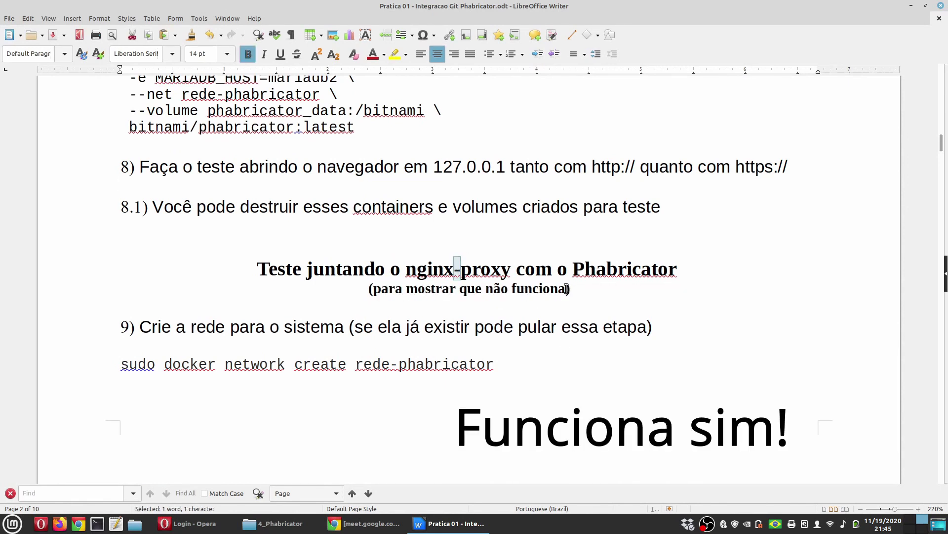
drag(566, 289, 486, 289)
click(476, 299)
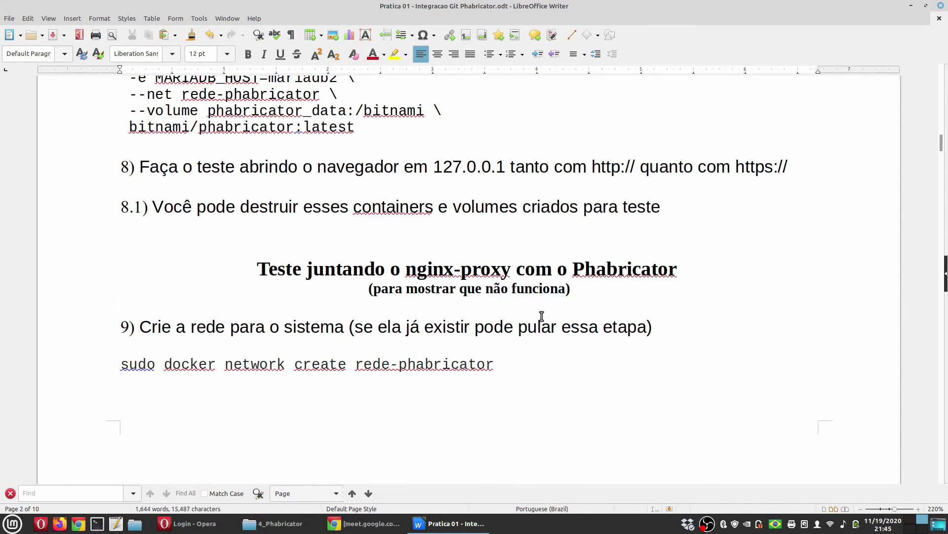
scroll(495, 346, down, 15)
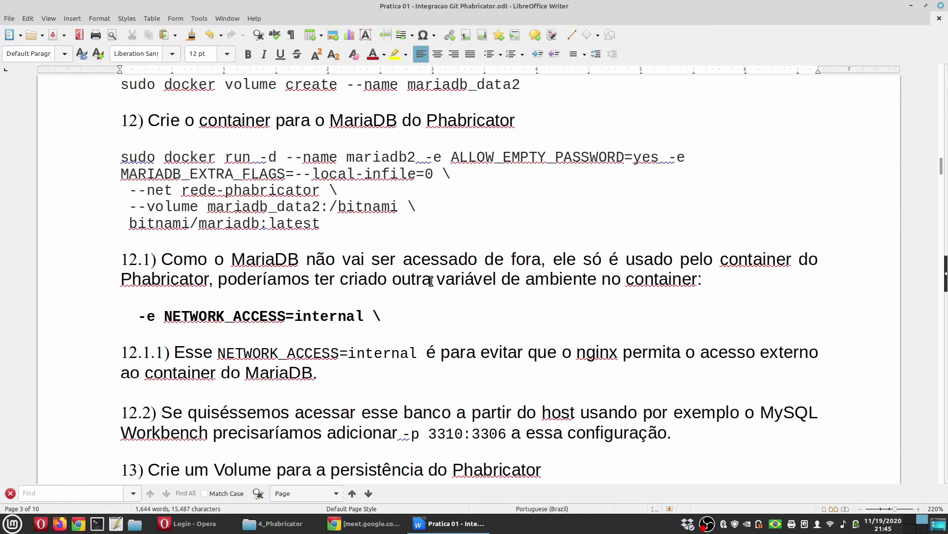
scroll(431, 281, down, 15)
click(564, 343)
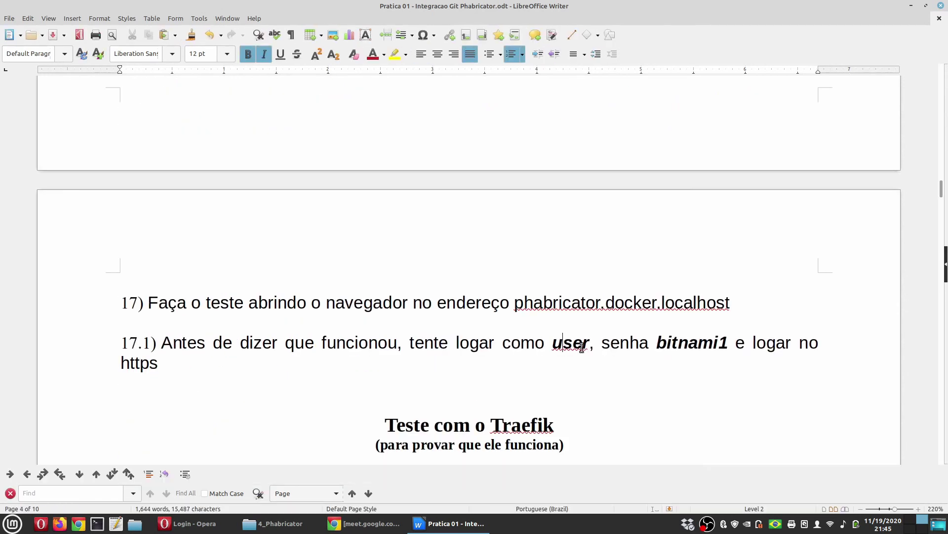
double_click(707, 341)
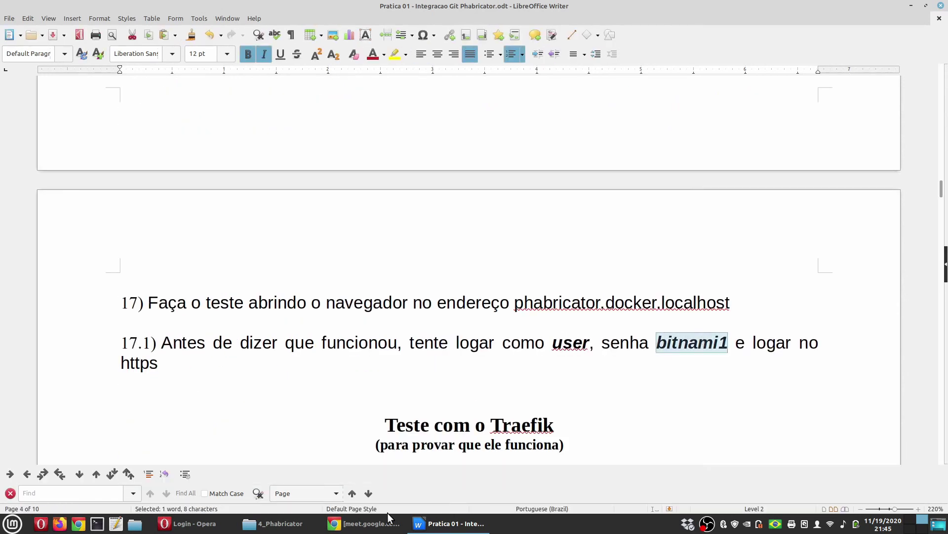
click(188, 524)
Step: Log into Phabricator as 'user' with the tutorial's test password
click(406, 147)
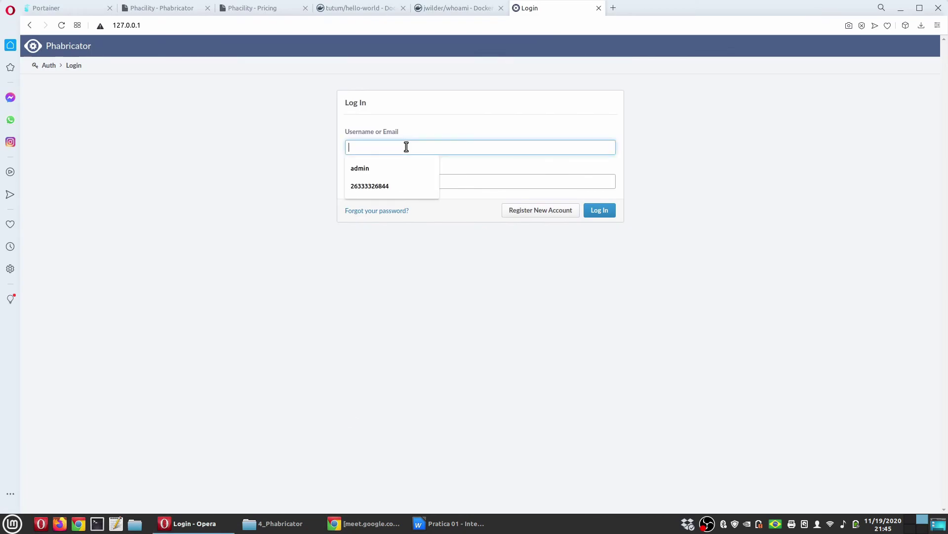
text(user)
key(Tab)
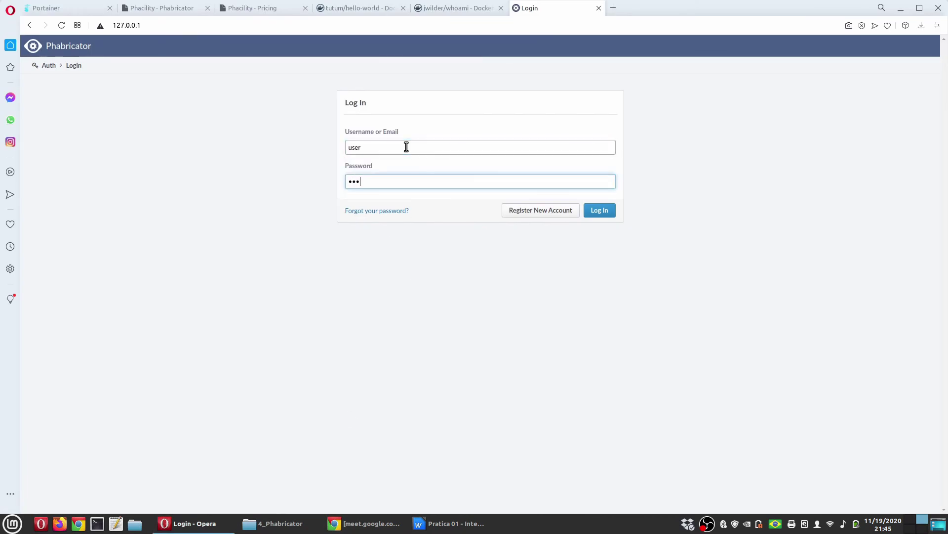
text(bitnami1)
key(Return)
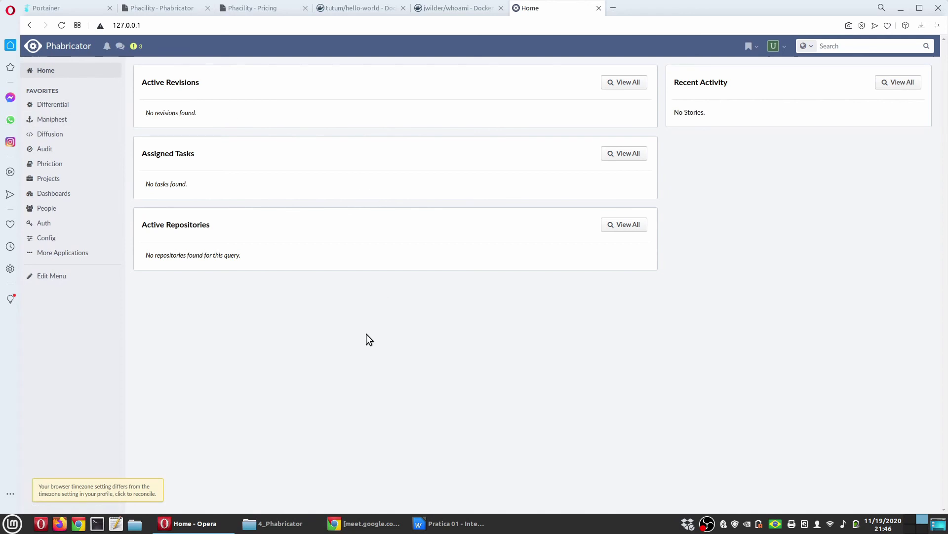
Step: Visit the Projects page, return to the Home dashboard, then go to Portainer
click(60, 179)
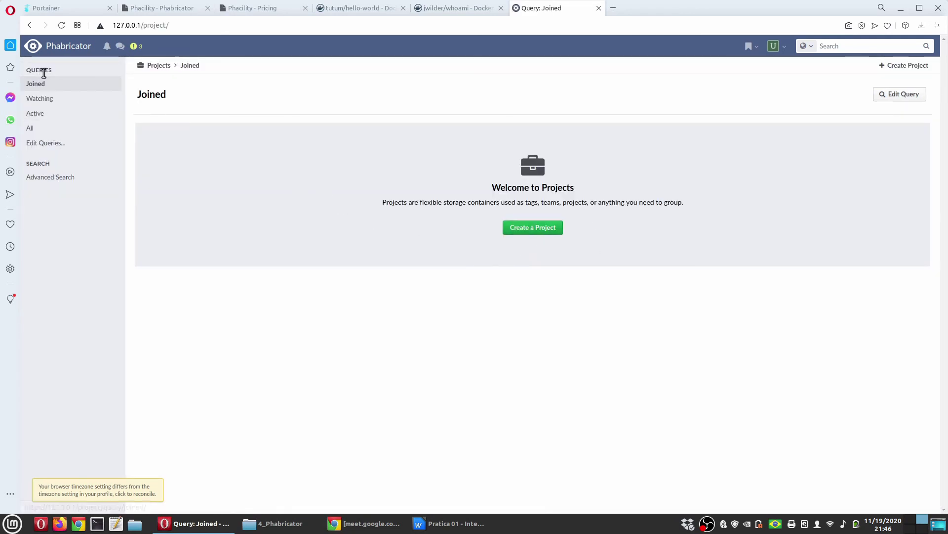
click(70, 44)
key(alt+Tab)
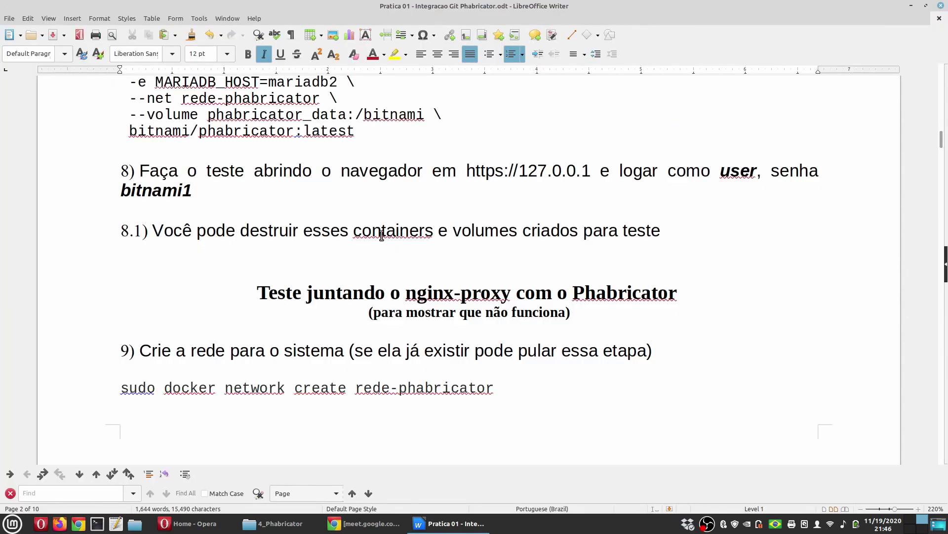
key(alt+Tab)
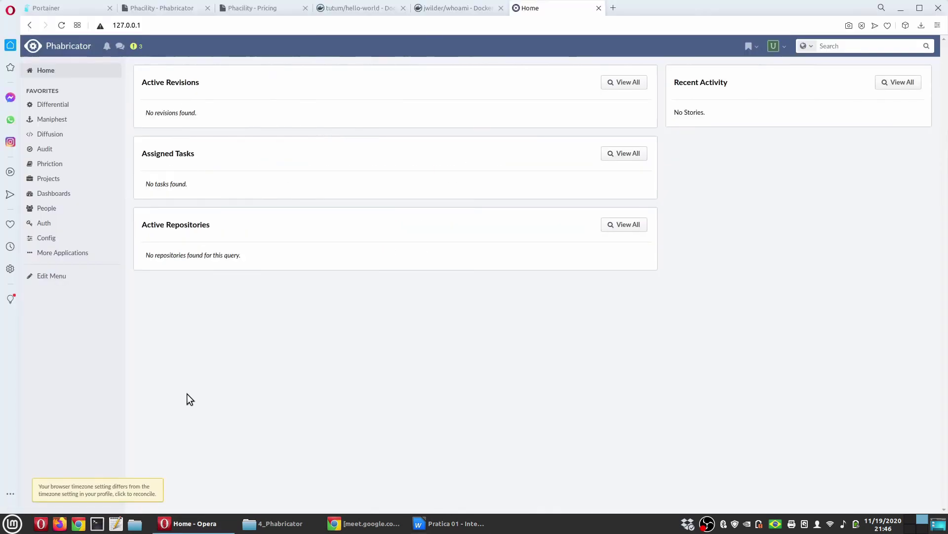
click(67, 9)
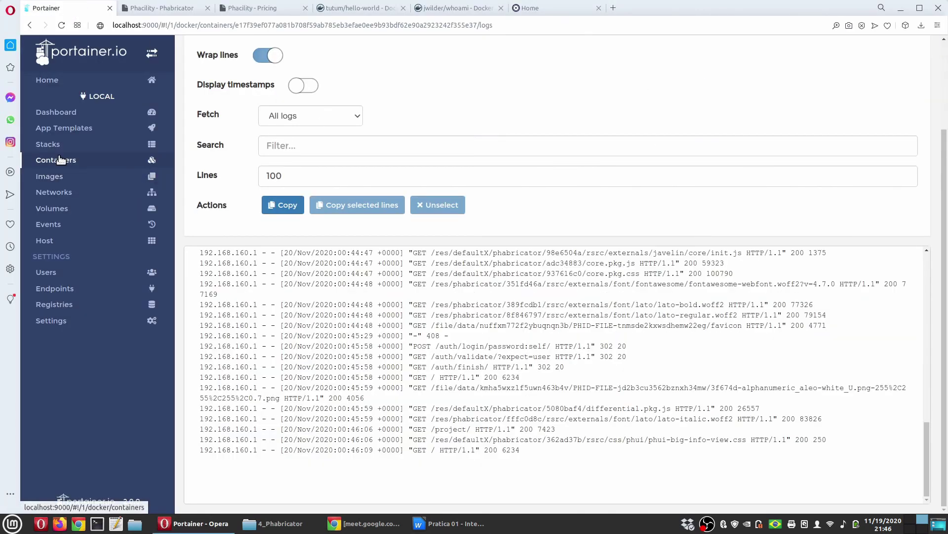
Step: Remove the phabricator and mariadb2 containers and show Portainer's volume list
click(63, 160)
click(195, 211)
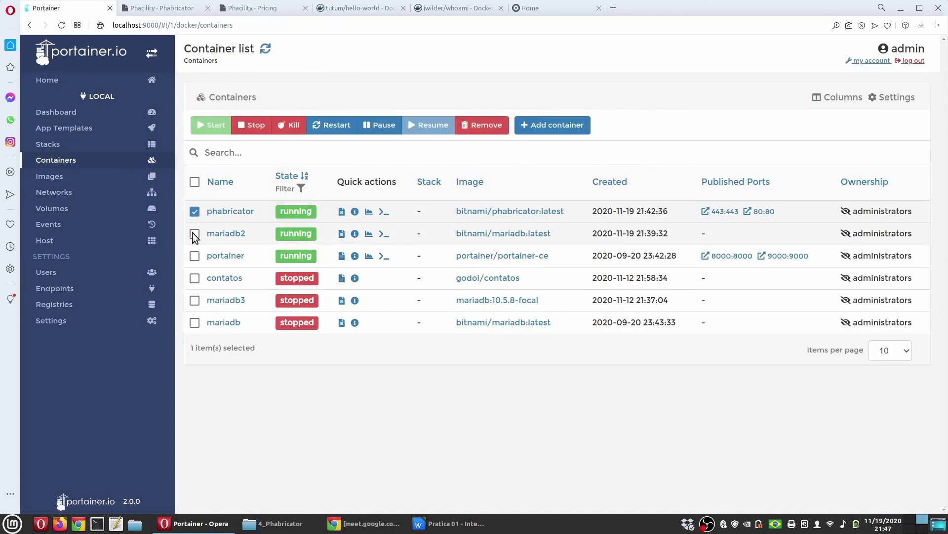
click(195, 234)
click(482, 125)
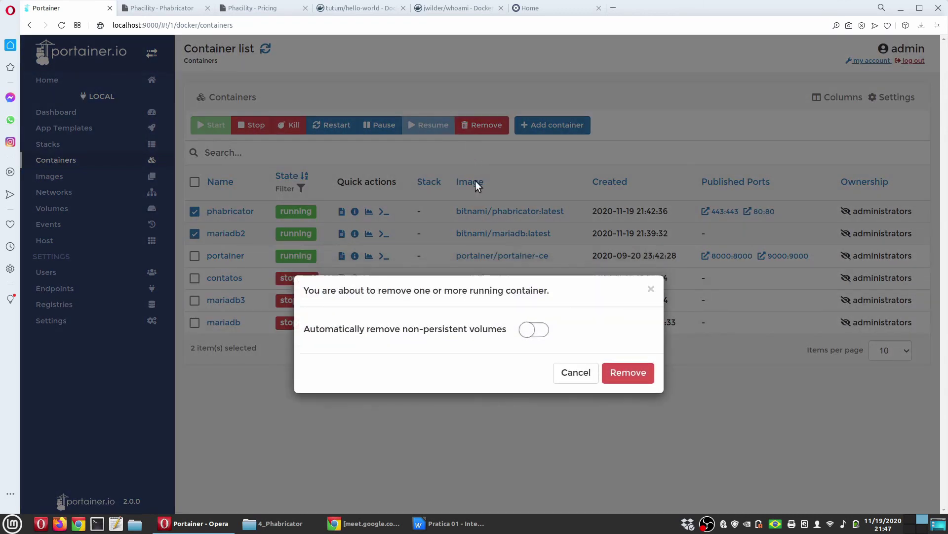
click(623, 374)
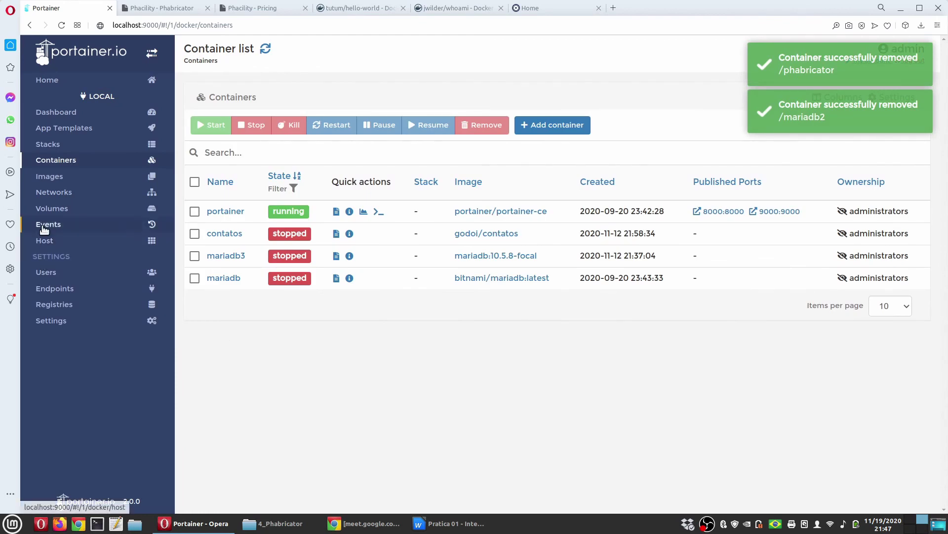
click(49, 208)
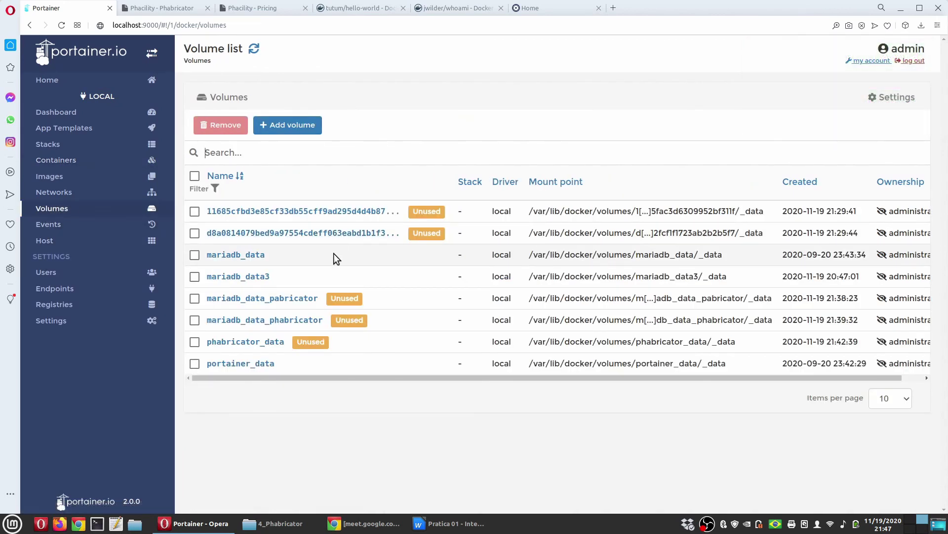
Step: Delete the mariadb_data_pabricator, mariadb_data_phabricator and phabricator_data volumes
click(195, 298)
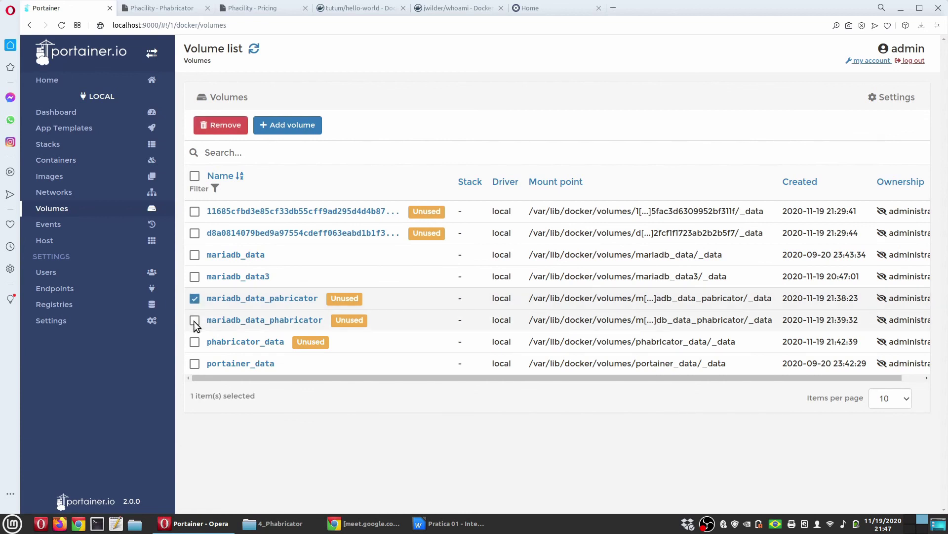
click(195, 321)
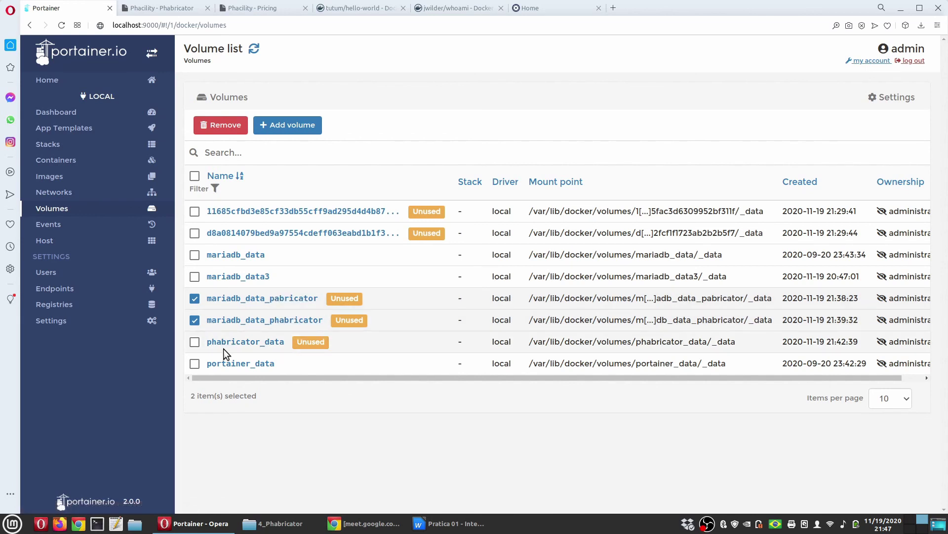
click(195, 342)
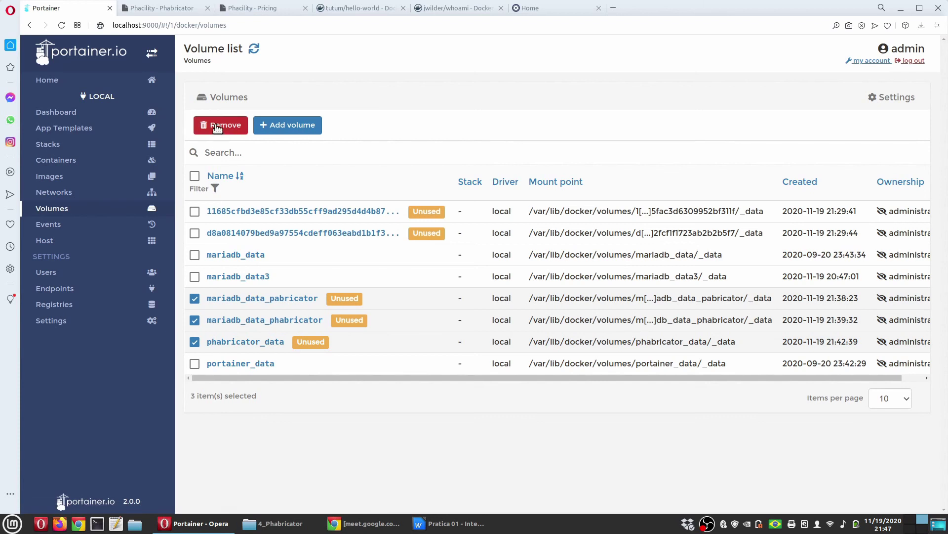
click(217, 126)
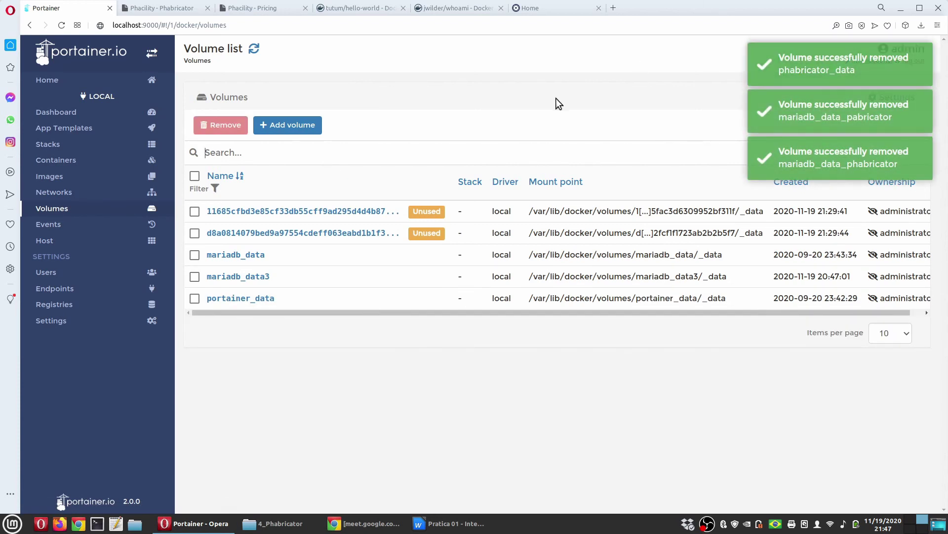
click(101, 159)
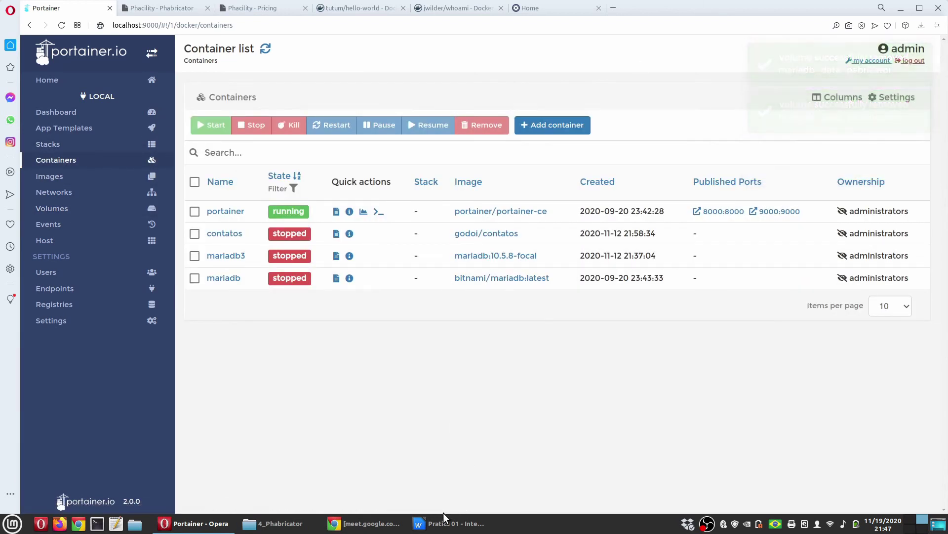
Step: Check the tutorial's network command and verify rede-phabricator exists in Portainer's networks
click(444, 520)
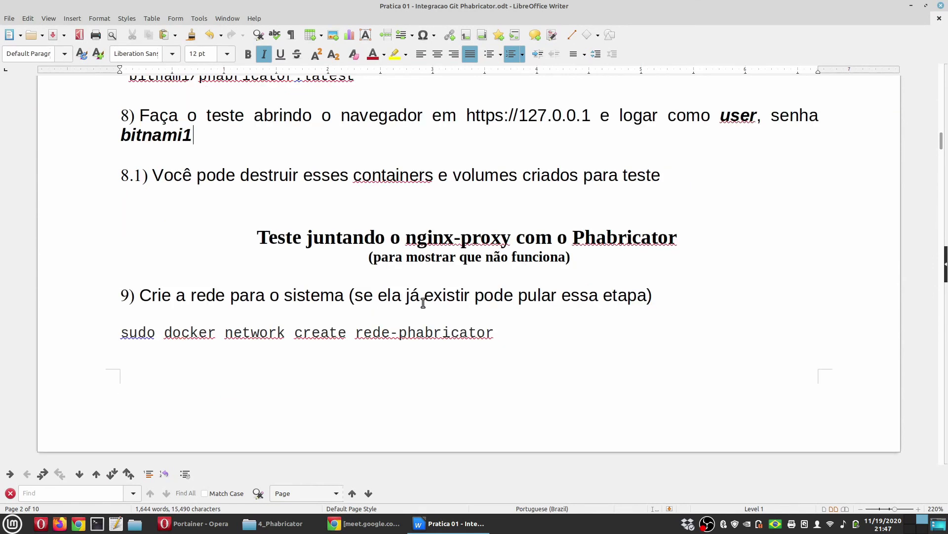
scroll(423, 303, down, 2)
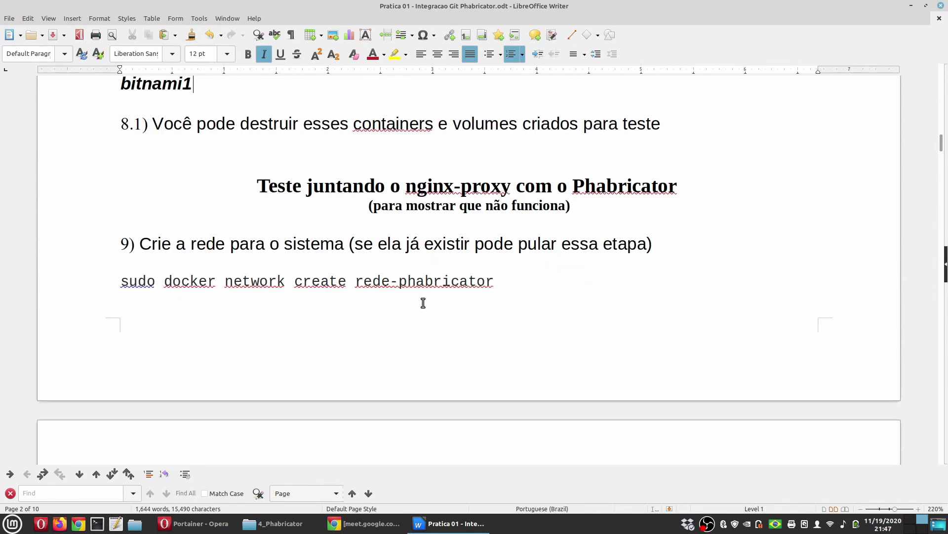
triple_click(182, 290)
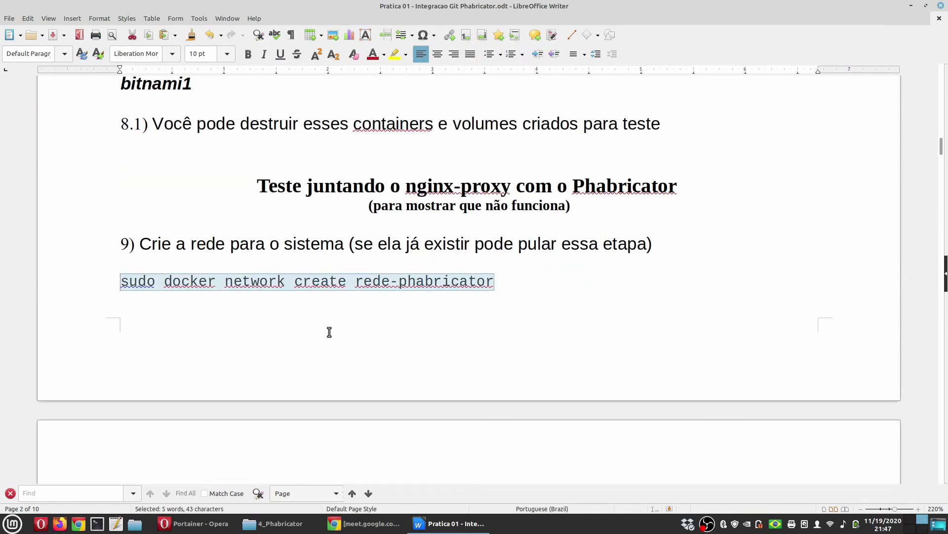
click(202, 523)
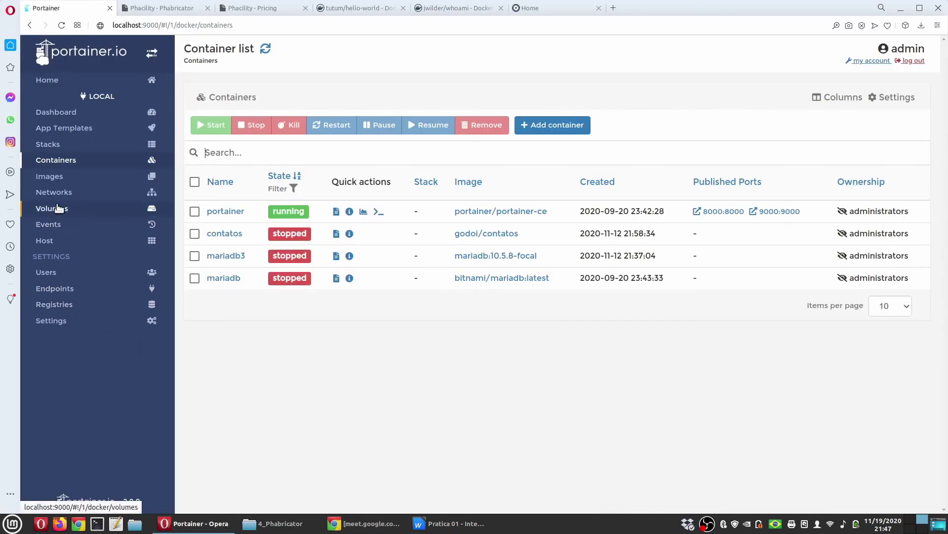
click(54, 192)
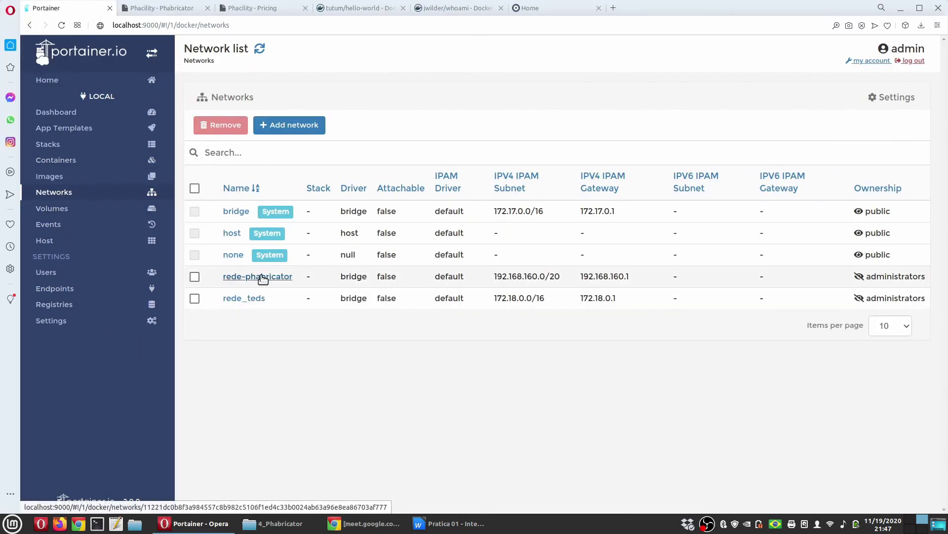
click(260, 276)
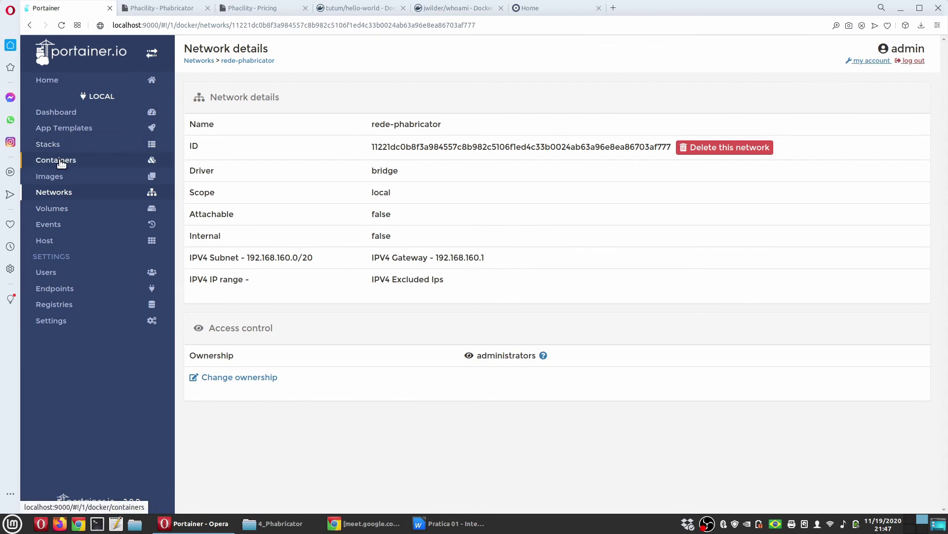
click(61, 163)
click(449, 523)
scroll(332, 277, down, 5)
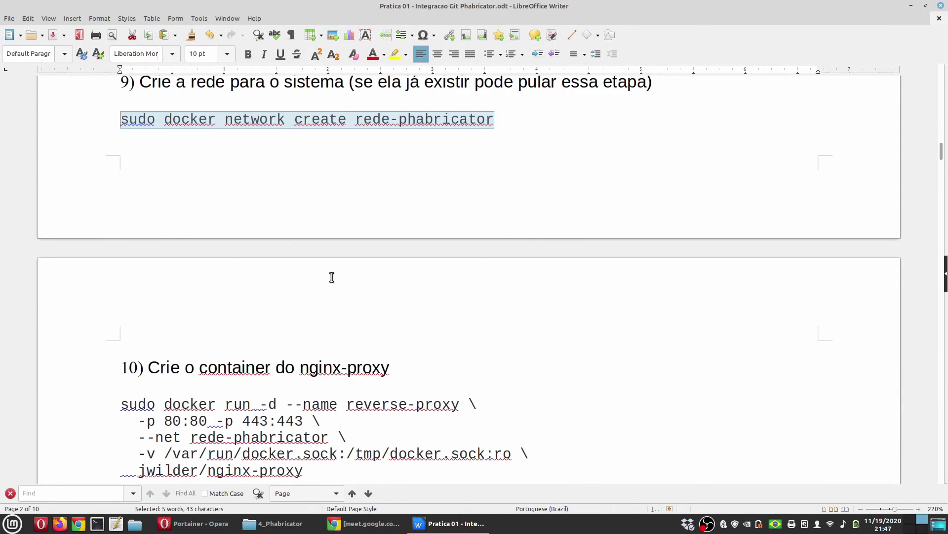
Step: Clear the terminal and run section 10's reverse-proxy nginx container command
scroll(332, 277, down, 3)
click(121, 242)
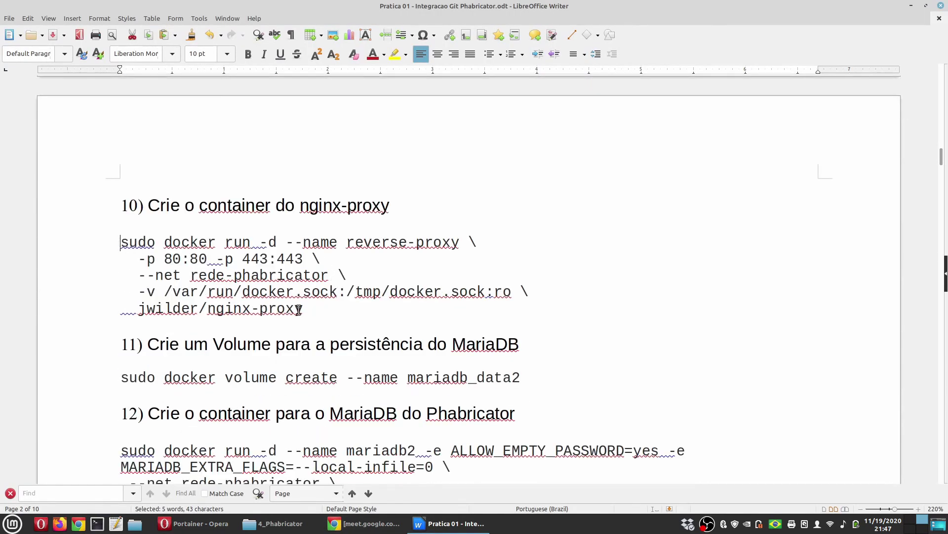
shift+click(302, 309)
key(ctrl+c)
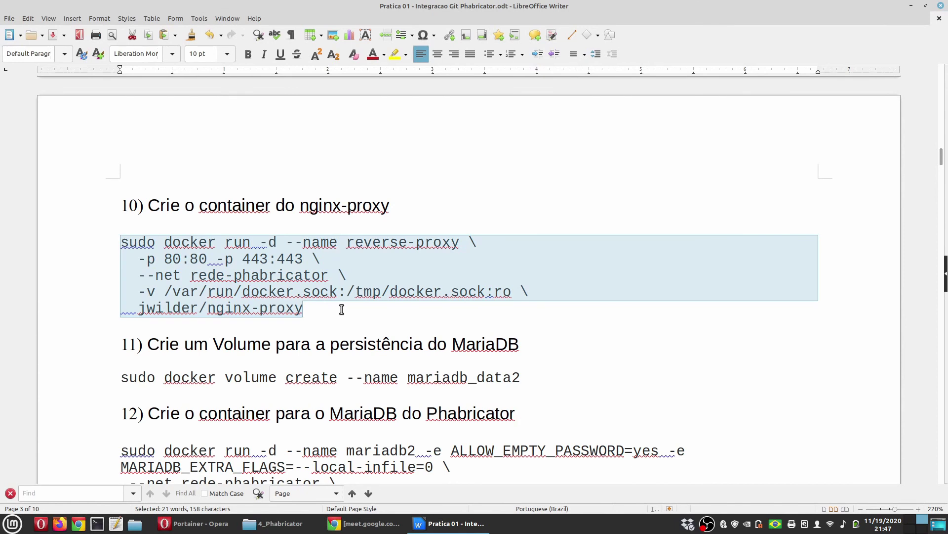
key(ctrl+alt+Down)
text(clear)
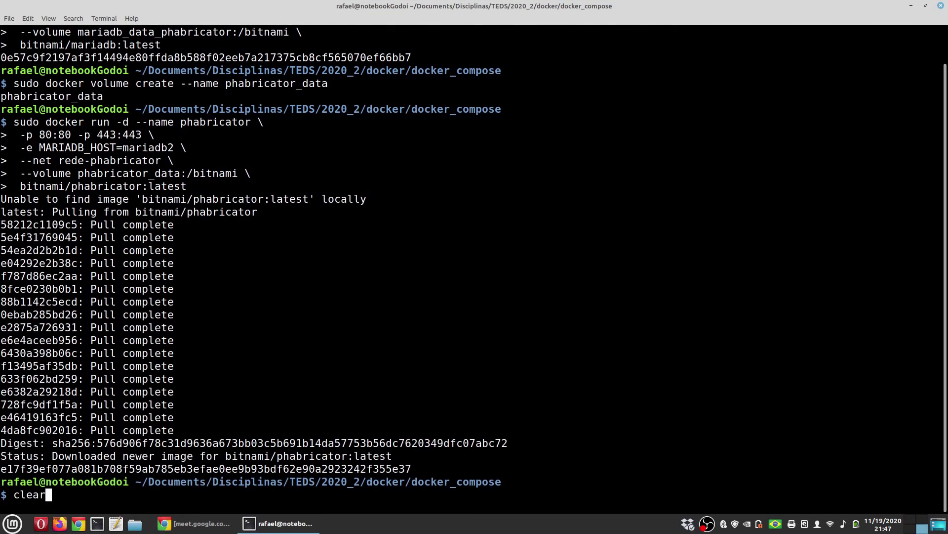
key(Return)
key(ctrl+shift+v)
key(Return)
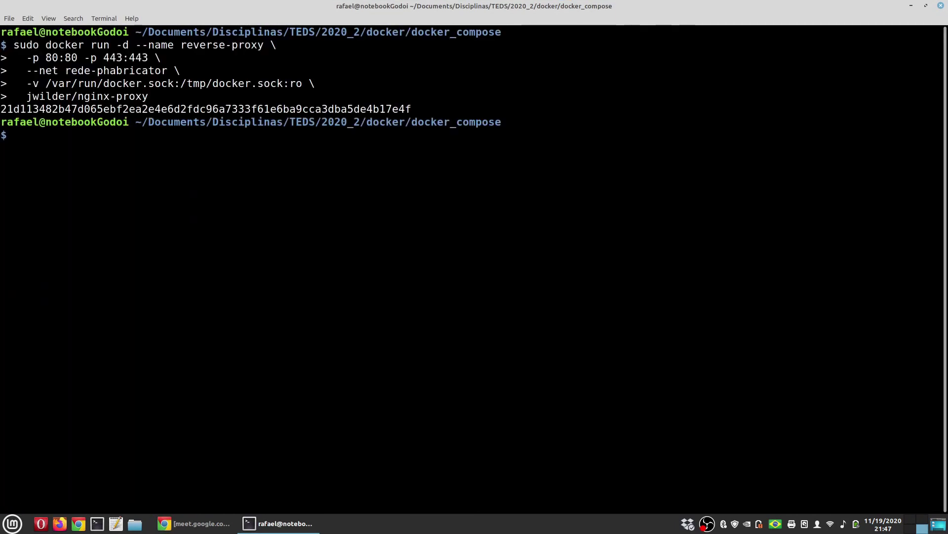
Step: Rename mariadb_data2 to mariadb_data_phabricator in the tutorial's section 11 and 12 commands
key(ctrl+alt+Up)
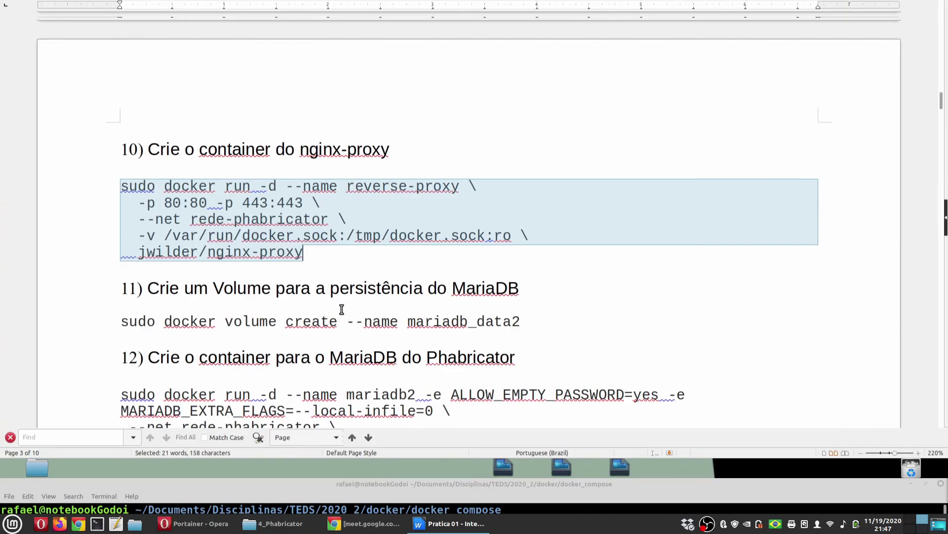
click(125, 323)
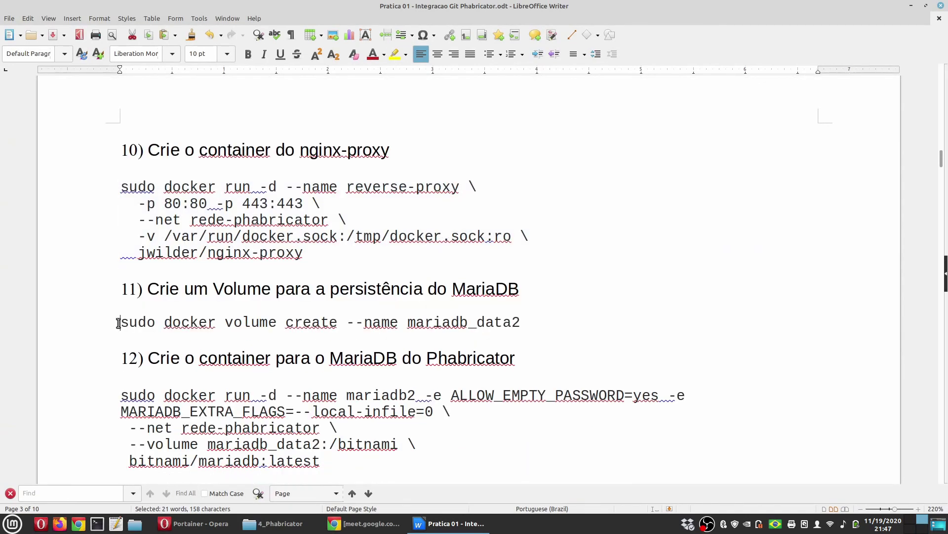
click(545, 326)
key(BackSpace)
text(_phabricator)
double_click(547, 320)
key(ctrl+c)
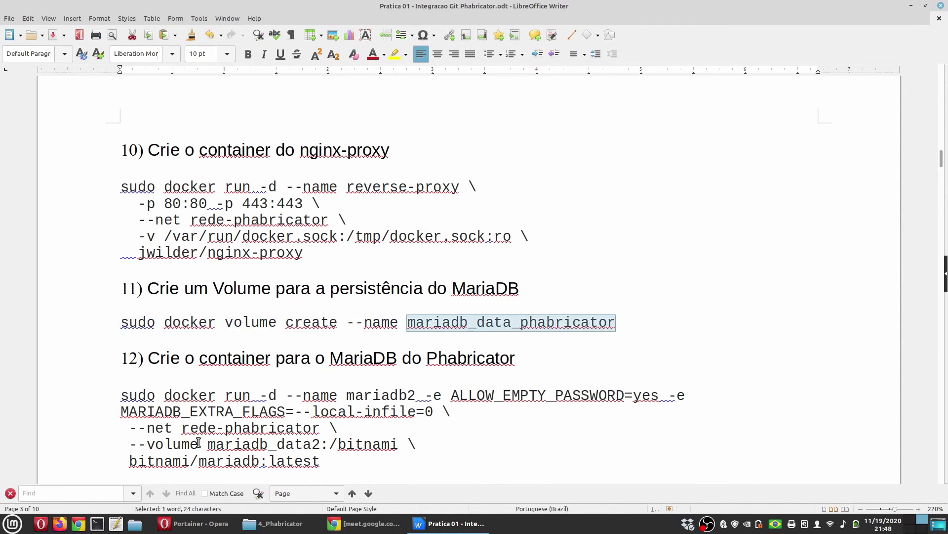
click(240, 439)
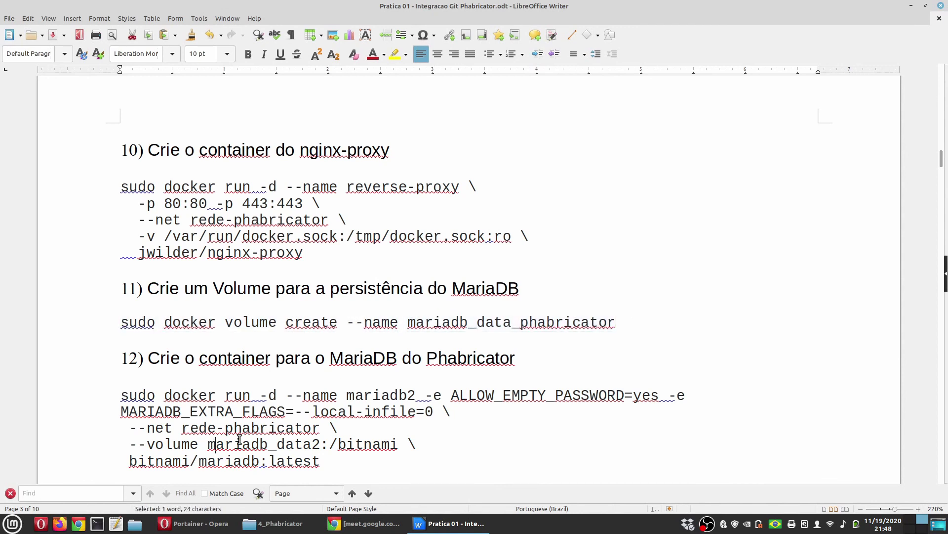
double_click(213, 444)
key(ctrl+v)
Step: Create the mariadb_data_phabricator volume in the terminal
drag(120, 323, 625, 328)
key(ctrl+c)
key(ctrl+alt+Right)
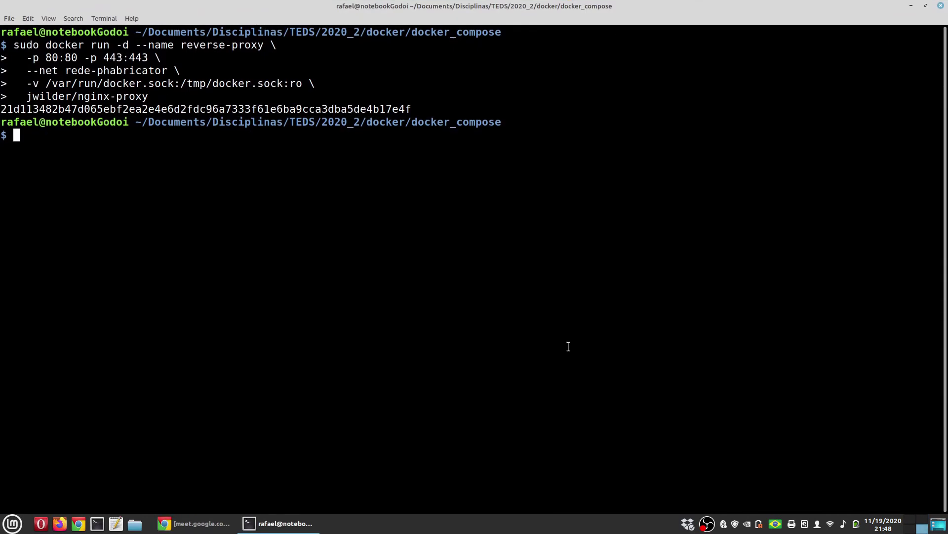
key(ctrl+shift+v)
key(Return)
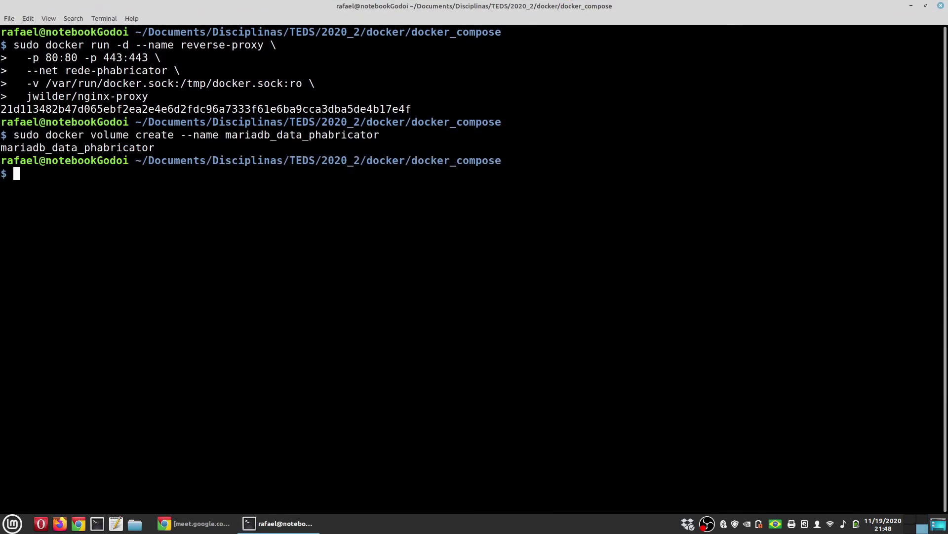
Step: Run section 12's docker command to start the mariadb2 container
key(ctrl+alt+Left)
triple_click(465, 400)
scroll(465, 399, down, 3)
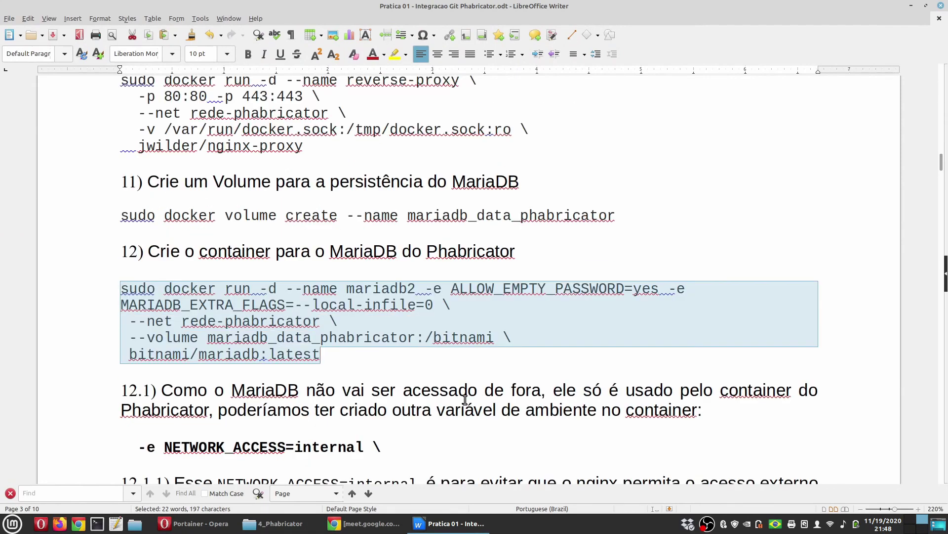
key(ctrl+alt+Right)
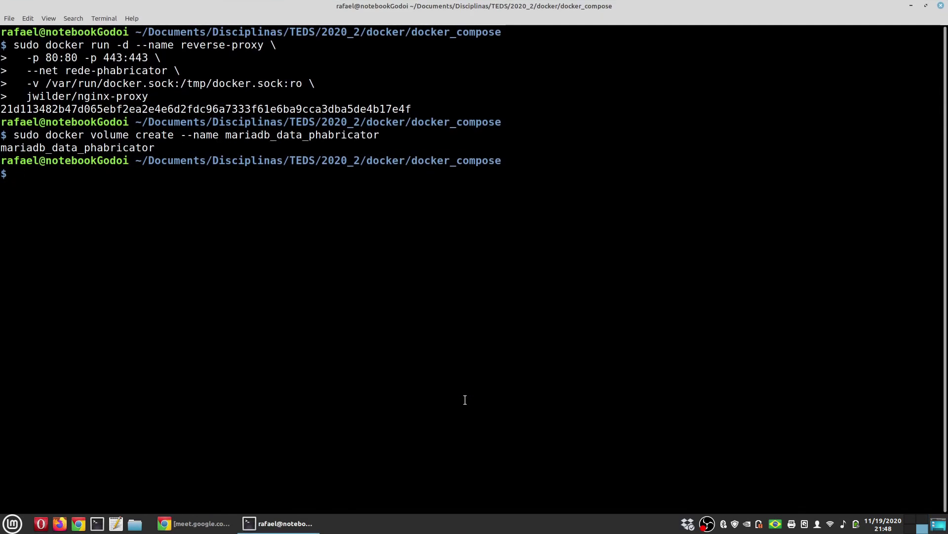
key(ctrl+shift+v)
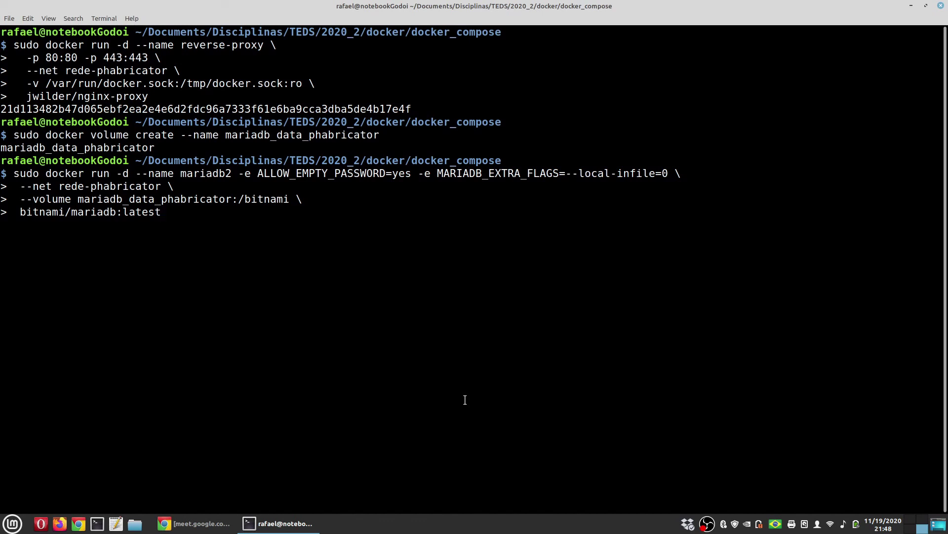
key(Return)
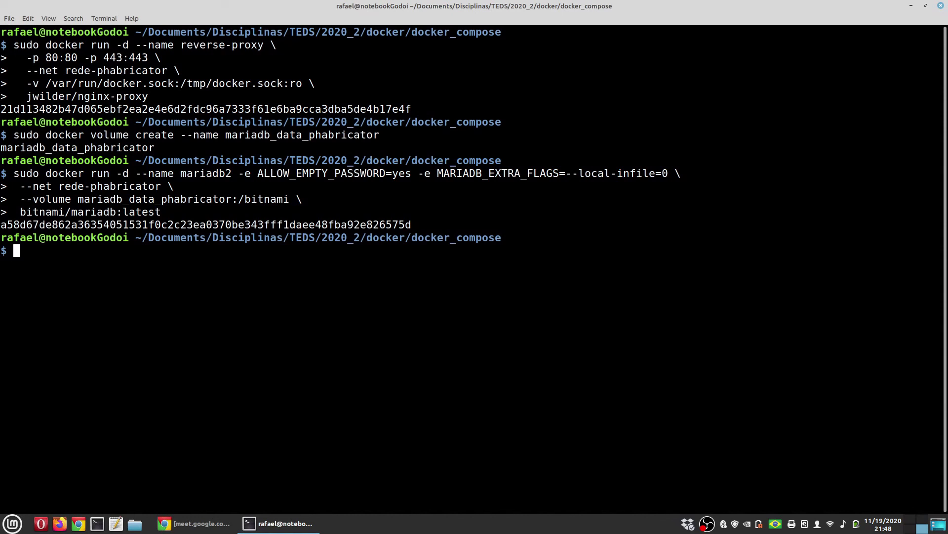
key(ctrl+alt+Left)
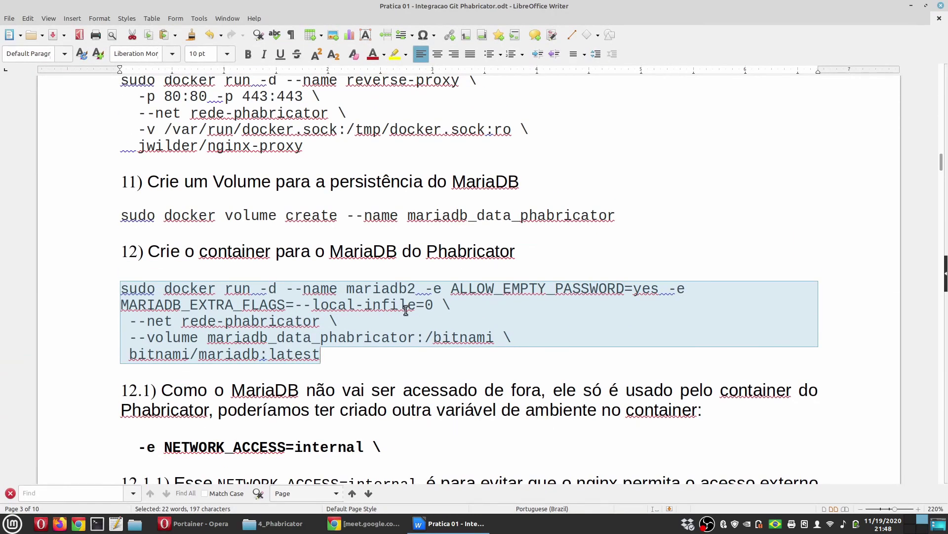
Step: Review the NETWORK_ACCESS=internal line in the tutorial's notes
scroll(406, 310, down, 5)
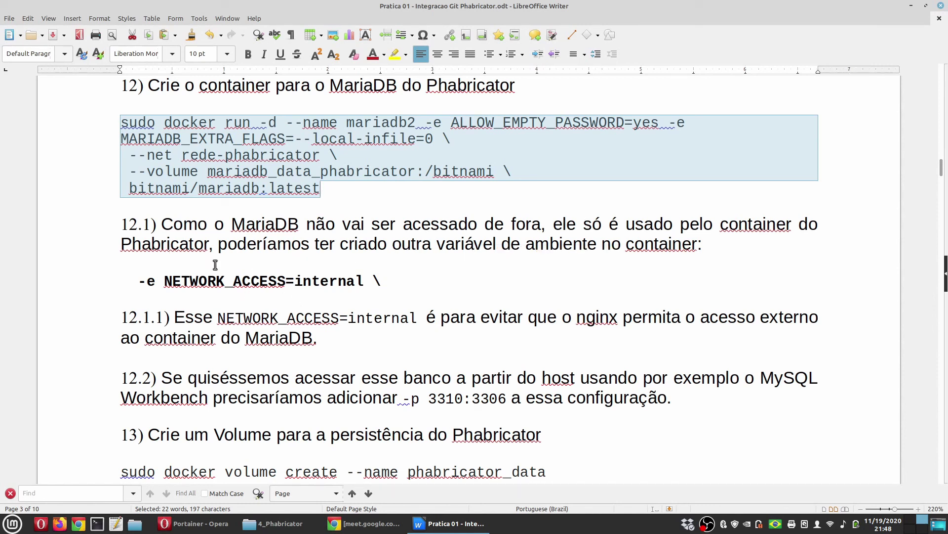
click(131, 281)
shift+click(374, 283)
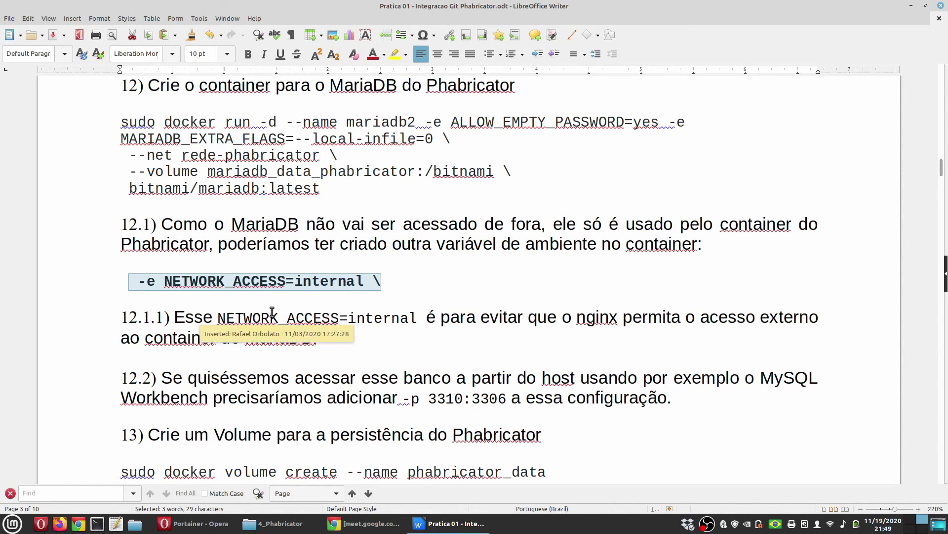
scroll(283, 320, down, 4)
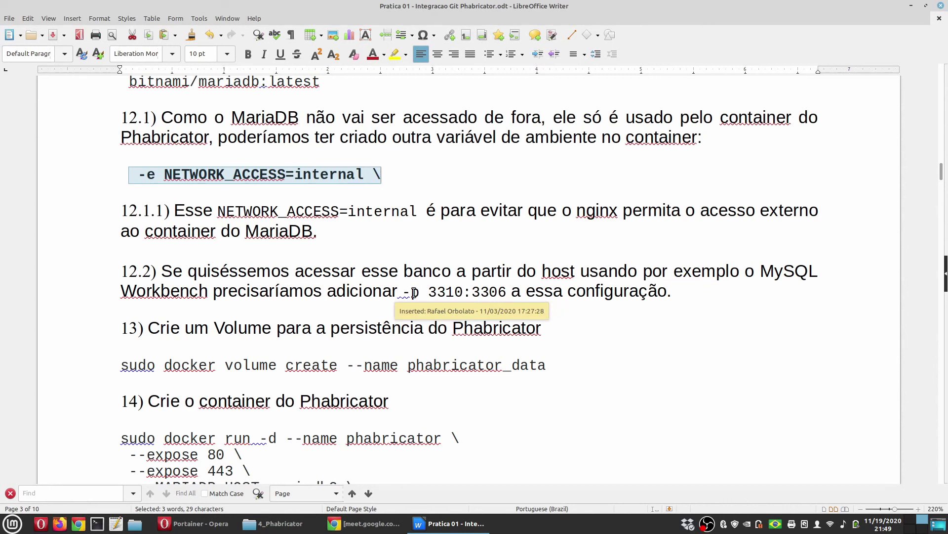
scroll(347, 286, up, 2)
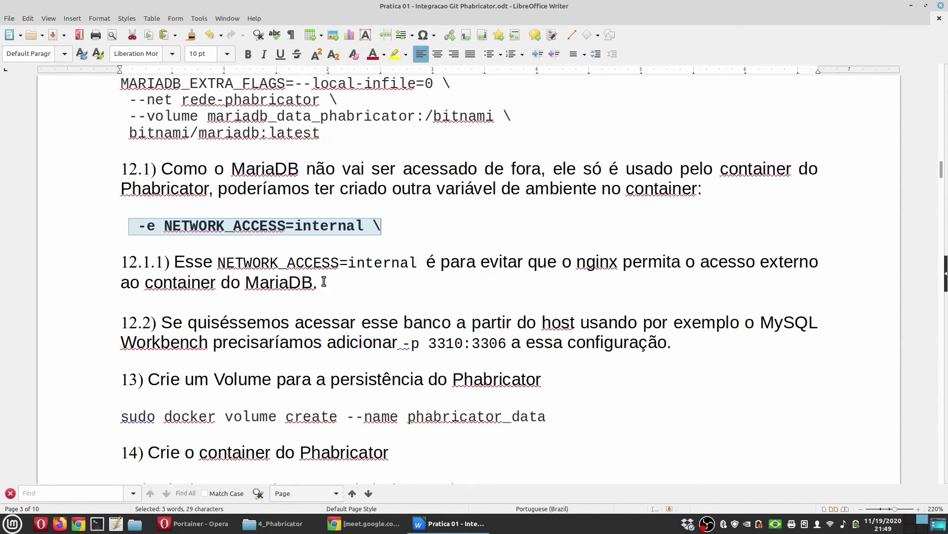
Step: Select step 13's Phabricator 'sudo docker volume create' command
double_click(479, 379)
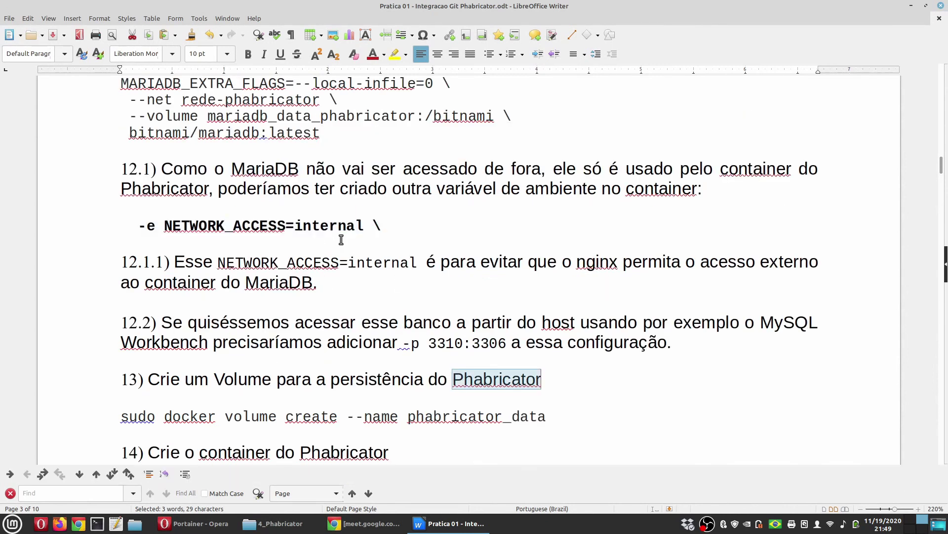
scroll(318, 207, up, 2)
scroll(387, 324, down, 4)
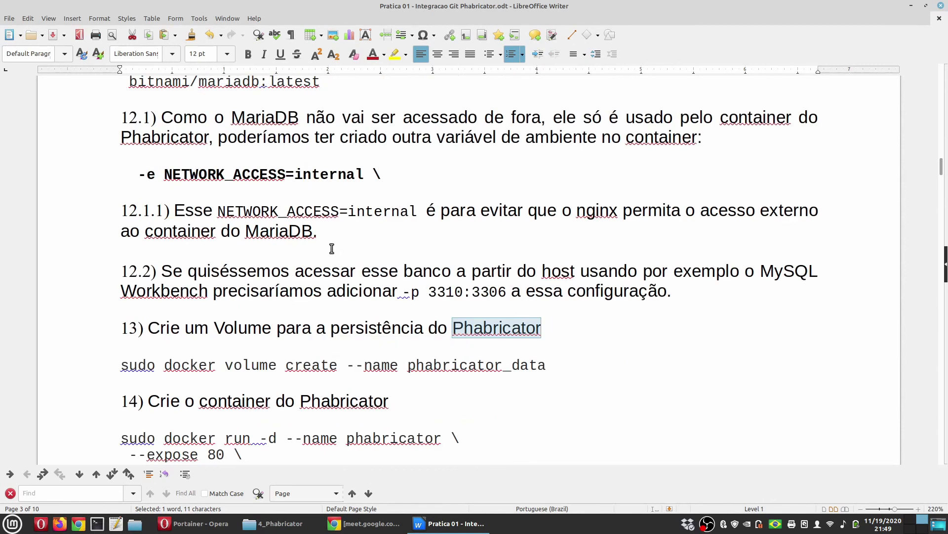
scroll(331, 249, down, 4)
drag(107, 257, 562, 251)
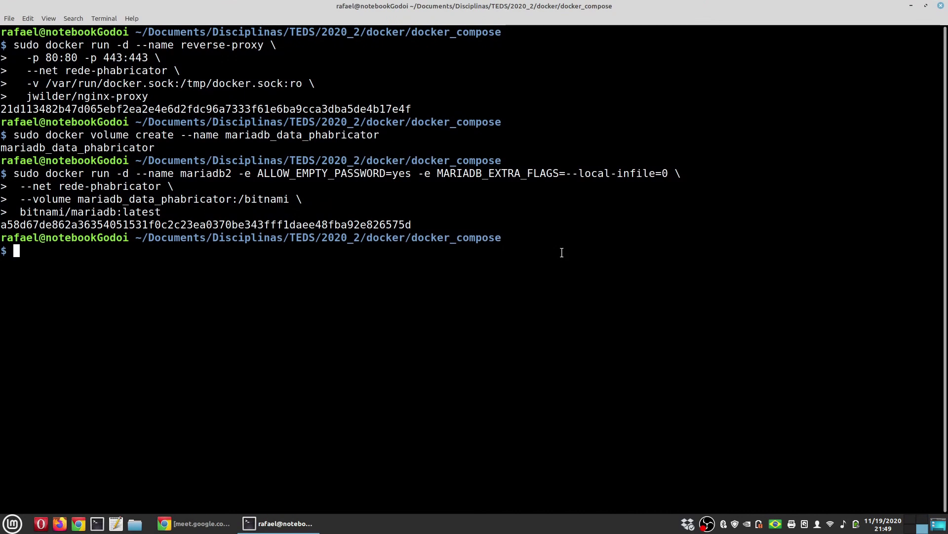
Step: Create the phabricator_data volume in the terminal
key(ctrl+shift+v)
key(Return)
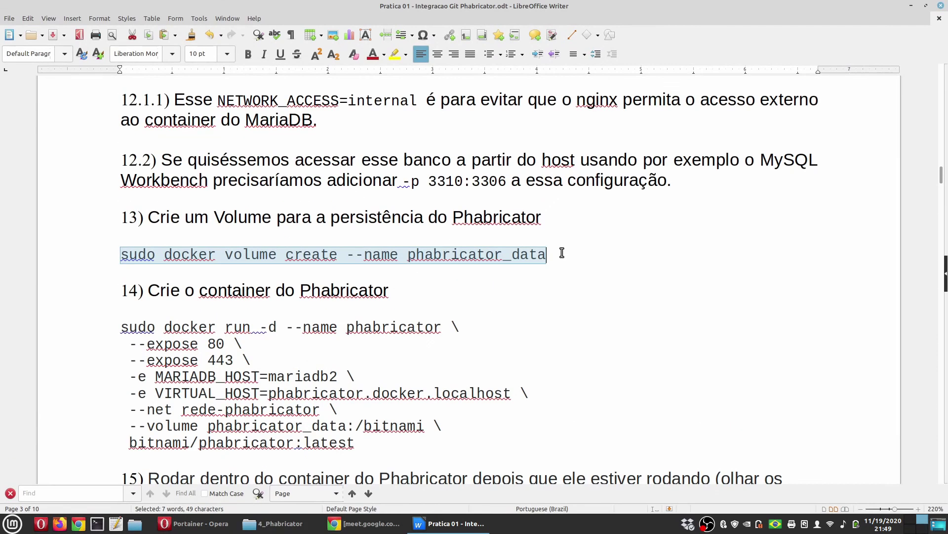
scroll(395, 273, down, 2)
Step: Run the phabricator container with VIRTUAL_HOST=phabricator.docker.localhost on rede-phabricator
drag(90, 214, 436, 339)
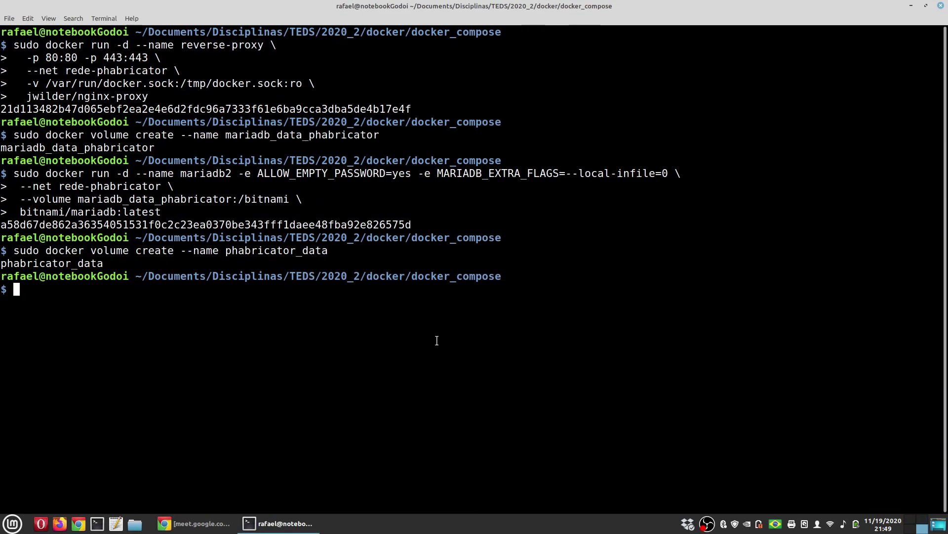
text(sudo docker run -d --name phabricator \  --expose 80 \  --expose 443 \  -e MARIADB_HOST=mariadb2 \  -e VIRTUAL_HOST=phabricator.docker.localhost \  --net rede-phabricator \  --volume phabricator_data:/bitnami \  bitnami/phabricator:latest)
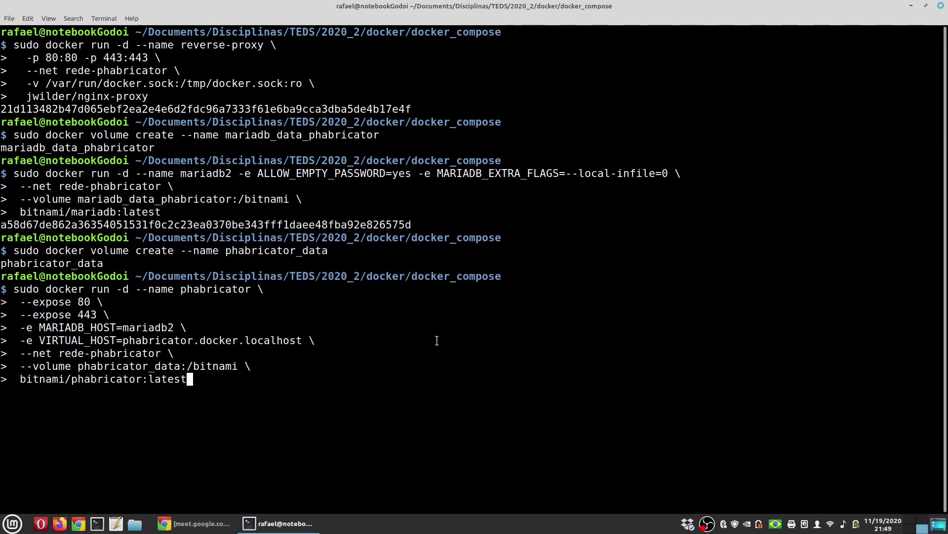
drag(302, 340, 20, 340)
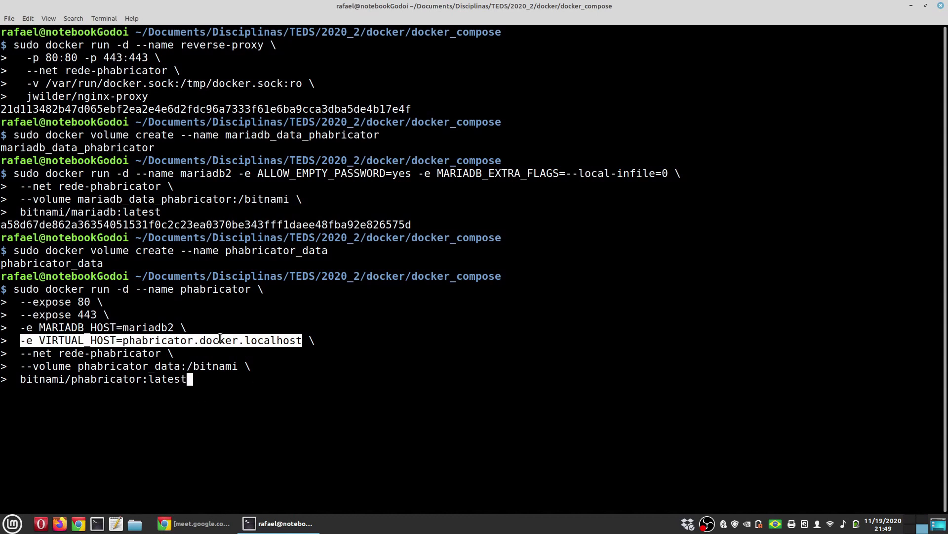
click(338, 395)
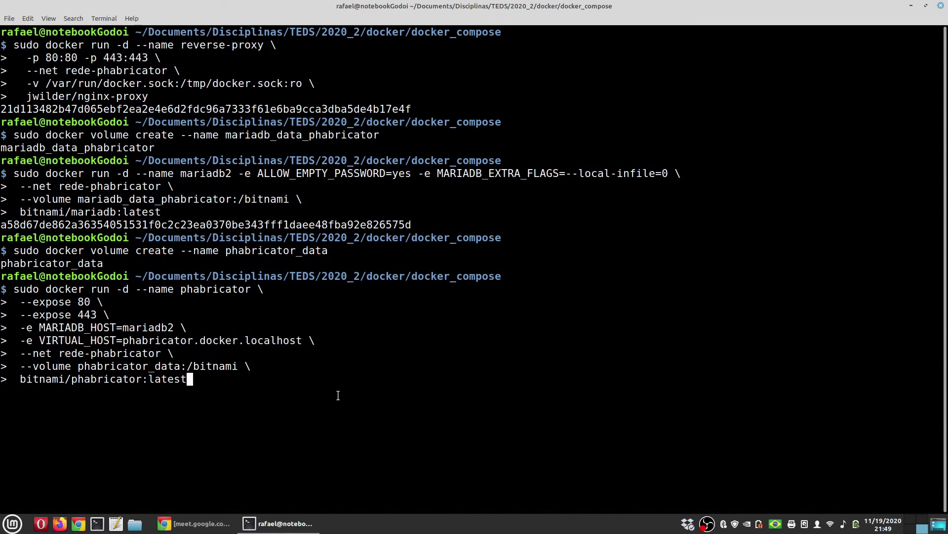
key(Return)
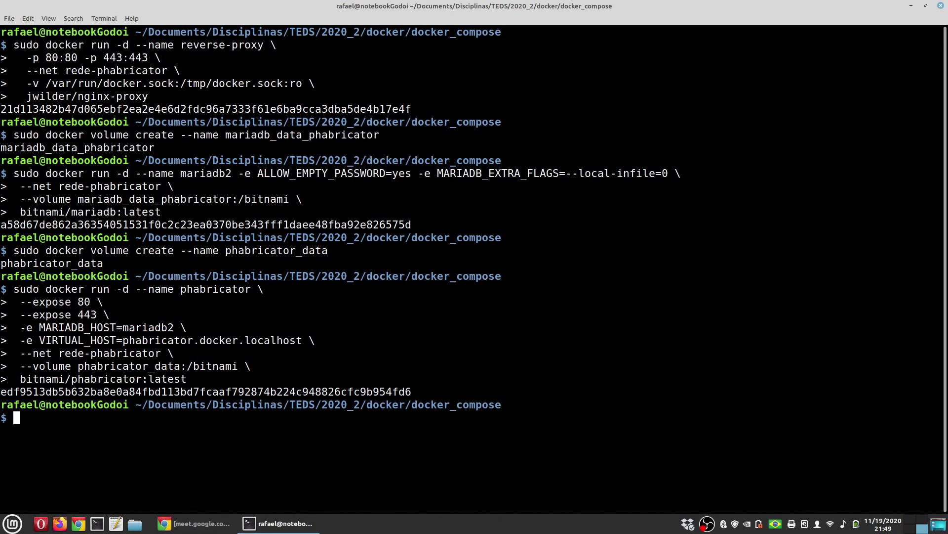
key(ctrl+alt+Left)
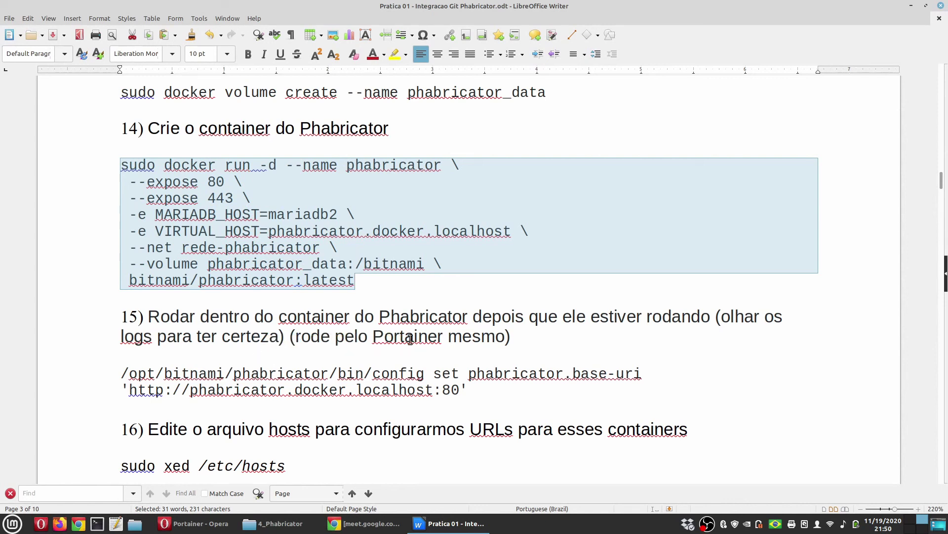
Step: Select both lines of the step-15 phabricator.base-uri config command and copy them
click(118, 372)
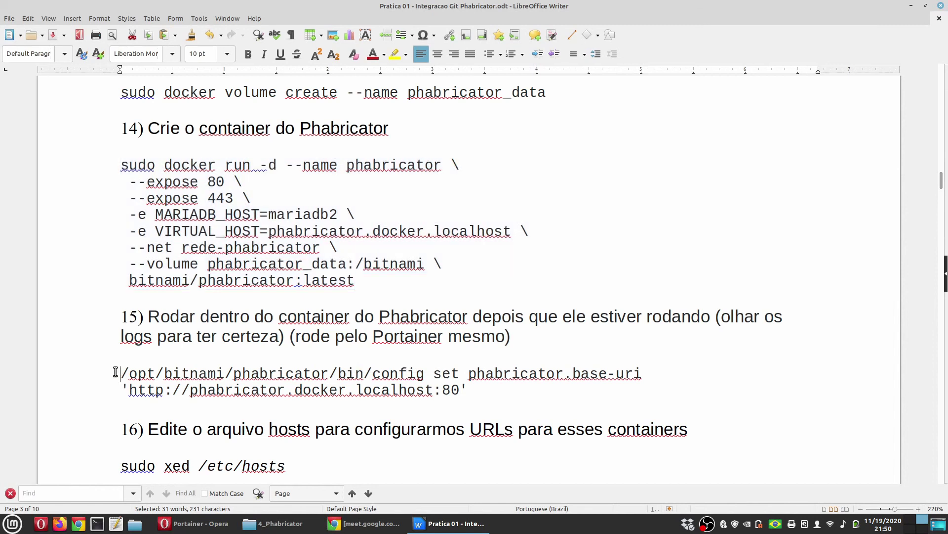
shift+click(474, 388)
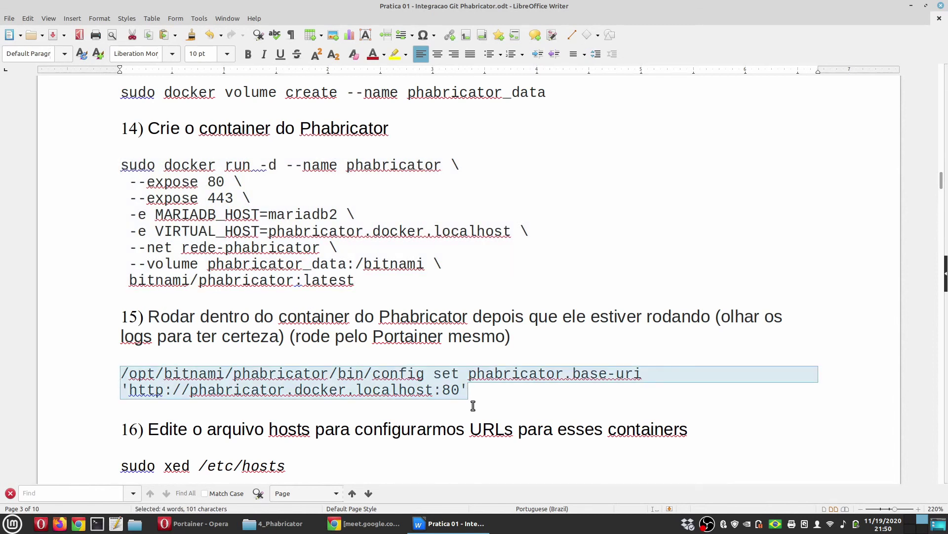
click(477, 403)
drag(421, 376, 125, 374)
click(515, 391)
drag(471, 374, 658, 375)
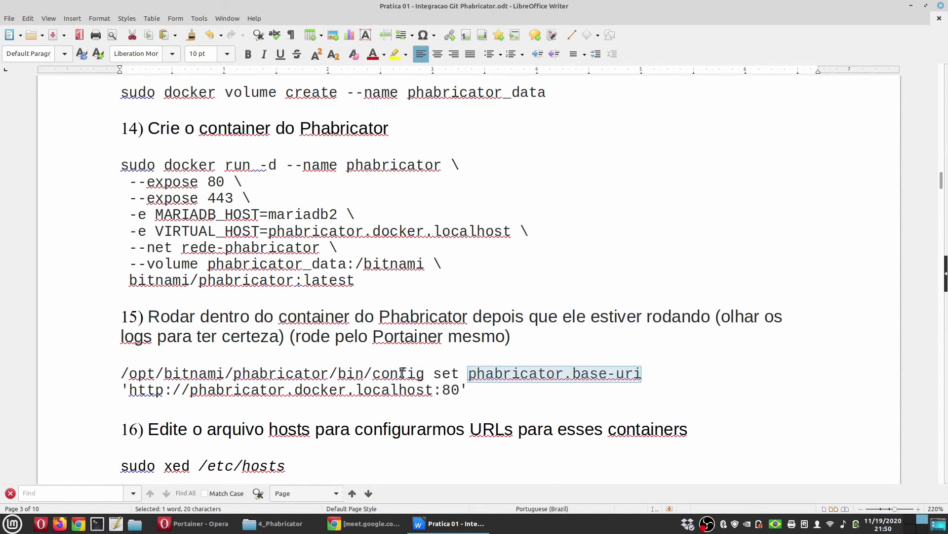
drag(459, 390, 128, 389)
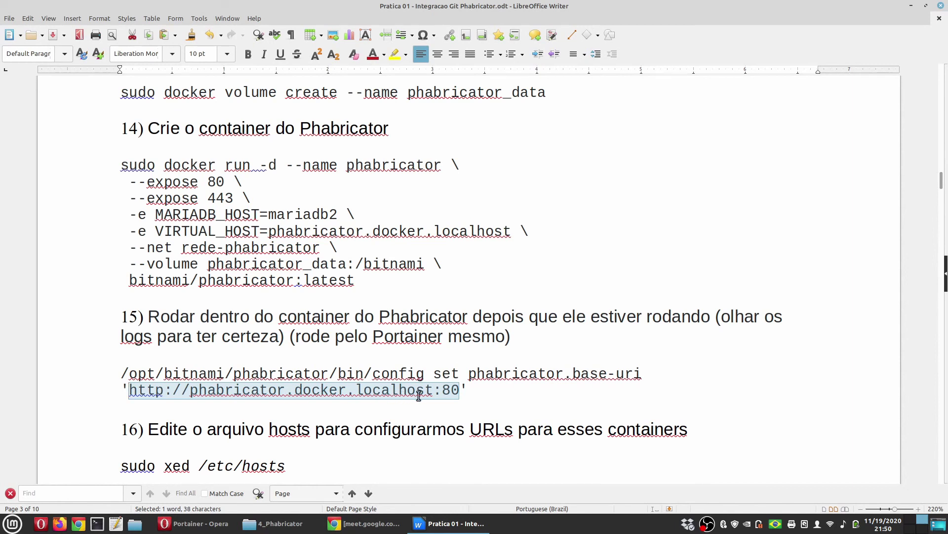
click(484, 396)
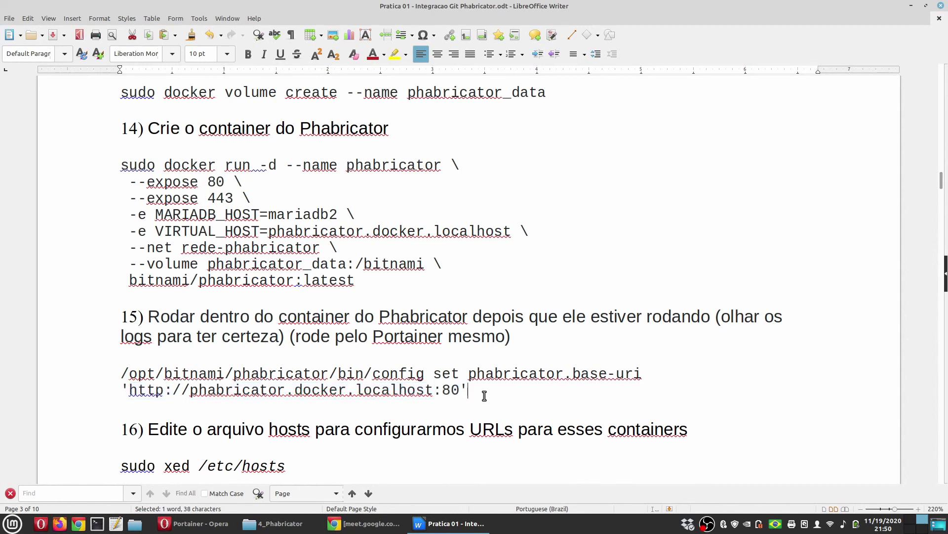
shift+click(119, 371)
key(ctrl+c)
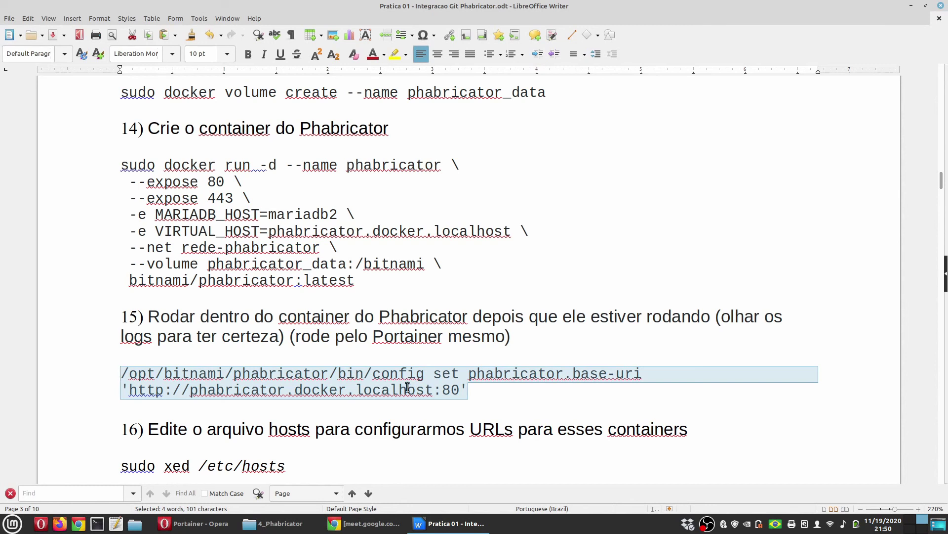
key(alt+Tab)
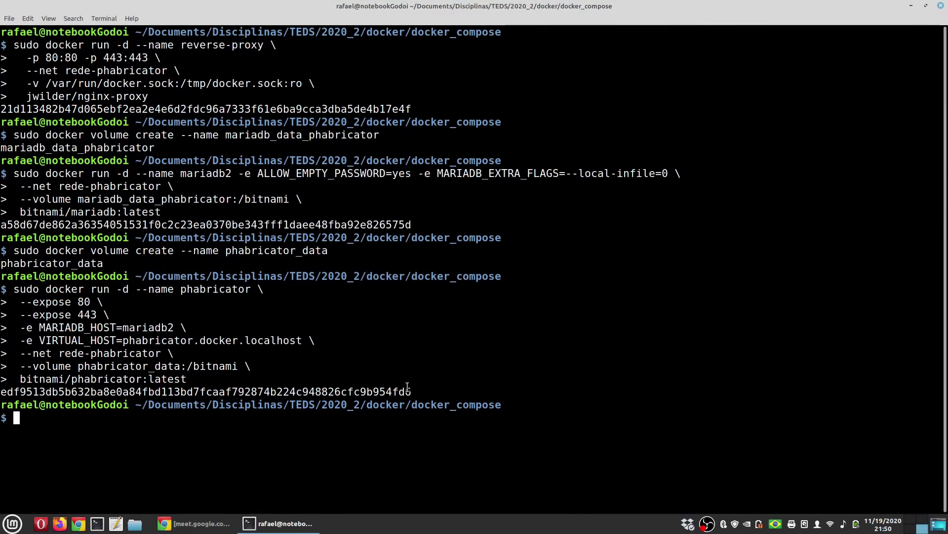
key(alt+Tab)
Step: Review the phabricator container's logs in Portainer
click(193, 523)
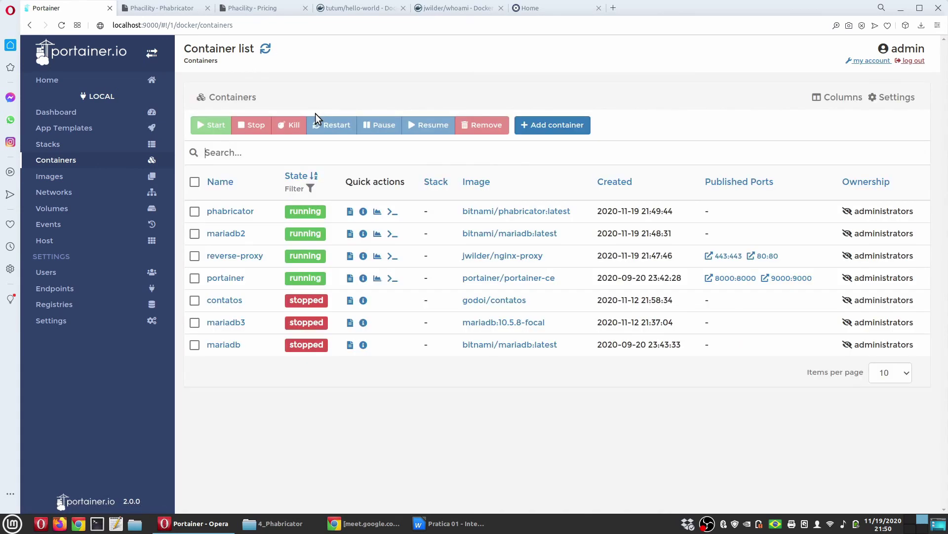
click(244, 210)
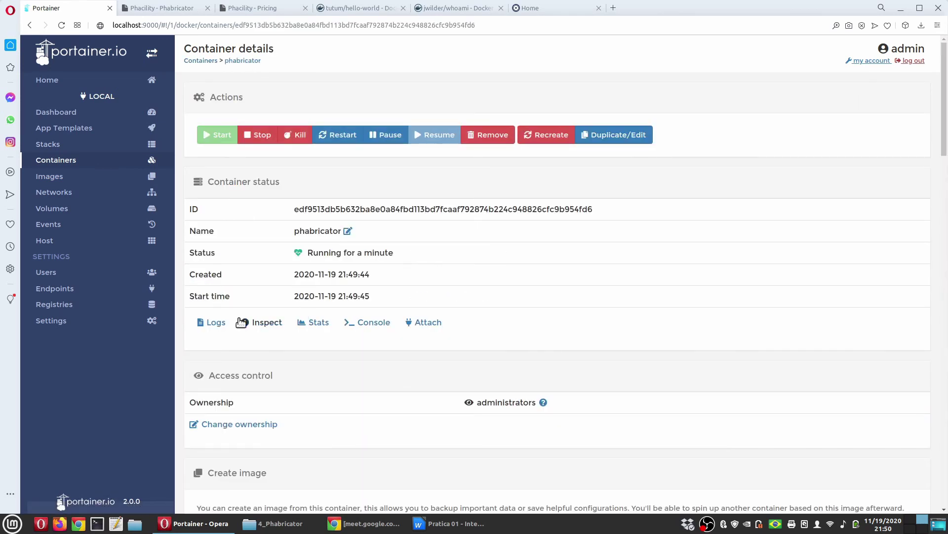
click(216, 322)
scroll(530, 441, down, 2)
scroll(530, 441, down, 1)
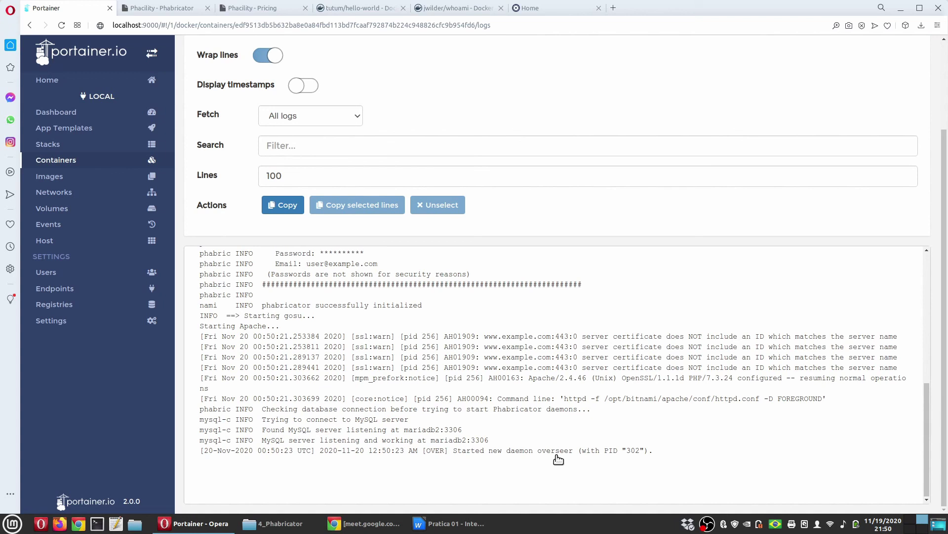
Step: Run the pasted base-uri config command in a bash console on the phabricator container, then disconnect
click(67, 163)
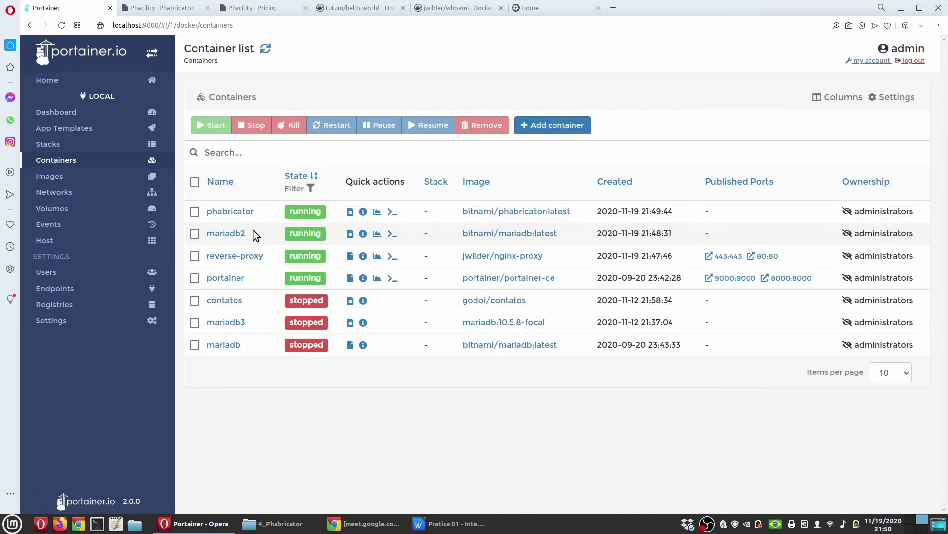
click(231, 211)
click(366, 325)
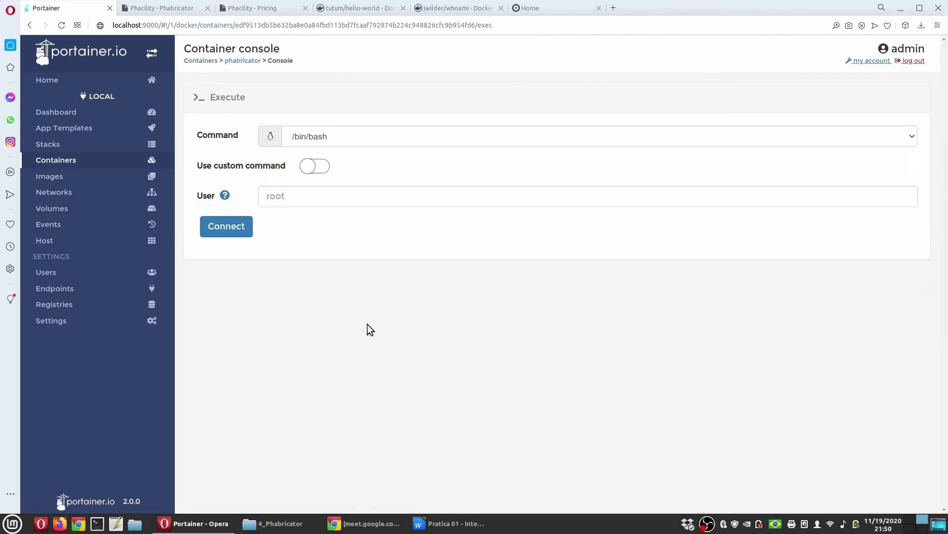
click(217, 231)
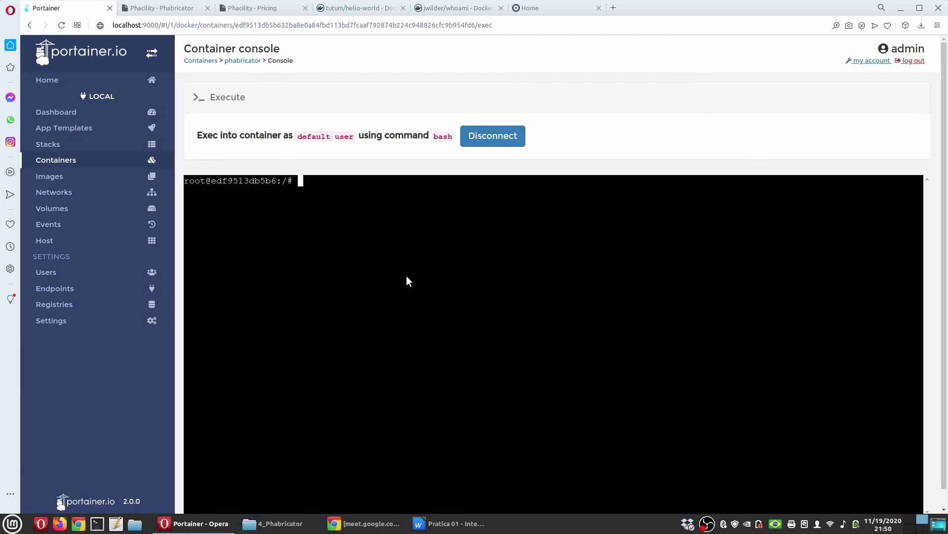
key(ctrl+v)
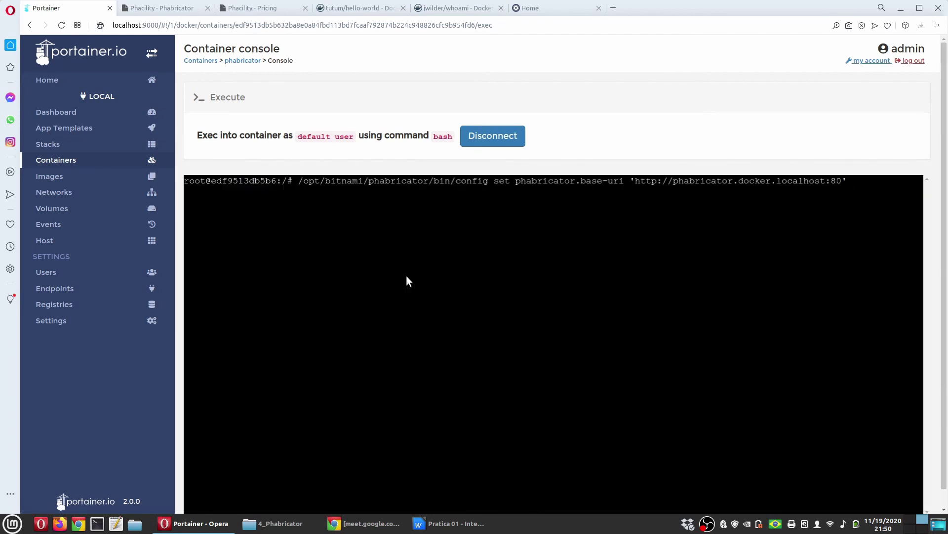
key(Return)
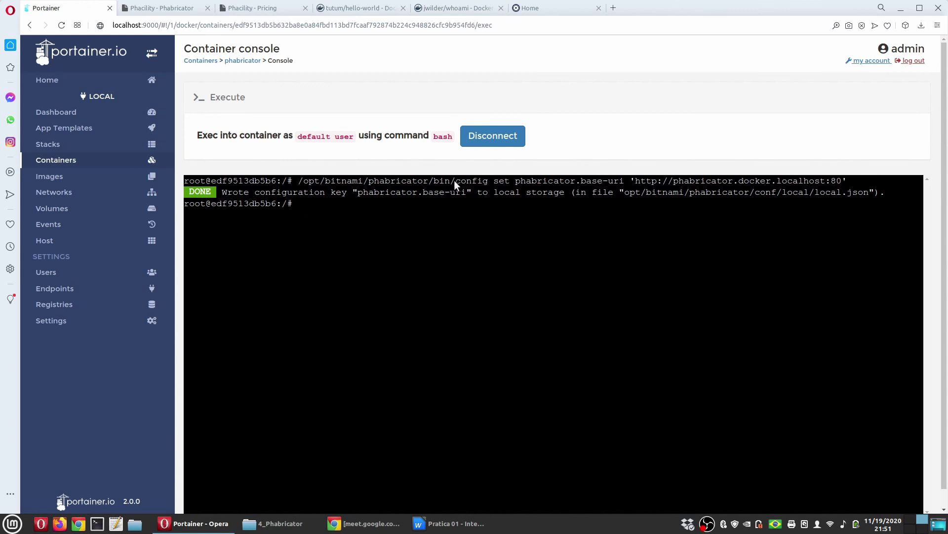
click(487, 136)
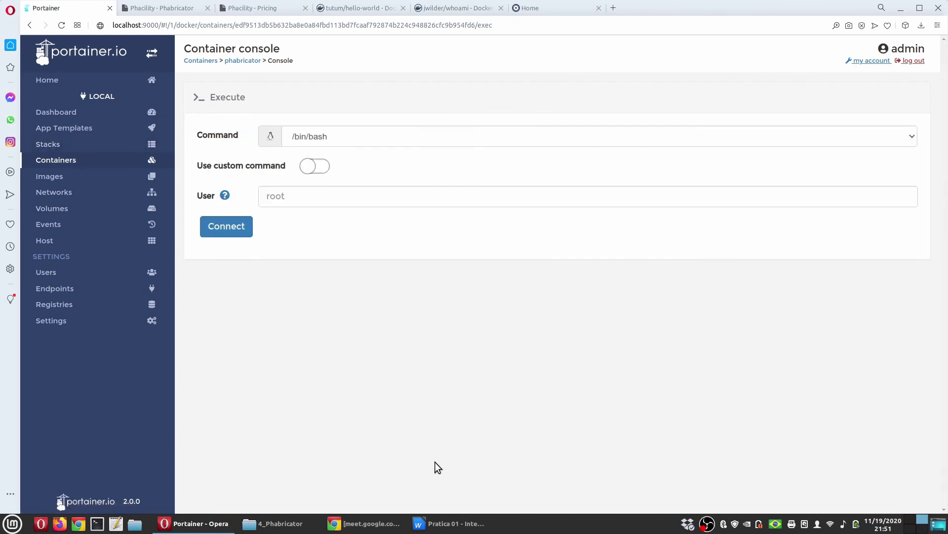
Step: Scroll to step 16 of the tutorial and select the hostname phabricator.docker.localhost
click(452, 524)
scroll(390, 342, down, 5)
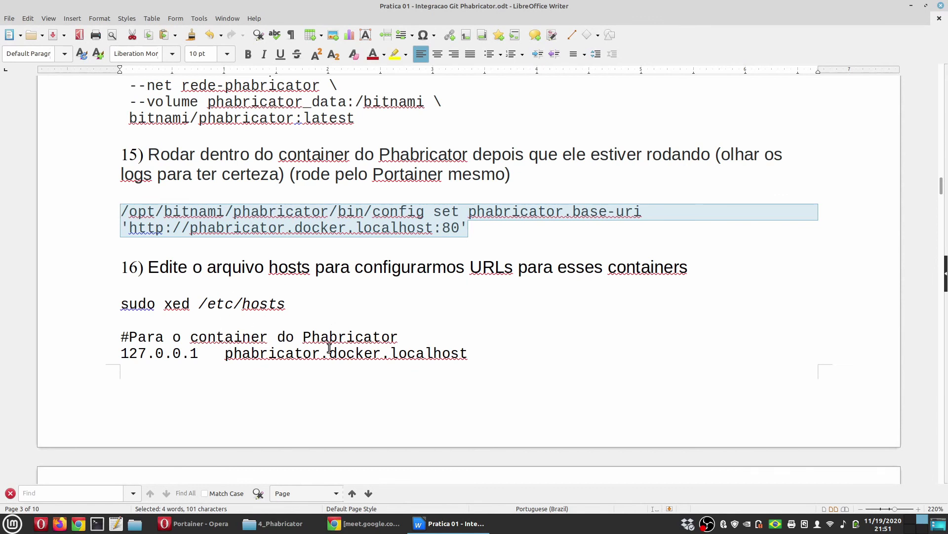
scroll(328, 346, down, 5)
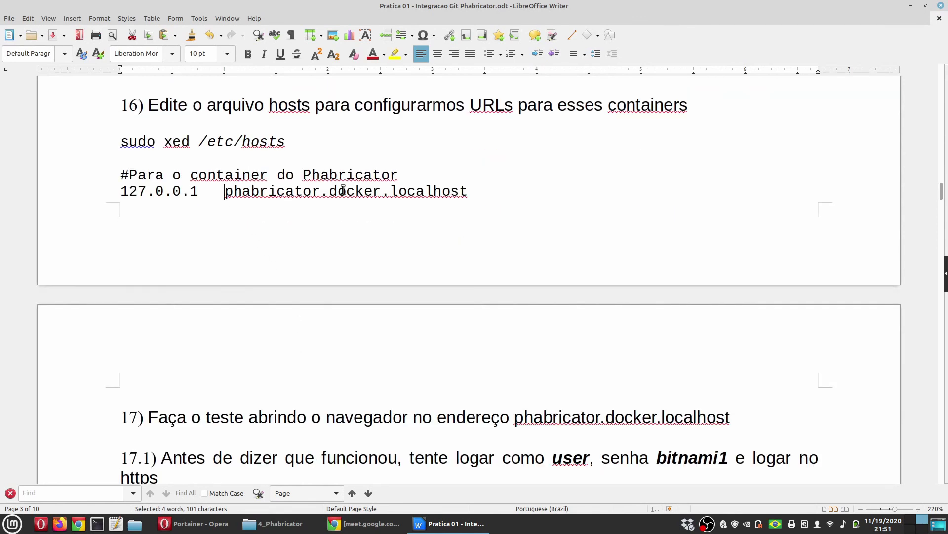
double_click(438, 191)
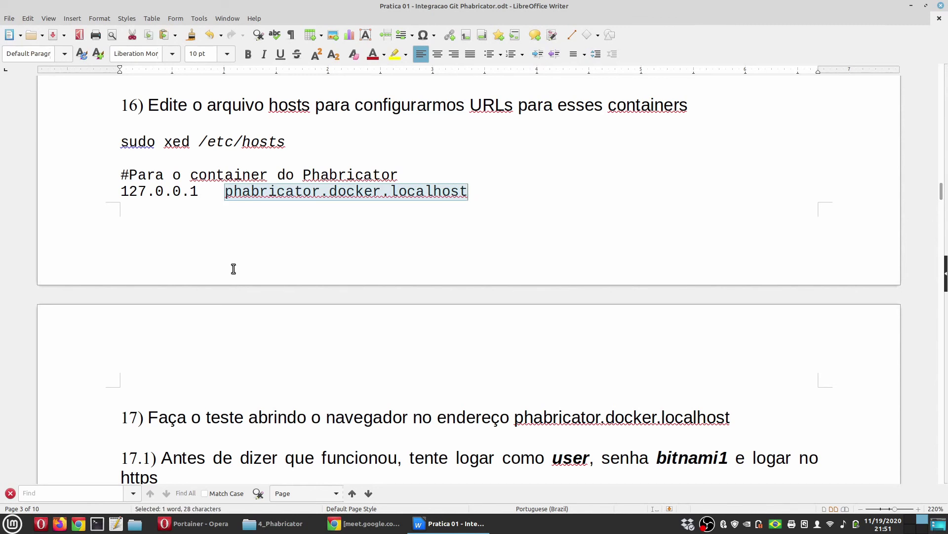
click(193, 523)
Step: In the Home tab, replace the 127.0.0.1 address with phabricator.docker.localhost and load it
click(561, 10)
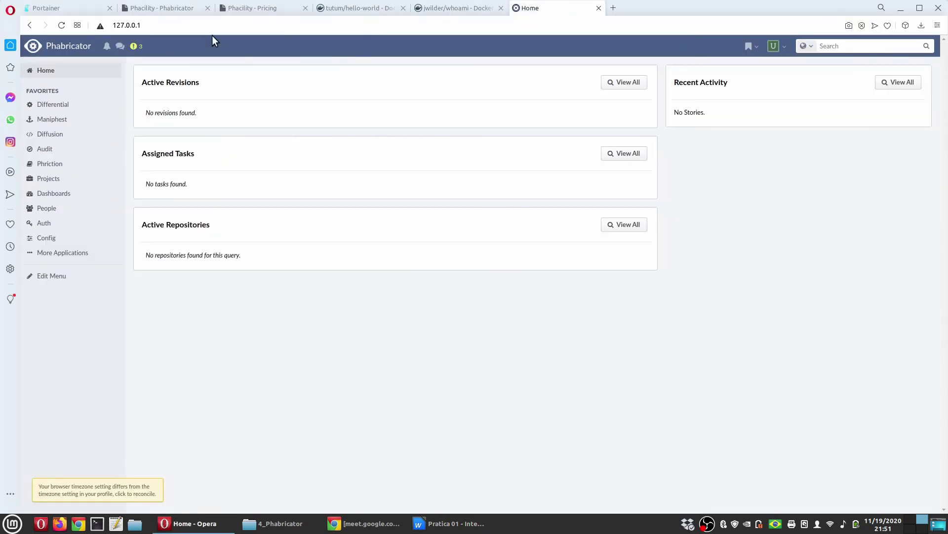
click(213, 30)
text(phabricator.docker.localhost)
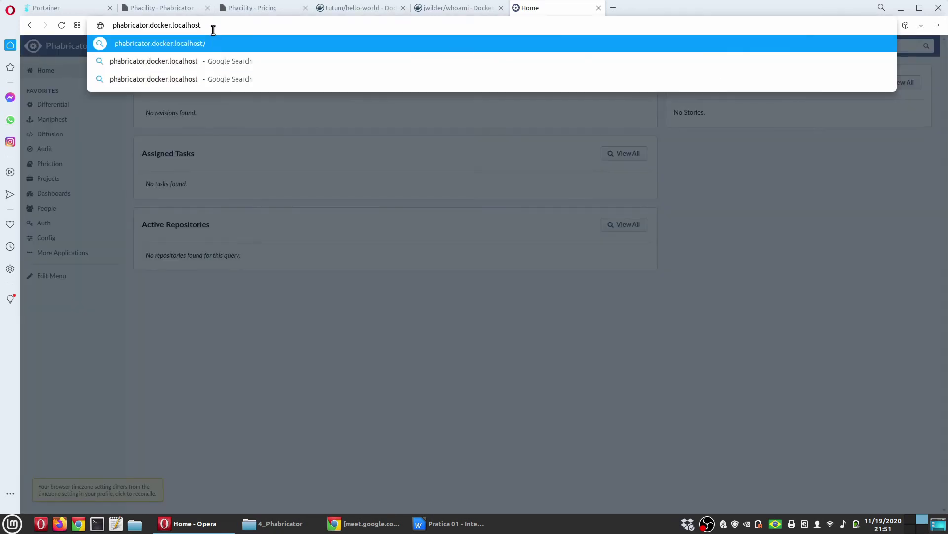
key(Return)
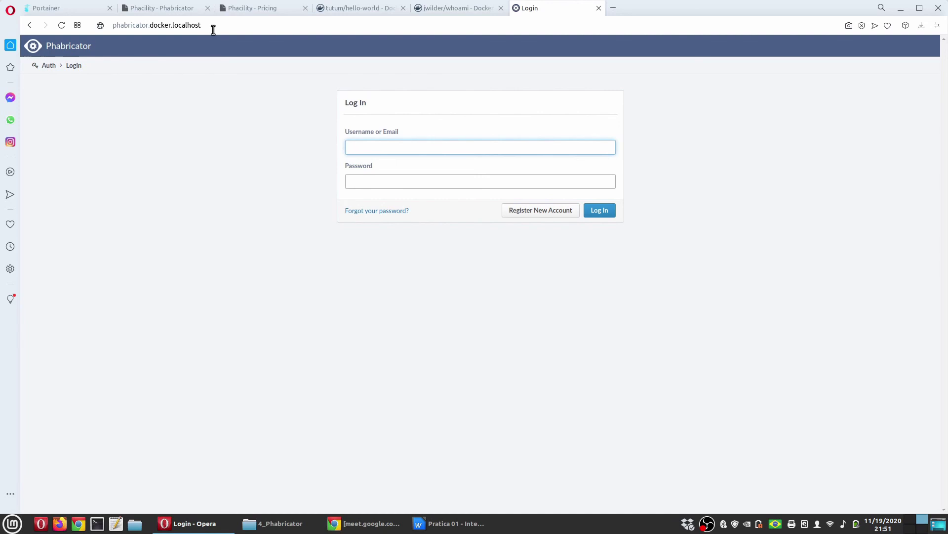
click(435, 522)
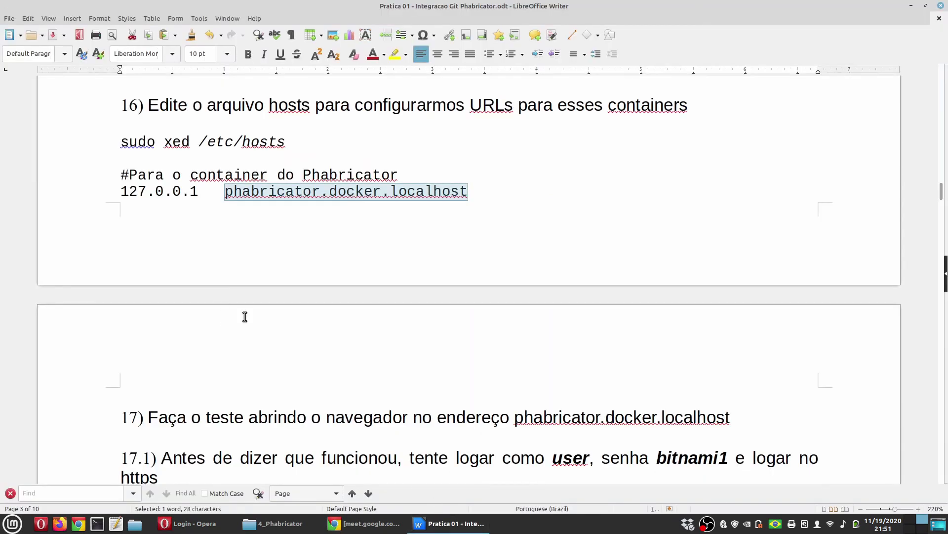
scroll(246, 317, down, 3)
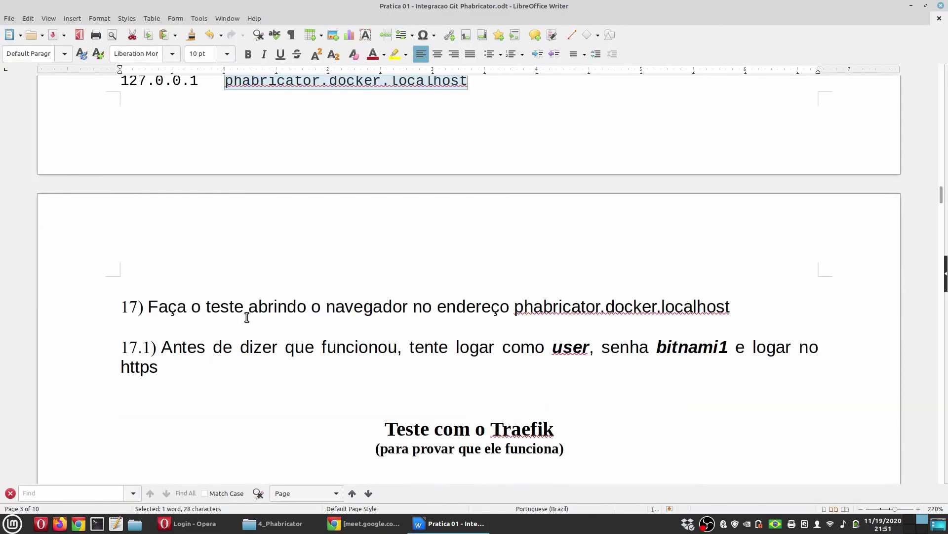
click(393, 347)
click(564, 349)
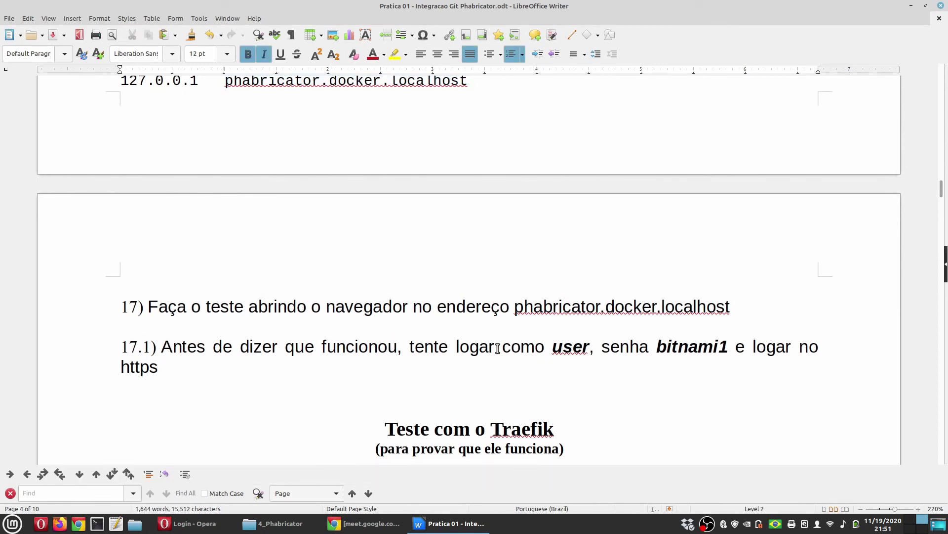
Step: Log in to Phabricator with the tutorial's test account username and password
click(188, 523)
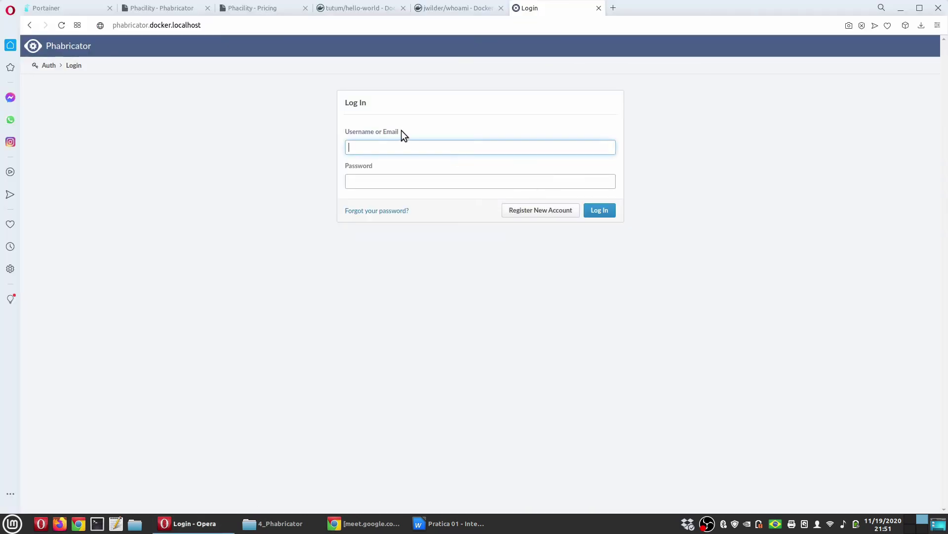
text(user)
key(Tab)
text(bitn)
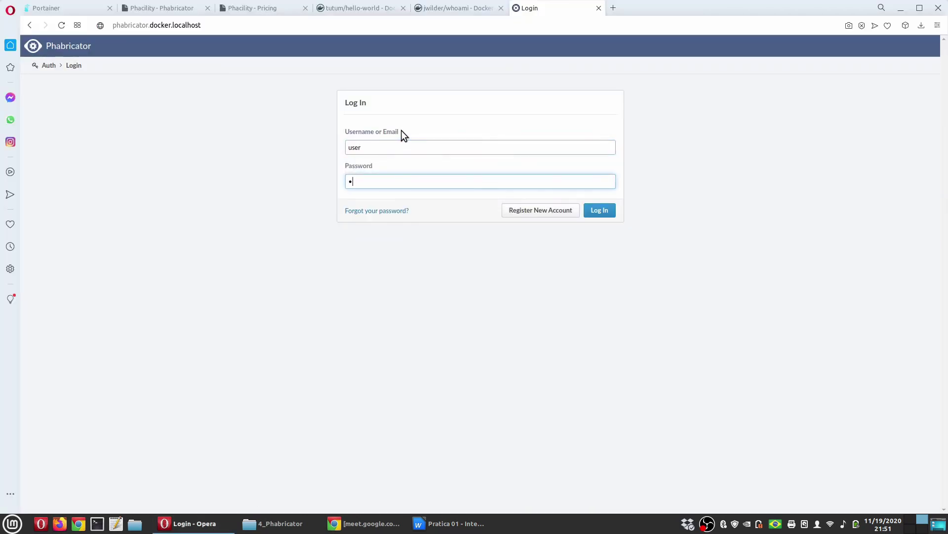
text(ami1)
key(Return)
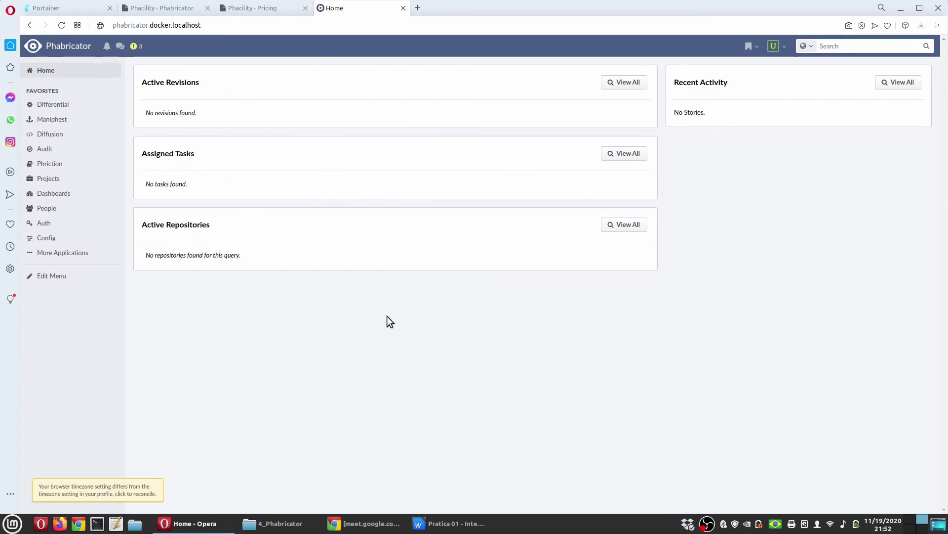
Step: Scroll the tutorial from the top down to step 17 and the 'Teste com o Traefik' heading
click(449, 524)
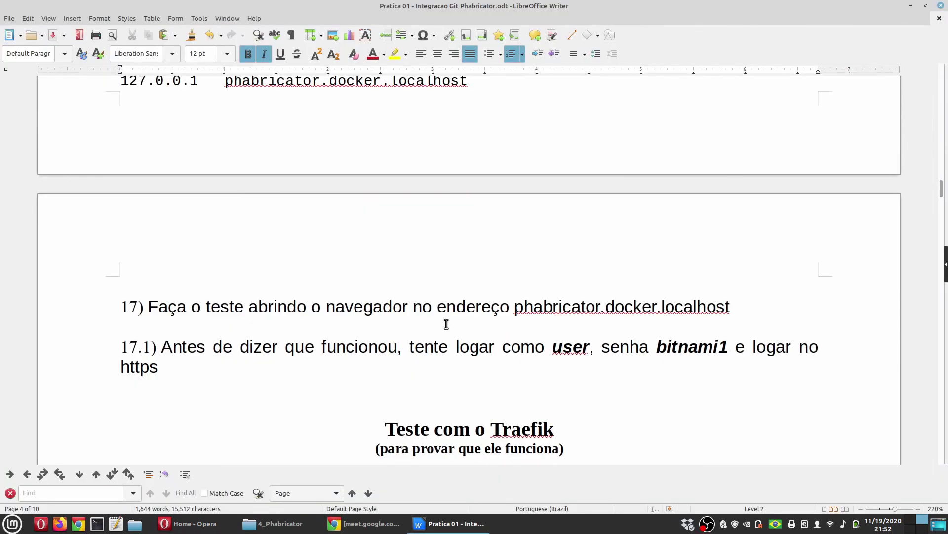
scroll(464, 349, up, 3)
scroll(465, 349, up, 4)
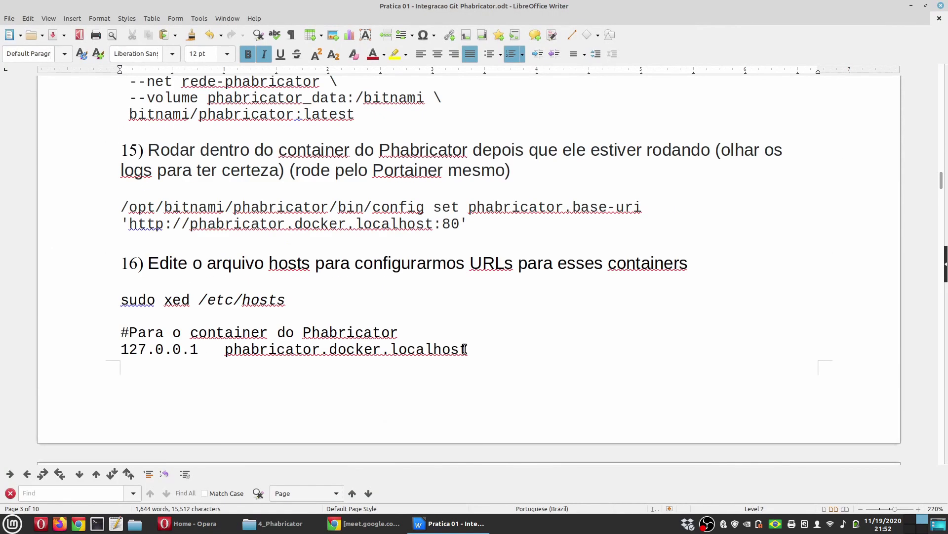
scroll(464, 348, down, 1)
scroll(465, 349, up, 3)
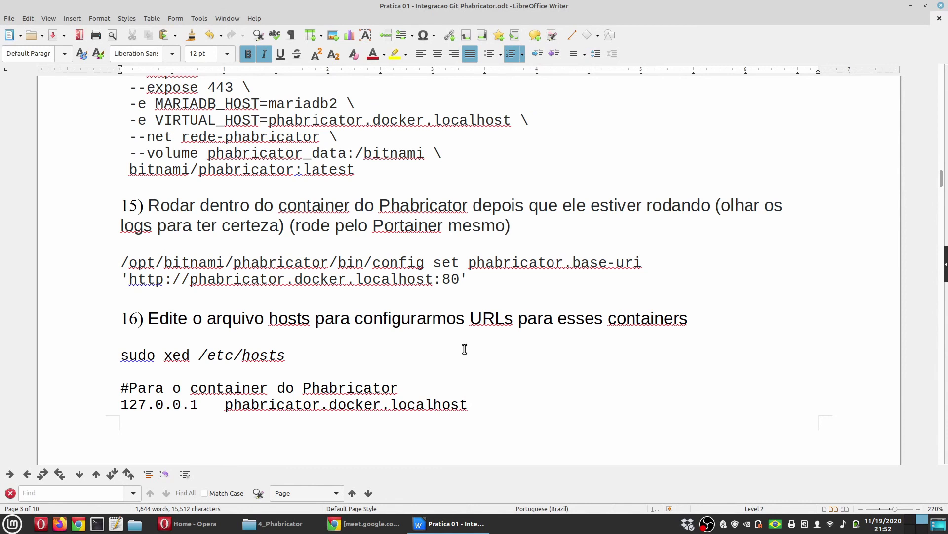
key(ctrl+Home)
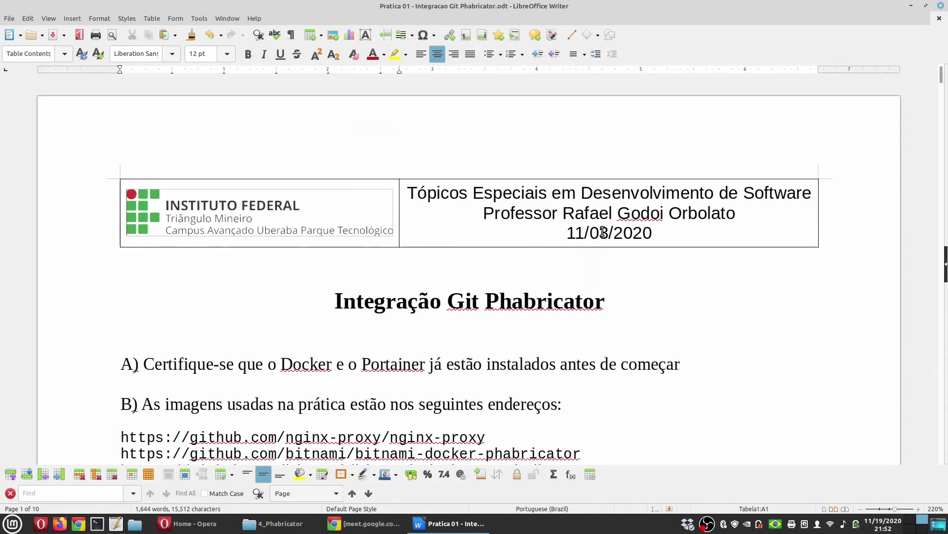
scroll(533, 326, down, 15)
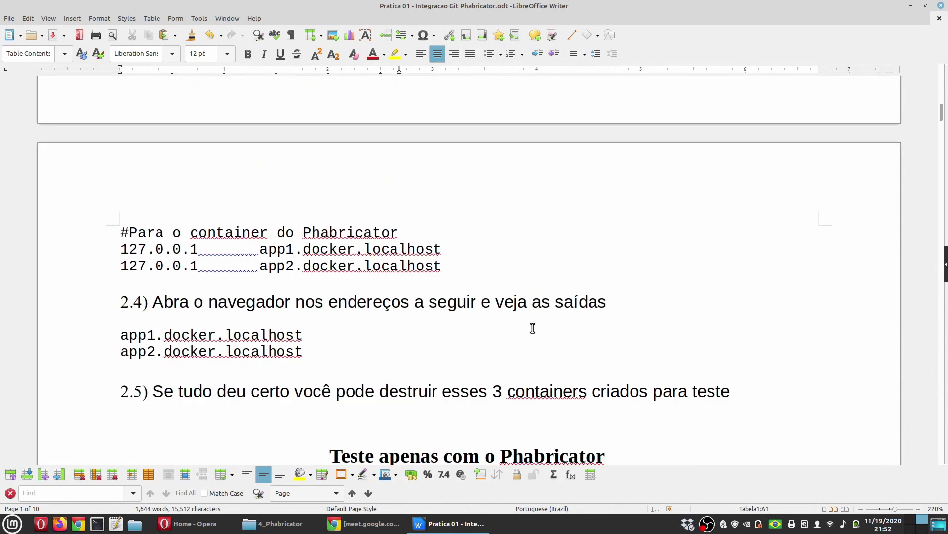
scroll(533, 328, down, 20)
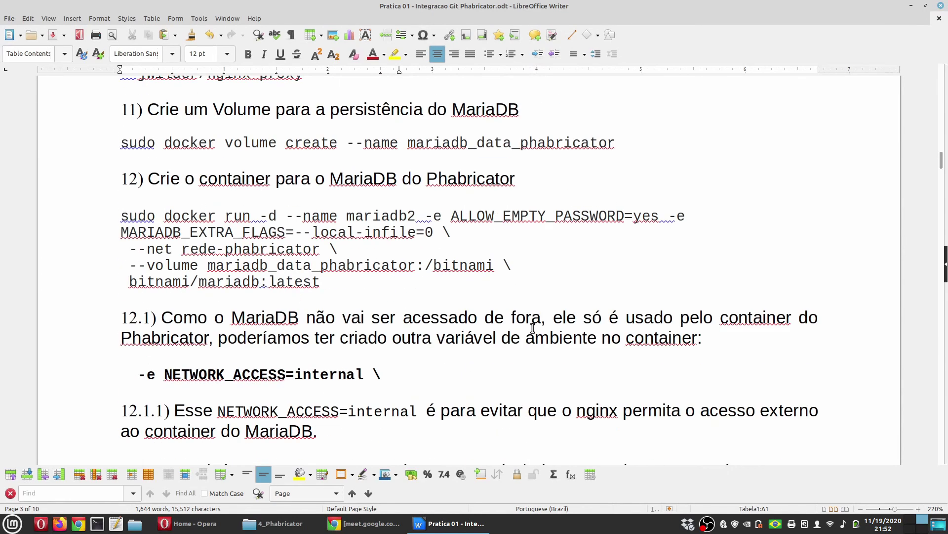
scroll(533, 328, down, 15)
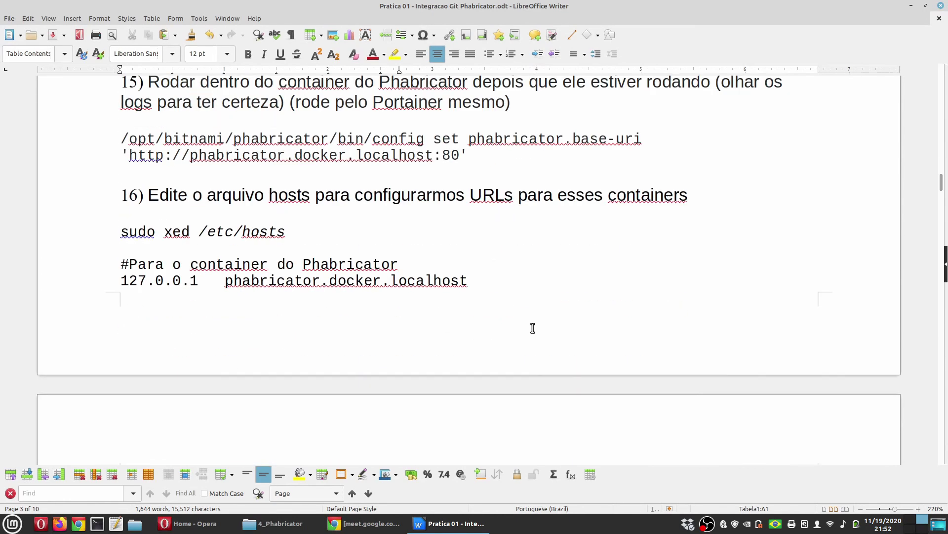
scroll(533, 328, up, 10)
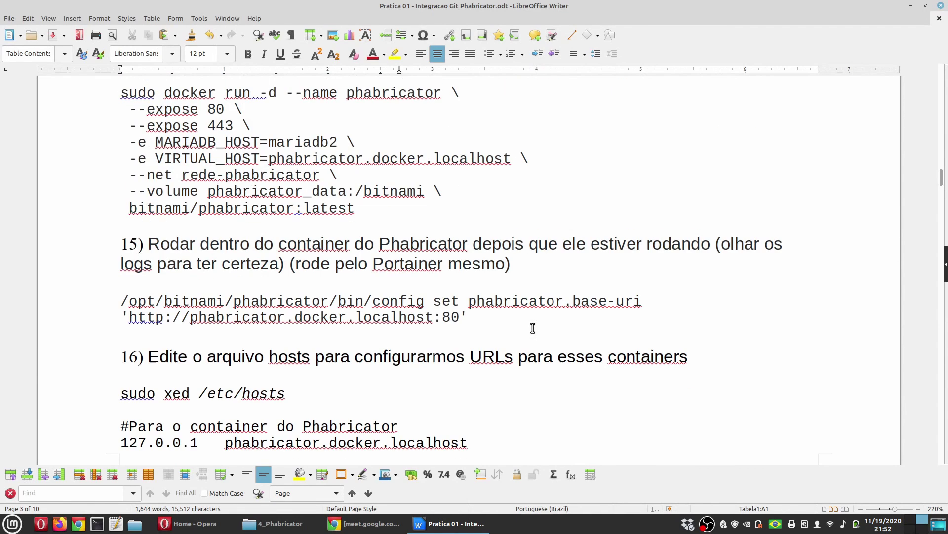
scroll(533, 328, up, 2)
scroll(531, 328, down, 6)
click(463, 324)
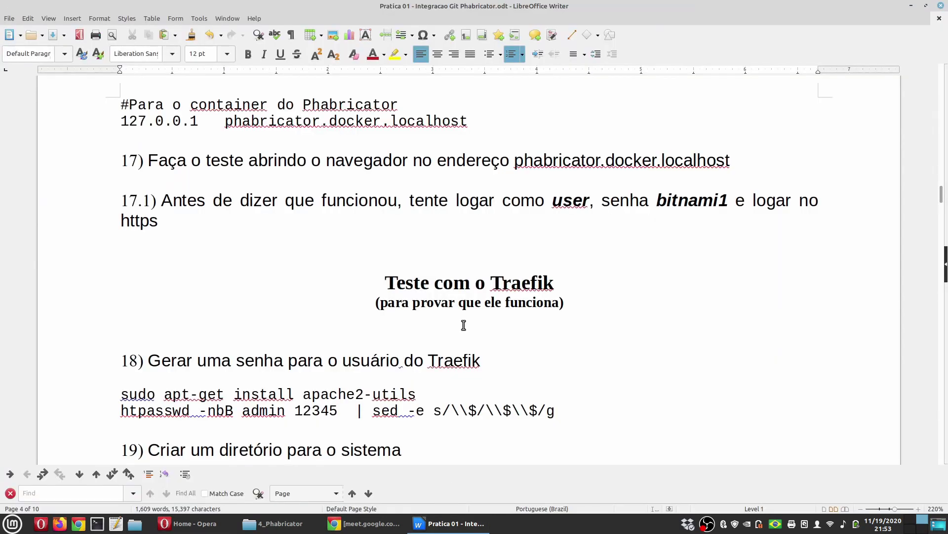
double_click(417, 282)
scroll(458, 340, down, 2)
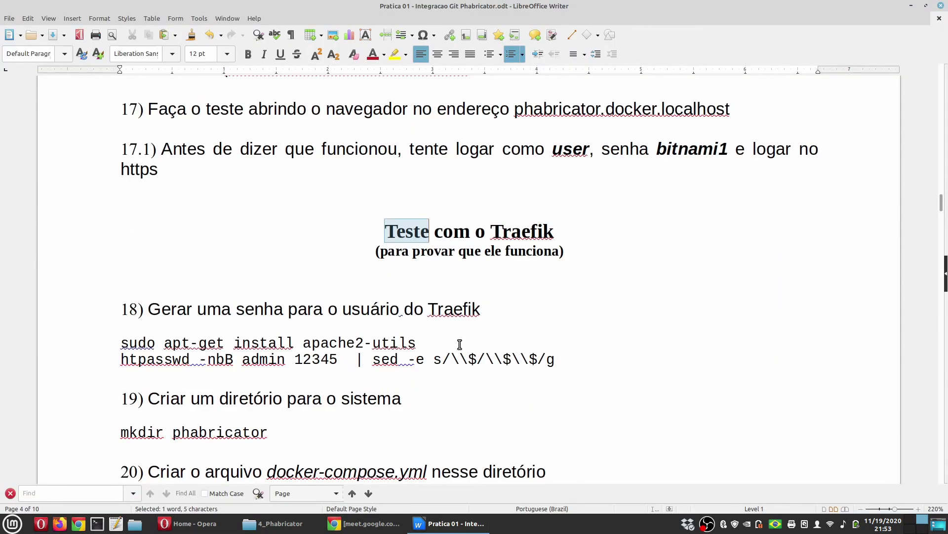
click(292, 214)
double_click(536, 230)
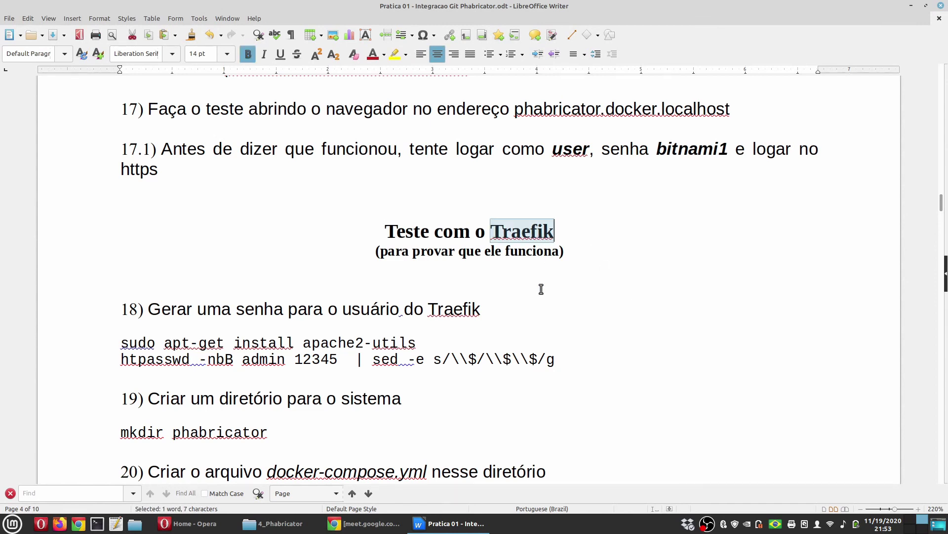
scroll(542, 289, down, 5)
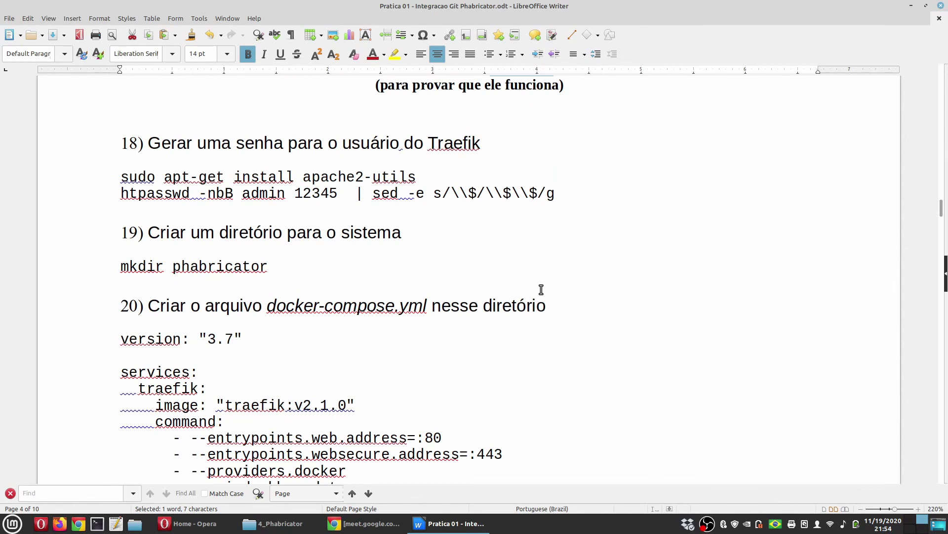
scroll(542, 290, down, 5)
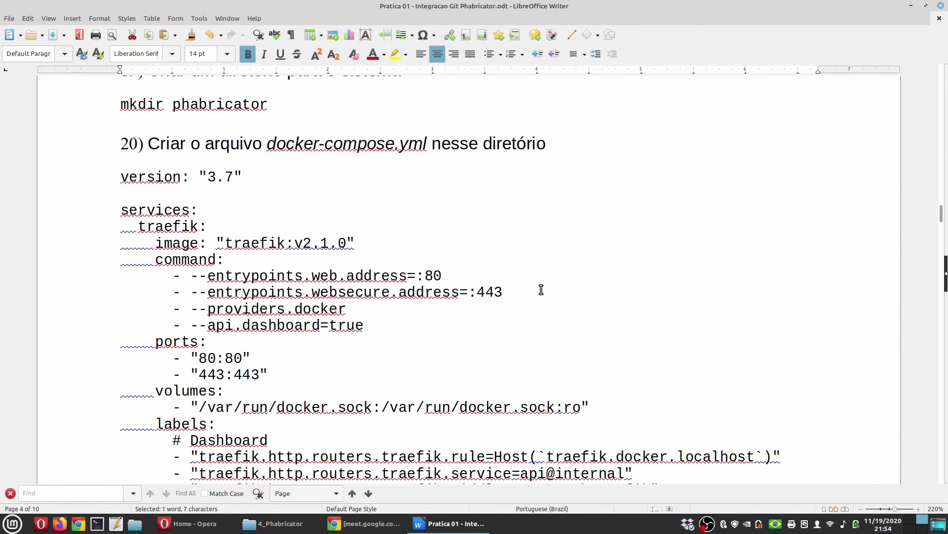
scroll(183, 204, down, 2)
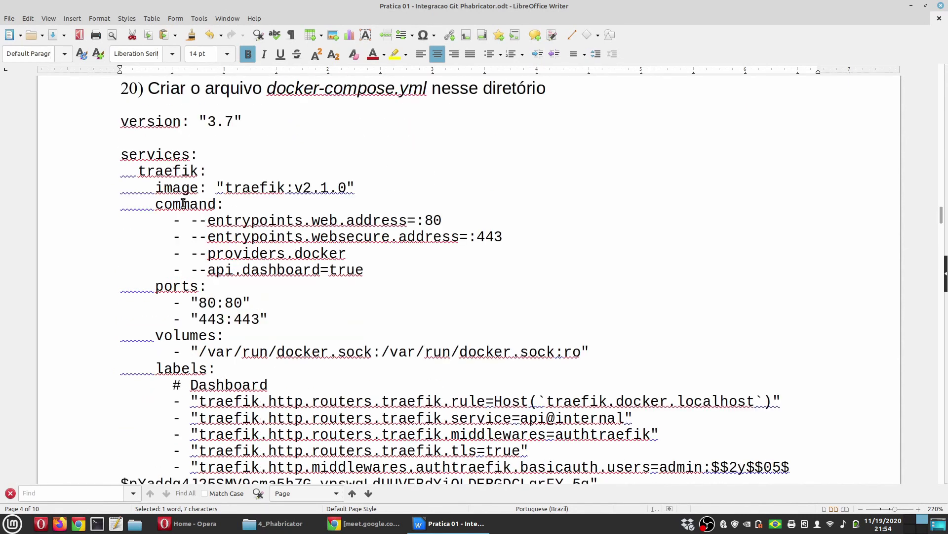
scroll(182, 204, down, 2)
double_click(166, 120)
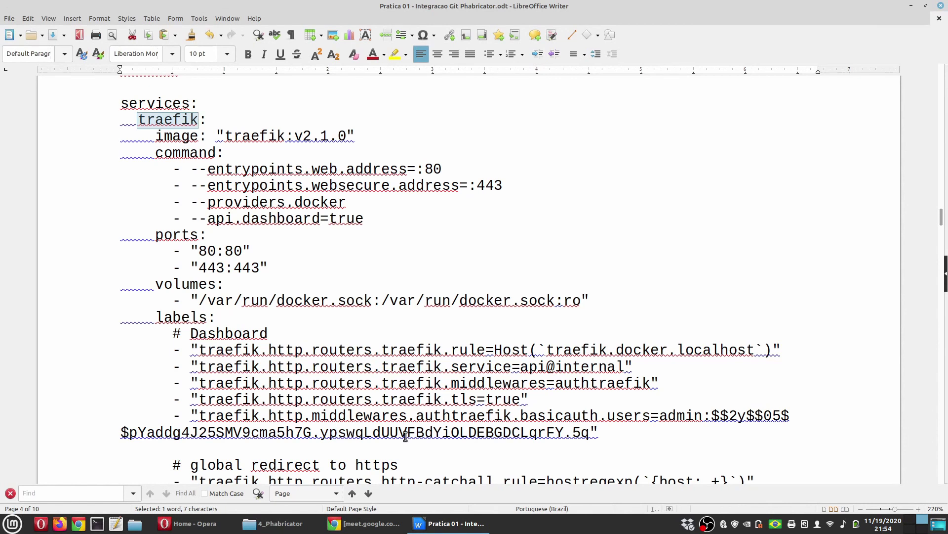
scroll(317, 357, down, 8)
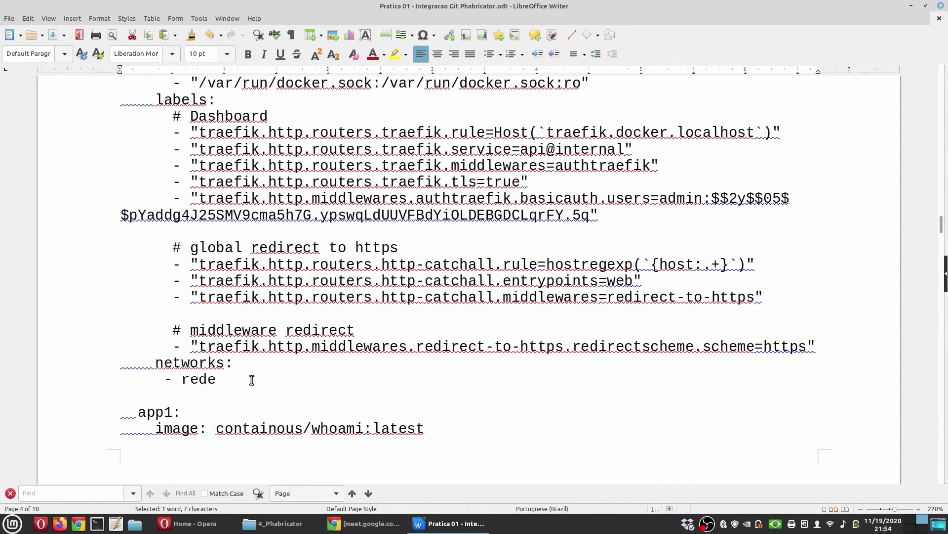
shift+click(250, 381)
scroll(297, 375, up, 10)
scroll(330, 367, down, 12)
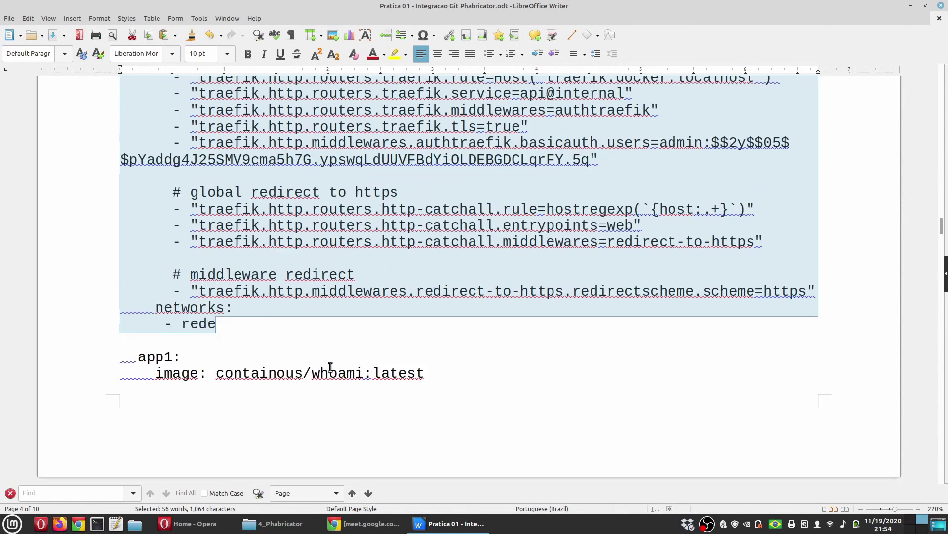
scroll(330, 367, down, 8)
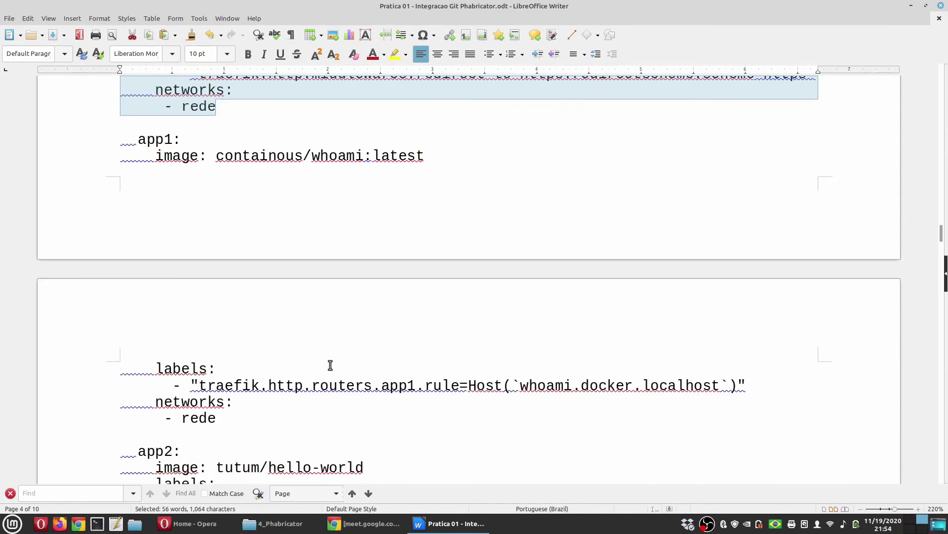
click(137, 140)
scroll(262, 355, down, 4)
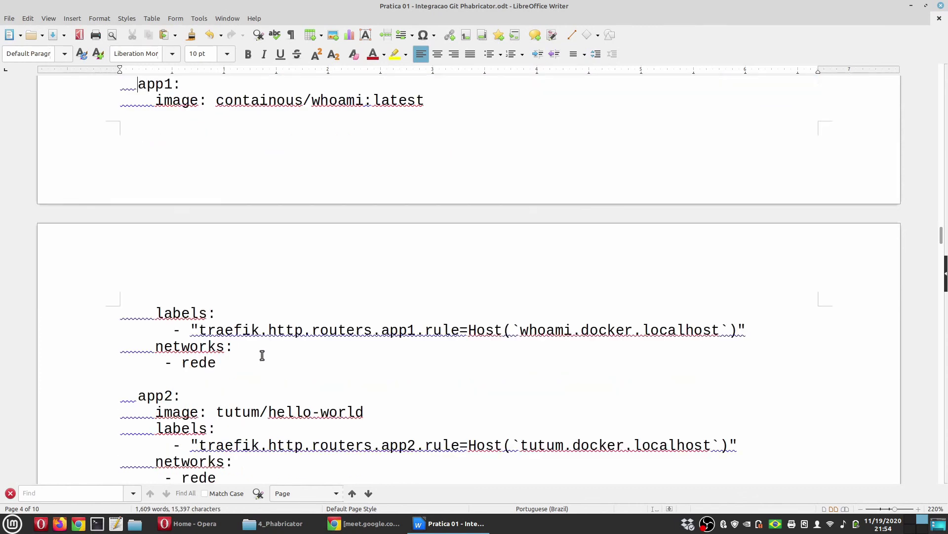